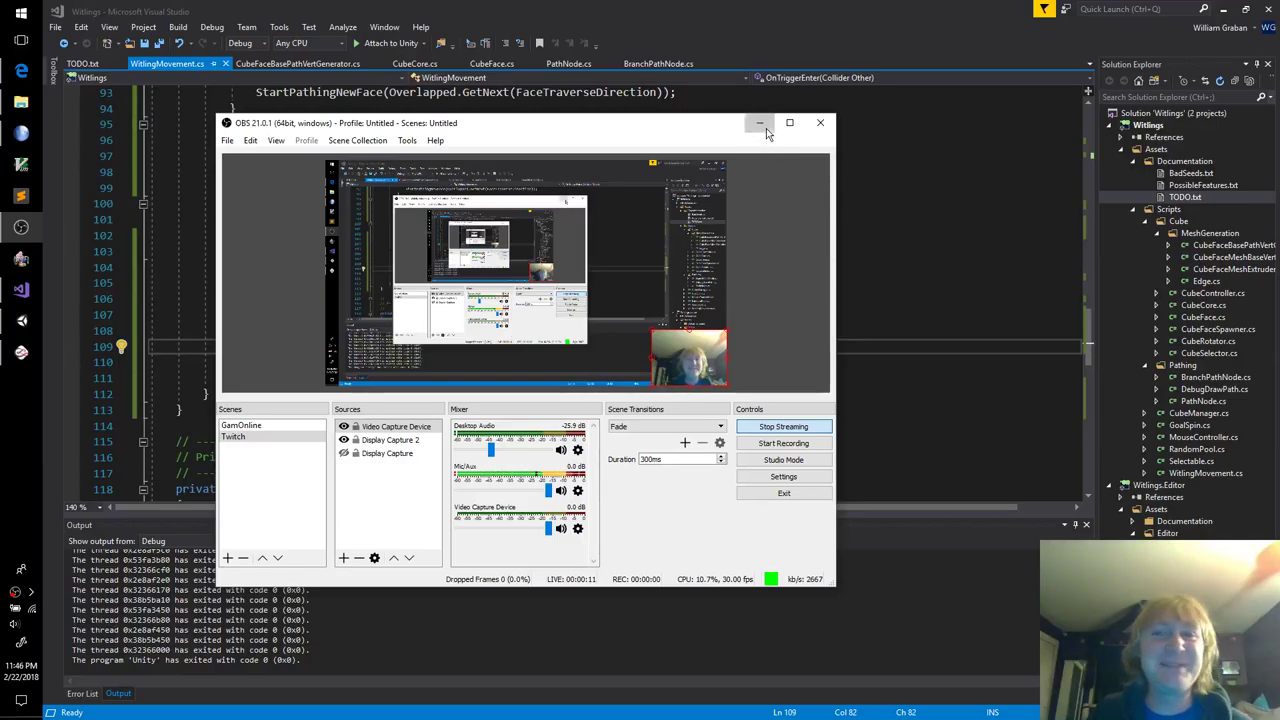
# Step: Inspect the Quaternion.LookRotation call and its Direction parameter in WitlingMovement.cs
pyautogui.click(762, 124)
pyautogui.click(735, 283)
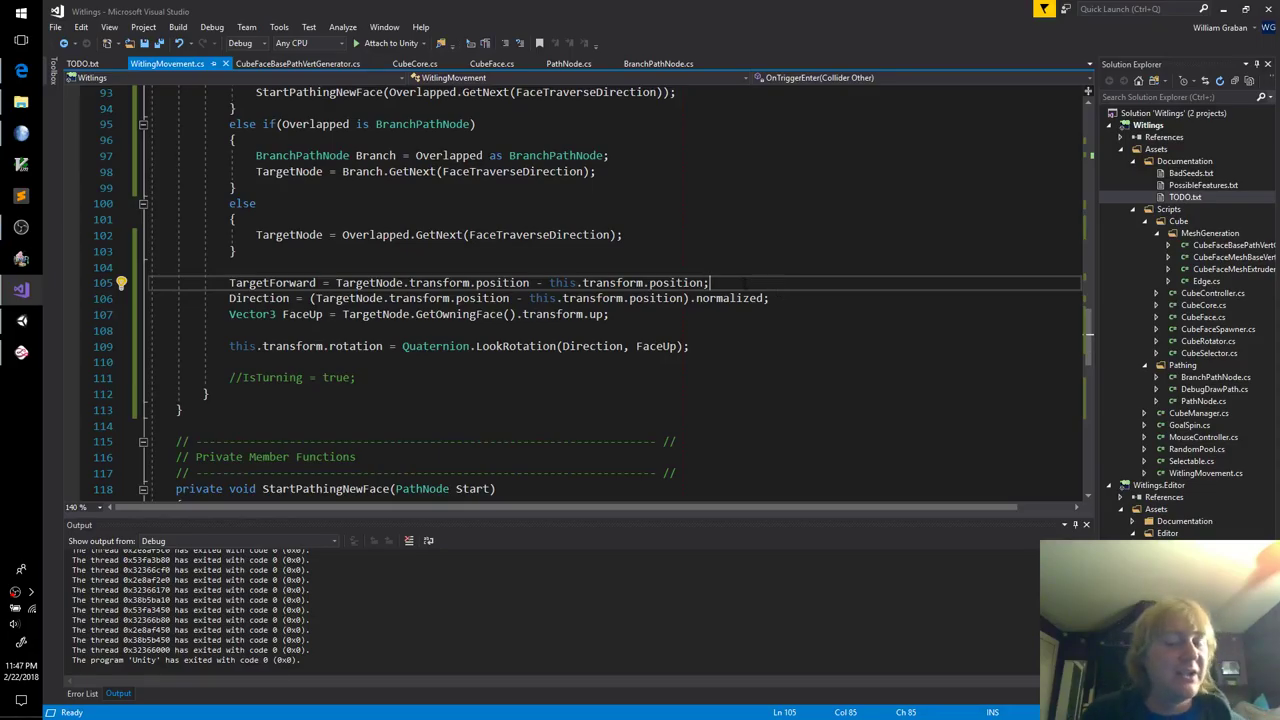
pyautogui.doubleClick(540, 348)
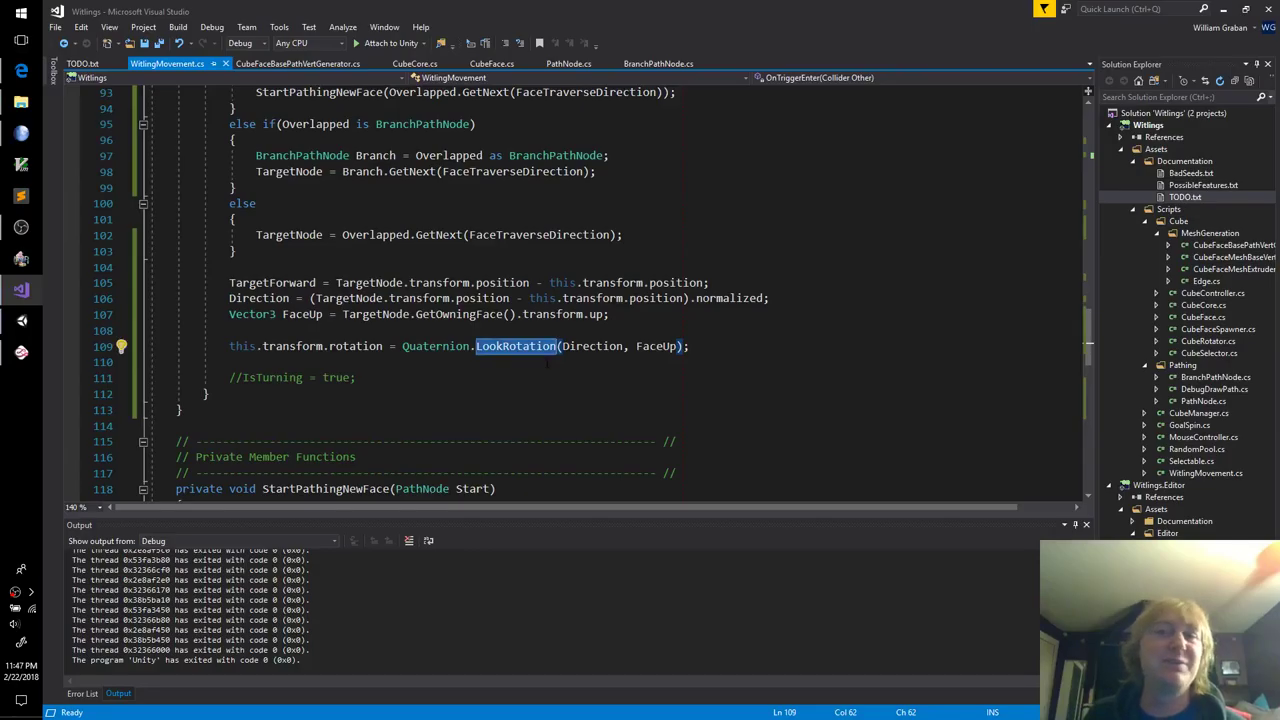
pyautogui.click(590, 346)
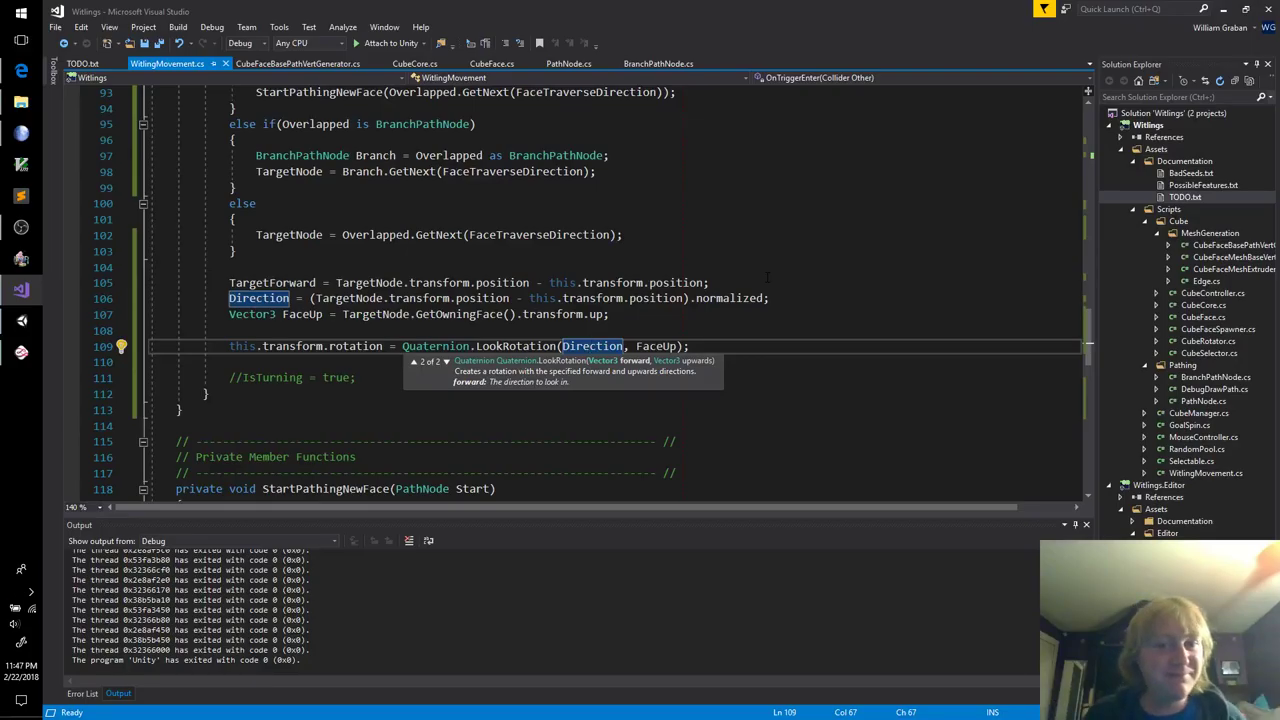
# Step: Run the LevelTest scene in Unity play mode, then return to the WitlingMovement script
pyautogui.click(21, 320)
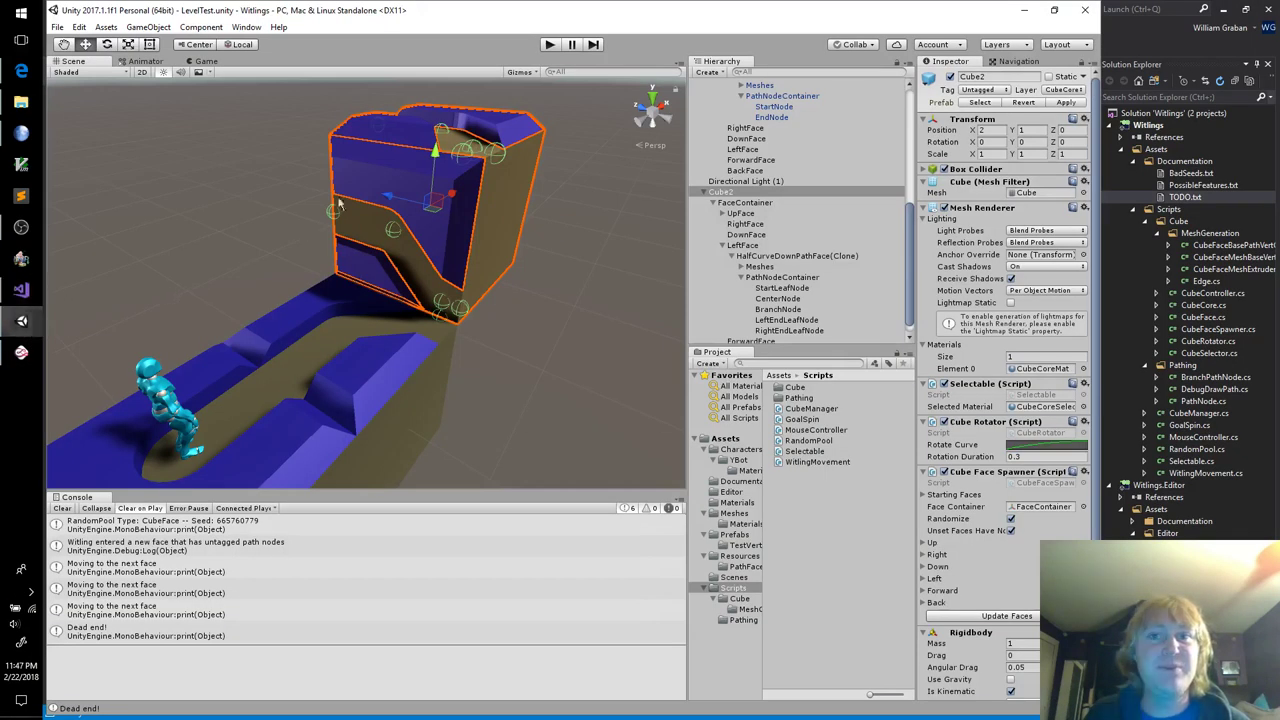
pyautogui.click(549, 44)
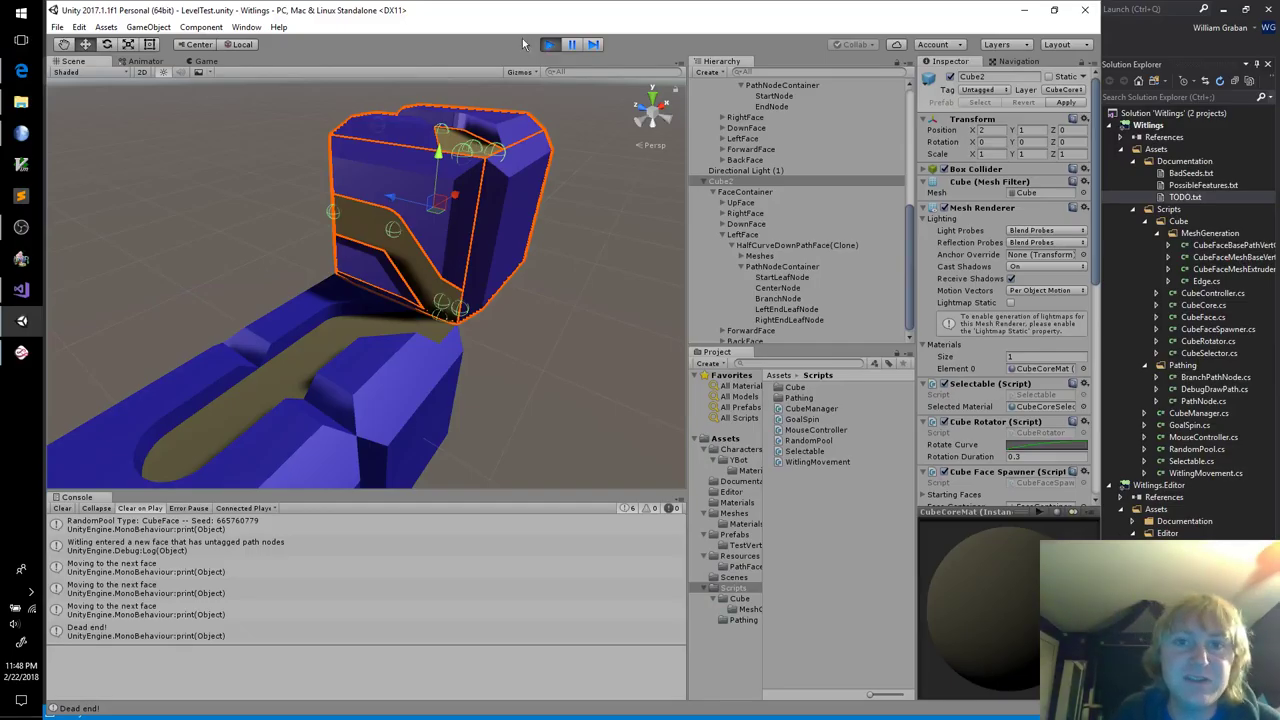
pyautogui.click(21, 290)
# Step: Delete the TargetForward assignment on line 105 of WitlingMovement.cs and save
pyautogui.moveTo(690, 346); pyautogui.dragTo(403, 347)
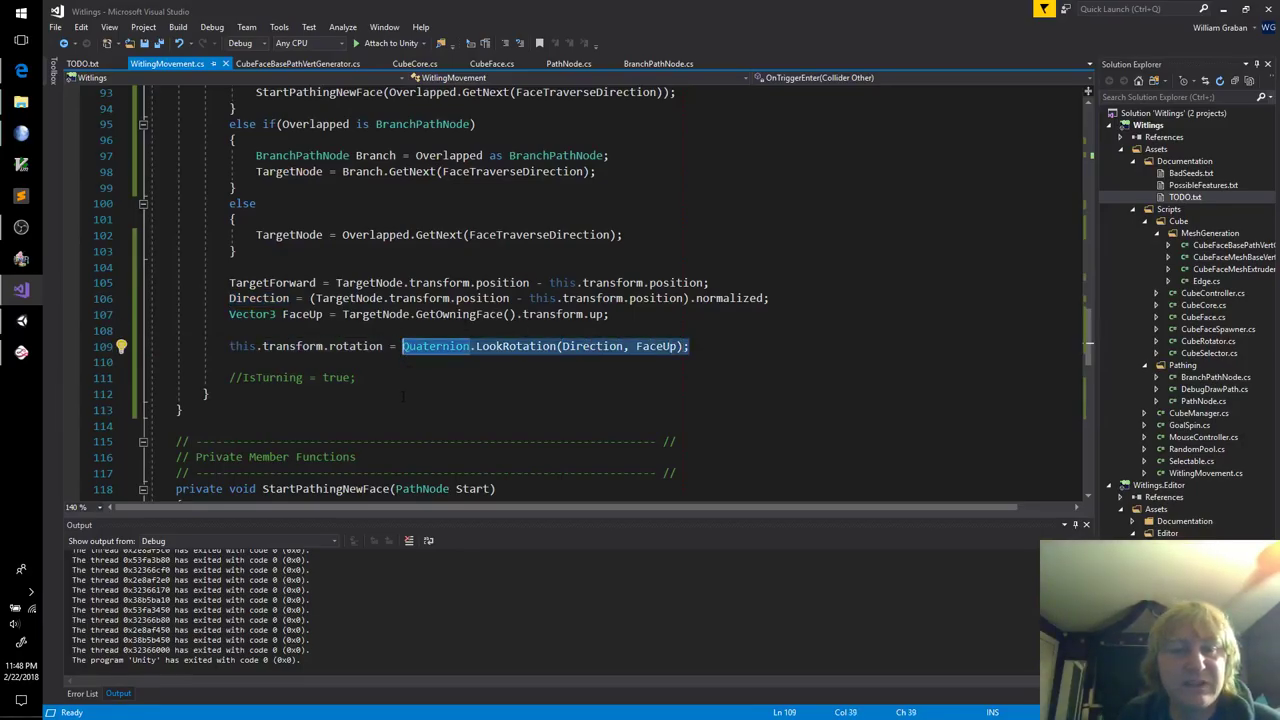
pyautogui.scroll(-9, 419, 390)
pyautogui.scroll(9, 419, 390)
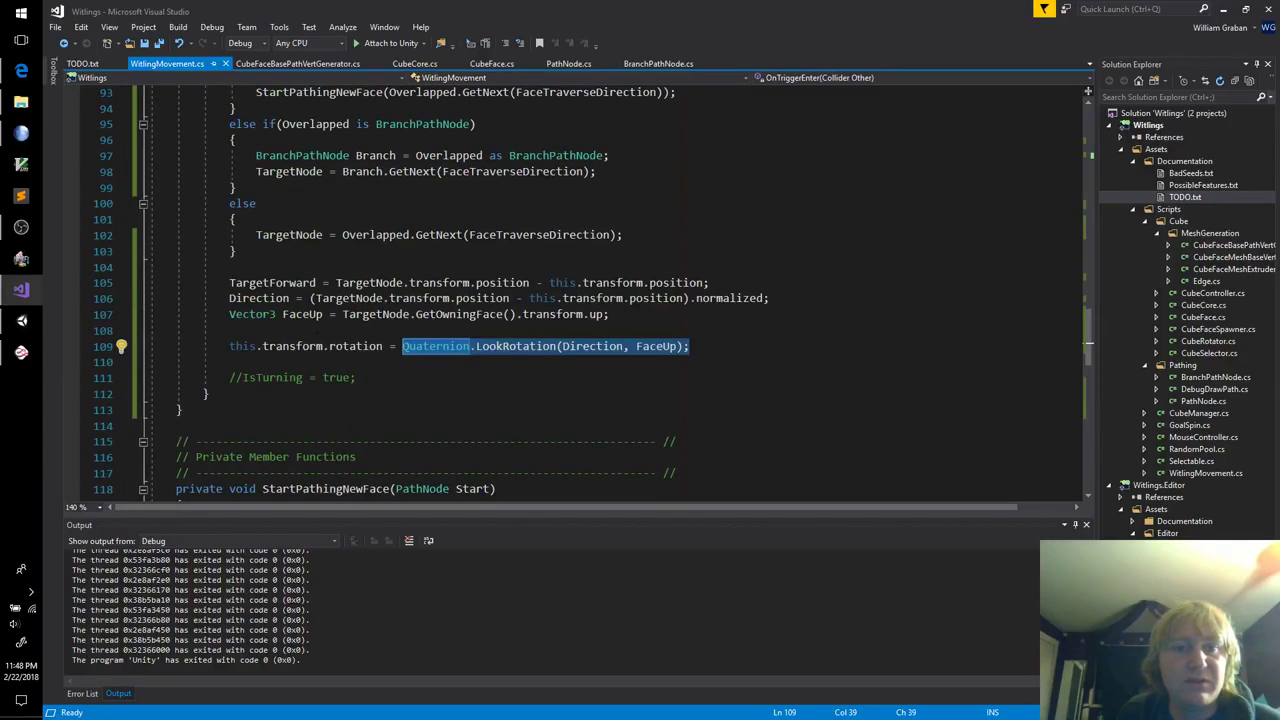
pyautogui.click(230, 283)
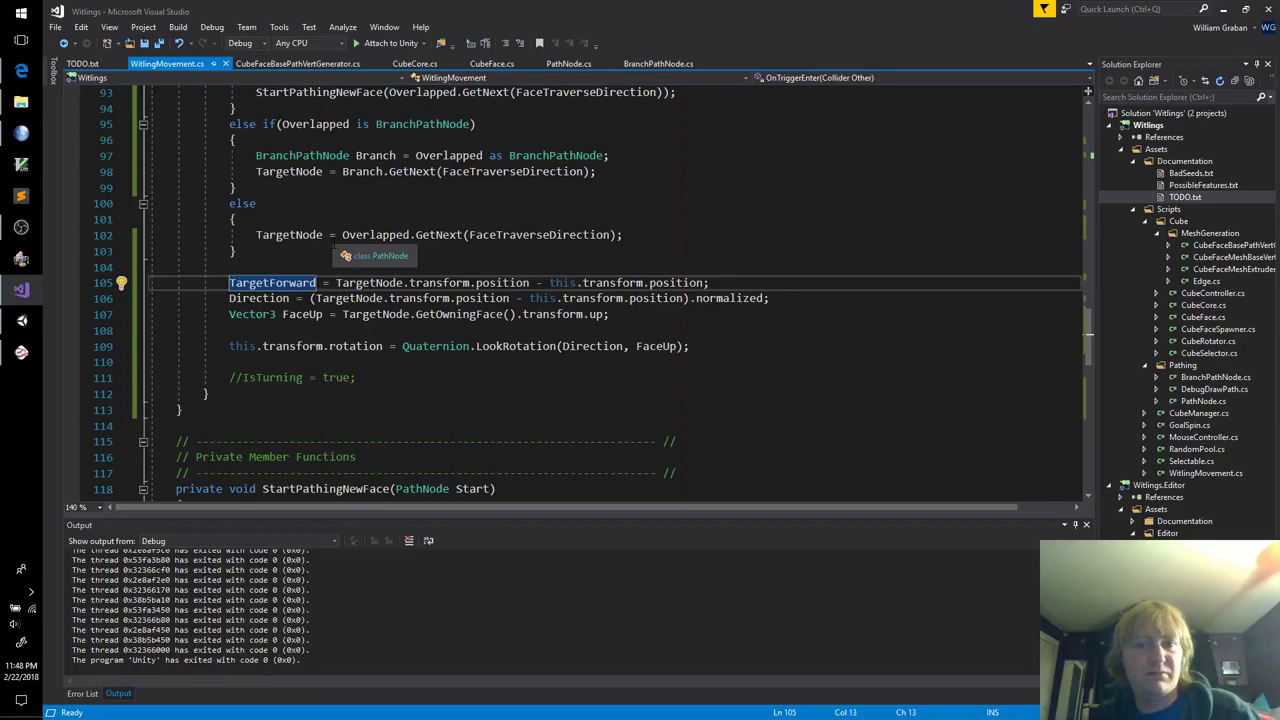
pyautogui.hotkey('ctrl', 'x')
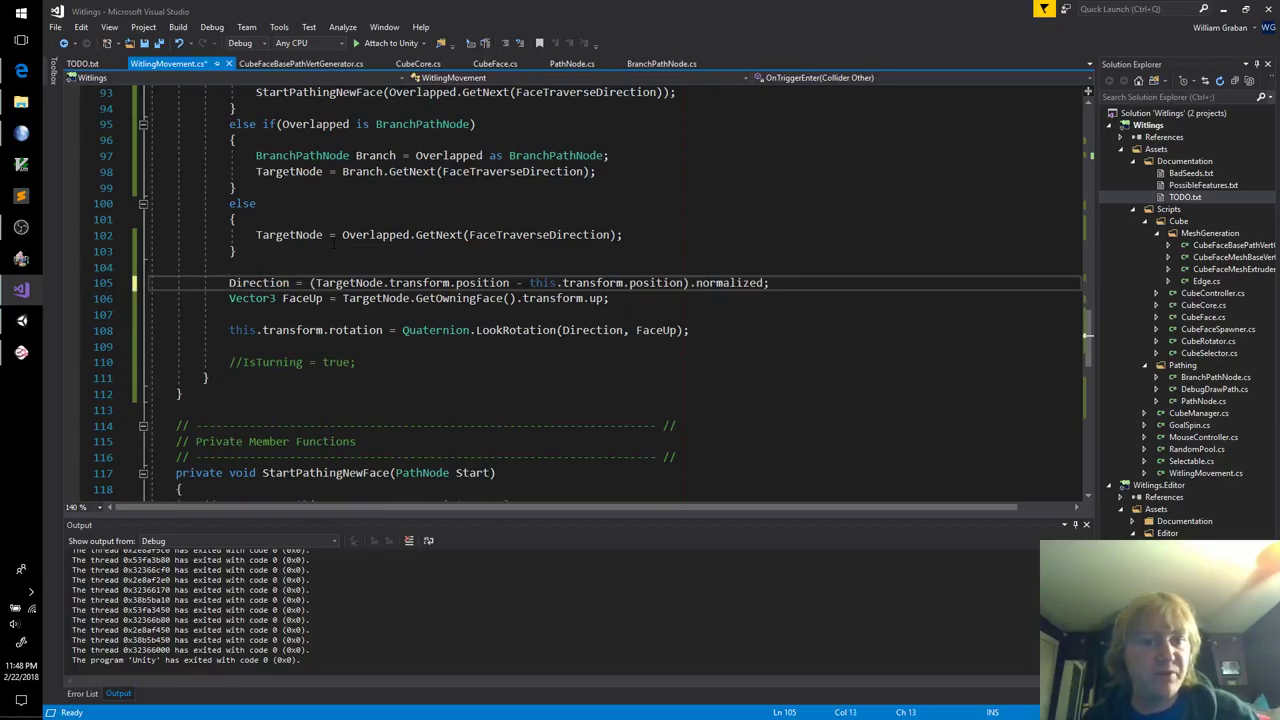
pyautogui.hotkey('ctrl', 's')
pyautogui.scroll(20, 322, 300)
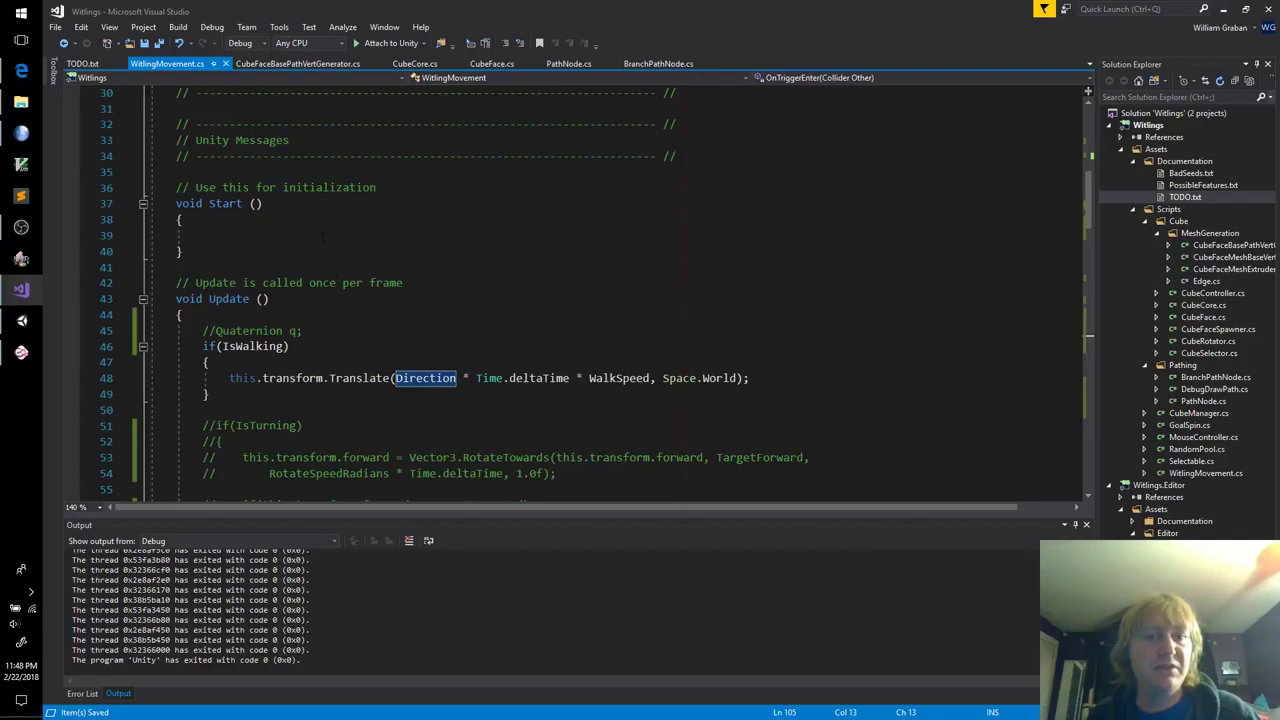
pyautogui.scroll(6, 322, 236)
# Step: Delete the unused TargetForward, PathIndexIncrement and CurrentPathIndex field declarations
pyautogui.click(420, 302)
pyautogui.hotkey('ctrl', 'x')
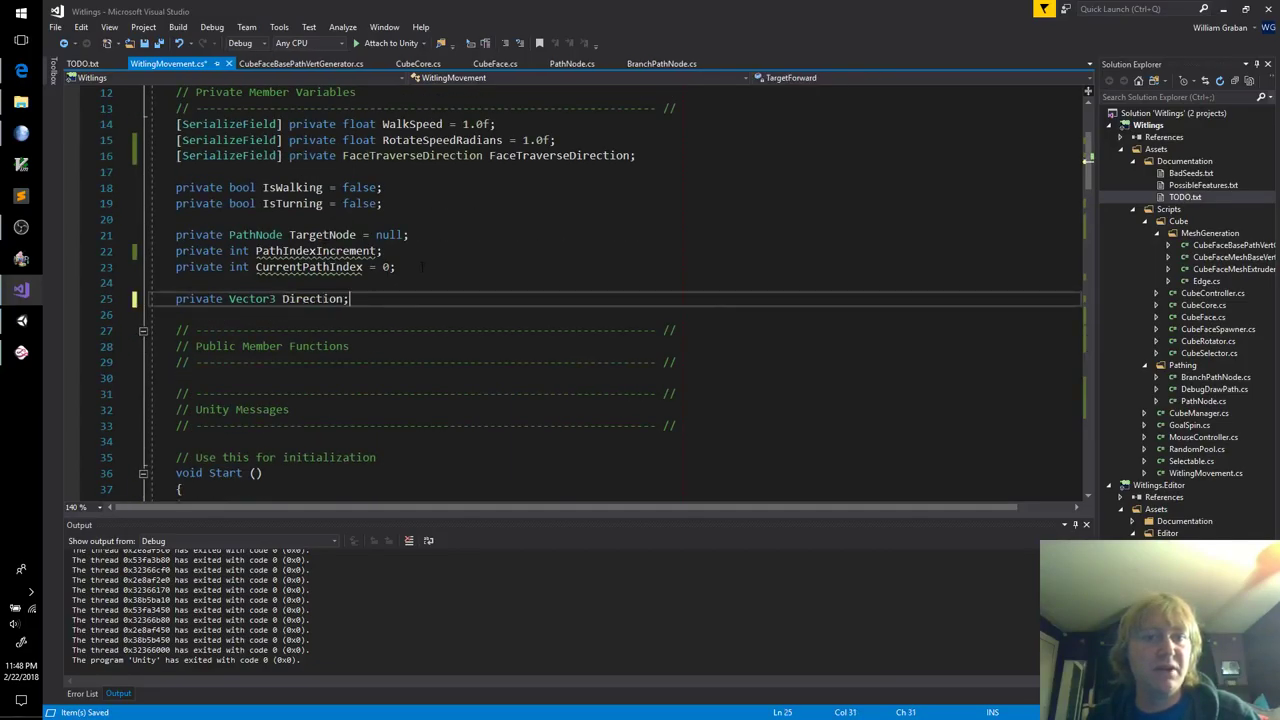
pyautogui.click(433, 250)
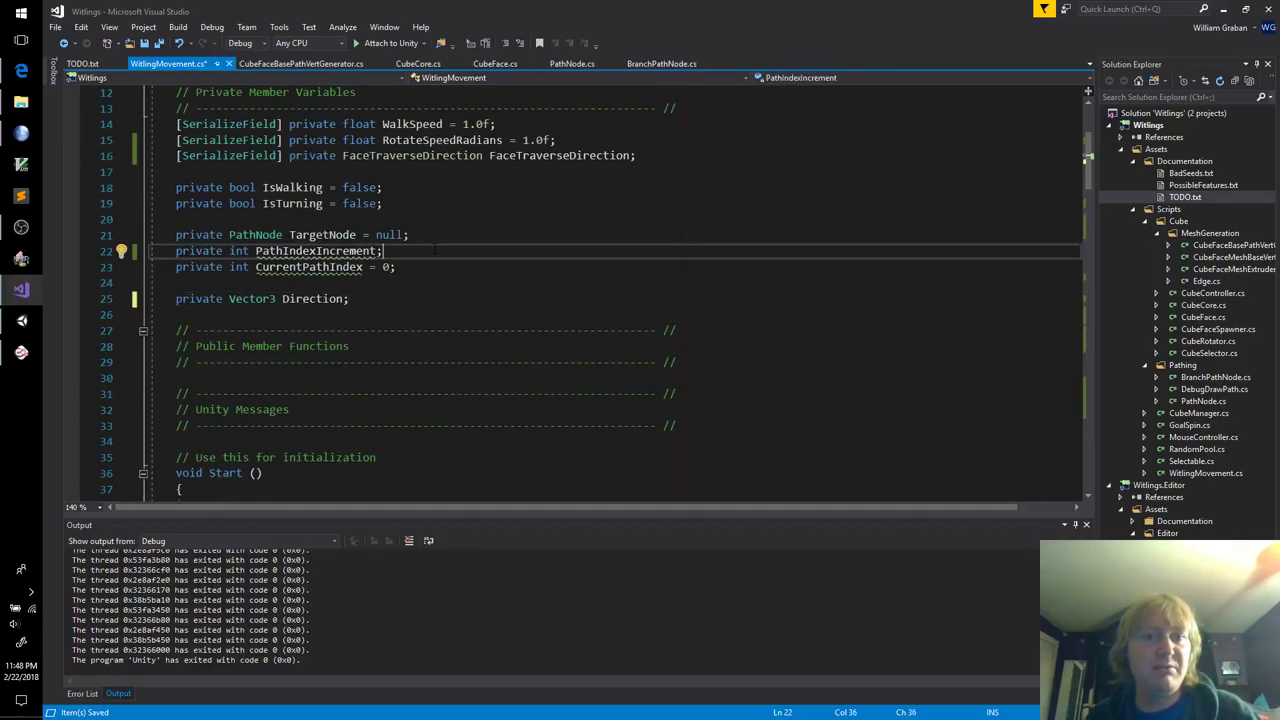
pyautogui.hotkey('ctrl', 'x')
pyautogui.hotkey('ctrl', 'x')
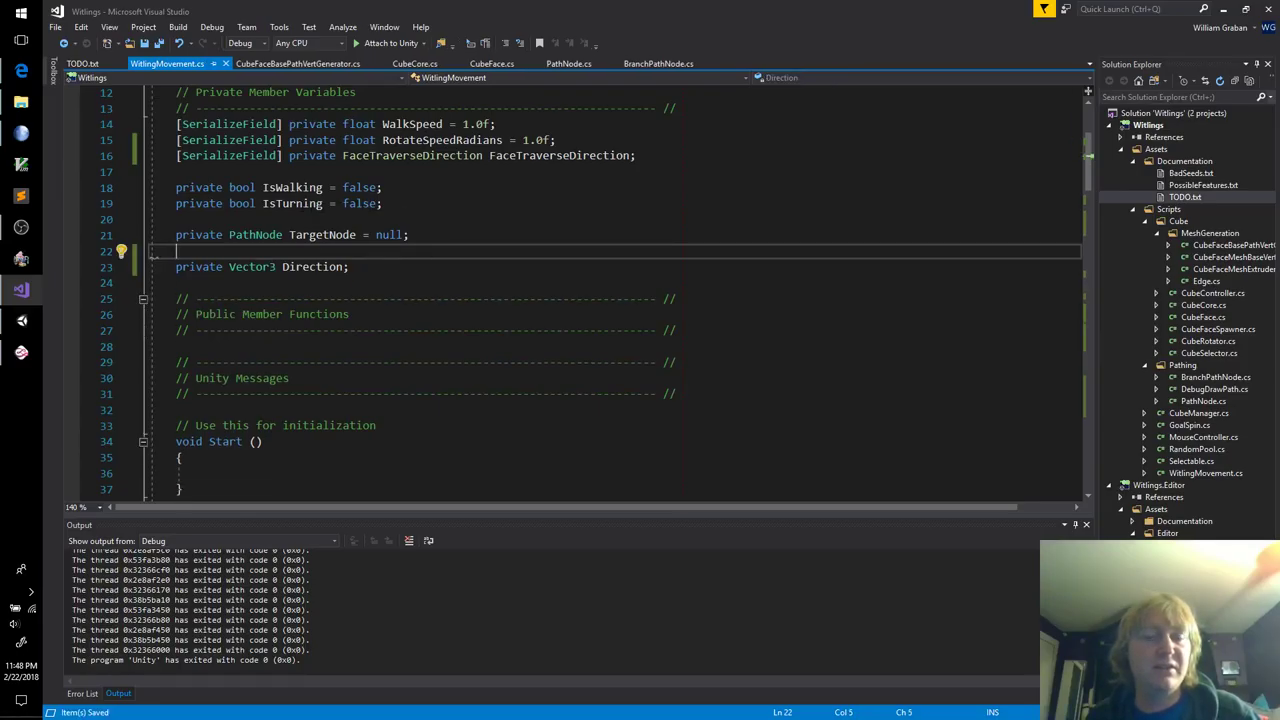
# Step: Rename the IsTurning variable to IsRotating and save
pyautogui.click(269, 203)
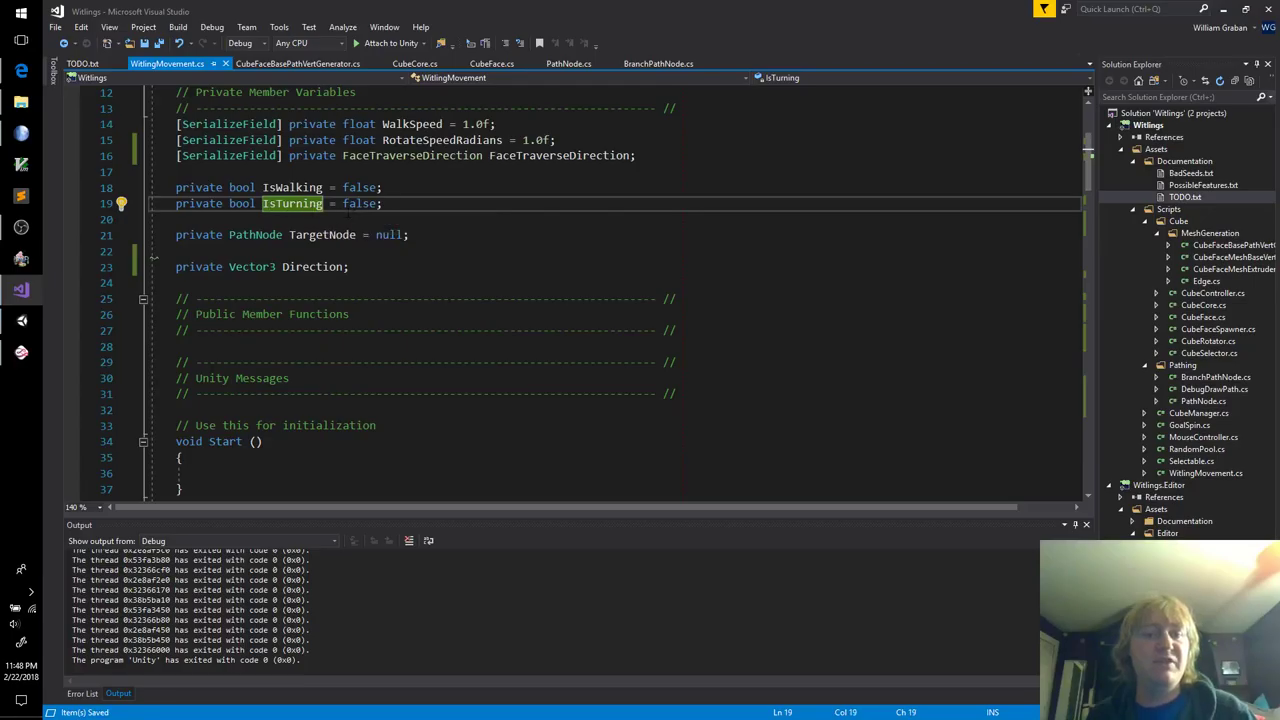
pyautogui.hotkey('ctrl', 'r')
pyautogui.hotkey('ctrl', 'r')
pyautogui.write('IsRota')
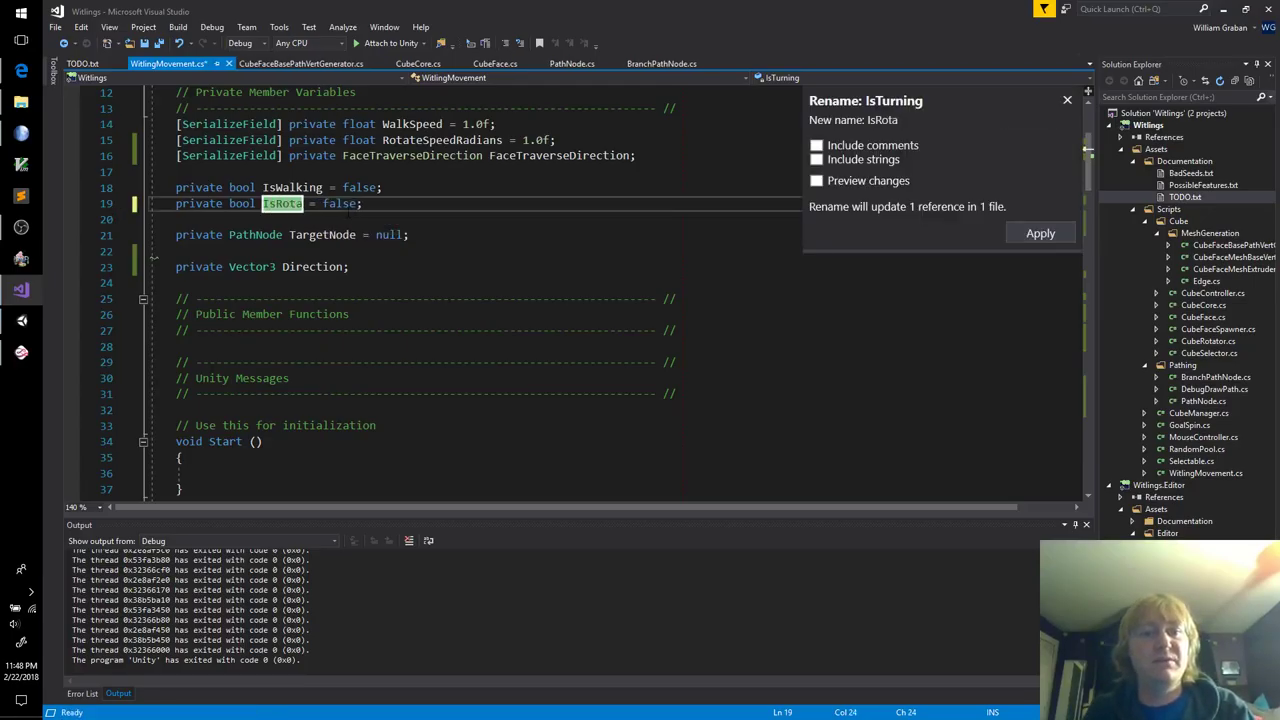
pyautogui.write('ting')
pyautogui.press('Return')
pyautogui.hotkey('ctrl', 's')
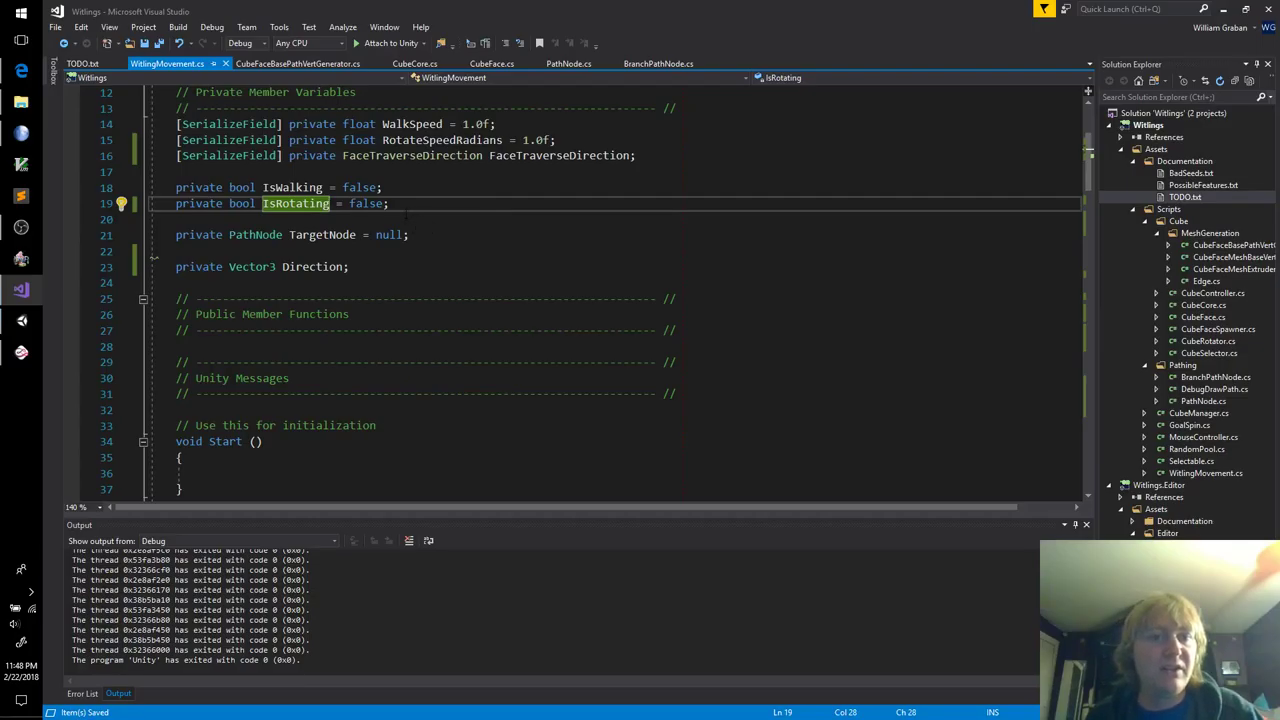
# Step: Add a 'private float RotateTimer = 0;' field below IsRotating
pyautogui.click(410, 203)
pyautogui.press('Return')
pyautogui.write('private ')
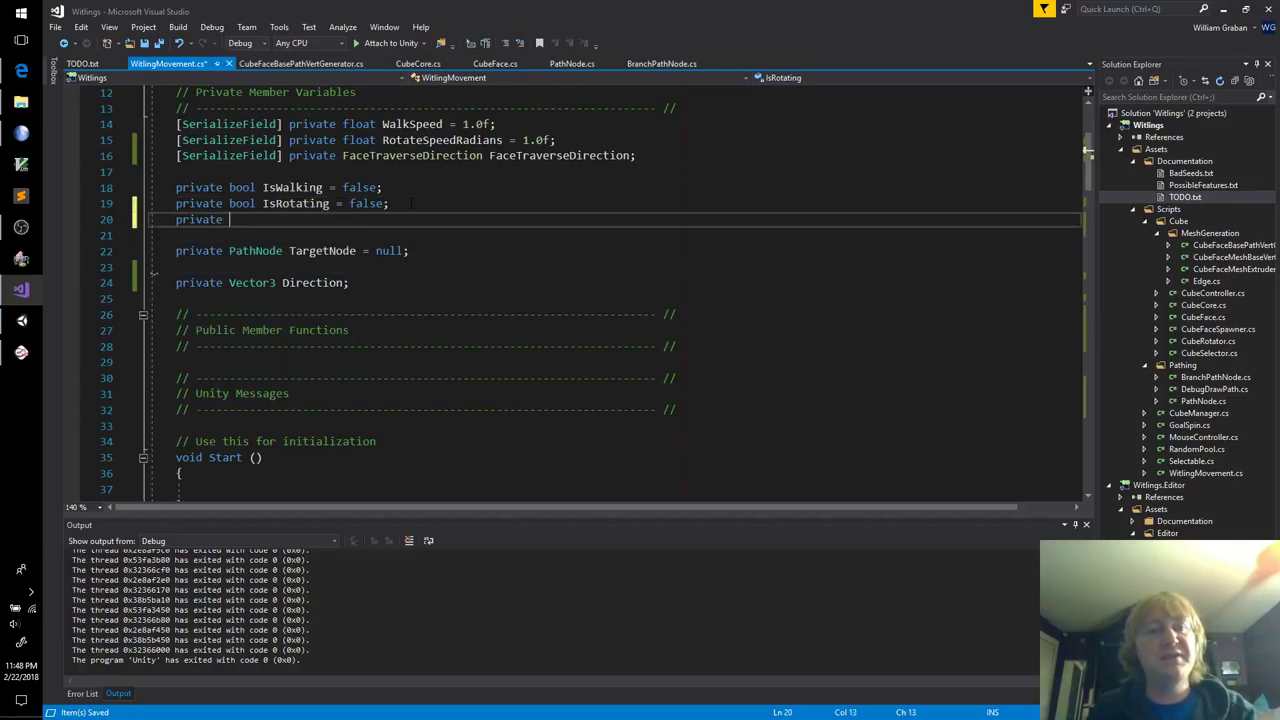
pyautogui.write('float ')
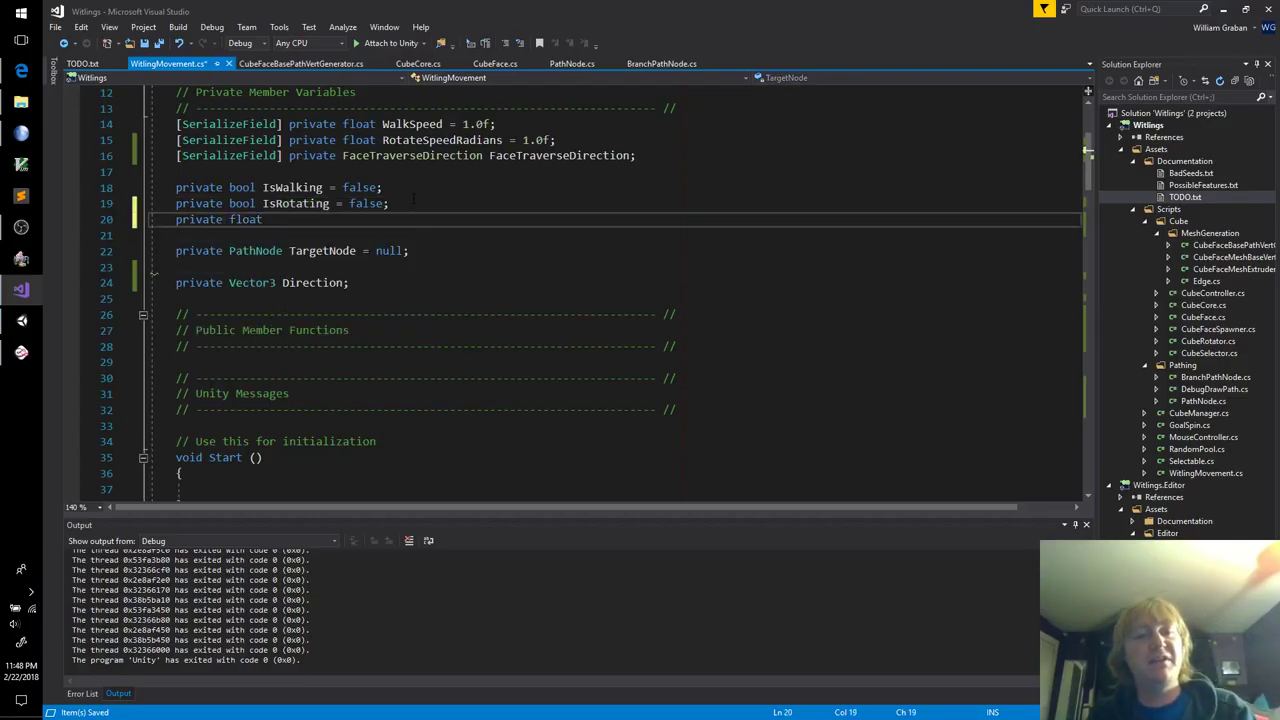
pyautogui.write('RotateT')
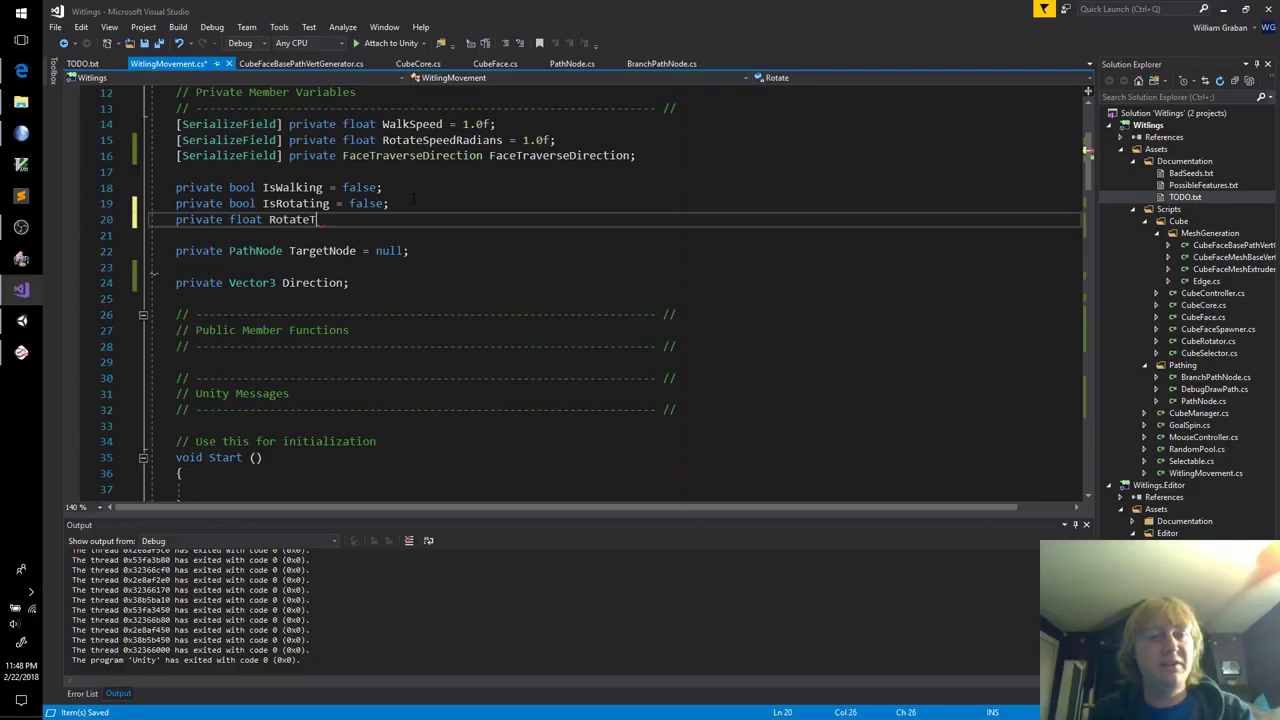
pyautogui.write('imer = 0')
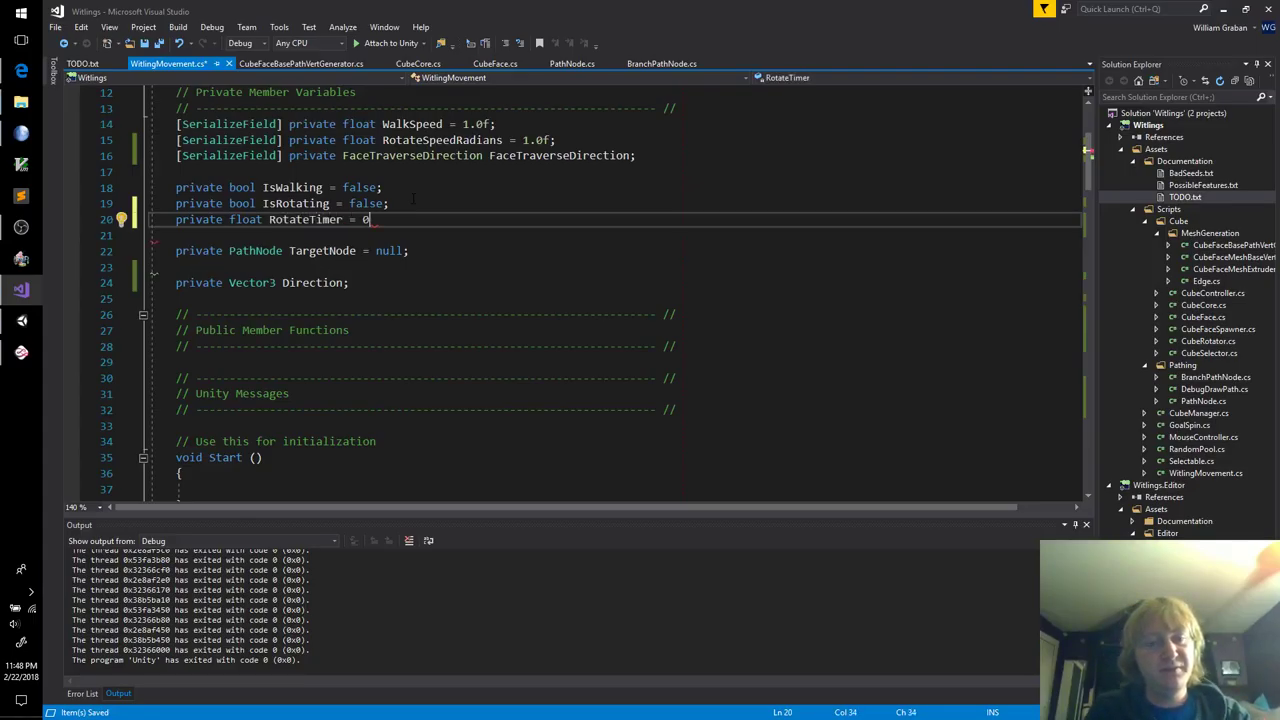
pyautogui.write(';')
pyautogui.press('Up')
pyautogui.press('Up')
pyautogui.press('Up')
pyautogui.press('Up')
# Step: Rename the RotateSpeedRadians field to RotateDuration and save
pyautogui.press('End')
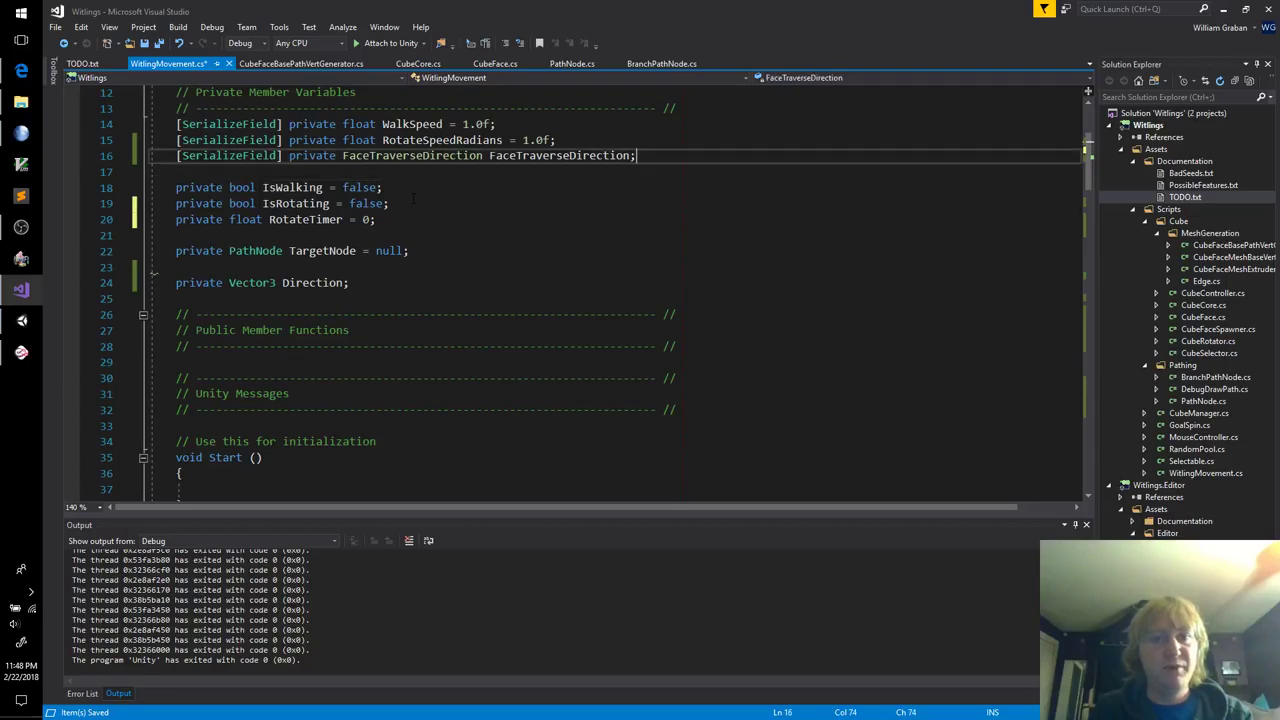
pyautogui.press('Up')
pyautogui.press('Left')
pyautogui.press('Left')
pyautogui.press('Left')
pyautogui.press('Left')
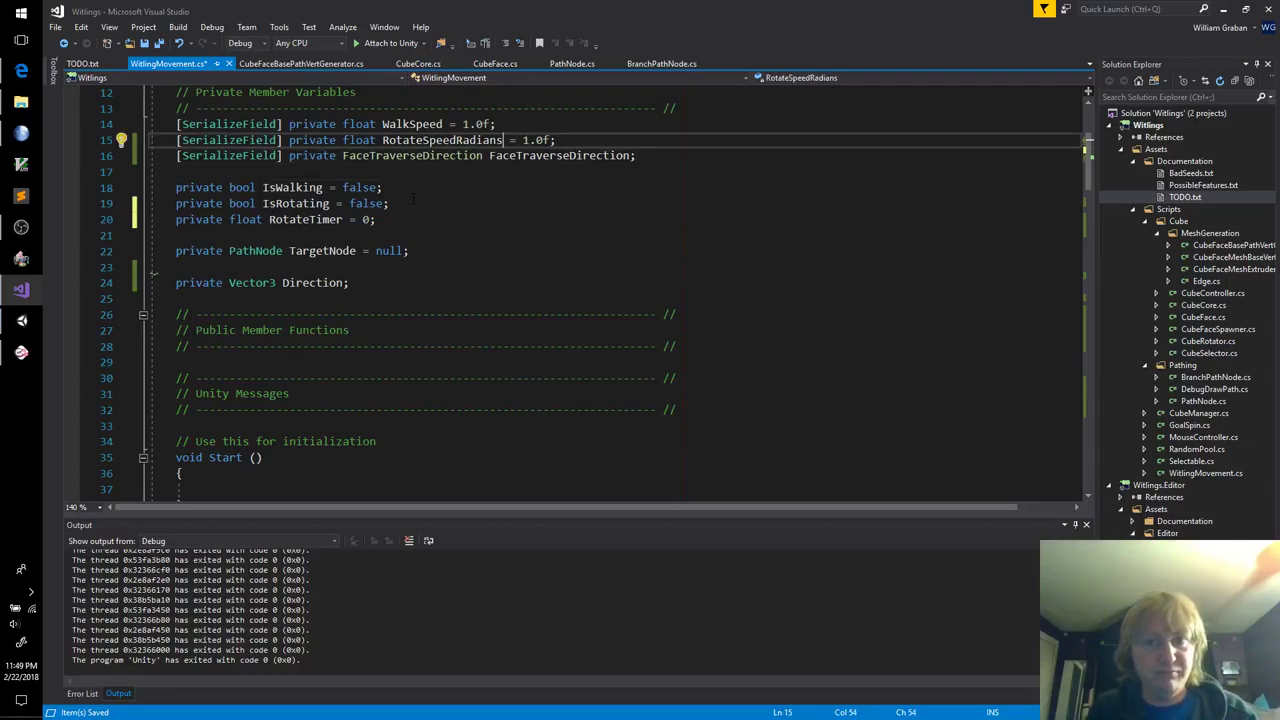
pyautogui.hotkey('ctrl', 'shift', 'Left')
pyautogui.hotkey('ctrl', 'r')
pyautogui.hotkey('ctrl', 'r')
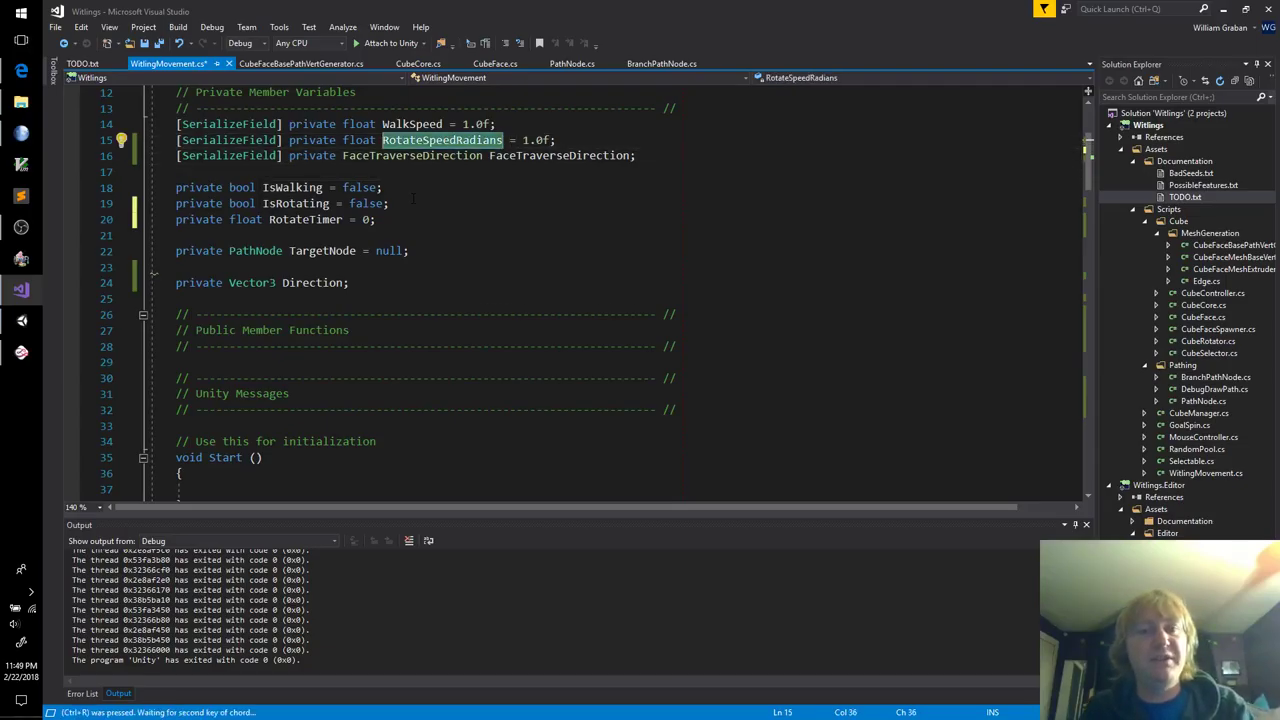
pyautogui.write('RotateD')
pyautogui.write('uration')
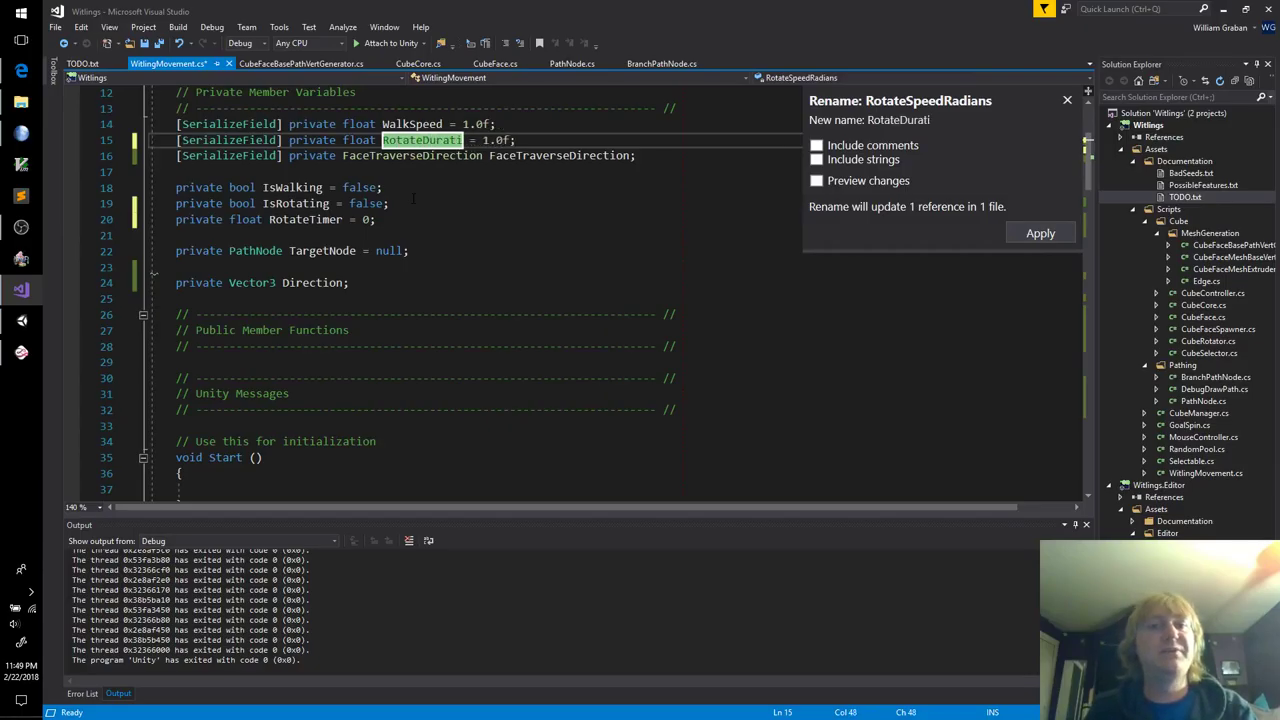
pyautogui.press('Return')
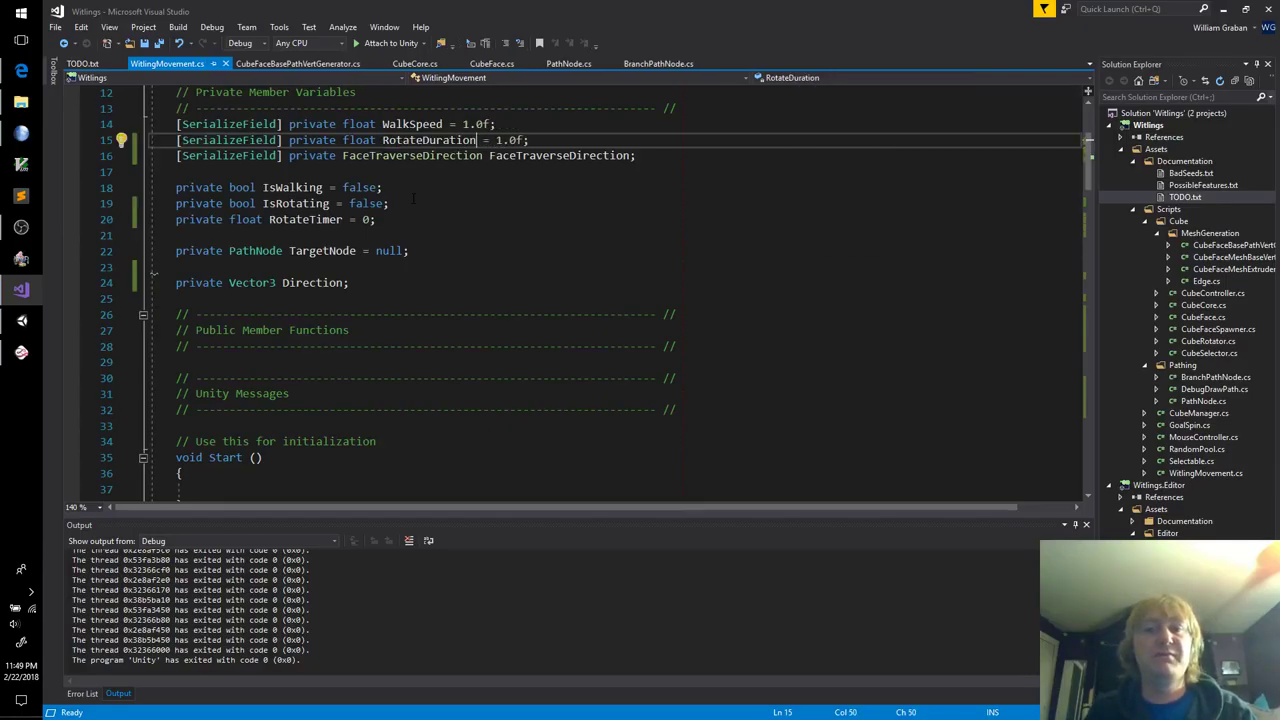
pyautogui.hotkey('ctrl', 's')
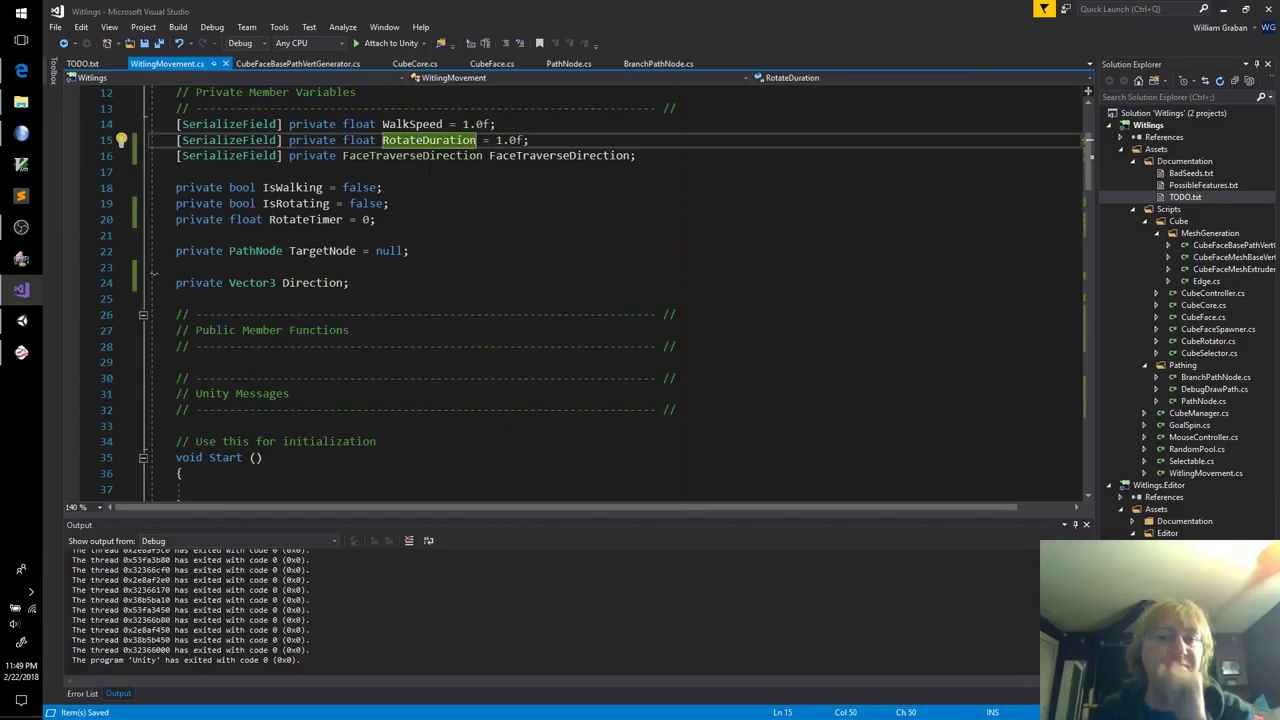
# Step: Change the RotateDuration default value from 1.0f to 0.25f
pyautogui.moveTo(497, 140); pyautogui.dragTo(521, 141)
pyautogui.press('BackSpace')
pyautogui.press('BackSpace')
pyautogui.write('0.25f')
pyautogui.press('Left')
pyautogui.press('Left')
pyautogui.press('Left')
pyautogui.press('Left')
pyautogui.press('Left')
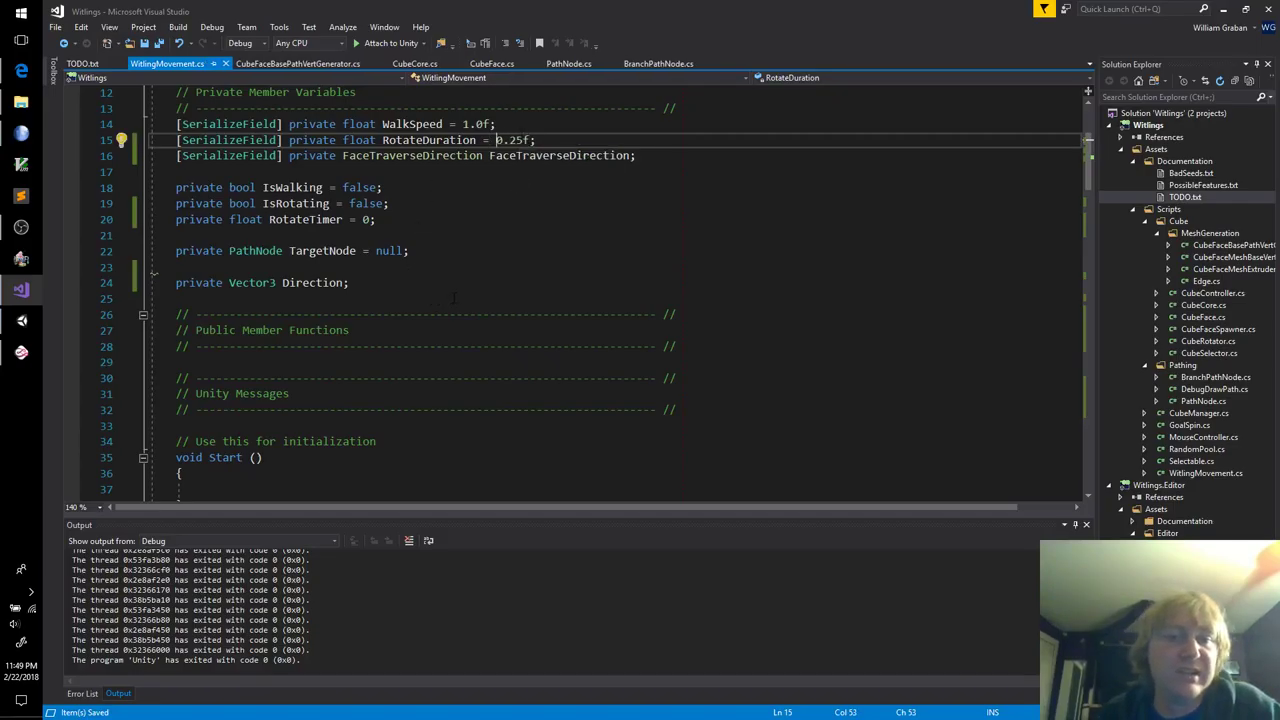
pyautogui.scroll(-9, 453, 297)
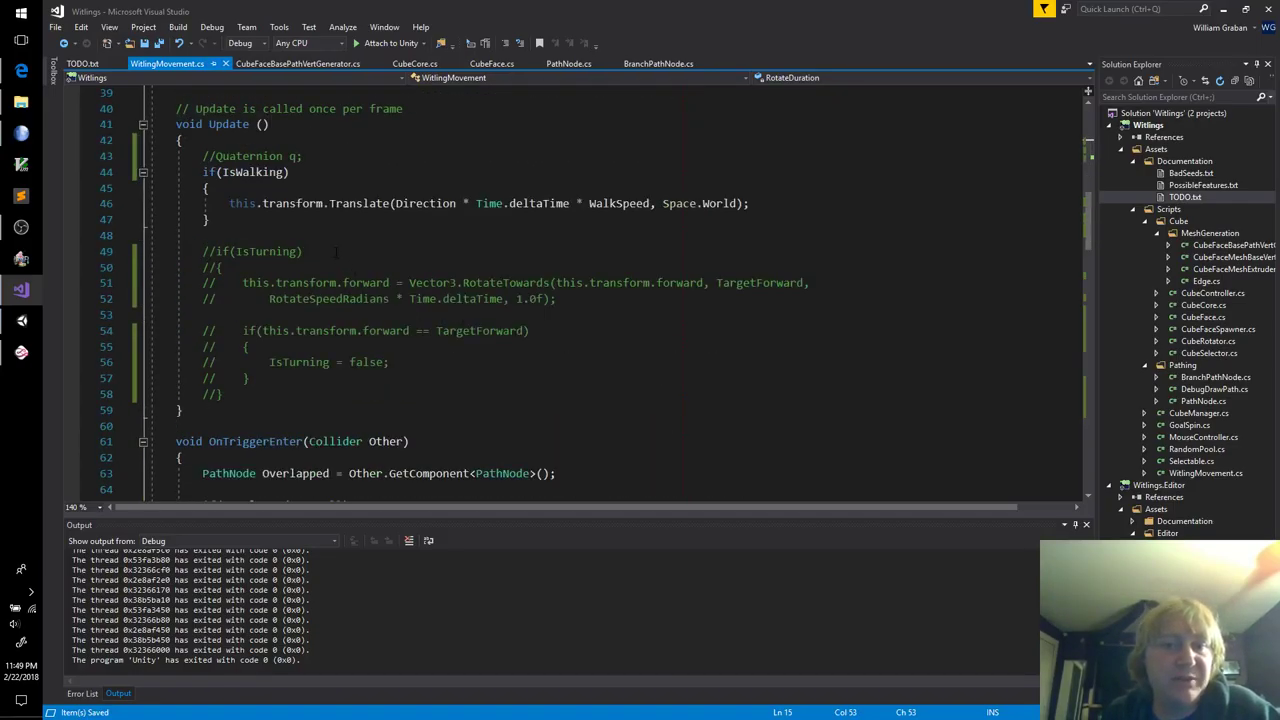
# Step: Below the walking block in Update, add an if(IsRotating) block starting with 'RotateTimer +='
pyautogui.click(289, 219)
pyautogui.press('Return')
pyautogui.press('Return')
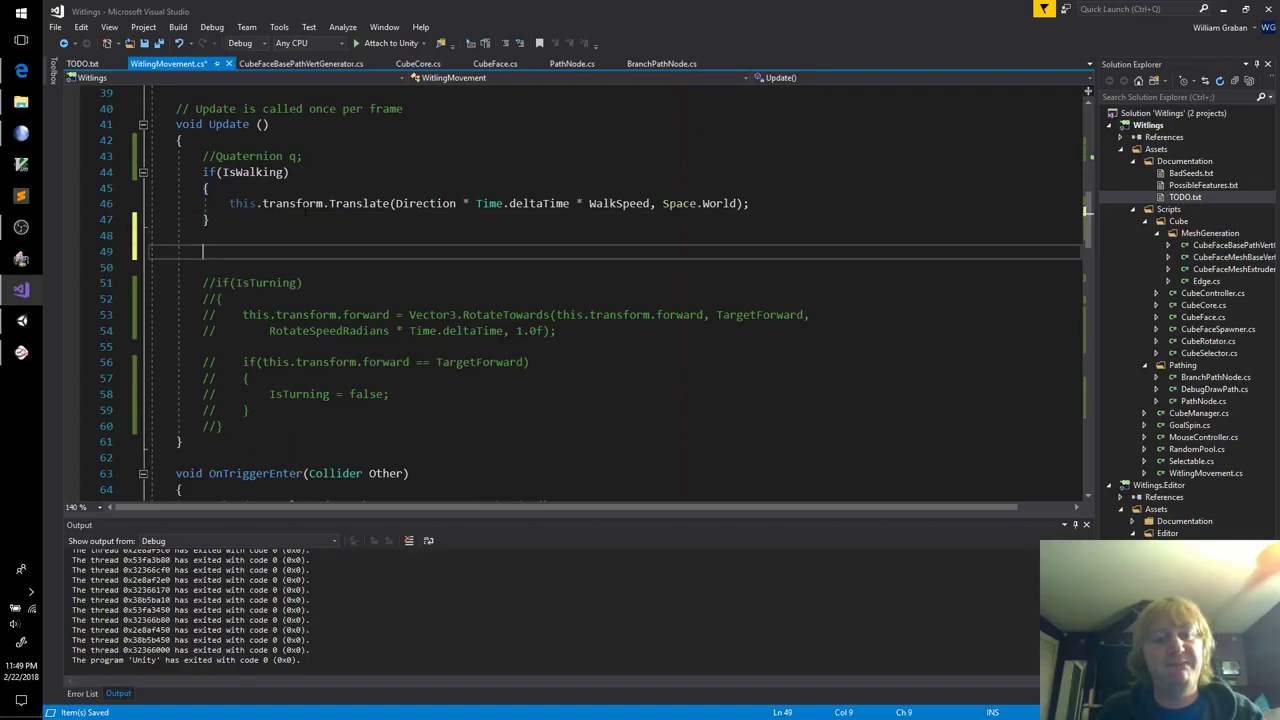
pyautogui.write('if(IsRotating)')
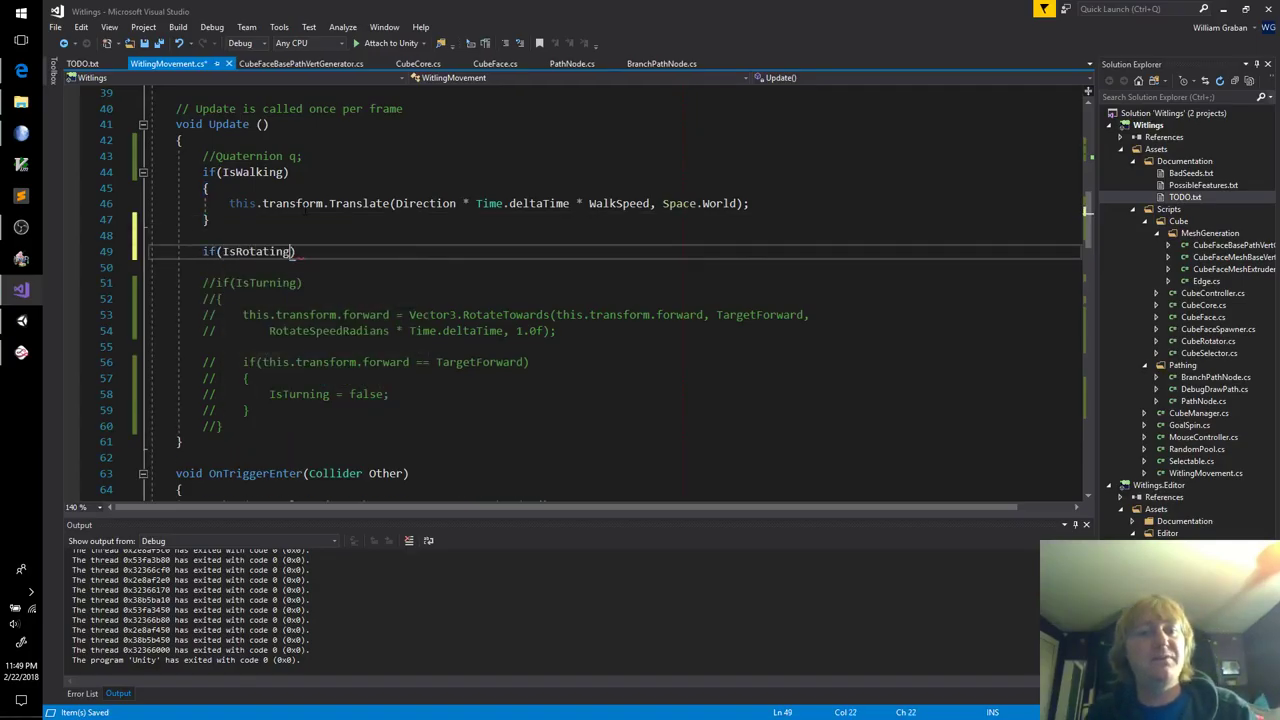
pyautogui.press('Return')
pyautogui.write('{')
pyautogui.press('Return')
pyautogui.write('RotateTimer +=')
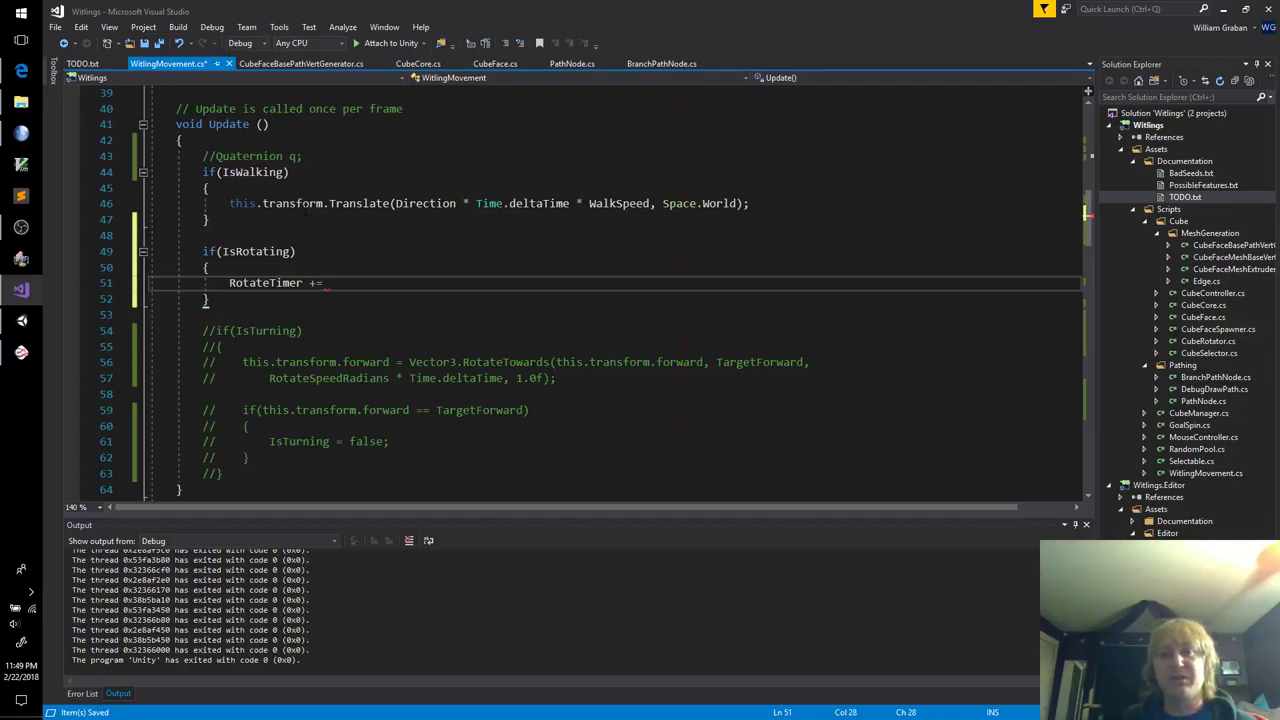
pyautogui.scroll(13, 313, 203)
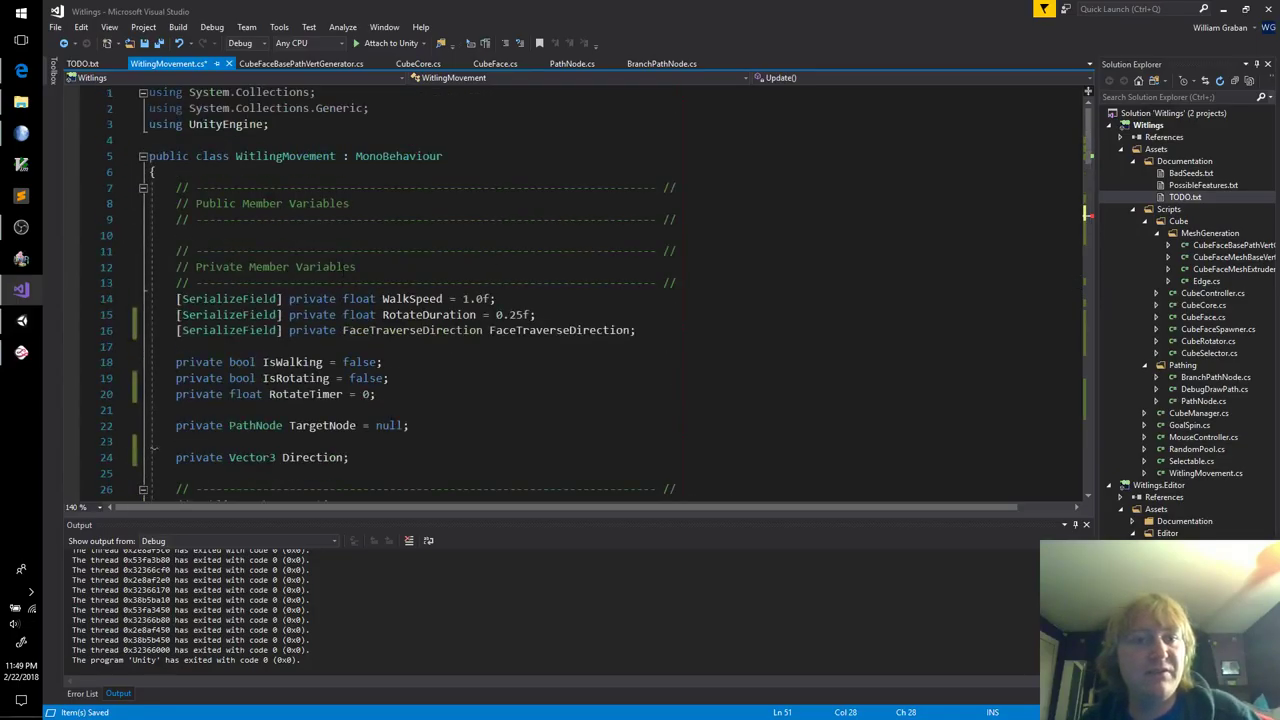
# Step: Add a '[SerializeField] private AnimationCurve RotateCurve;' field below RotateDuration and save
pyautogui.click(570, 313)
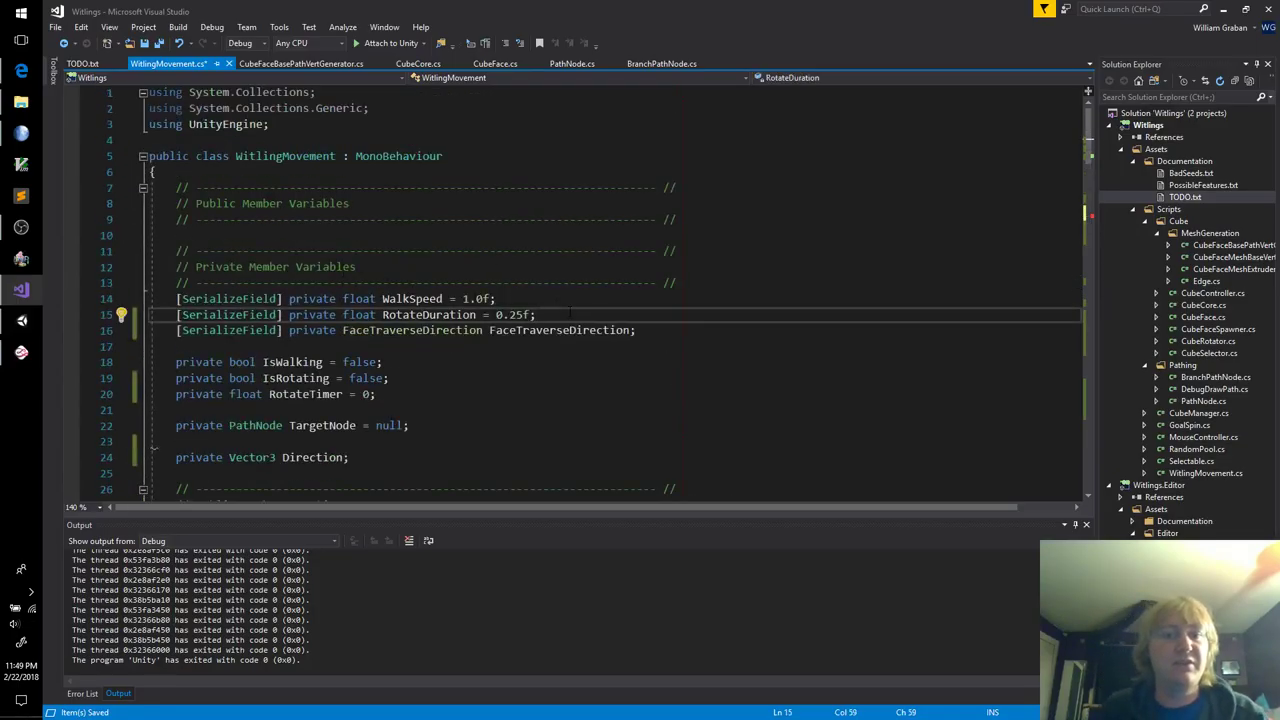
pyautogui.press('Return')
pyautogui.write('[Seria')
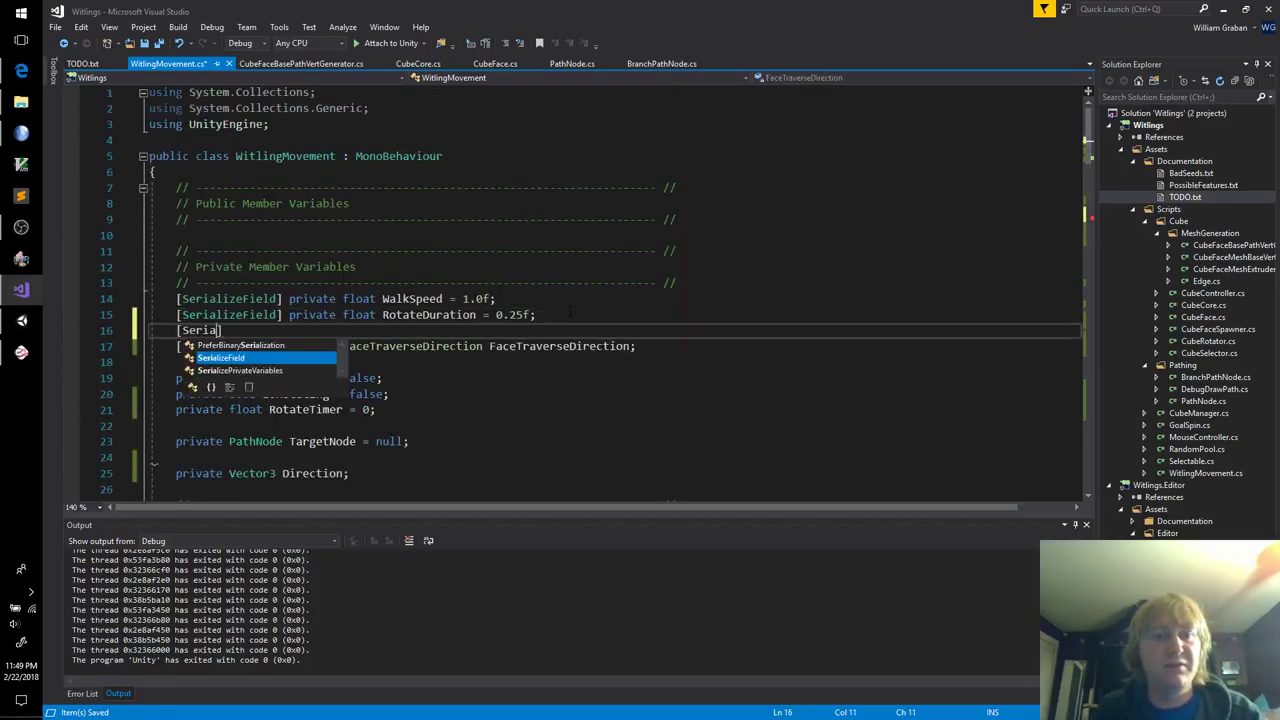
pyautogui.write('lizeField] priva')
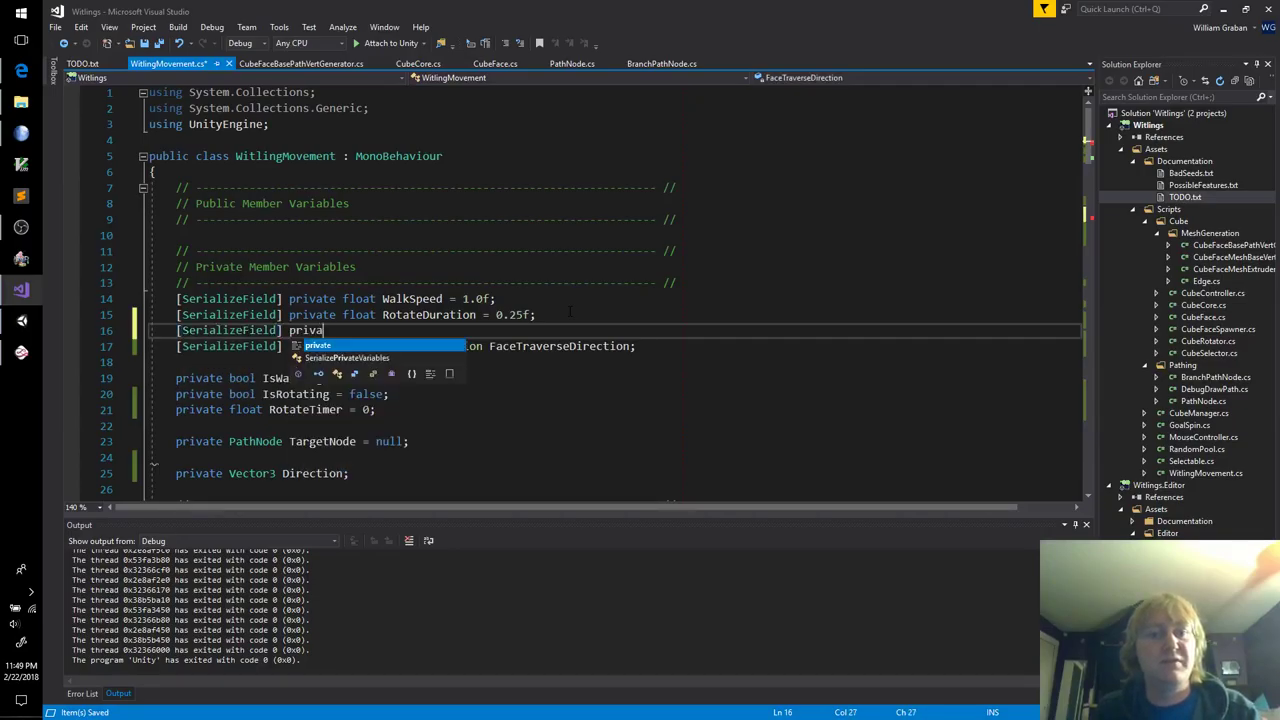
pyautogui.write('te AnimationCurv')
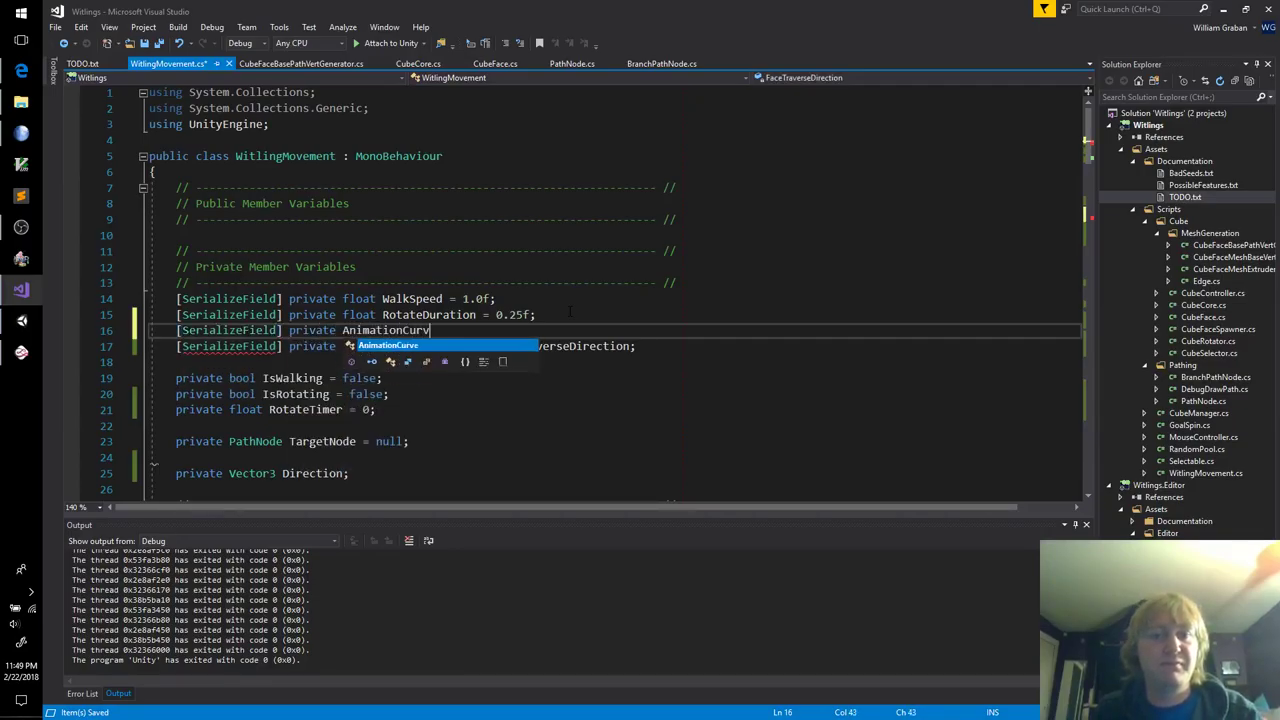
pyautogui.write('e RotateCurve;')
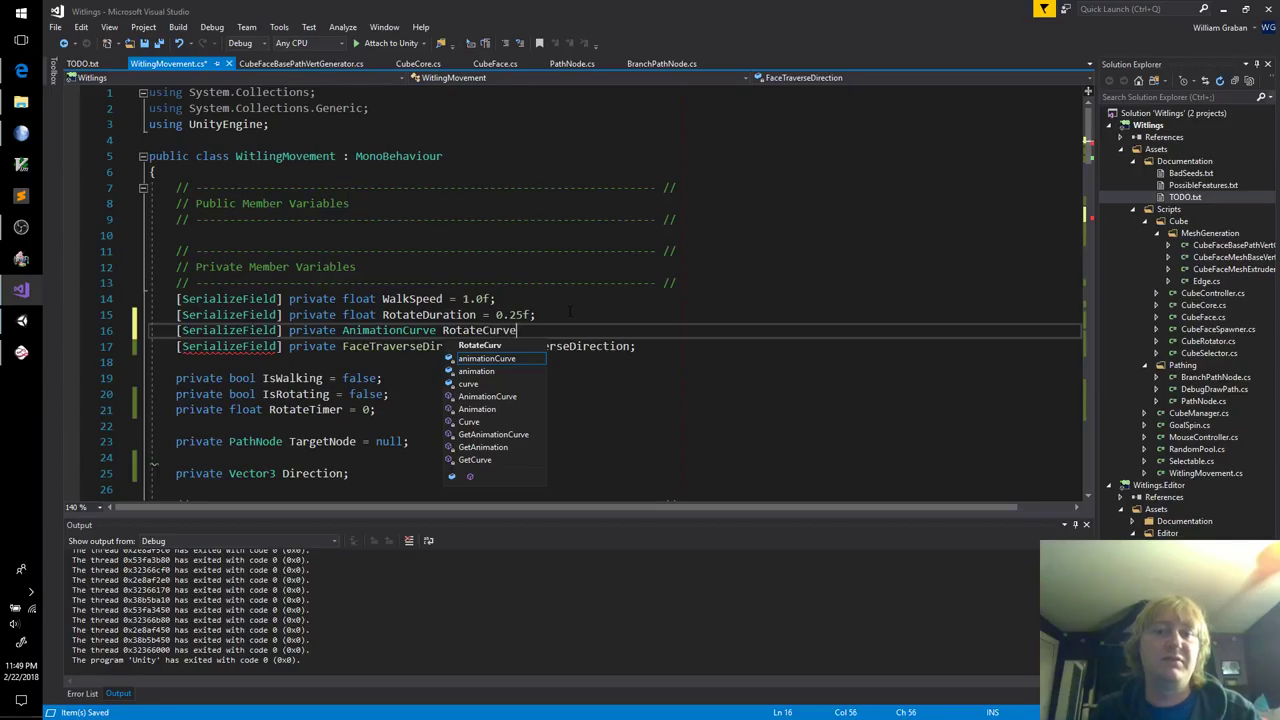
pyautogui.hotkey('ctrl', 's')
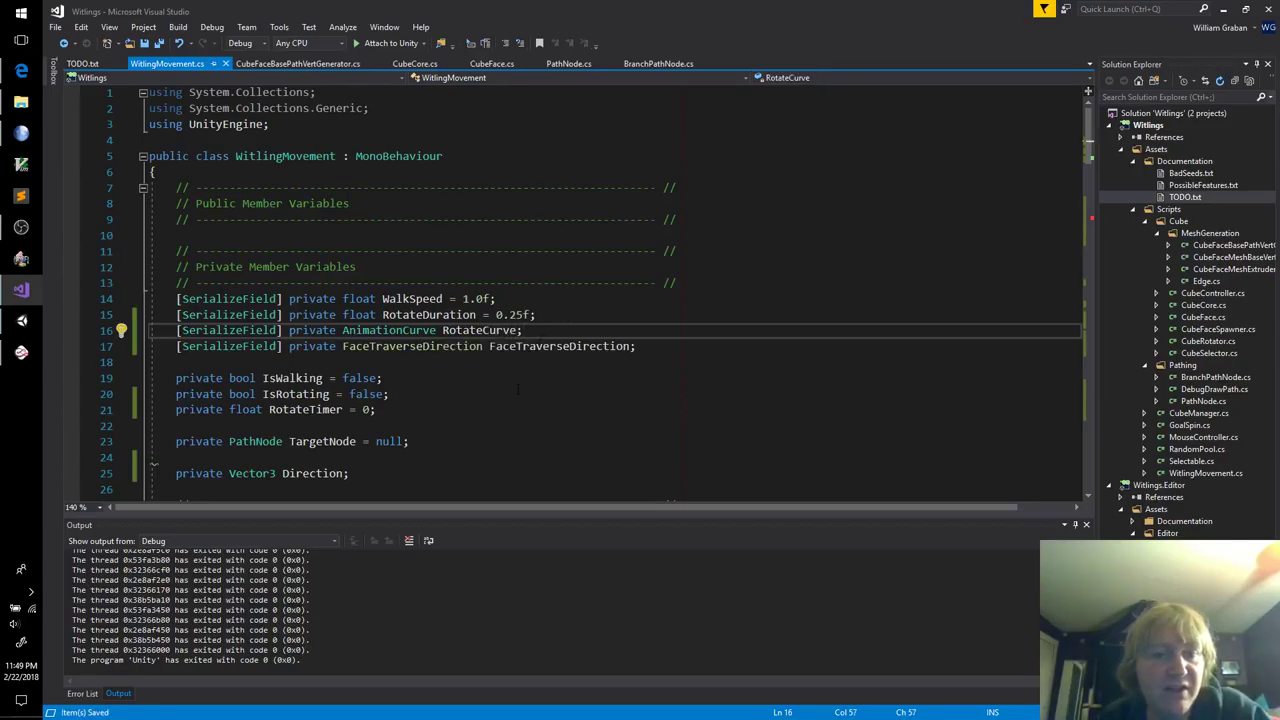
# Step: Complete the timer line as 'RotateTimer += Time.deltaTime;' and save
pyautogui.doubleClick(305, 409)
pyautogui.doubleClick(412, 346)
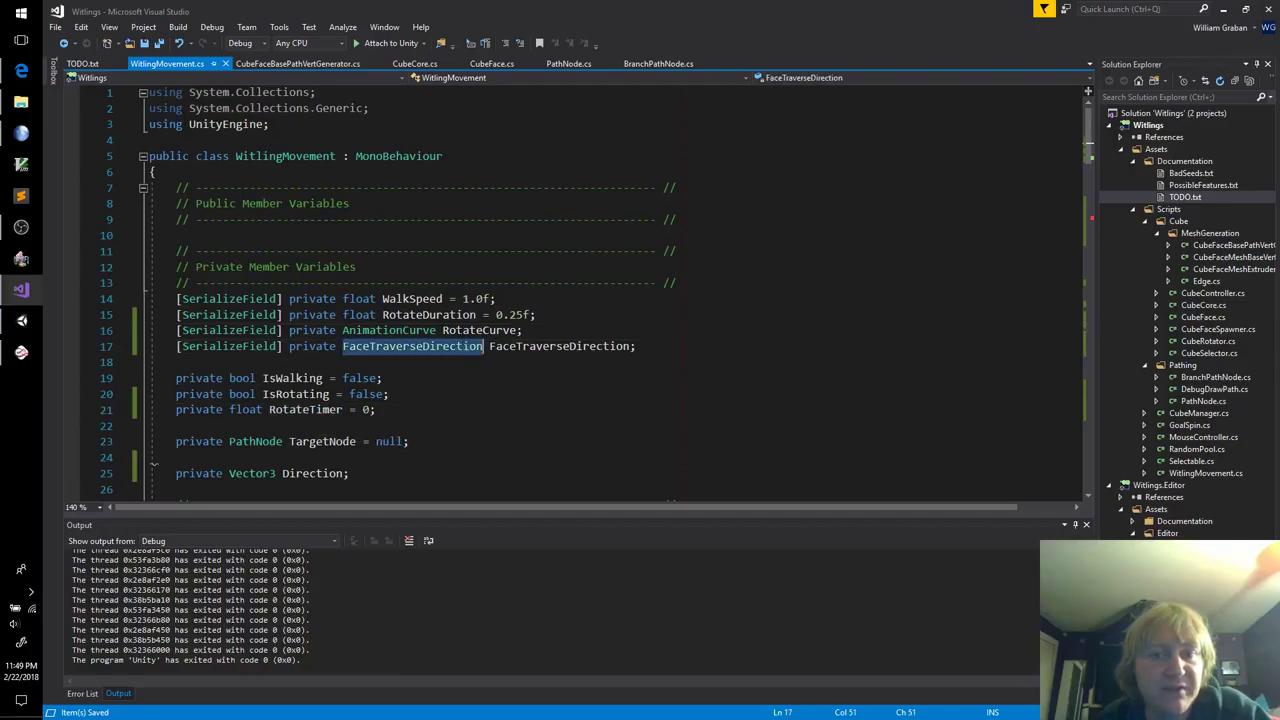
pyautogui.doubleClick(435, 315)
pyautogui.scroll(-12, 443, 327)
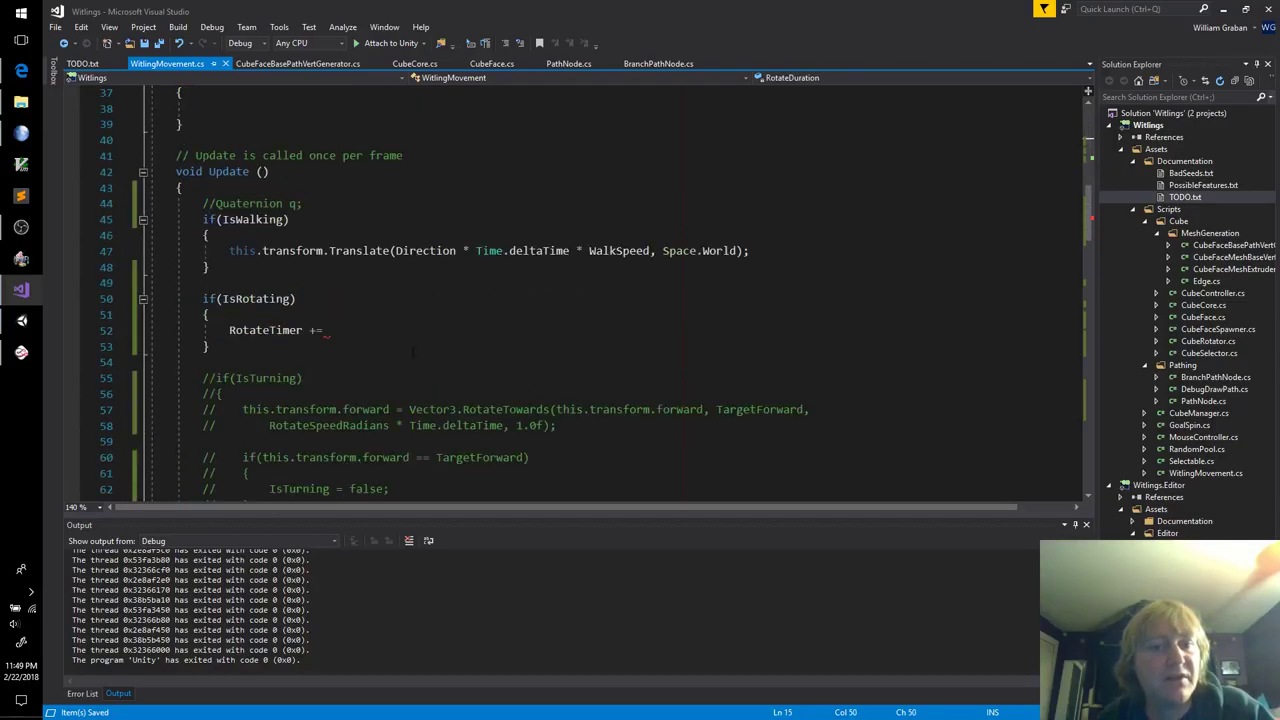
pyautogui.click(330, 331)
pyautogui.write('Time.deltaTime;')
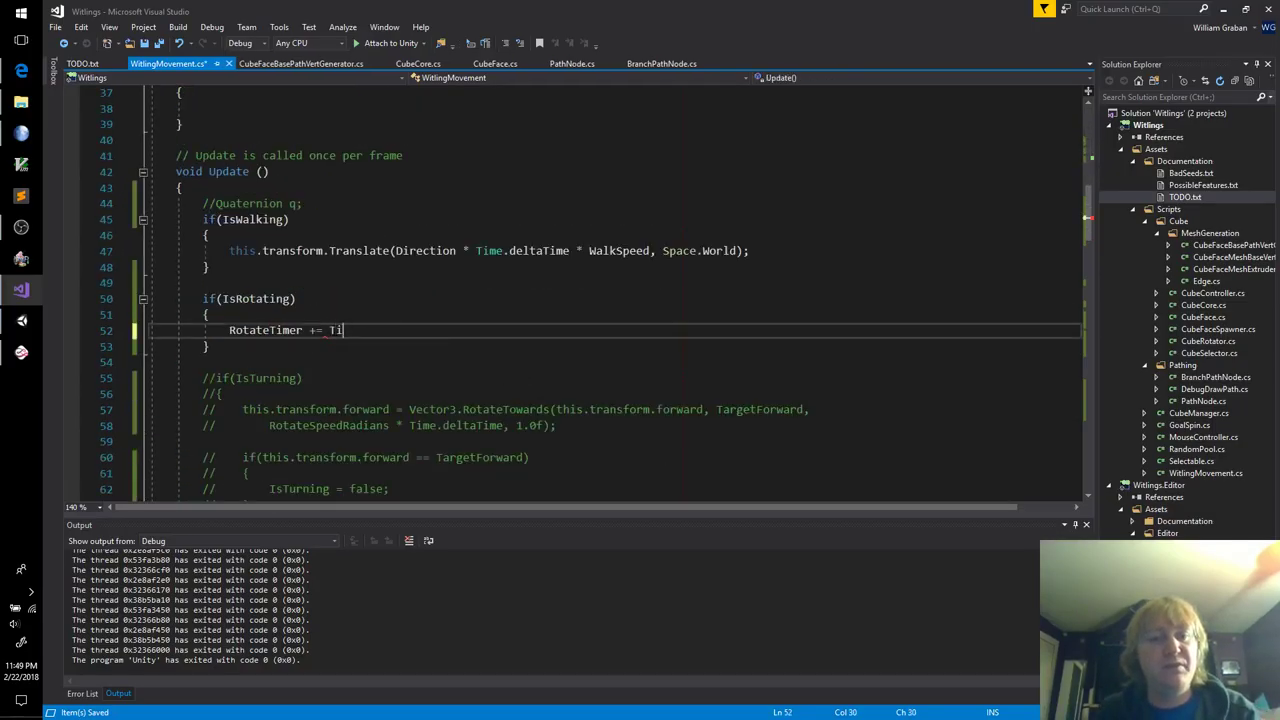
pyautogui.hotkey('ctrl', 's')
# Step: Add 'float CurveOutput = RotateCurve.Evaluate(RotateTimer / RotateDuration);' and save
pyautogui.press('Return')
pyautogui.press('Return')
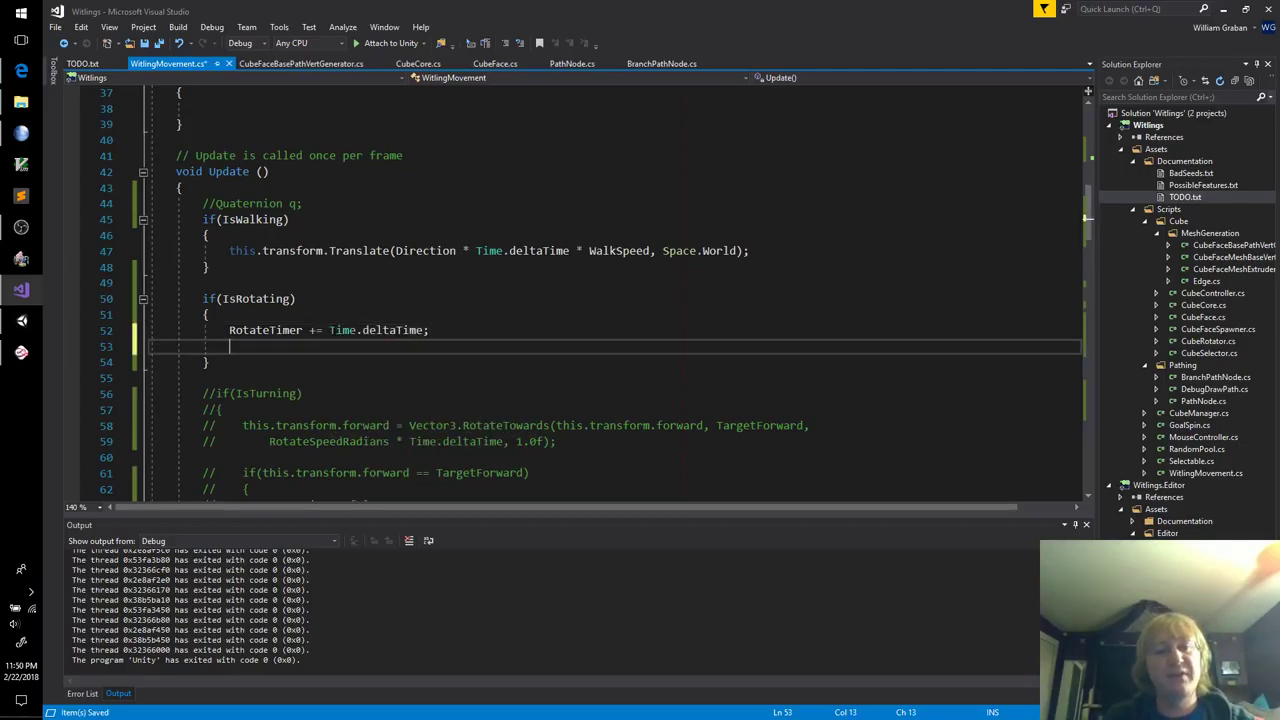
pyautogui.write('float')
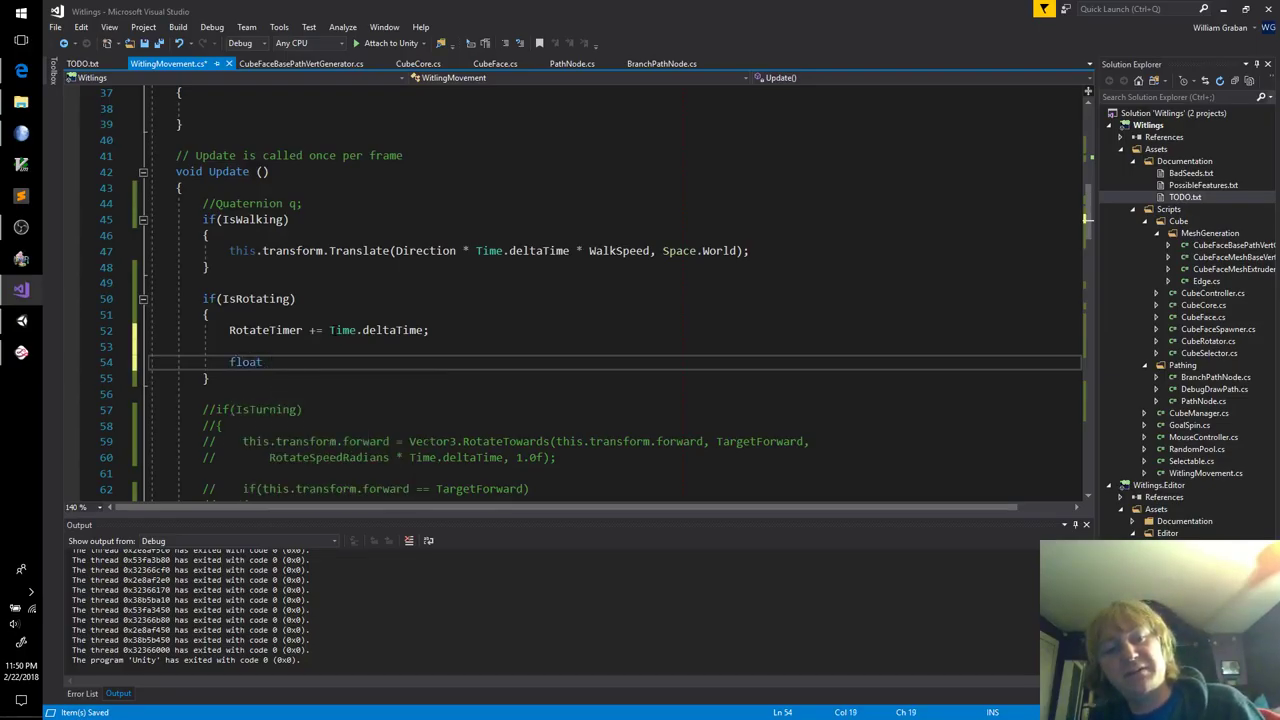
pyautogui.write('Ratio')
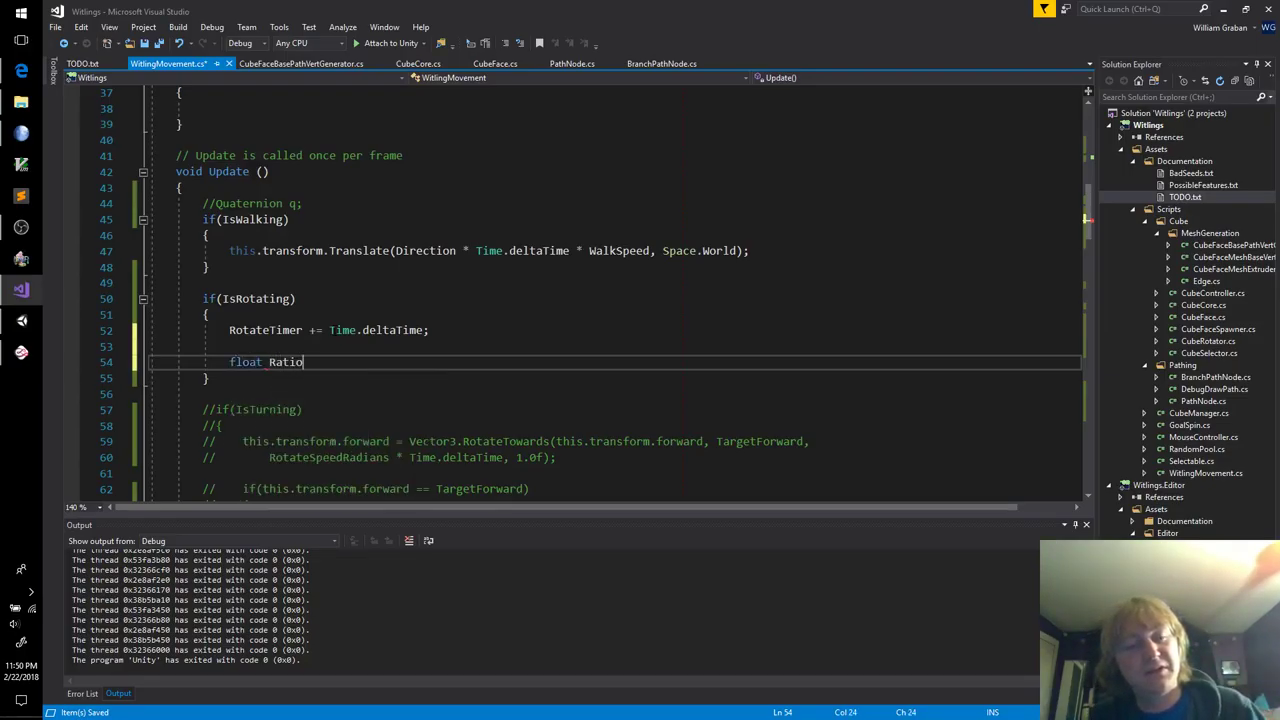
pyautogui.write(' =')
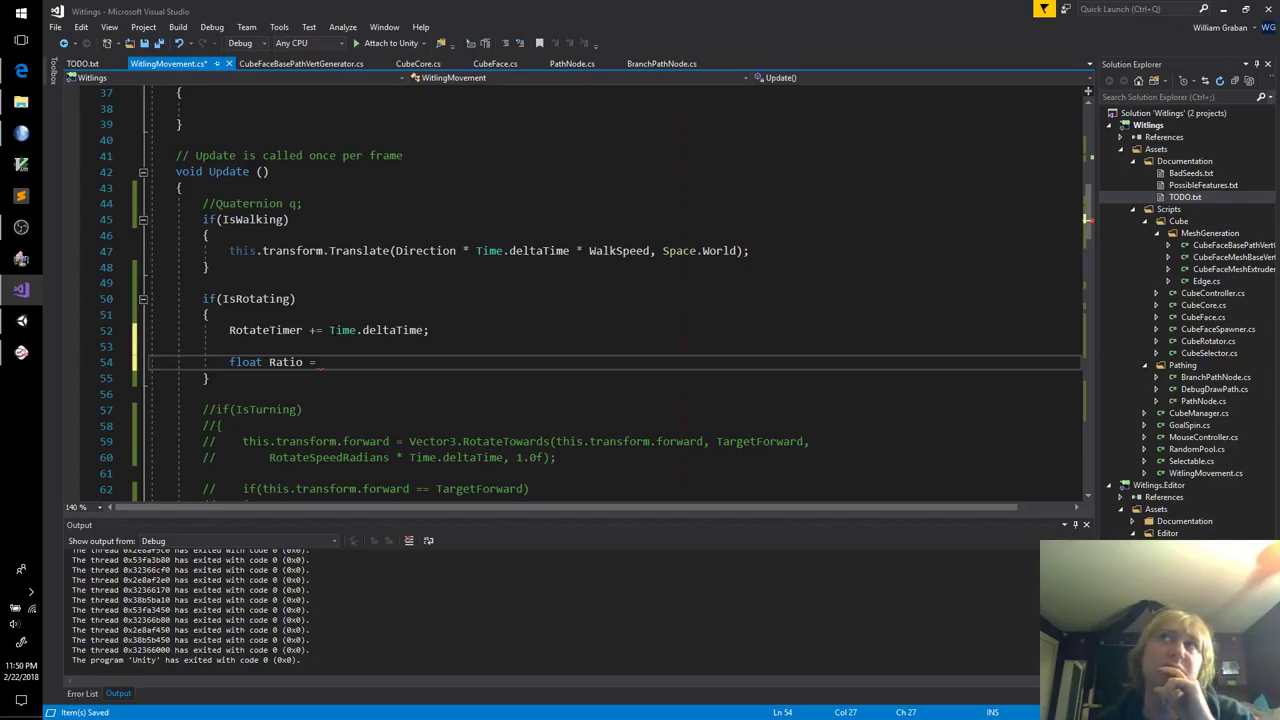
pyautogui.hotkey('ctrl', 'shift', 'Left')
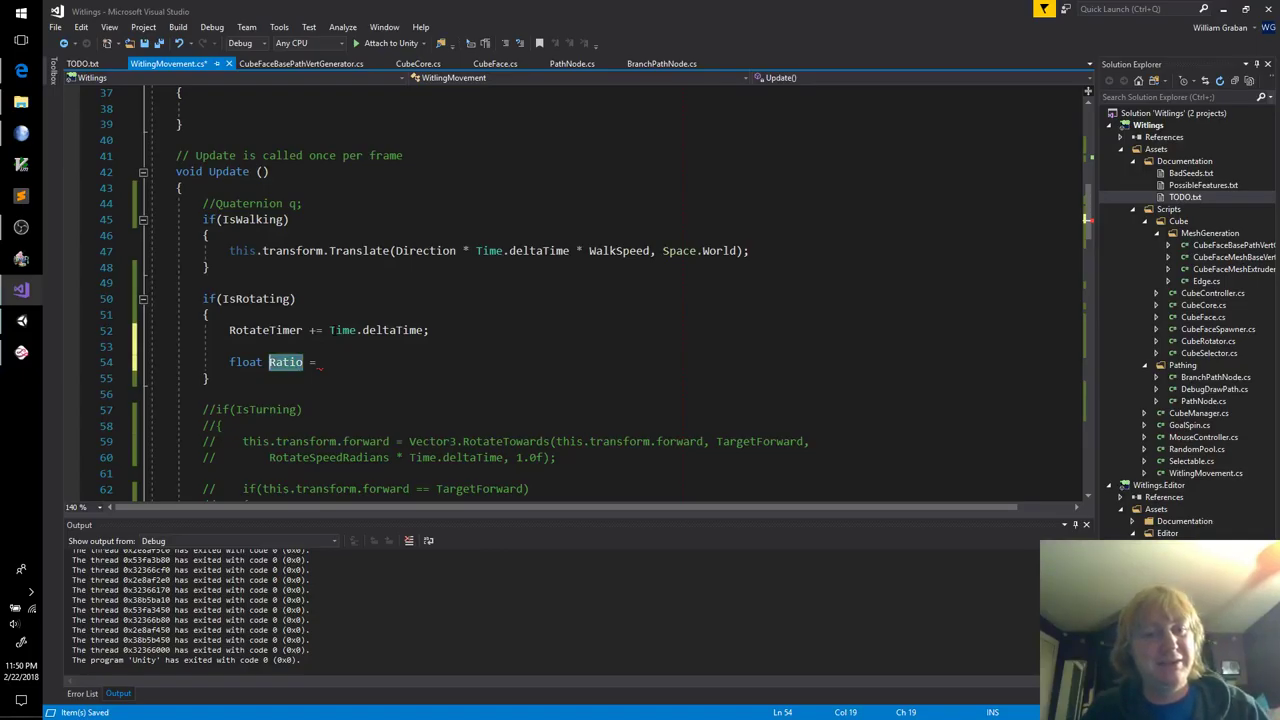
pyautogui.write('CurveOutput')
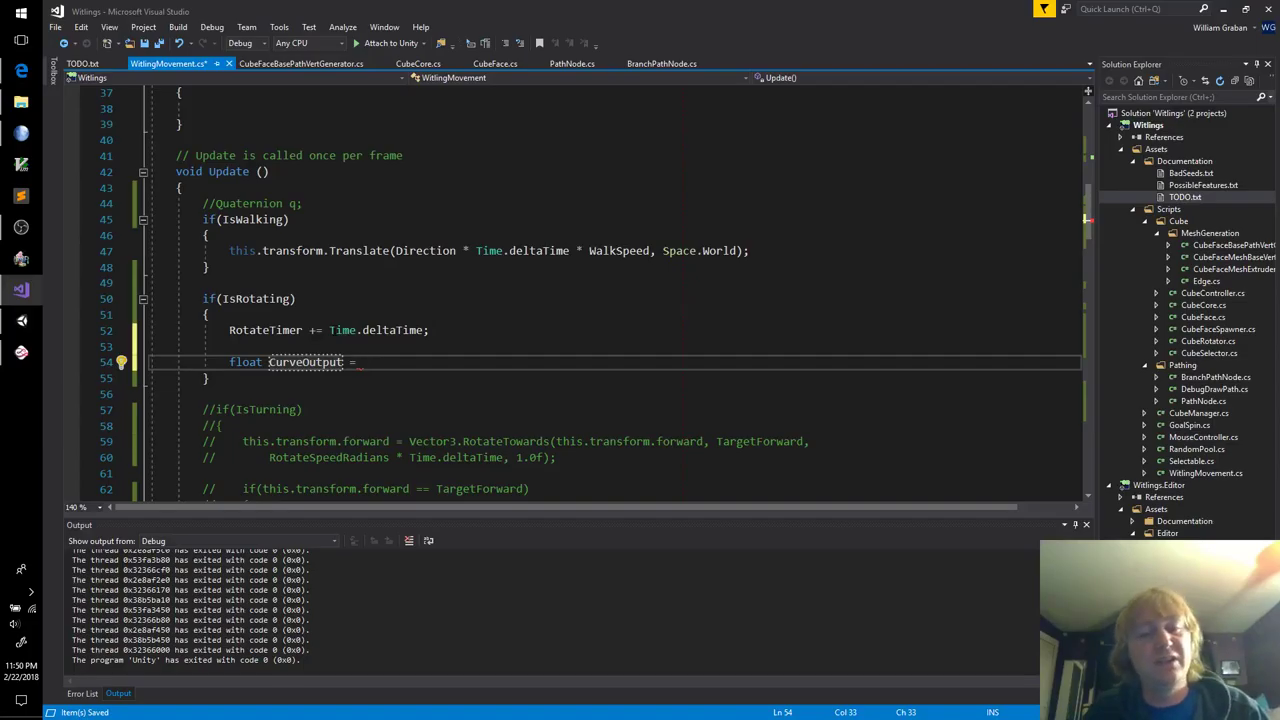
pyautogui.write(' = RotationCur')
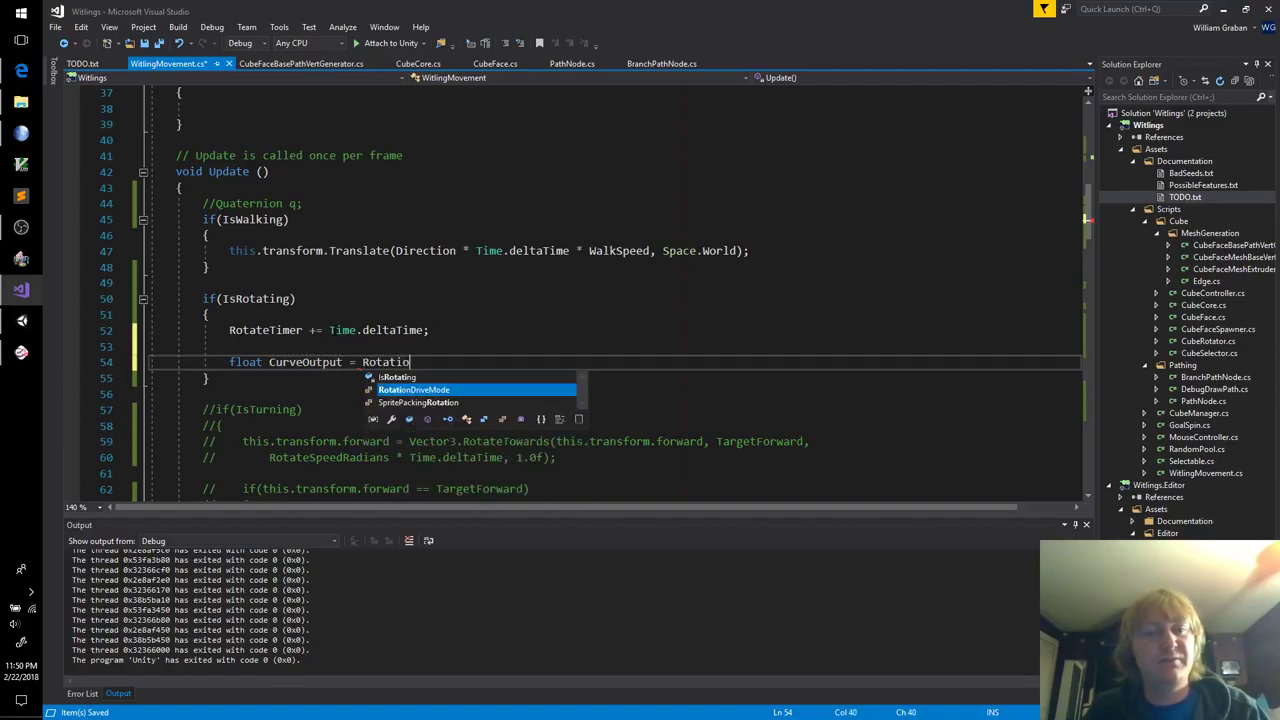
pyautogui.press('BackSpace')
pyautogui.press('BackSpace')
pyautogui.press('BackSpace')
pyautogui.press('BackSpace')
pyautogui.press('BackSpace')
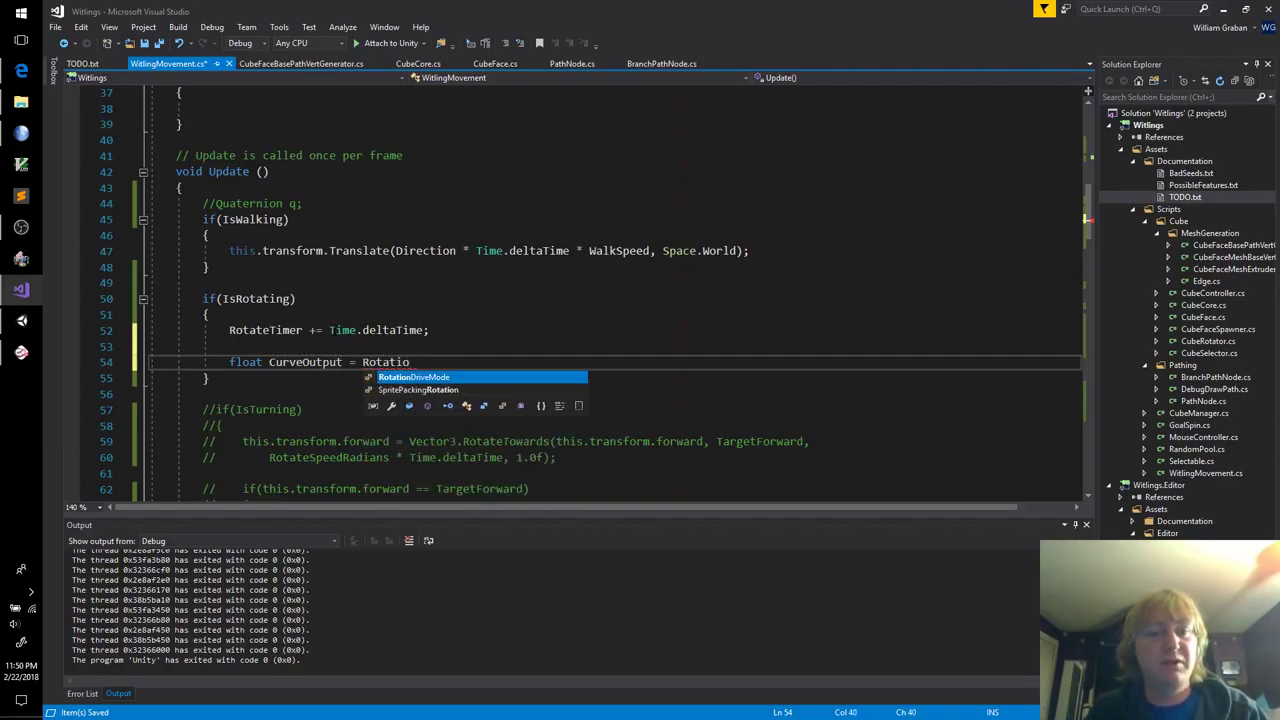
pyautogui.write('eCurve.Evaluate(')
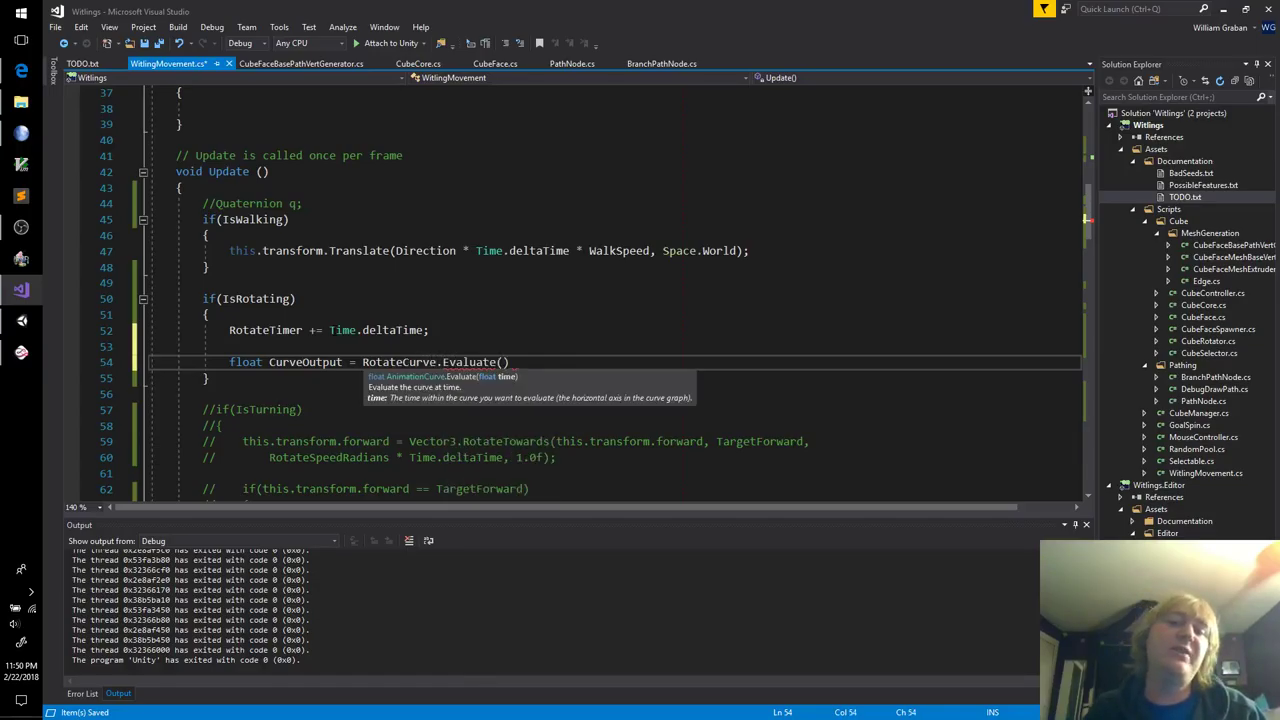
pyautogui.write('RotateTimer / ')
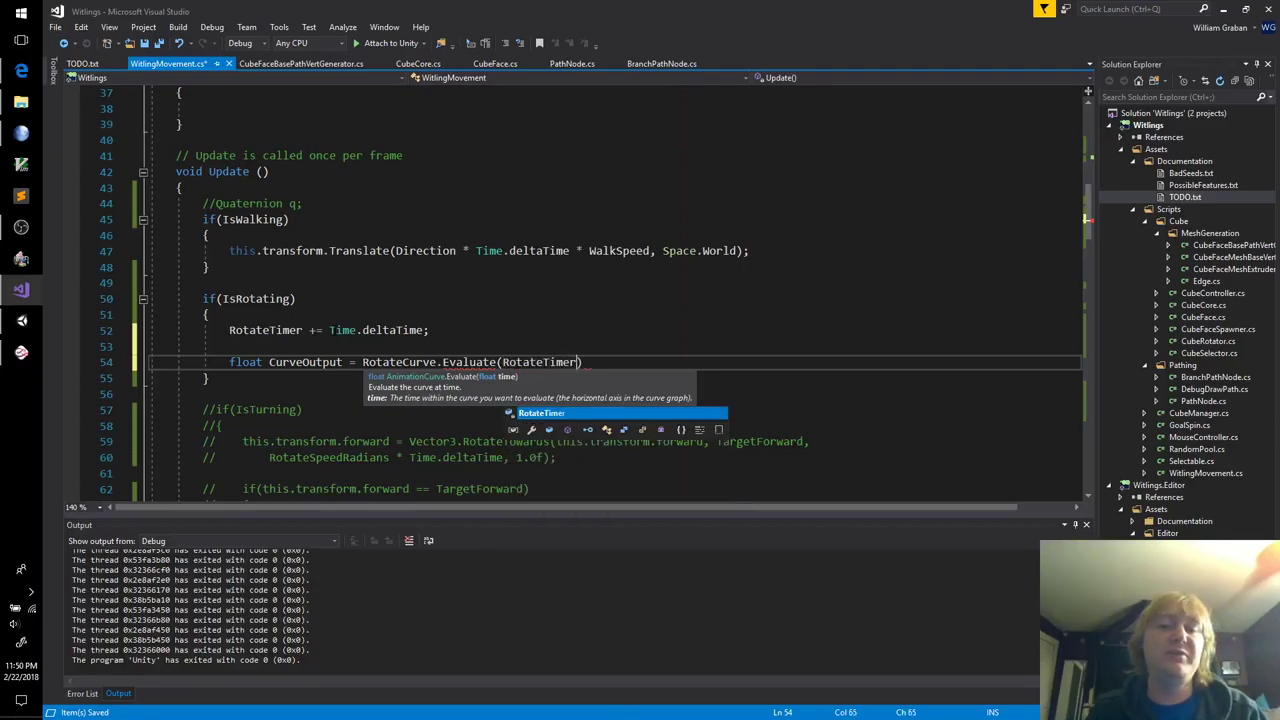
pyautogui.write('RotateDuration')
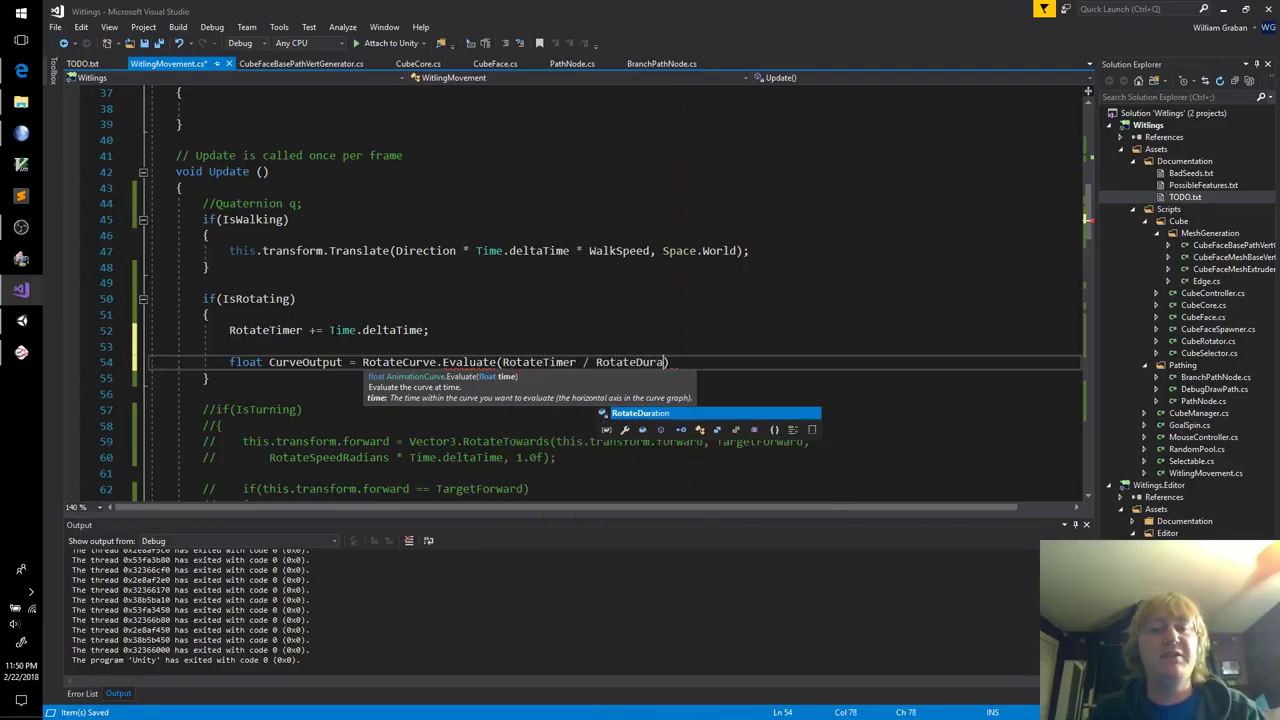
pyautogui.write(');')
pyautogui.hotkey('ctrl', 's')
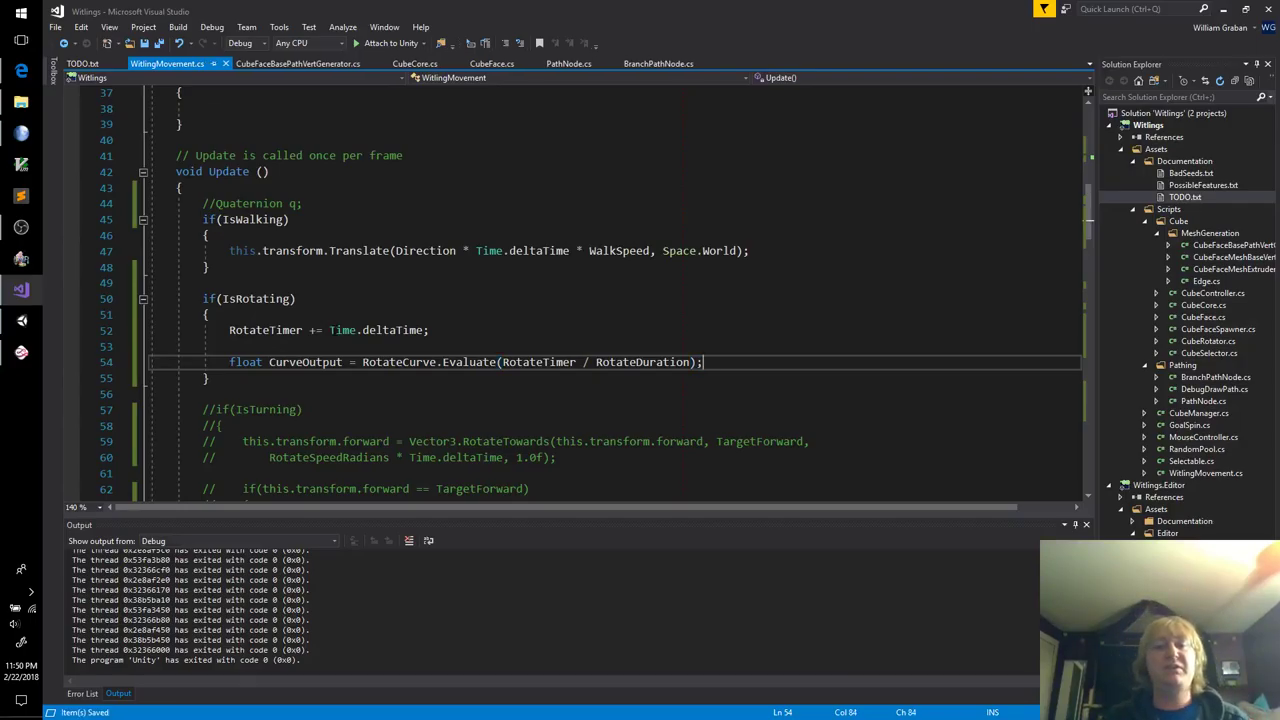
pyautogui.moveTo(503, 362); pyautogui.dragTo(690, 362)
pyautogui.click(731, 362)
# Step: Add if(RotateTimer >= RotateDuration) { this.transform.rotation = TargetRotation; } below CurveOutput and save
pyautogui.press('Return')
pyautogui.press('Return')
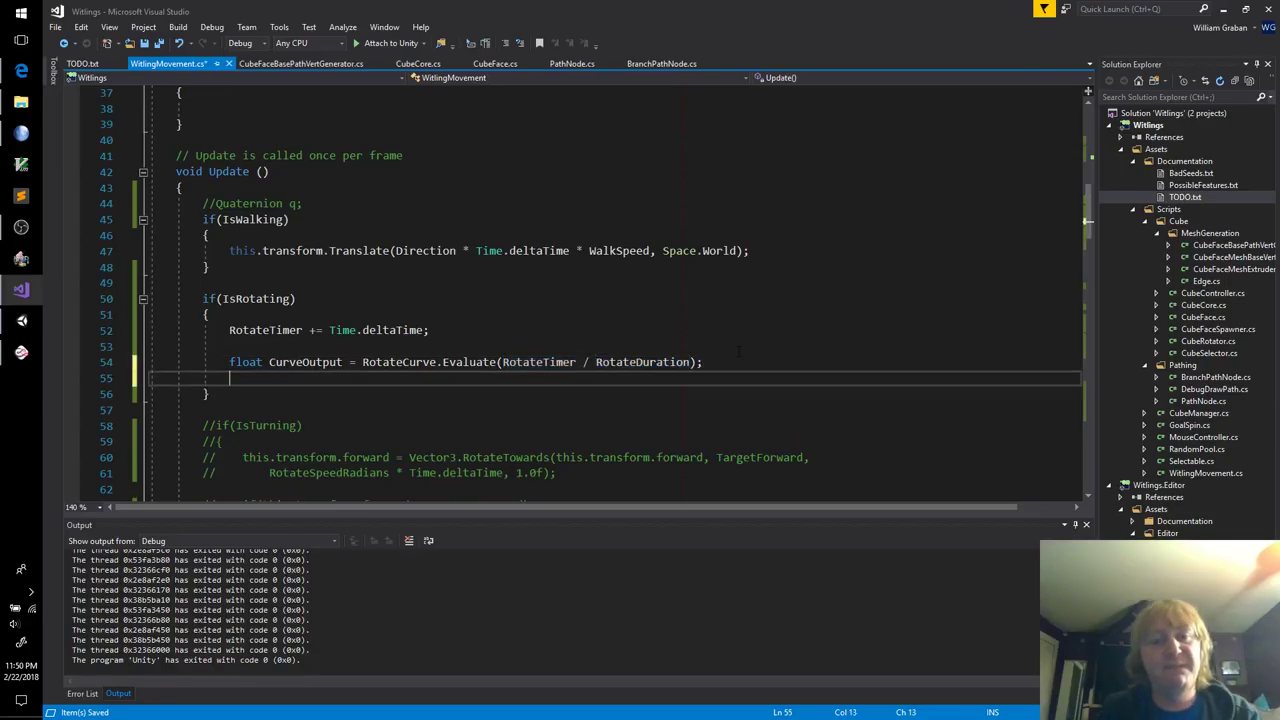
pyautogui.write('if(RotateTimer')
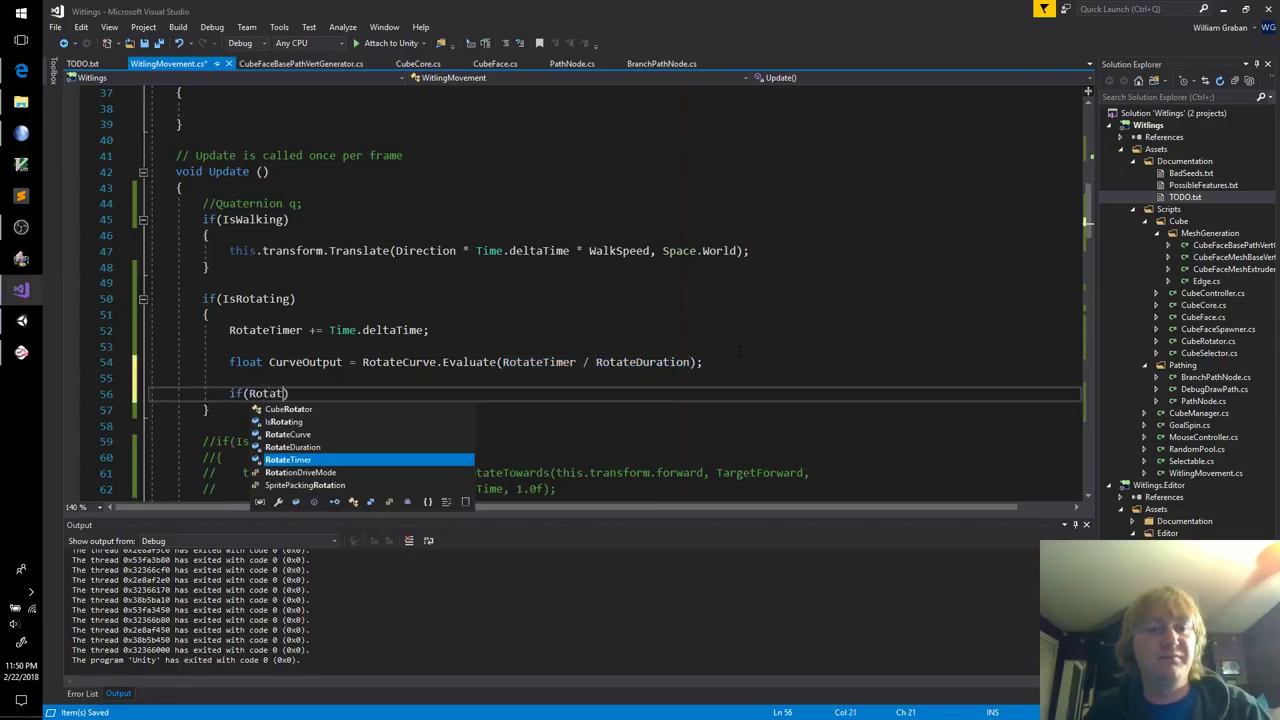
pyautogui.write(' >= ')
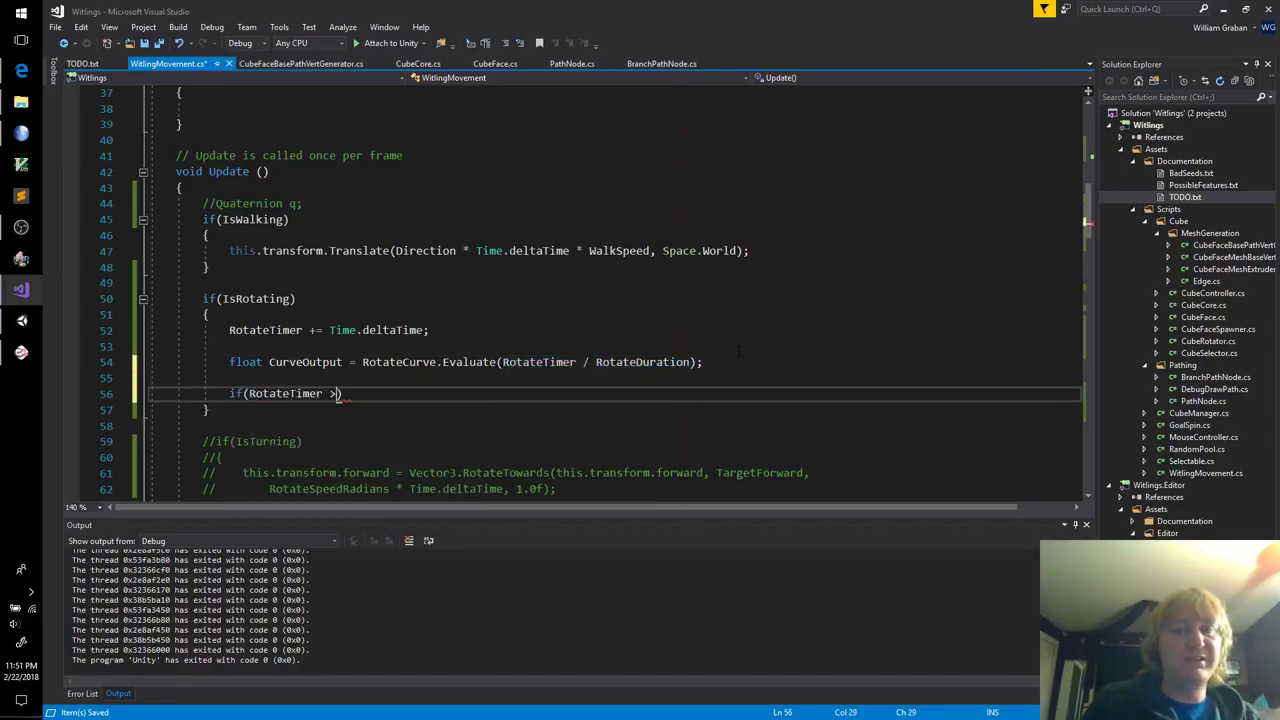
pyautogui.write('Roa')
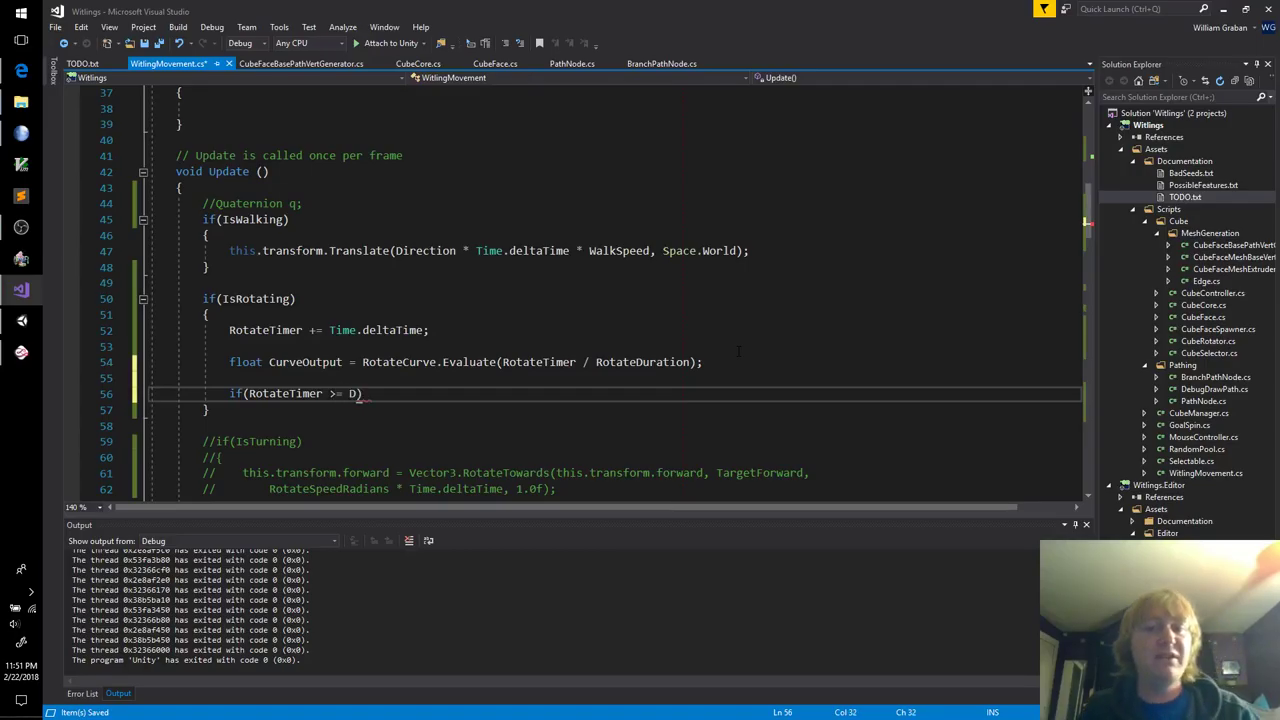
pyautogui.press('BackSpace')
pyautogui.write('tateDuration')
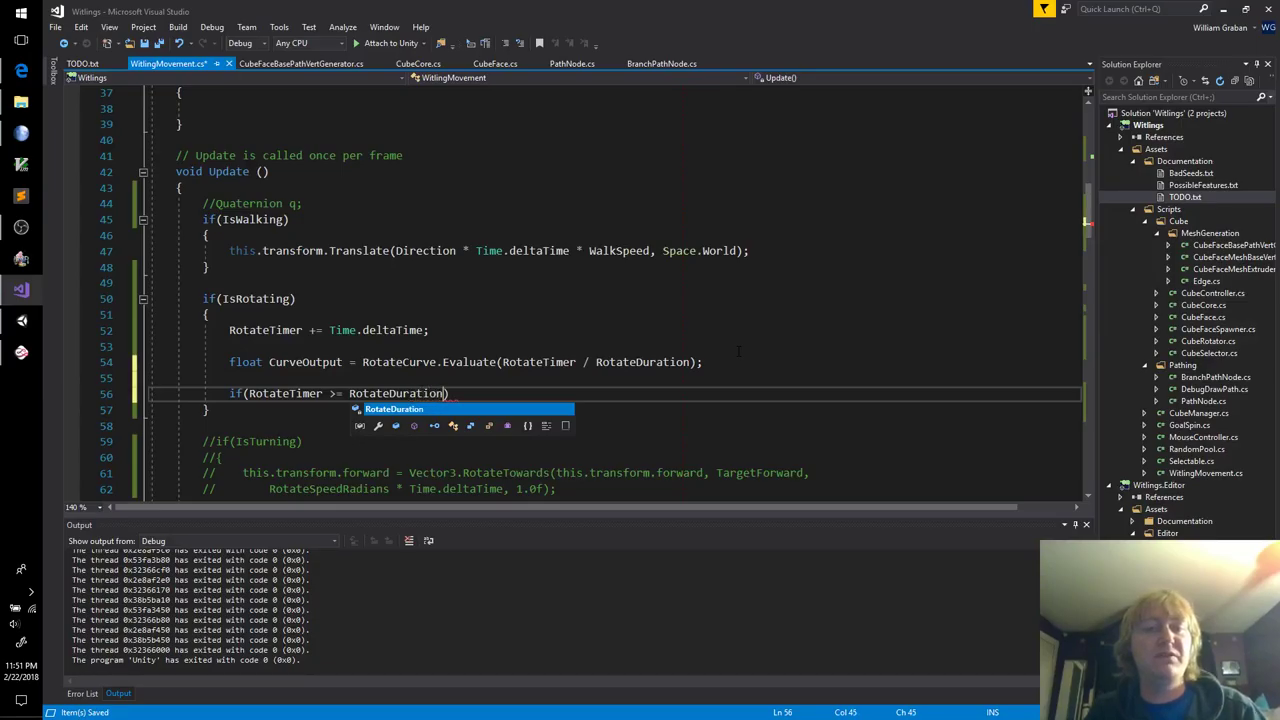
pyautogui.write(')')
pyautogui.press('Return')
pyautogui.write('{')
pyautogui.press('Return')
pyautogui.write('hi')
pyautogui.press('BackSpace')
pyautogui.press('BackSpace')
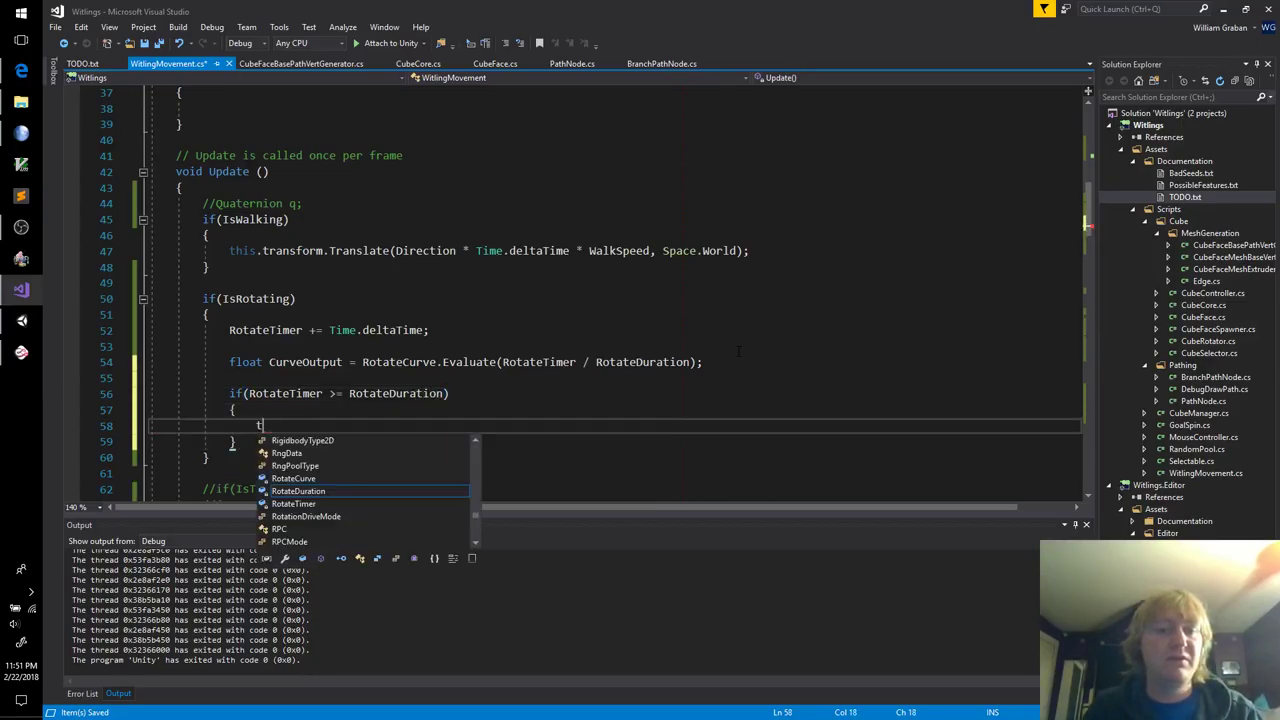
pyautogui.write('this.tr')
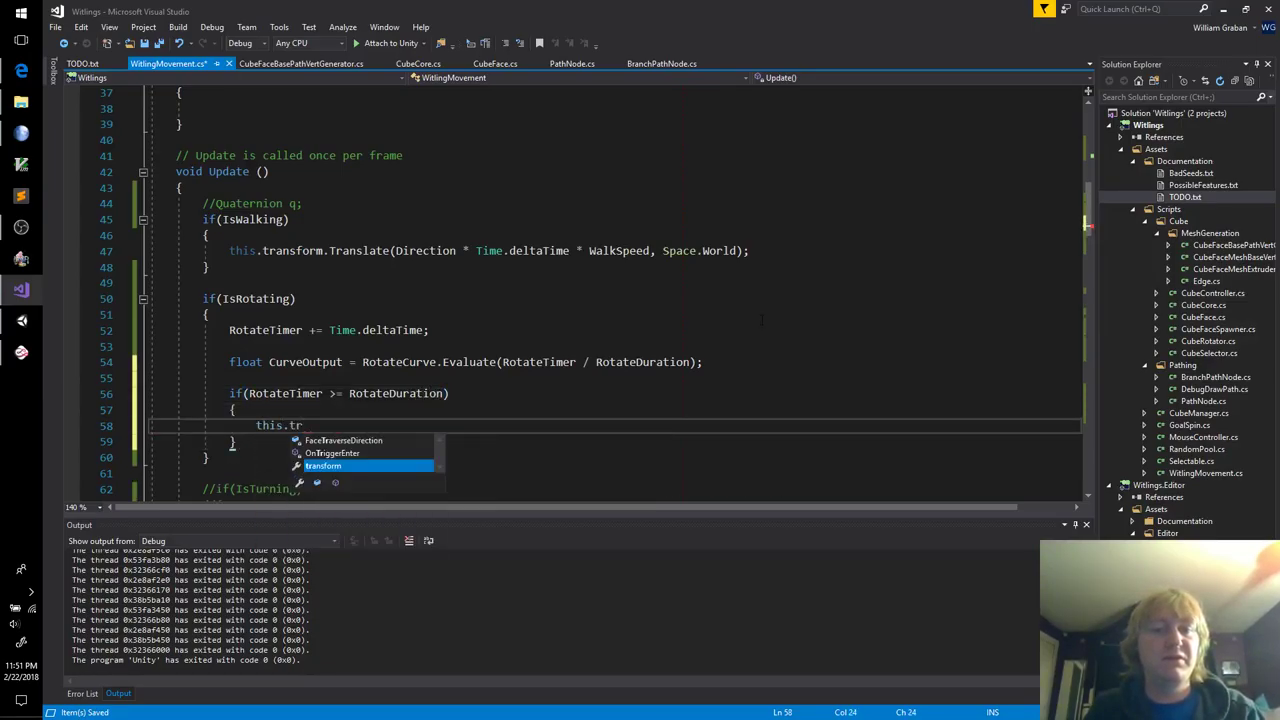
pyautogui.write('ansform.rota')
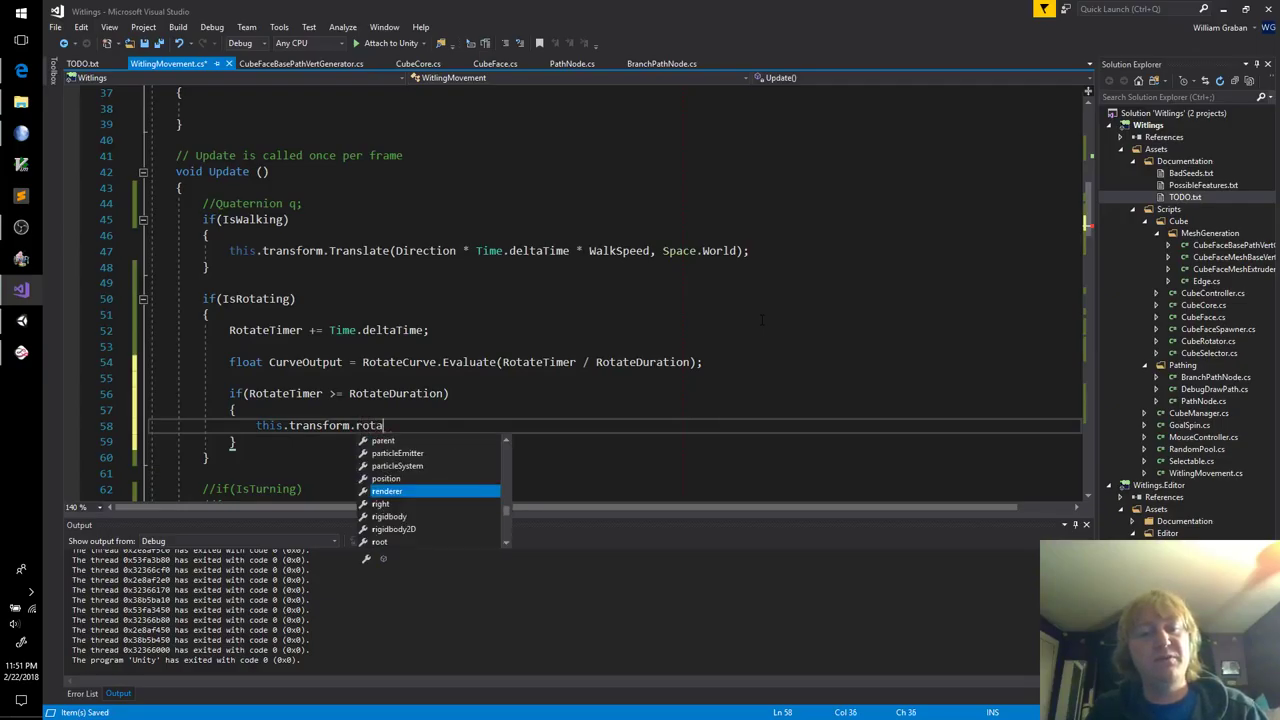
pyautogui.write('tion = Target')
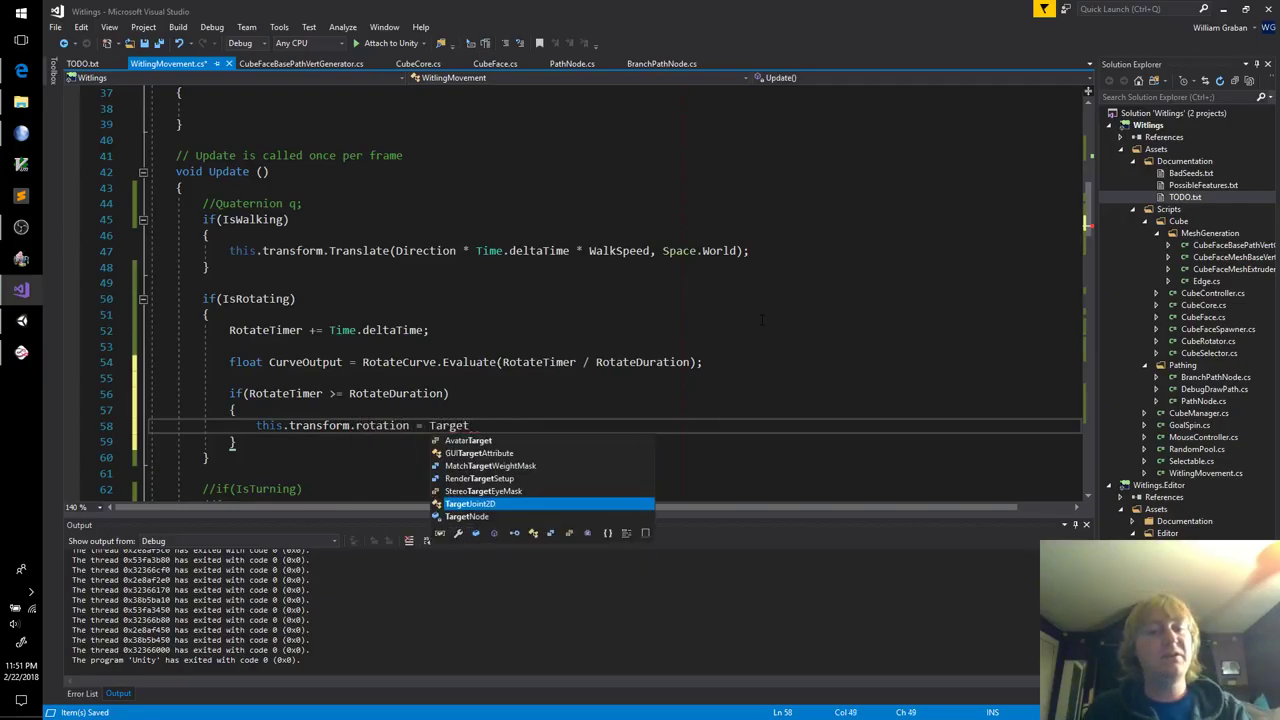
pyautogui.write('Rotation;')
pyautogui.hotkey('ctrl', 's')
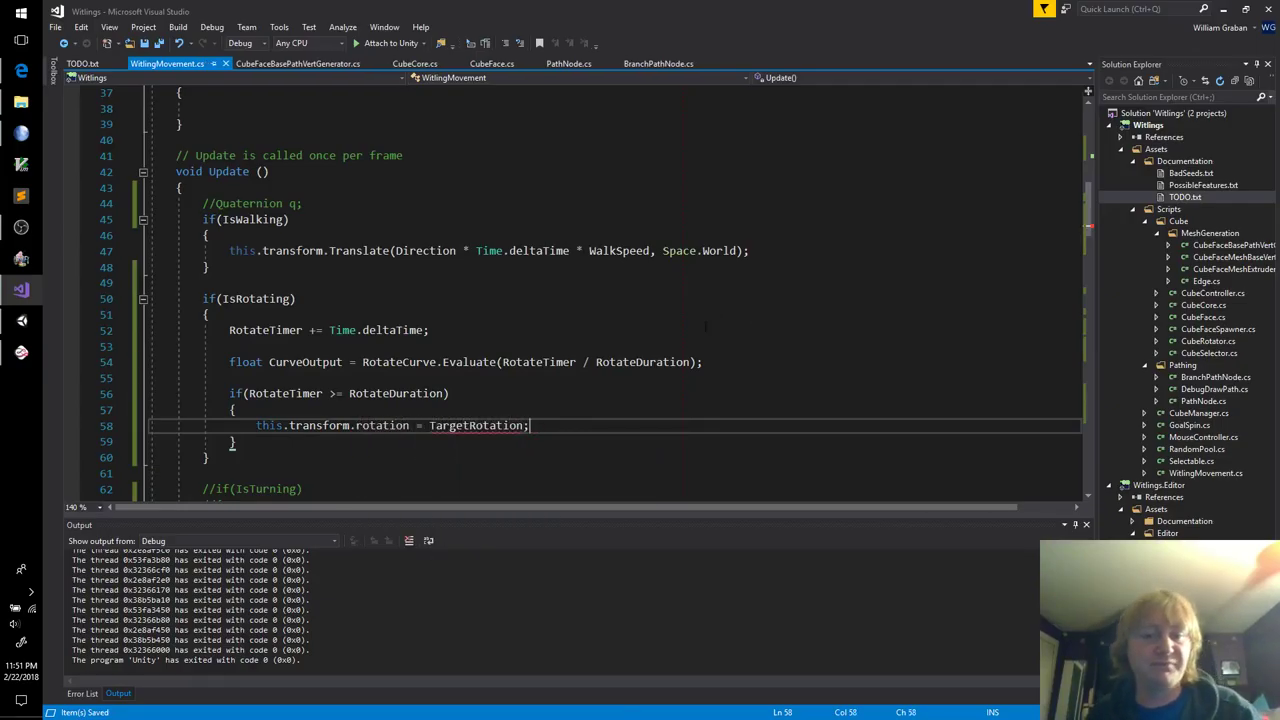
# Step: Declare 'private Quaternion StartRotation;' and 'private Quaternion TargetRotation;' below the Direction field
pyautogui.scroll(9, 371, 290)
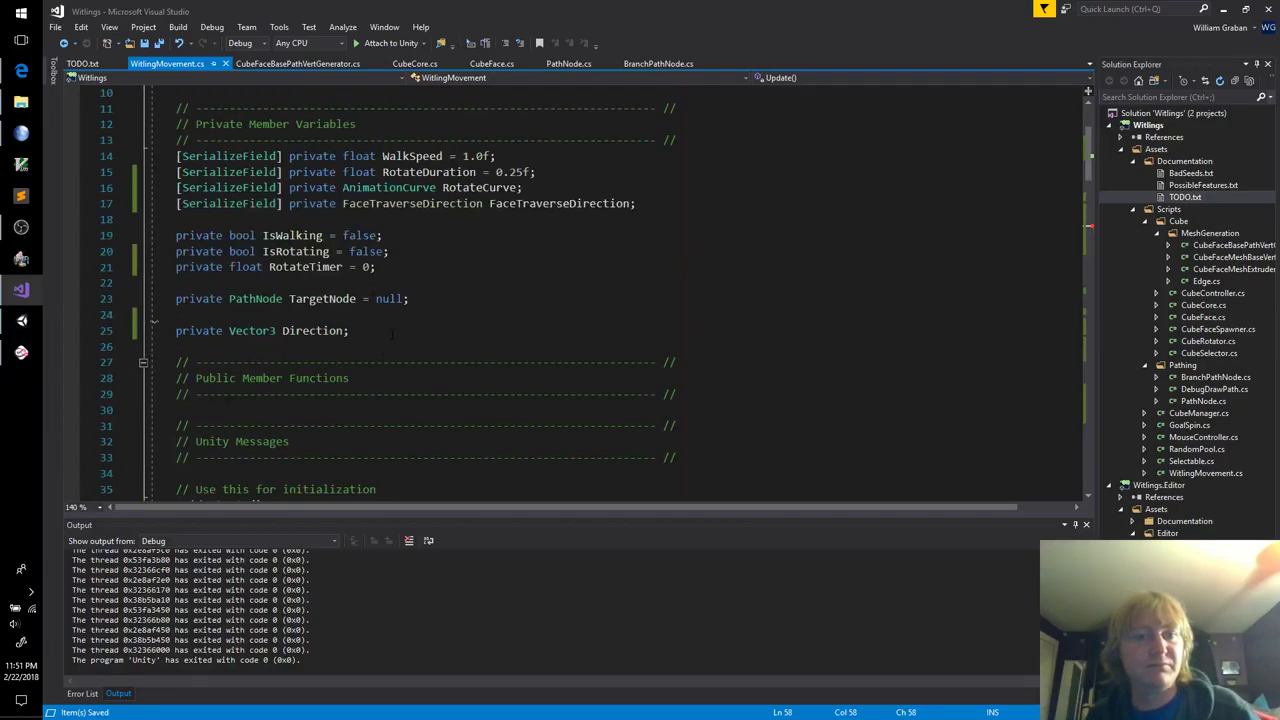
pyautogui.click(392, 332)
pyautogui.press('Return')
pyautogui.write('privat')
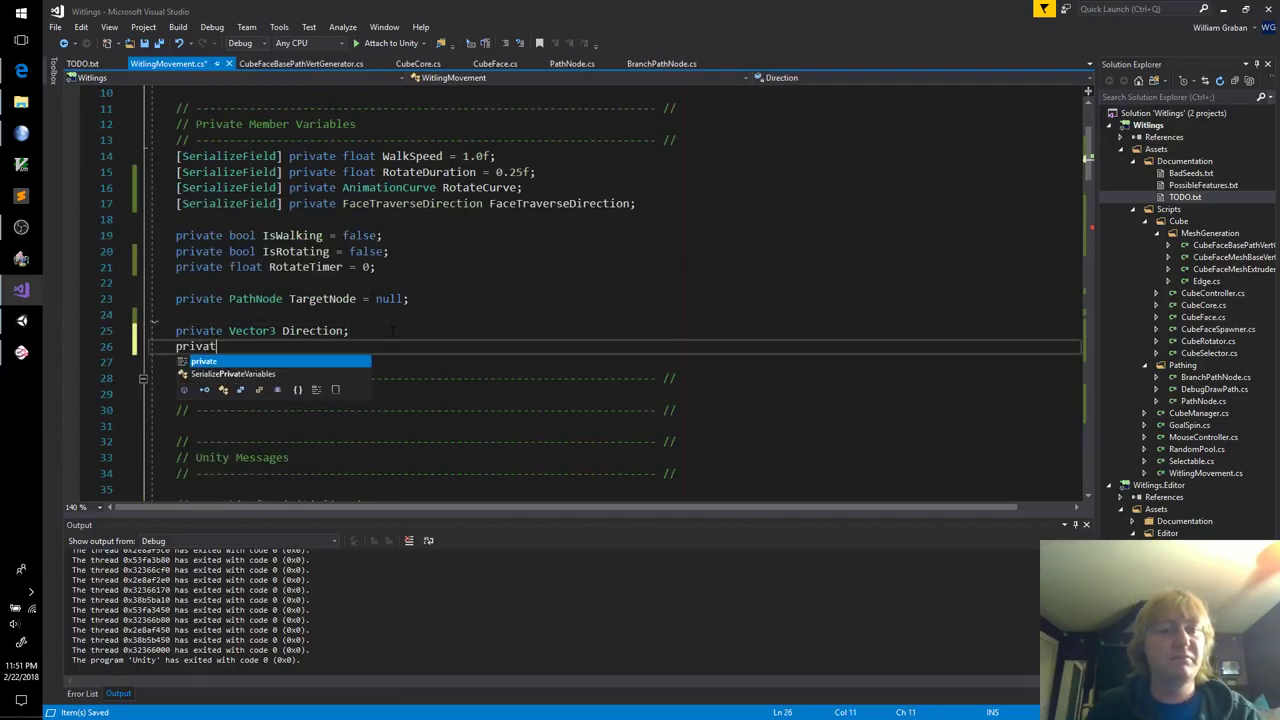
pyautogui.write('e Quaternion')
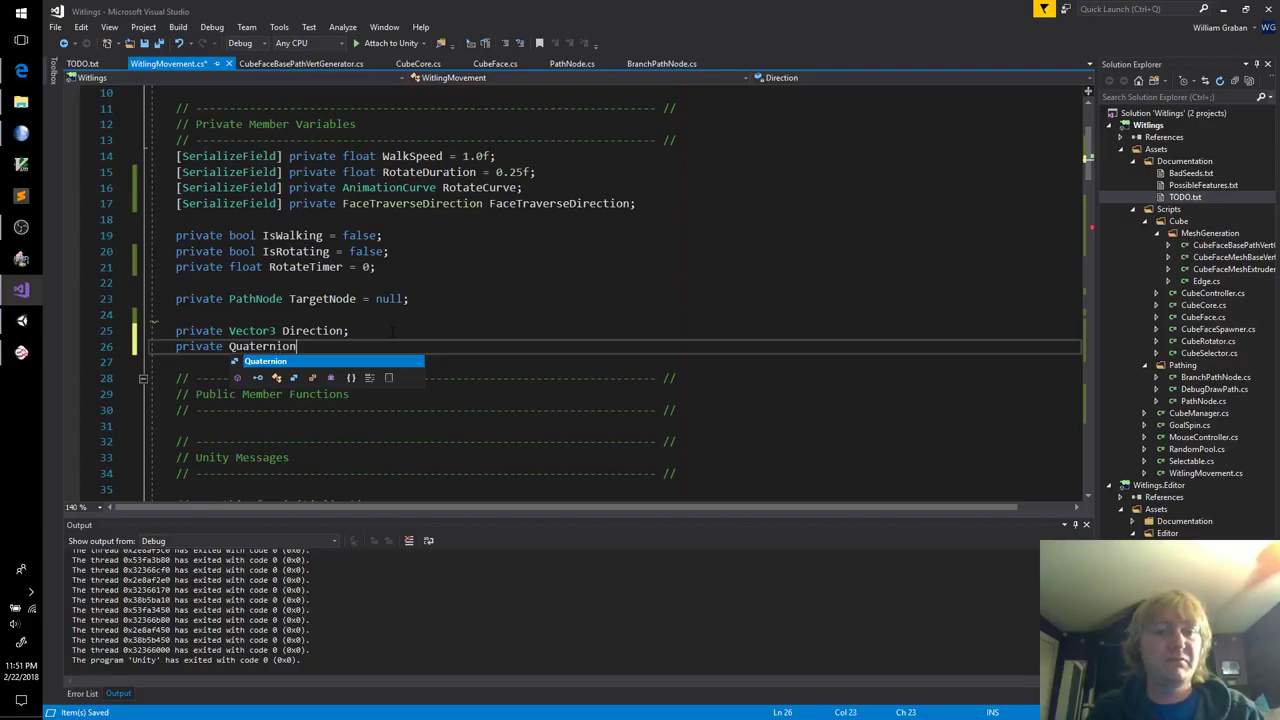
pyautogui.write(' Target')
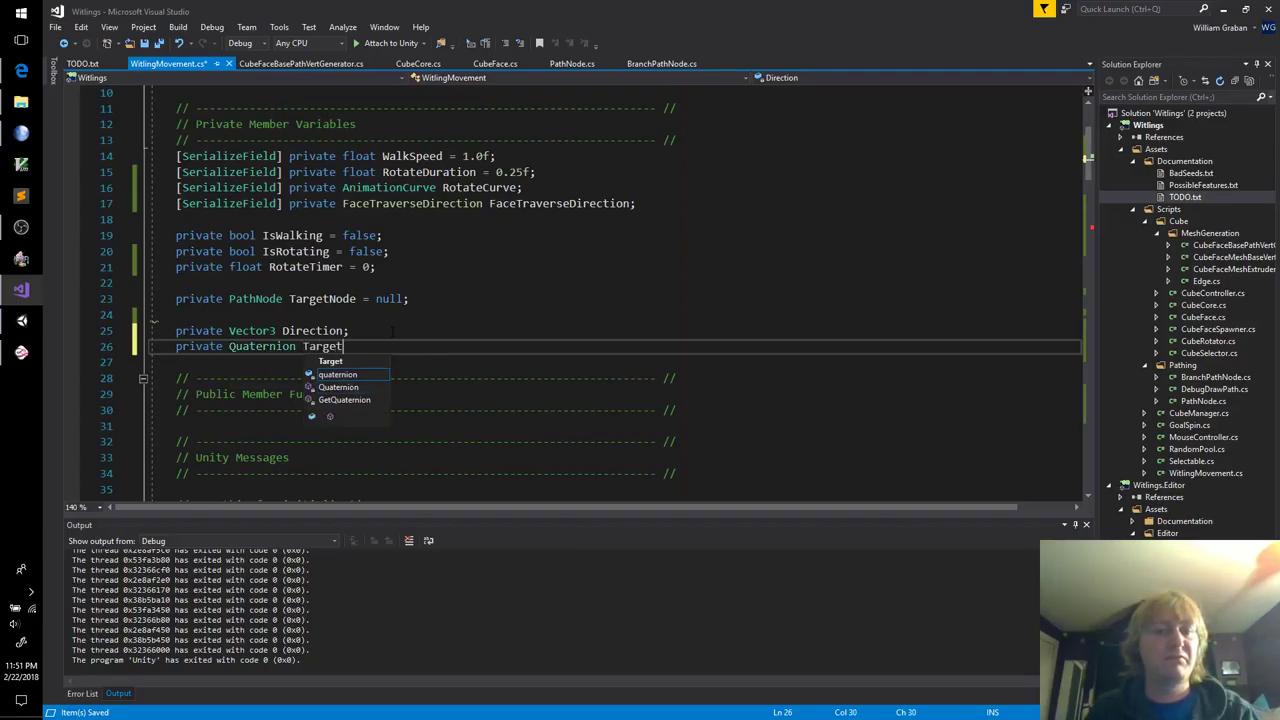
pyautogui.write('Rotation;')
pyautogui.press('Up')
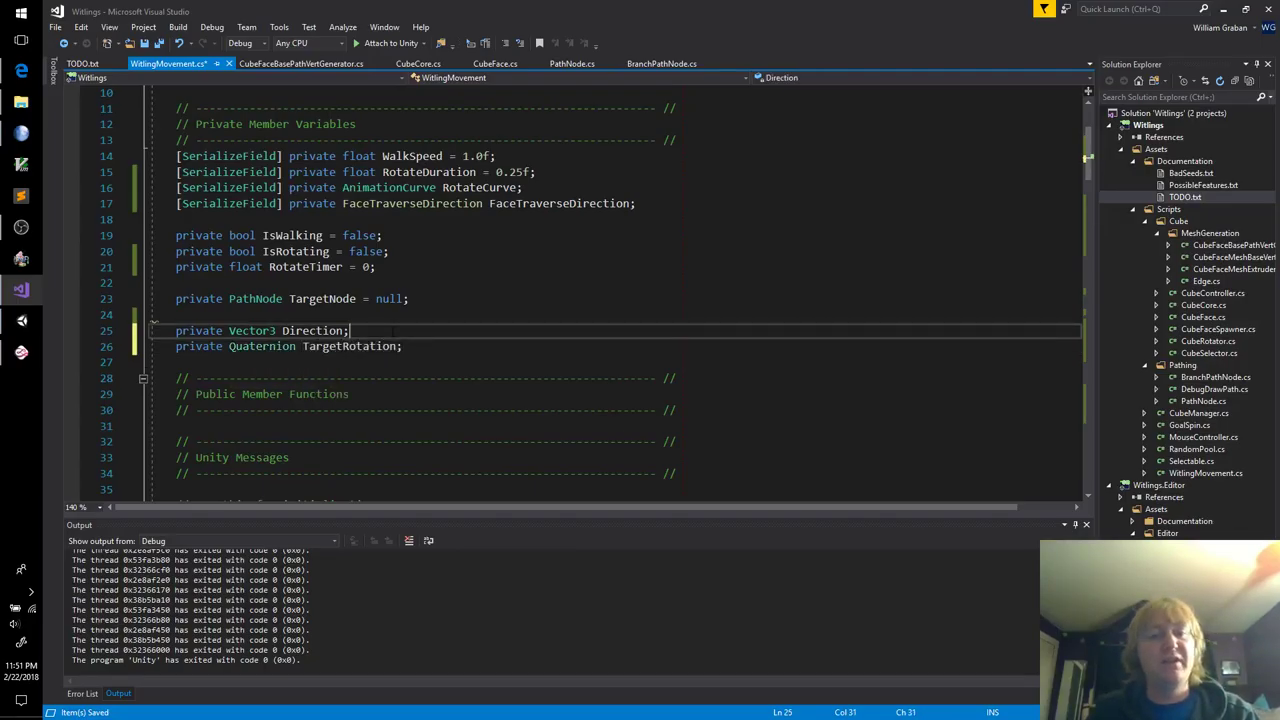
pyautogui.press('Return')
pyautogui.write('private Qua')
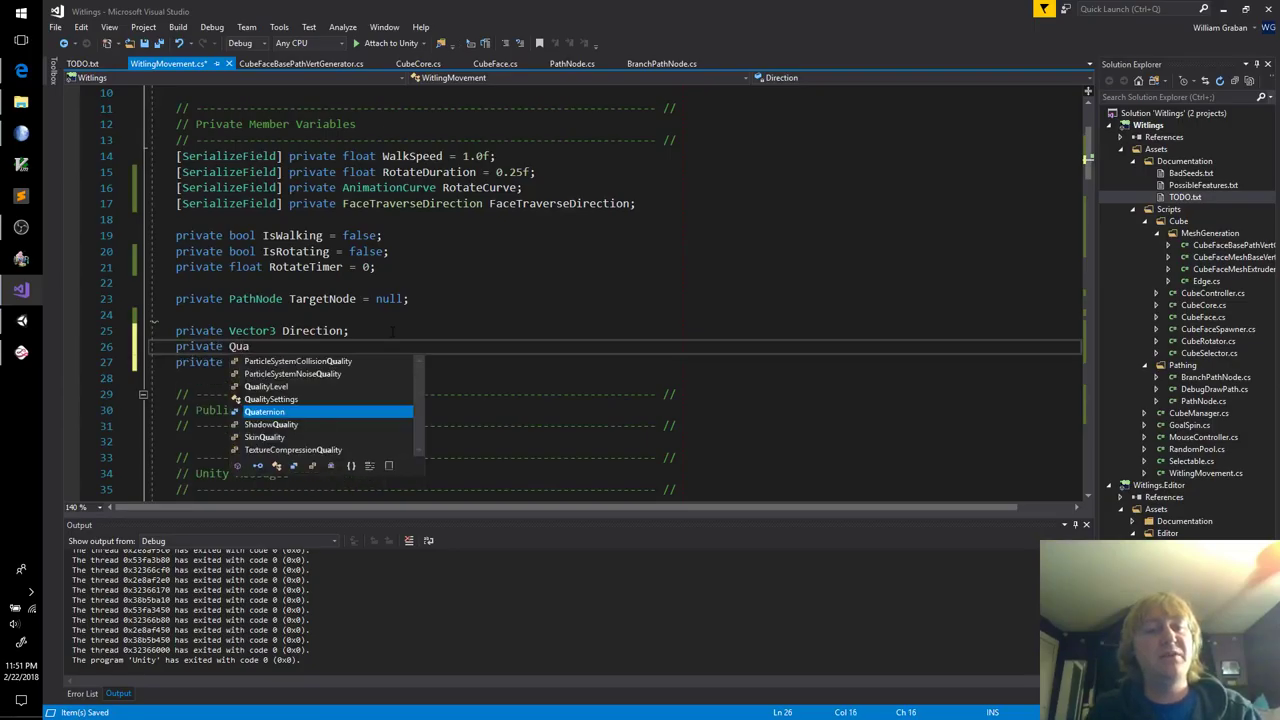
pyautogui.write('ternion ')
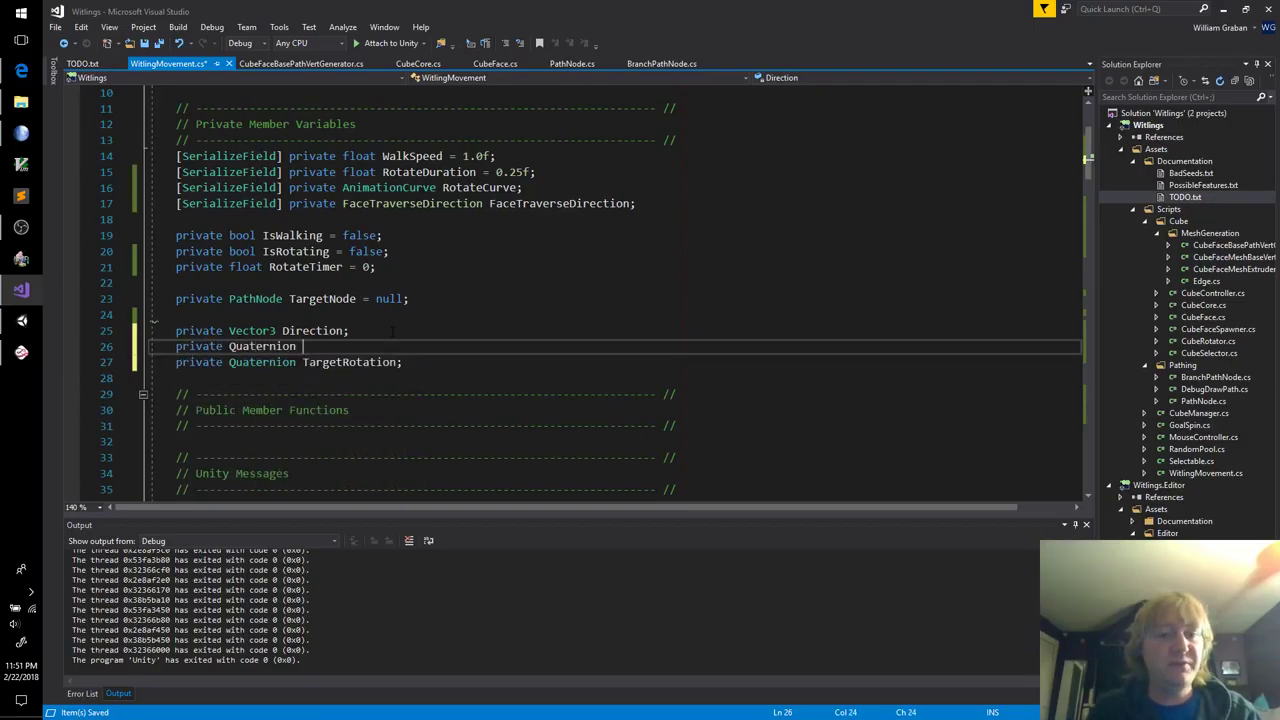
pyautogui.write('StartRotation;')
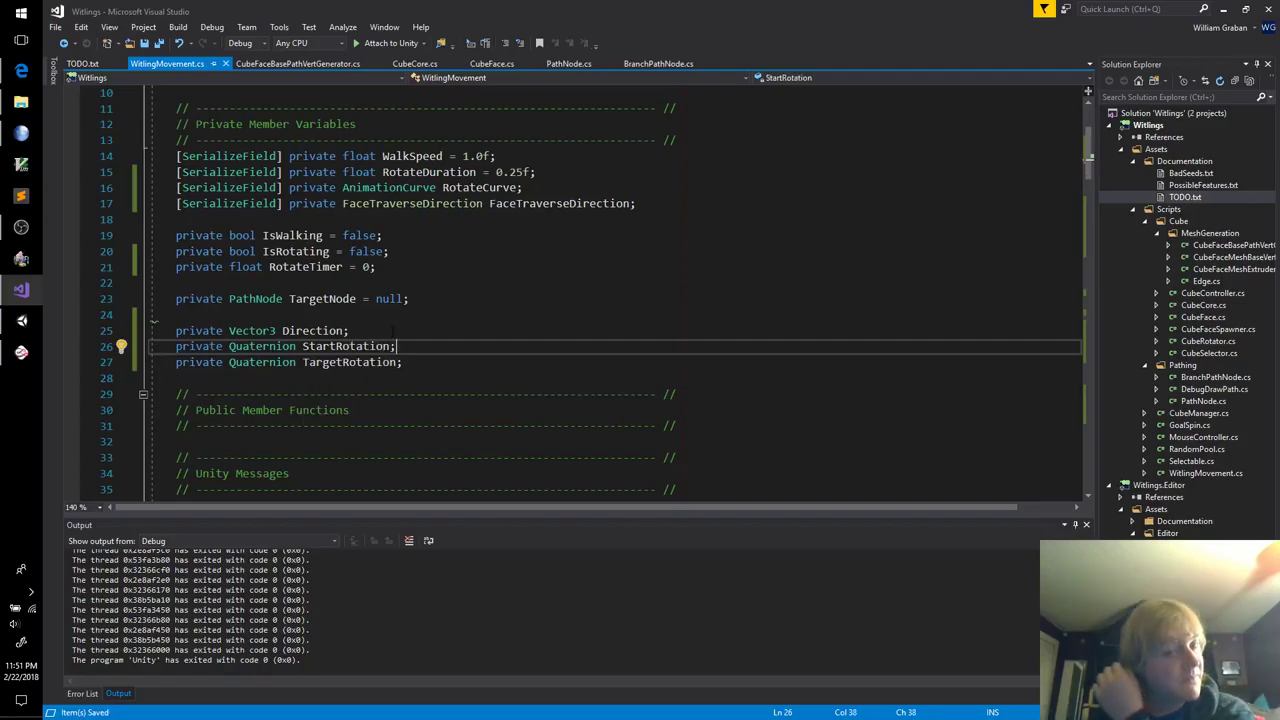
pyautogui.scroll(-12, 465, 355)
# Step: Add an else branch after the RotateTimer check starting 'this.transform.rotation = Quaternion.Slerp('
pyautogui.click(546, 314)
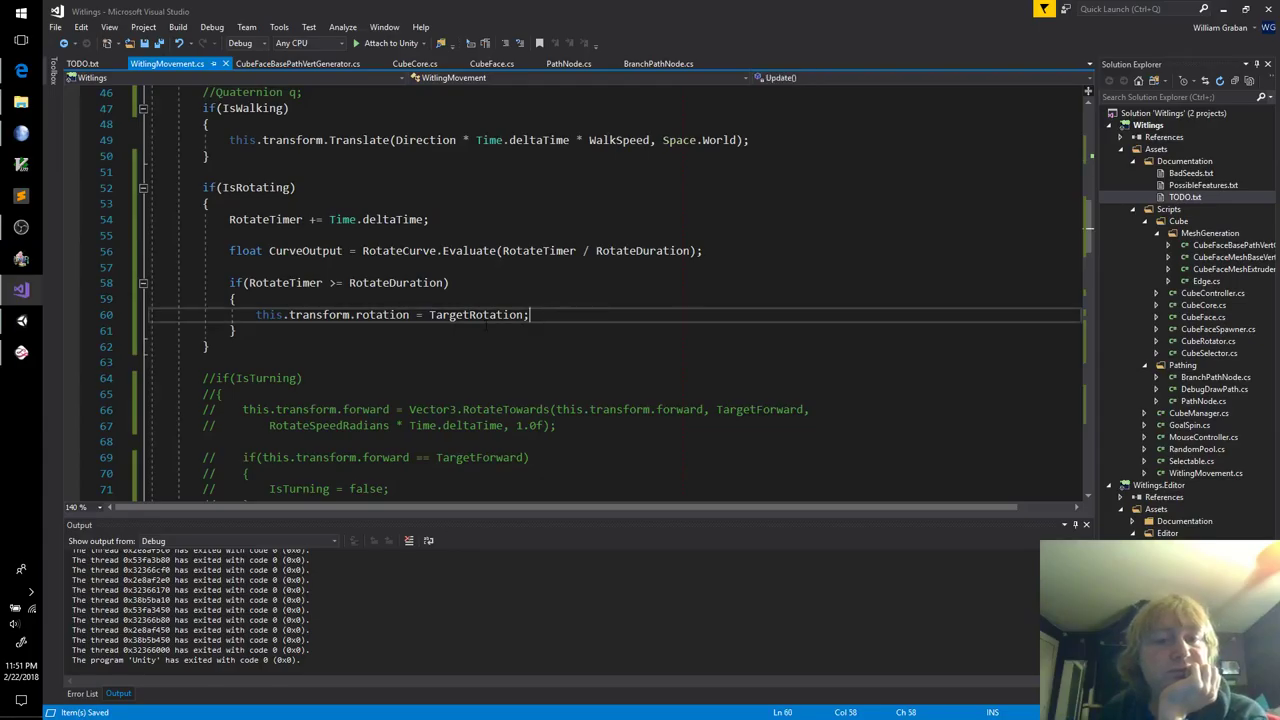
pyautogui.click(485, 326)
pyautogui.press('Return')
pyautogui.write('else')
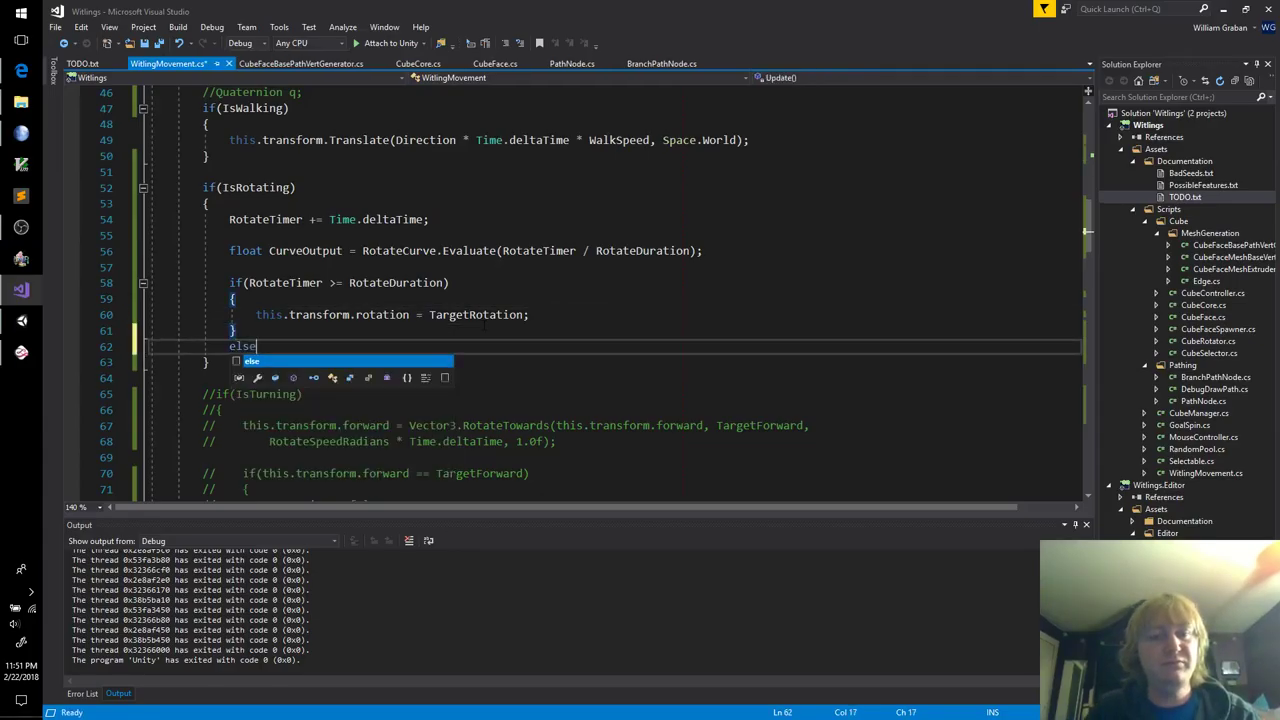
pyautogui.press('Return')
pyautogui.write('{')
pyautogui.press('Return')
pyautogui.write('this.tr')
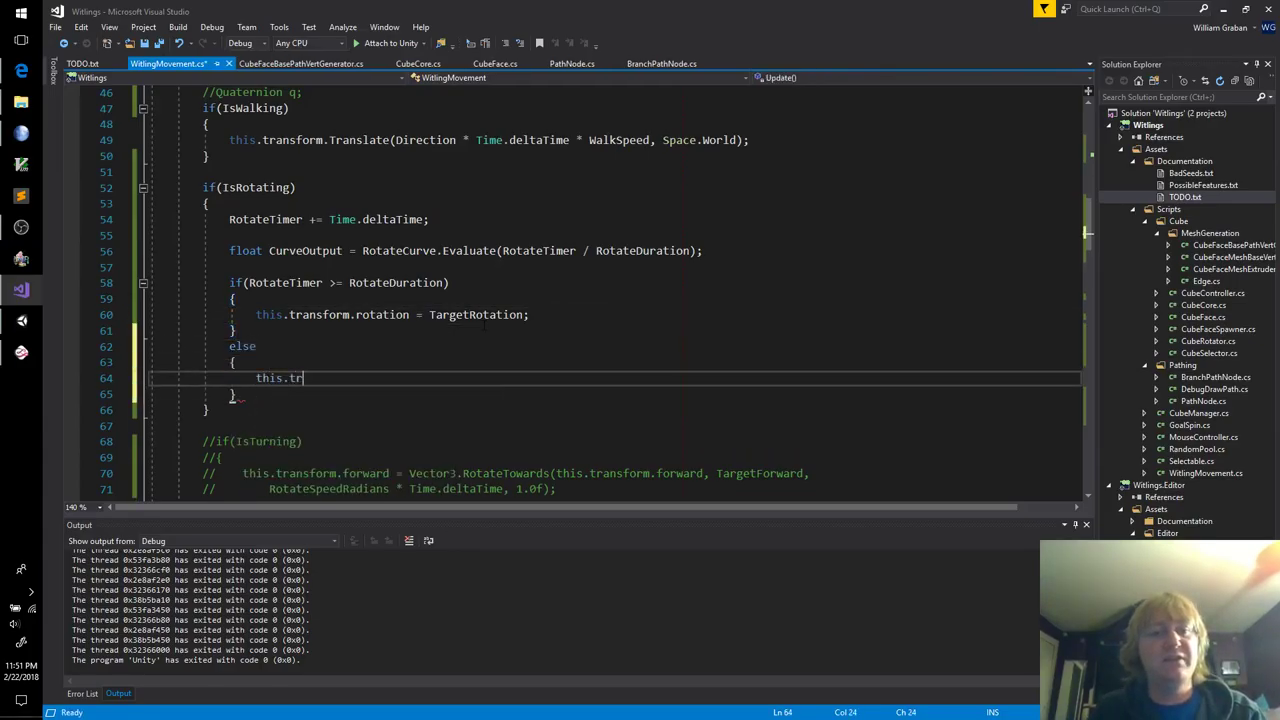
pyautogui.write('ansform.rotatio')
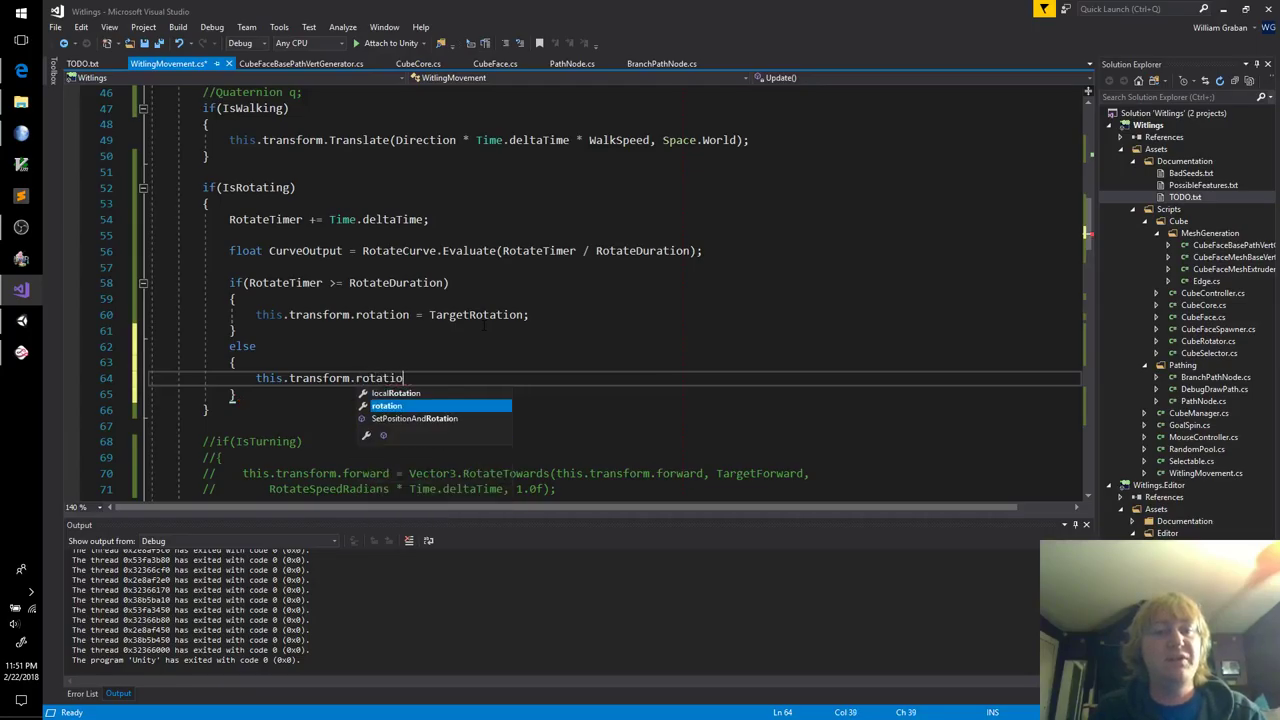
pyautogui.write('n = Quater')
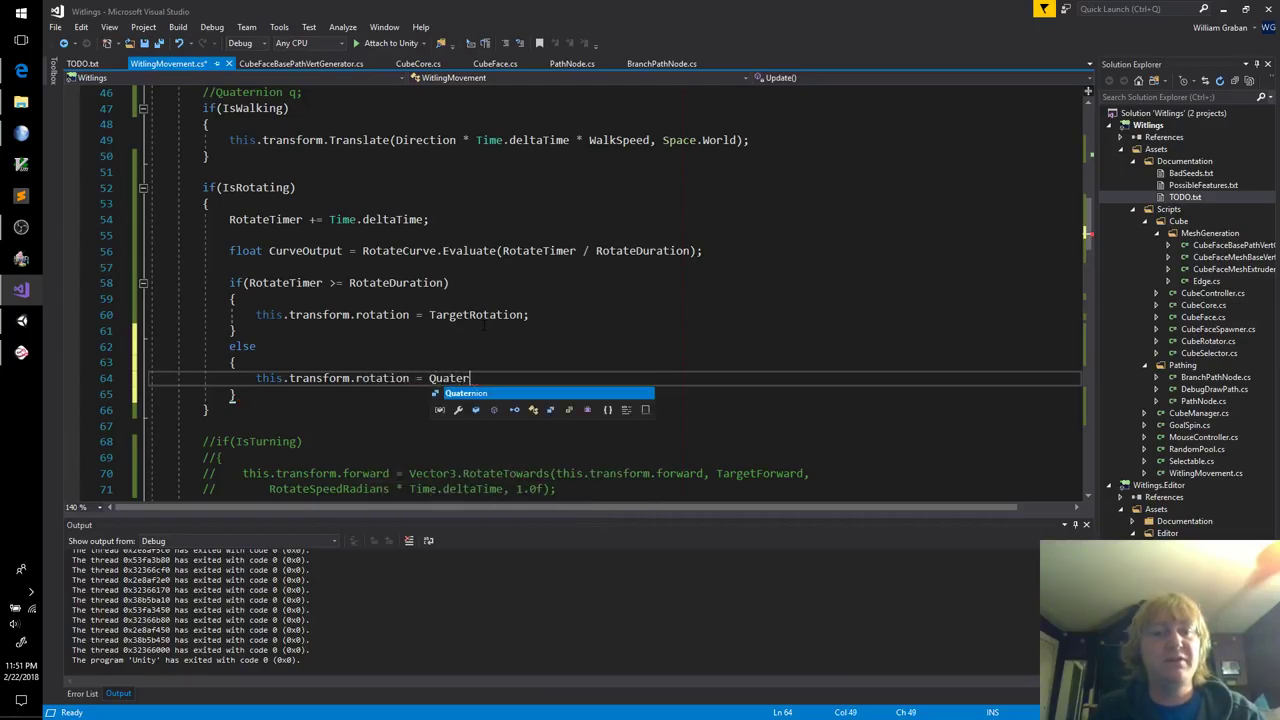
pyautogui.write('nion.Slper')
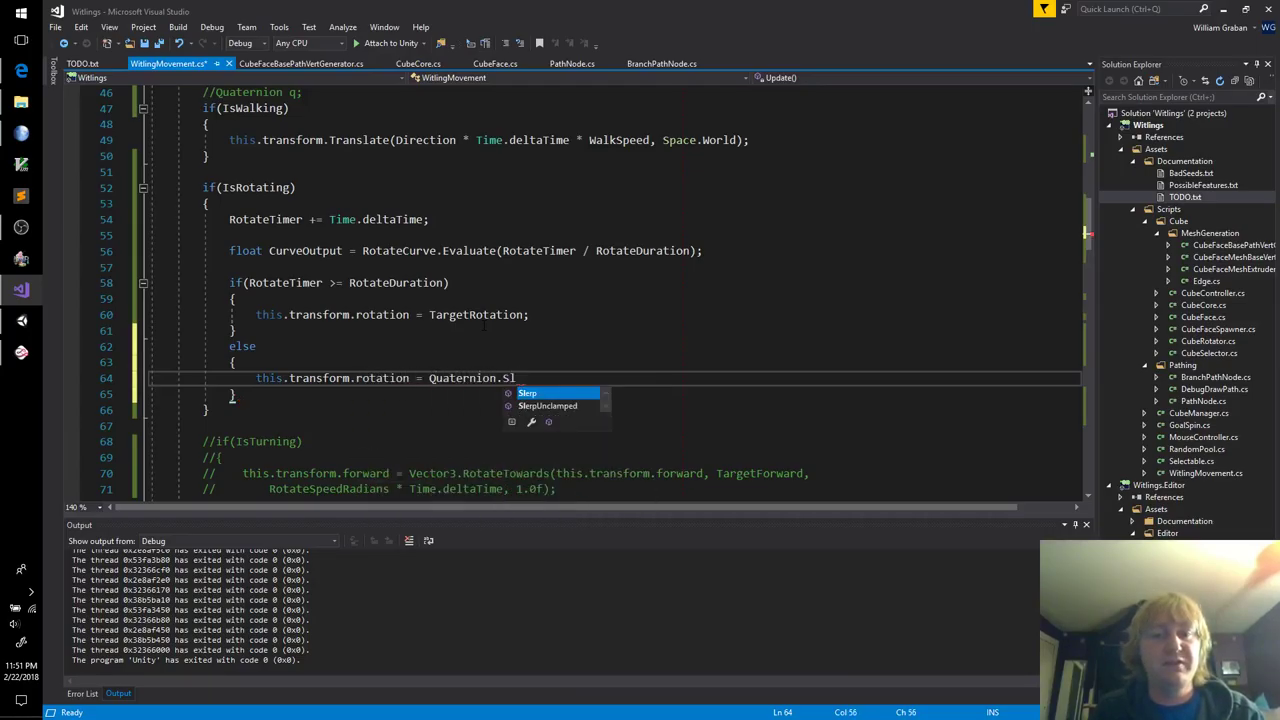
pyautogui.press('BackSpace')
pyautogui.press('BackSpace')
pyautogui.press('BackSpace')
pyautogui.write('erp(')
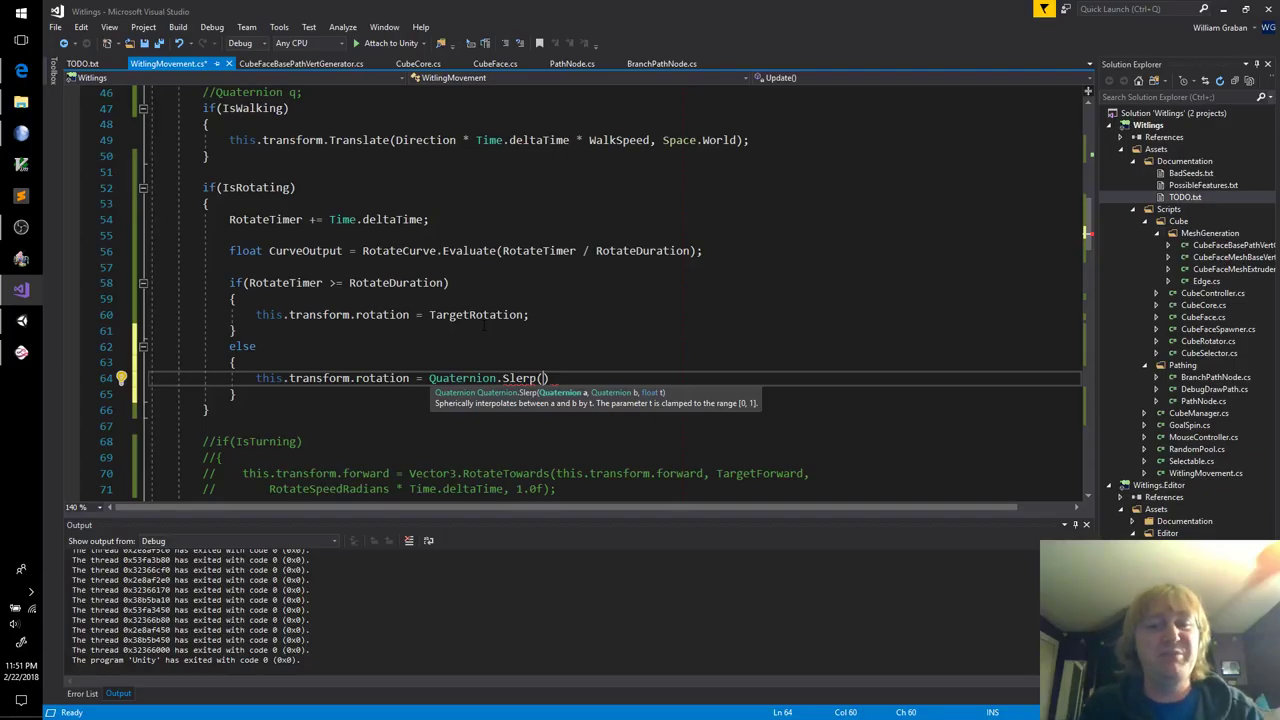
# Step: Fill the Slerp arguments with StartRotation, TargetRotation, CurveOutput and save the script
pyautogui.click(484, 326)
pyautogui.write('Sta')
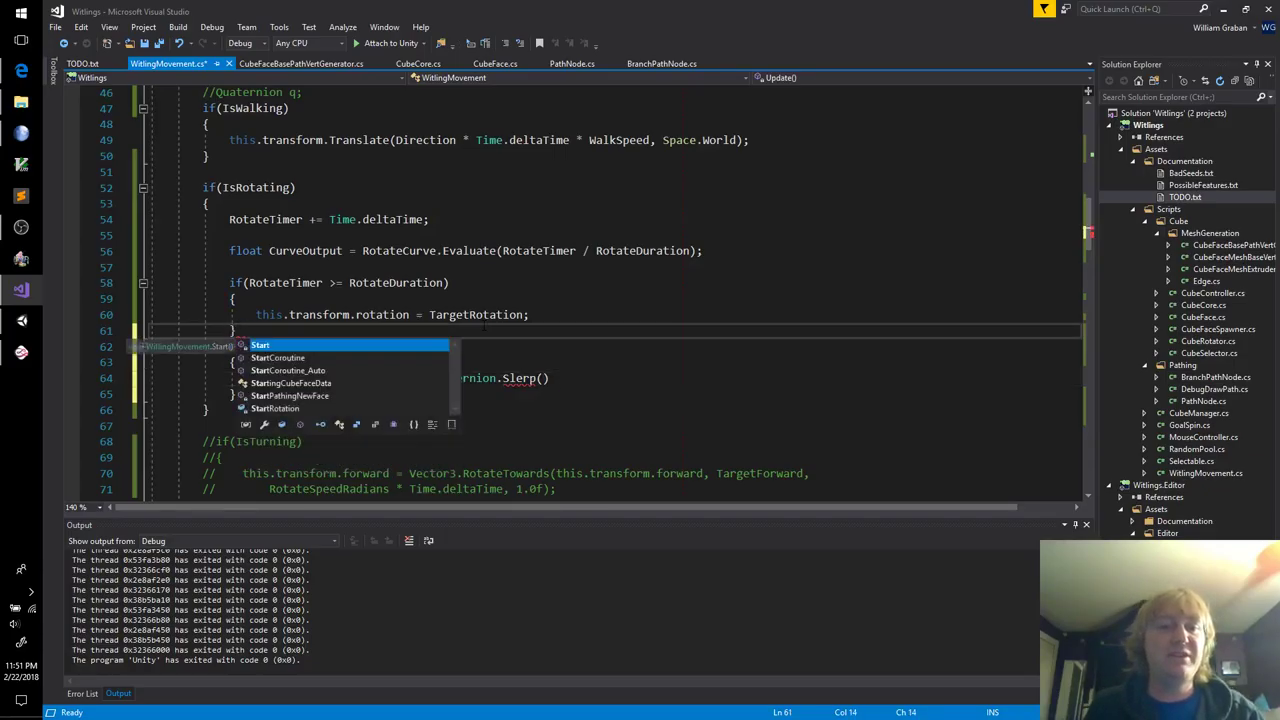
pyautogui.press('Escape')
pyautogui.press('BackSpace')
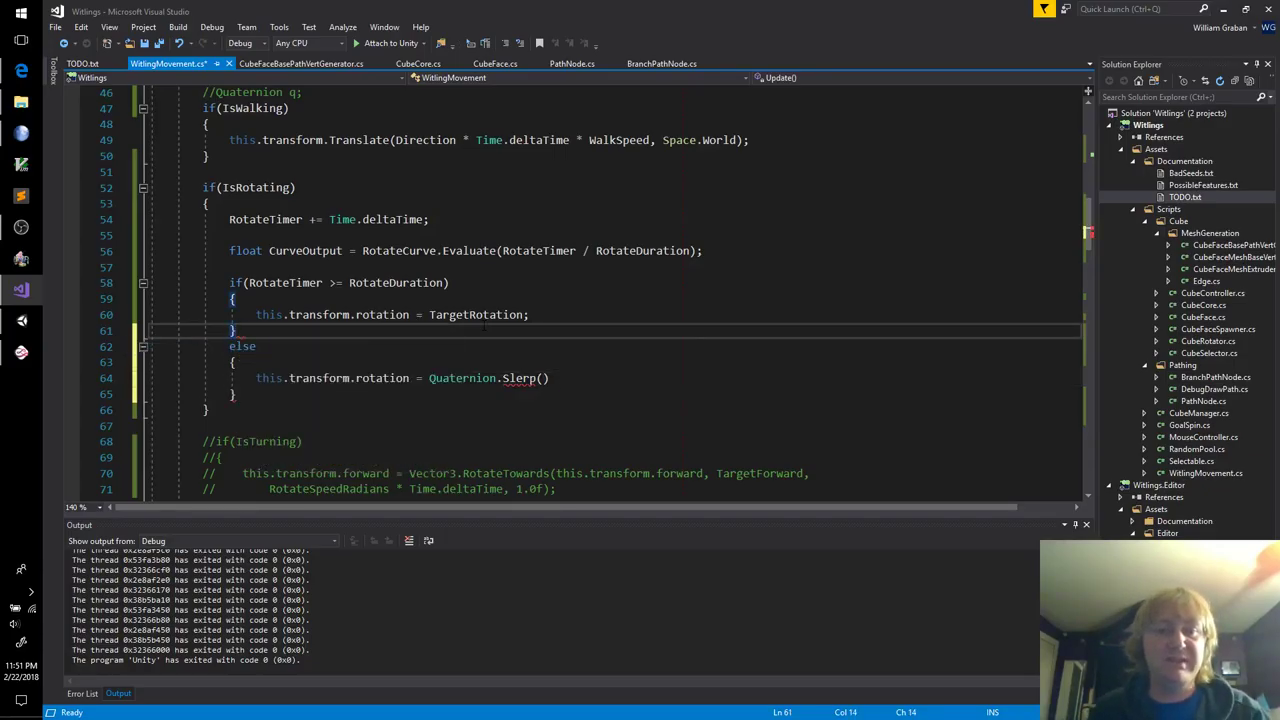
pyautogui.click(543, 378)
pyautogui.write('StartRo')
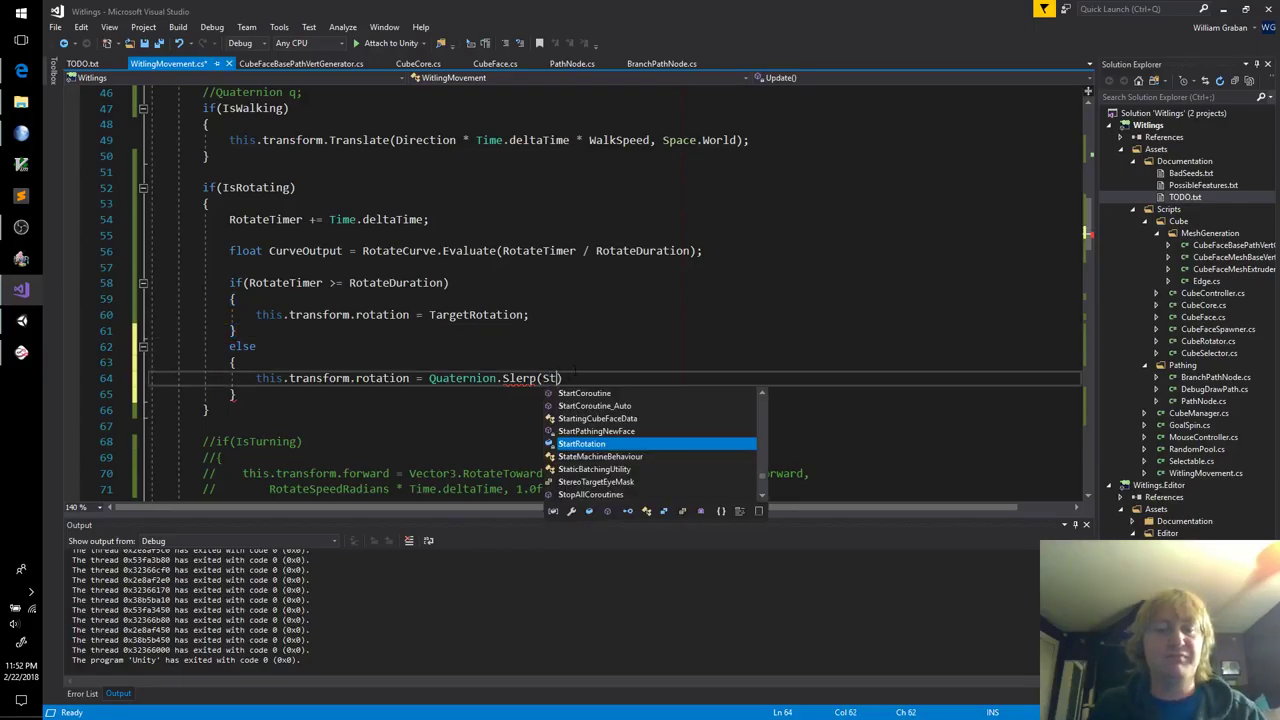
pyautogui.write('tation, T')
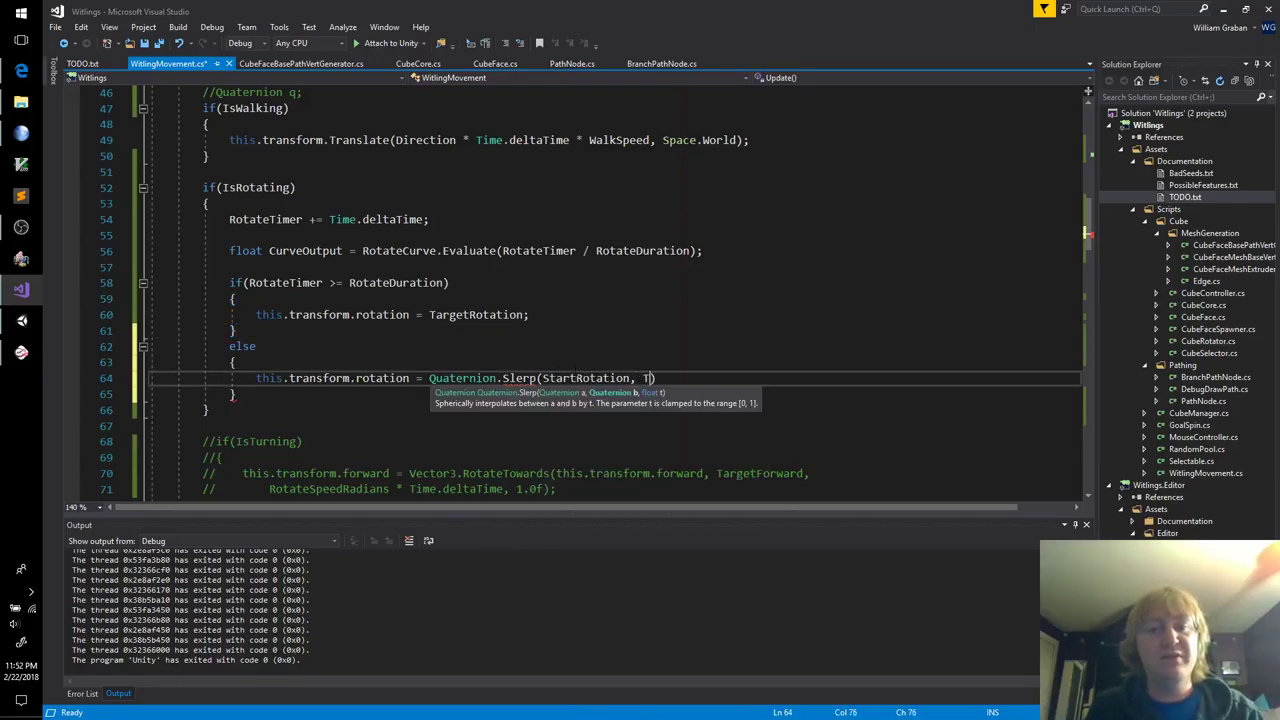
pyautogui.write('argetRotation')
pyautogui.write(', ')
pyautogui.write('CurveOutput')
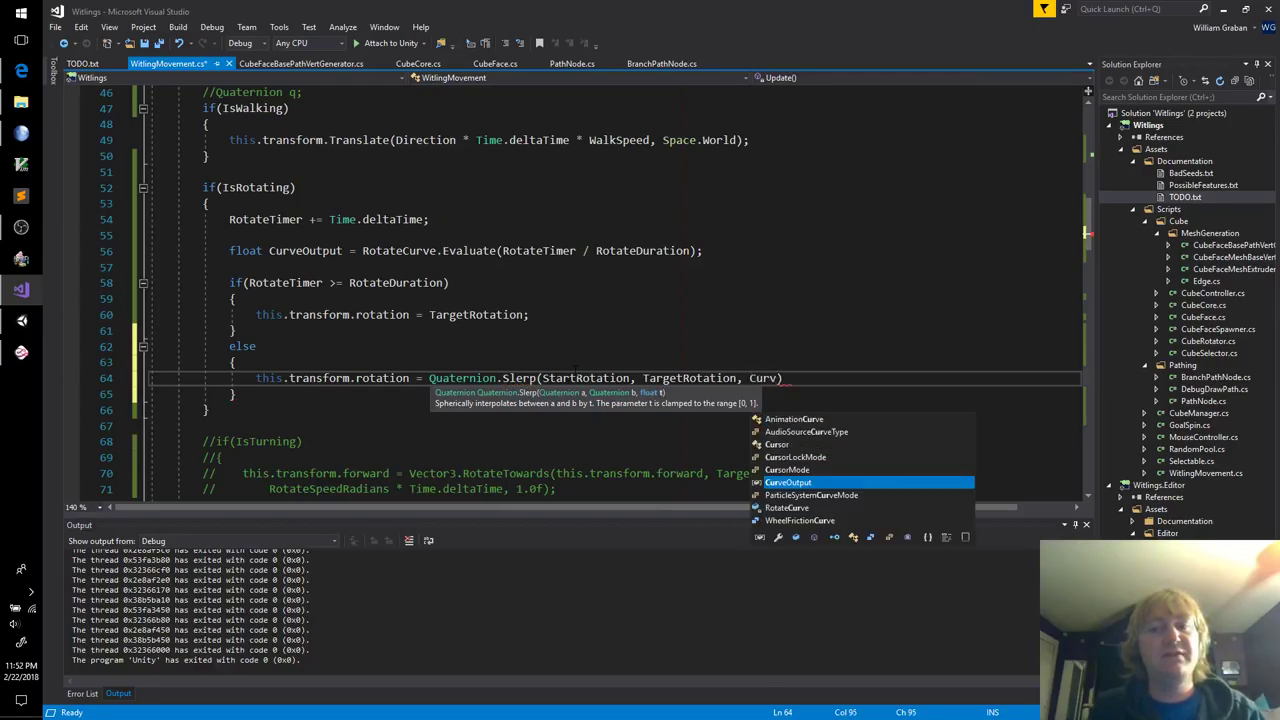
pyautogui.write(');')
pyautogui.hotkey('ctrl', 's')
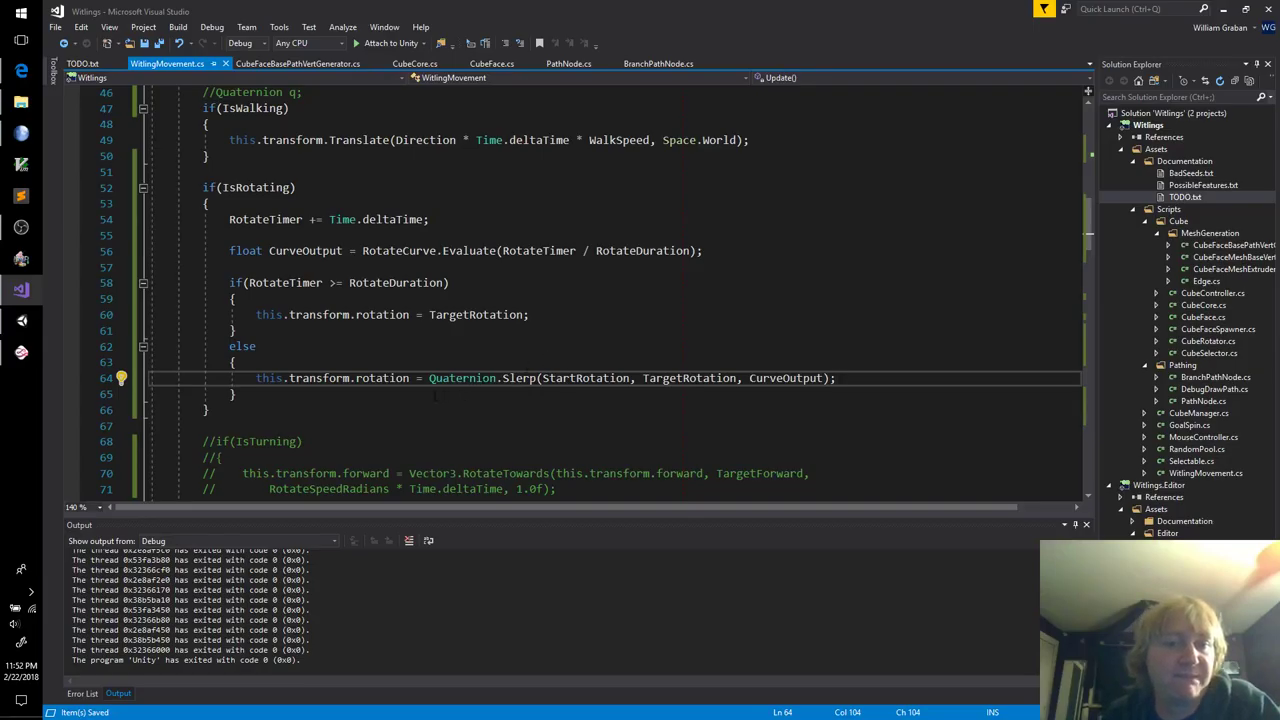
pyautogui.press('Up')
pyautogui.press('Up')
pyautogui.press('Up')
pyautogui.press('Up')
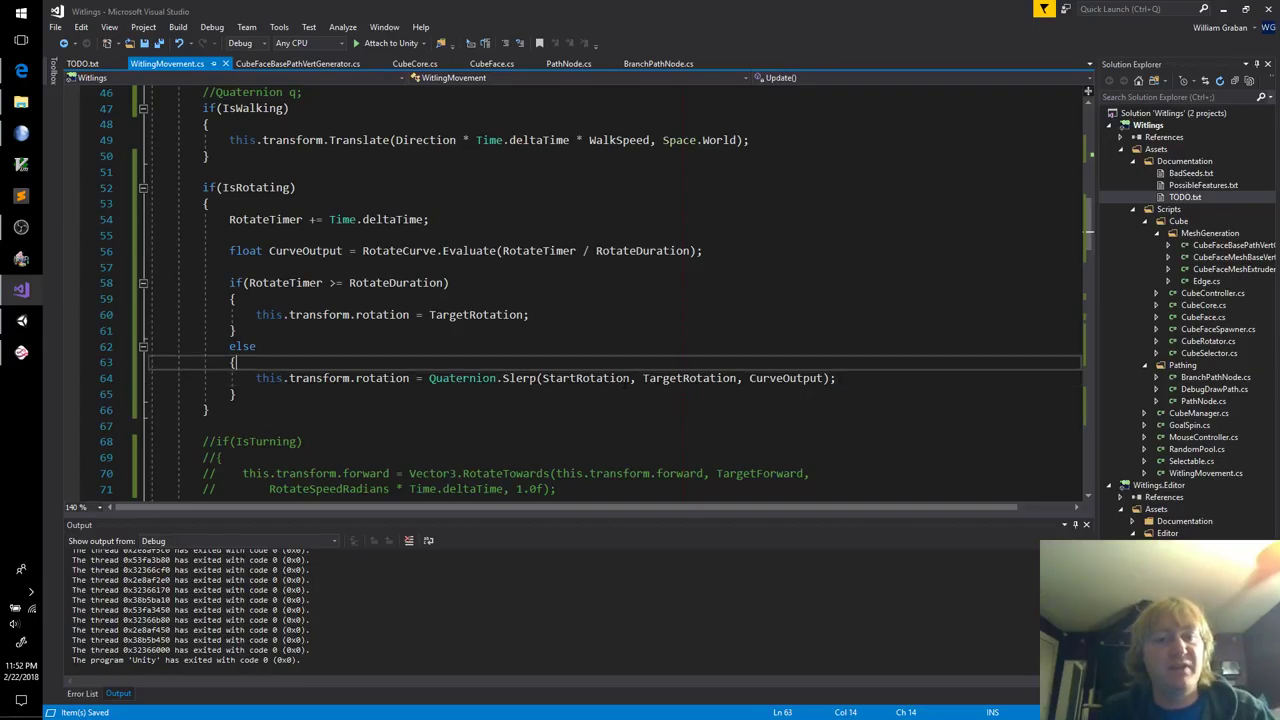
pyautogui.press('Return')
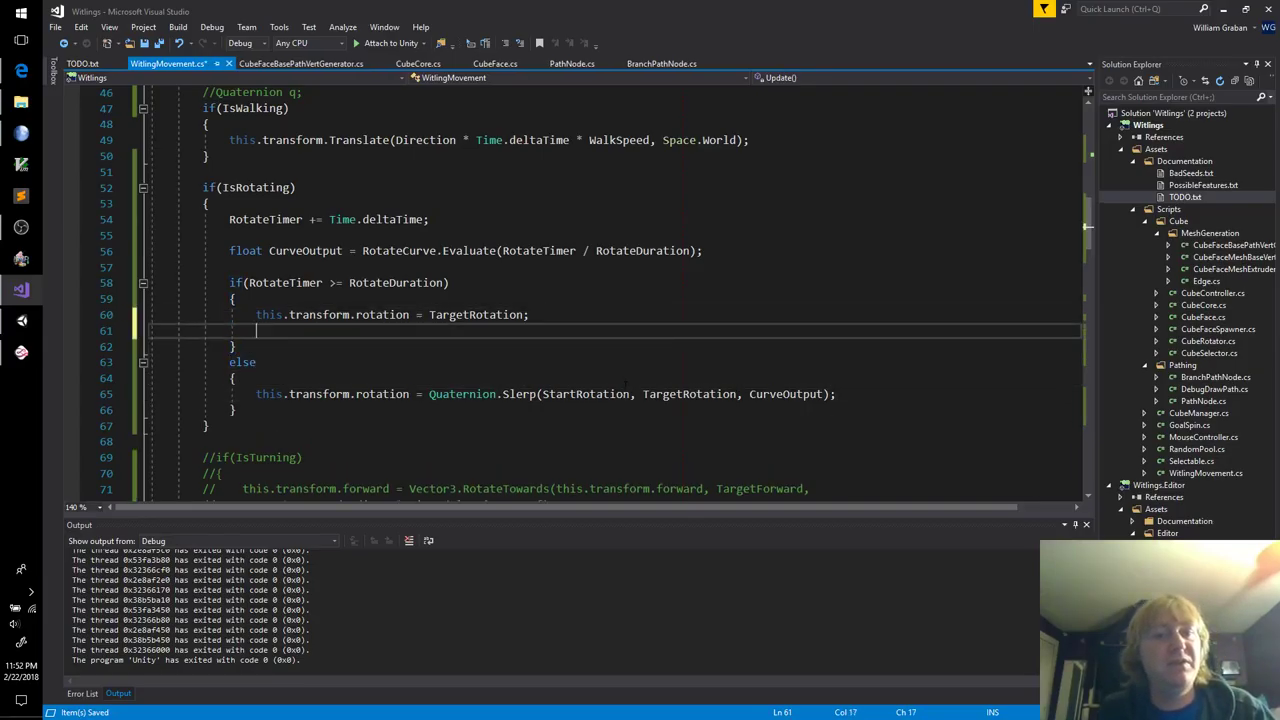
# Step: Add 'IsRotating = false;' under the TargetRotation snap line and save
pyautogui.write('IsRotating = ')
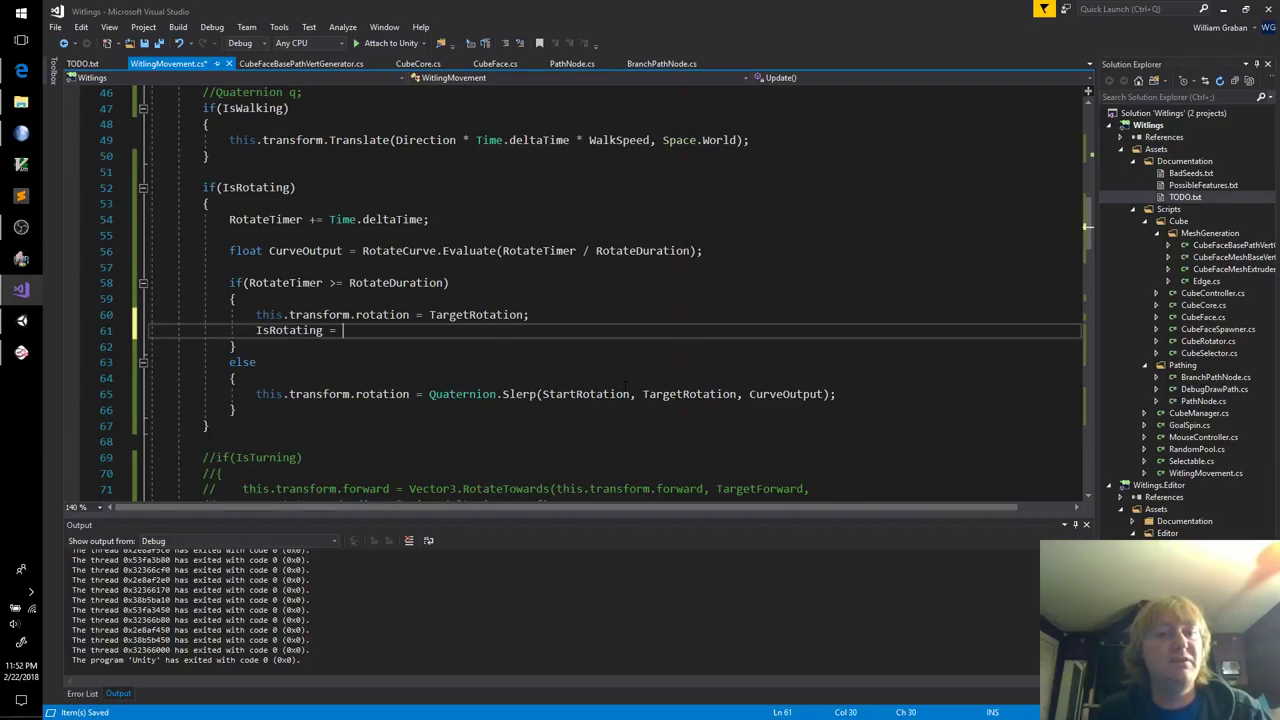
pyautogui.write('false;')
pyautogui.hotkey('ctrl', 's')
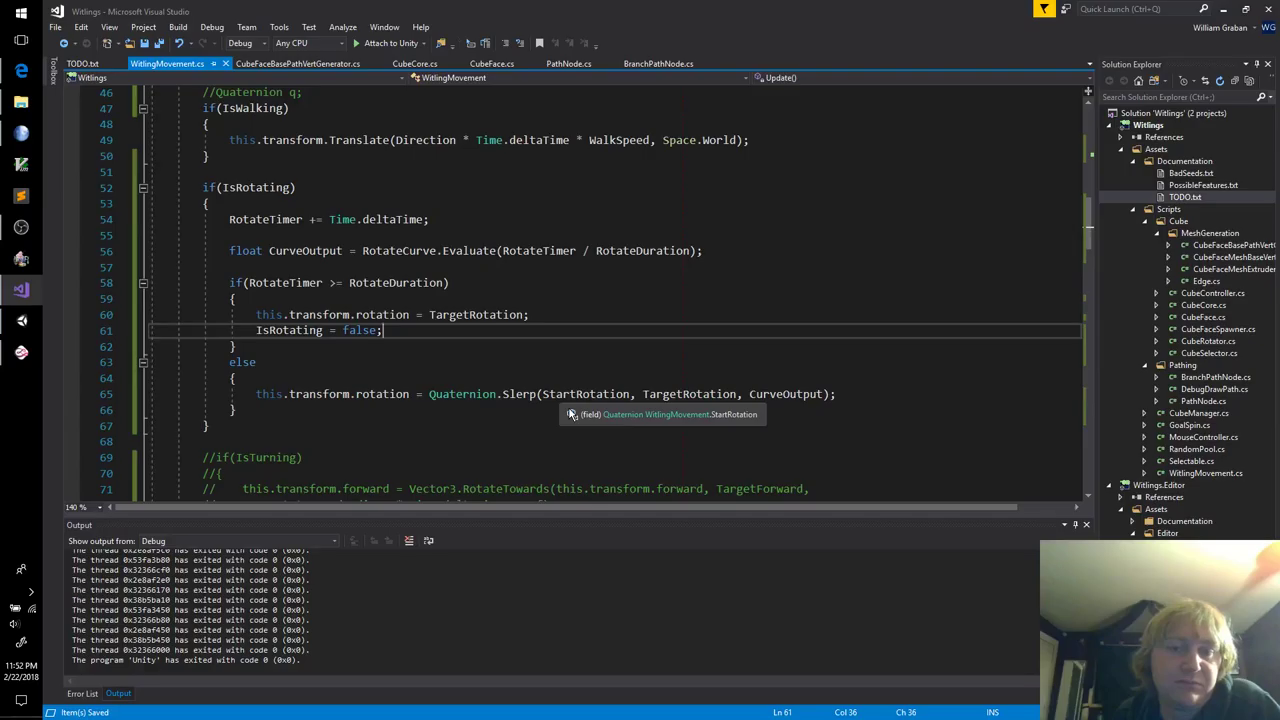
pyautogui.scroll(-20, 571, 416)
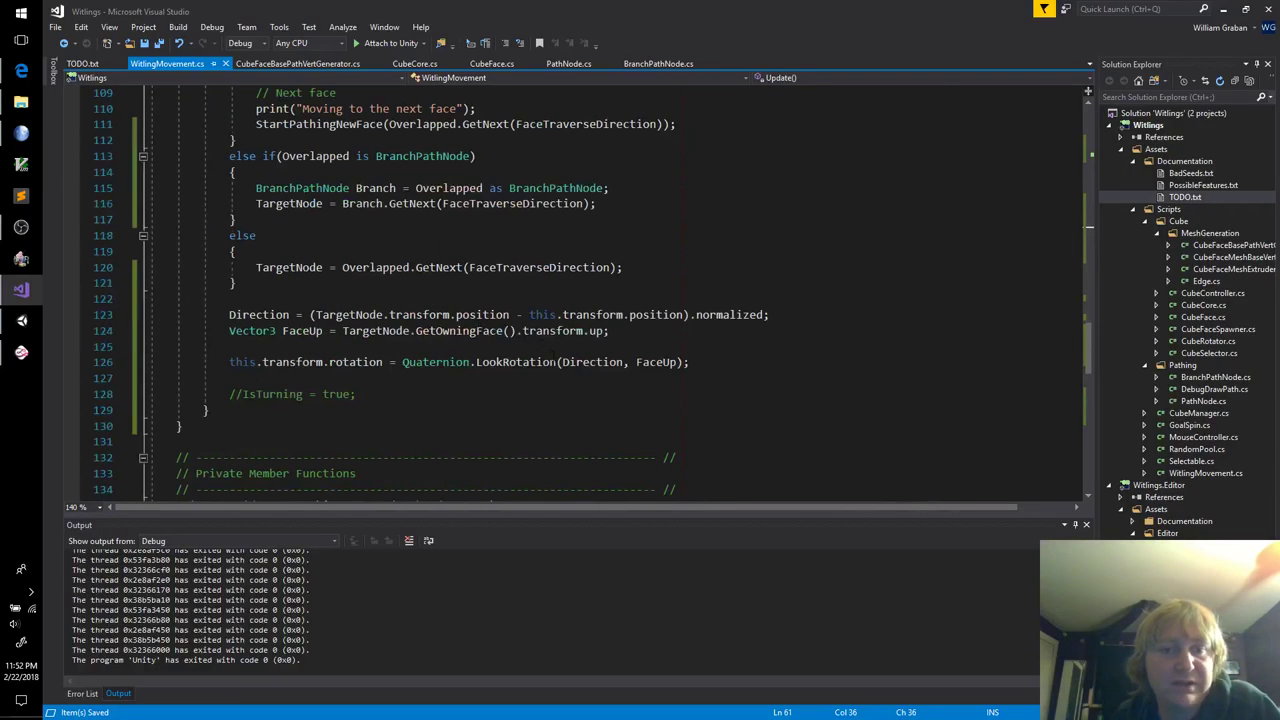
# Step: In OnTriggerEnter, assign to TargetRotation instead and store 'StartRotation = this.transform.rotation;' above it, then save
pyautogui.click(386, 360)
pyautogui.hotkey('ctrl', 'shift', 'Left')
pyautogui.hotkey('ctrl', 'shift', 'Left')
pyautogui.hotkey('ctrl', 'shift', 'Left')
pyautogui.hotkey('ctrl', 'shift', 'Left')
pyautogui.hotkey('ctrl', 'shift', 'Left')
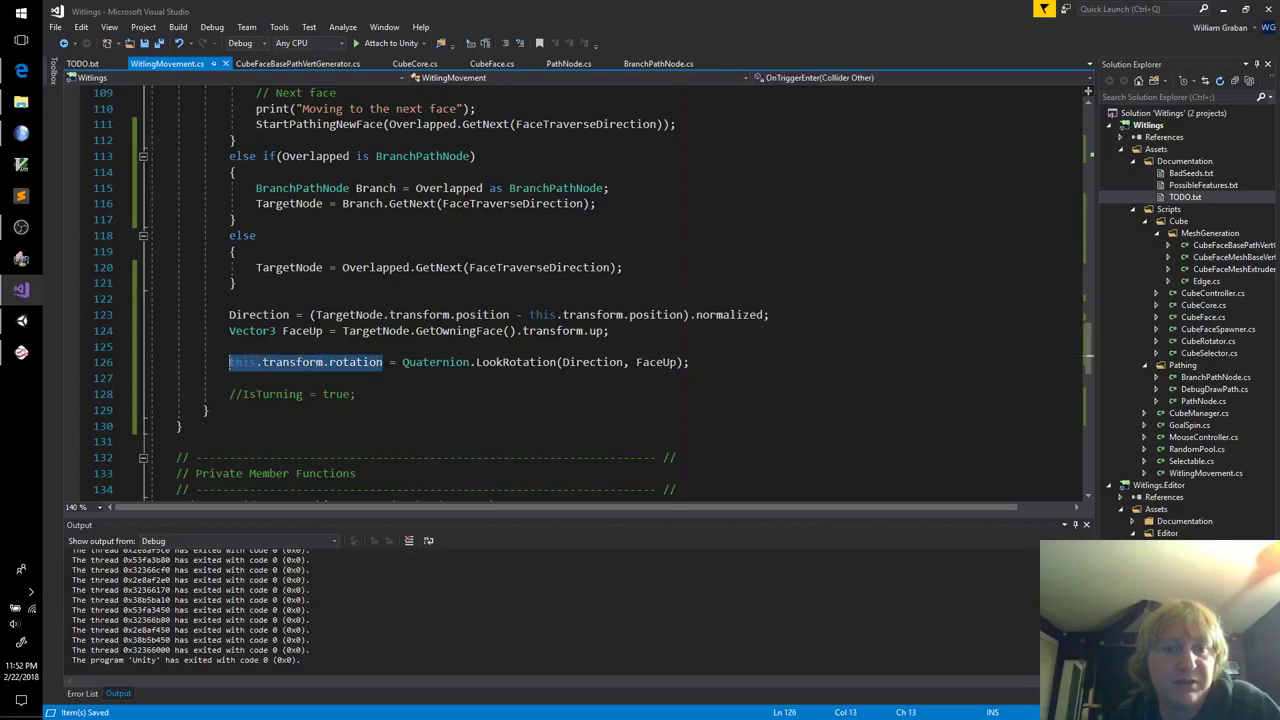
pyautogui.press('BackSpace')
pyautogui.write('TargetRotatio')
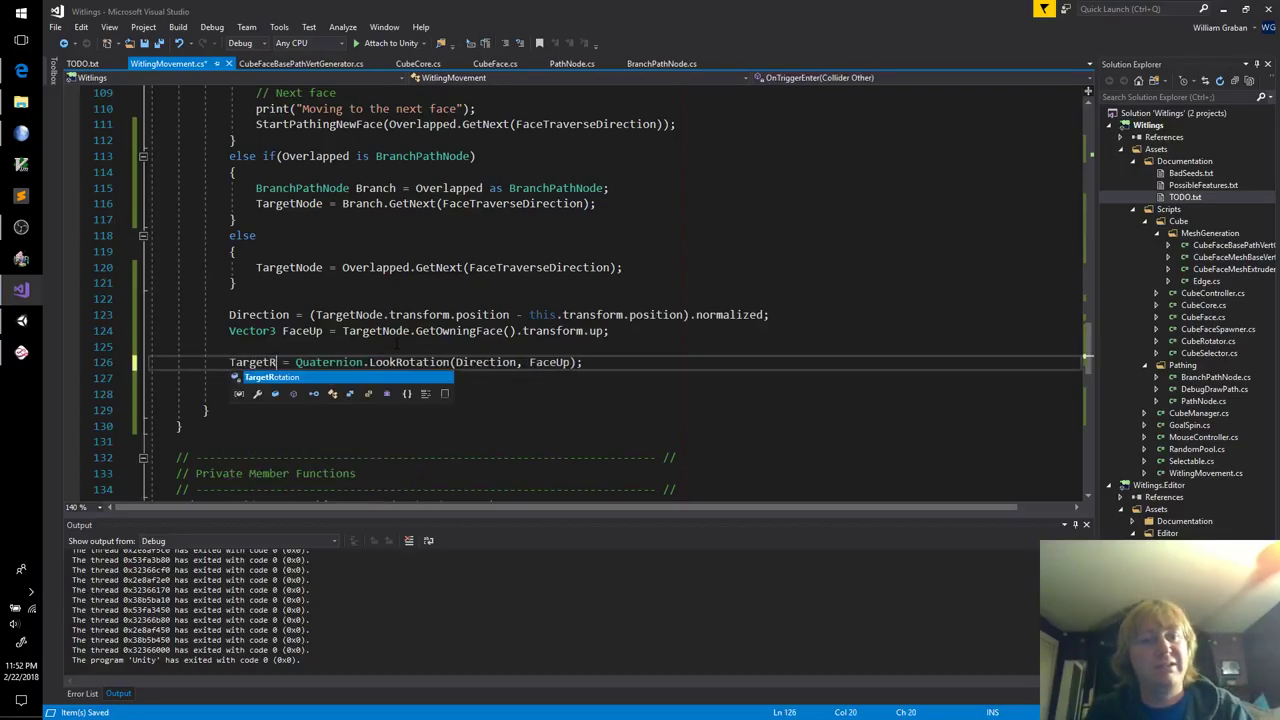
pyautogui.press('Tab')
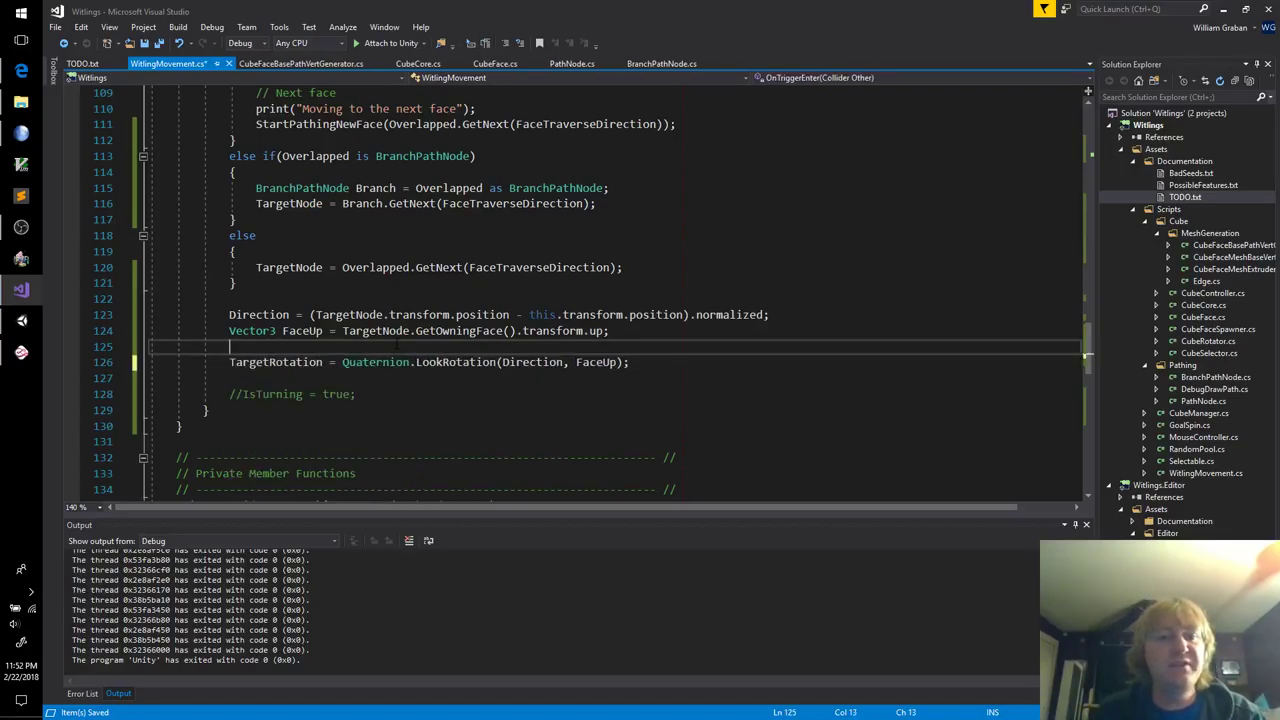
pyautogui.hotkey('ctrl', 'Return')
pyautogui.write('StartRota')
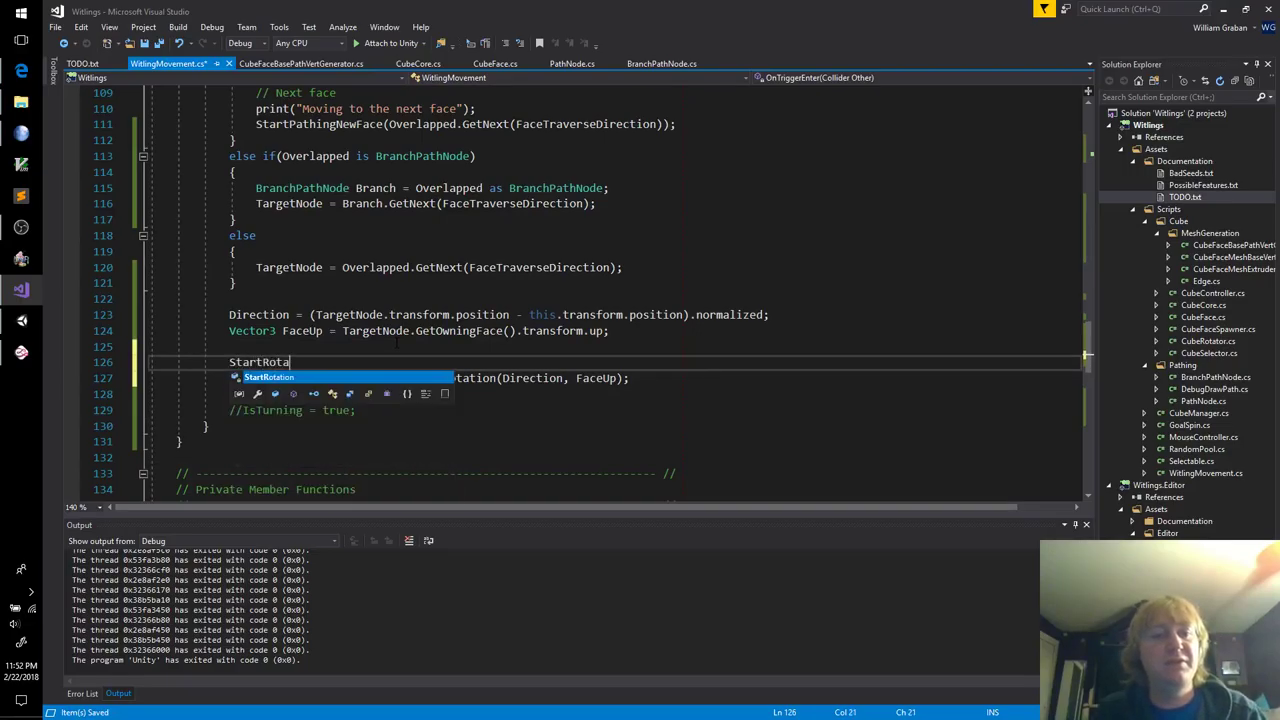
pyautogui.write('tion = ')
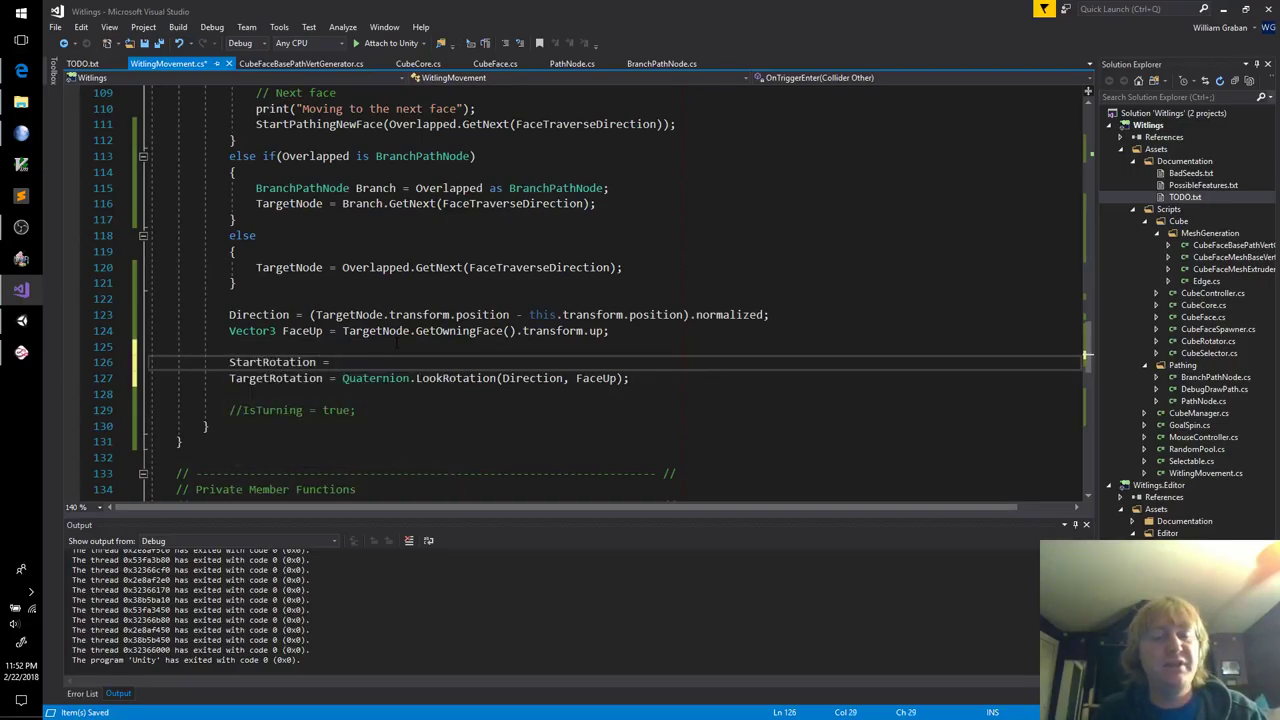
pyautogui.write('this.transform.')
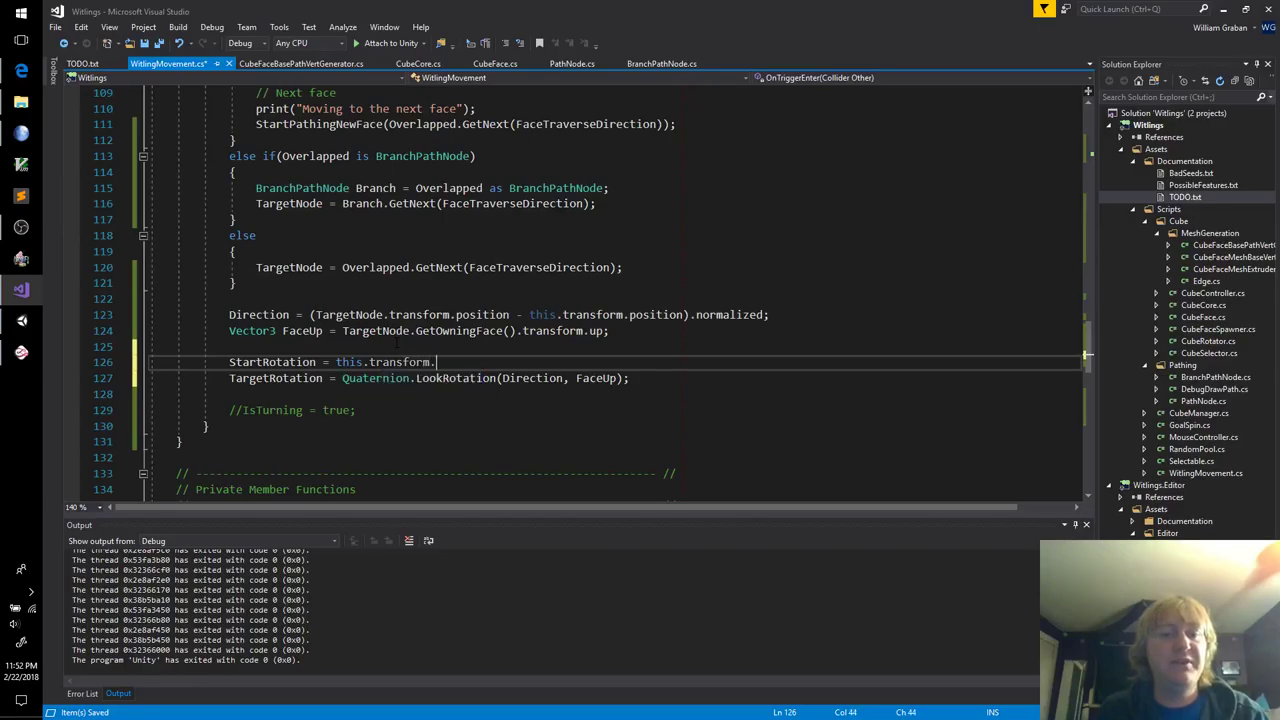
pyautogui.write('rotation;')
pyautogui.hotkey('ctrl', 's')
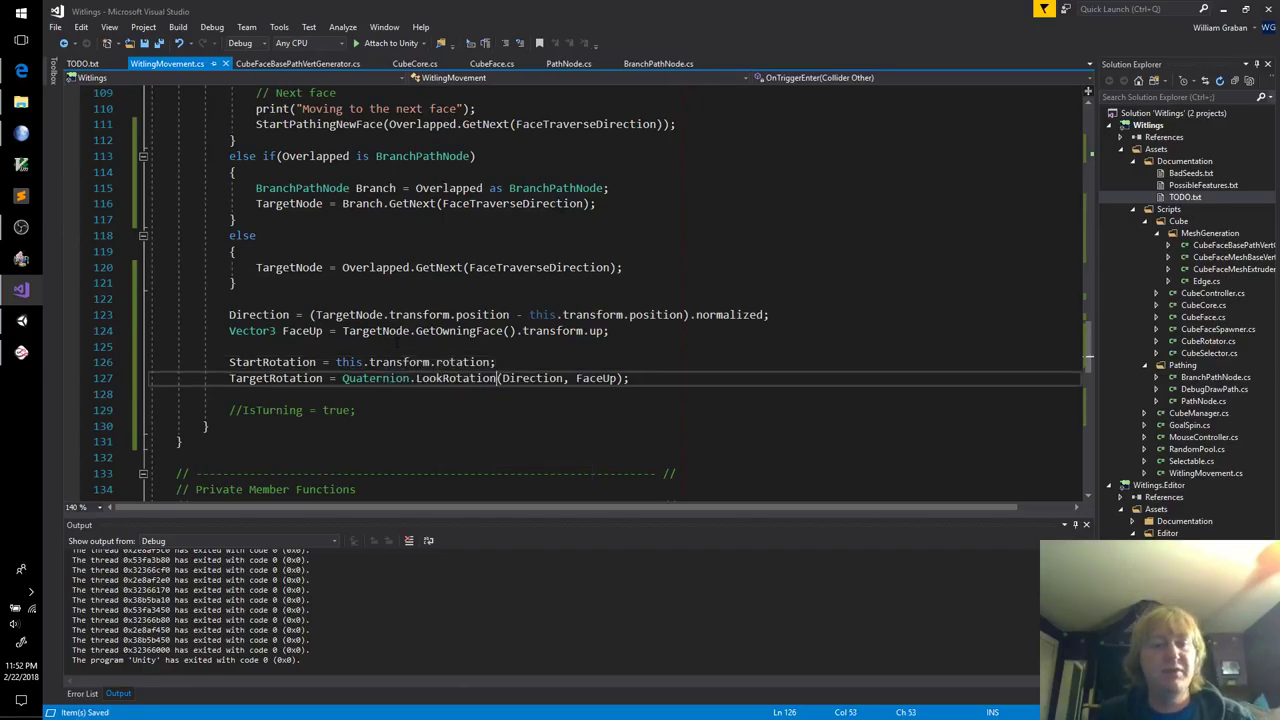
# Step: Add if(StartRotation != TargetRotation) setting IsRotating = true and RotateTimer = 0; delete the //IsTurning line
pyautogui.press('Down')
pyautogui.press('Return')
pyautogui.write('if(Start')
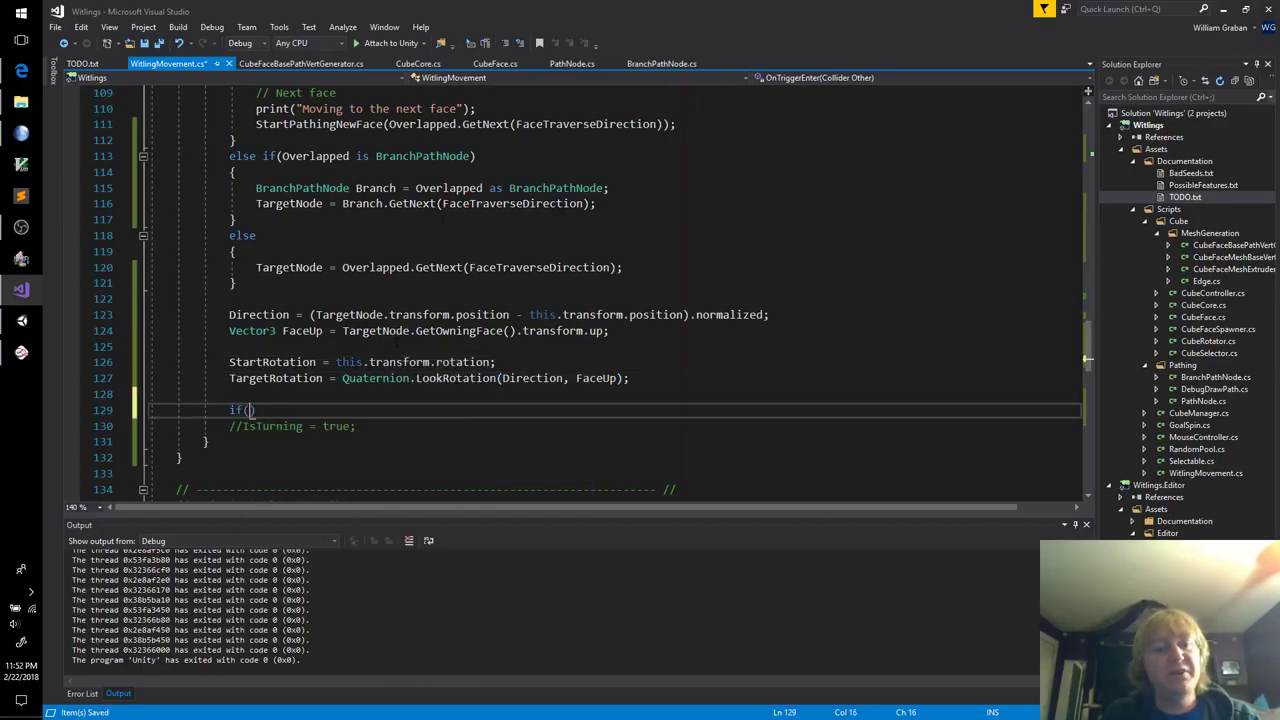
pyautogui.write('Rotation != T')
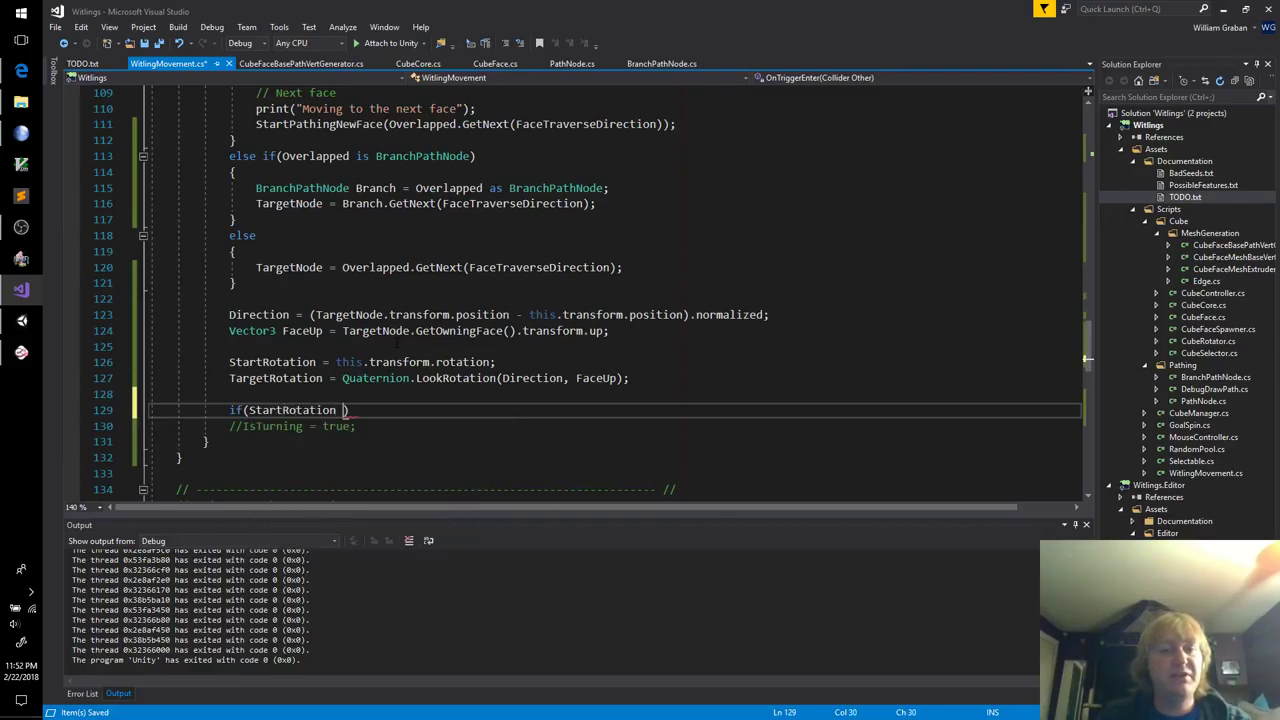
pyautogui.write('argetRotation')
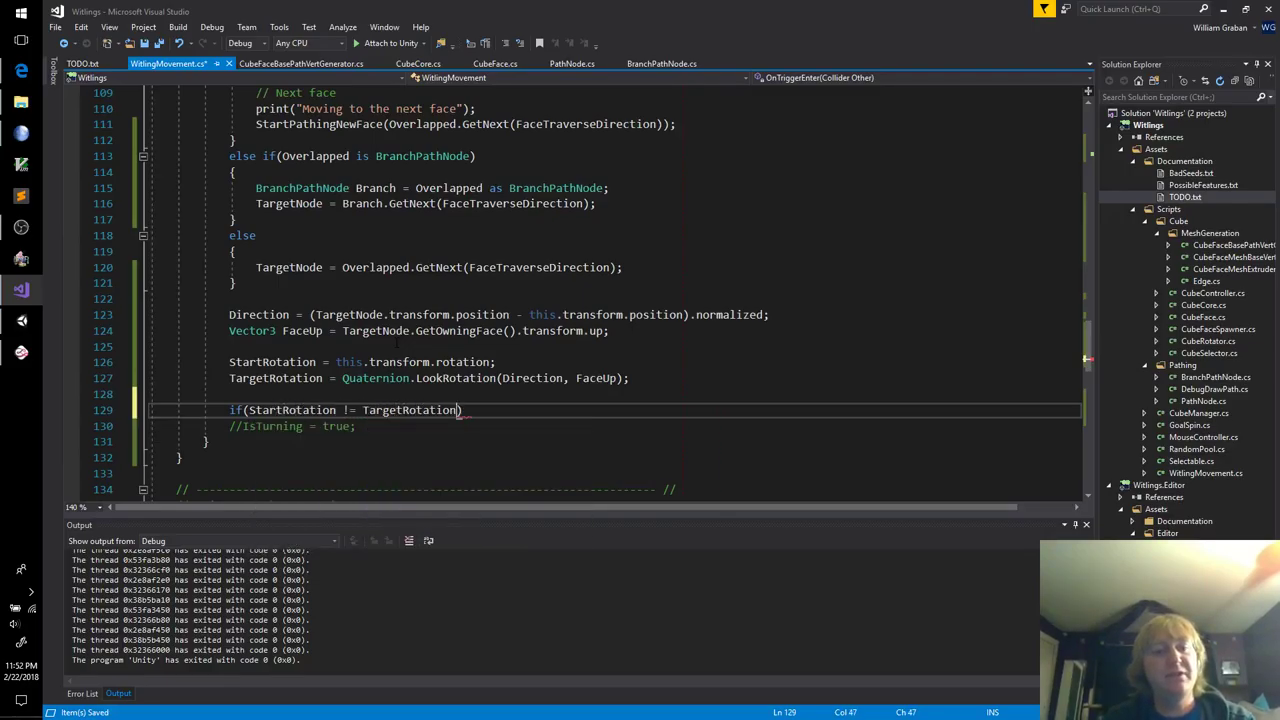
pyautogui.write(')')
pyautogui.press('Return')
pyautogui.write('{')
pyautogui.press('Return')
pyautogui.write('IsRotating = true;')
pyautogui.press('Return')
pyautogui.write('RotateTimer = 0;')
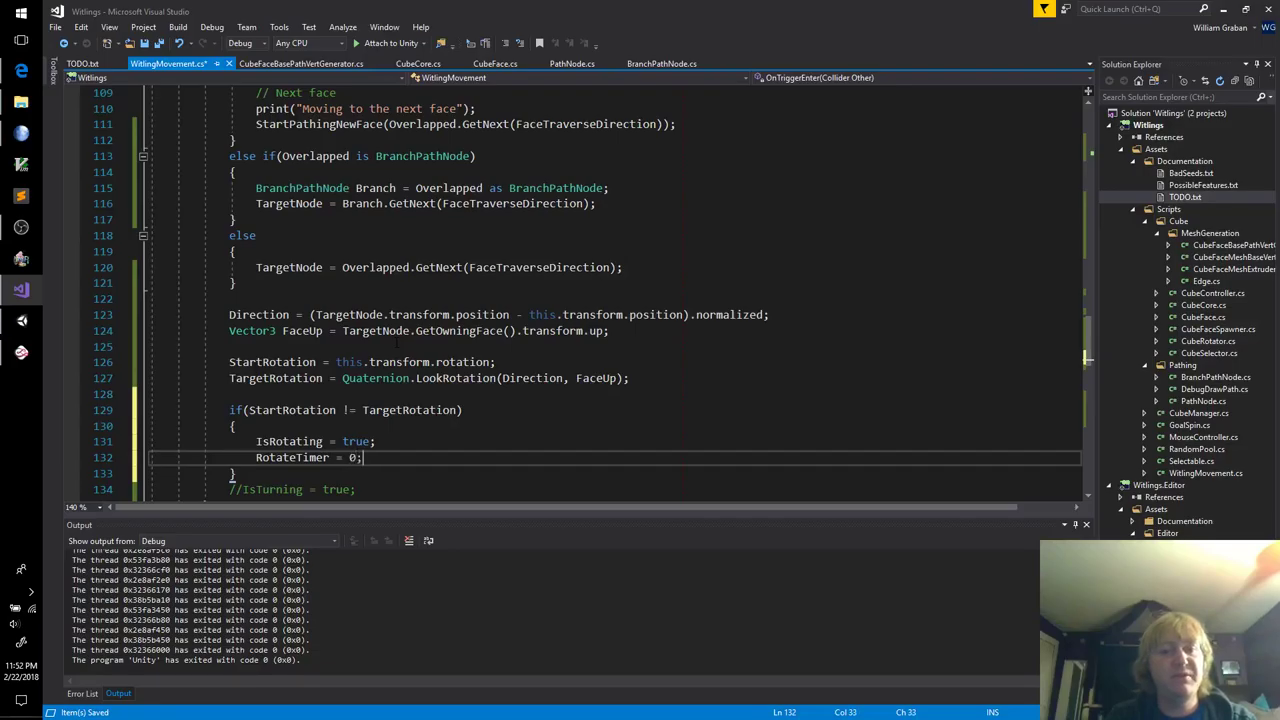
pyautogui.hotkey('ctrl', 's')
pyautogui.press('Down')
pyautogui.press('Down')
pyautogui.hotkey('ctrl', 'x')
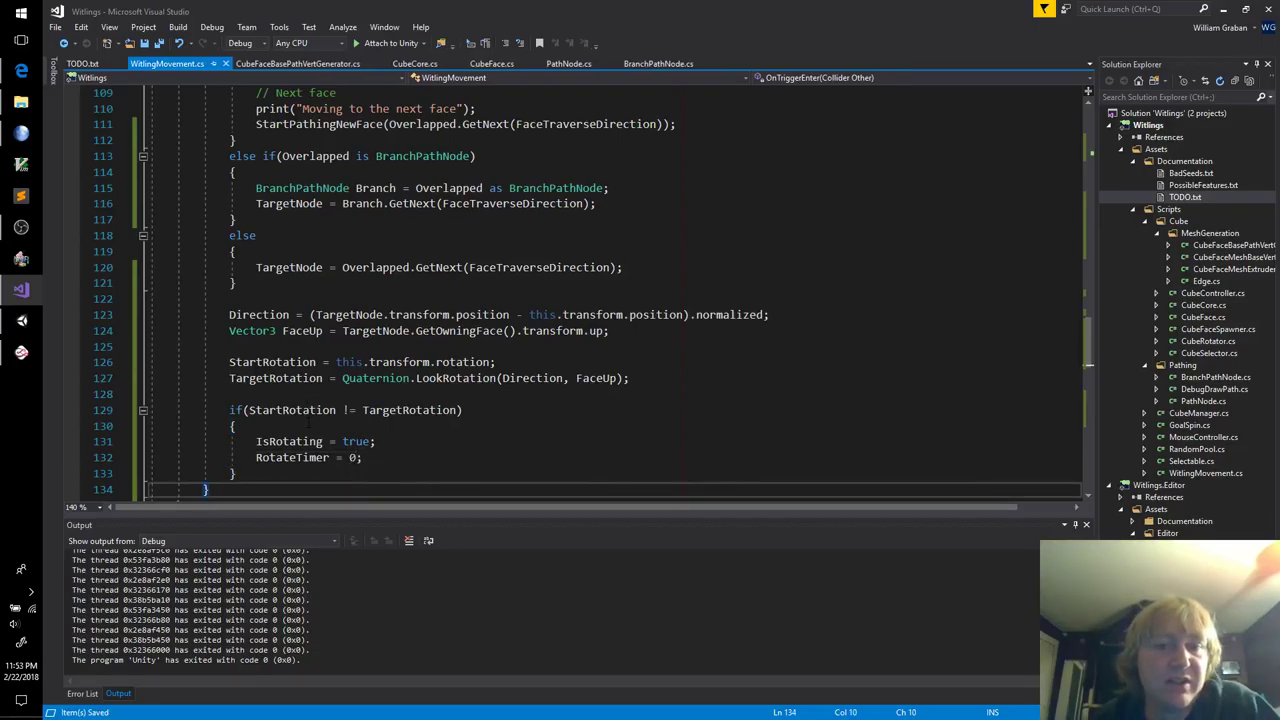
pyautogui.scroll(6, 307, 424)
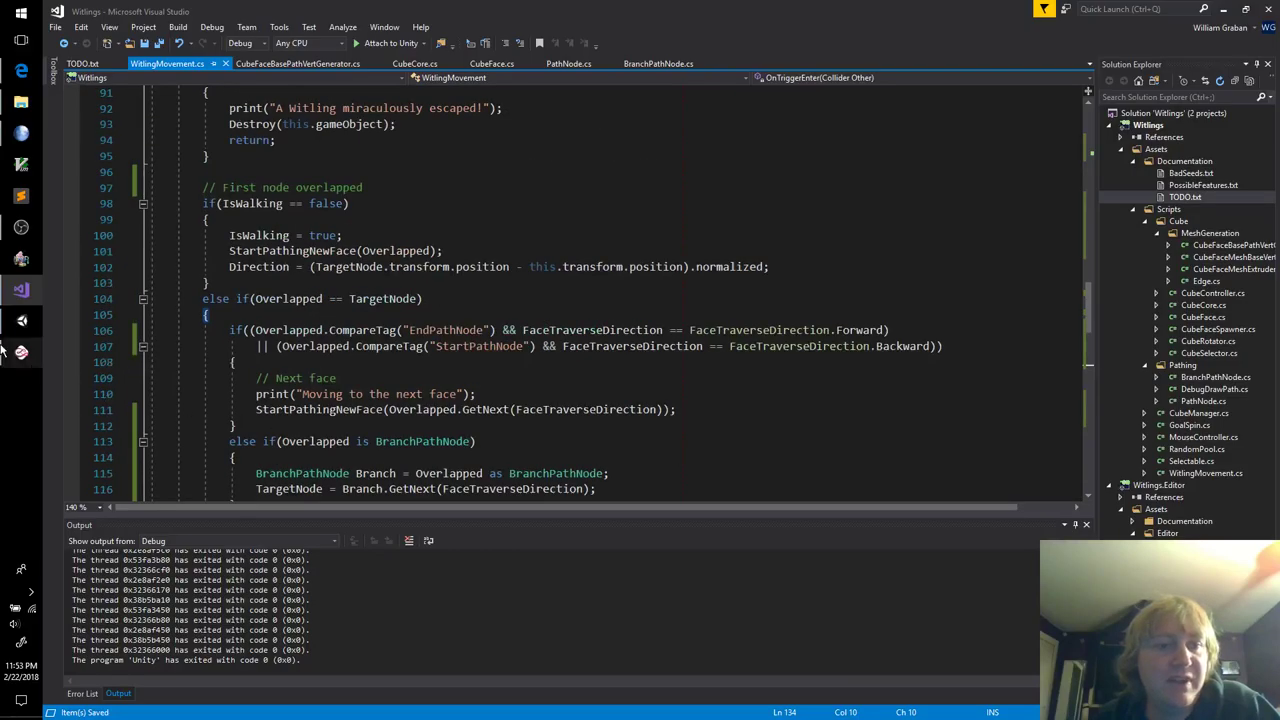
# Step: Switch back to Unity and run the LevelTest scene to watch the Witling walk the cube path
pyautogui.click(21, 320)
pyautogui.moveTo(560, 289); pyautogui.dragTo(473, 288, button='right')
pyautogui.click(549, 44)
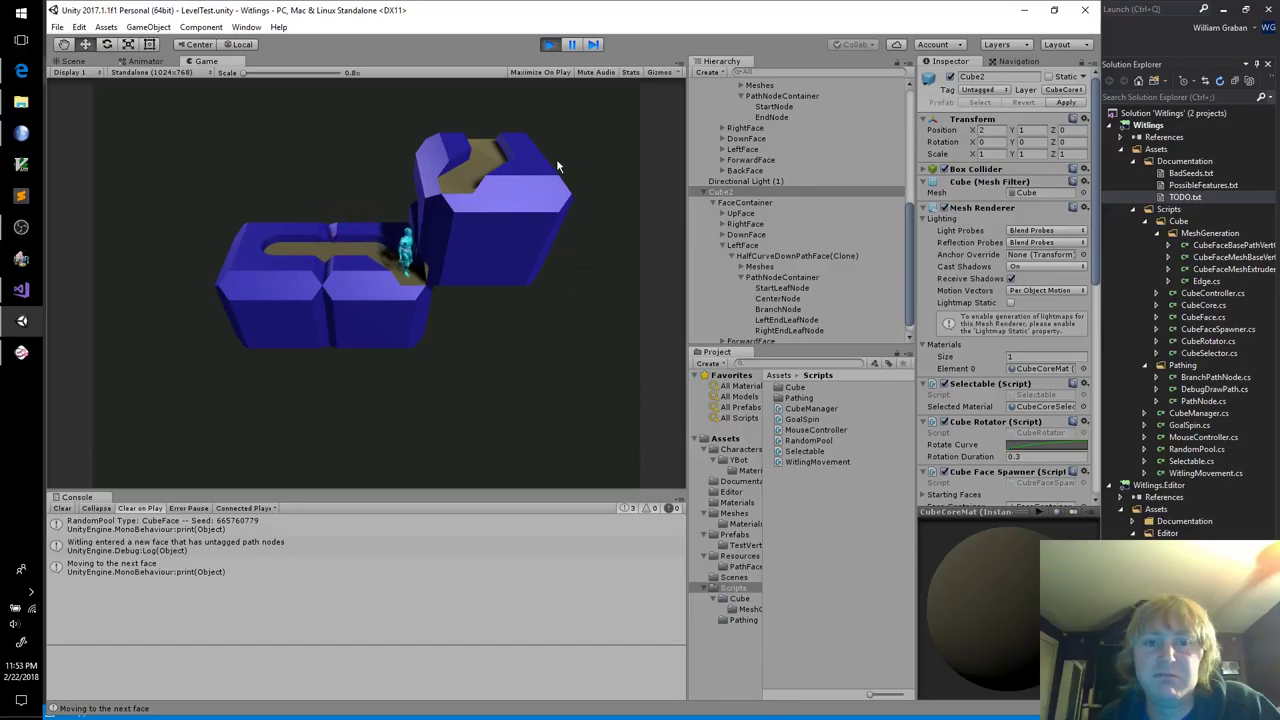
# Step: Stop play mode and give Witling (1)'s Rotate Curve the ease-out preset rising from 0 to 1
pyautogui.click(550, 44)
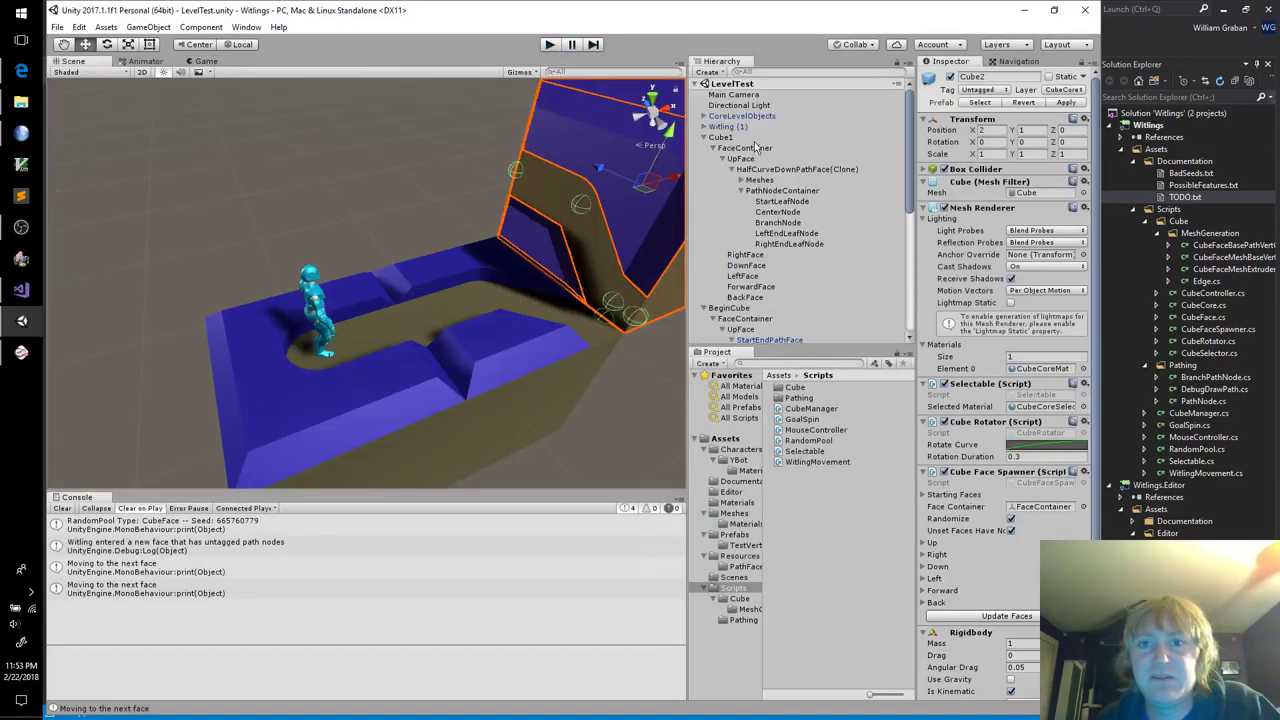
pyautogui.click(754, 127)
pyautogui.click(1040, 330)
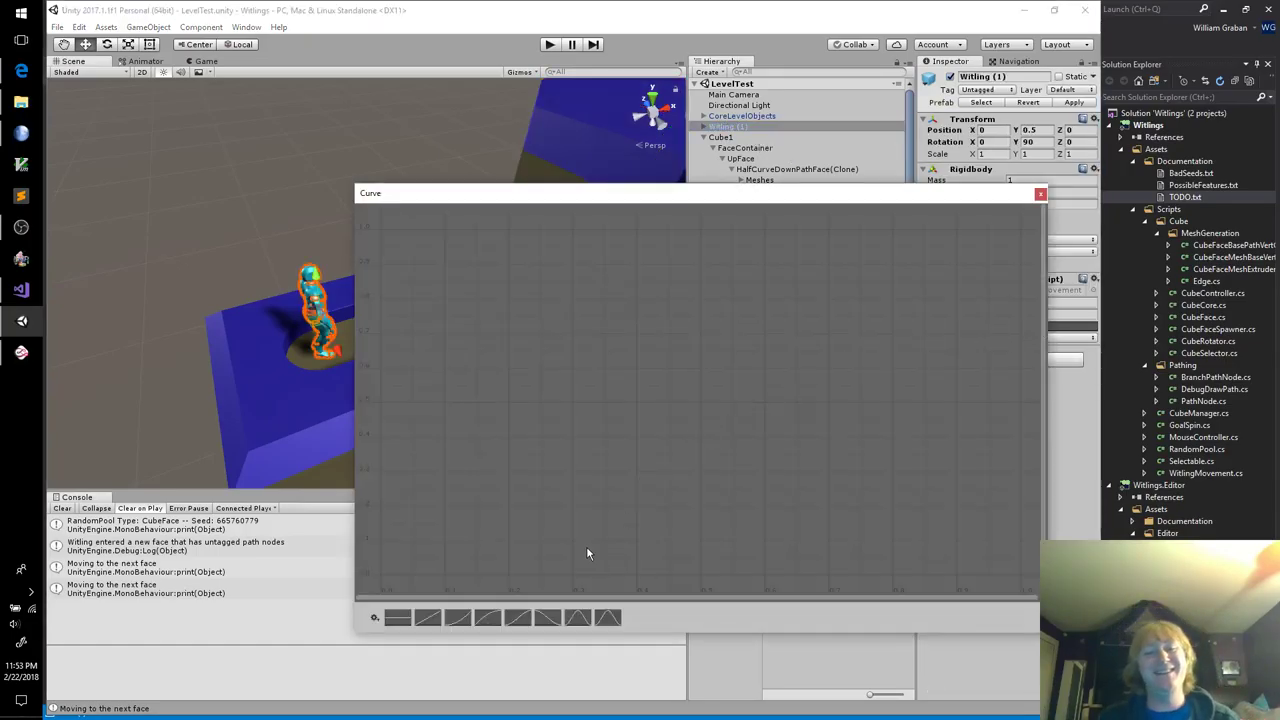
pyautogui.click(489, 619)
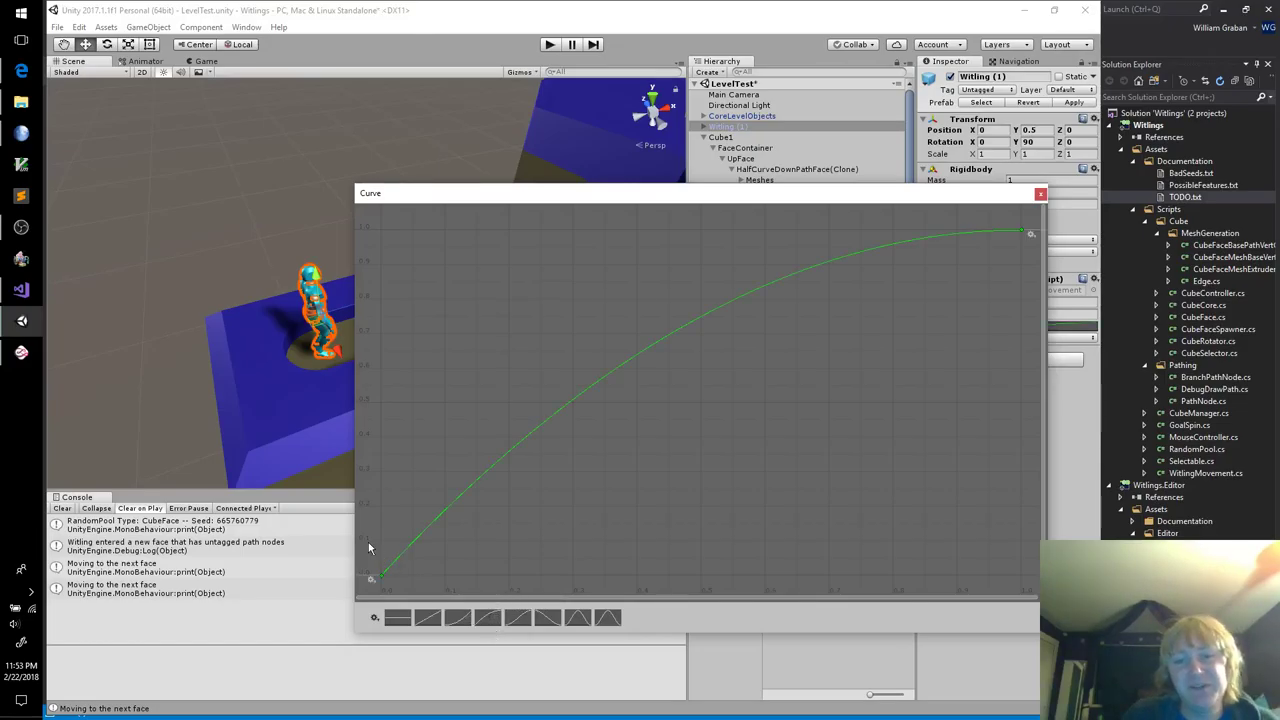
pyautogui.click(1039, 195)
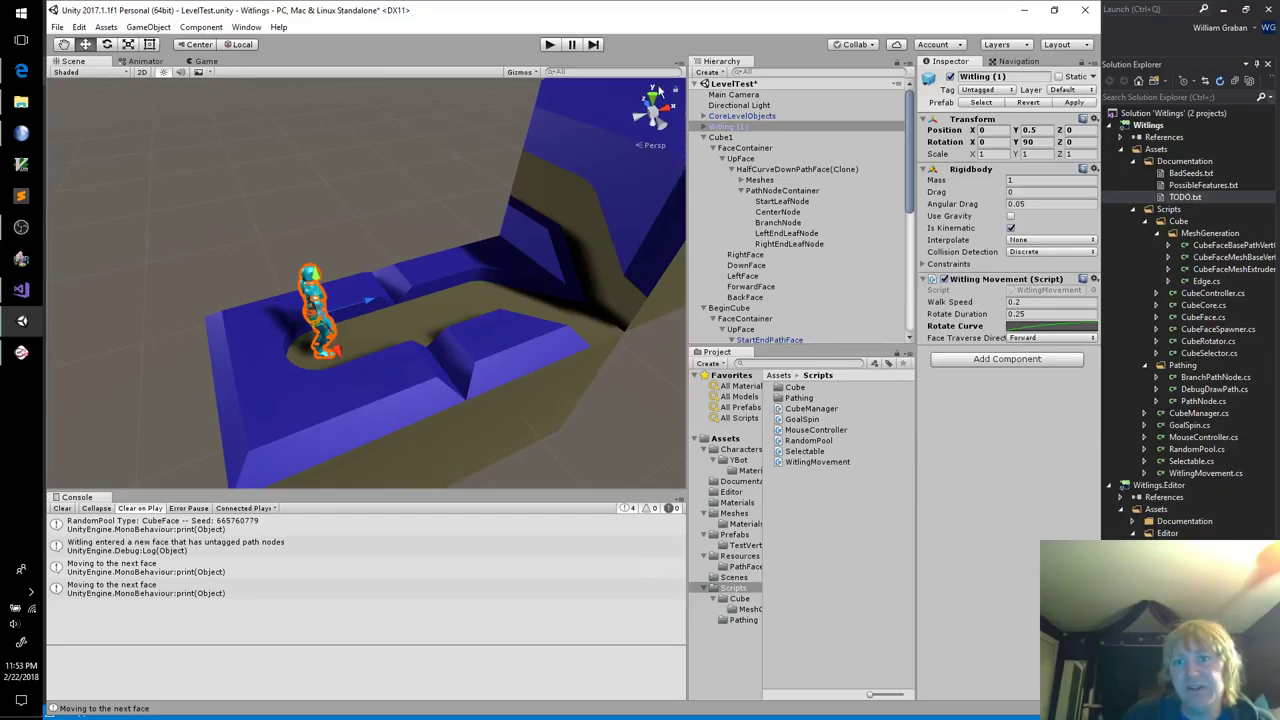
pyautogui.click(549, 45)
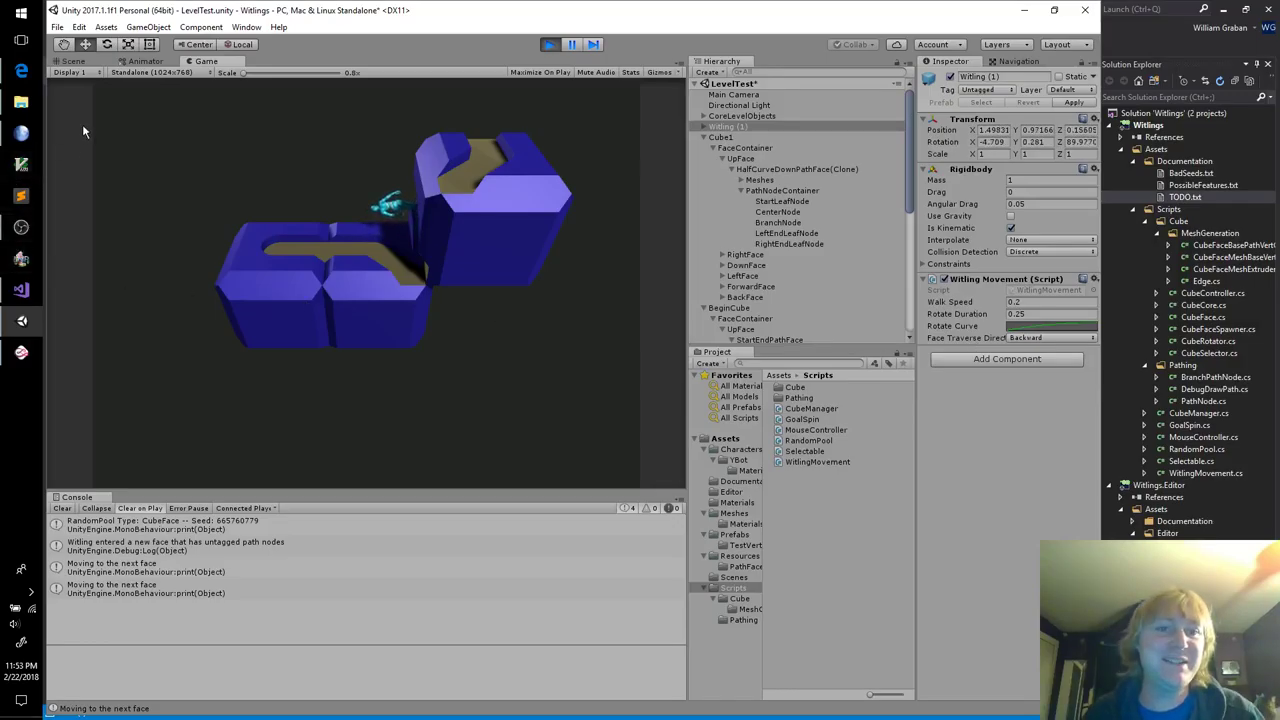
pyautogui.click(549, 44)
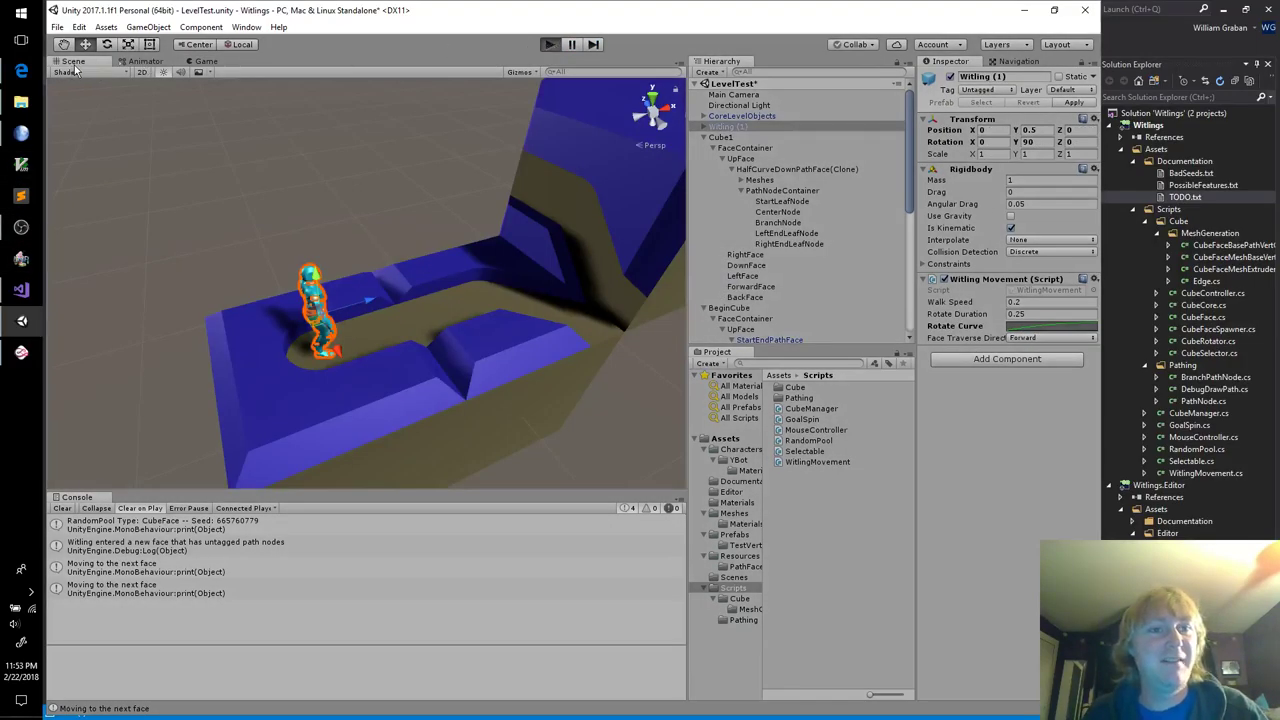
pyautogui.hotkey('ctrl', 'p')
pyautogui.click(73, 61)
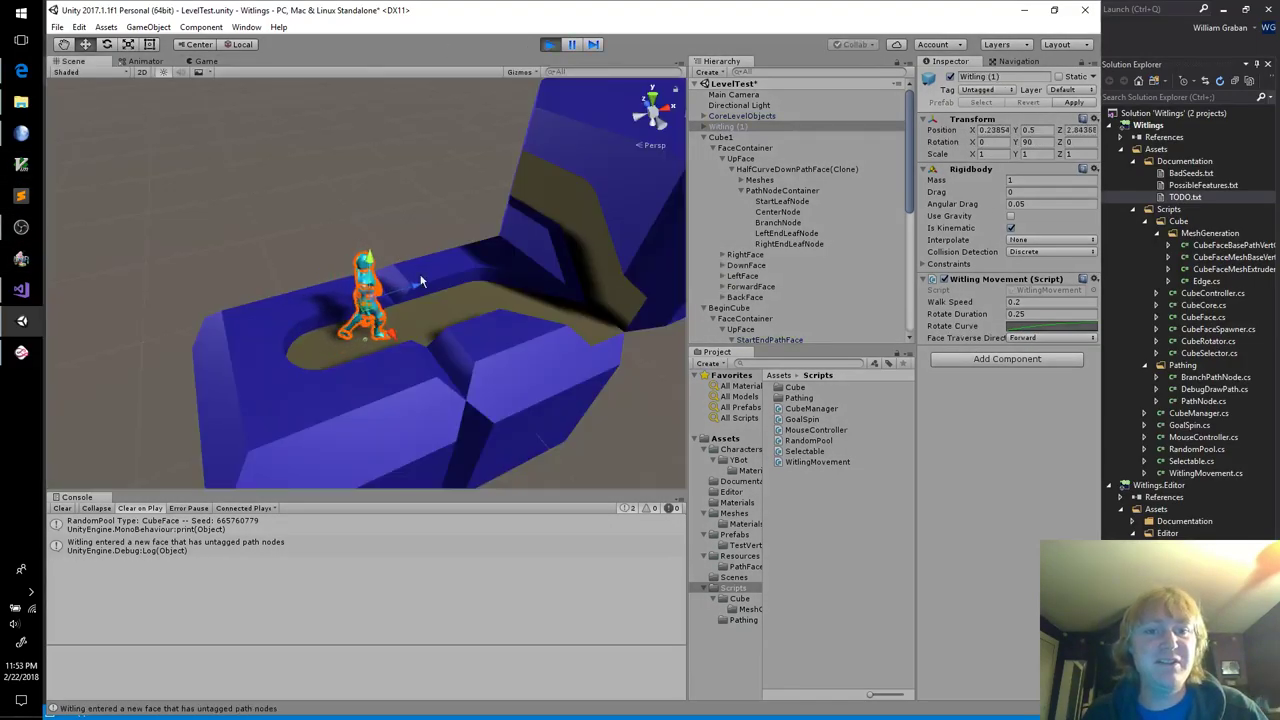
pyautogui.keyDown('alt'); pyautogui.moveTo(425, 287); pyautogui.dragTo(598, 419); pyautogui.keyUp('alt')
pyautogui.click(598, 419)
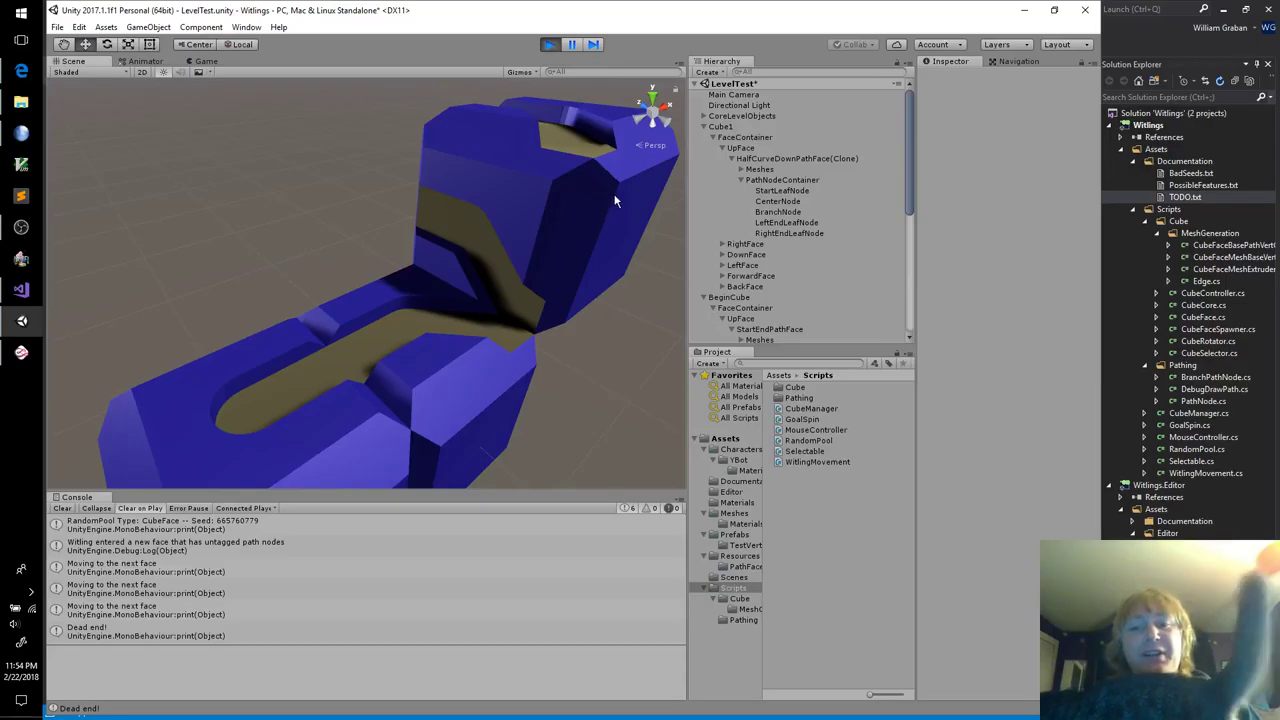
pyautogui.click(549, 48)
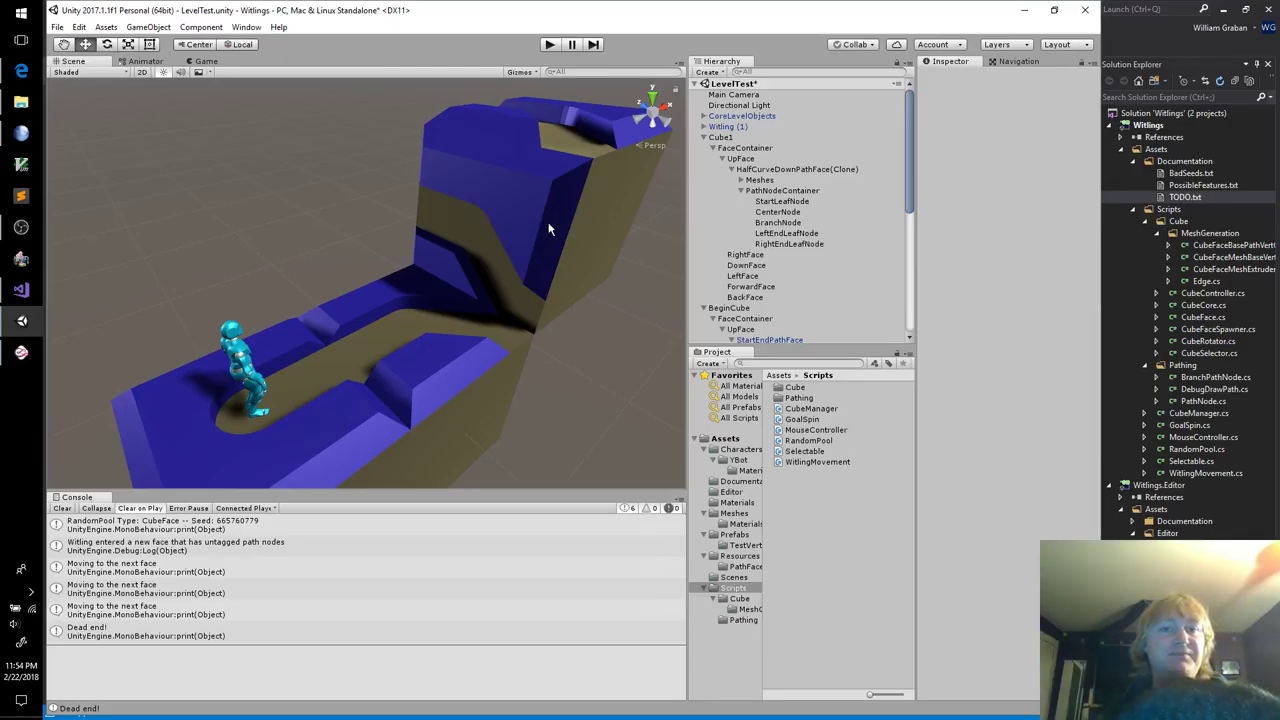
pyautogui.moveTo(596, 462); pyautogui.dragTo(608, 360, button='right')
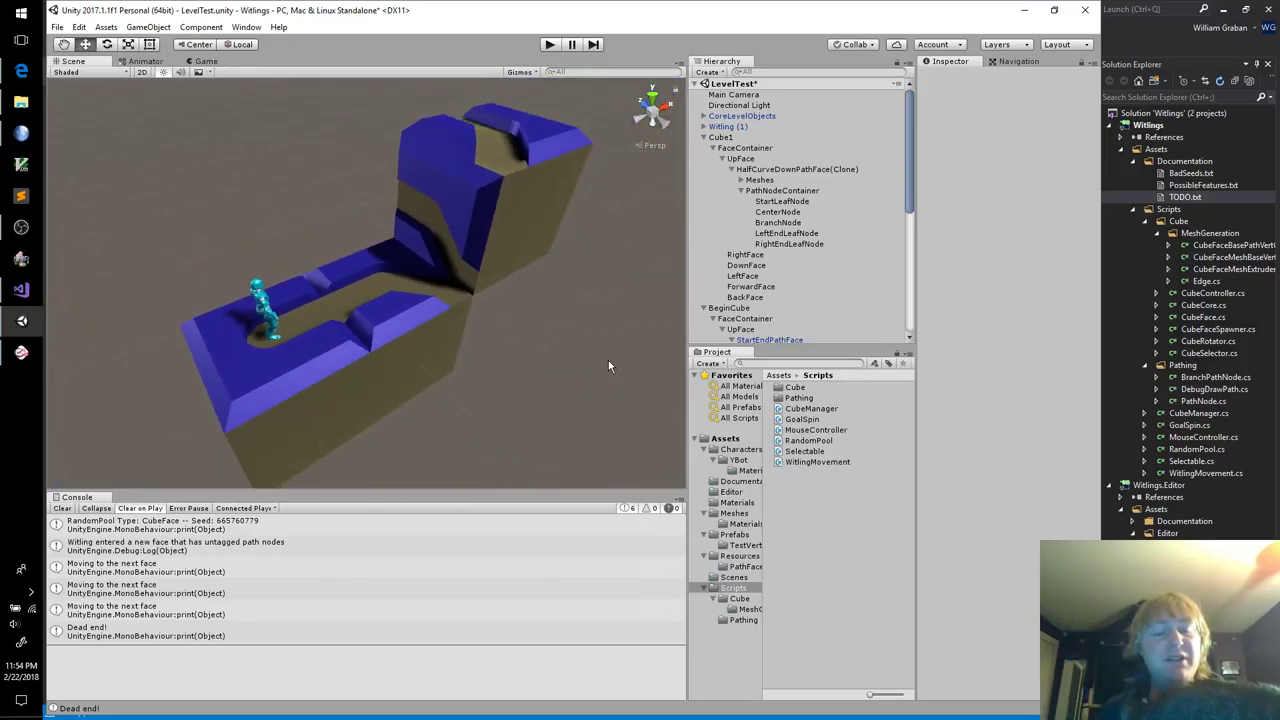
pyautogui.click(467, 280)
# Step: Select the middle, left, Cube1 and tall Cube2 blocks in the Scene view to inspect them
pyautogui.click(459, 325)
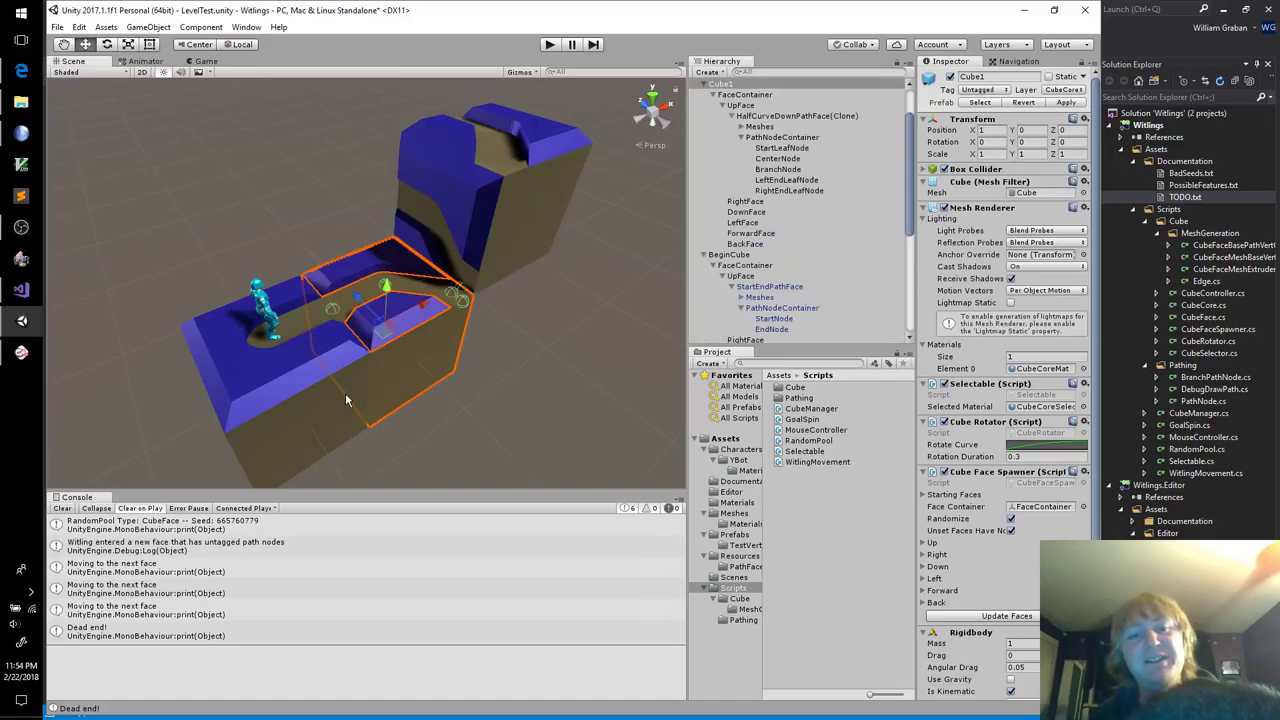
pyautogui.click(345, 392)
pyautogui.click(435, 375)
pyautogui.click(512, 262)
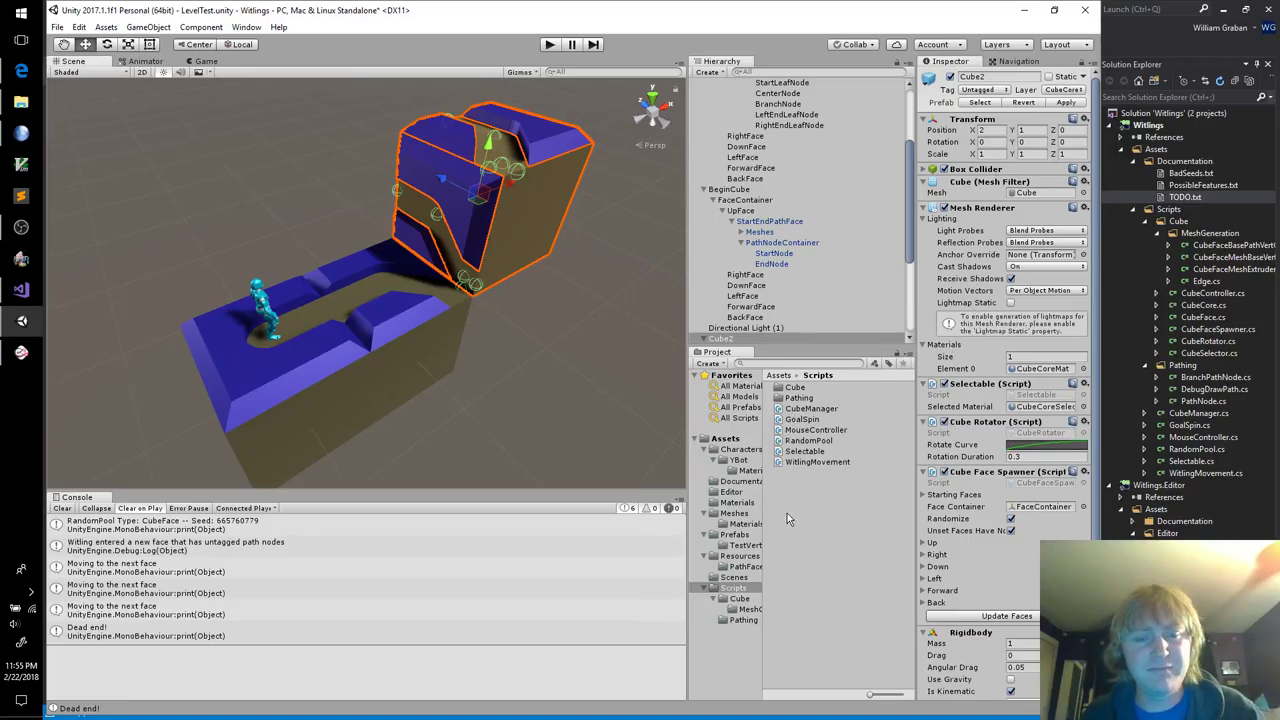
# Step: Open Resources/PathFaces, then place HalfCurveUpPathFace in the scene twice, deleting it each time
pyautogui.click(748, 546)
pyautogui.click(740, 567)
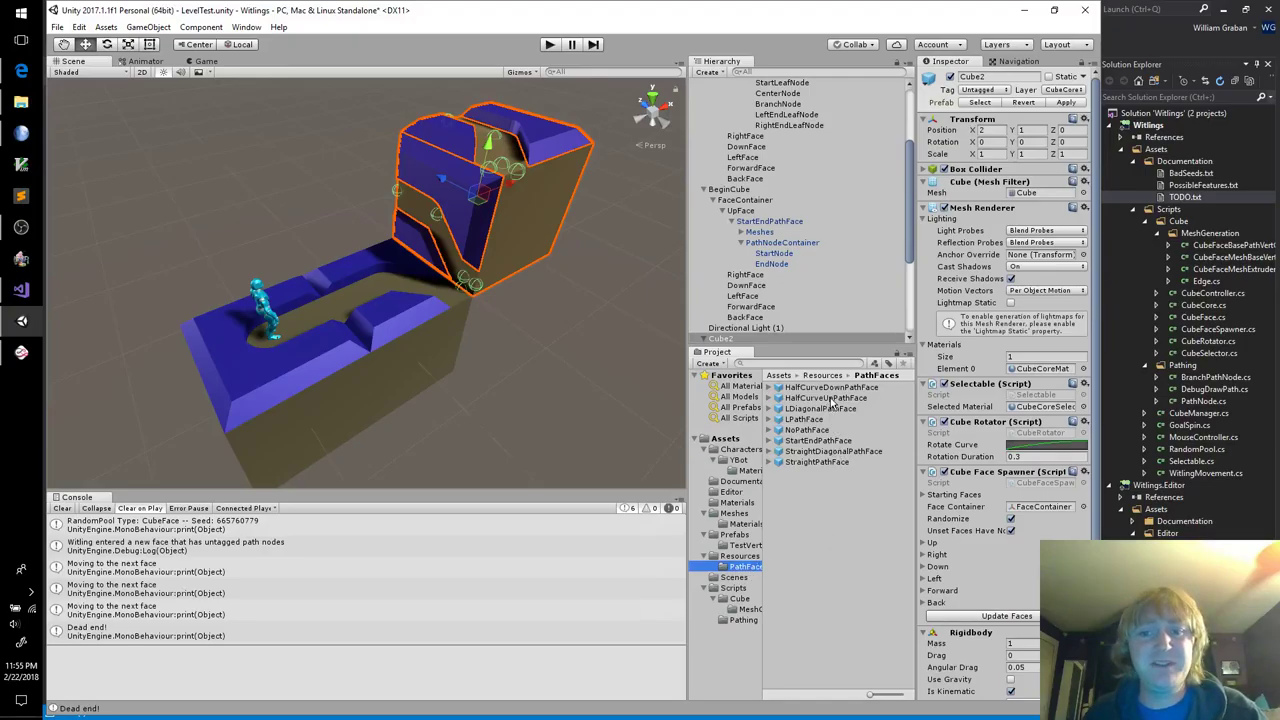
pyautogui.moveTo(832, 400); pyautogui.dragTo(567, 400)
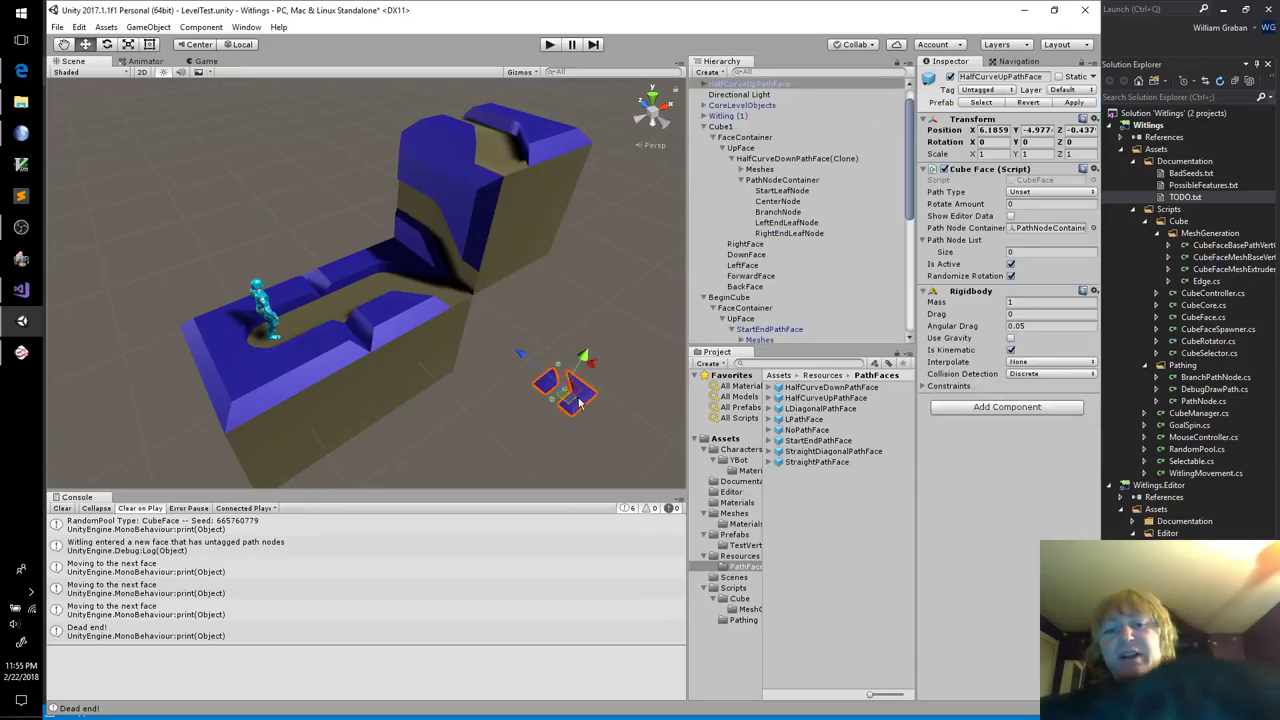
pyautogui.press('Delete')
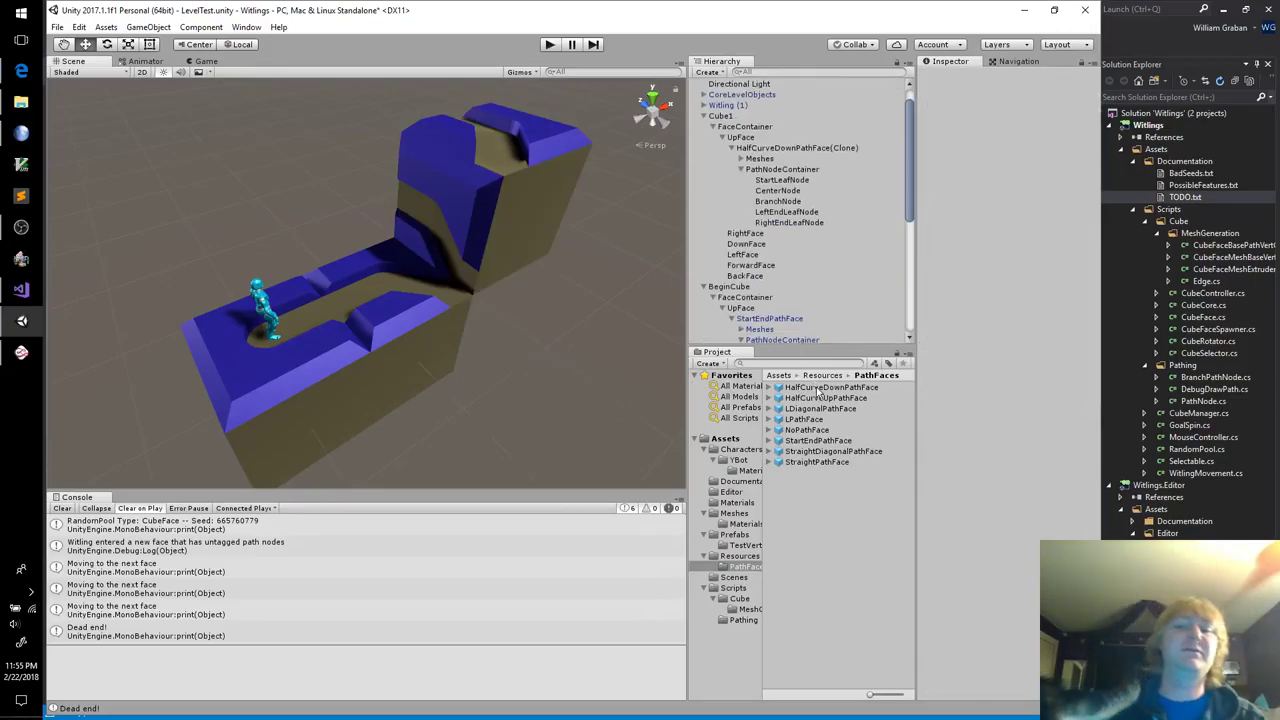
pyautogui.moveTo(836, 400); pyautogui.dragTo(605, 360)
pyautogui.press('Delete')
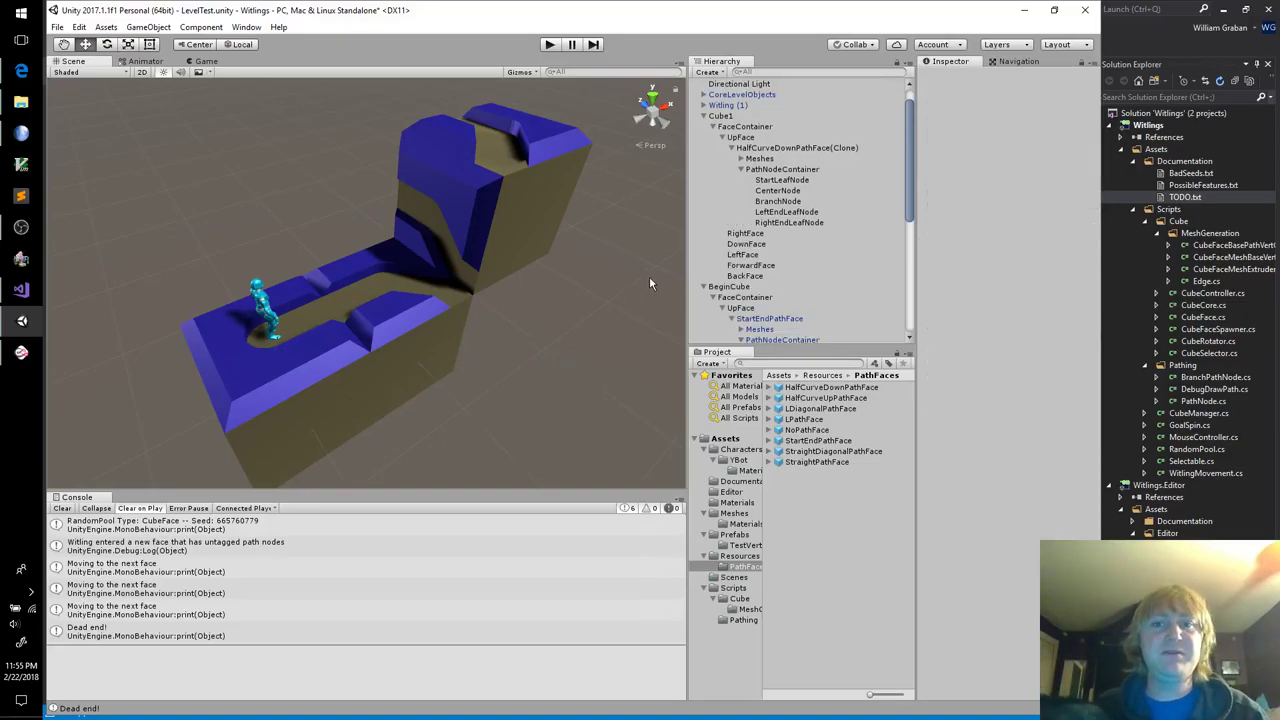
pyautogui.click(721, 72)
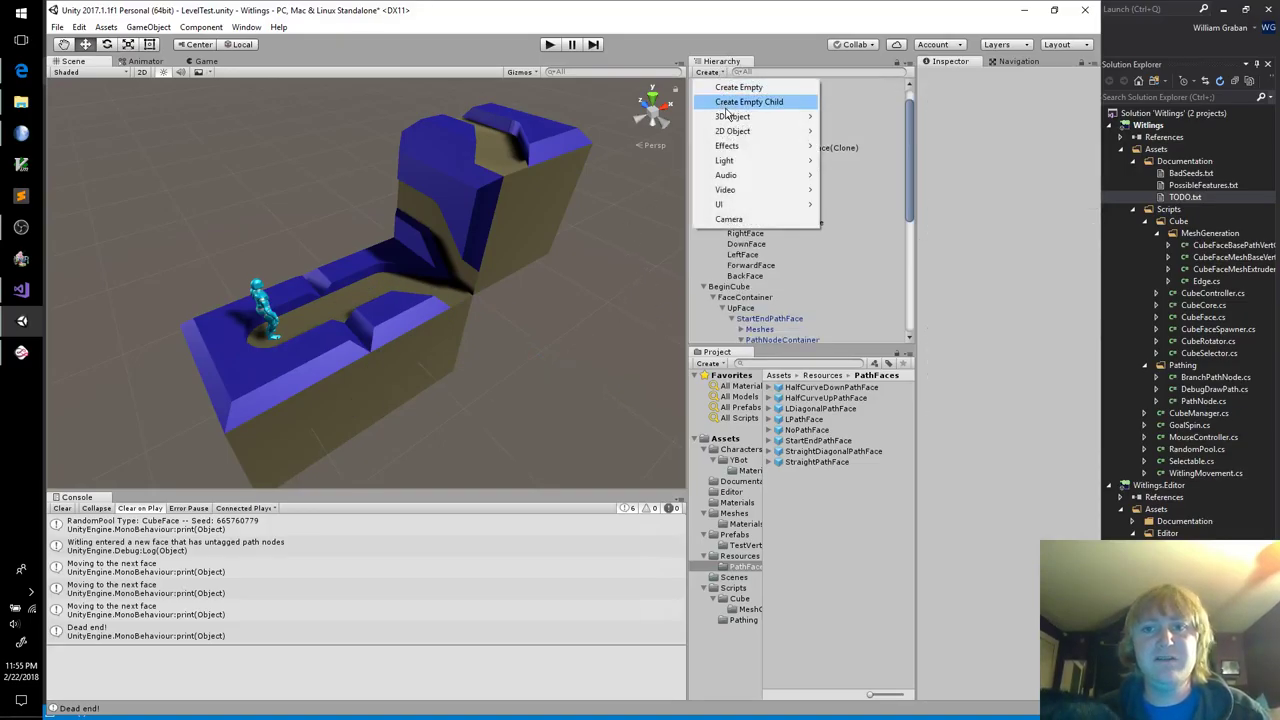
# Step: Add a ground Plane beneath the level and place a HalfCurveUpPathFace piece on it
pyautogui.moveTo(732, 117)
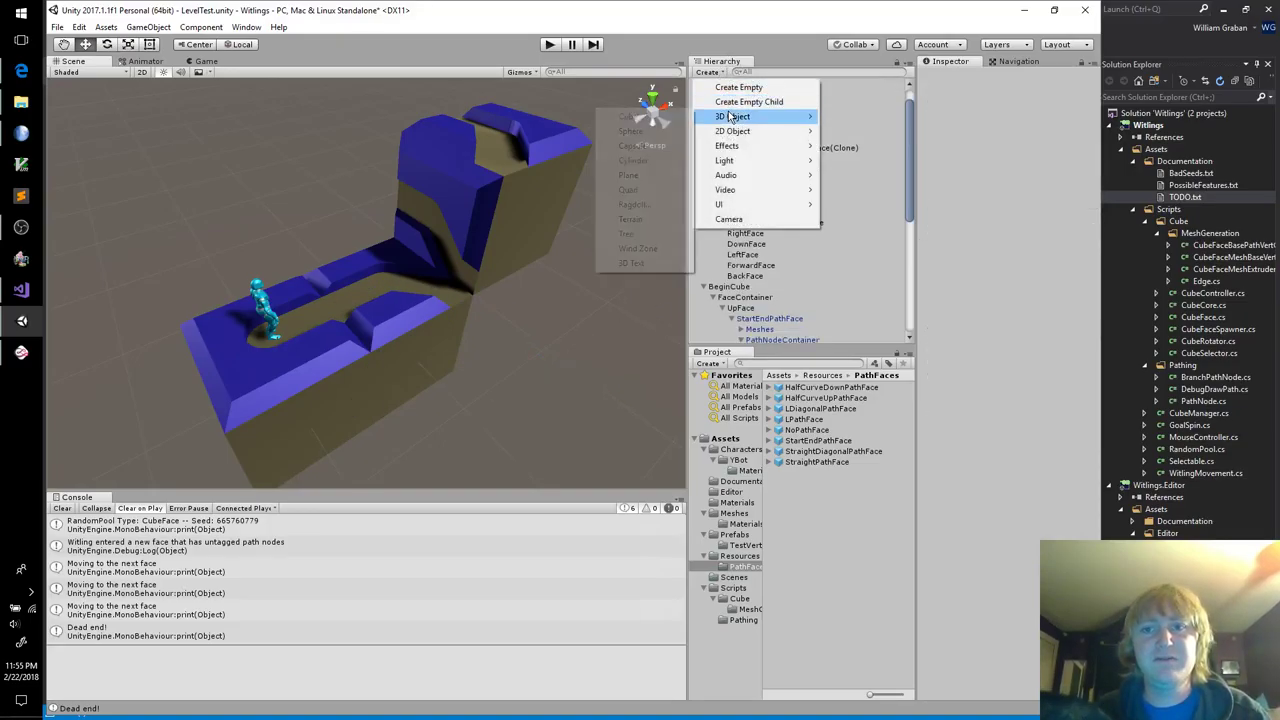
pyautogui.click(630, 175)
pyautogui.moveTo(367, 243); pyautogui.dragTo(580, 331)
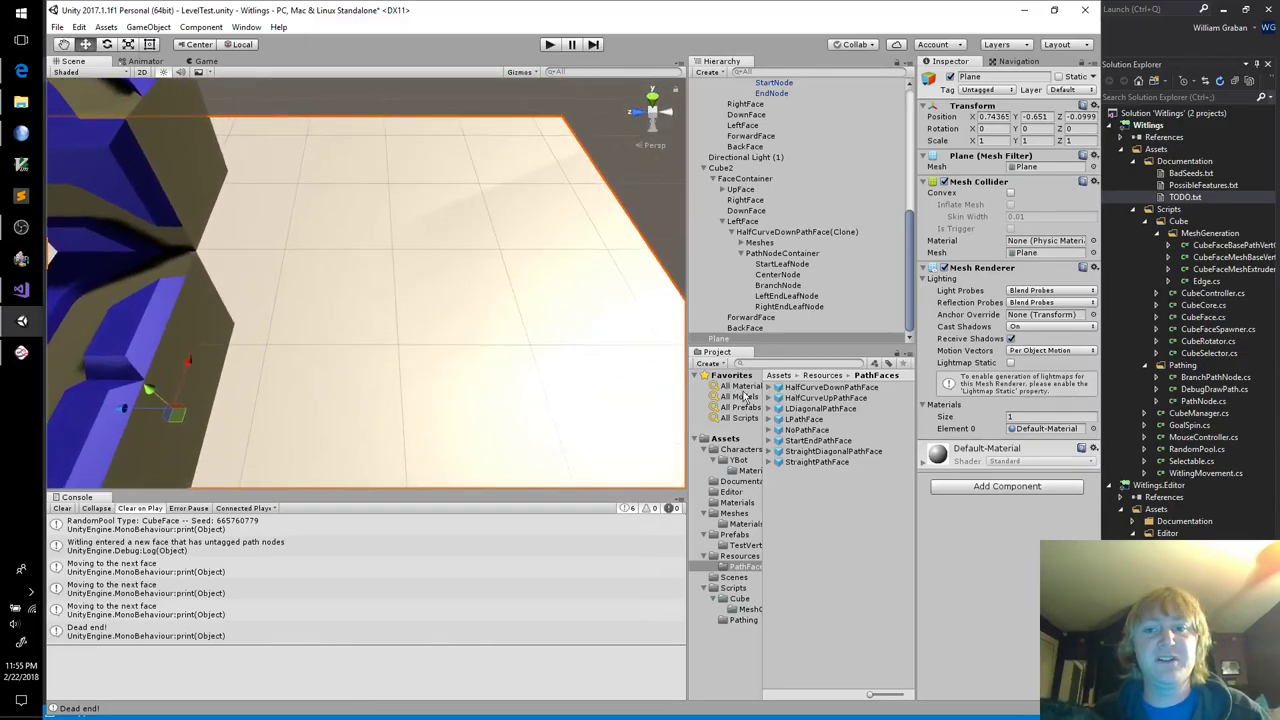
pyautogui.moveTo(838, 400); pyautogui.dragTo(420, 325)
pyautogui.keyDown('alt'); pyautogui.moveTo(517, 328); pyautogui.dragTo(569, 316); pyautogui.keyUp('alt')
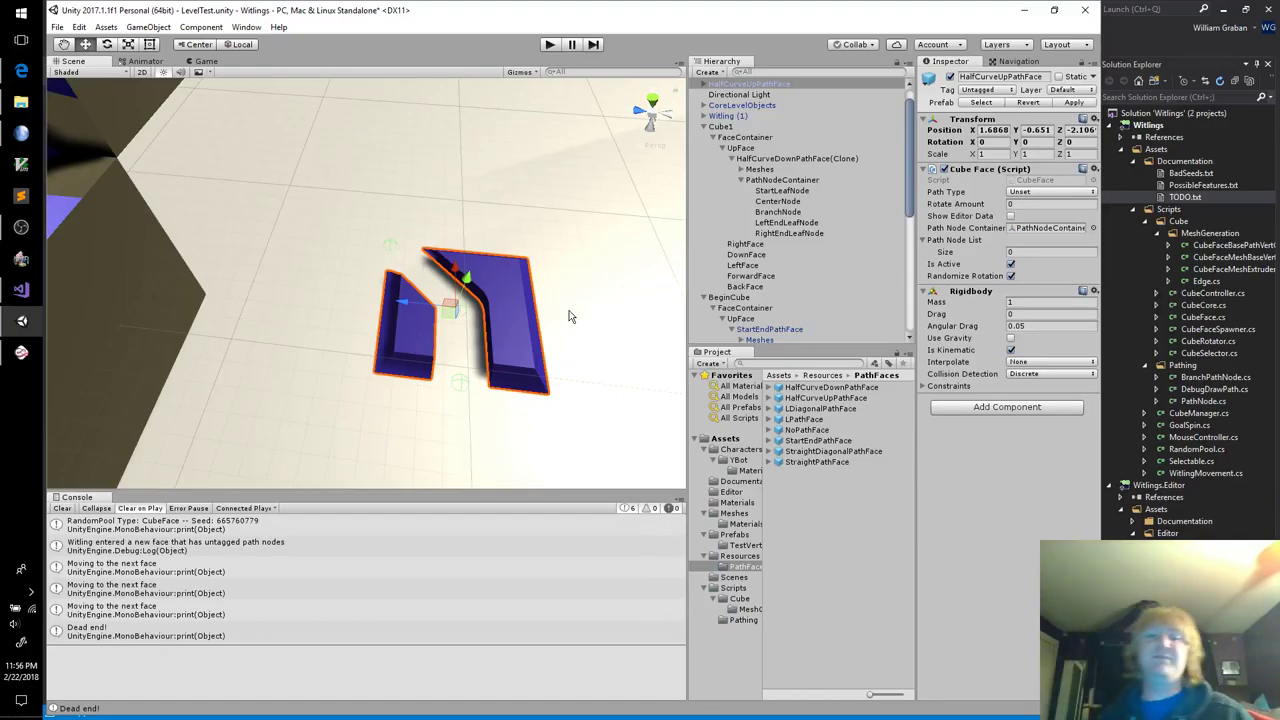
pyautogui.click(592, 312)
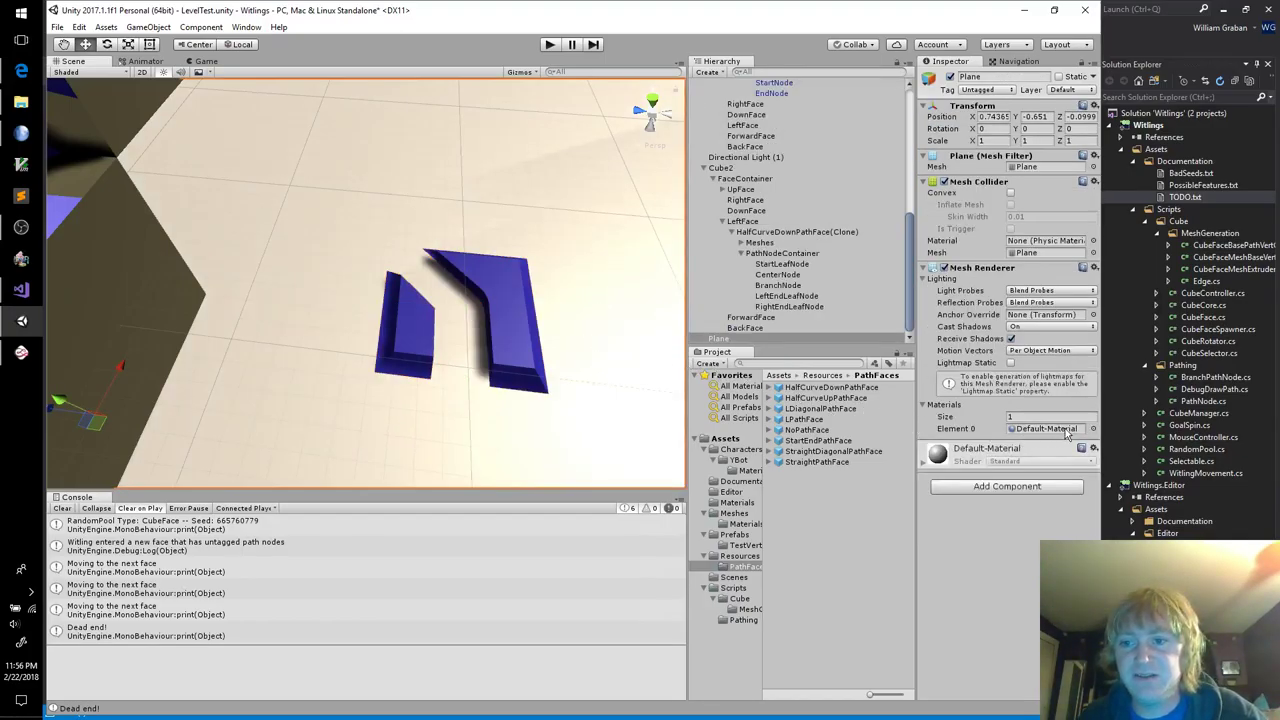
# Step: Try several materials on the Plane, including DebugPathMat and CubeCoreSelected, then settle on CubeCoreMat
pyautogui.click(1093, 429)
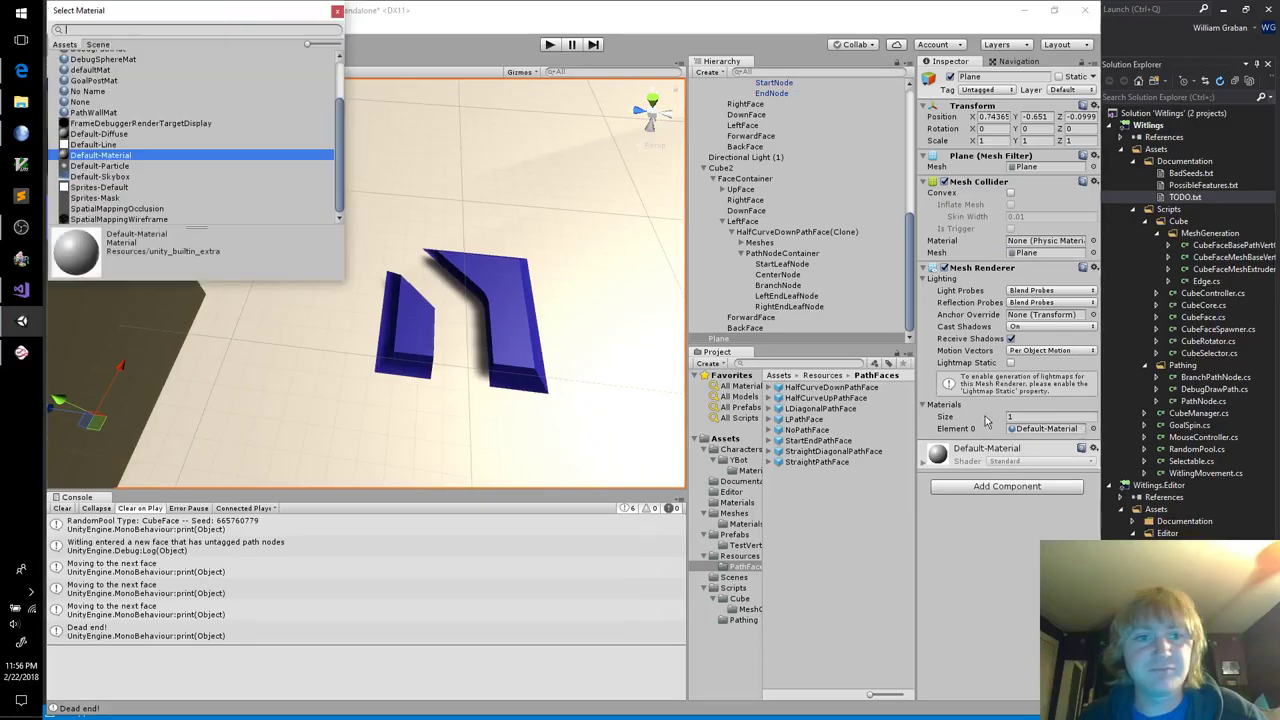
pyautogui.click(100, 91)
pyautogui.click(102, 102)
pyautogui.click(110, 81)
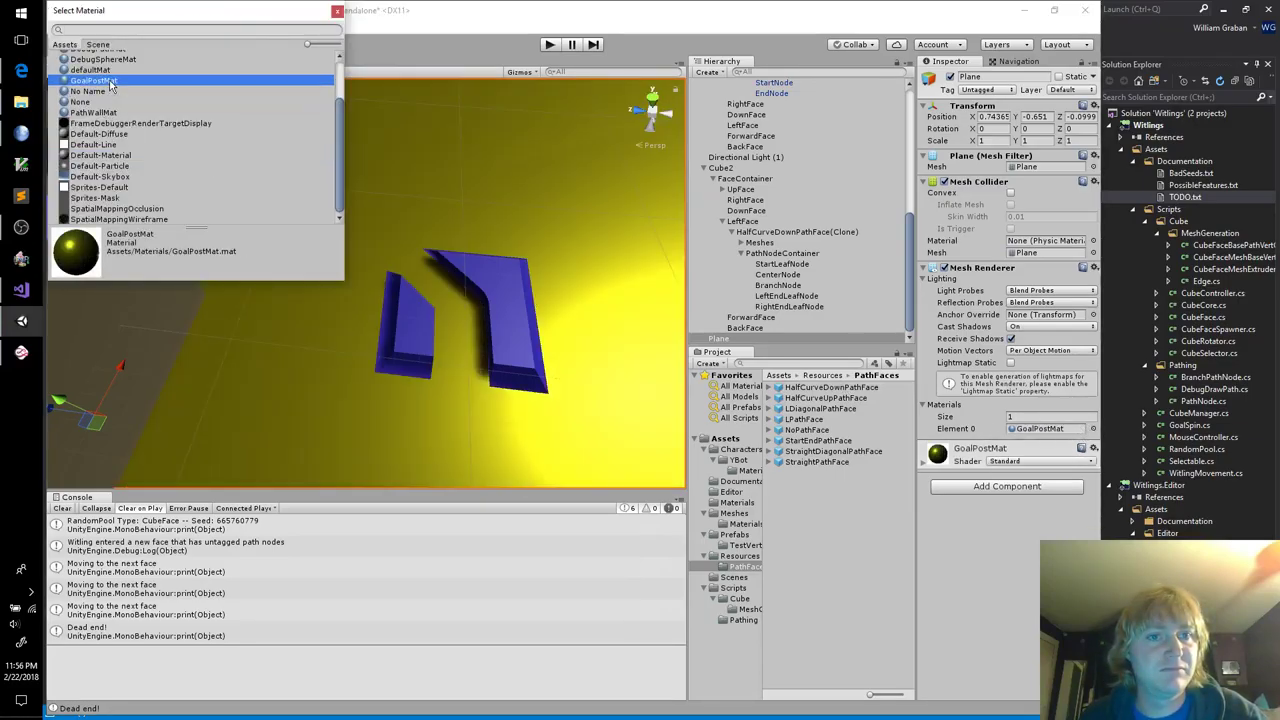
pyautogui.click(110, 71)
pyautogui.click(122, 60)
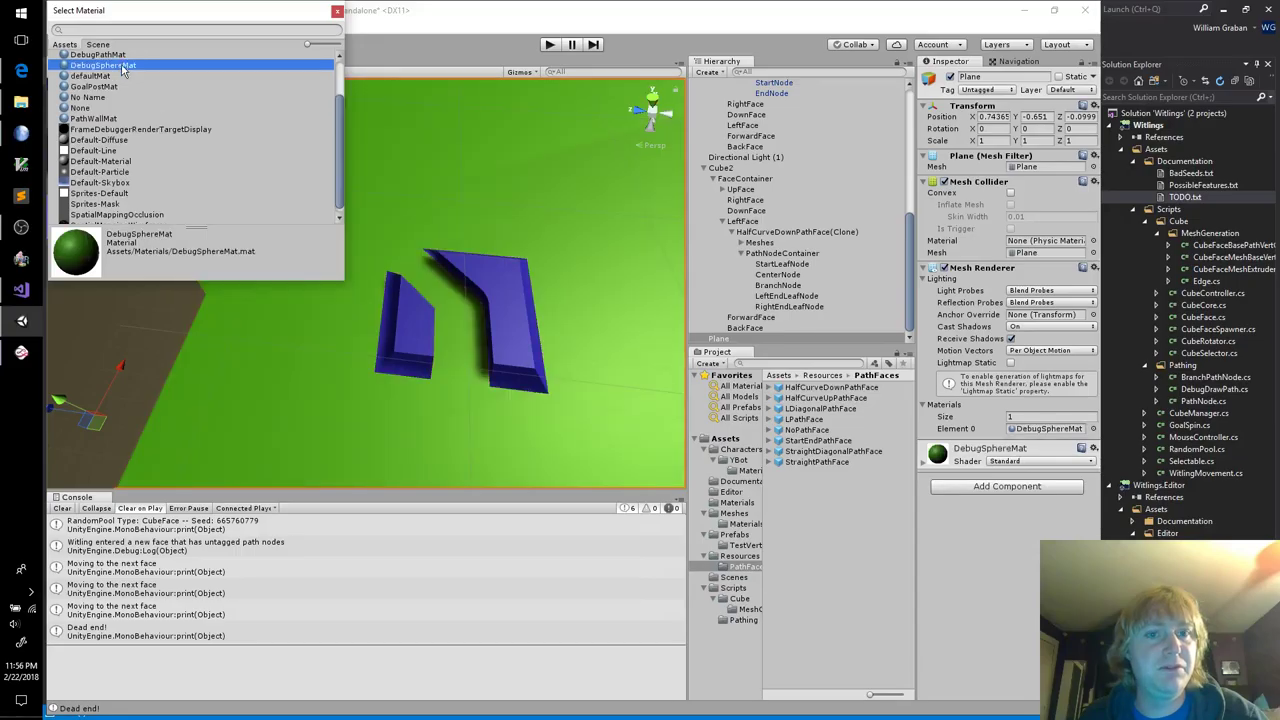
pyautogui.click(116, 55)
pyautogui.scroll(2, 120, 105)
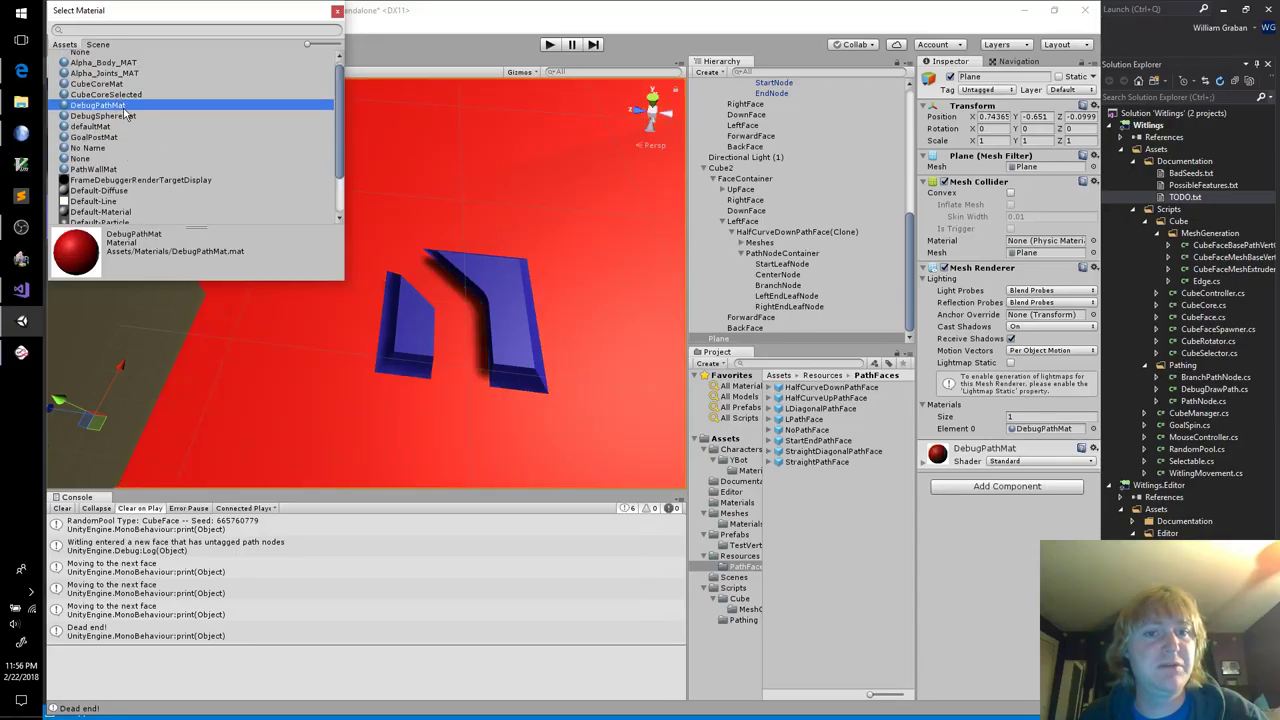
pyautogui.click(116, 98)
pyautogui.click(120, 88)
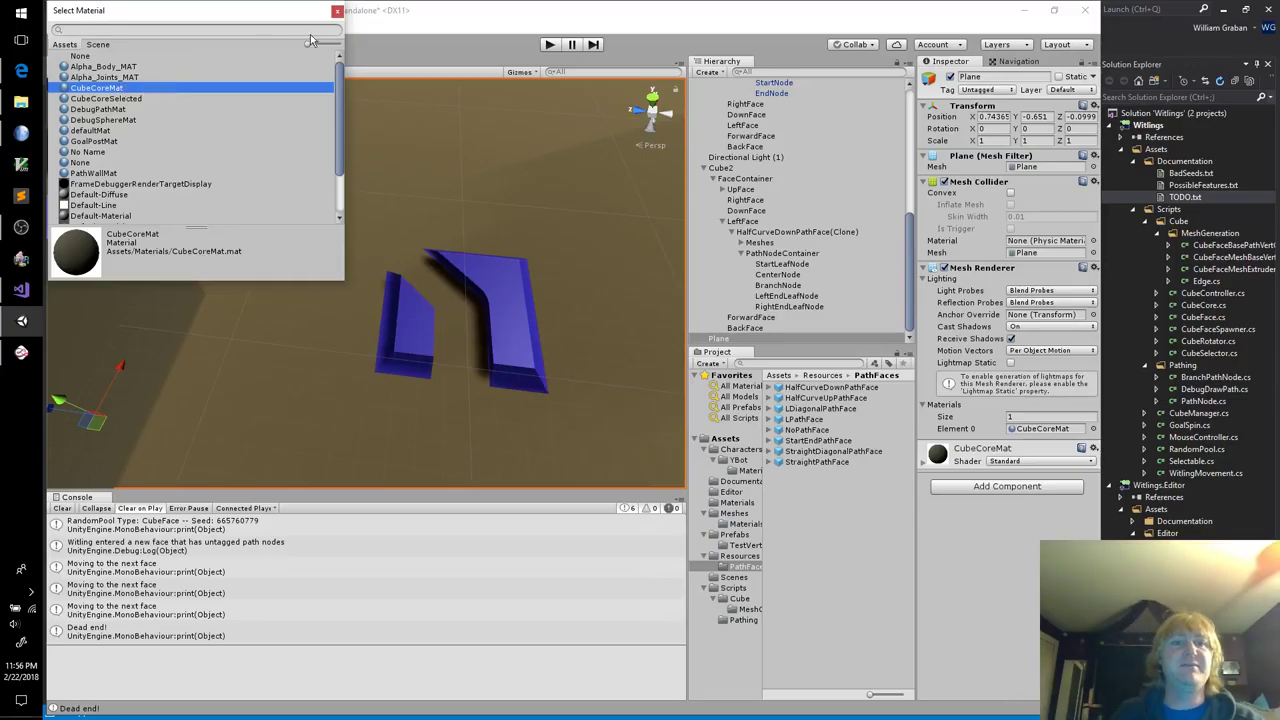
pyautogui.click(337, 12)
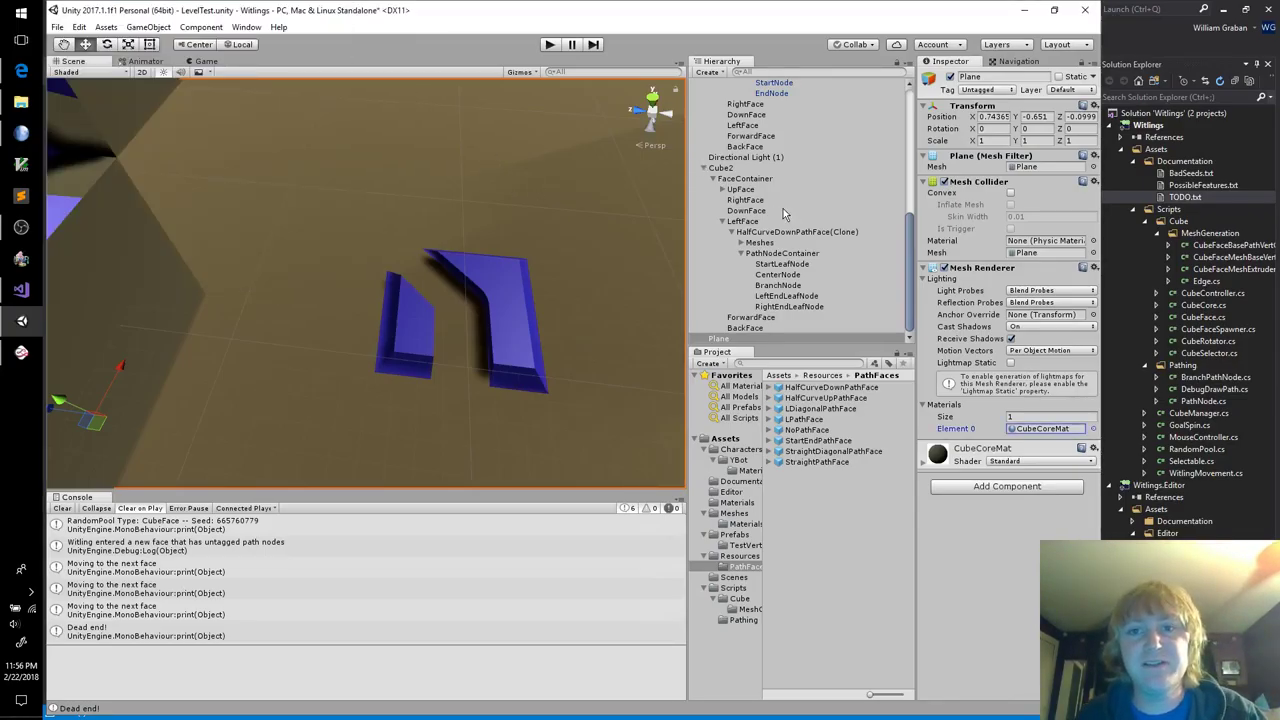
pyautogui.click(704, 168)
pyautogui.click(712, 178)
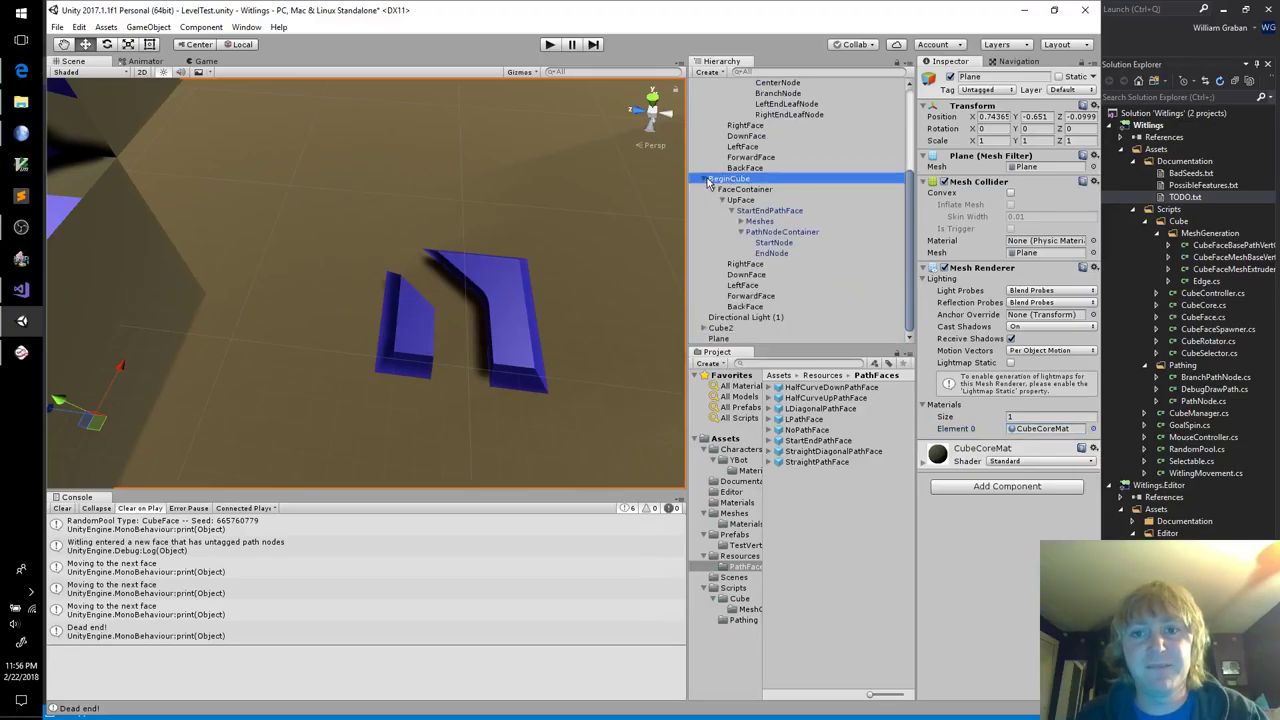
# Step: Expand HalfCurveUpPathFace's PathNodeContainer and rename its first Node to StartPathNode
pyautogui.click(703, 178)
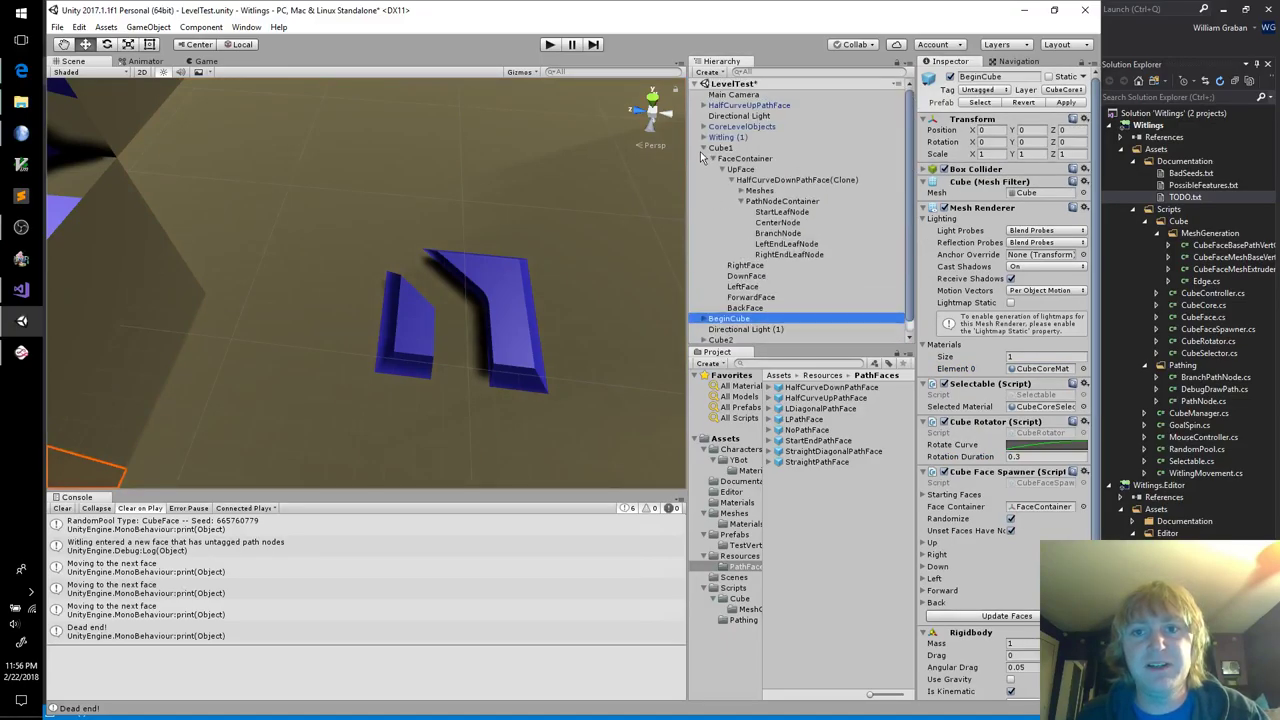
pyautogui.click(704, 148)
pyautogui.click(750, 106)
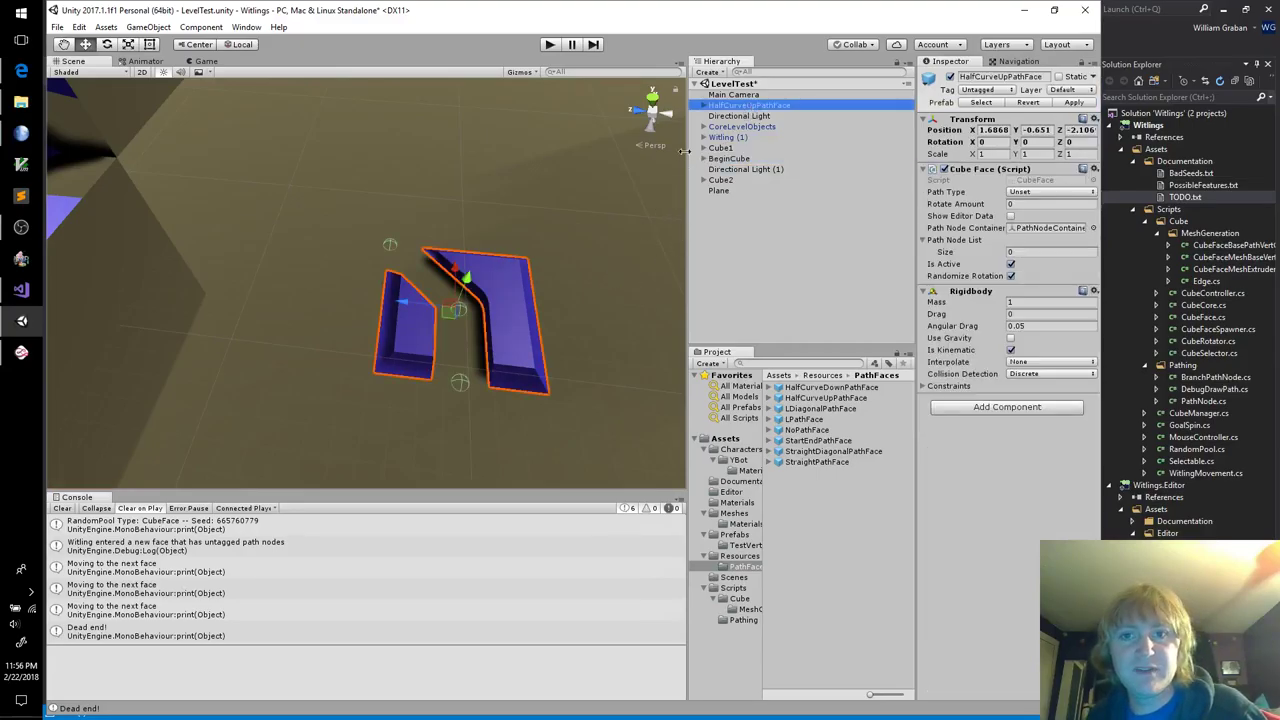
pyautogui.click(703, 105)
pyautogui.click(712, 126)
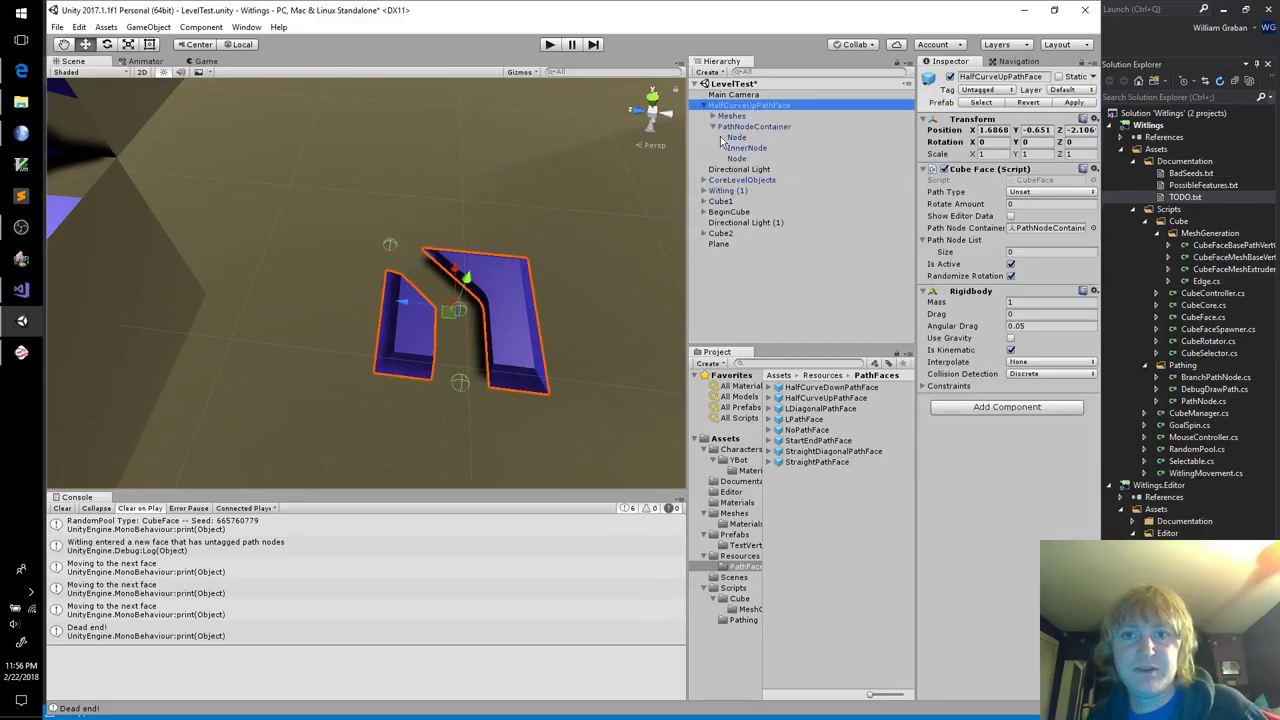
pyautogui.click(895, 137)
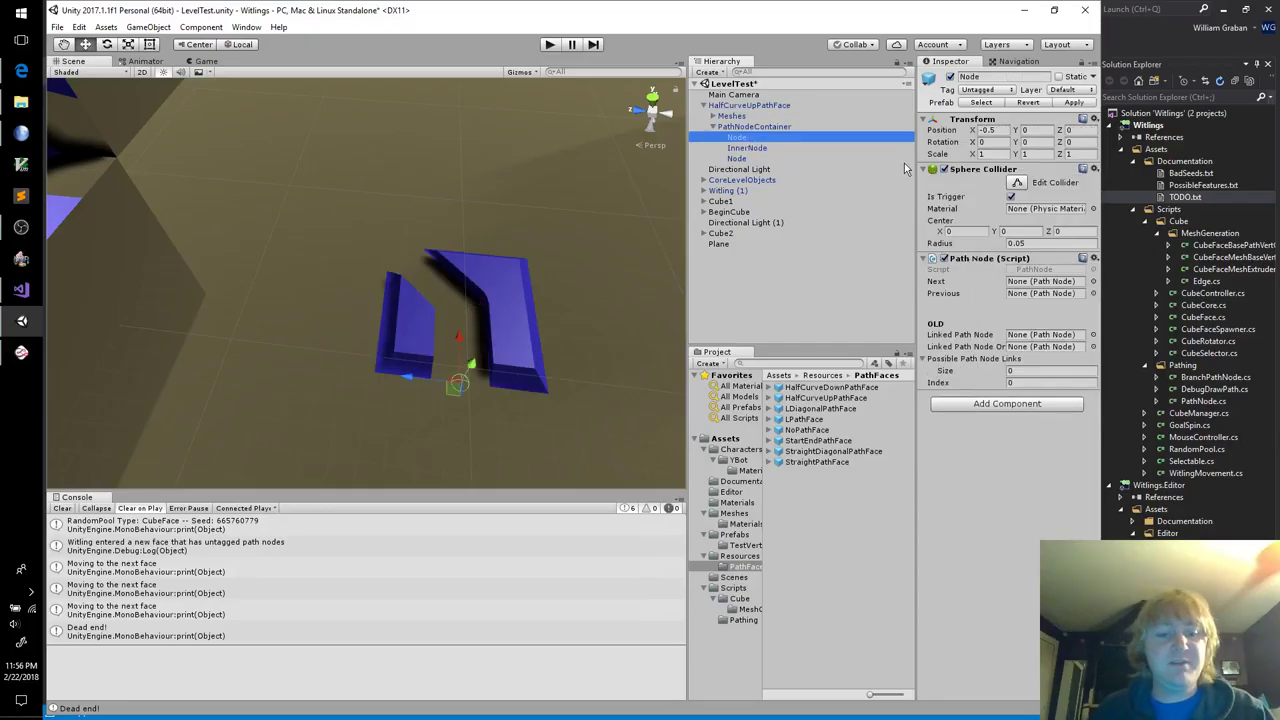
pyautogui.press('F2')
pyautogui.write('Sta')
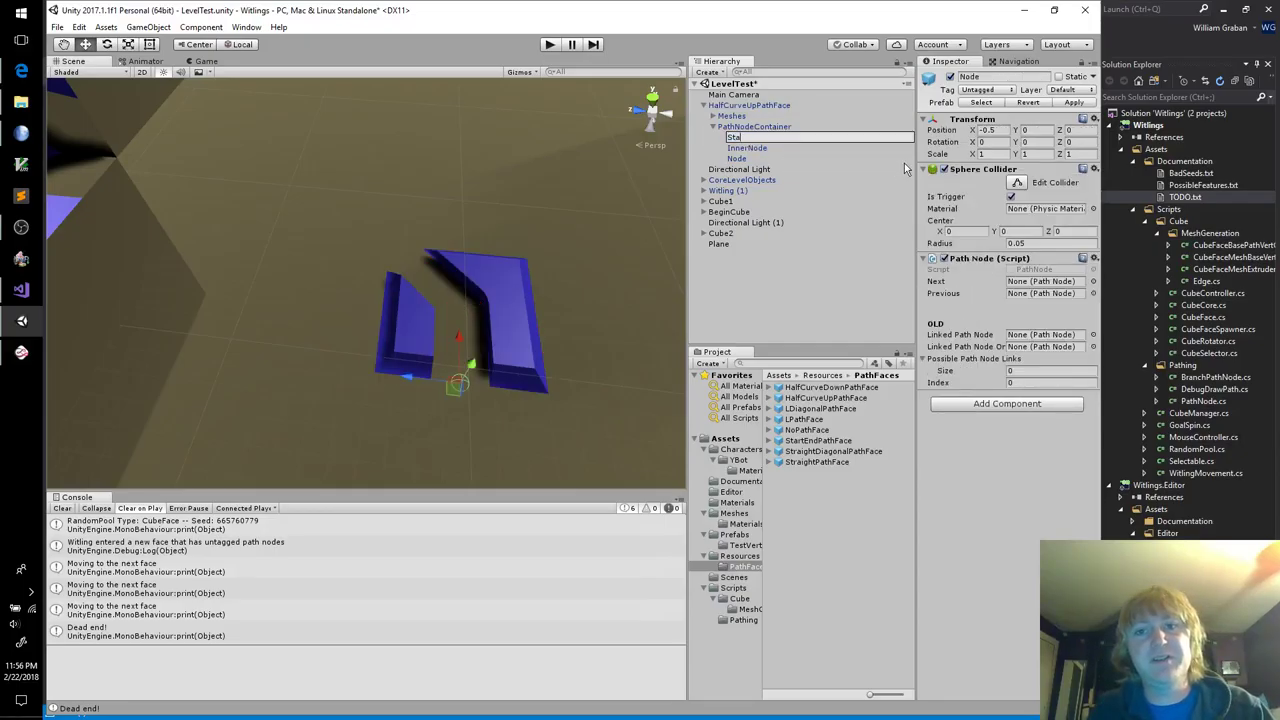
pyautogui.write('rtPathNode')
pyautogui.press('Return')
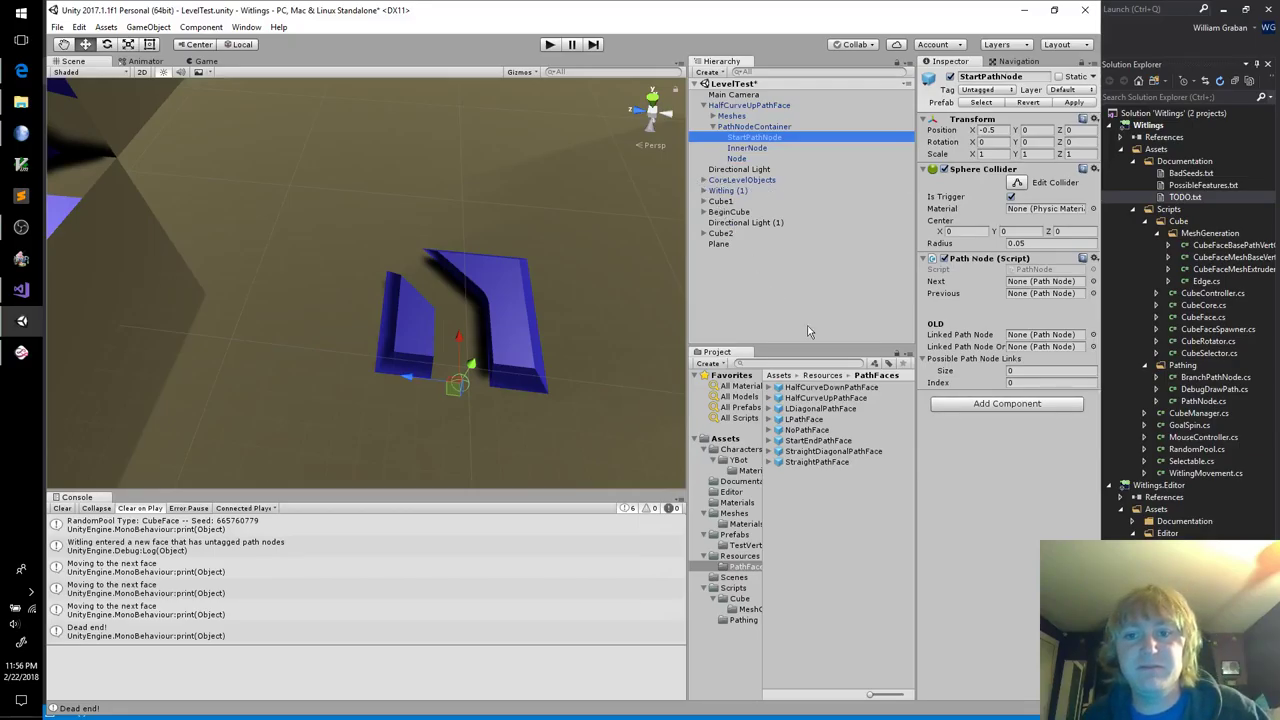
# Step: Add a HalfCurveDownPathFace instance and lower it beside the up face
pyautogui.moveTo(820, 388); pyautogui.dragTo(741, 299)
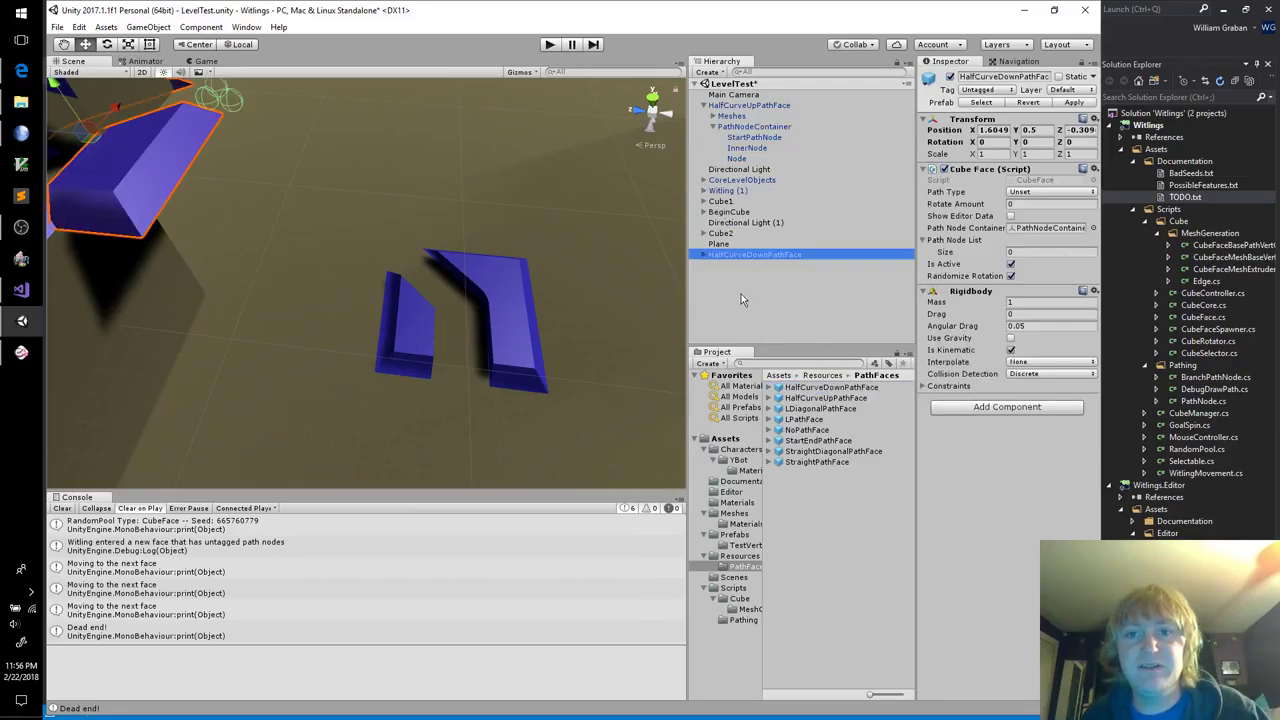
pyautogui.click(60, 132)
pyautogui.click(149, 170)
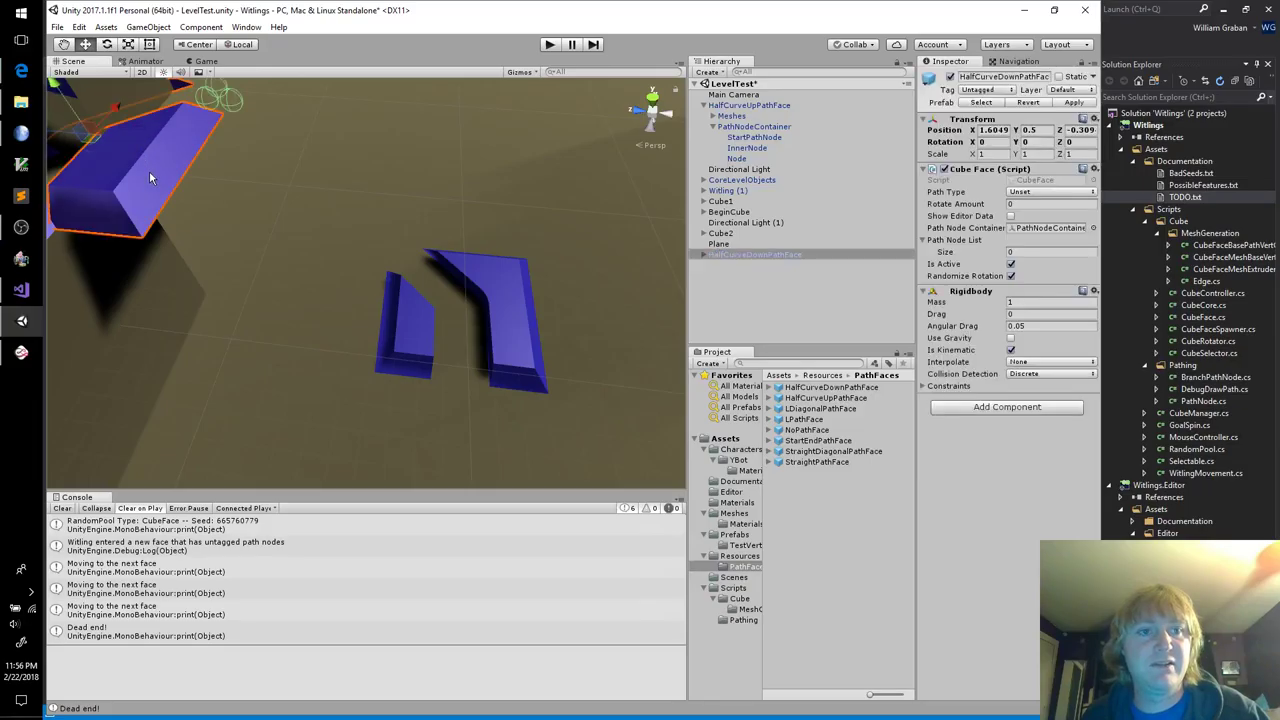
pyautogui.press('f')
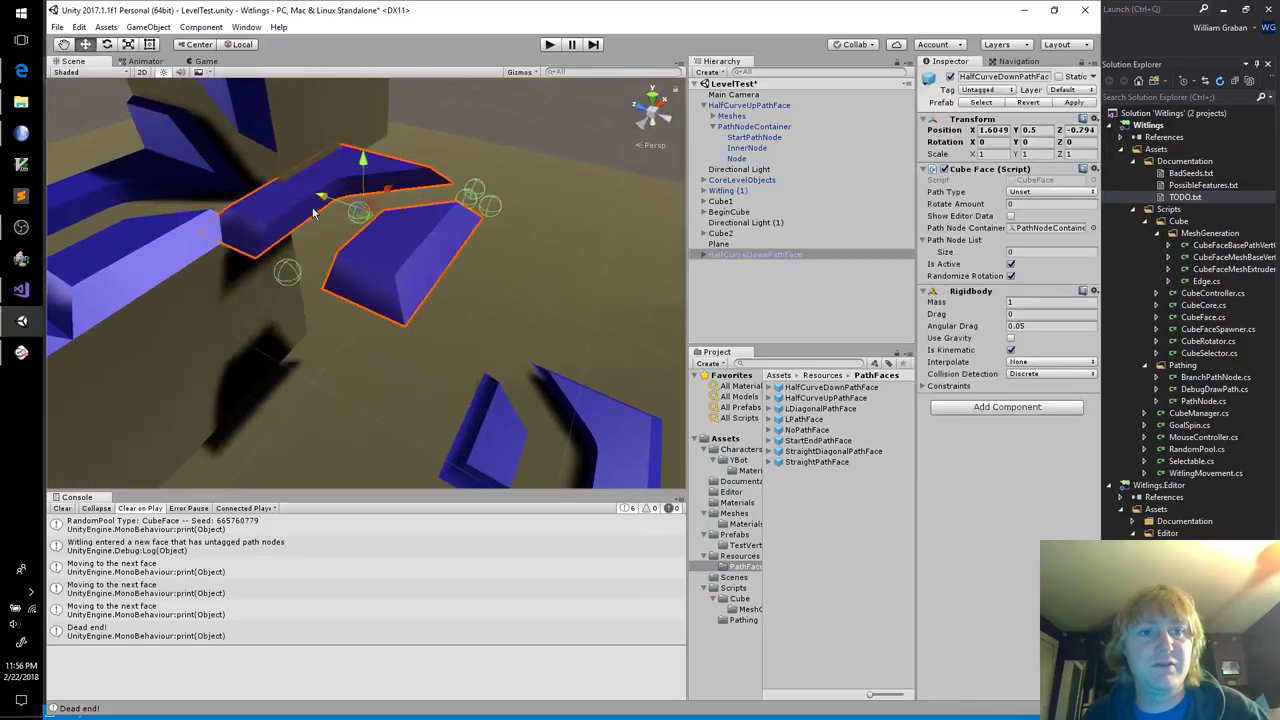
pyautogui.moveTo(313, 212); pyautogui.dragTo(396, 340)
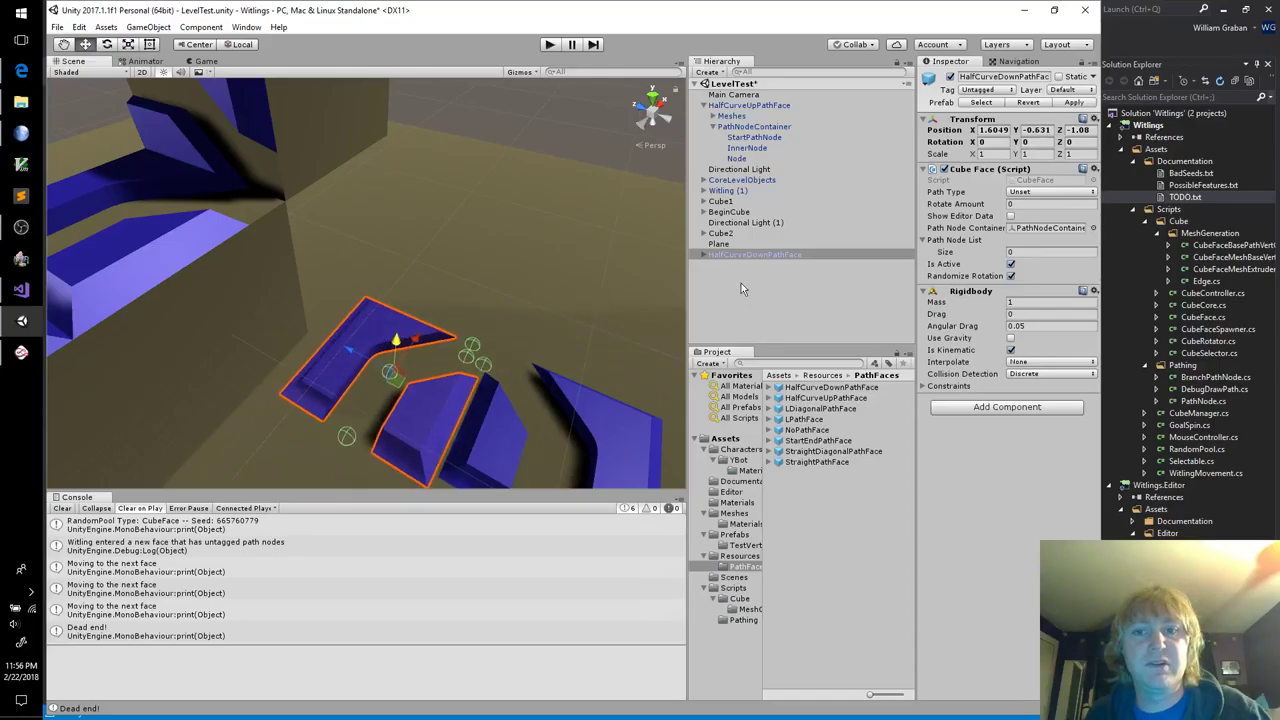
# Step: Reveal the down face's leaf nodes, then rename the up face's StartPathNode to StartLeafNode
pyautogui.click(703, 254)
pyautogui.click(718, 276)
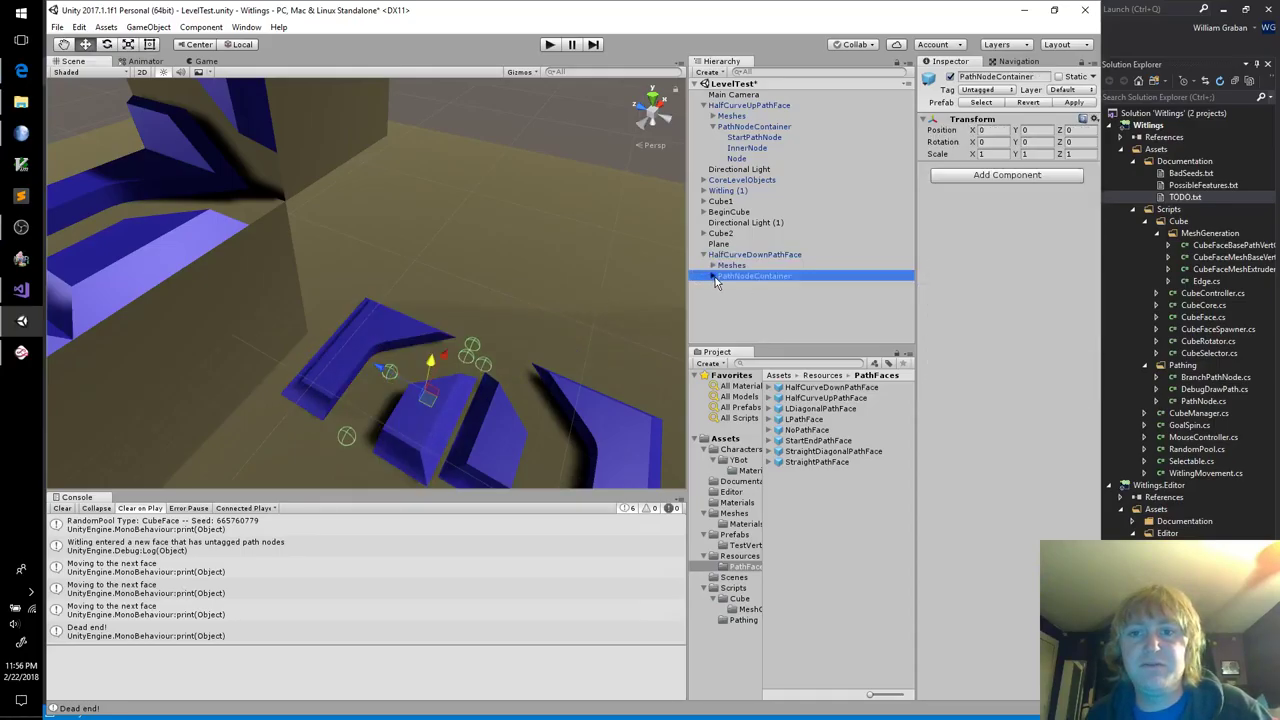
pyautogui.click(713, 276)
pyautogui.keyDown('alt'); pyautogui.moveTo(655, 290); pyautogui.dragTo(590, 310); pyautogui.keyUp('alt')
pyautogui.click(545, 318)
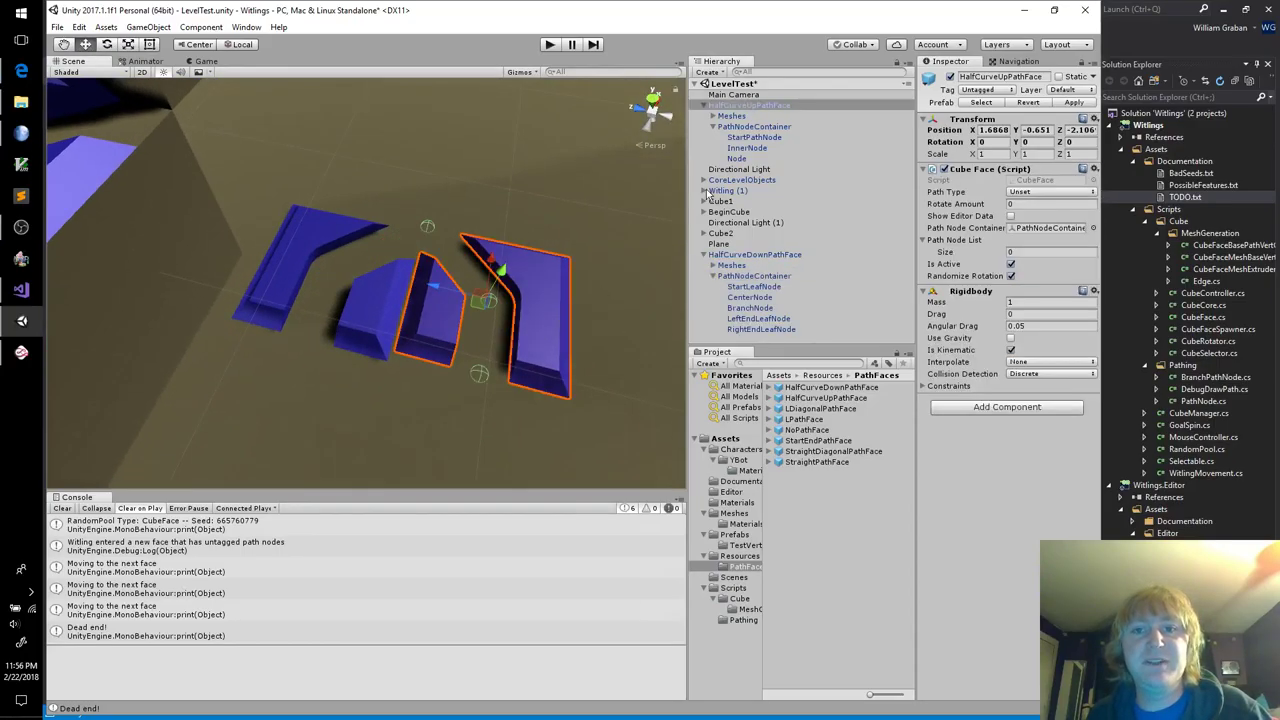
pyautogui.click(772, 140)
pyautogui.click(770, 140)
pyautogui.write('StartLeafNode')
# Step: Confirm the StartLeafNode name and tag it StartPathNode
pyautogui.press('Return')
pyautogui.click(768, 147)
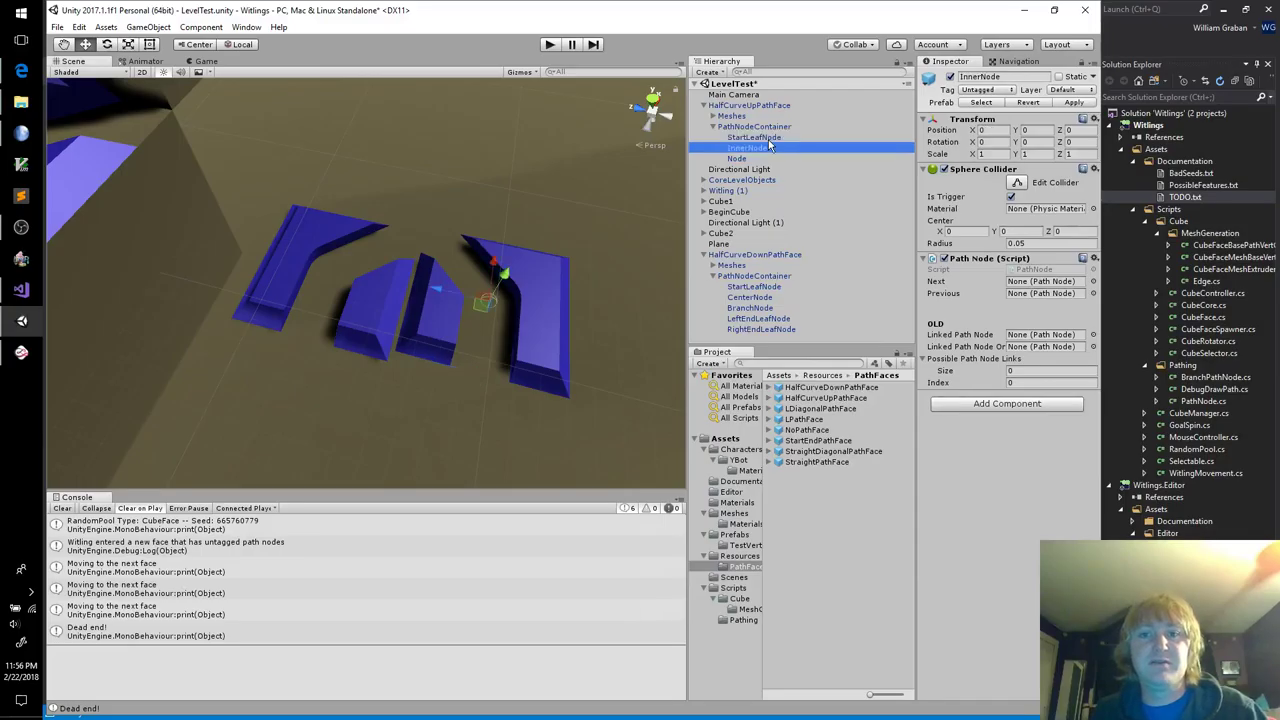
pyautogui.click(769, 137)
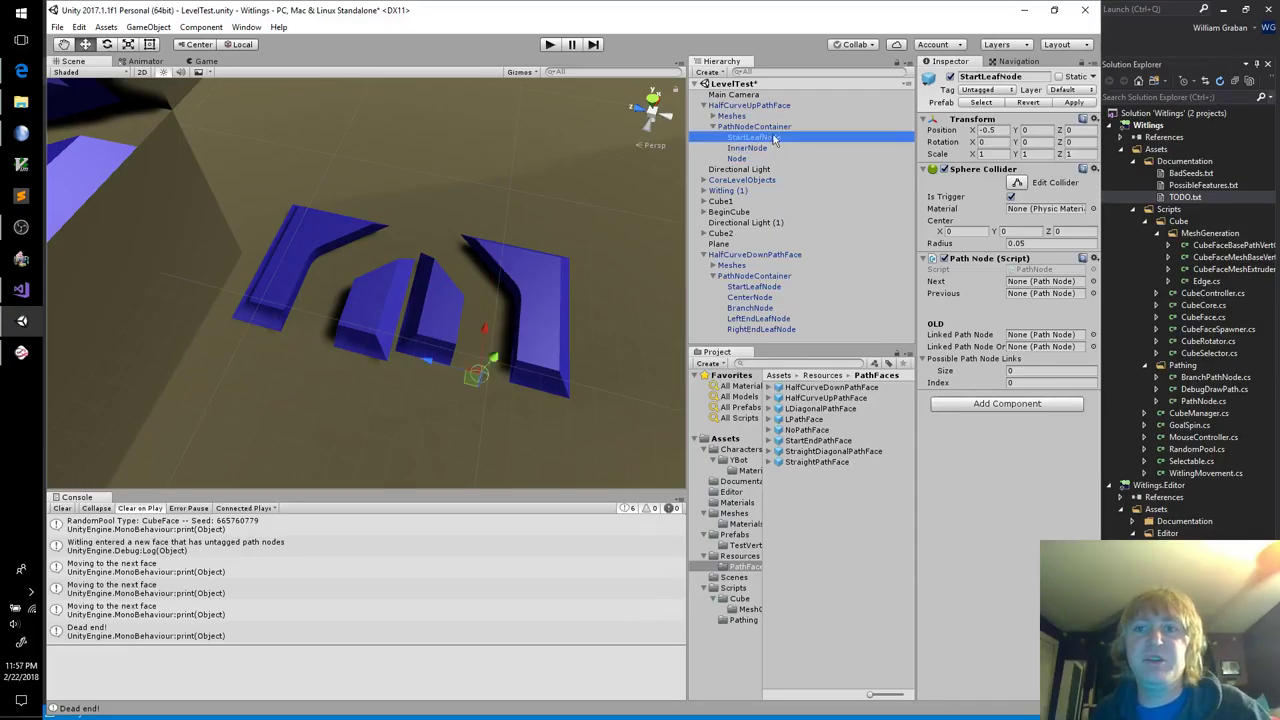
pyautogui.click(990, 90)
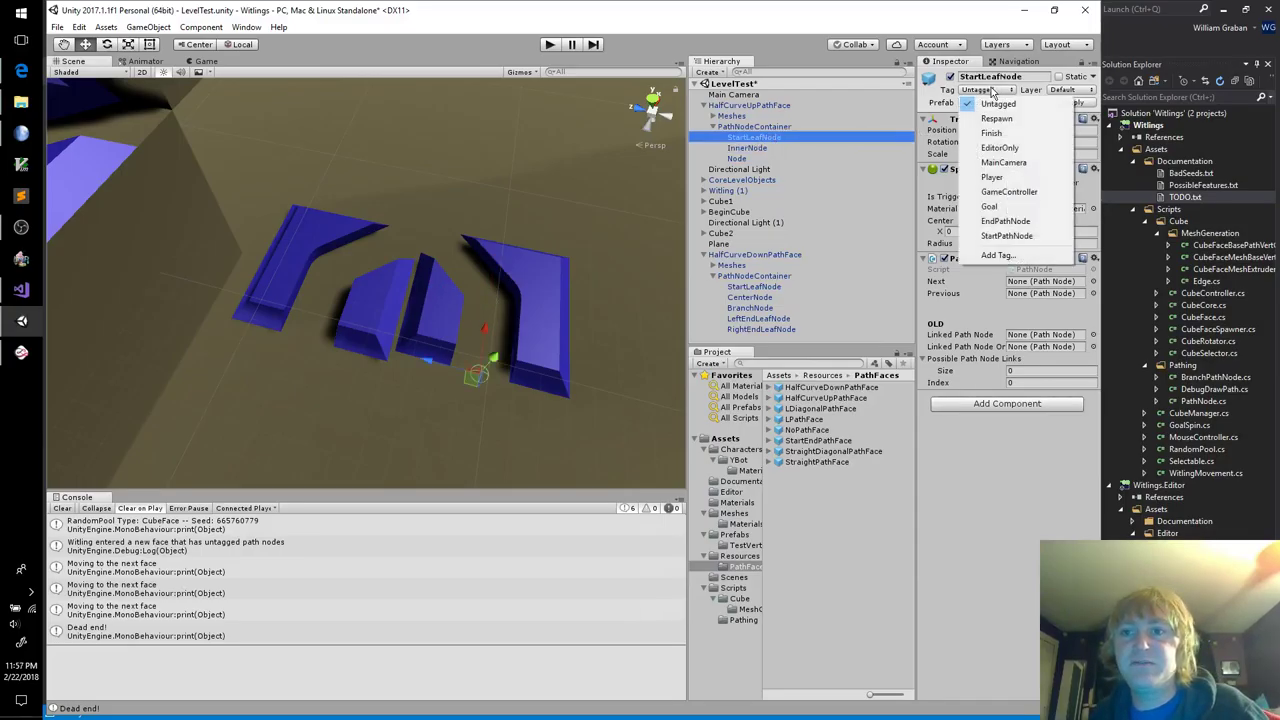
pyautogui.click(1008, 236)
# Step: Rename InnerNode to CenterNode
pyautogui.click(762, 148)
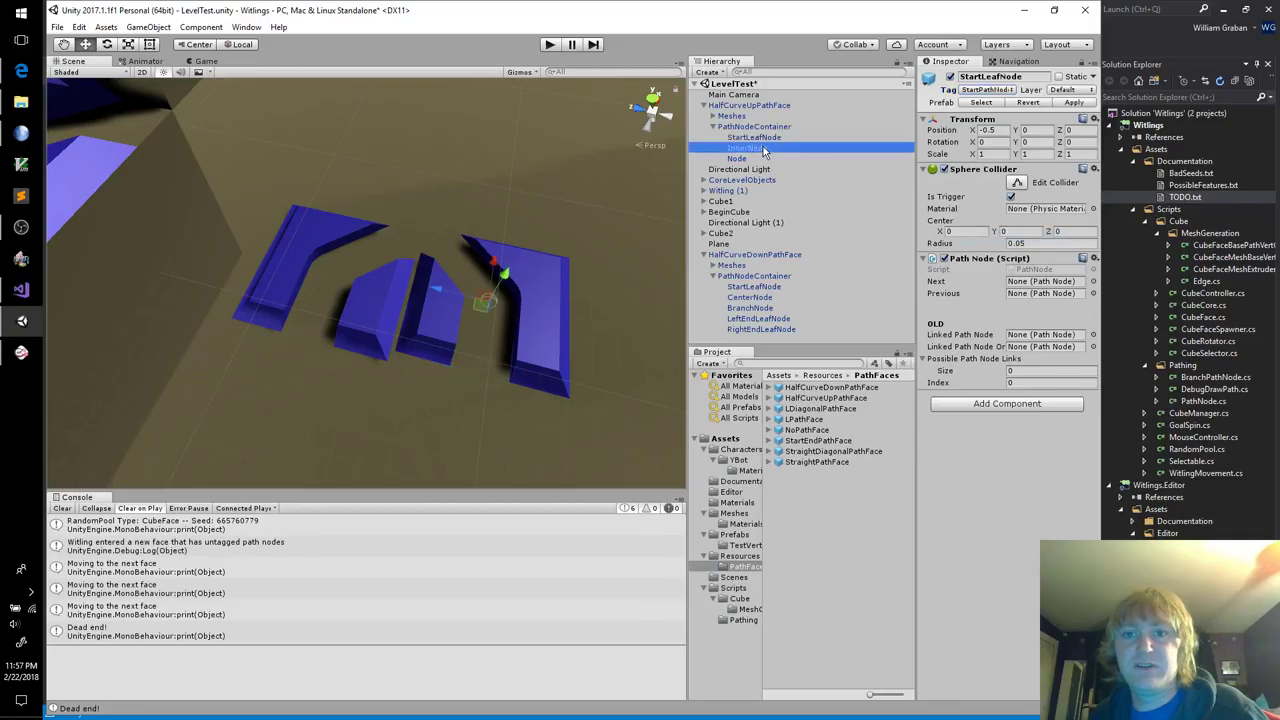
pyautogui.press('F2')
pyautogui.write('C')
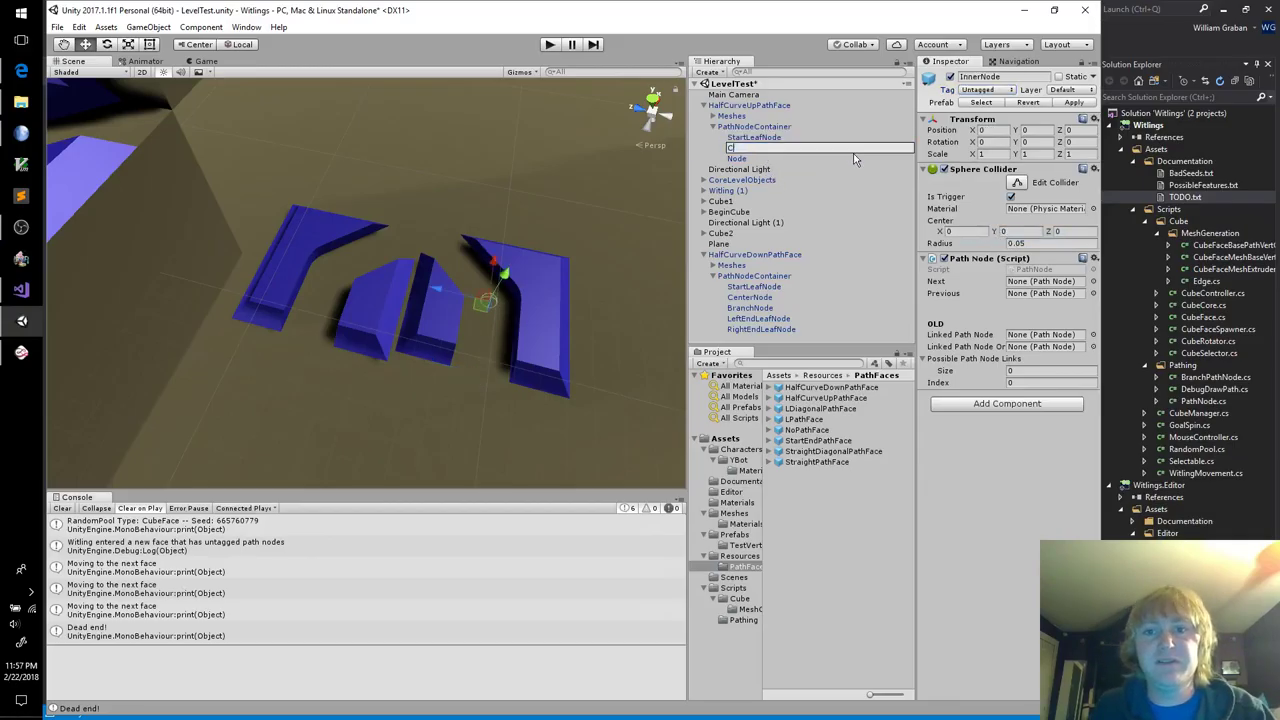
pyautogui.write('enterNode')
pyautogui.press('Return')
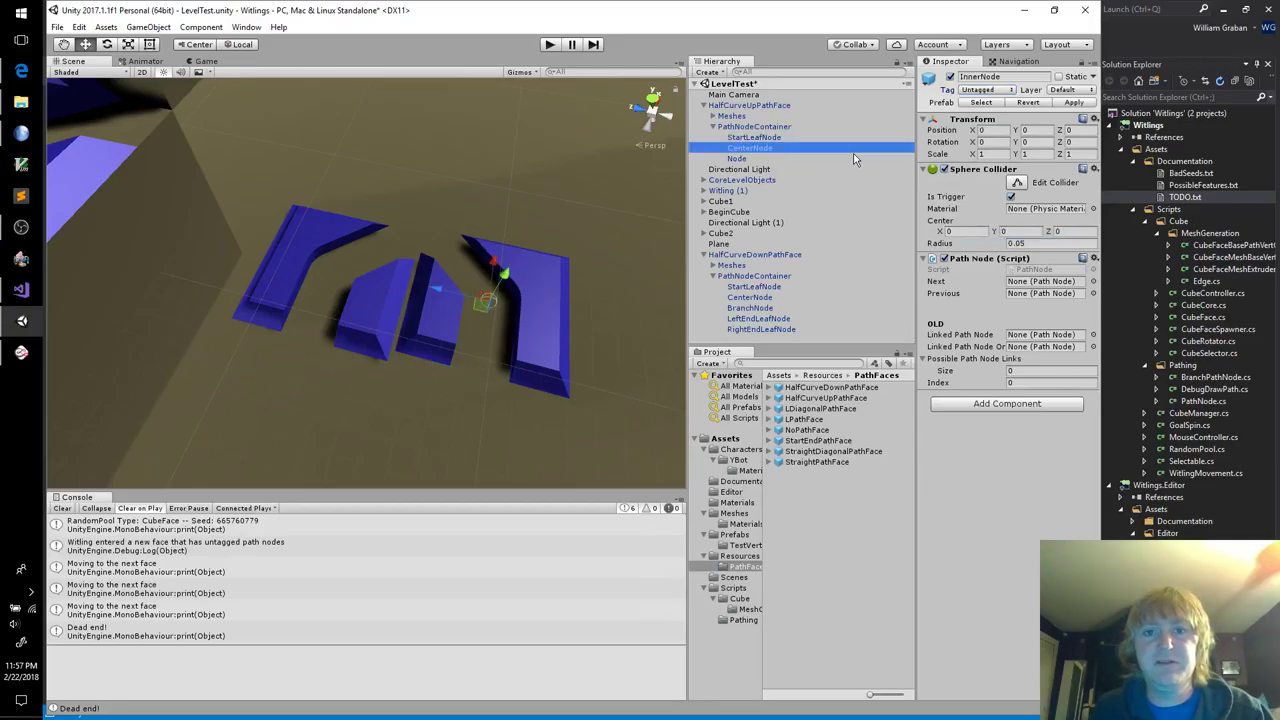
# Step: Move the last Node under PathNodeContainer to position X 0.38, Z 0.38
pyautogui.click(797, 160)
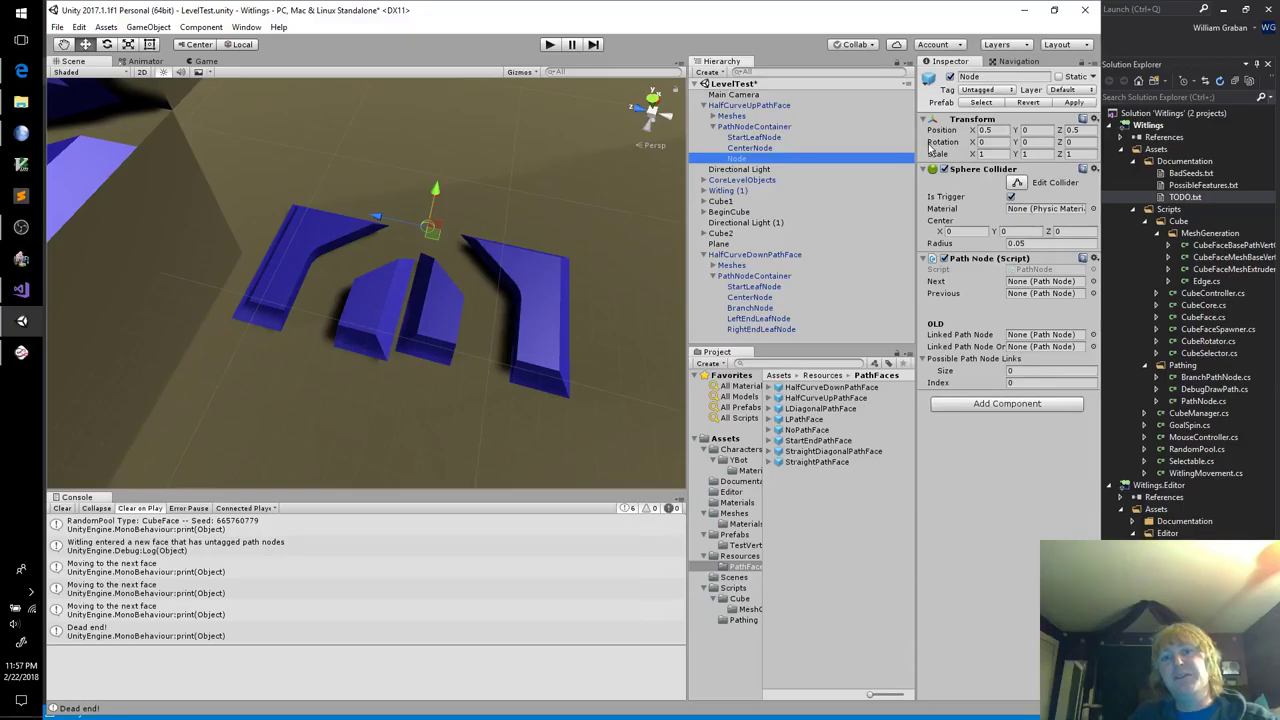
pyautogui.click(1000, 130)
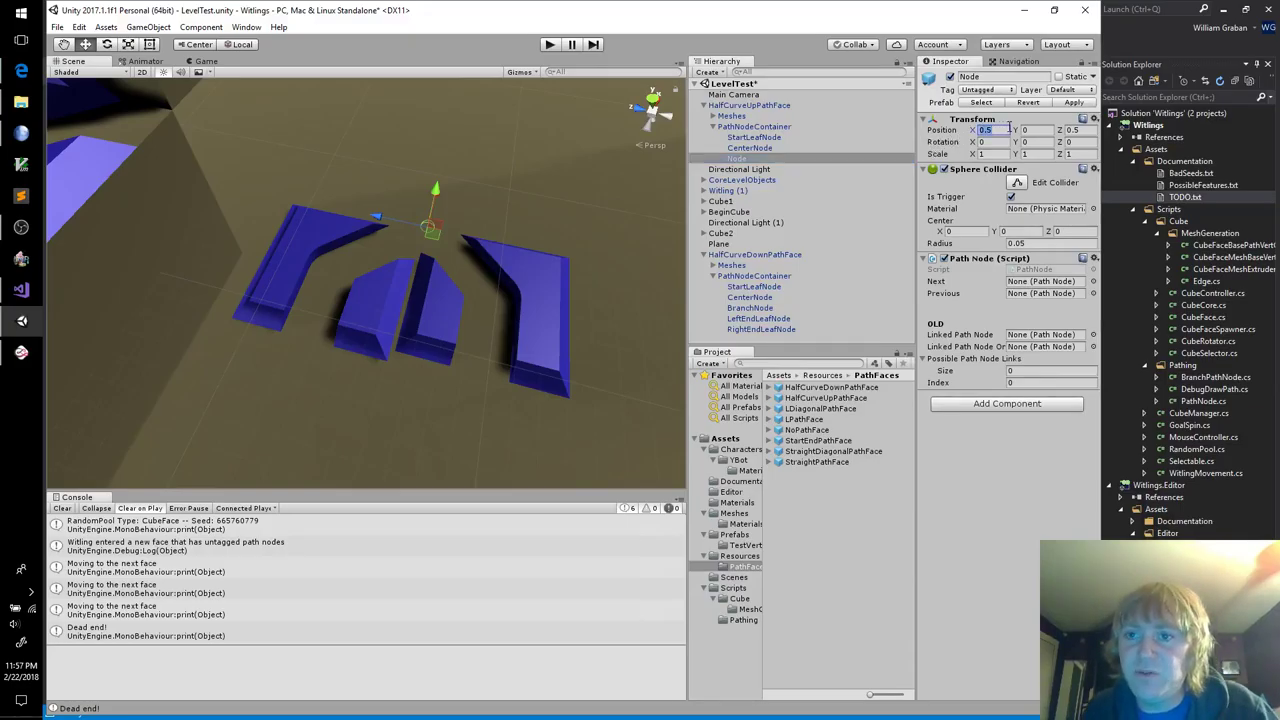
pyautogui.write('.38')
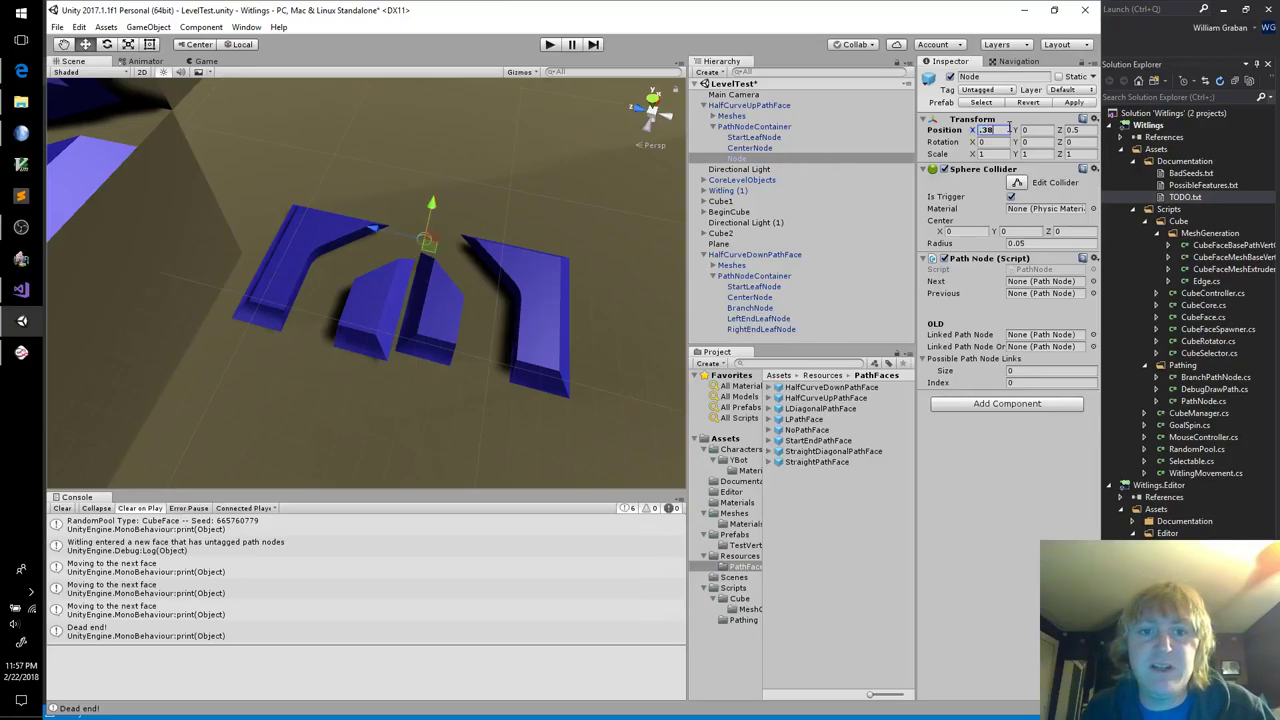
pyautogui.press('Tab')
pyautogui.press('Tab')
pyautogui.write('.38')
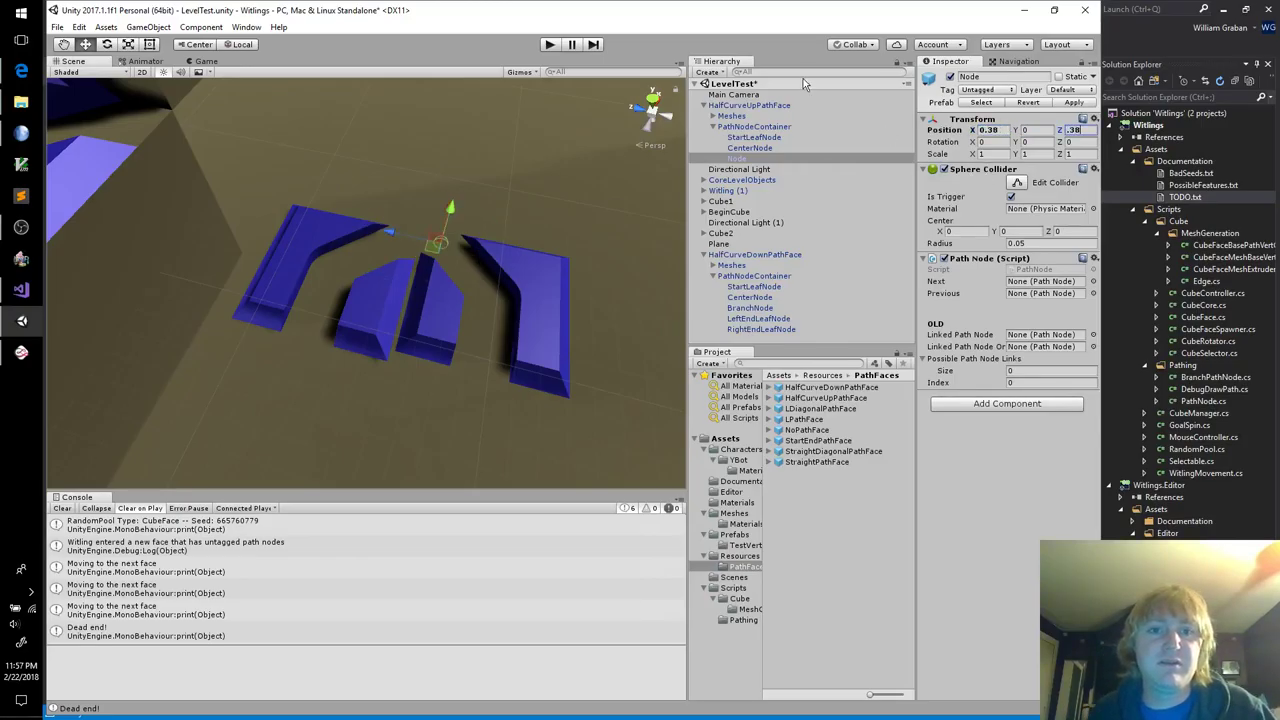
pyautogui.scroll(5, 520, 266)
pyautogui.keyDown('alt'); pyautogui.moveTo(520, 266); pyautogui.dragTo(330, 315); pyautogui.keyUp('alt')
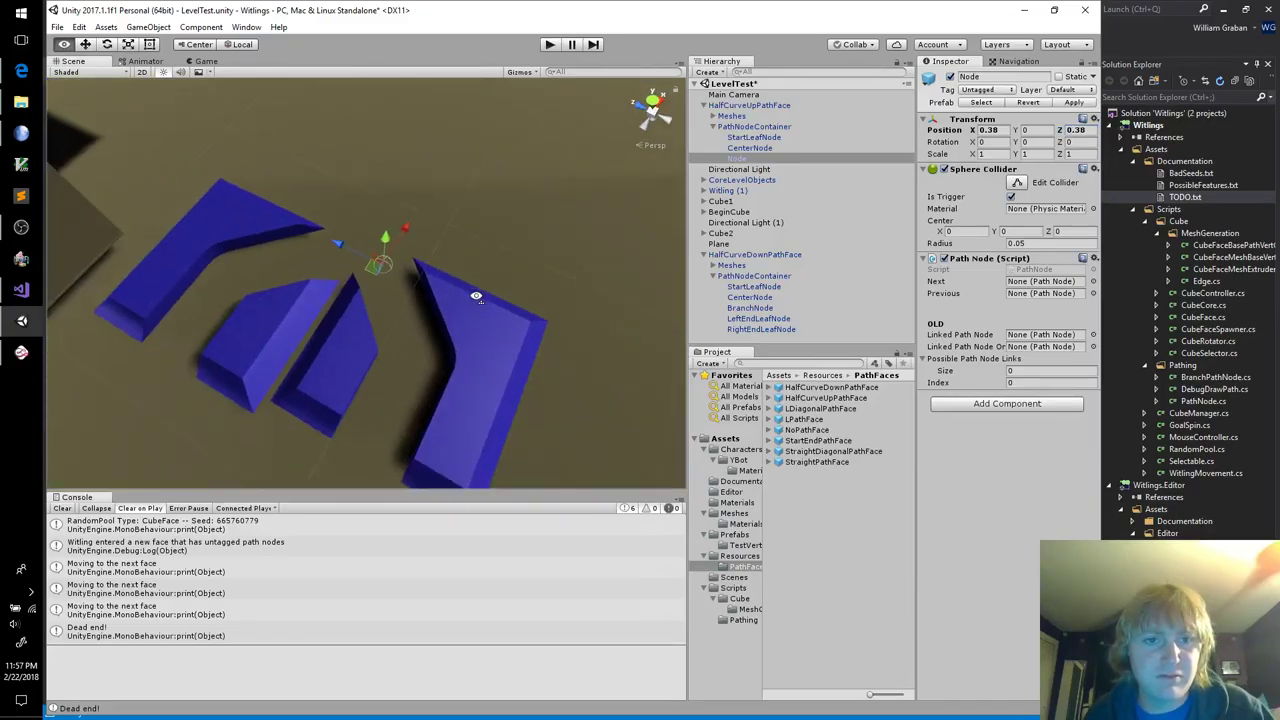
# Step: Rename the up face's last Node to BranchNode, matching the down face's node
pyautogui.click(781, 310)
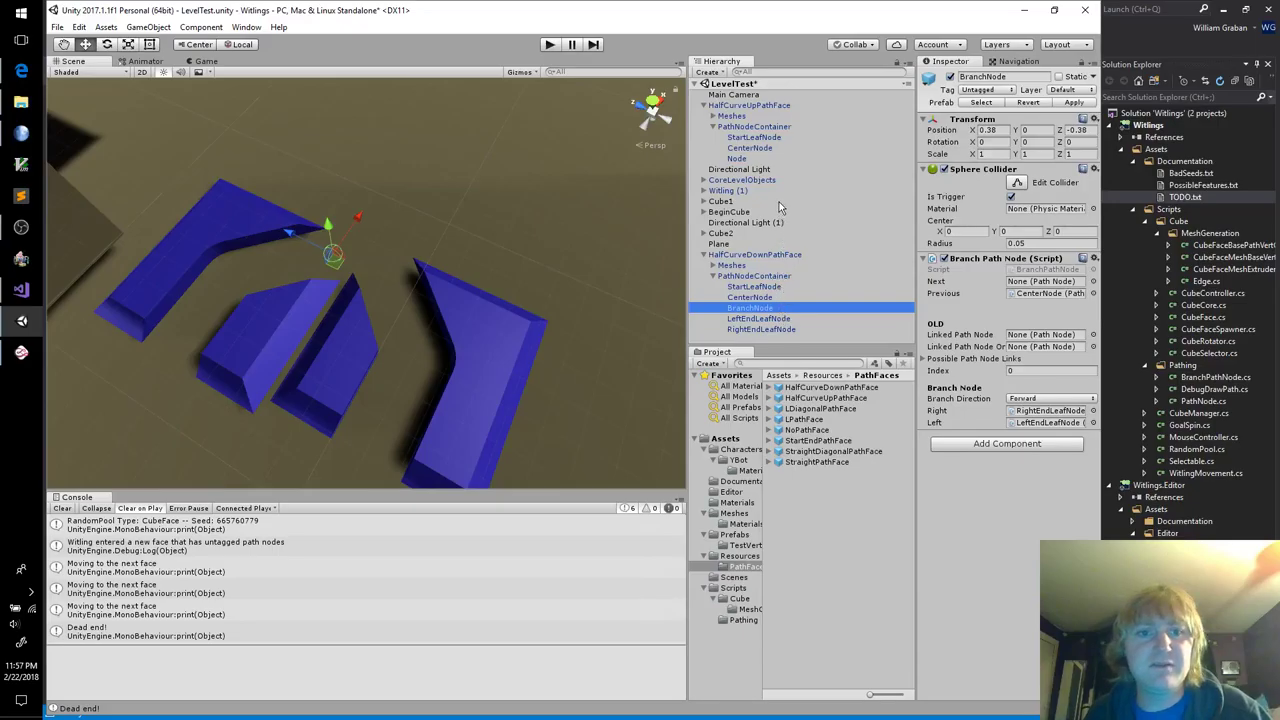
pyautogui.click(778, 158)
pyautogui.click(783, 159)
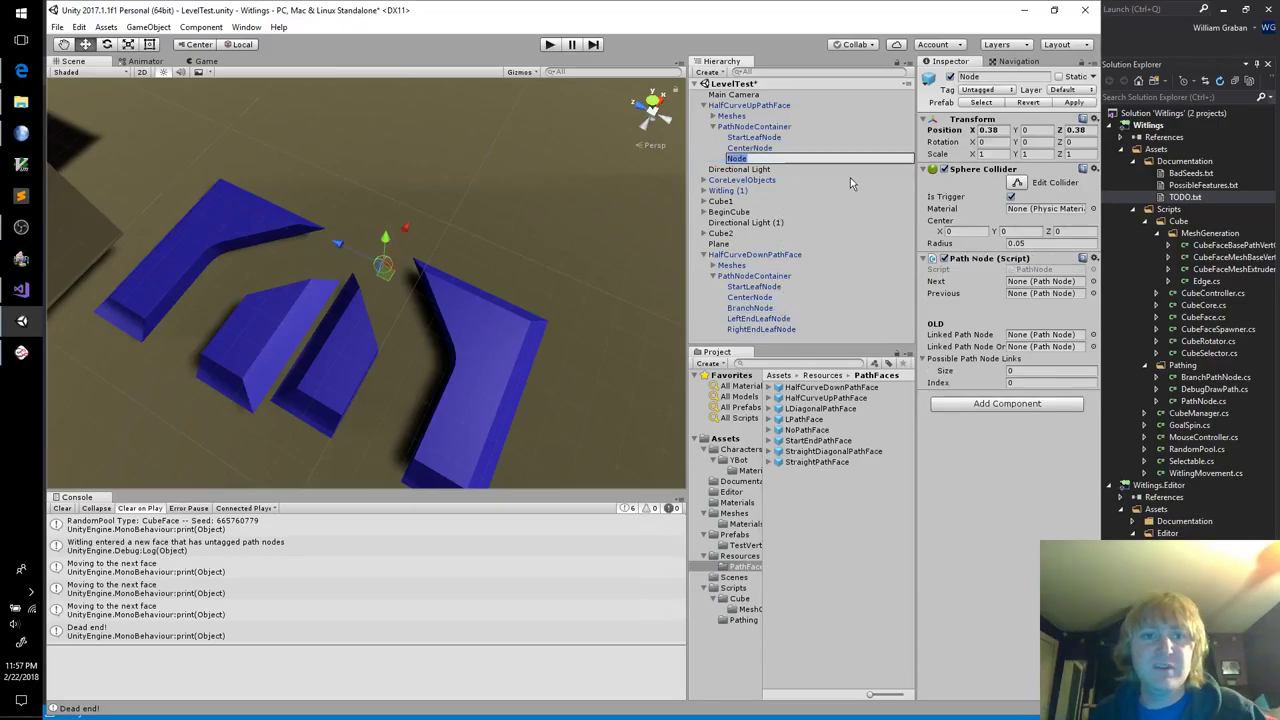
pyautogui.write('Bran')
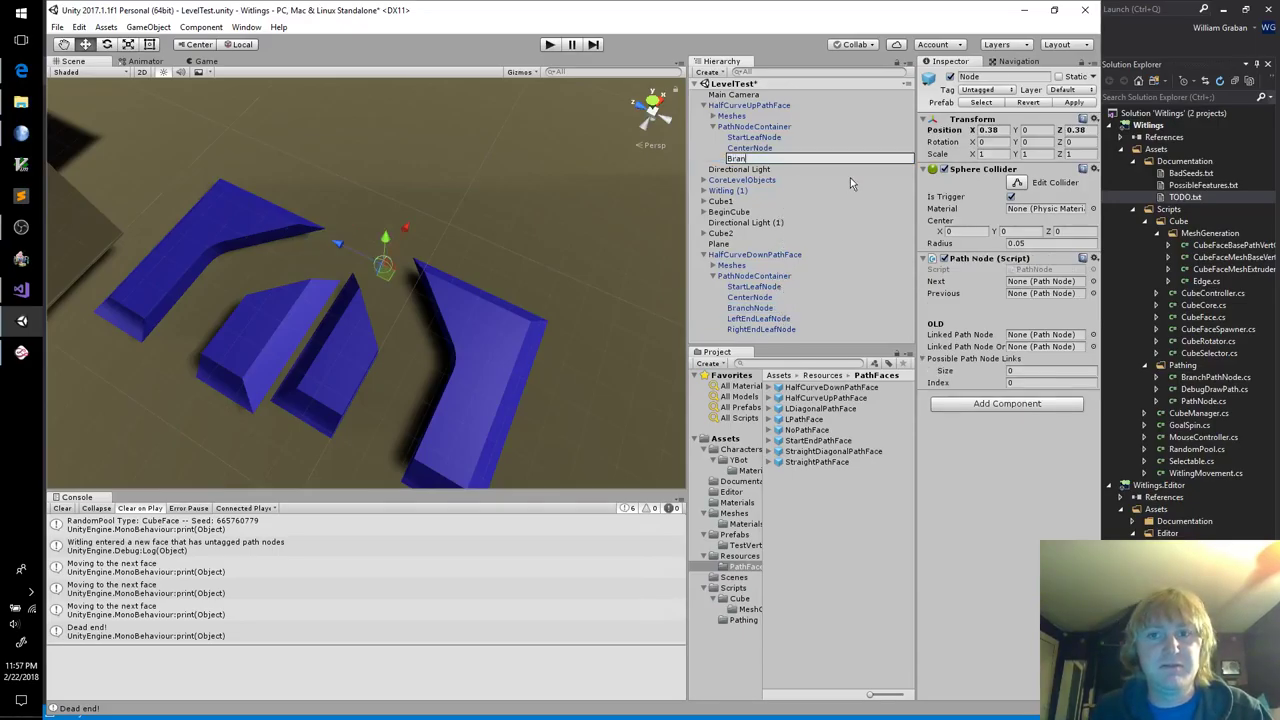
pyautogui.write('chNode')
pyautogui.press('Return')
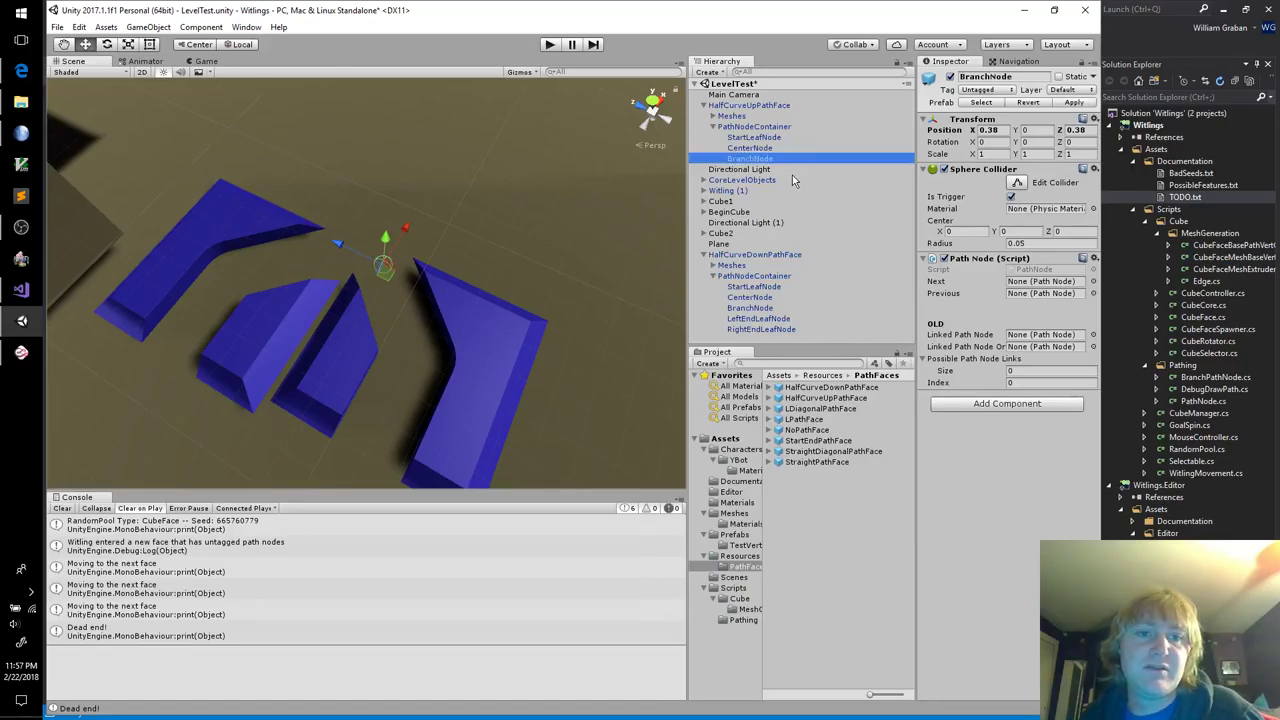
# Step: Duplicate BranchNode and name the copy RightEndLeafNode
pyautogui.hotkey('ctrl', 'd')
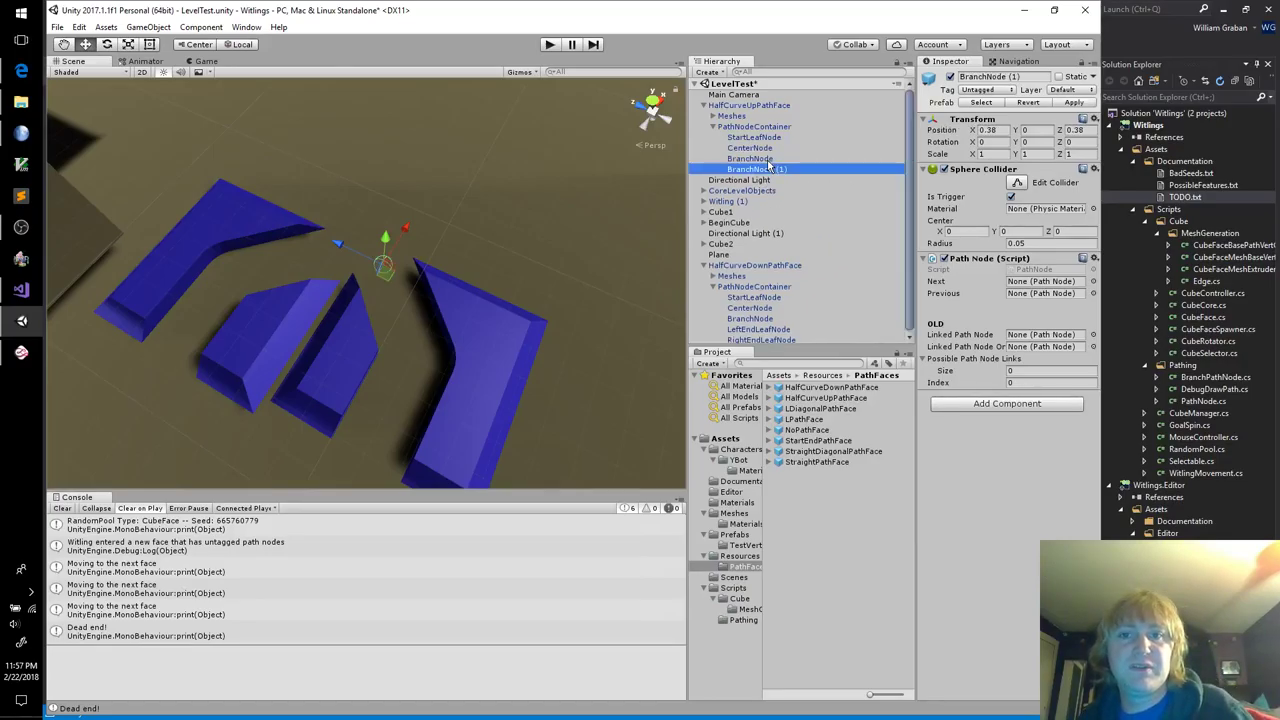
pyautogui.press('F2')
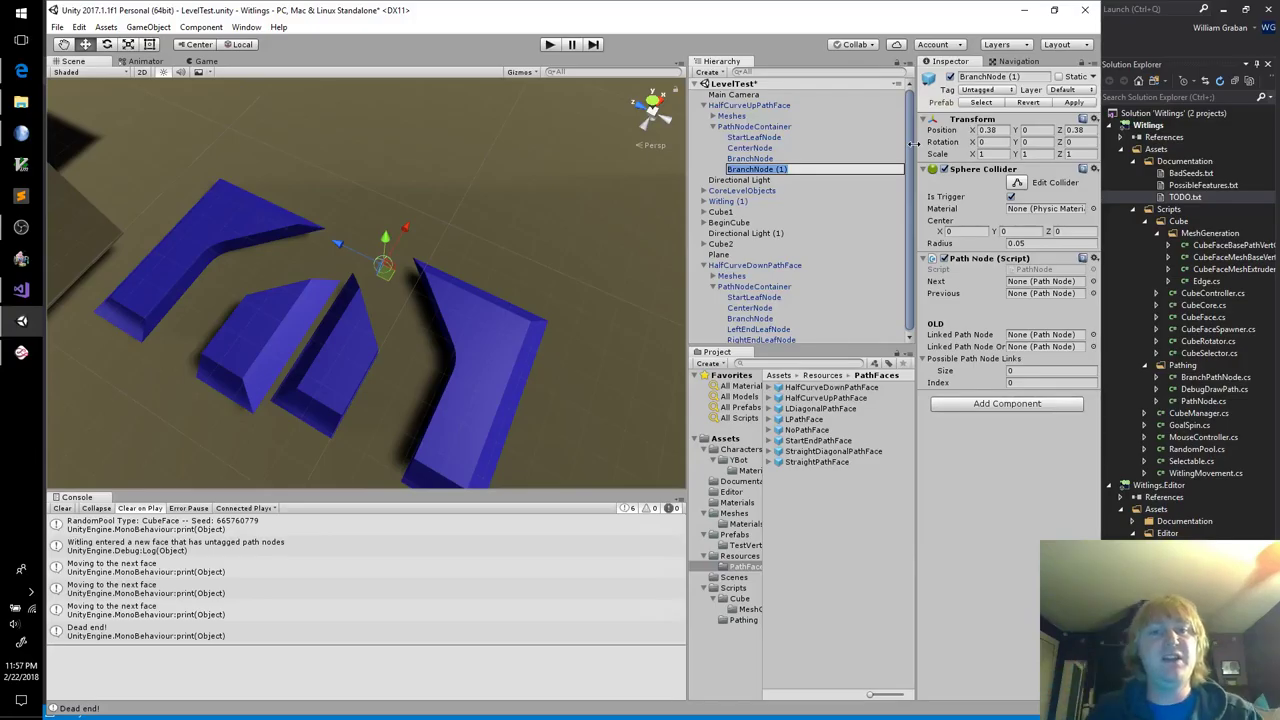
pyautogui.write('R')
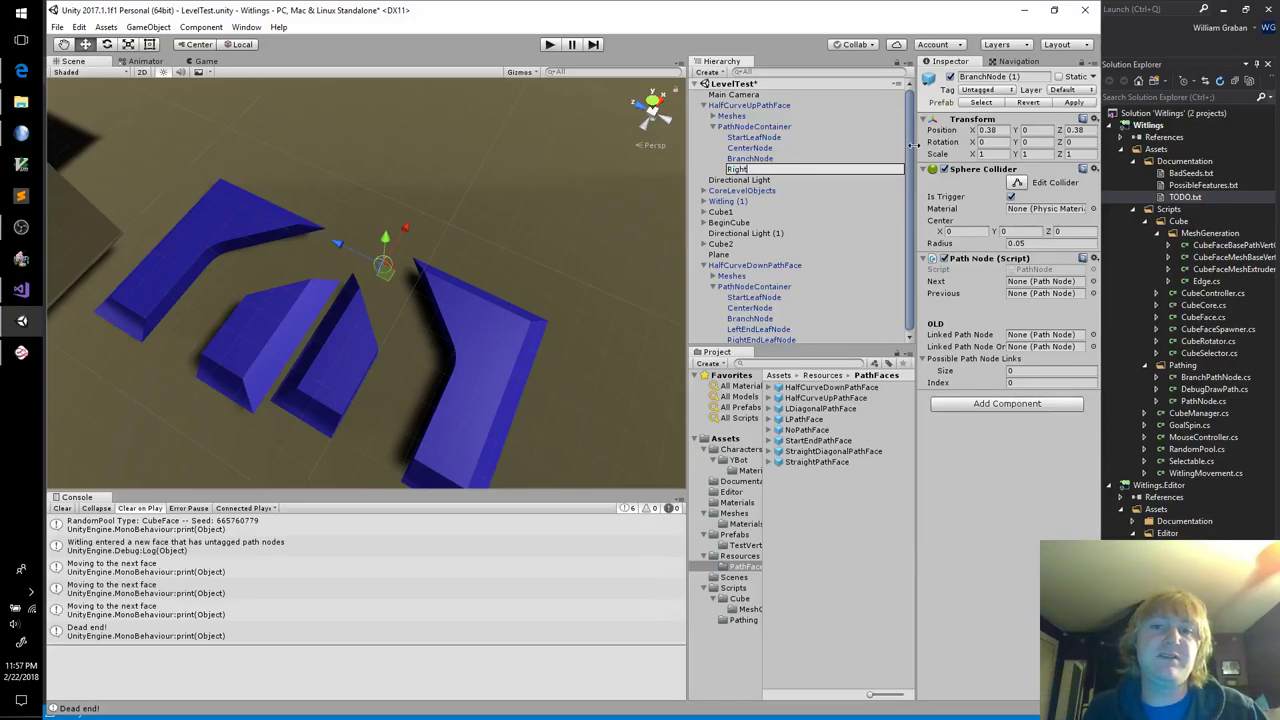
pyautogui.write('ightEnd')
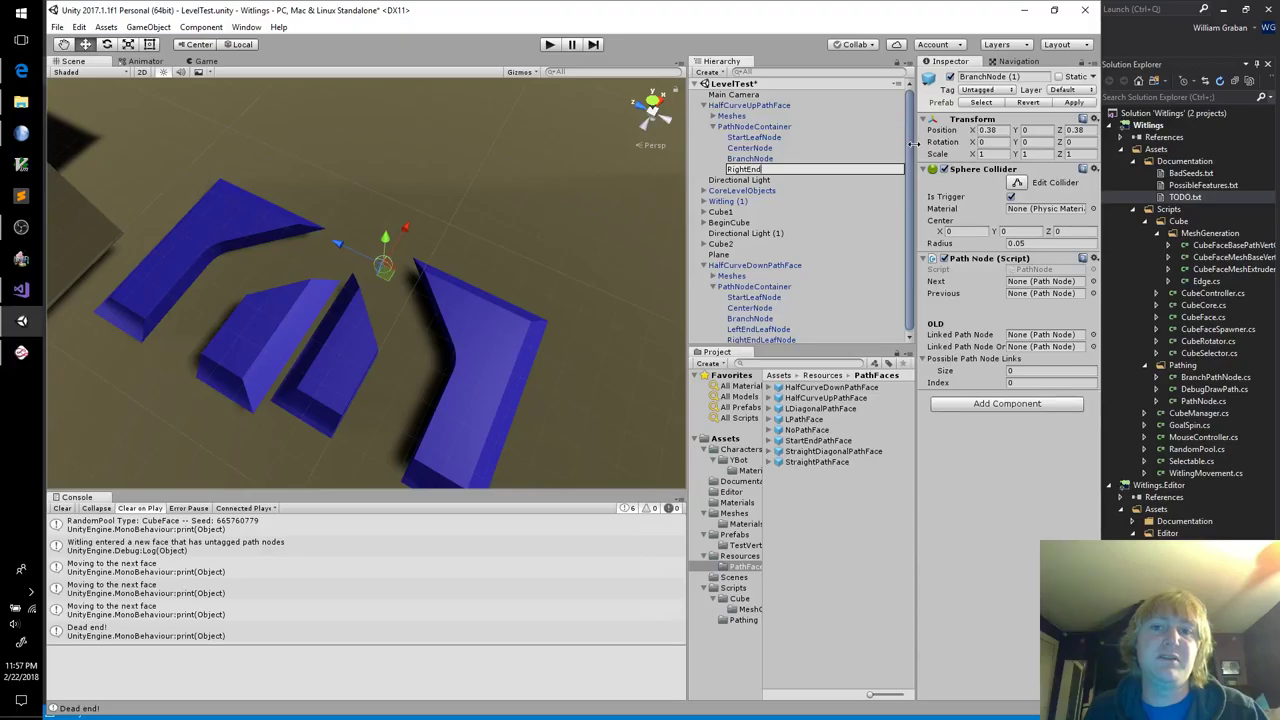
pyautogui.write('PathNod')
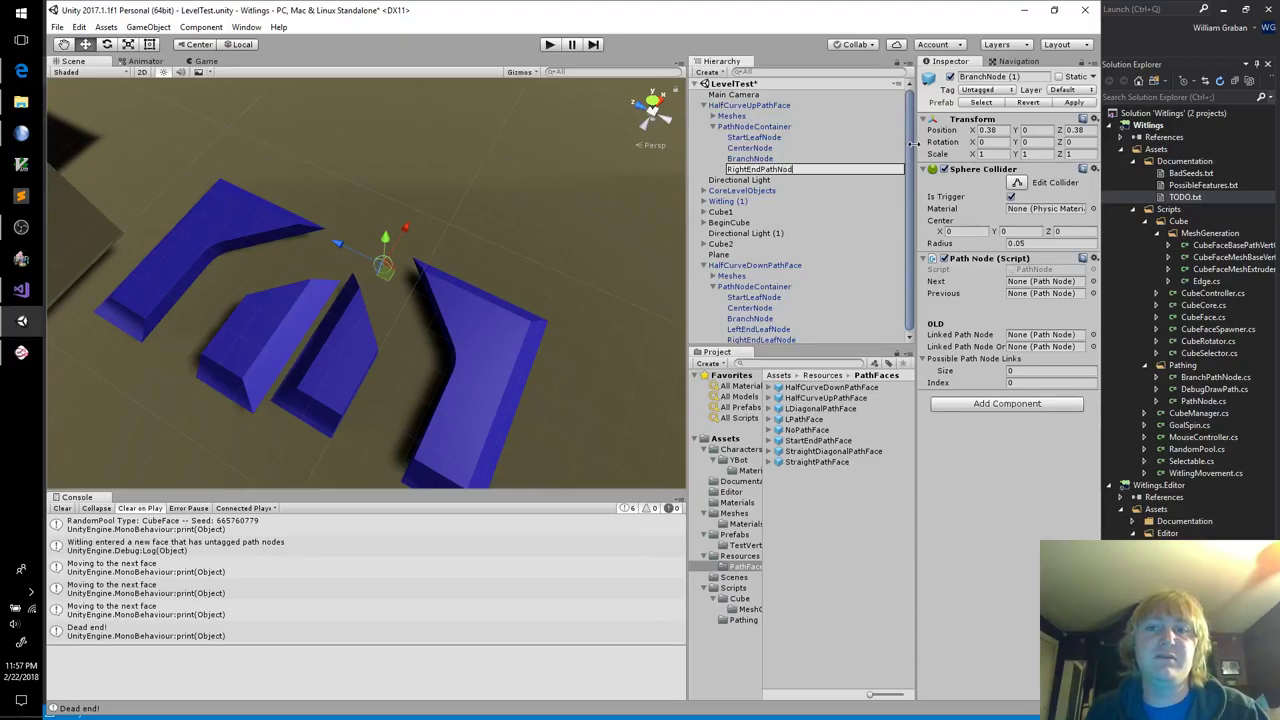
pyautogui.press('BackSpace')
pyautogui.press('BackSpace')
pyautogui.press('BackSpace')
pyautogui.press('BackSpace')
pyautogui.press('BackSpace')
pyautogui.press('BackSpace')
pyautogui.press('BackSpace')
pyautogui.write('Left')
pyautogui.press('BackSpace')
pyautogui.press('BackSpace')
pyautogui.write('afNo')
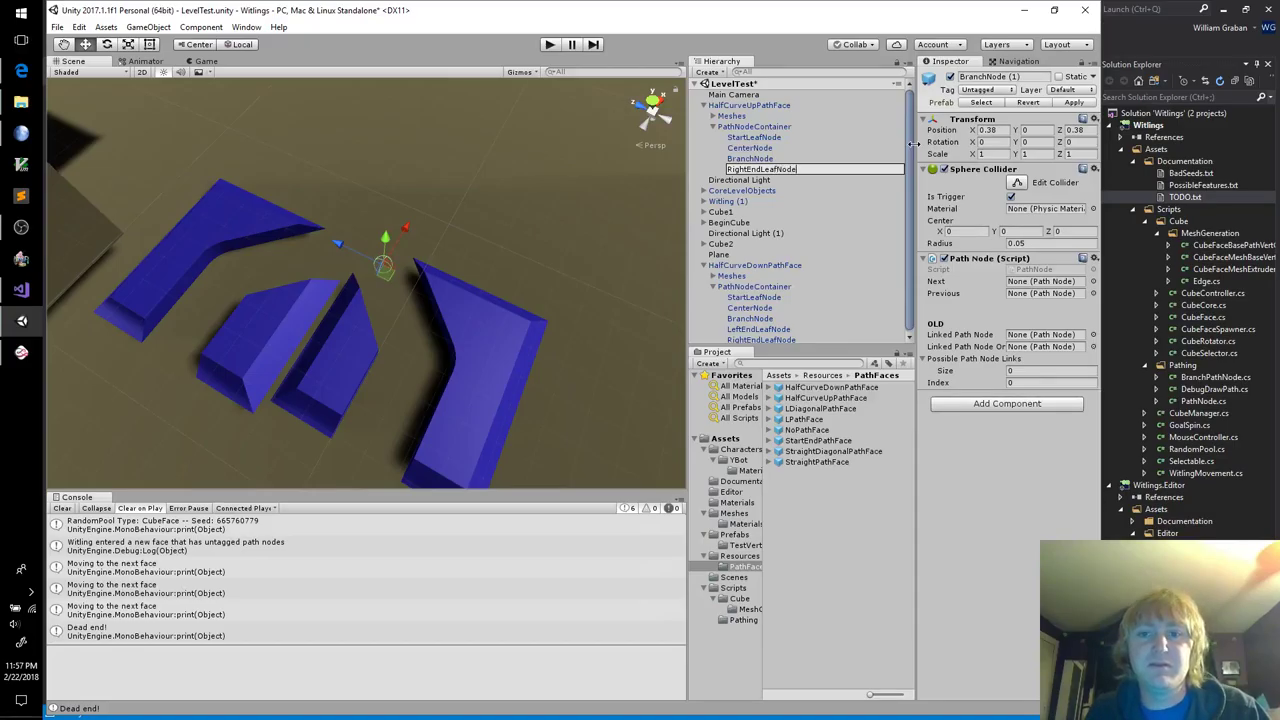
pyautogui.press('Return')
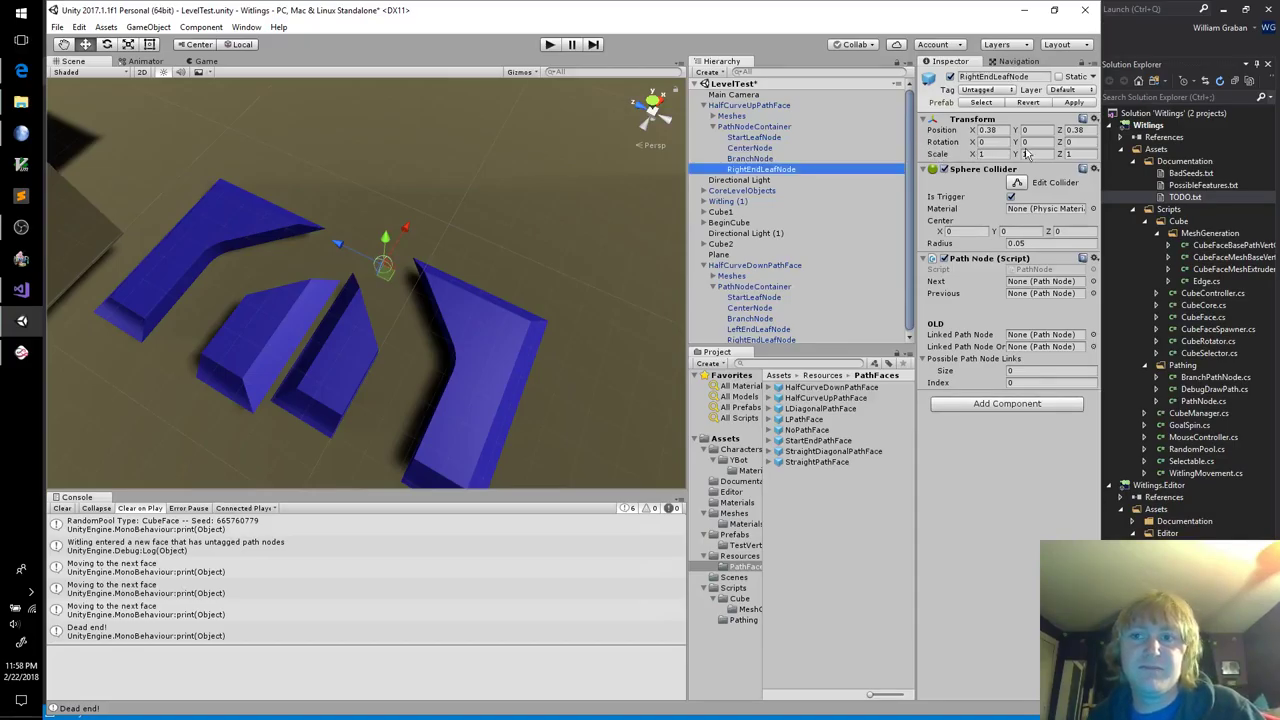
# Step: Set RightEndLeafNode's X position to 0.5 and tag it EndPathNode
pyautogui.click(1002, 129)
pyautogui.write('.5')
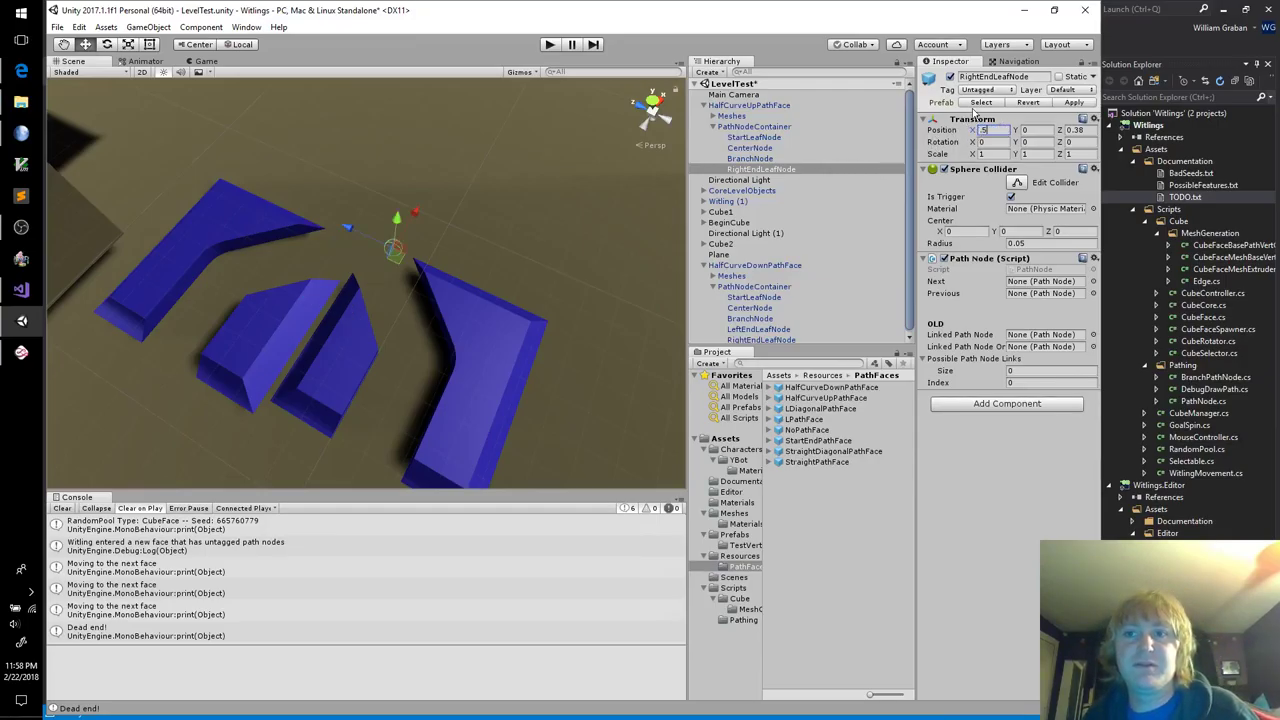
pyautogui.click(990, 90)
pyautogui.click(1005, 221)
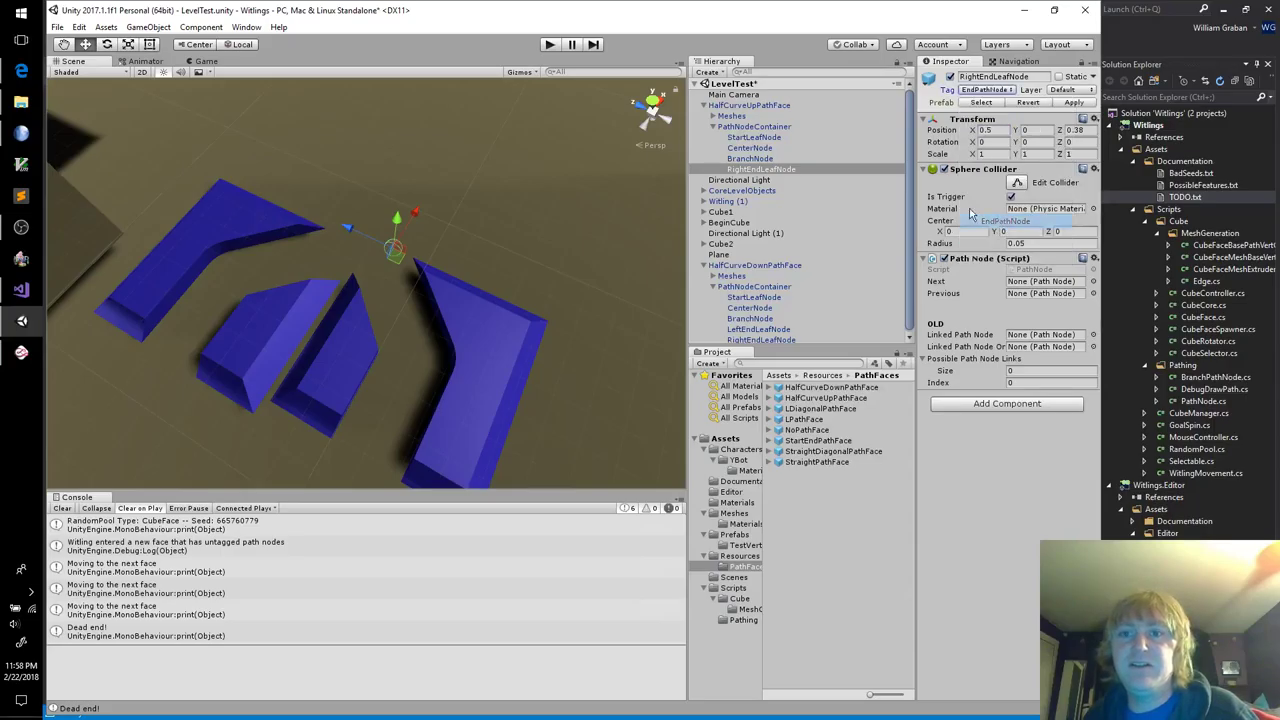
pyautogui.click(750, 148)
pyautogui.click(771, 170)
# Step: Duplicate RightEndLeafNode and name the copy LeftEndLeafNode
pyautogui.hotkey('ctrl', 'd')
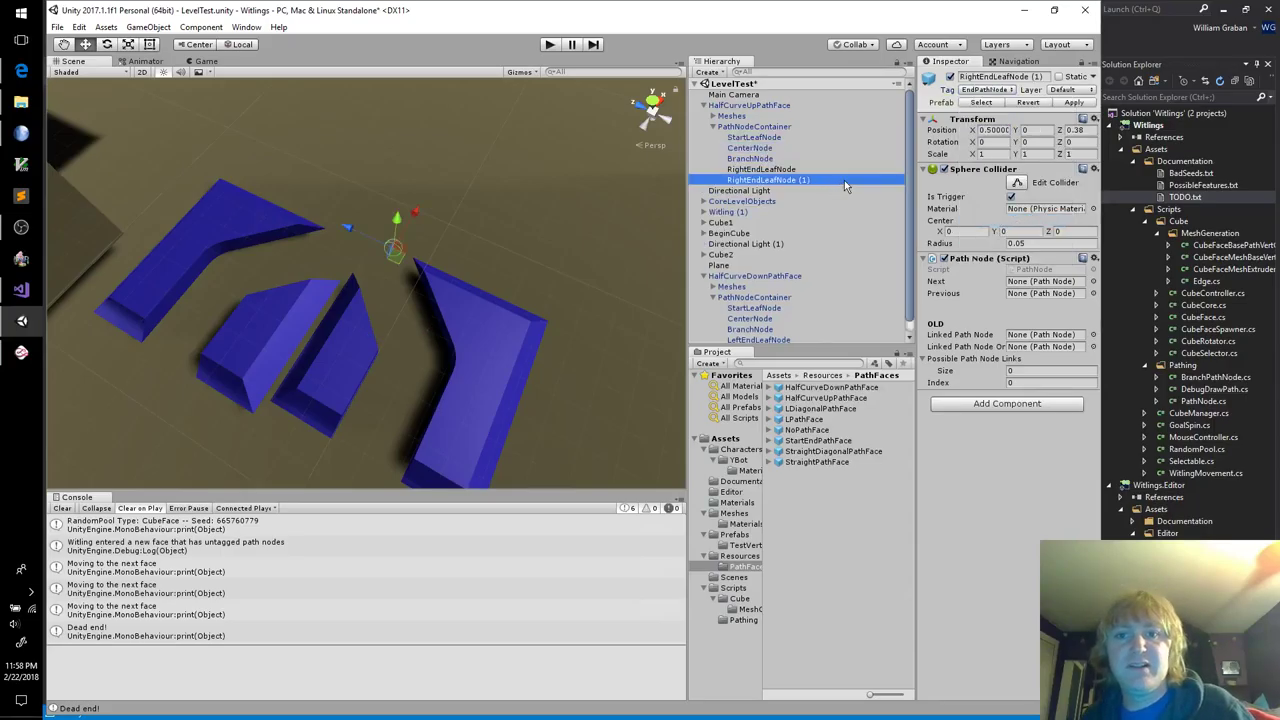
pyautogui.click(867, 179)
pyautogui.press('End')
pyautogui.press('BackSpace')
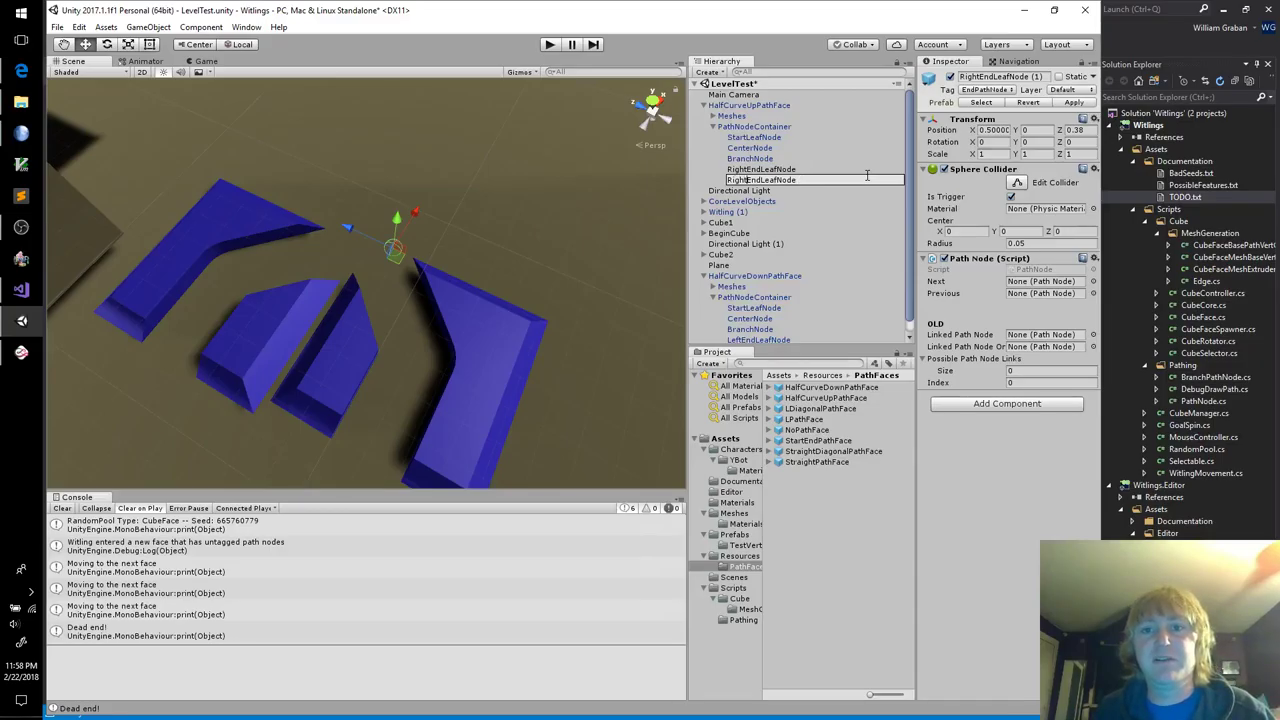
pyautogui.hotkey('shift', 'Home')
pyautogui.write('Left')
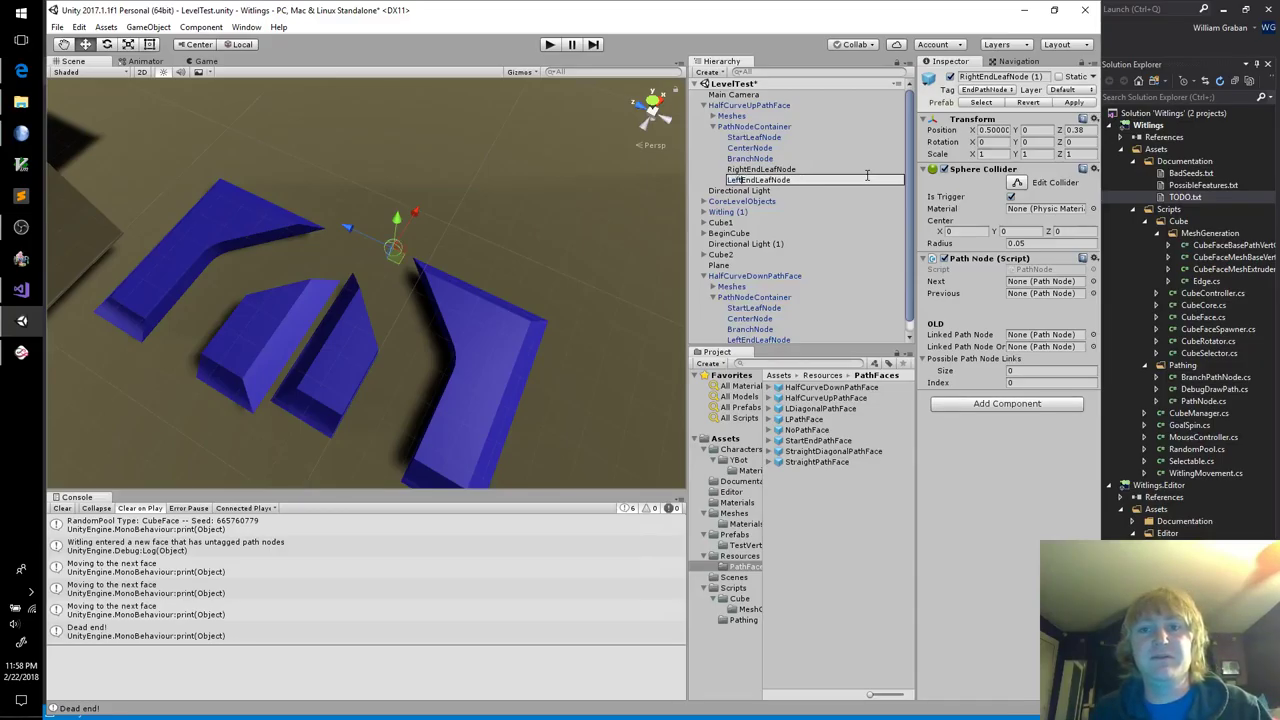
pyautogui.press('Return')
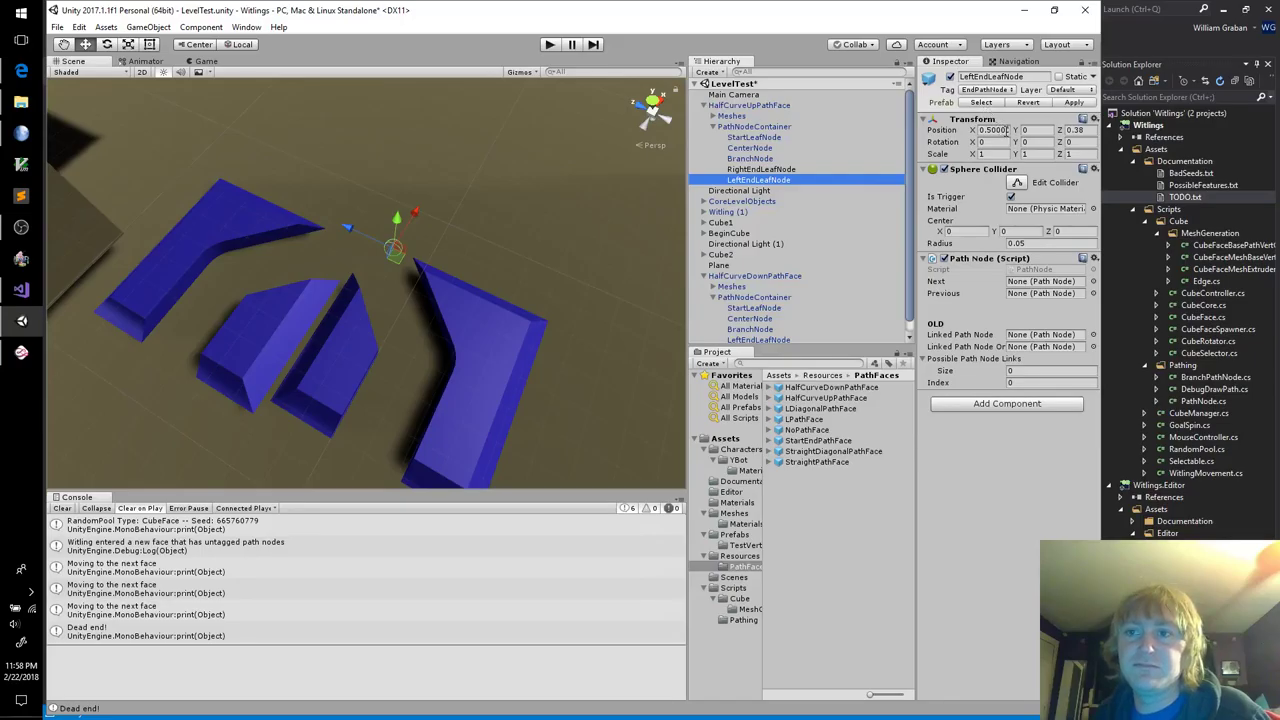
# Step: Position LeftEndLeafNode at X 0.38, Z 0.5
pyautogui.click(1000, 130)
pyautogui.write('0.38')
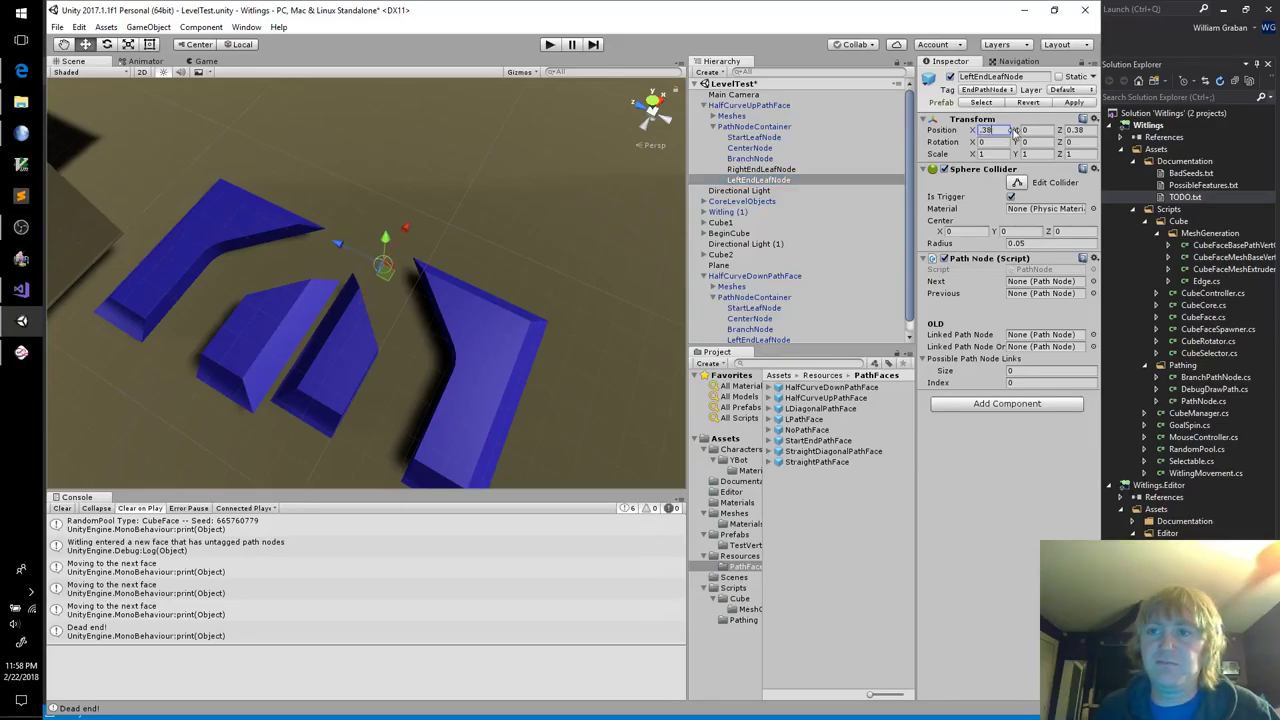
pyautogui.press('Tab')
pyautogui.press('Tab')
pyautogui.write('.5')
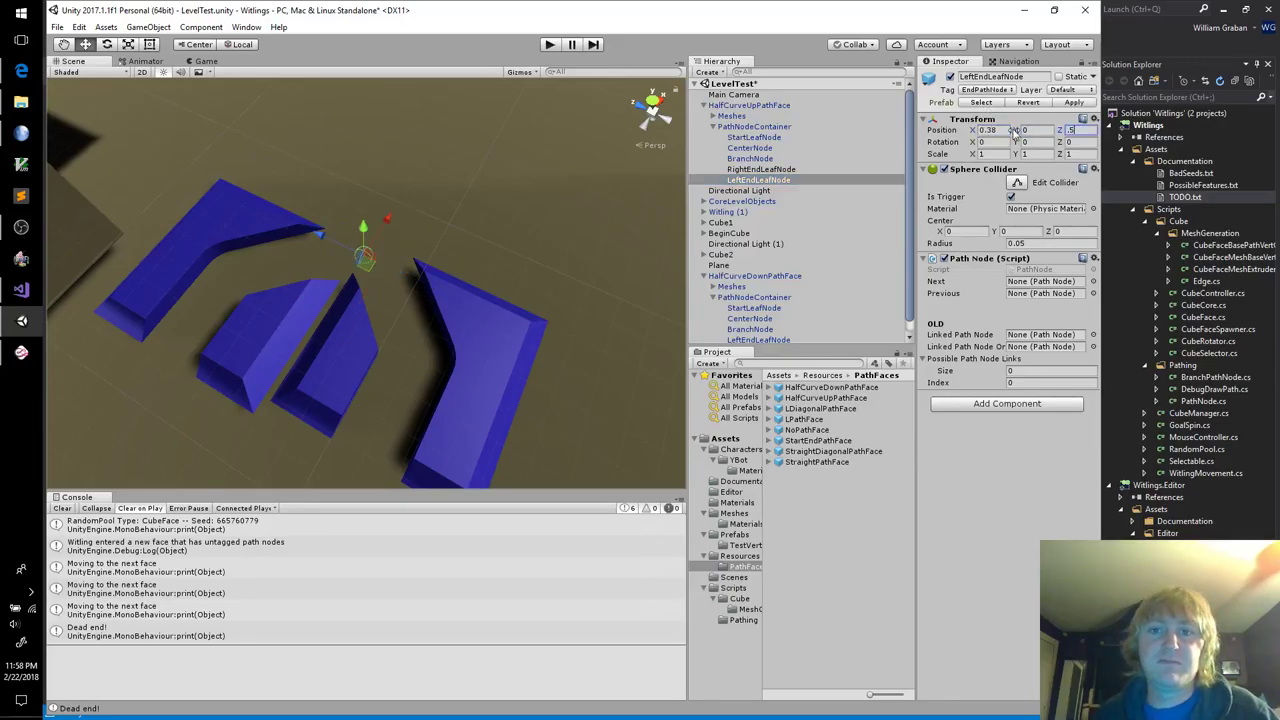
pyautogui.click(759, 127)
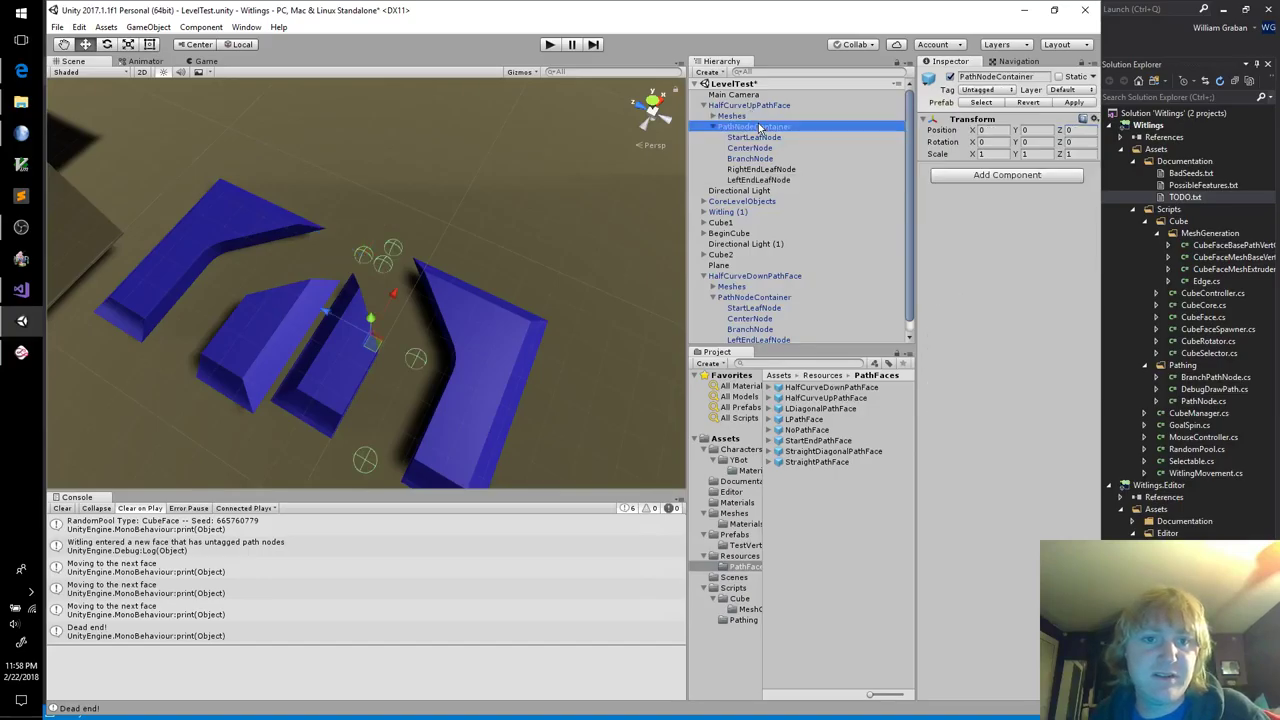
pyautogui.click(757, 107)
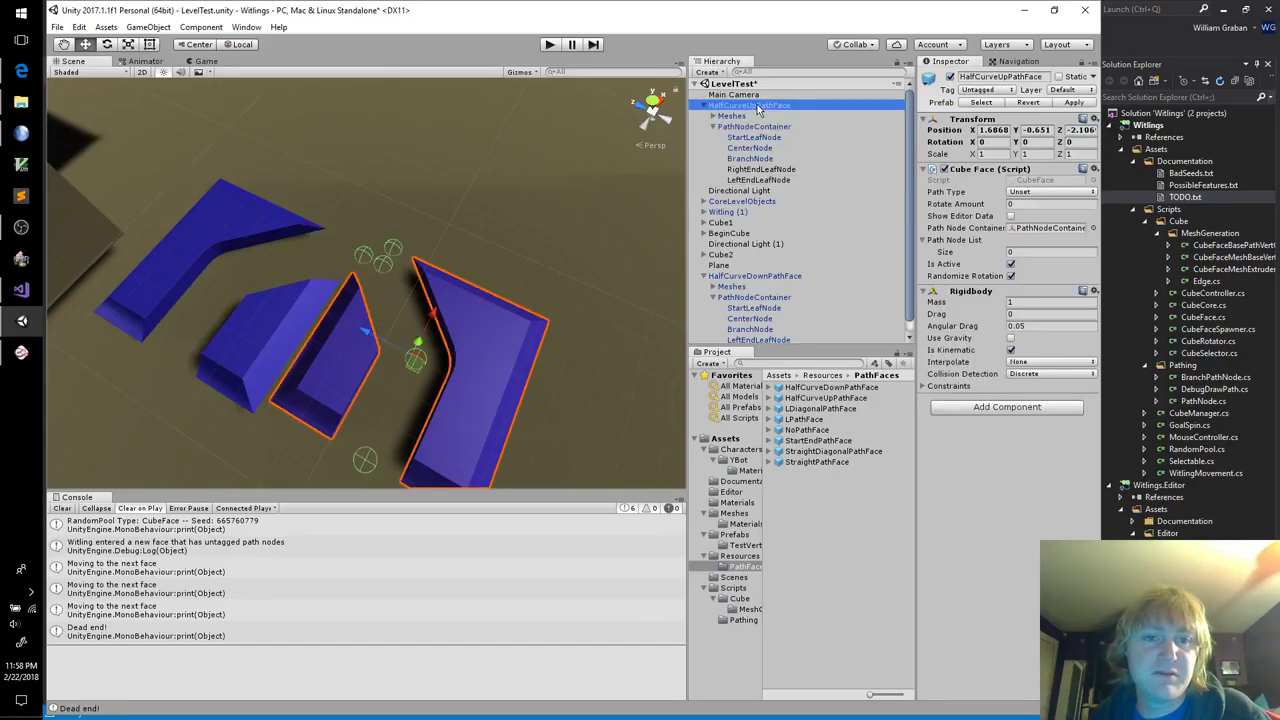
pyautogui.click(765, 279)
pyautogui.click(766, 128)
pyautogui.moveTo(615, 200); pyautogui.dragTo(544, 178, button='right')
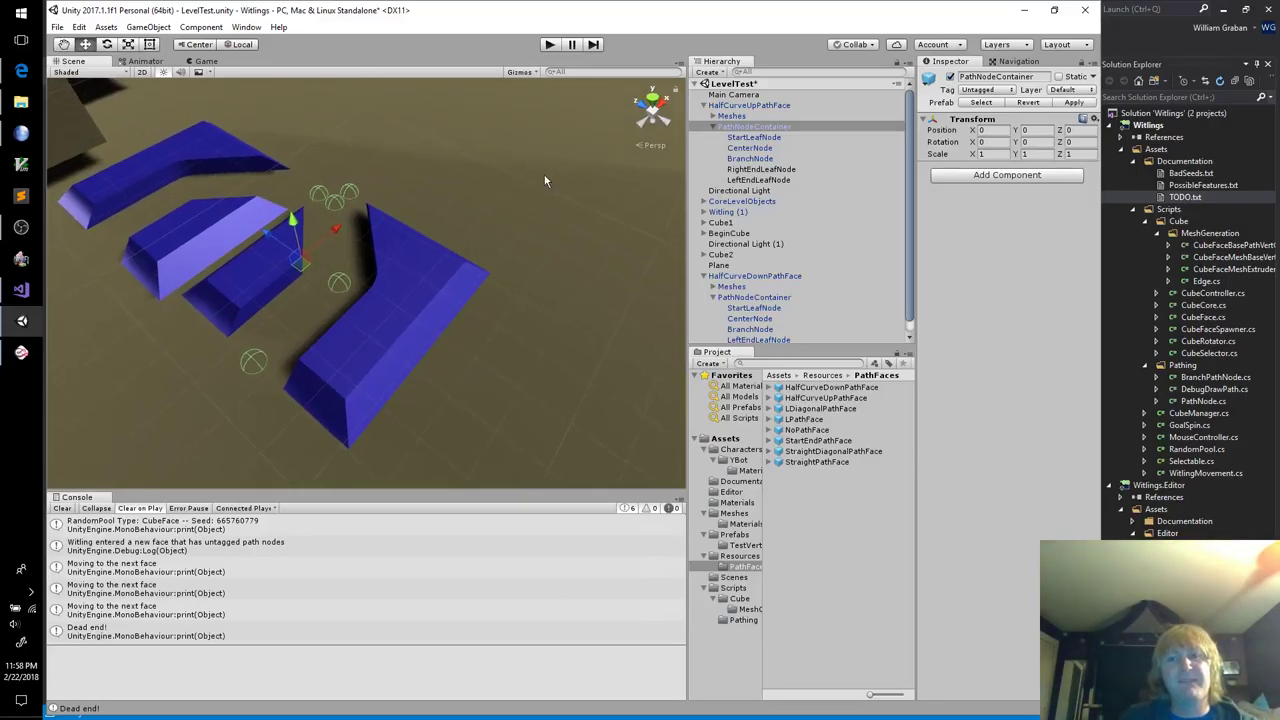
# Step: Link CenterNode's Next to BranchNode and its Previous to StartLeafNode
pyautogui.click(770, 138)
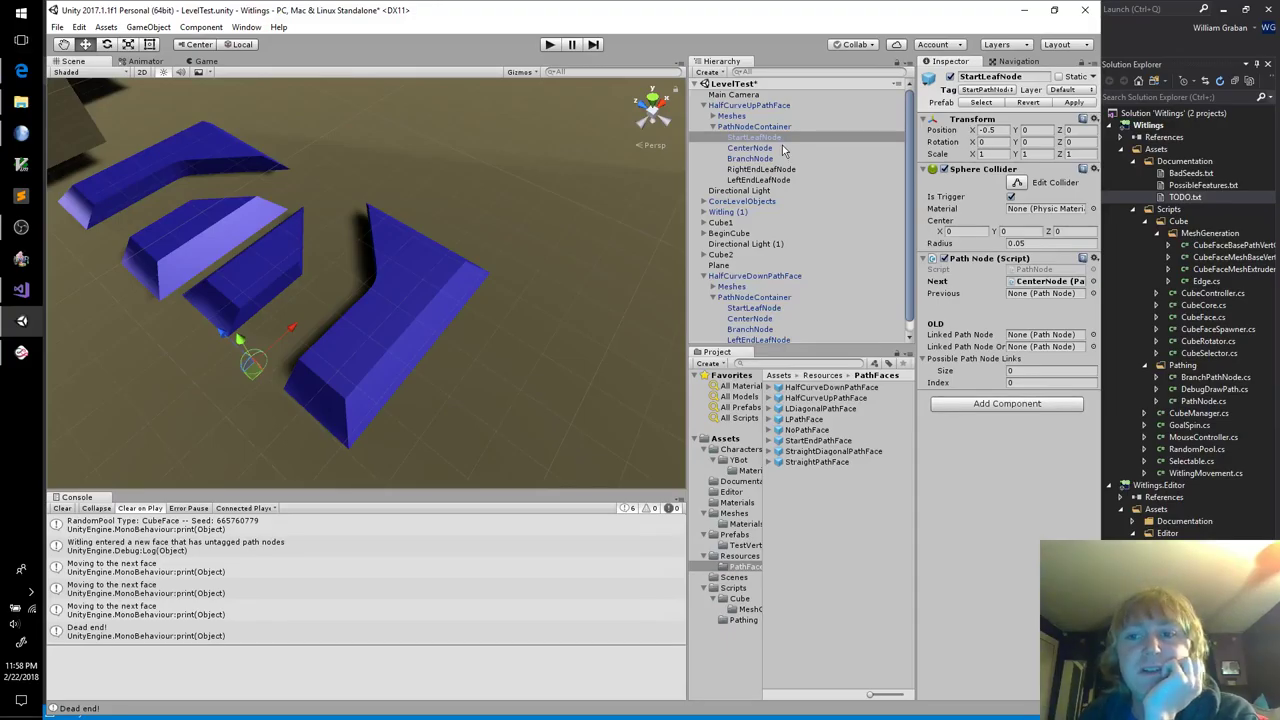
pyautogui.click(782, 147)
pyautogui.moveTo(781, 161); pyautogui.dragTo(1045, 282)
pyautogui.moveTo(756, 139); pyautogui.dragTo(1030, 293)
pyautogui.click(776, 159)
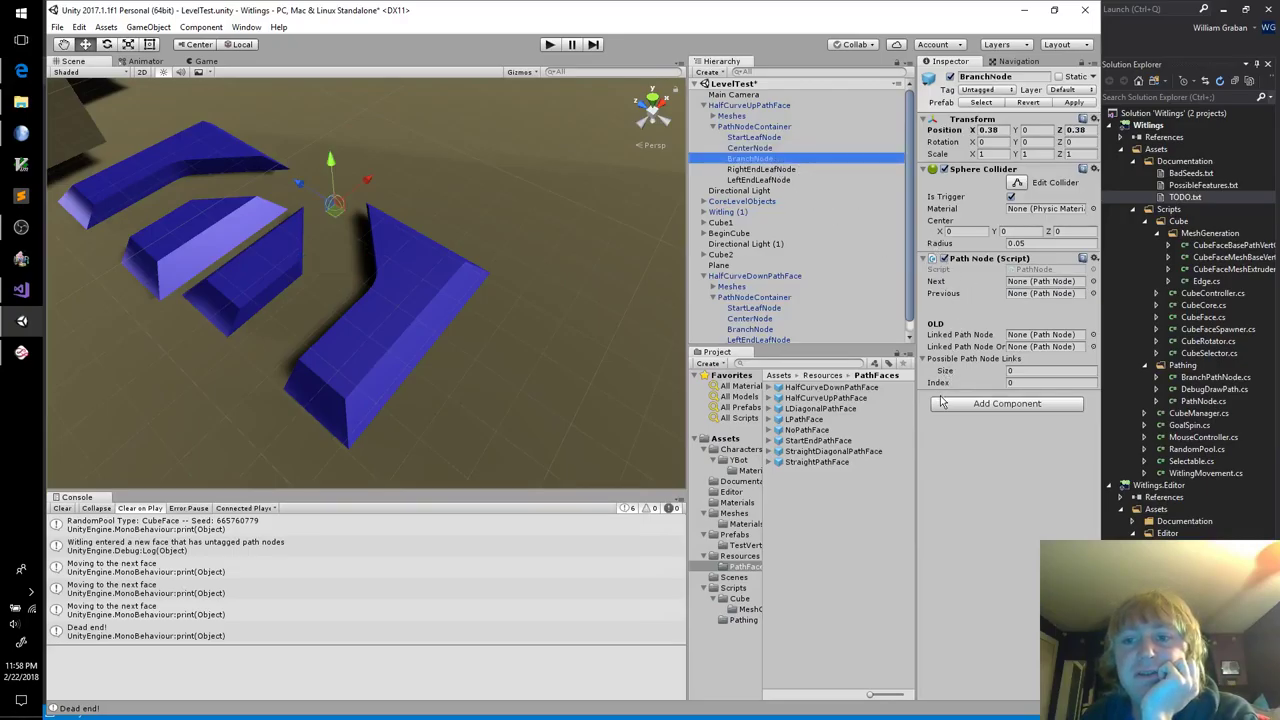
# Step: Replace BranchNode's Path Node script with a Branch Path Node script
pyautogui.rightClick(964, 259)
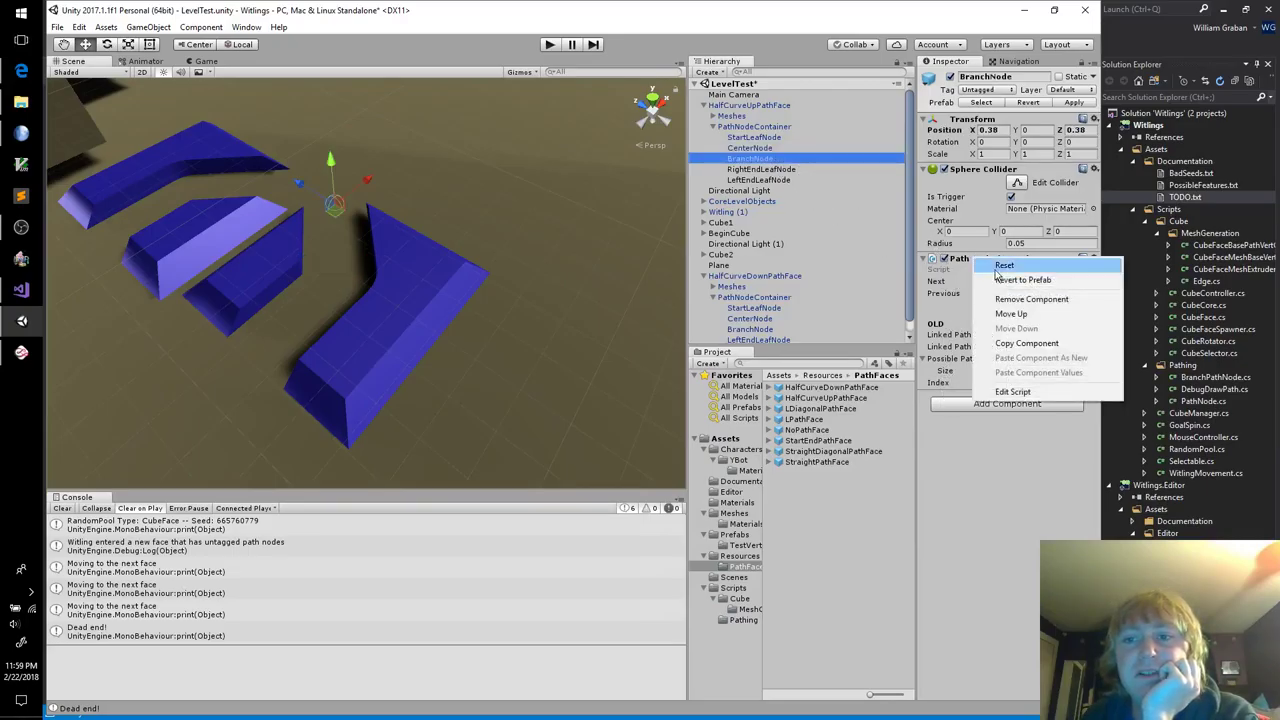
pyautogui.click(1012, 298)
pyautogui.click(990, 265)
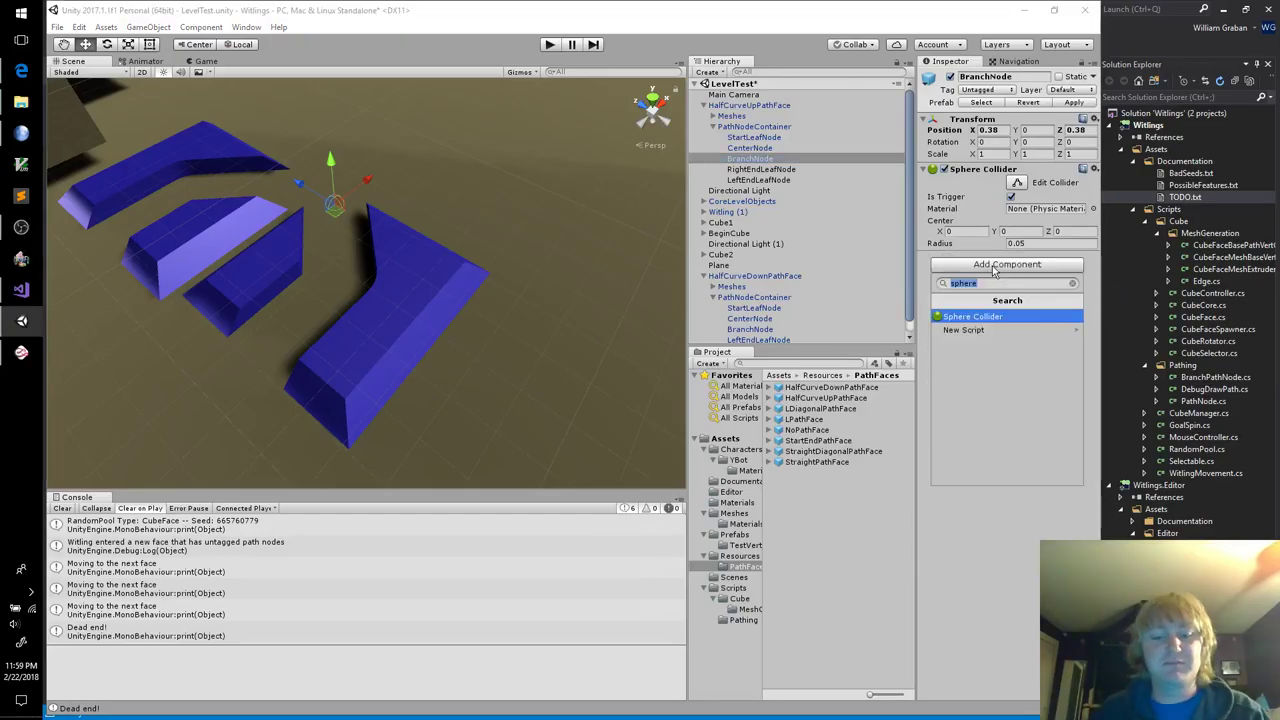
pyautogui.click(993, 270)
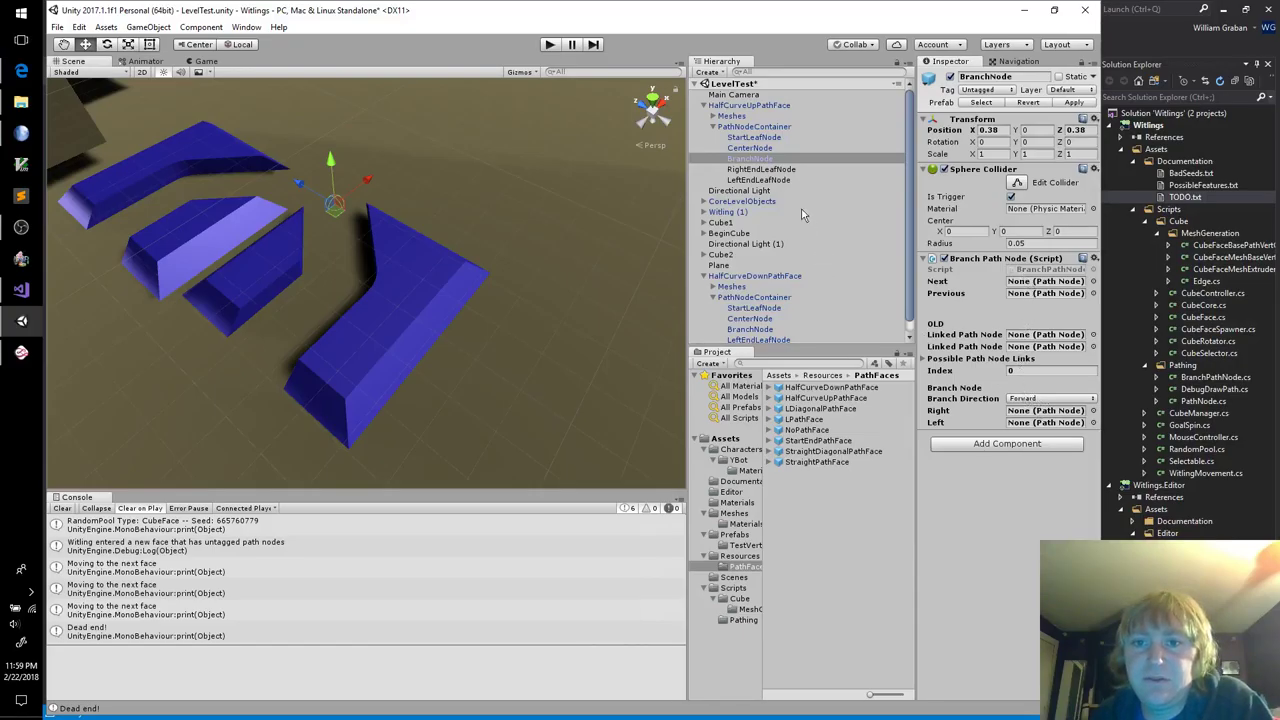
# Step: Link BranchNode to RightEndLeafNode, LeftEndLeafNode and CenterNode, then apply the HalfCurveUpPathFace prefab
pyautogui.moveTo(785, 172); pyautogui.dragTo(1045, 411)
pyautogui.moveTo(781, 182); pyautogui.dragTo(1048, 428)
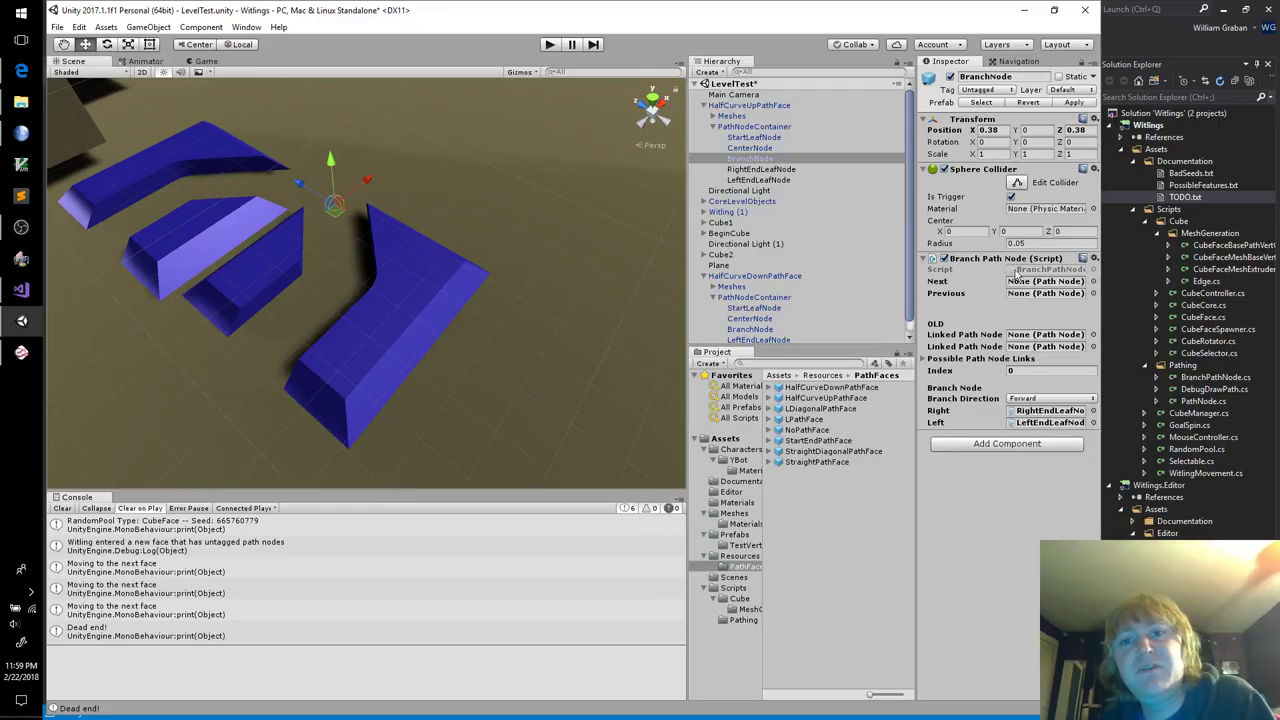
pyautogui.moveTo(758, 148); pyautogui.dragTo(1018, 293)
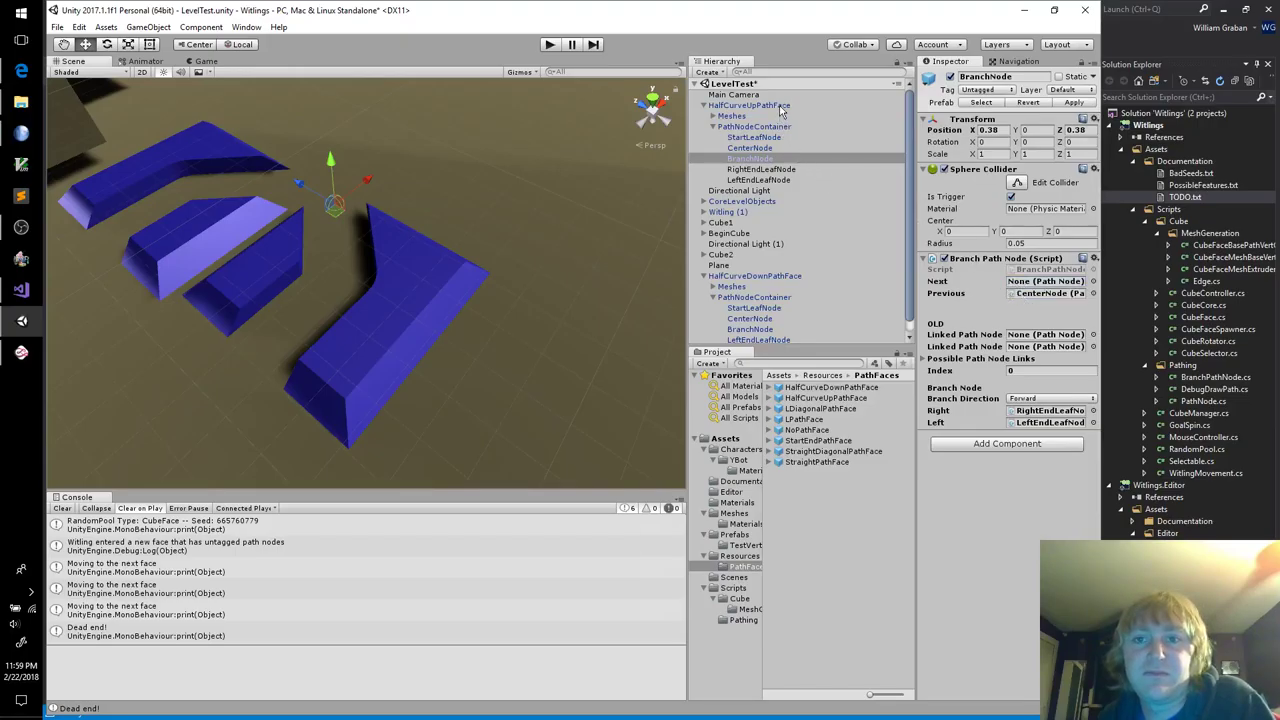
pyautogui.click(783, 106)
pyautogui.click(1073, 103)
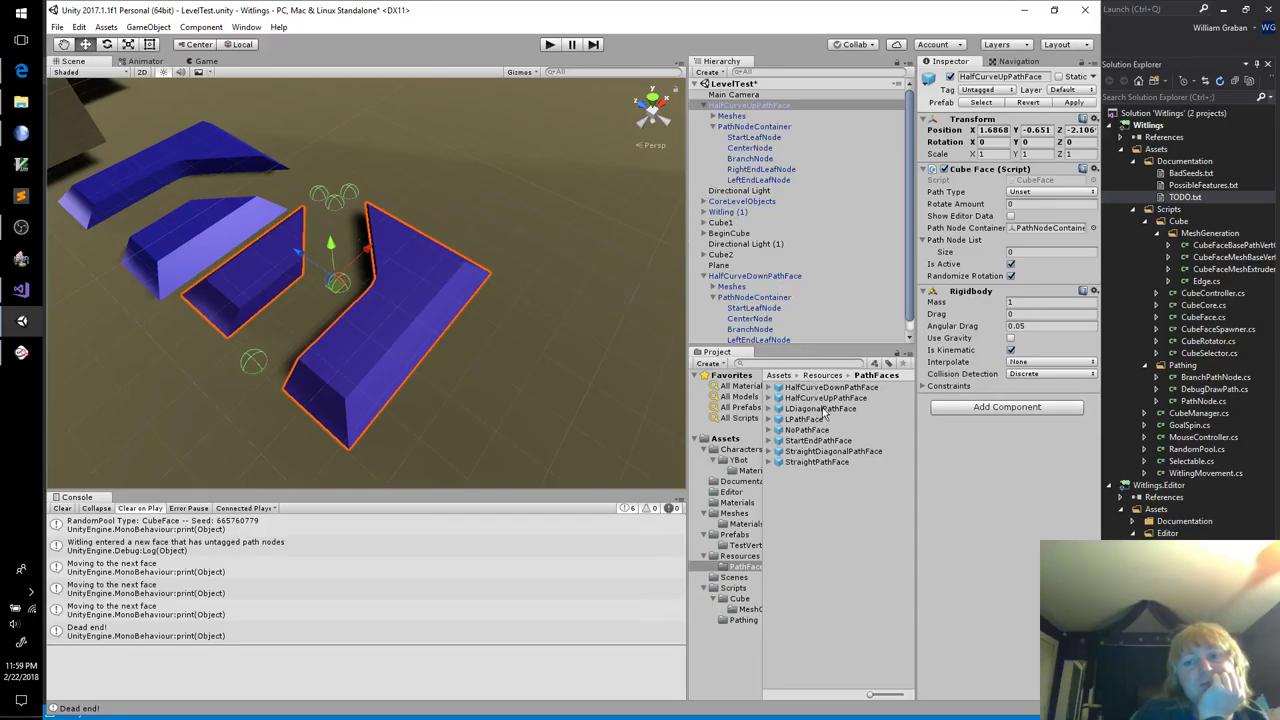
# Step: Place an LDiagonalPathFace piece in the scene, zoom in and expand its children
pyautogui.moveTo(822, 409); pyautogui.dragTo(462, 174)
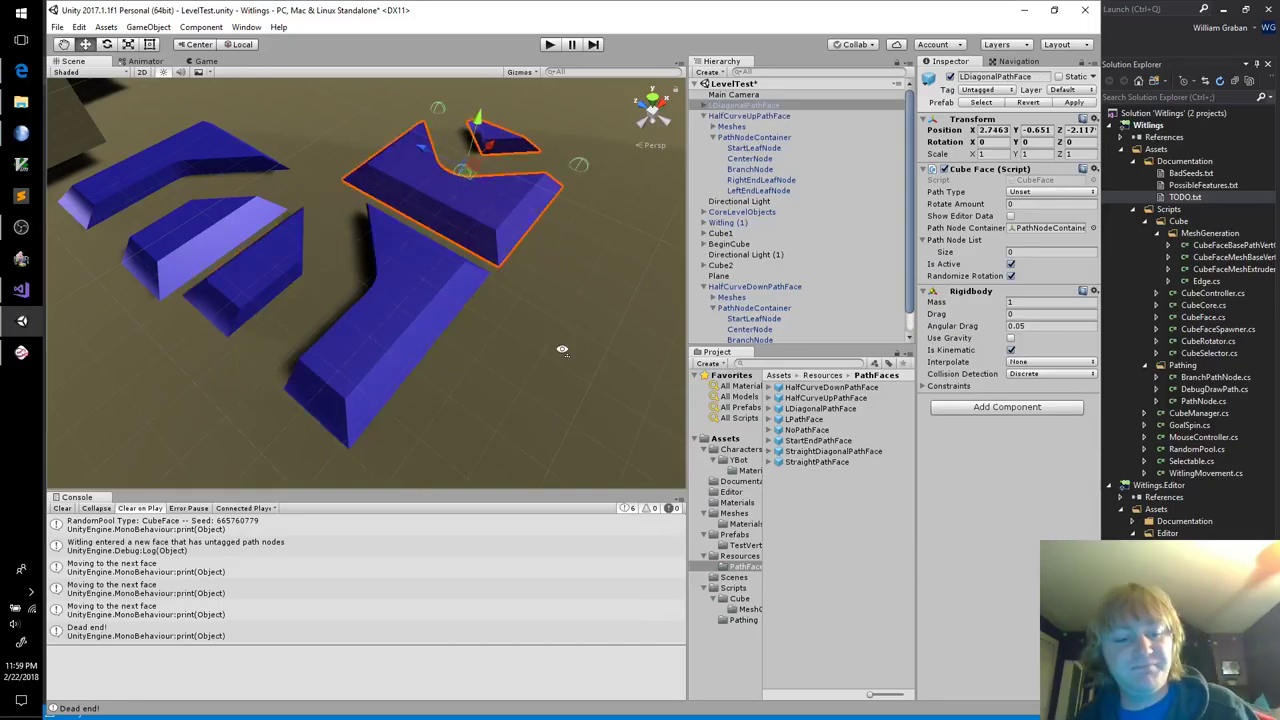
pyautogui.moveTo(562, 349); pyautogui.dragTo(466, 282, button='right')
pyautogui.click(704, 105)
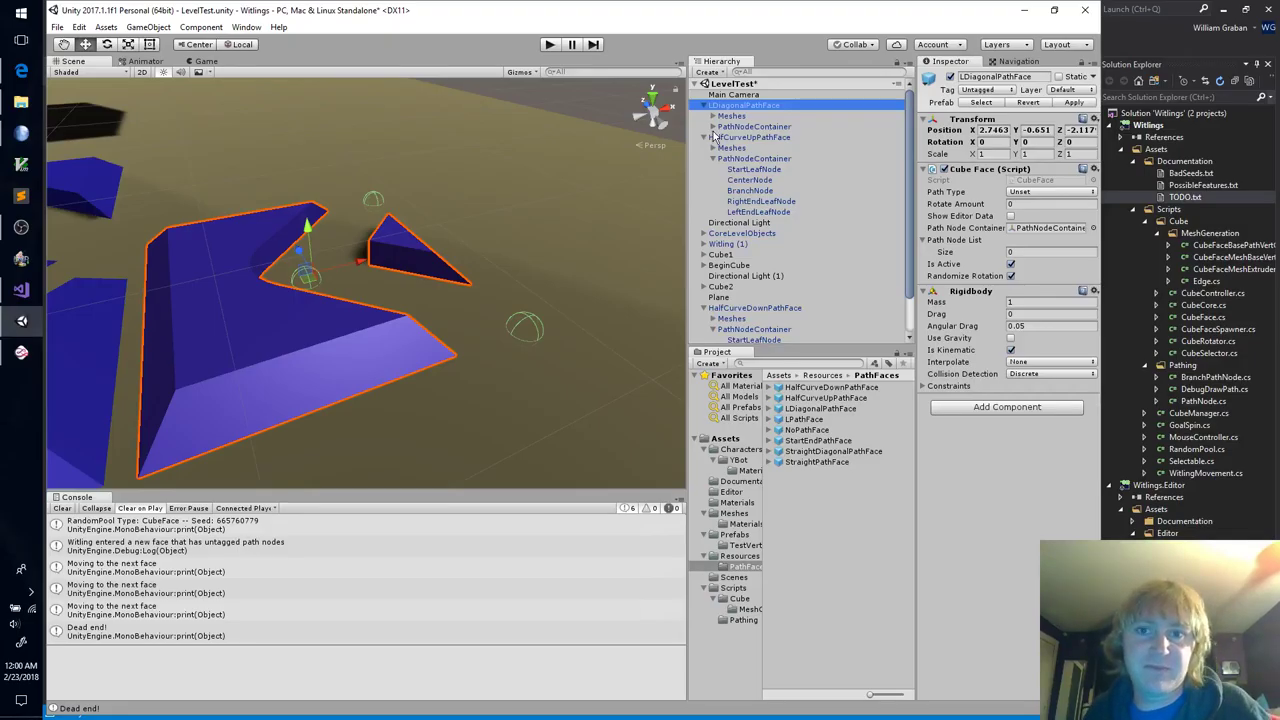
# Step: Set LDiagonalPathFace's first Node to X 0.38 and tag it StartPathNode
pyautogui.click(713, 128)
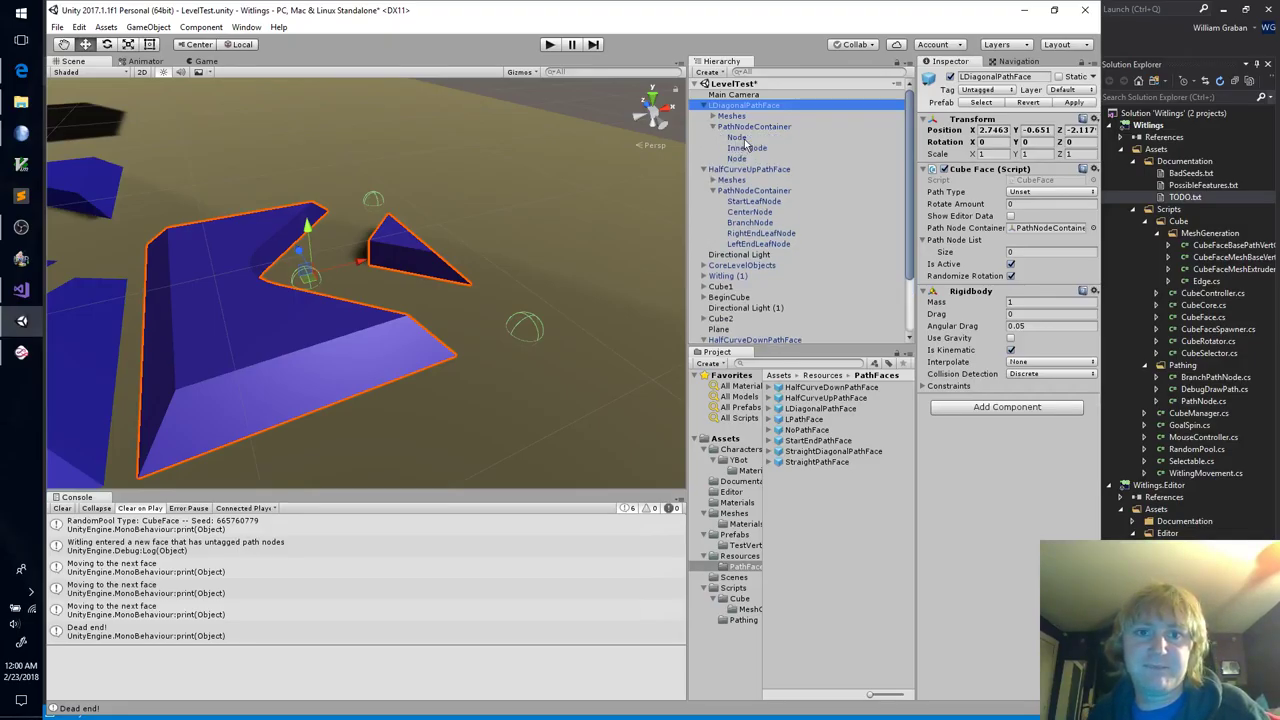
pyautogui.click(745, 138)
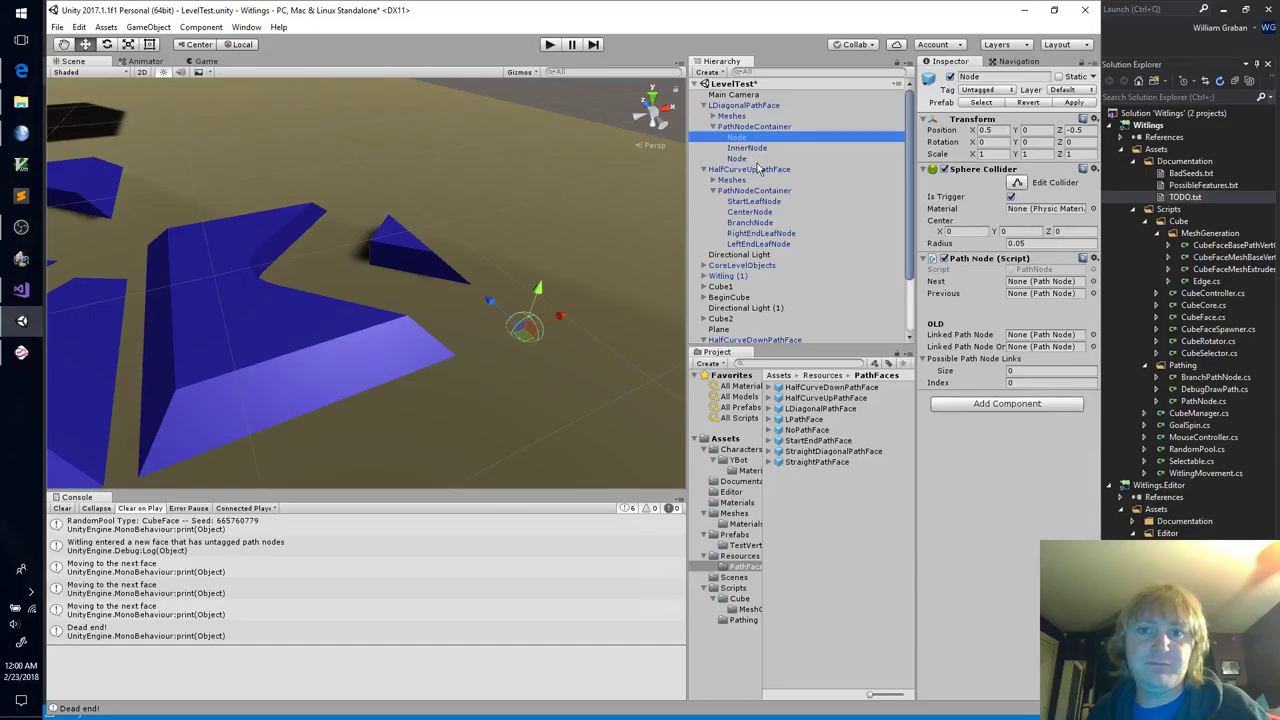
pyautogui.click(998, 131)
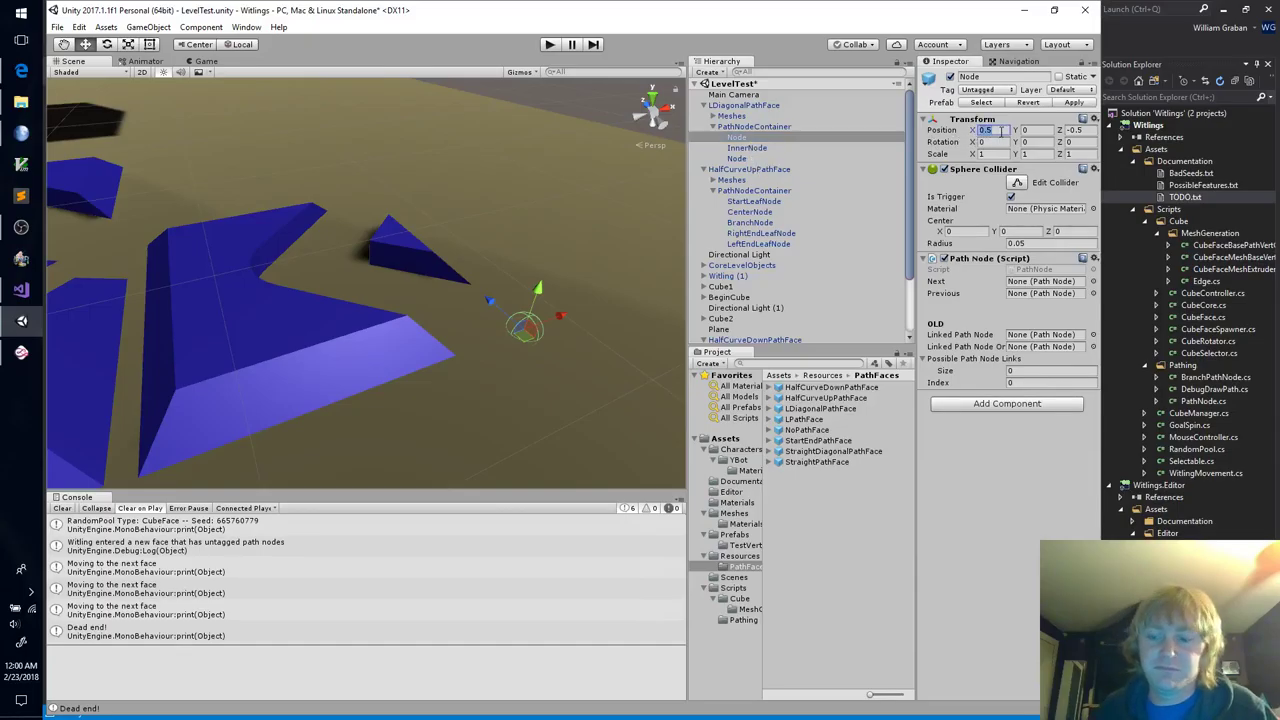
pyautogui.write('0.38')
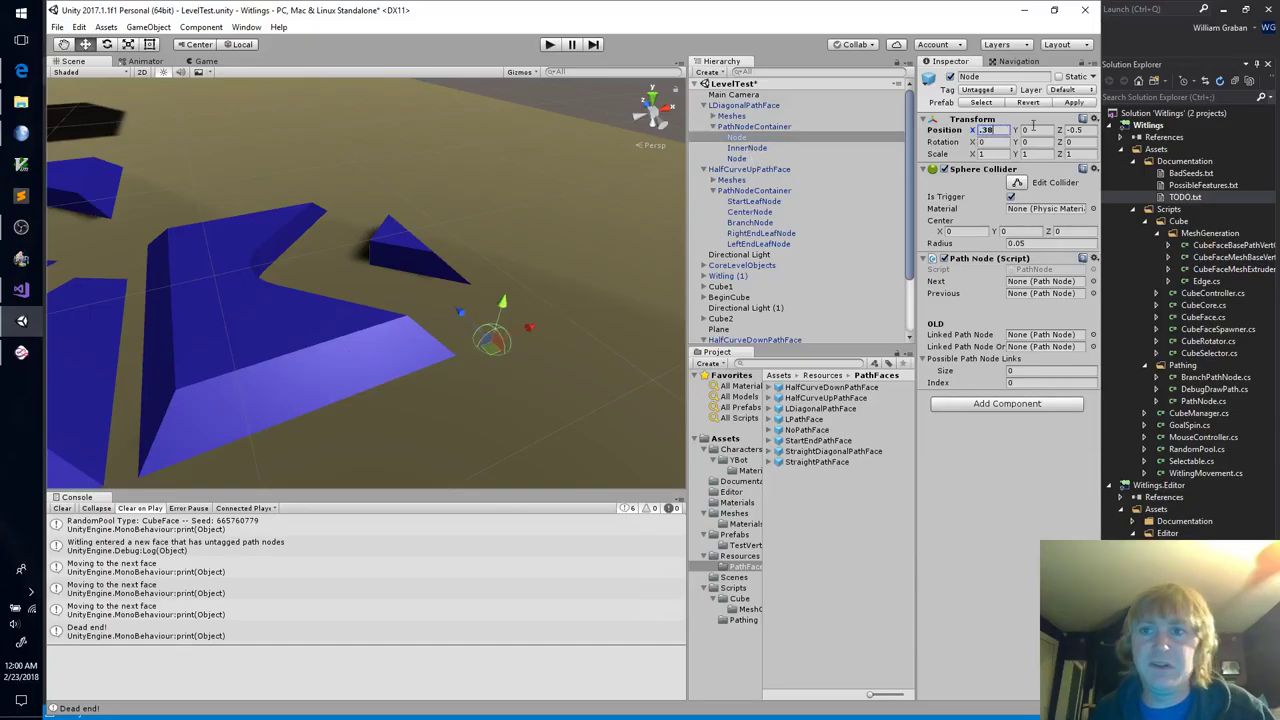
pyautogui.click(1006, 92)
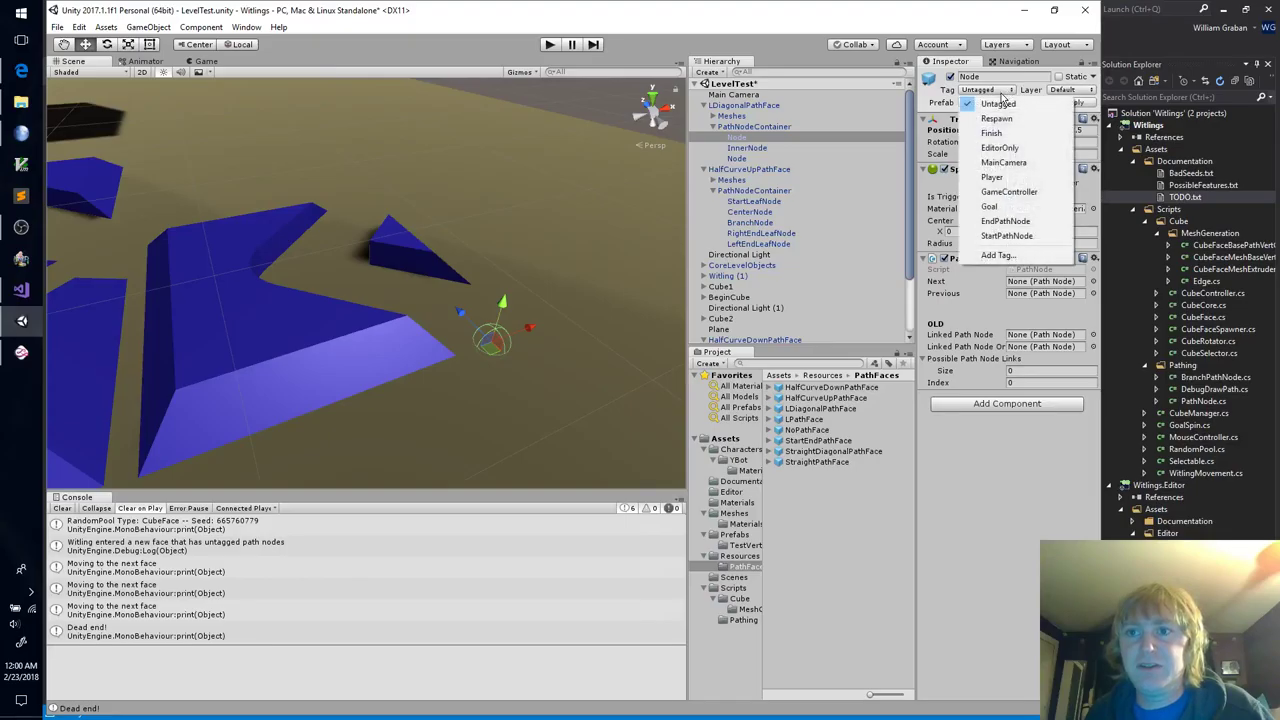
pyautogui.click(1006, 236)
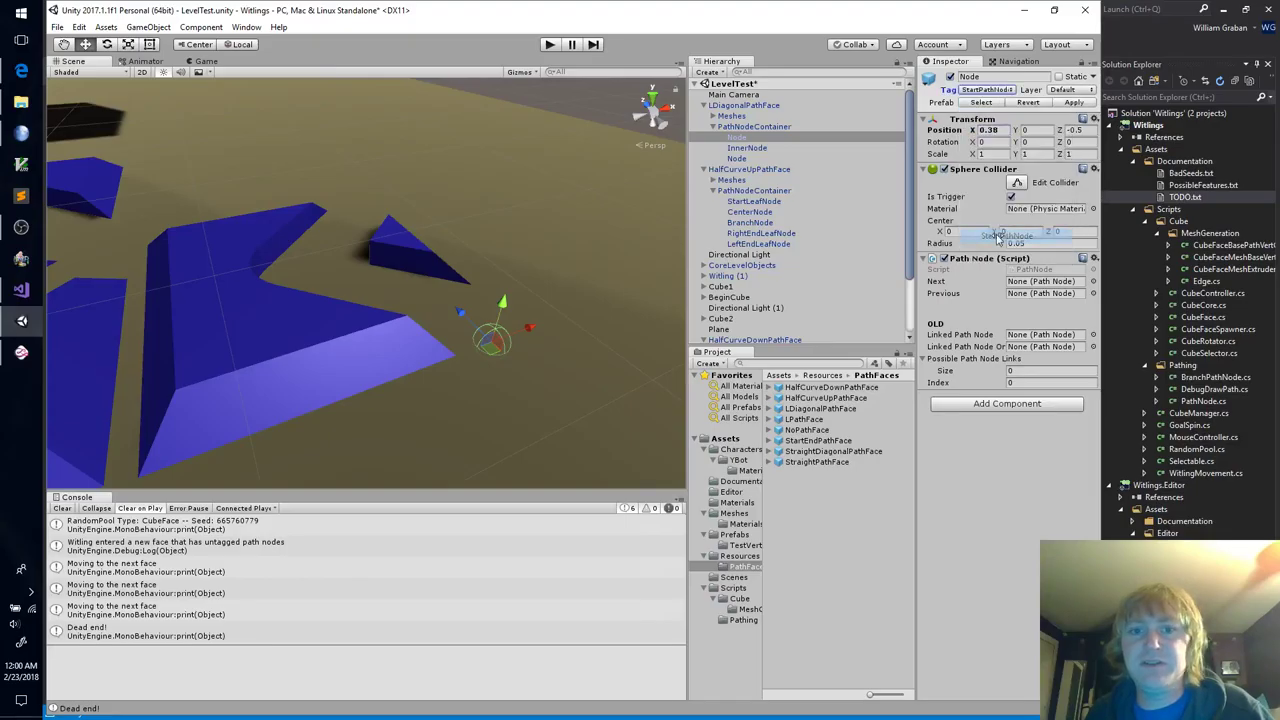
# Step: Frame the Node in the scene and rename it RightStartLeafNode
pyautogui.click(777, 139)
pyautogui.doubleClick(777, 145)
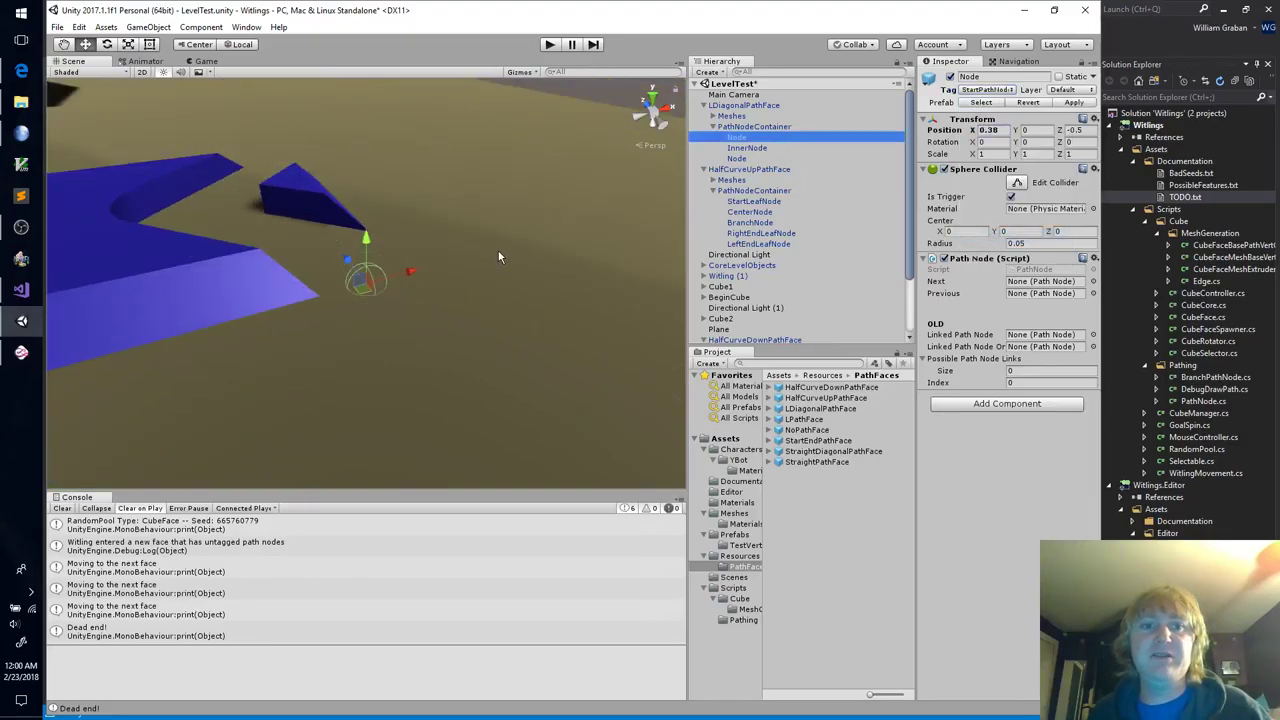
pyautogui.scroll(-2, 500, 256)
pyautogui.press('F2')
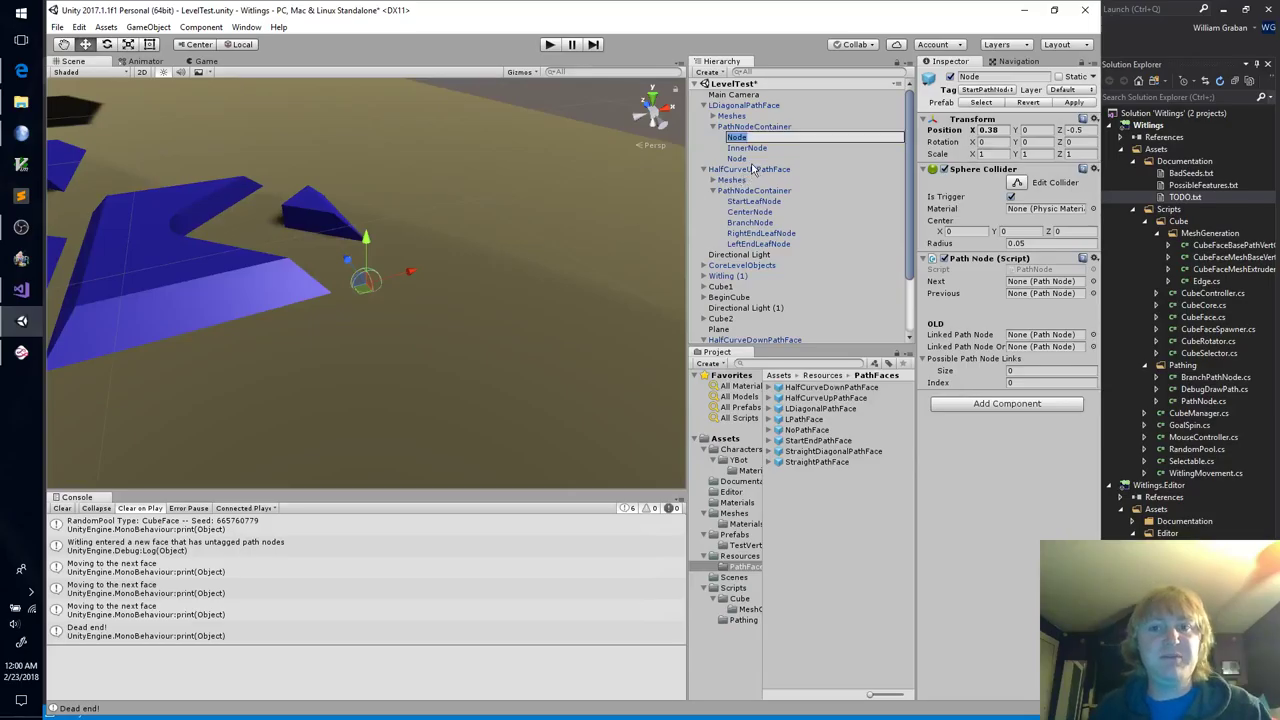
pyautogui.write('RightS')
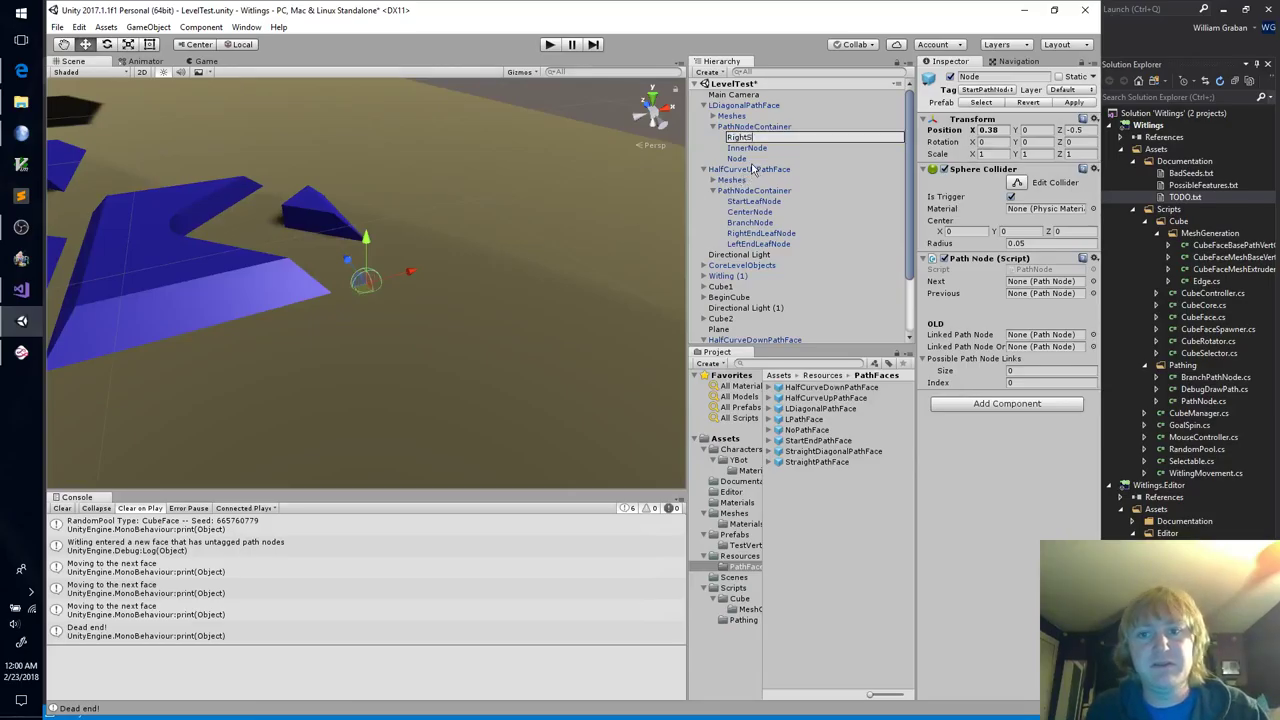
pyautogui.write('tartLe')
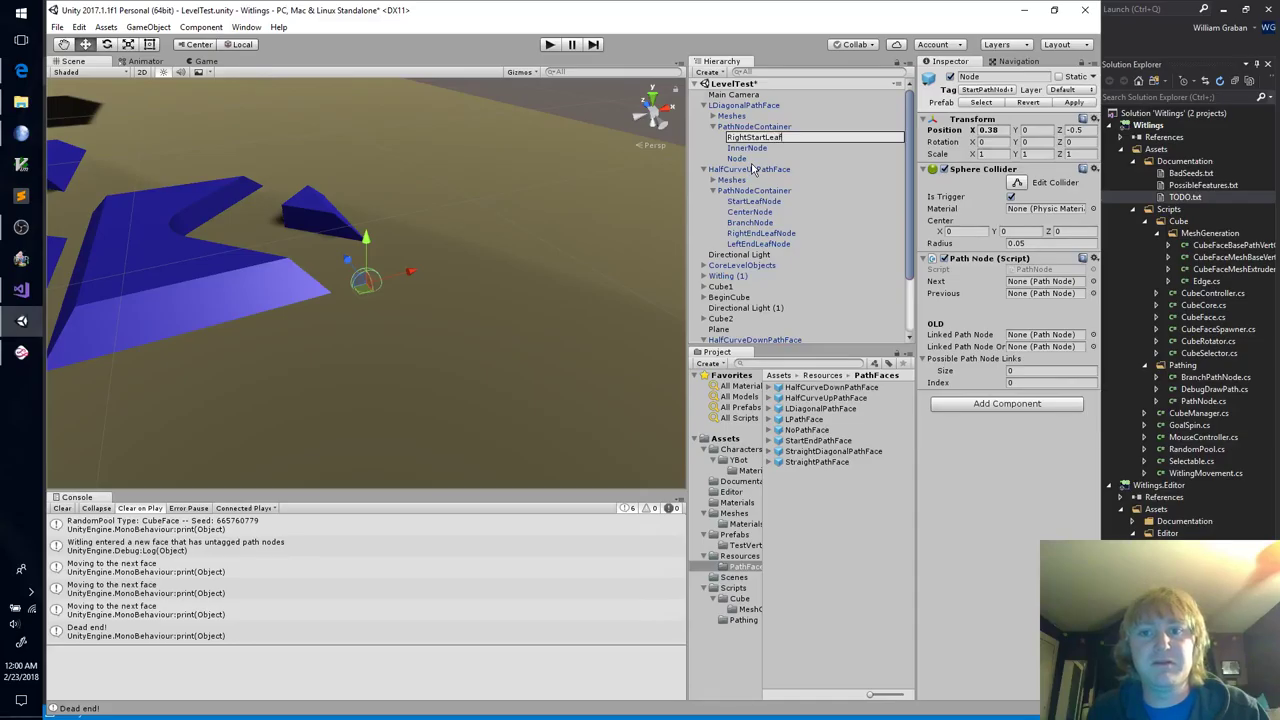
pyautogui.write('afNode')
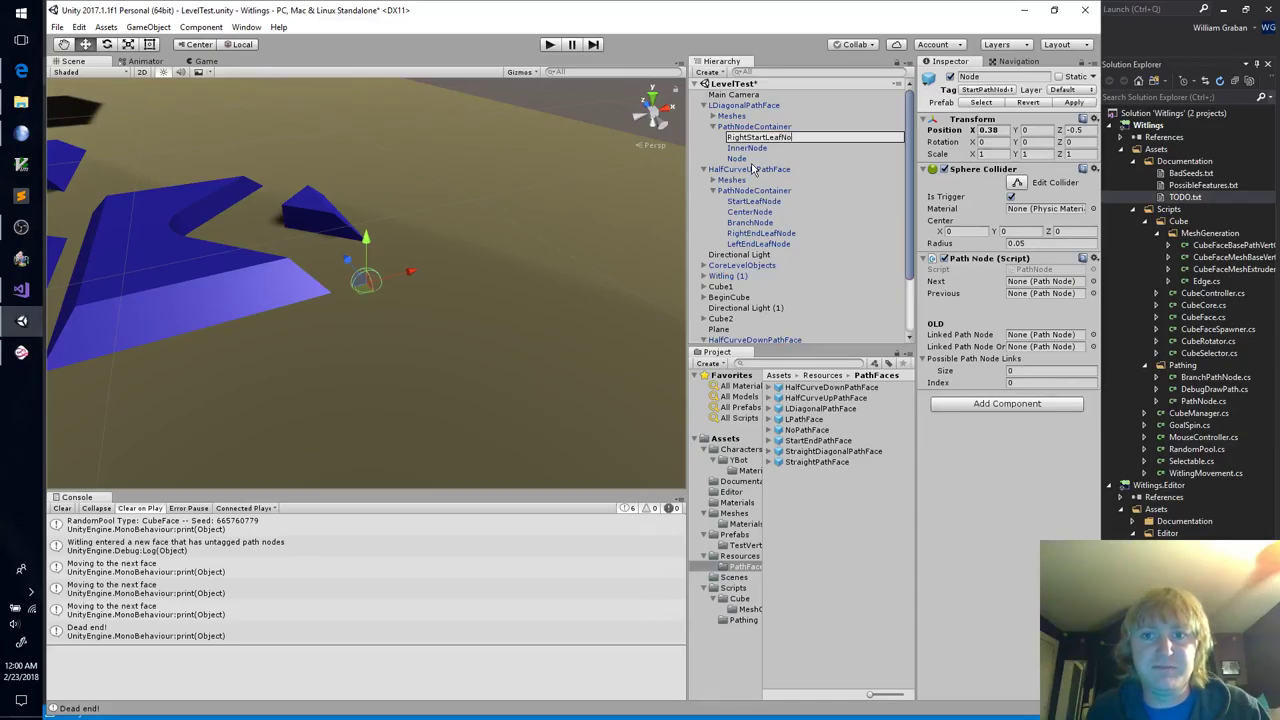
pyautogui.press('Return')
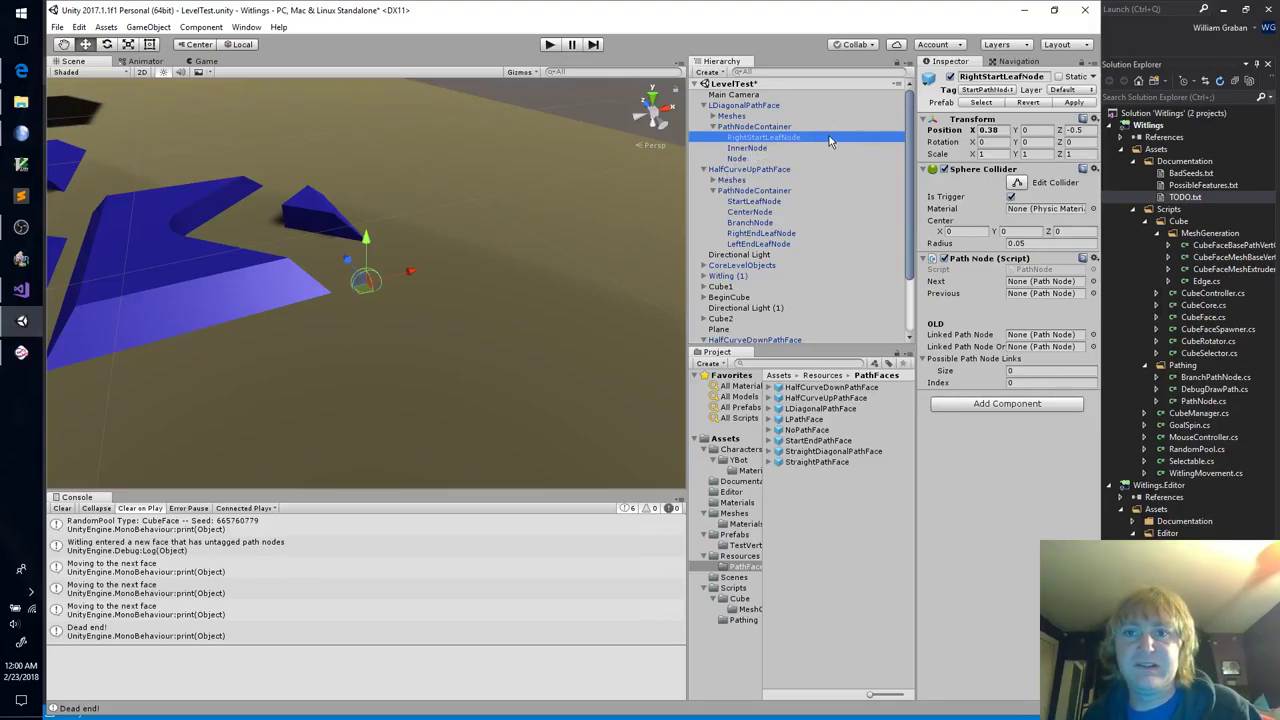
# Step: Duplicate RightStartLeafNode and rename the copy LeftStartLeafNode
pyautogui.hotkey('ctrl', 'd')
pyautogui.click(820, 168)
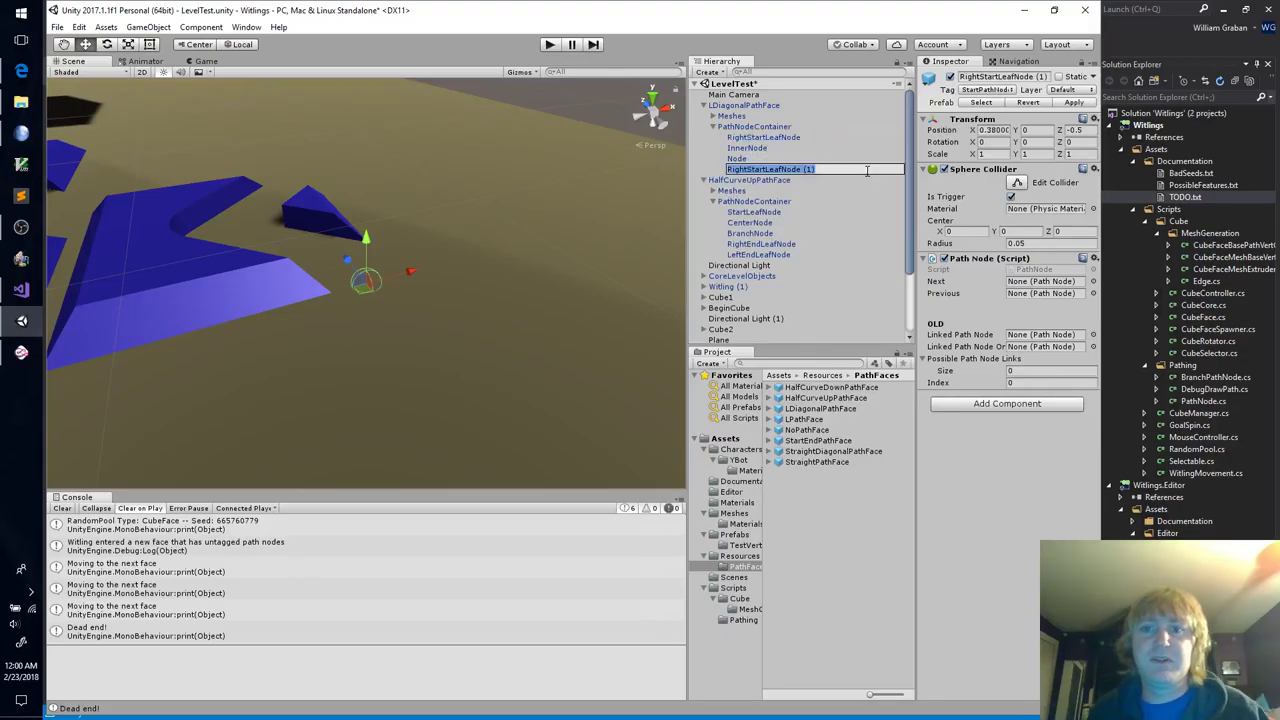
pyautogui.press('End')
pyautogui.press('BackSpace')
pyautogui.press('BackSpace')
pyautogui.press('BackSpace')
pyautogui.press('BackSpace')
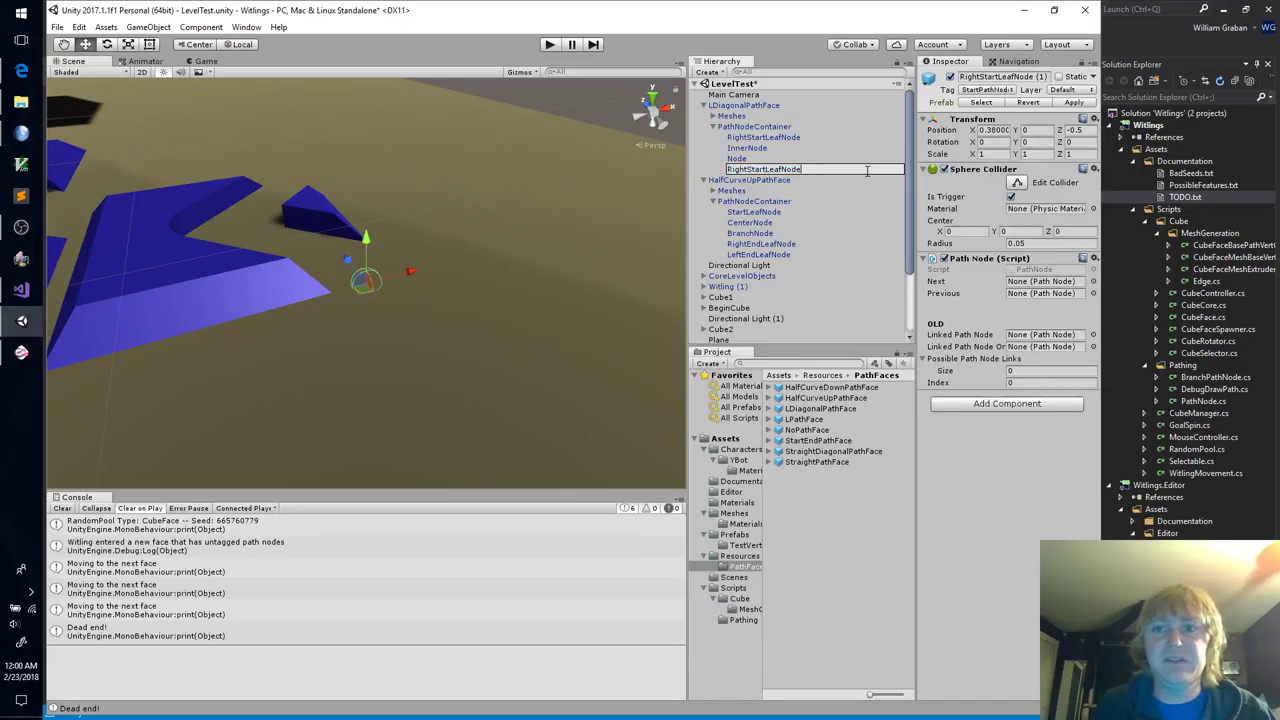
pyautogui.press('Home')
pyautogui.press('Delete')
pyautogui.press('Delete')
pyautogui.press('Delete')
pyautogui.press('Delete')
pyautogui.press('Delete')
pyautogui.write('Left')
pyautogui.press('Return')
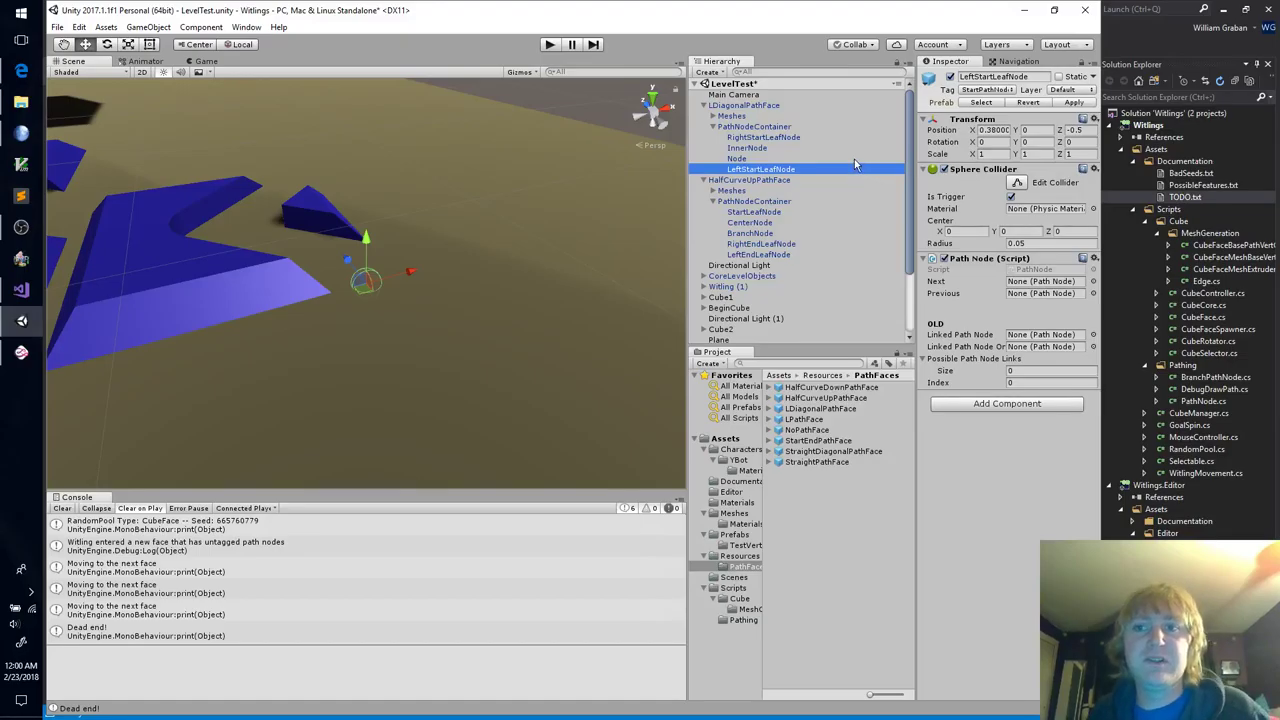
# Step: Position LeftStartLeafNode at X 0.5, Z -0.38 and move it directly below RightStartLeafNode
pyautogui.click(1010, 130)
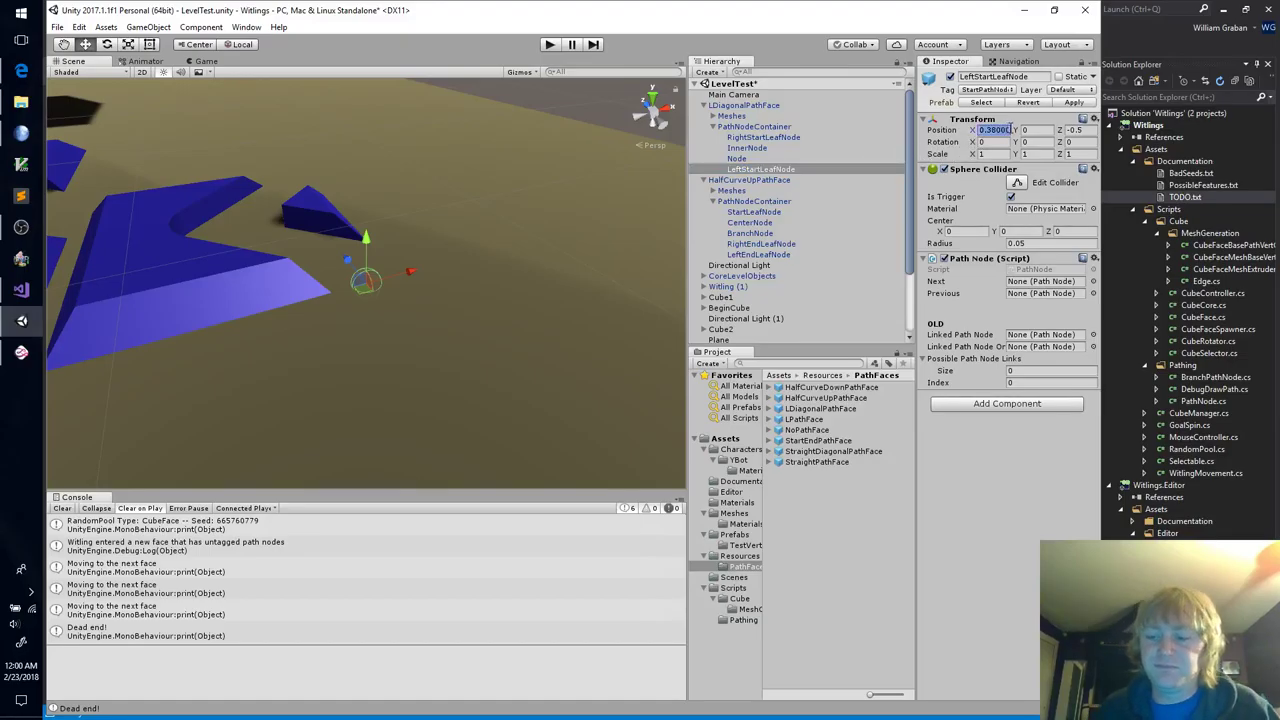
pyautogui.write('0.5')
pyautogui.press('Tab')
pyautogui.press('Tab')
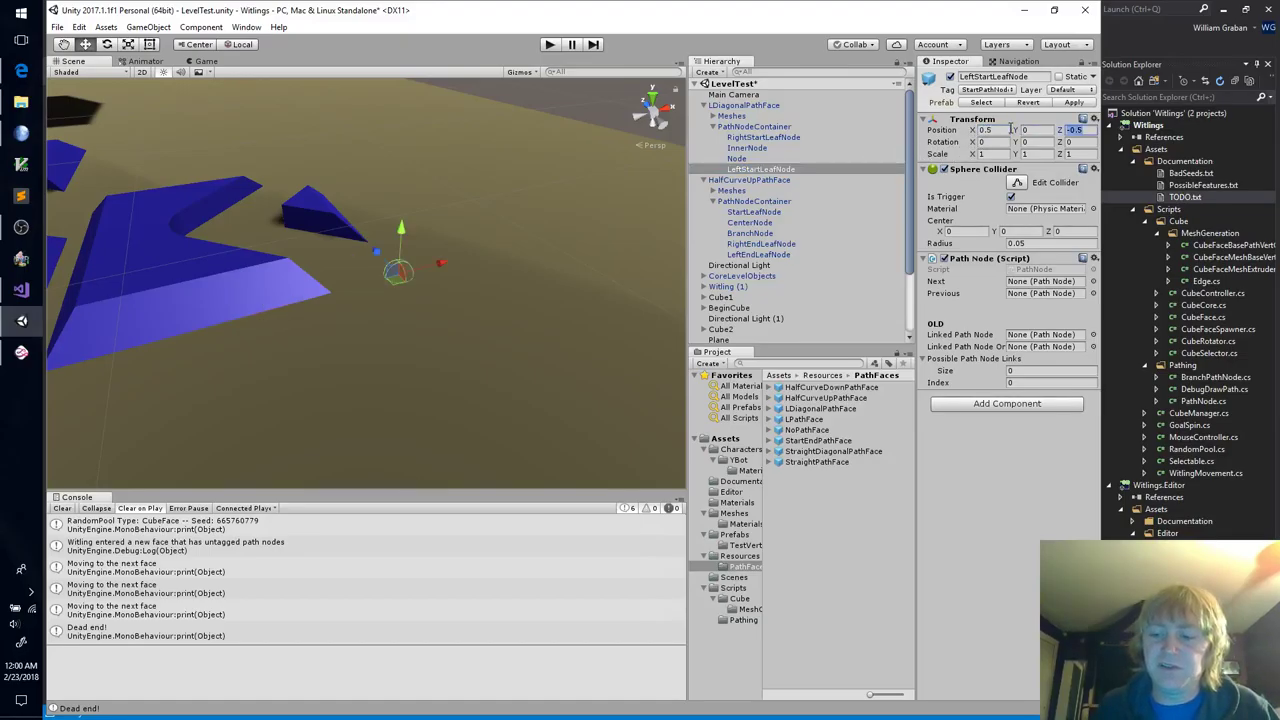
pyautogui.write('-.38')
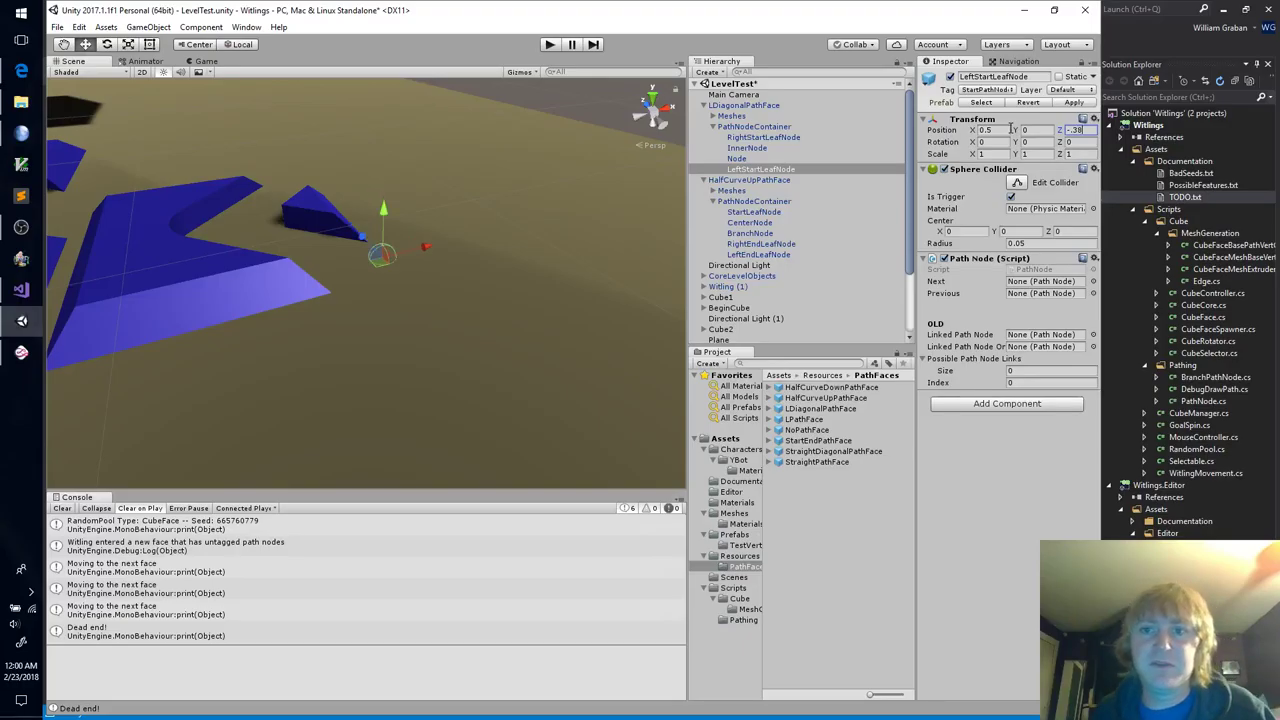
pyautogui.click(783, 171)
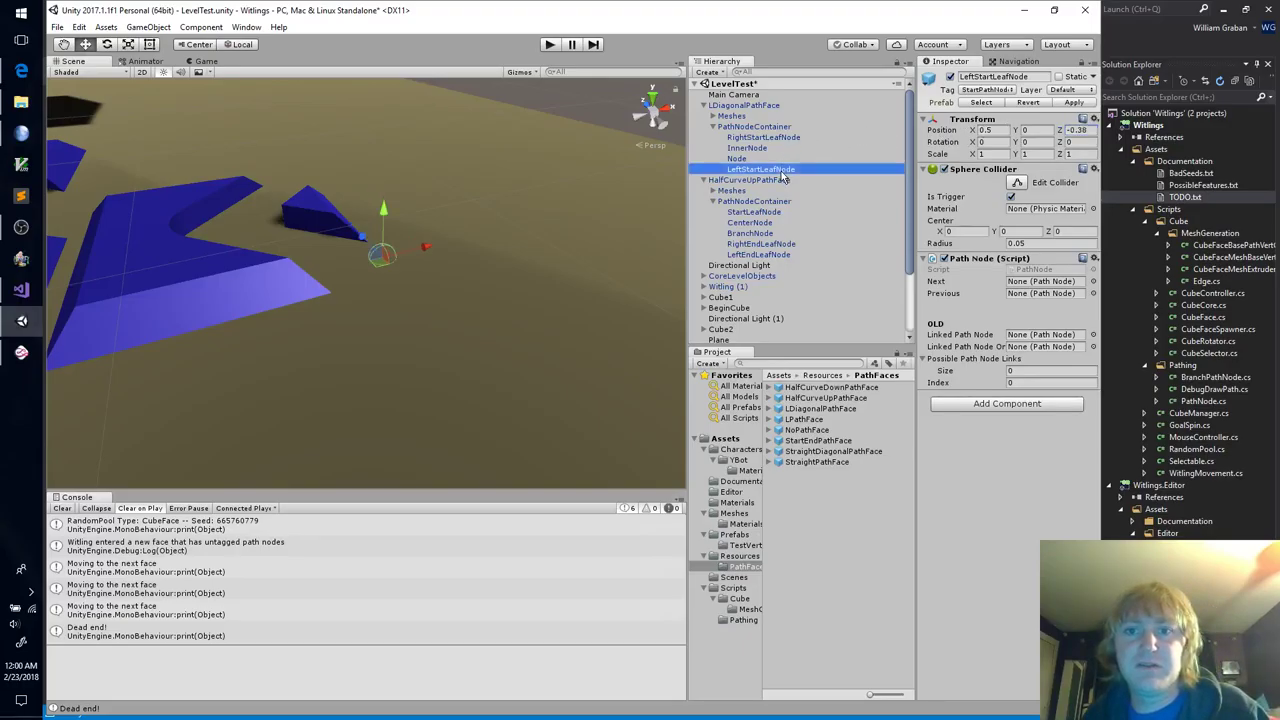
pyautogui.moveTo(785, 175); pyautogui.dragTo(782, 146)
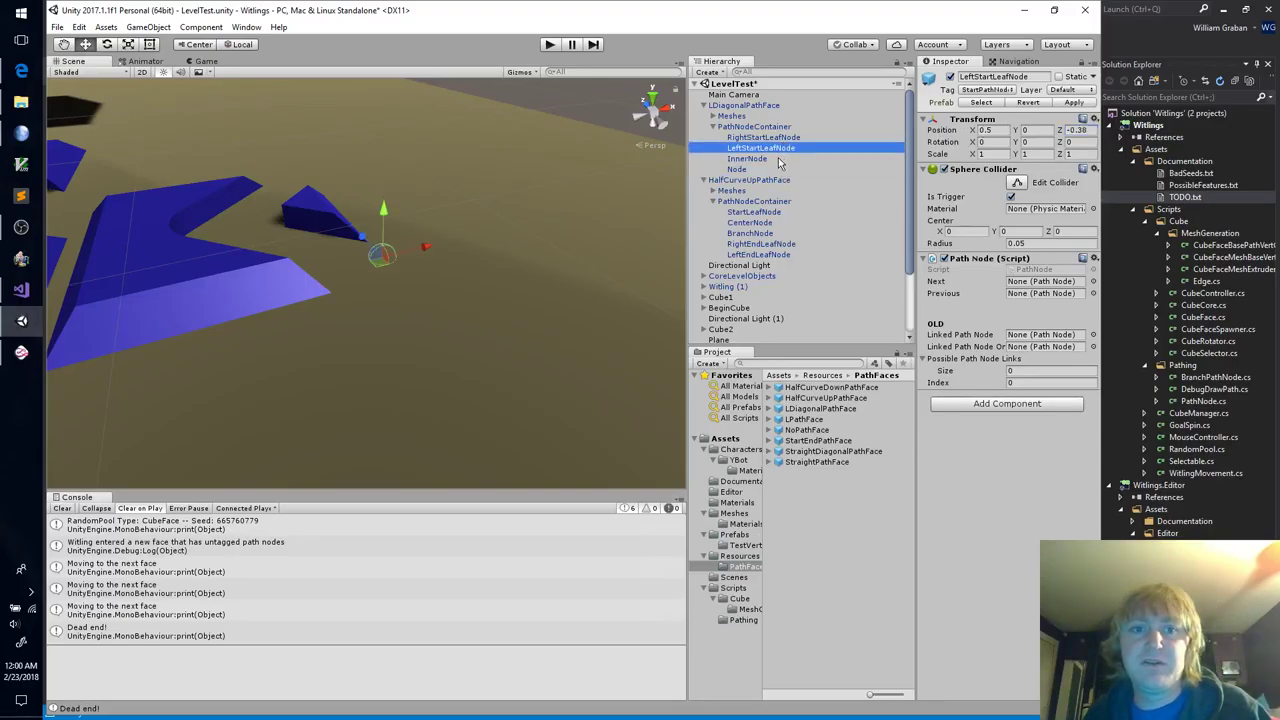
# Step: Duplicate LeftStartLeafNode and rename the copy StartBranchNode
pyautogui.click(794, 150)
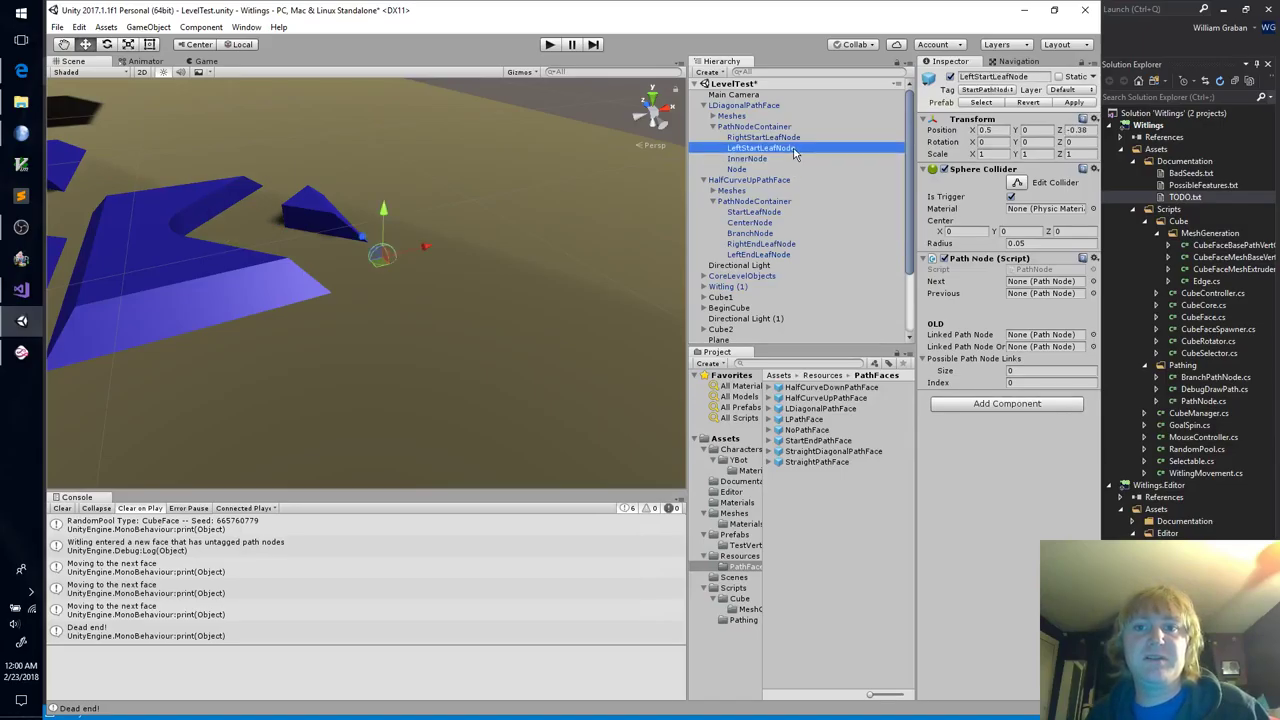
pyautogui.hotkey('ctrl', 'd')
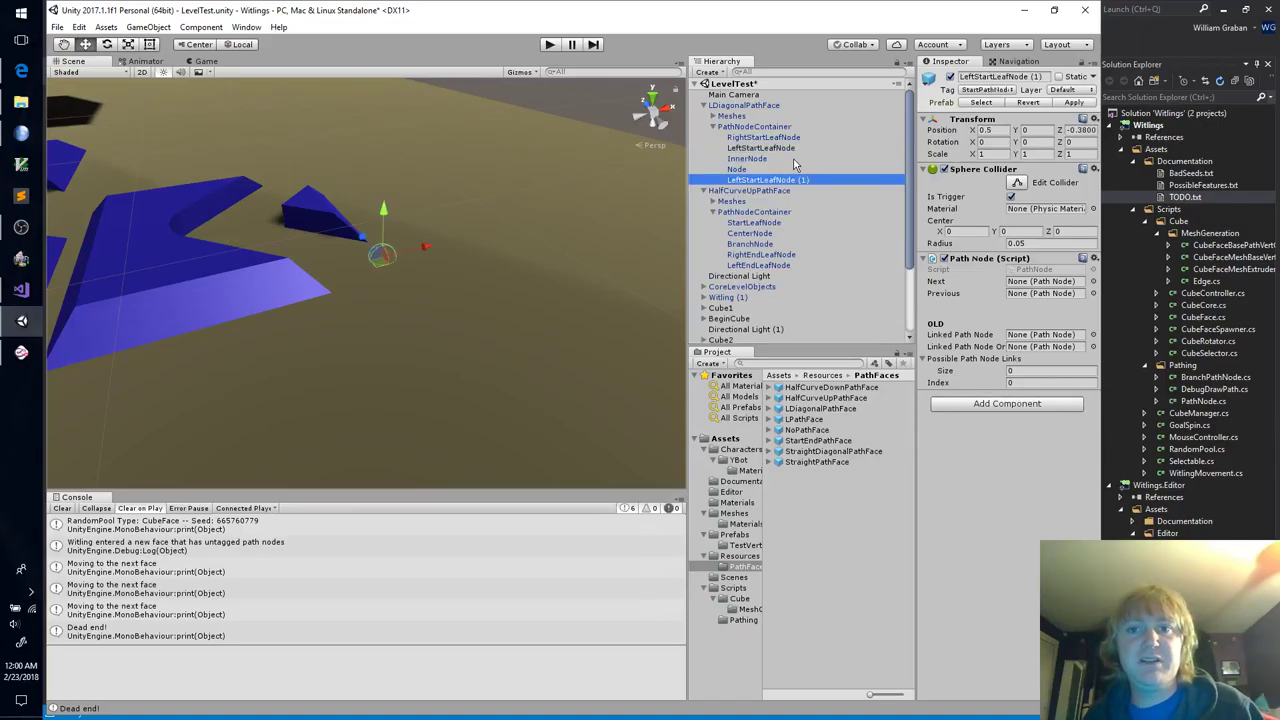
pyautogui.press('F2')
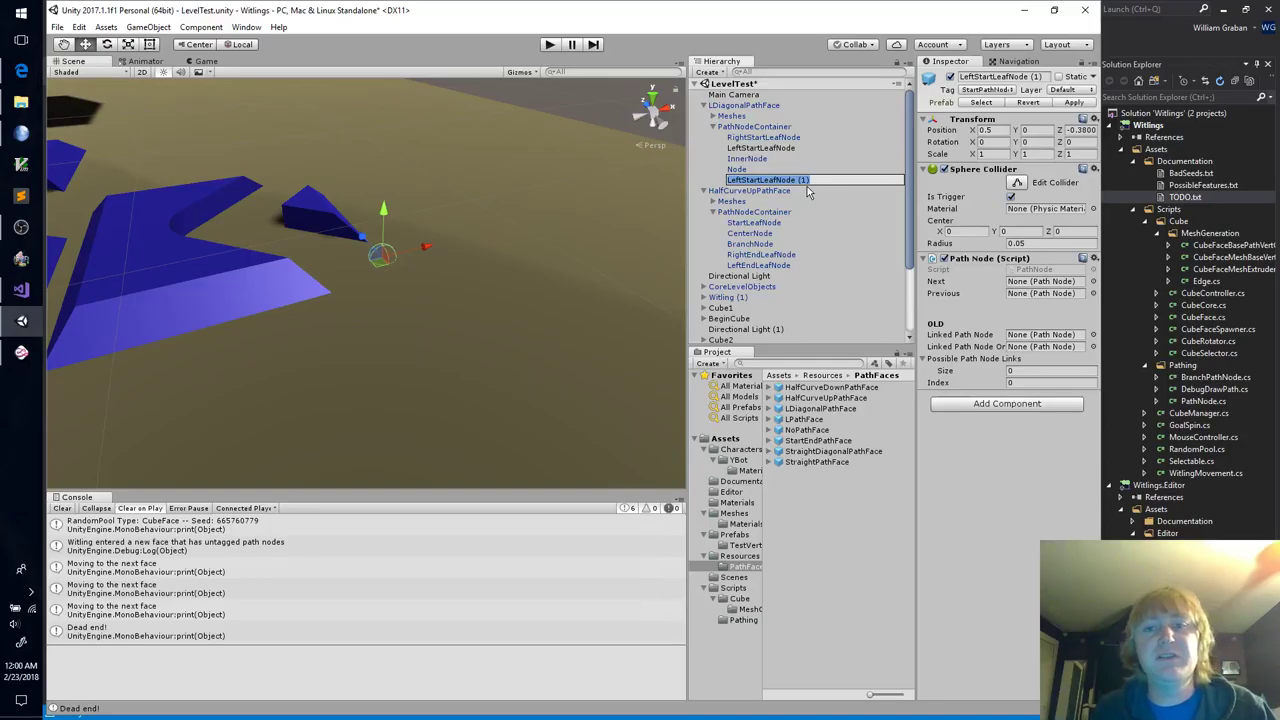
pyautogui.write('StartE')
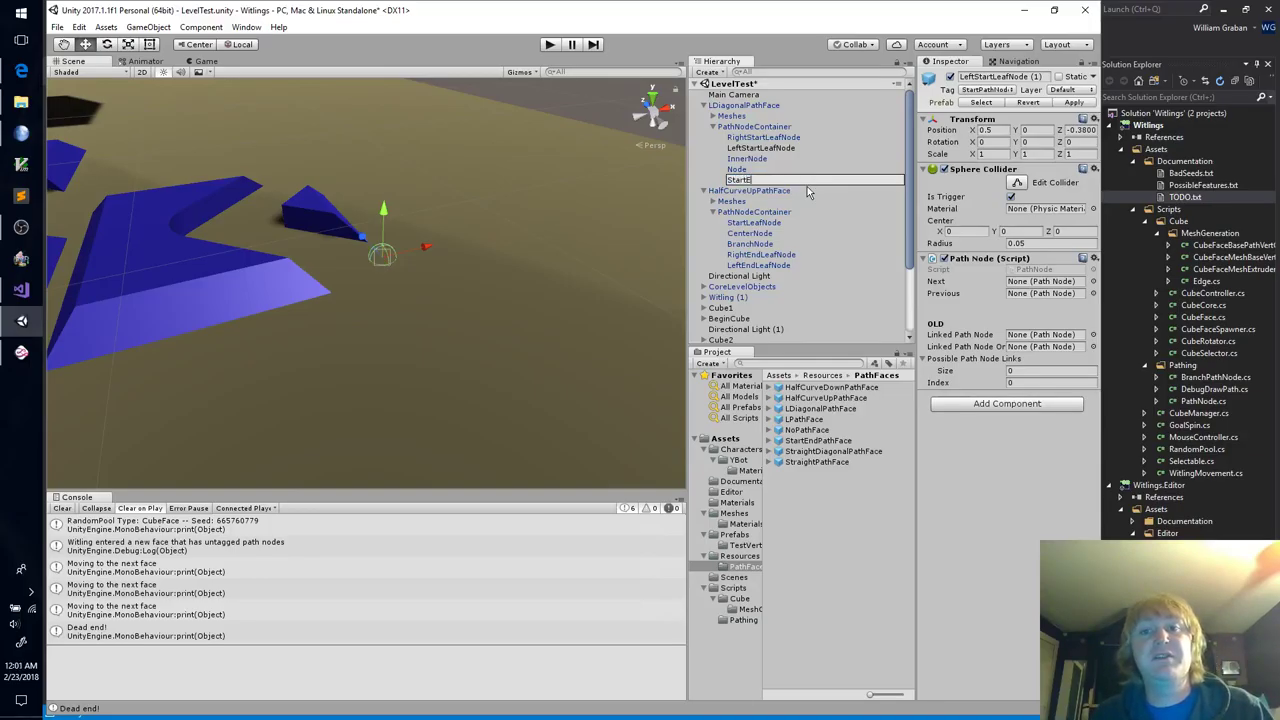
pyautogui.press('BackSpace')
pyautogui.write('Br')
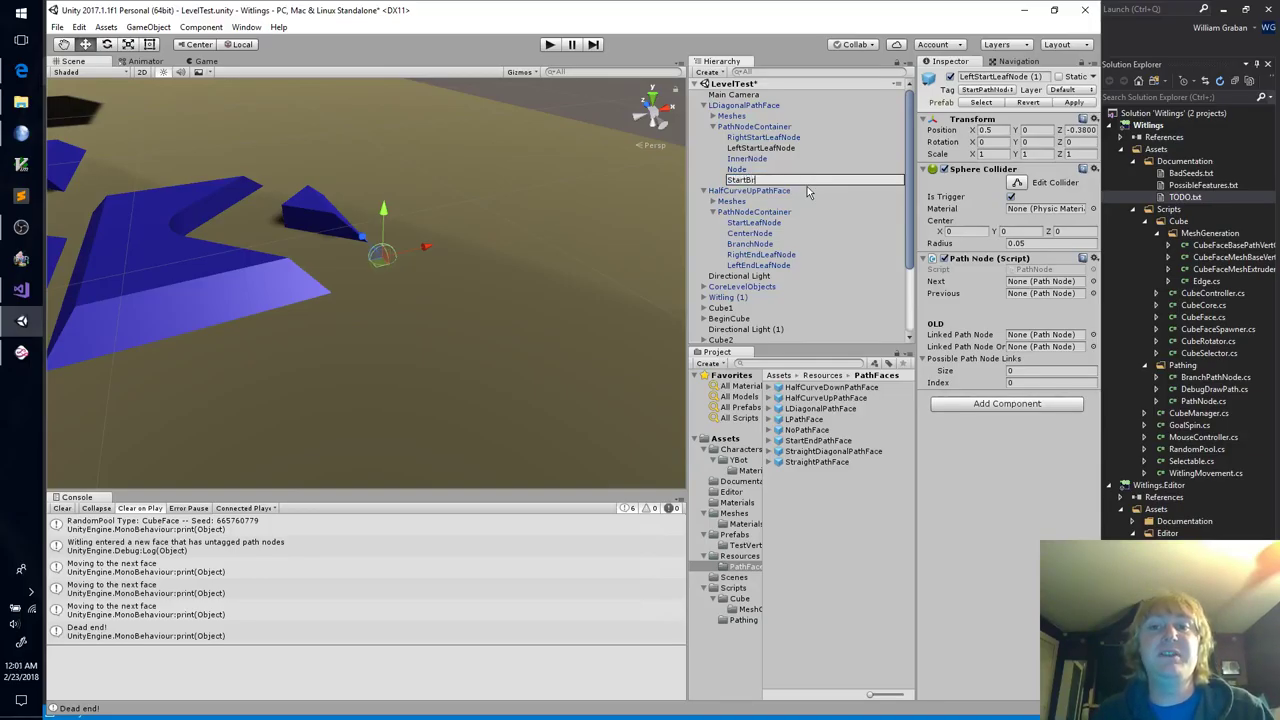
pyautogui.write('anchNode')
pyautogui.press('Return')
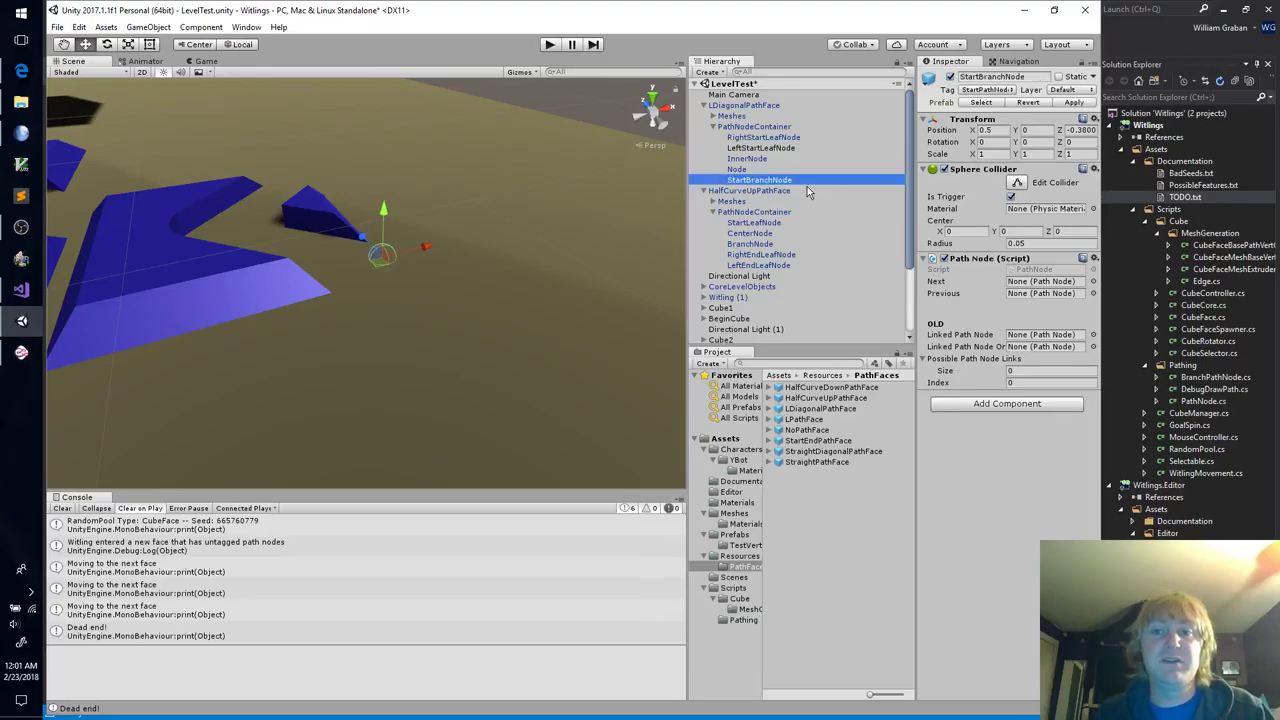
# Step: Set StartBranchNode to Untagged, move it above InnerNode, and commit Z -0.38
pyautogui.click(1011, 90)
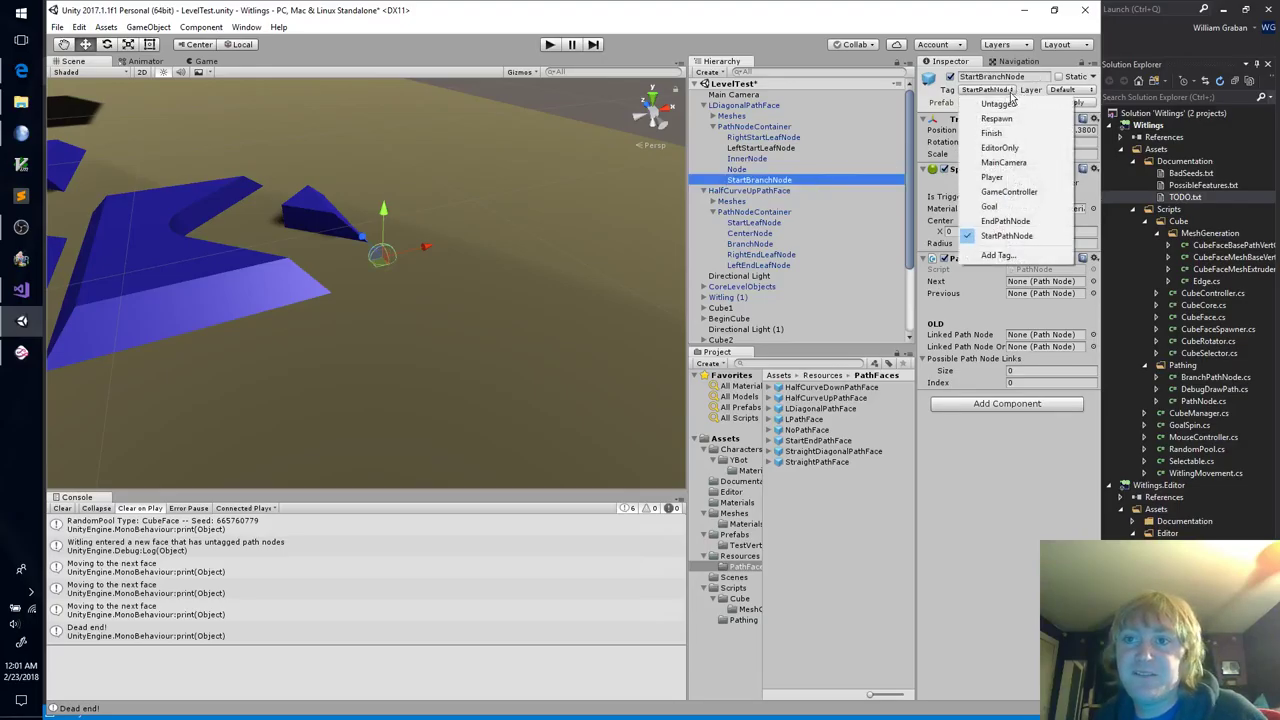
pyautogui.click(1010, 103)
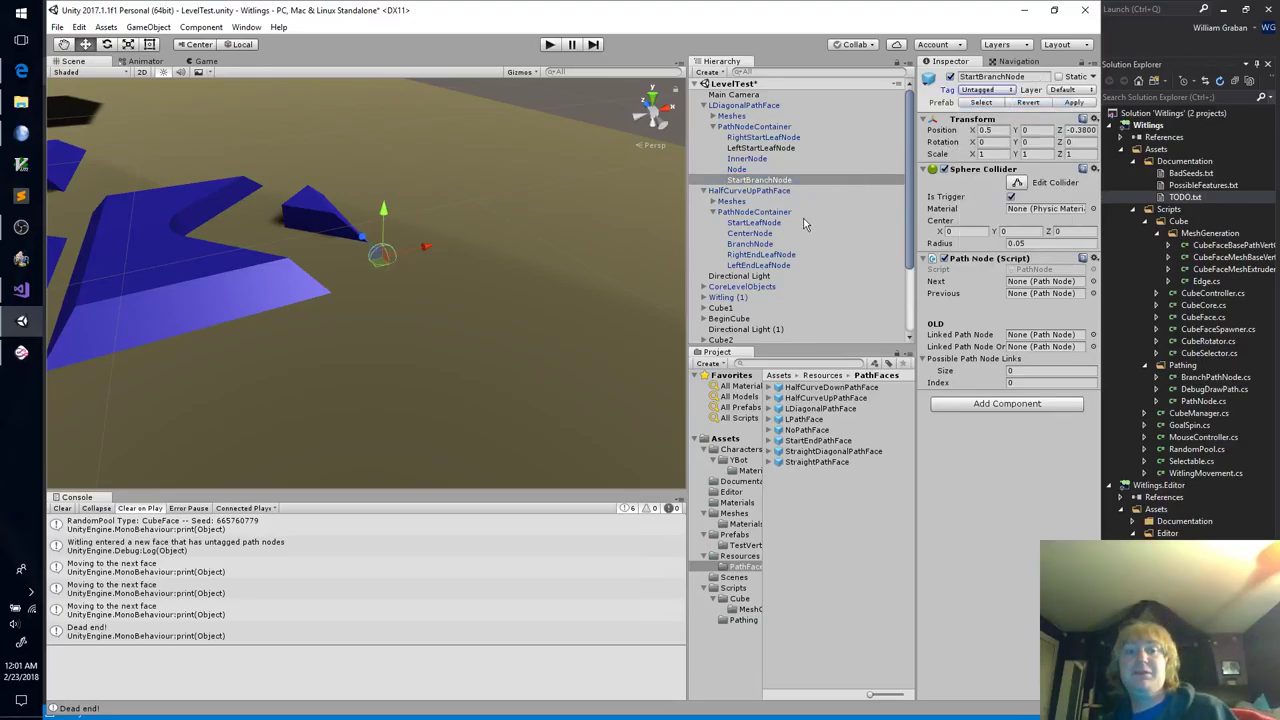
pyautogui.click(798, 180)
pyautogui.moveTo(797, 174); pyautogui.dragTo(795, 156)
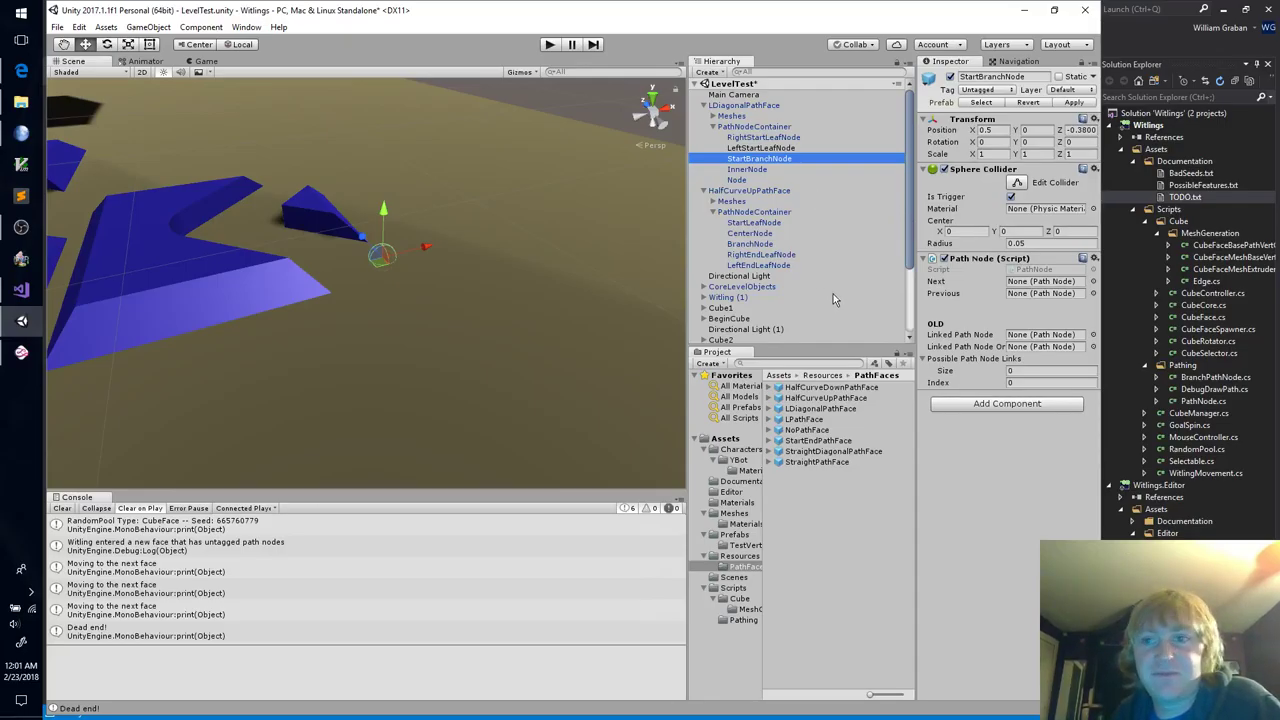
pyautogui.click(1080, 130)
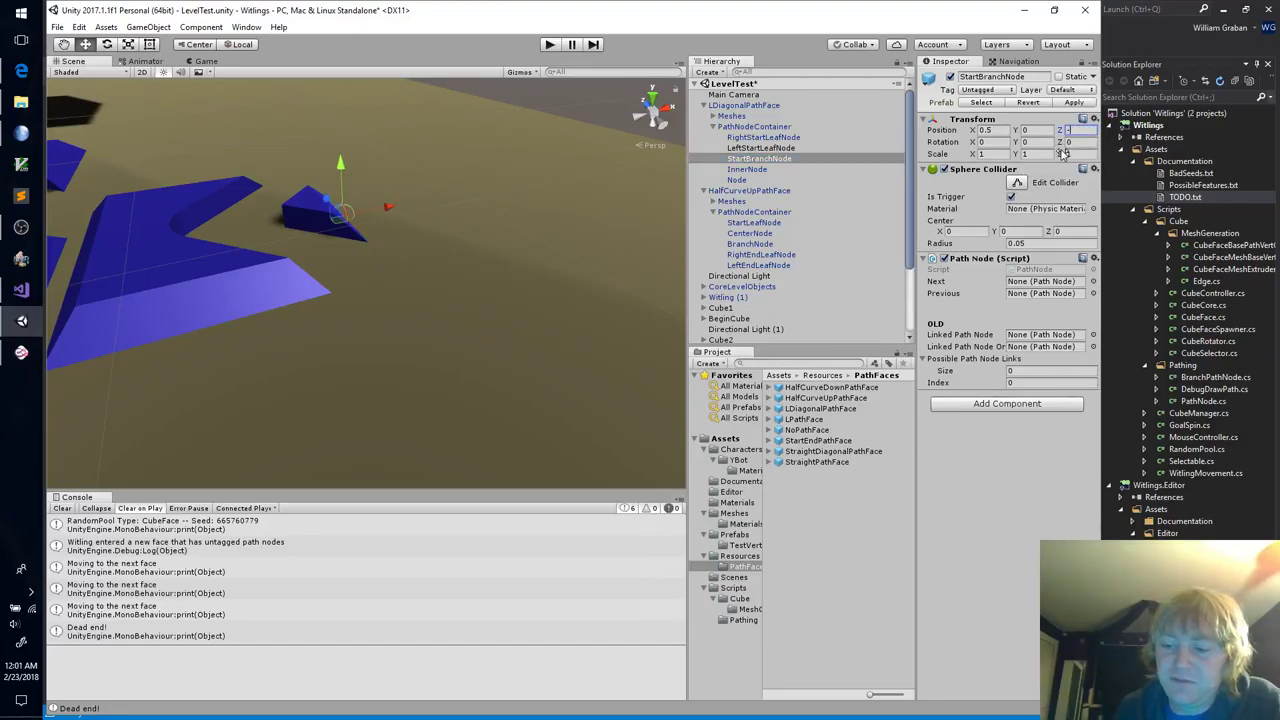
pyautogui.press('Return')
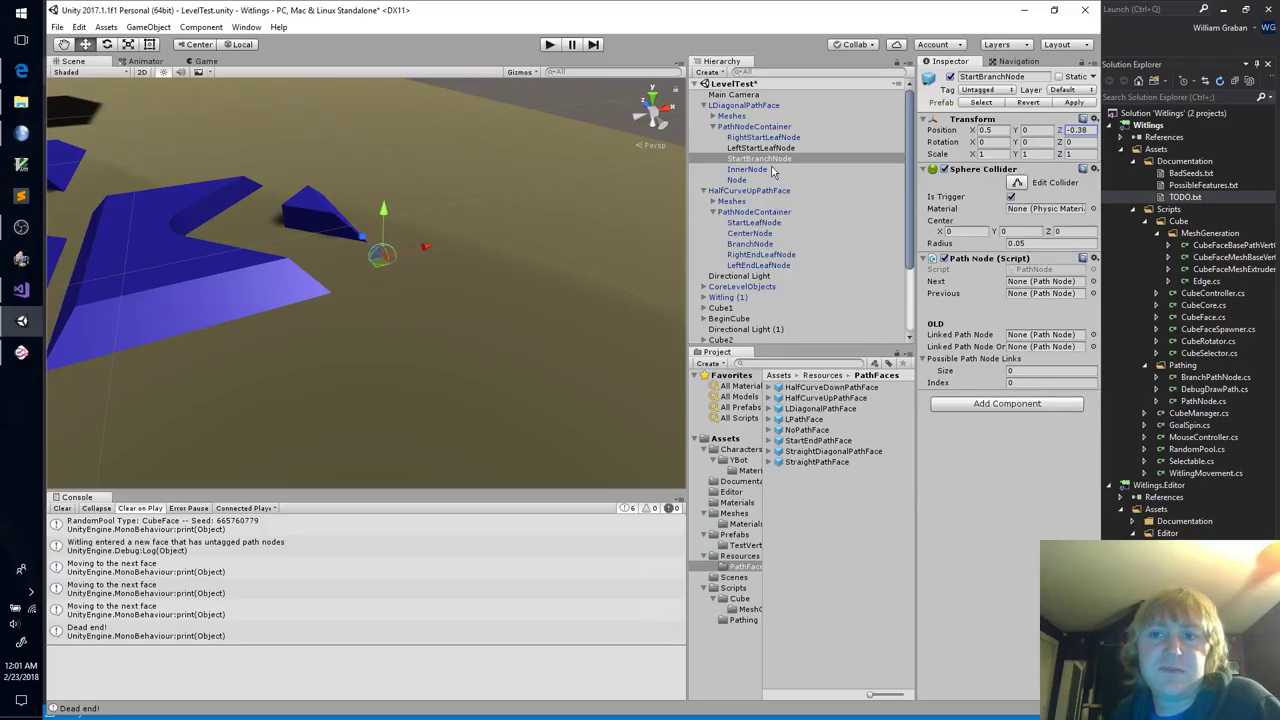
pyautogui.rightClick(979, 260)
pyautogui.click(1000, 287)
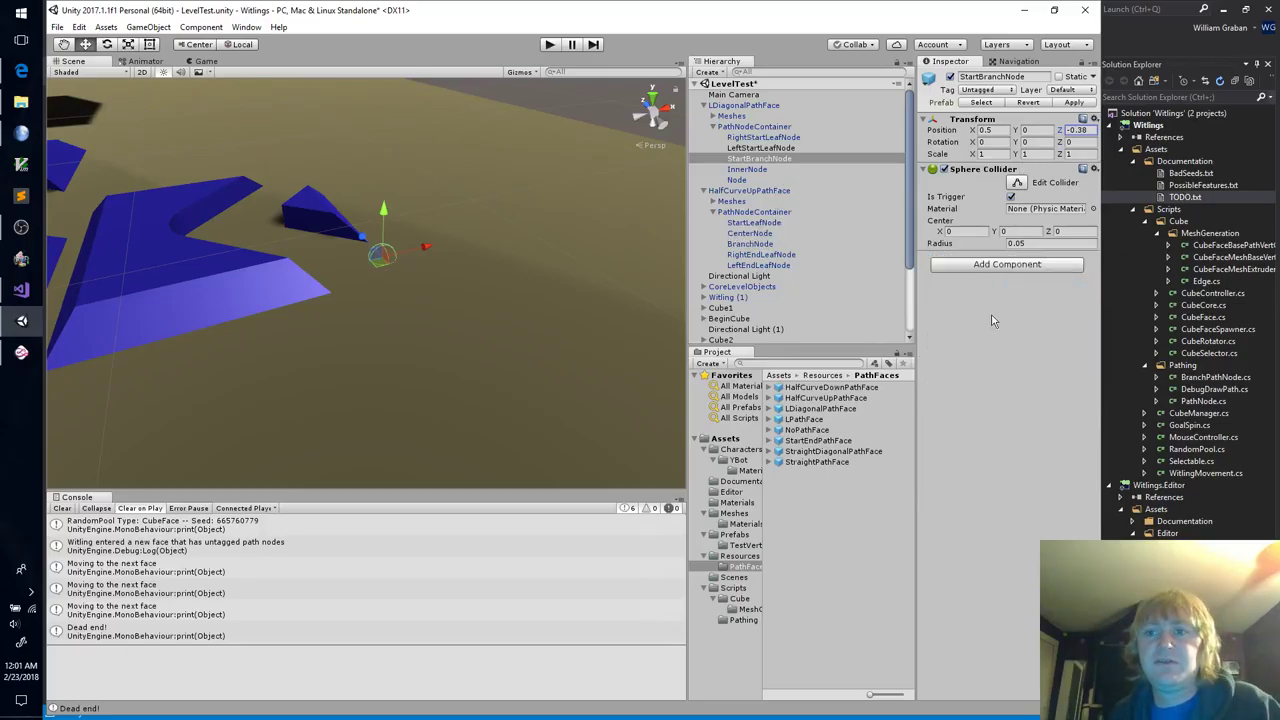
pyautogui.click(1007, 264)
pyautogui.press('Return')
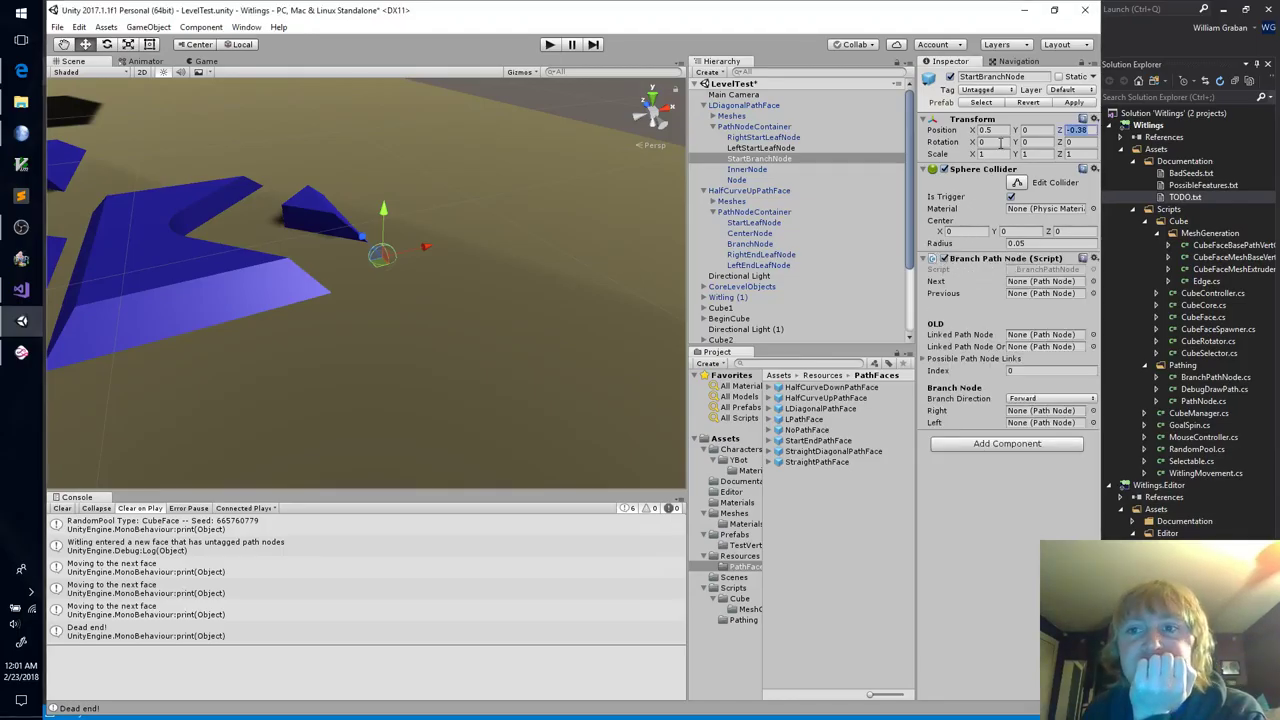
pyautogui.click(1003, 131)
pyautogui.write('-0.38')
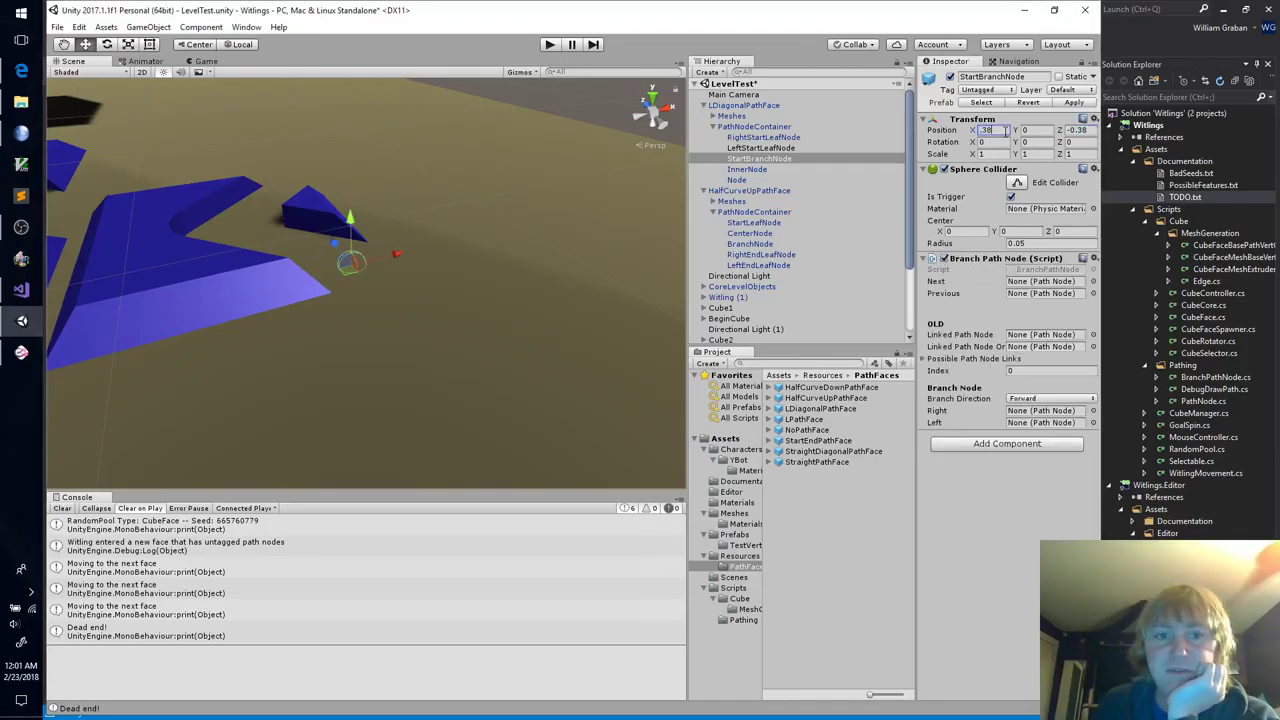
pyautogui.press('Return')
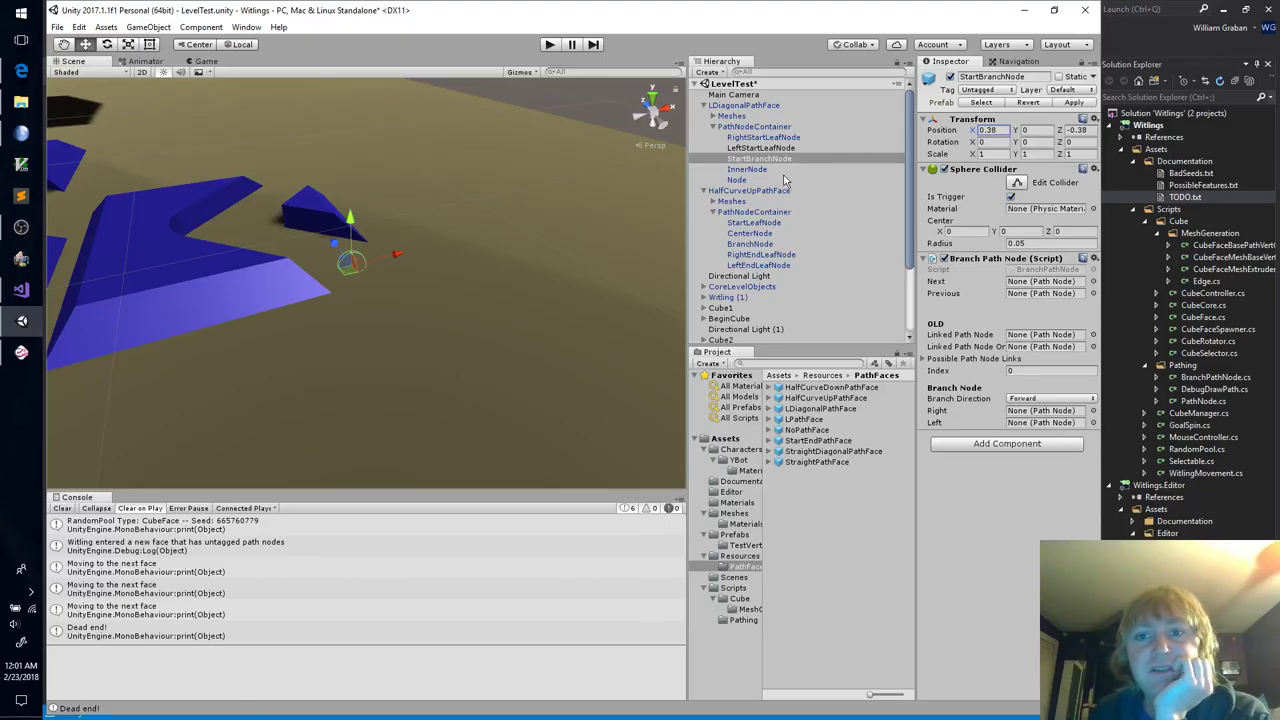
pyautogui.click(782, 171)
pyautogui.click(782, 171)
pyautogui.write('C')
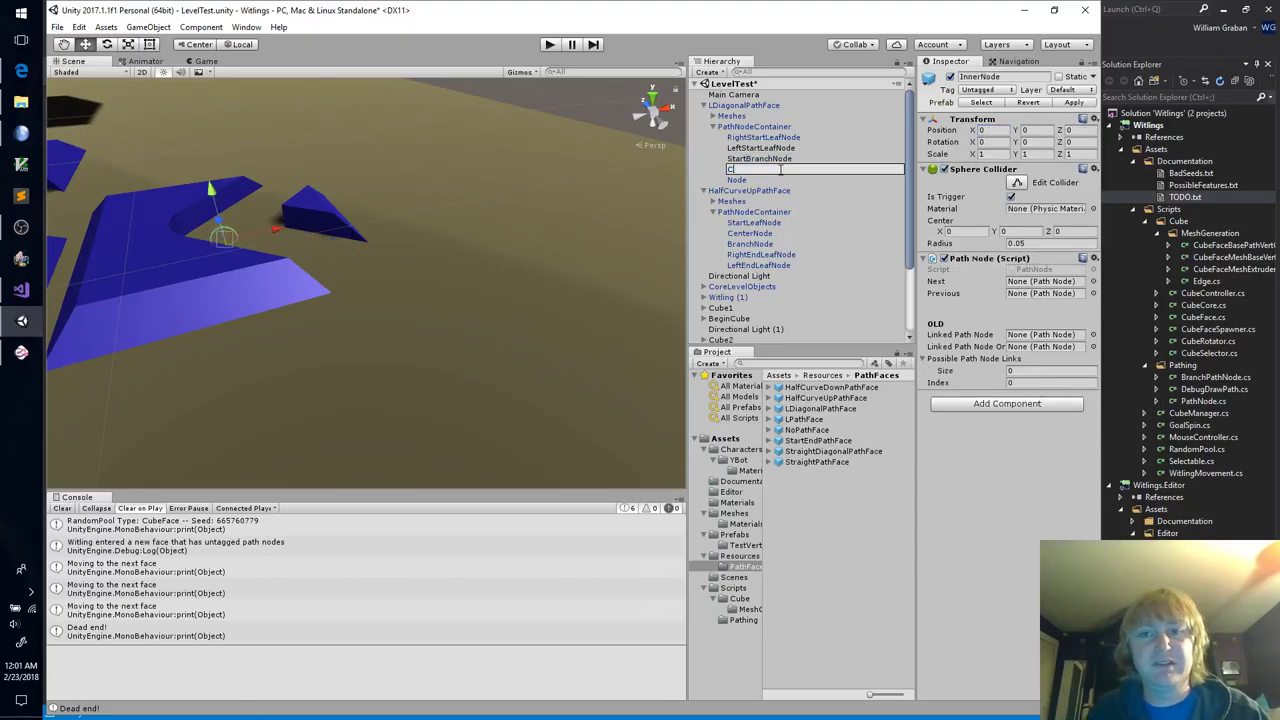
pyautogui.write('enterNode')
pyautogui.press('Return')
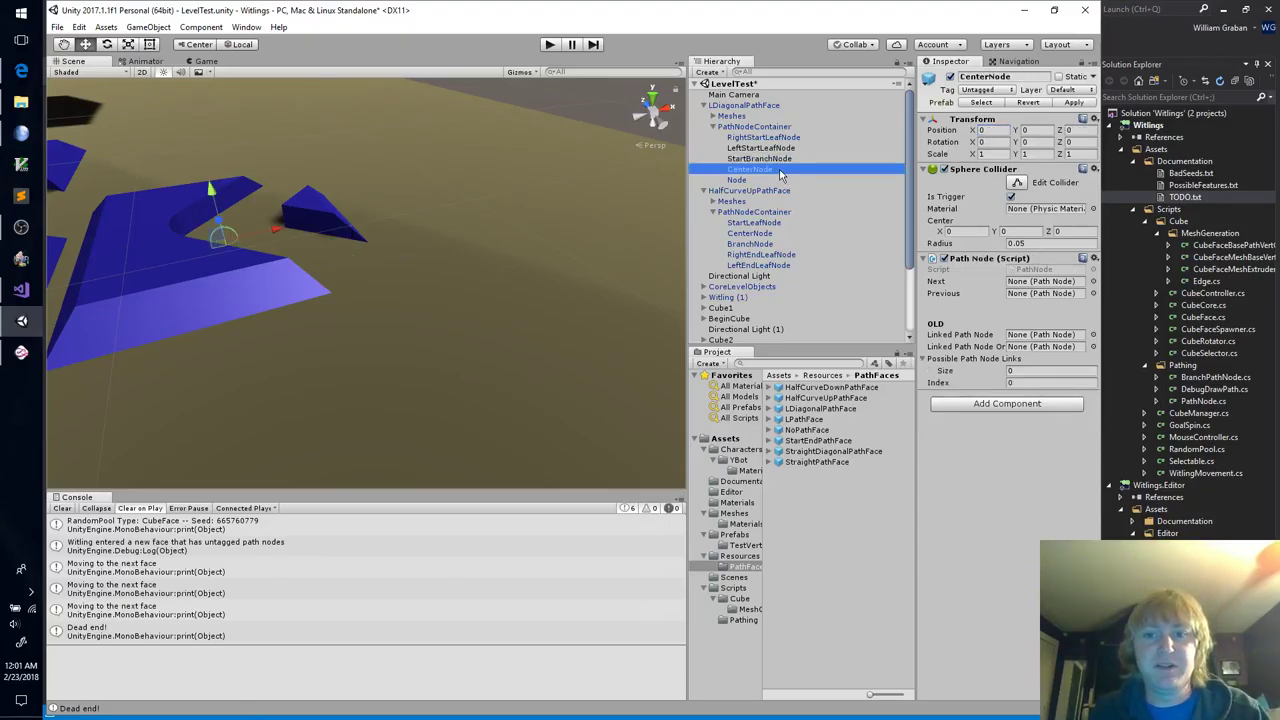
pyautogui.press('Down')
pyautogui.press('Up')
pyautogui.press('Up')
pyautogui.press('Up')
pyautogui.press('Up')
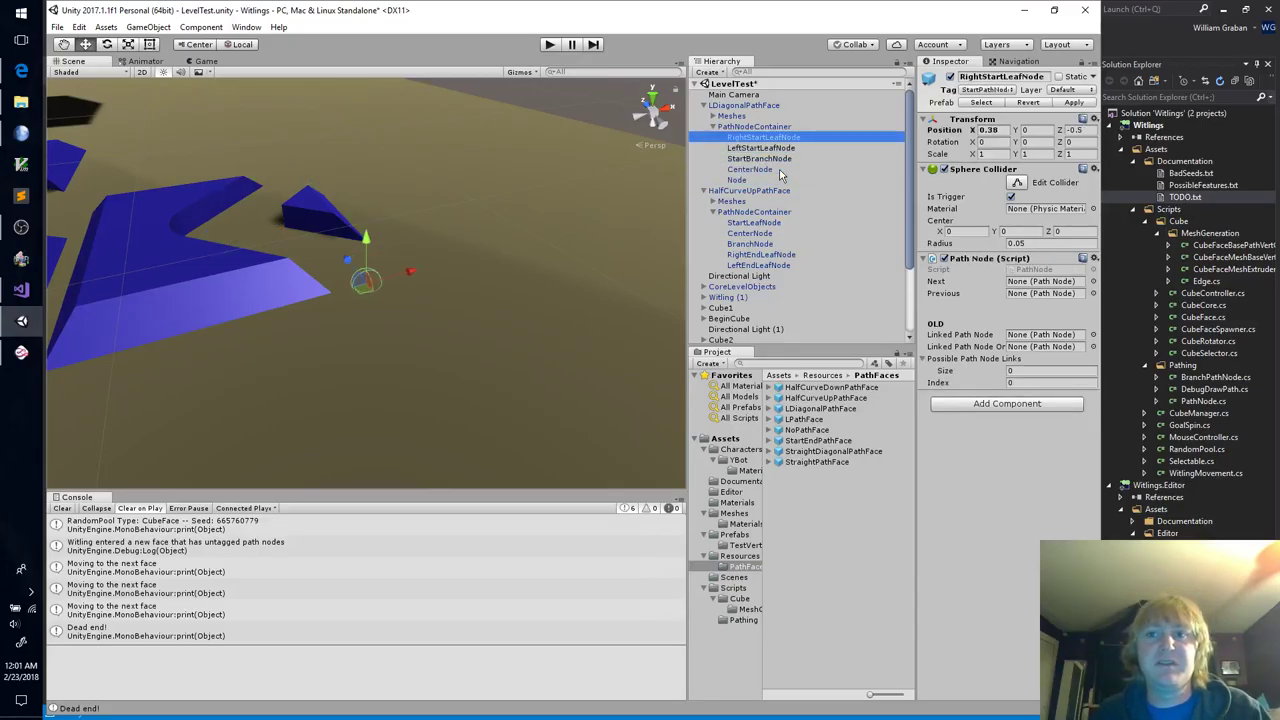
pyautogui.press('Down')
pyautogui.hotkey('shift', 'Up')
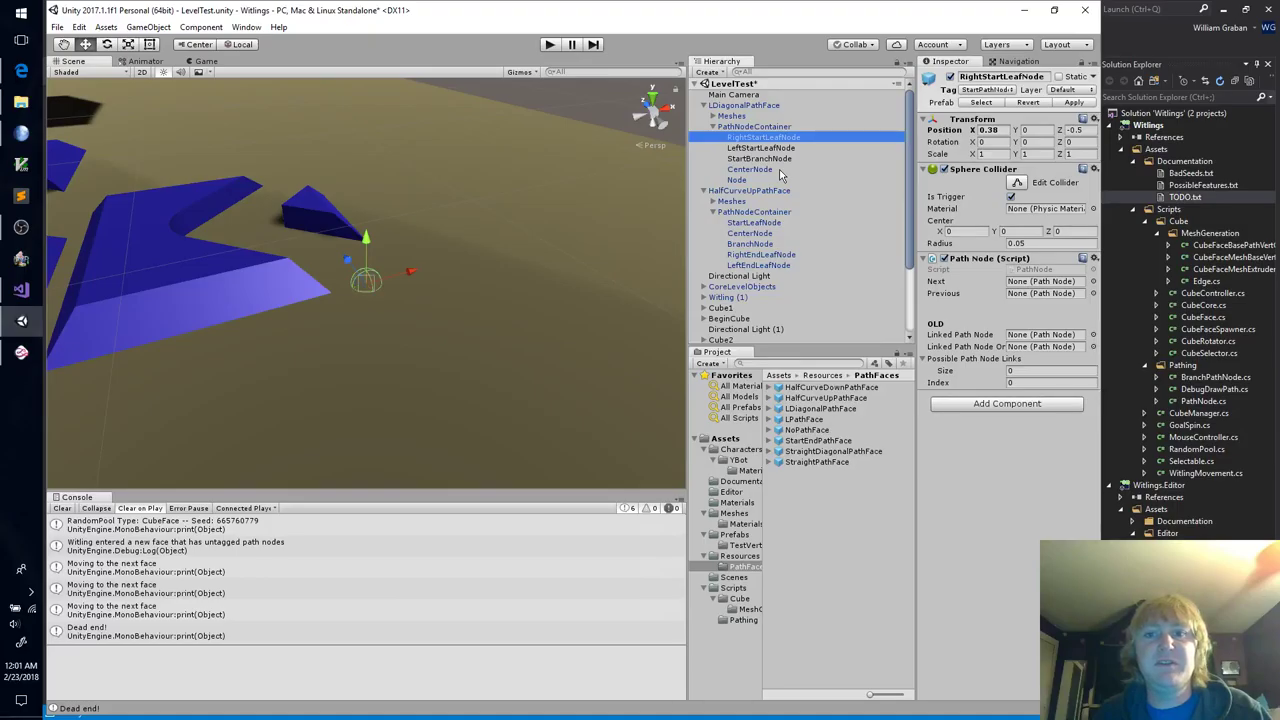
pyautogui.hotkey('shift', 'Down')
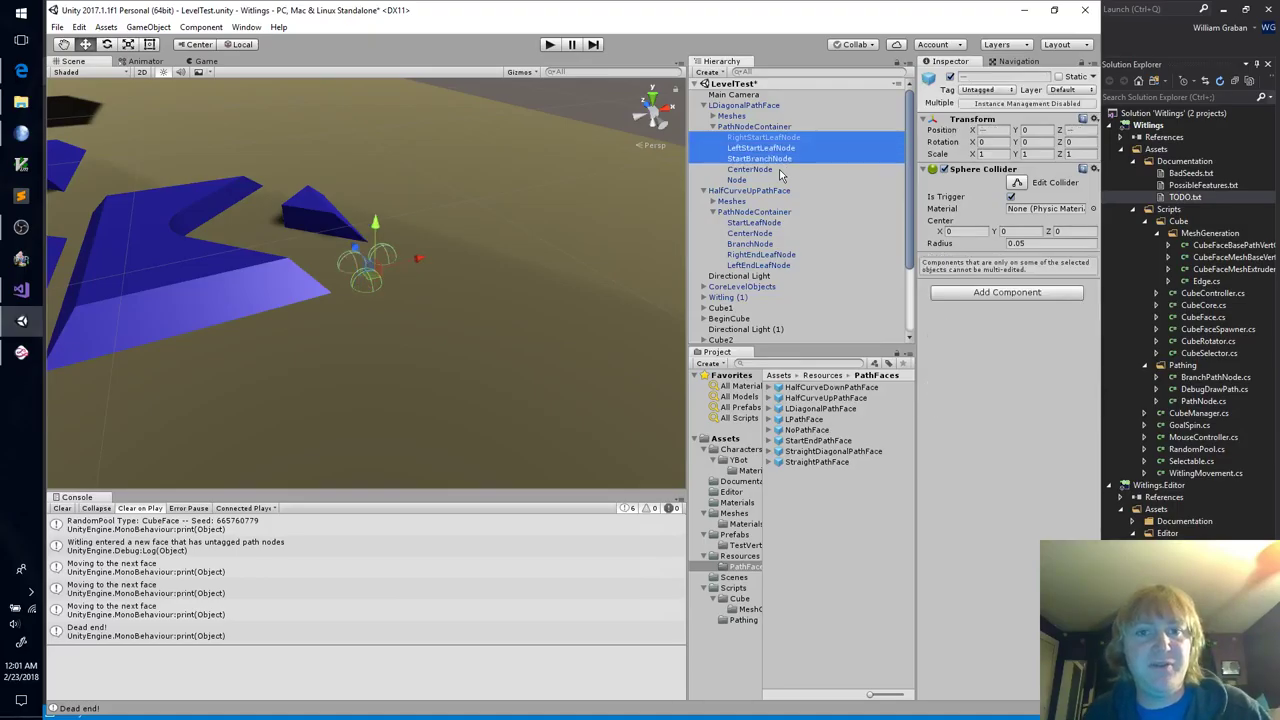
# Step: Duplicate the three start nodes and rename the RightStartLeafNode copy to RightEndLeafNode
pyautogui.hotkey('ctrl', 'd')
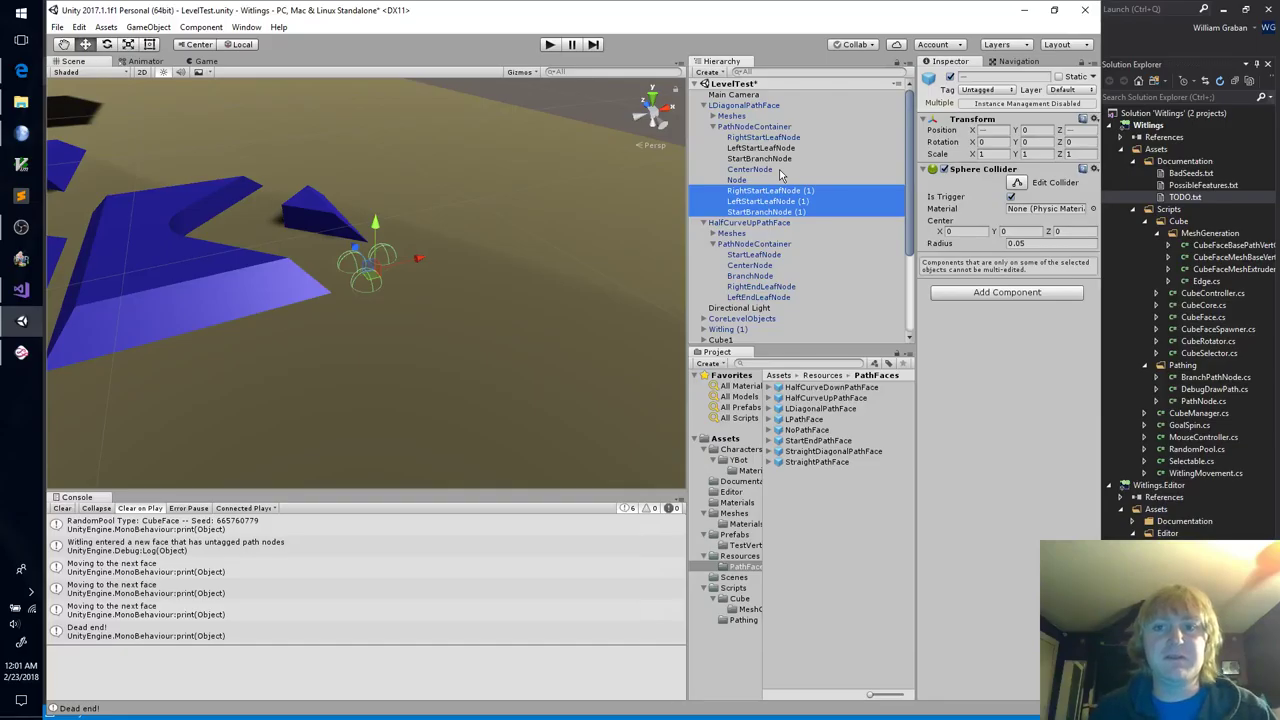
pyautogui.click(816, 190)
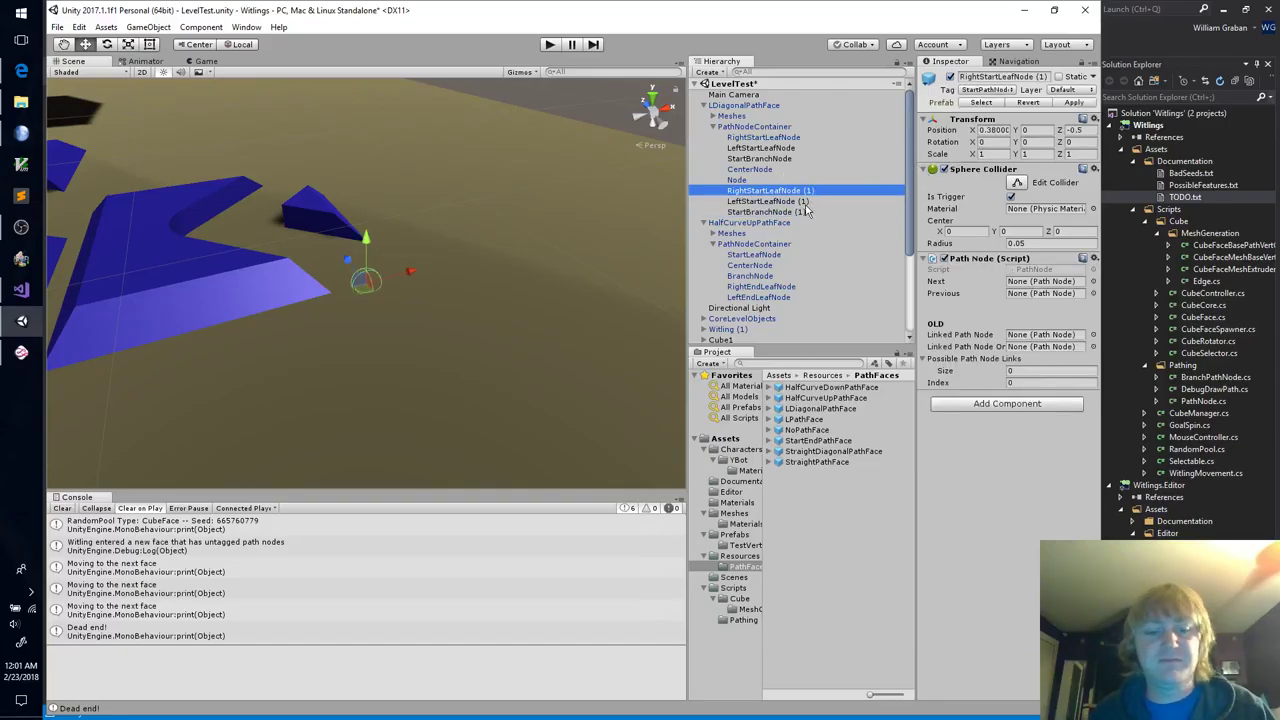
pyautogui.press('F2')
pyautogui.press('End')
pyautogui.press('BackSpace')
pyautogui.press('BackSpace')
pyautogui.press('BackSpace')
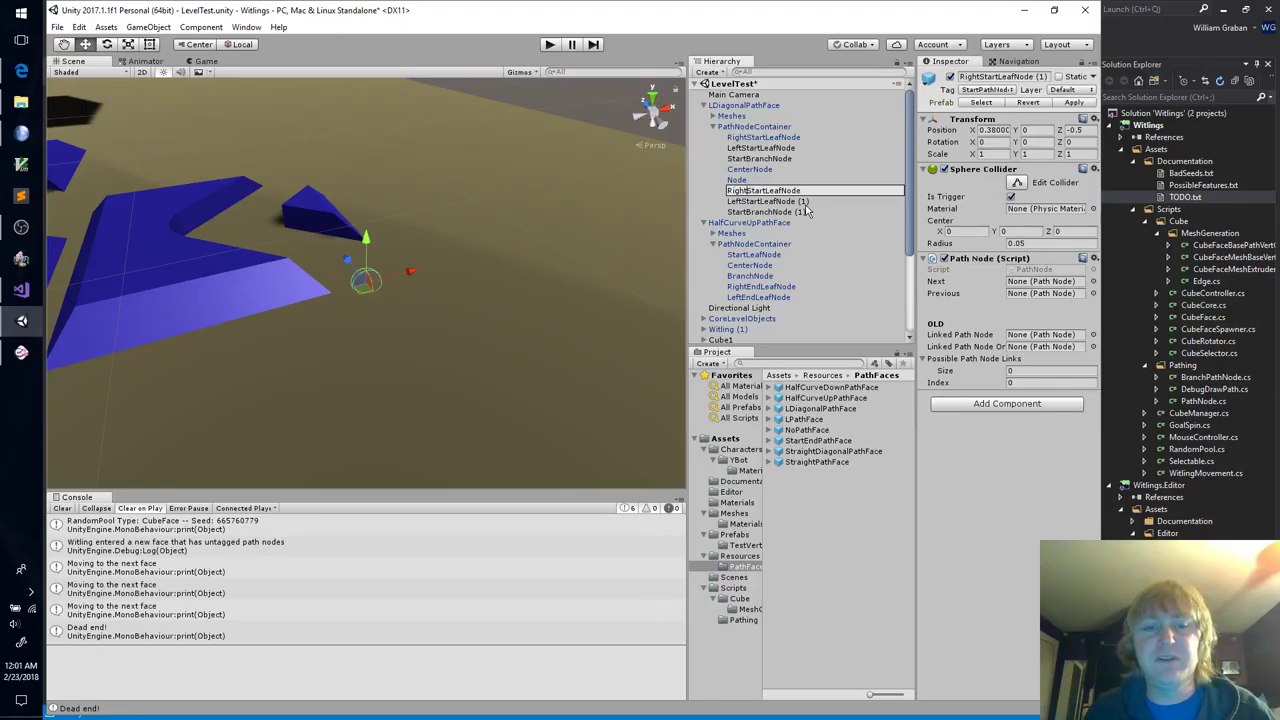
pyautogui.hotkey('shift', 'Right')
pyautogui.hotkey('shift', 'Right')
pyautogui.hotkey('shift', 'Right')
pyautogui.hotkey('shift', 'Right')
pyautogui.hotkey('shift', 'Right')
pyautogui.write('End')
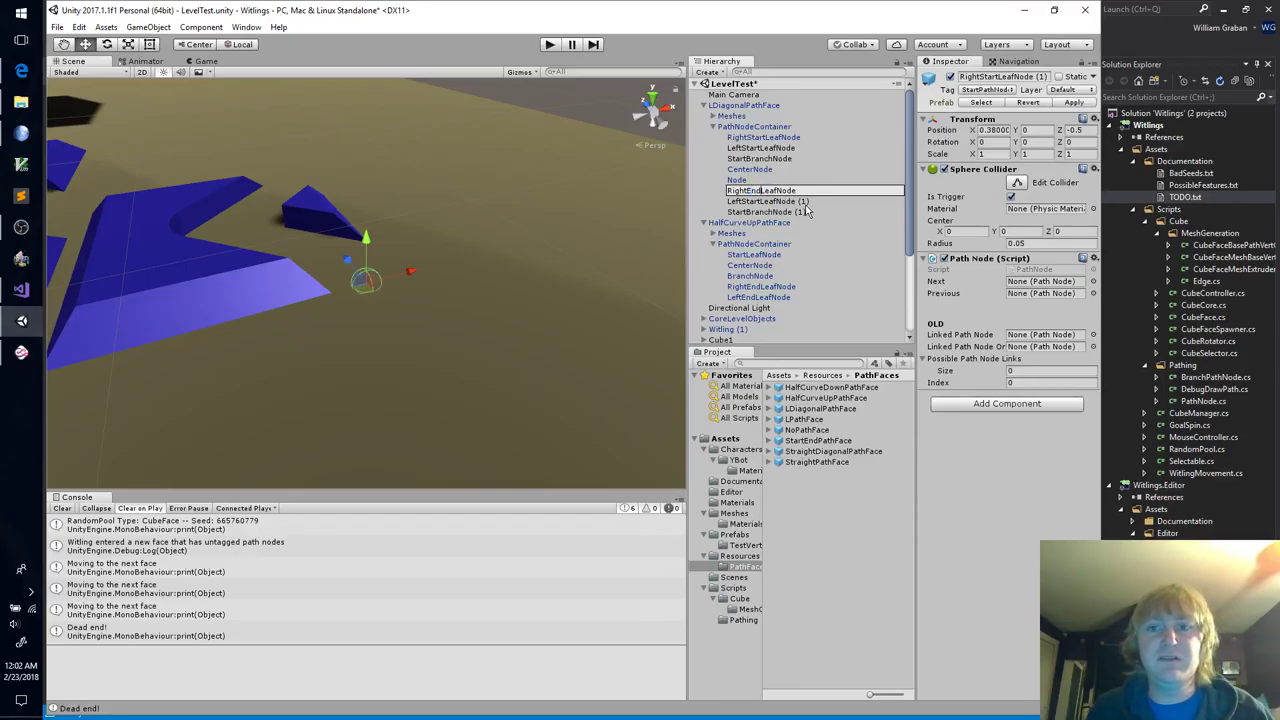
pyautogui.press('Return')
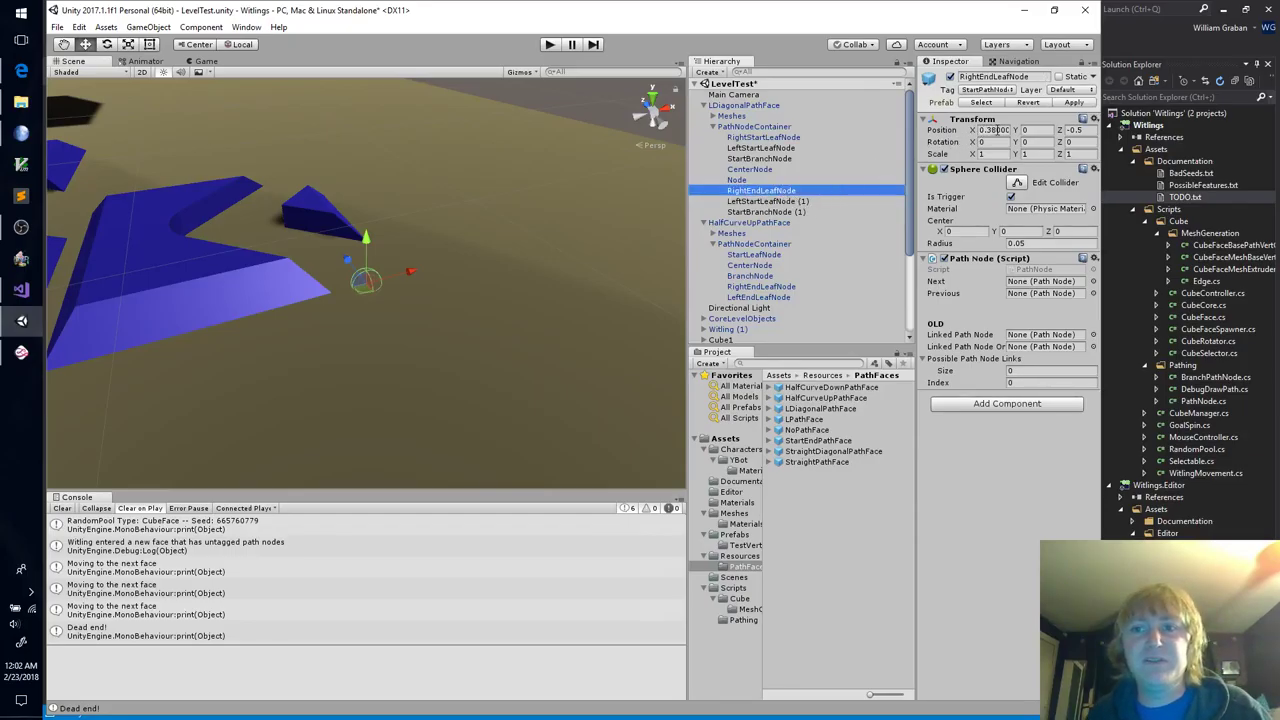
# Step: Set RightEndLeafNode's position to X 0.5, Z 0.38
pyautogui.click(996, 130)
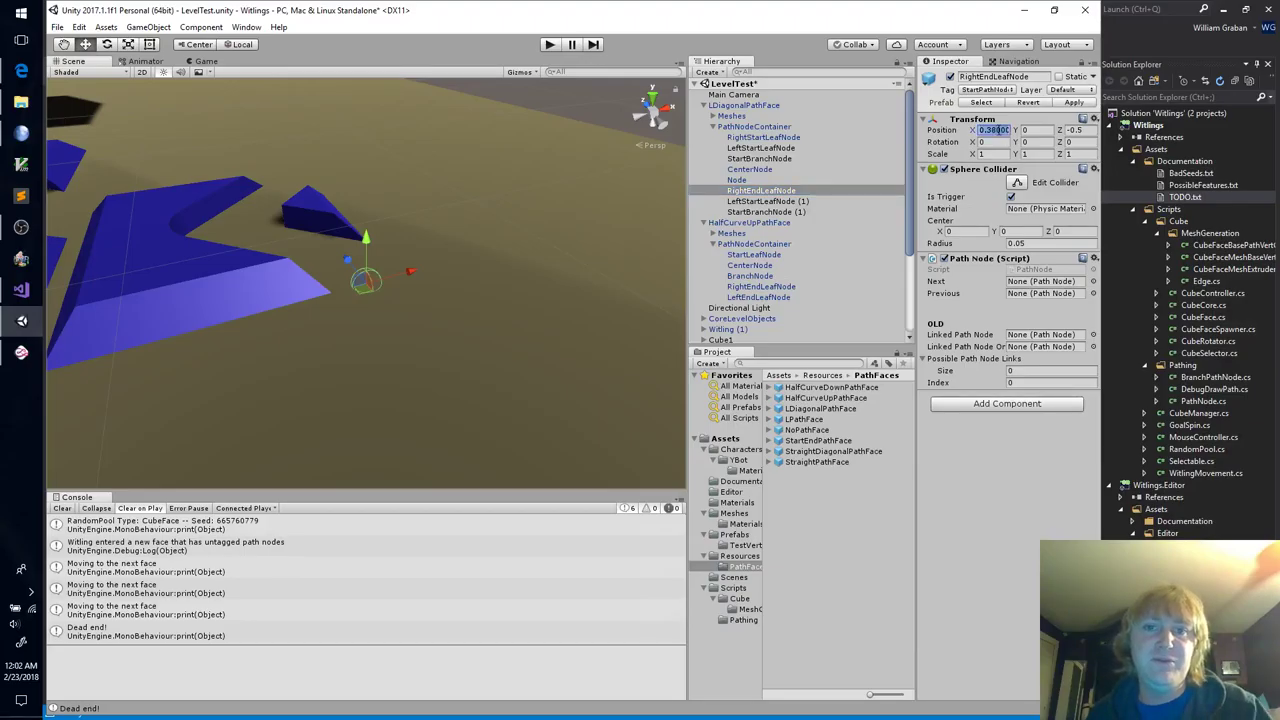
pyautogui.write('.5')
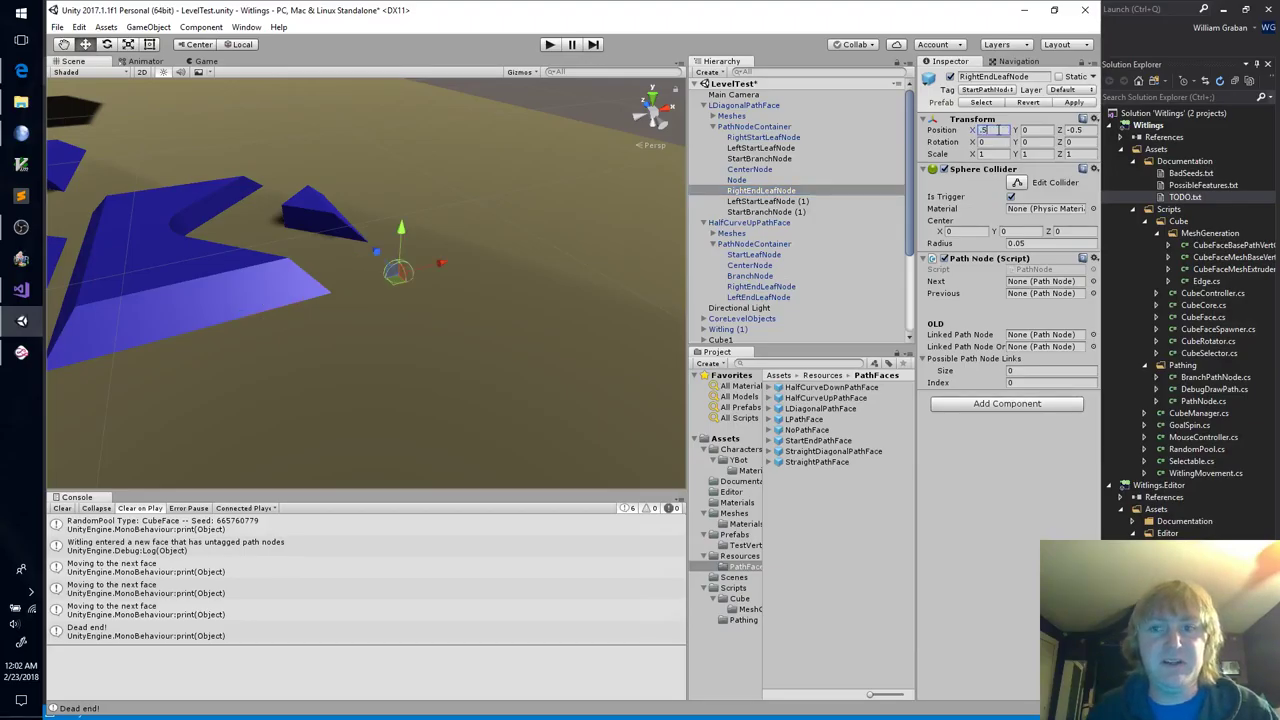
pyautogui.press('Tab')
pyautogui.press('Tab')
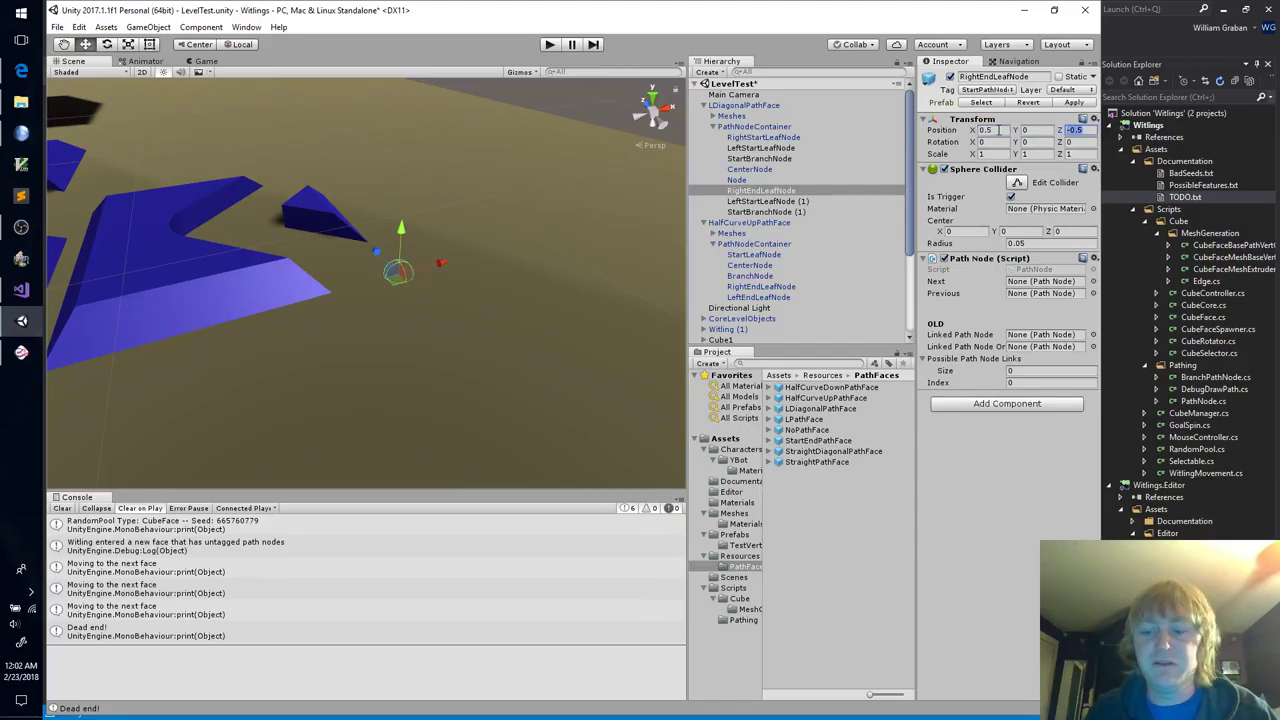
pyautogui.write('.38')
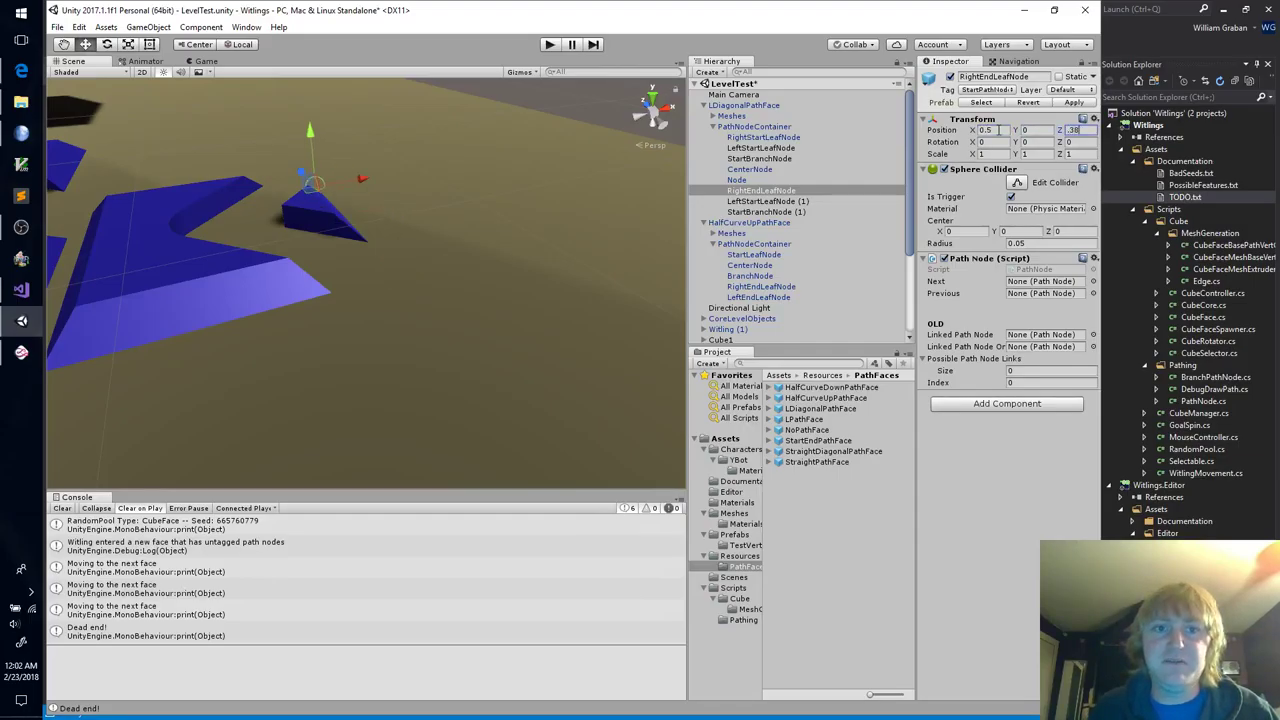
pyautogui.moveTo(429, 329); pyautogui.dragTo(320, 377, button='right')
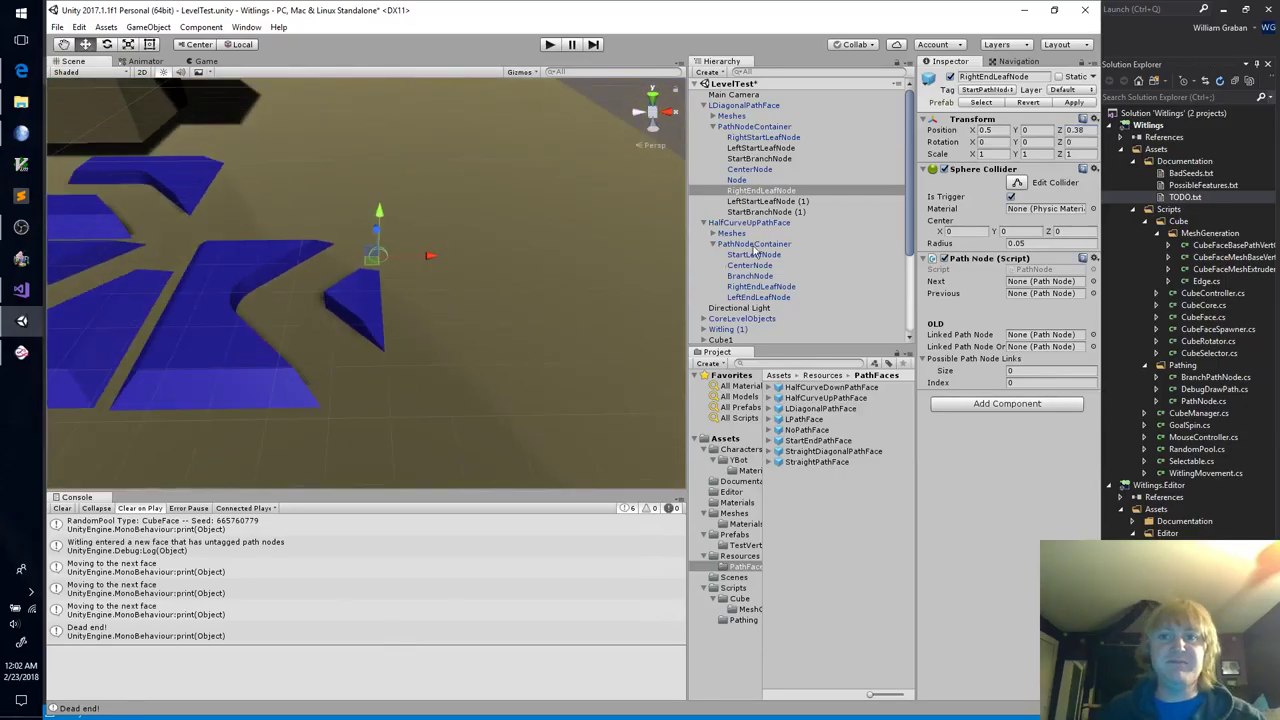
# Step: Rename LeftStartLeafNode (1) to LeftEndLeafNode and position it at Z 0.5, X -0.38
pyautogui.click(765, 201)
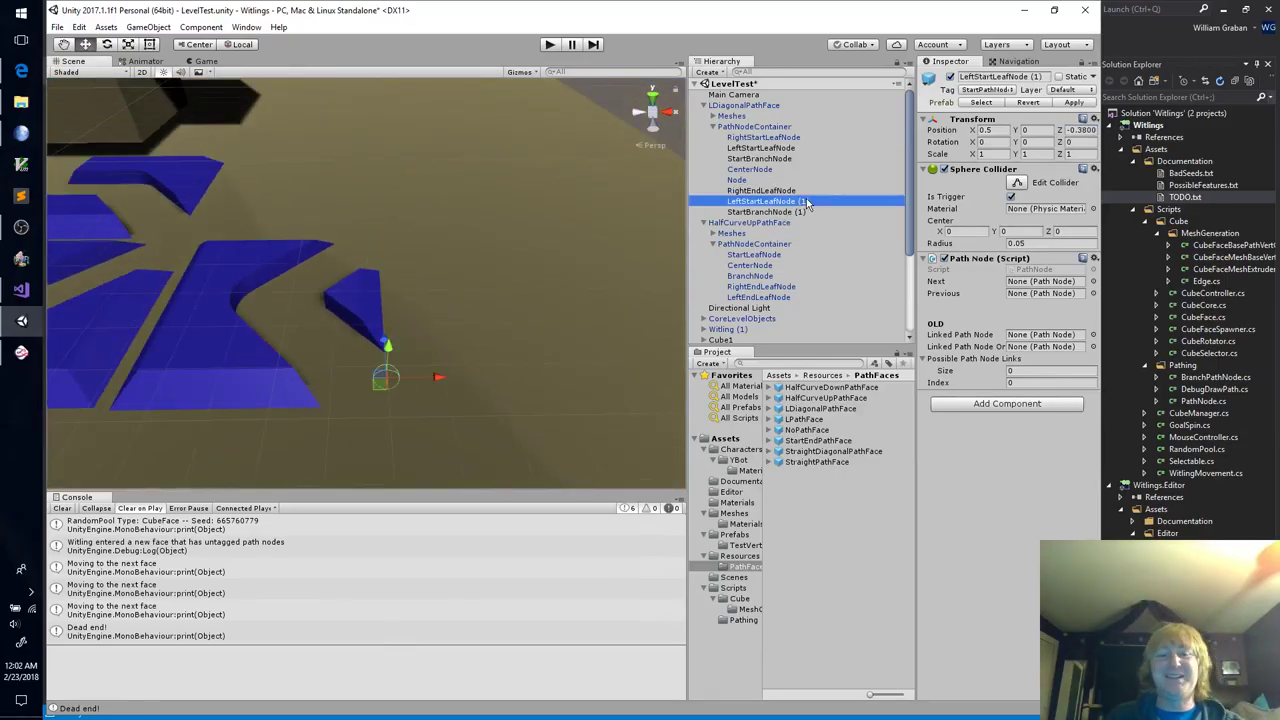
pyautogui.click(806, 202)
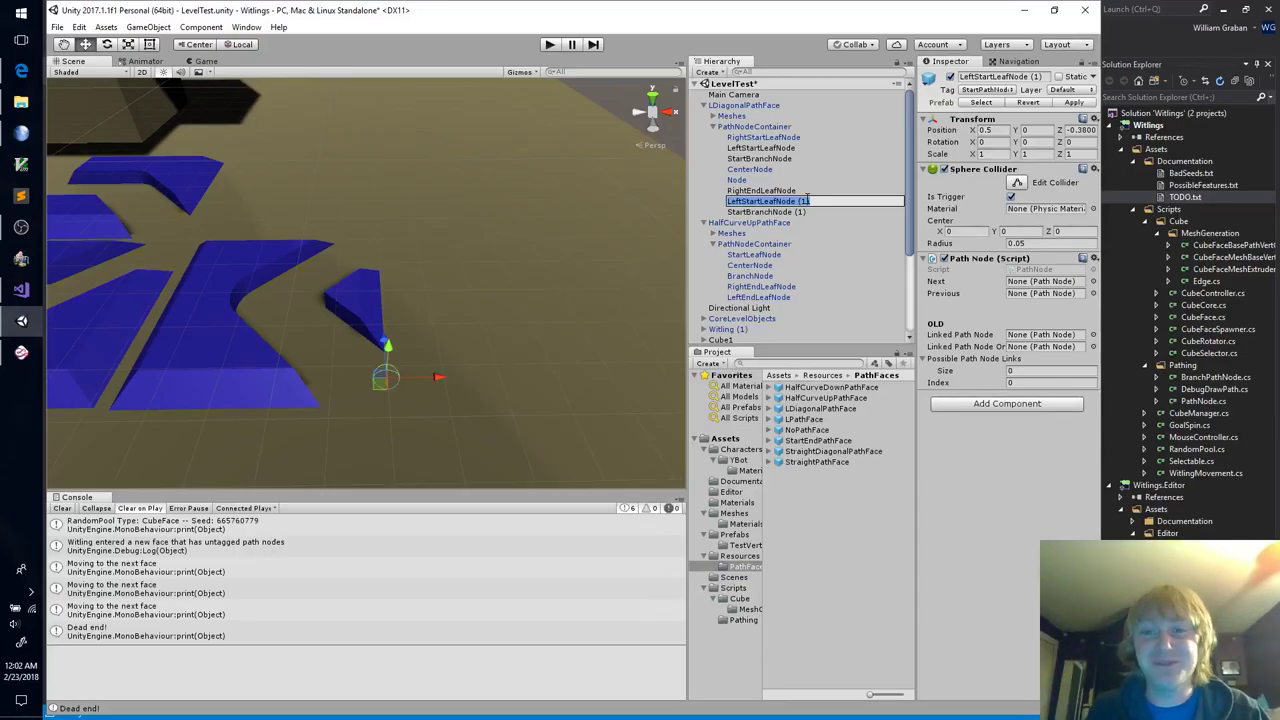
pyautogui.press('Home')
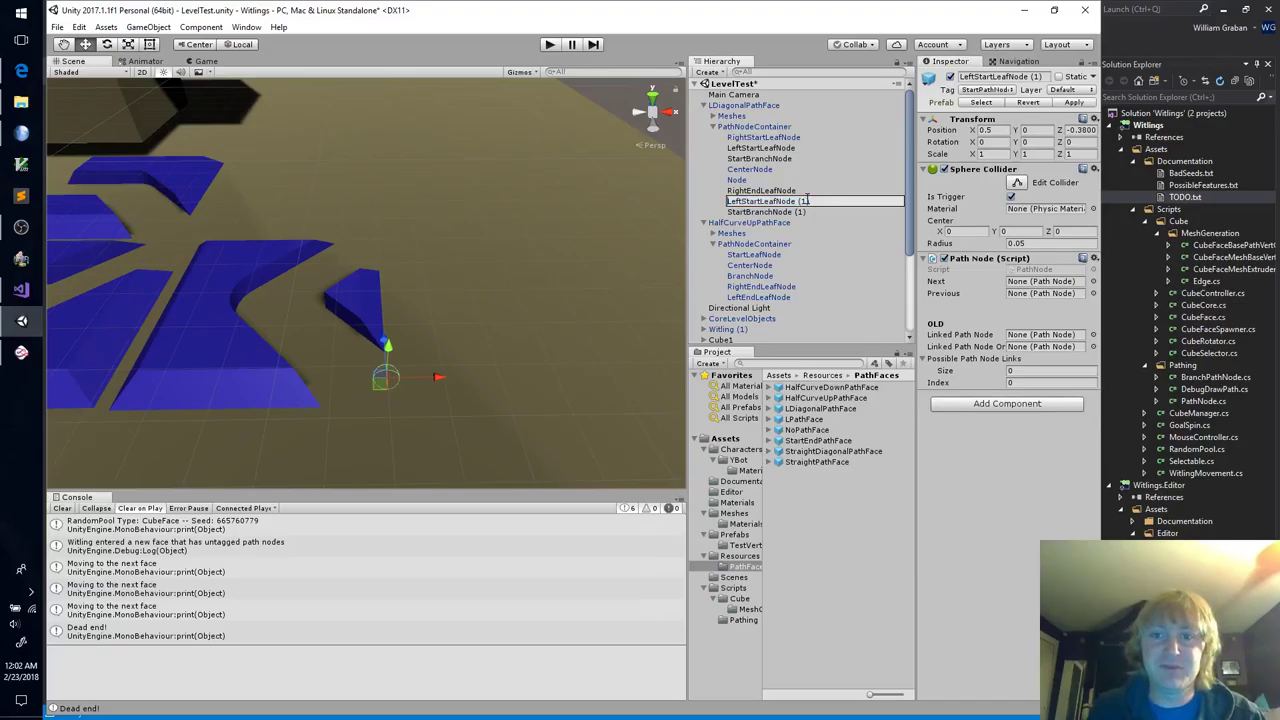
pyautogui.hotkey('shift', 'Right')
pyautogui.hotkey('shift', 'Right')
pyautogui.hotkey('shift', 'Right')
pyautogui.hotkey('shift', 'Right')
pyautogui.hotkey('shift', 'Right')
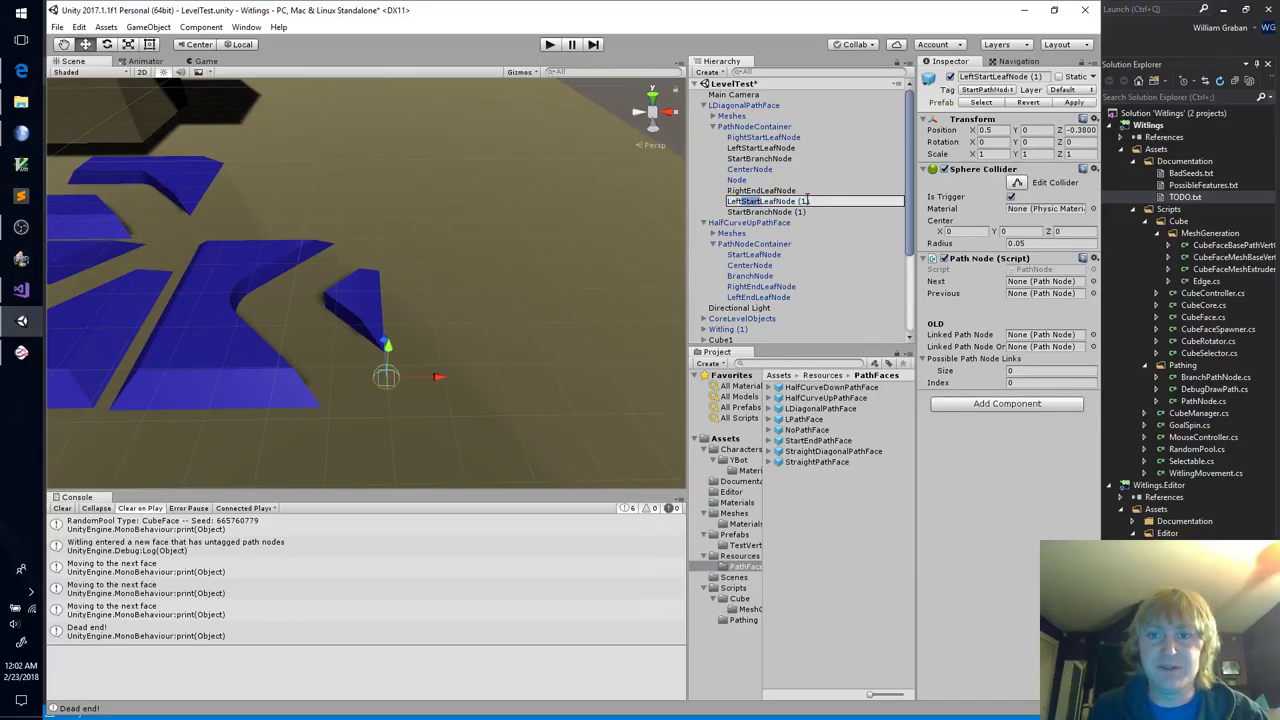
pyautogui.write('End')
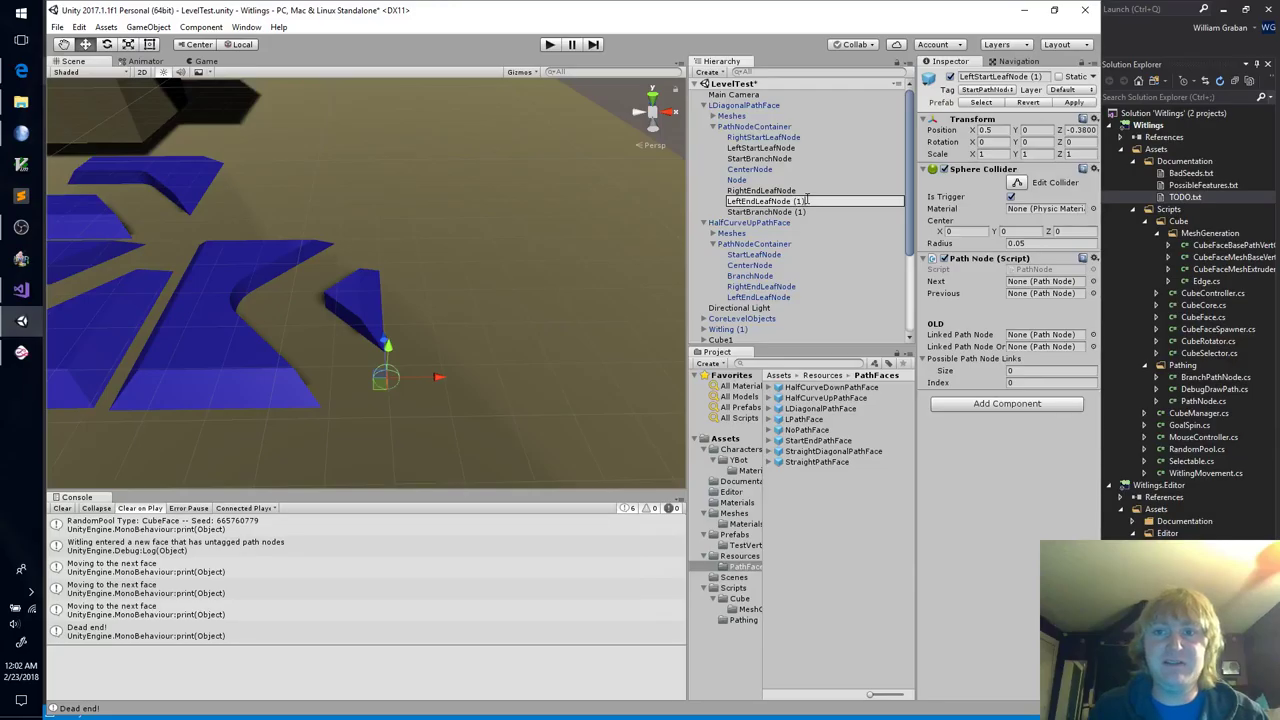
pyautogui.press('End')
pyautogui.press('BackSpace')
pyautogui.press('BackSpace')
pyautogui.press('BackSpace')
pyautogui.press('BackSpace')
pyautogui.press('Return')
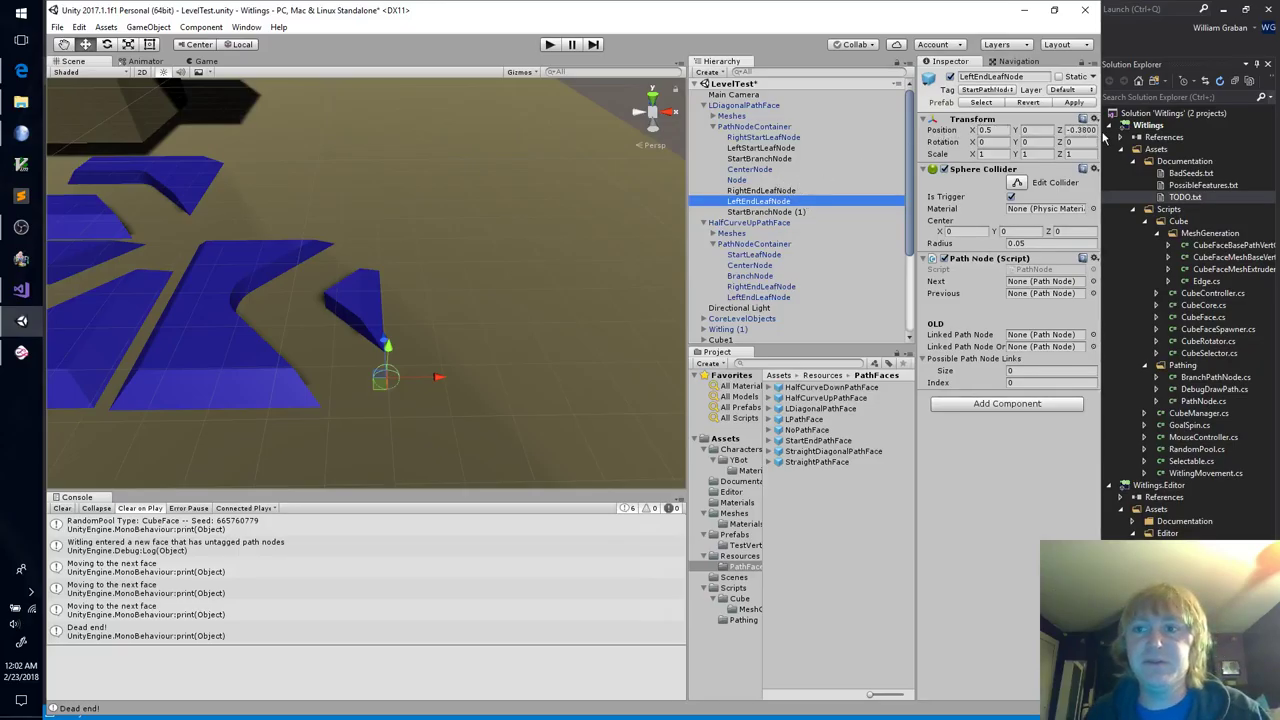
pyautogui.click(1088, 134)
pyautogui.write('.5')
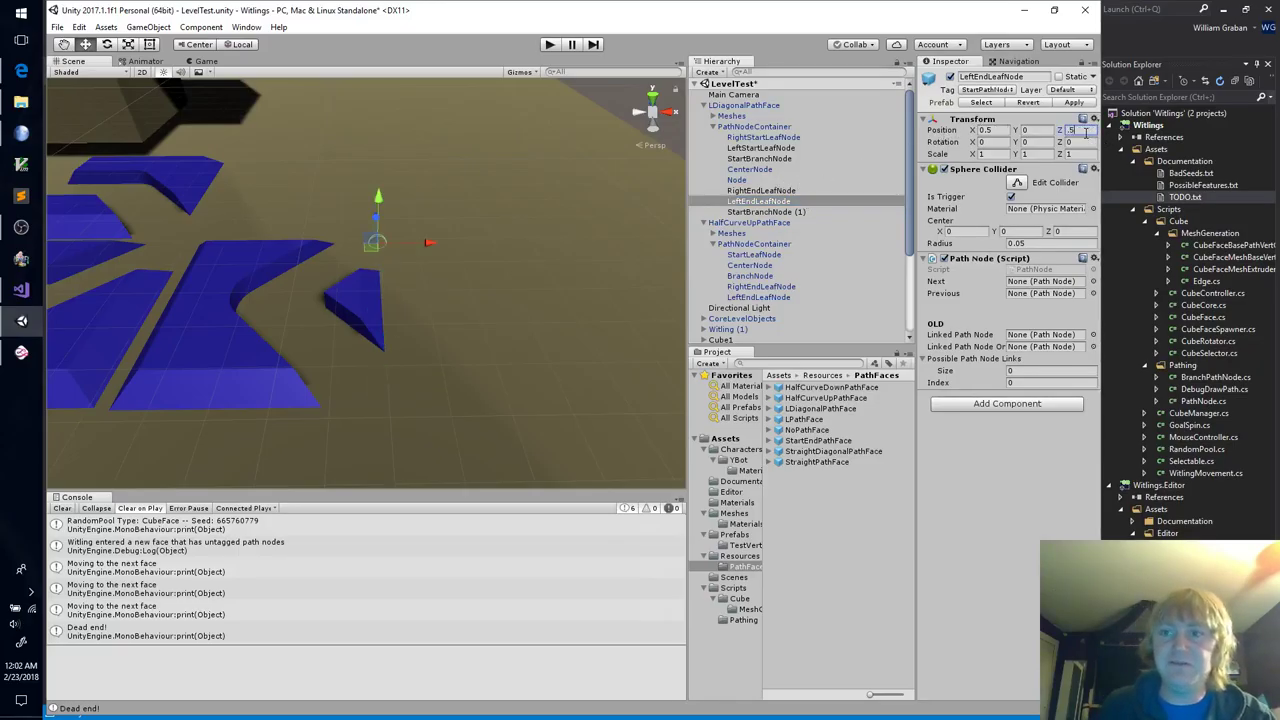
pyautogui.hotkey('shift', 'Tab')
pyautogui.hotkey('shift', 'Tab')
pyautogui.write('-.38')
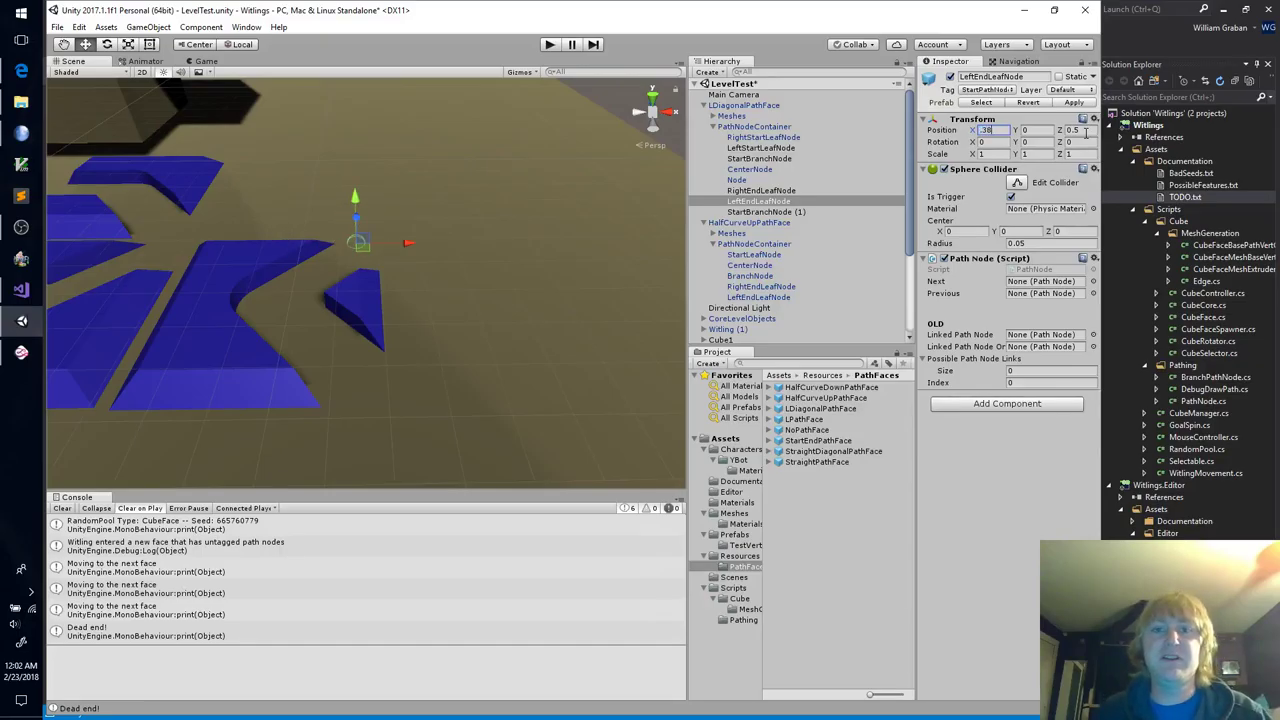
# Step: Set StartBranchNode (1) to Z 0.38 and rename it EndBranchNode
pyautogui.click(768, 212)
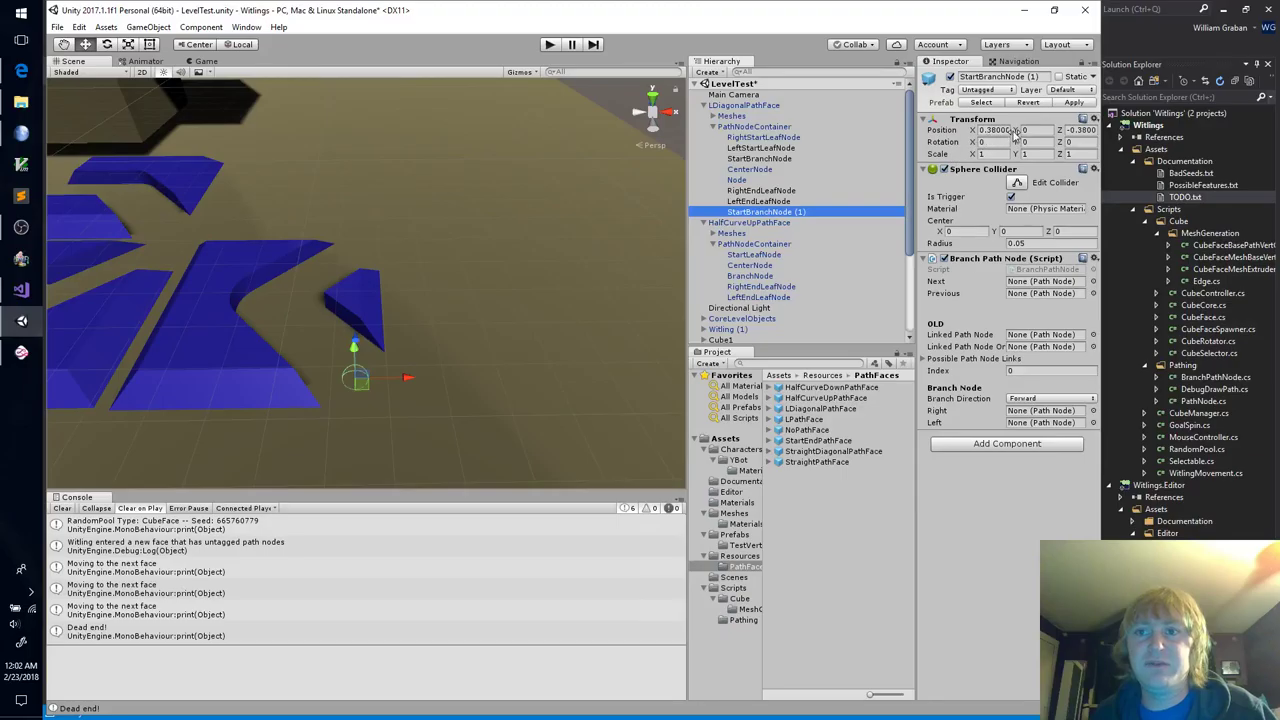
pyautogui.click(1080, 130)
pyautogui.write('.38')
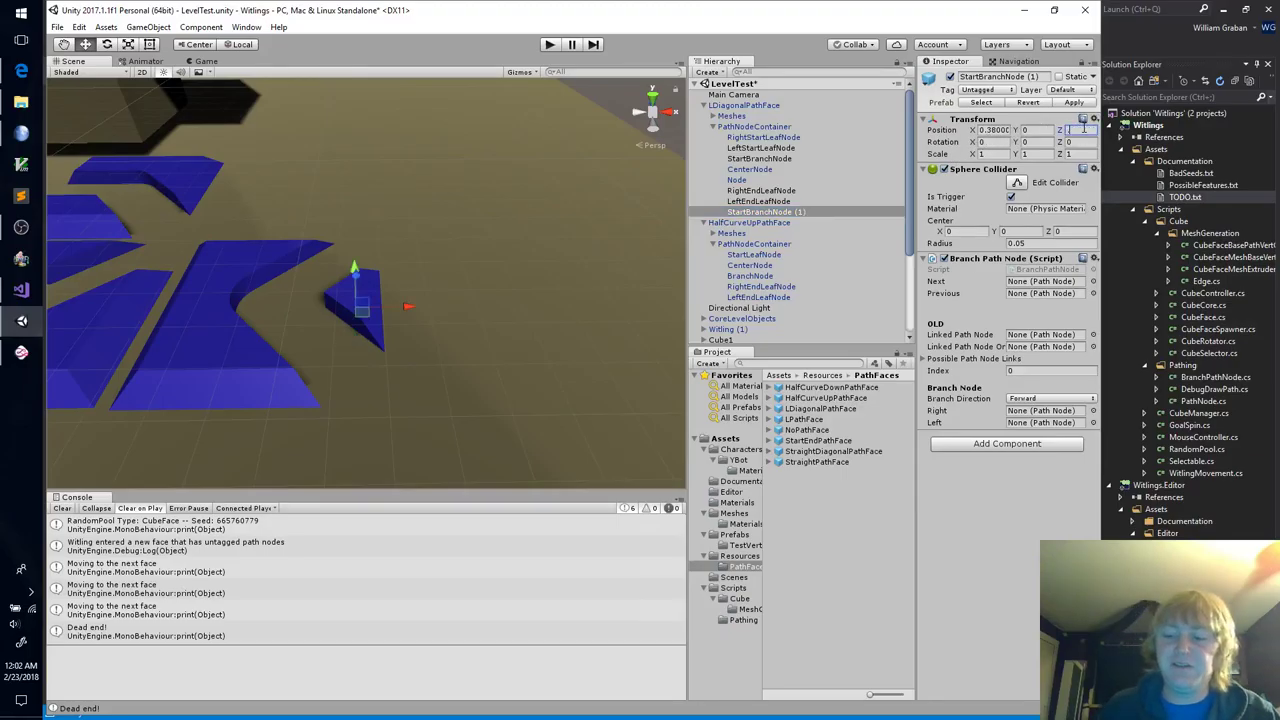
pyautogui.press('Return')
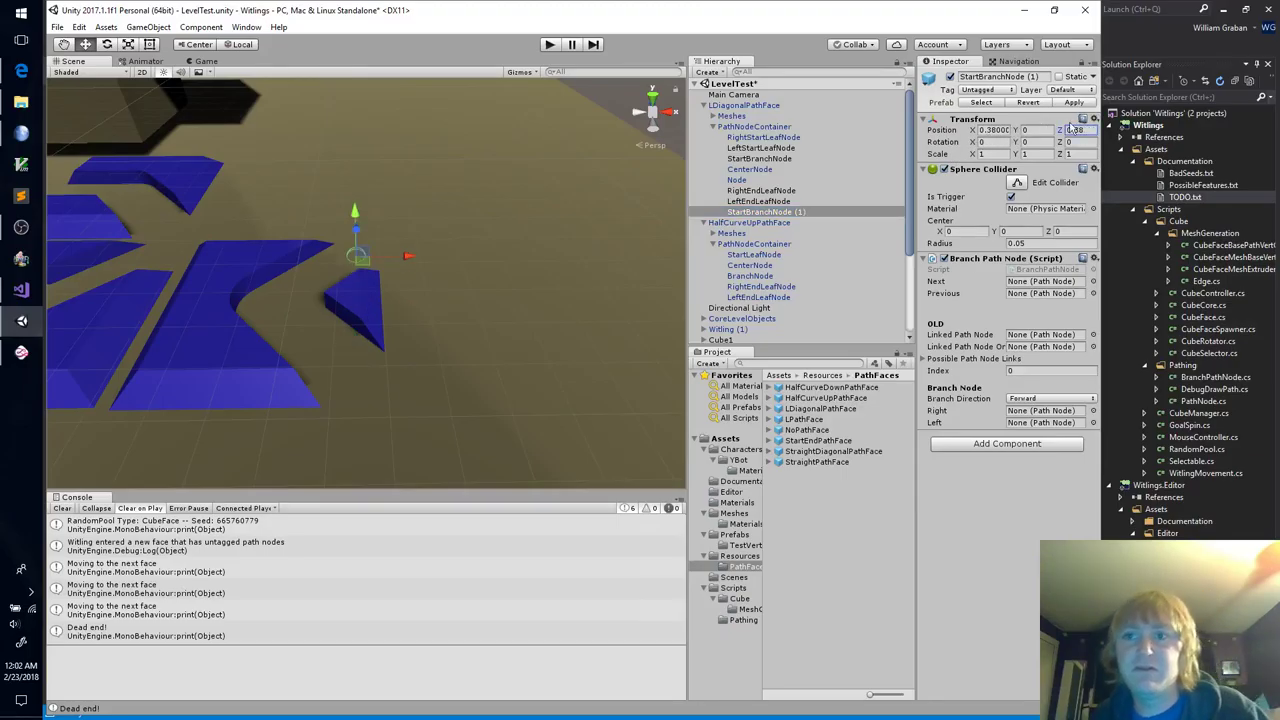
pyautogui.click(770, 214)
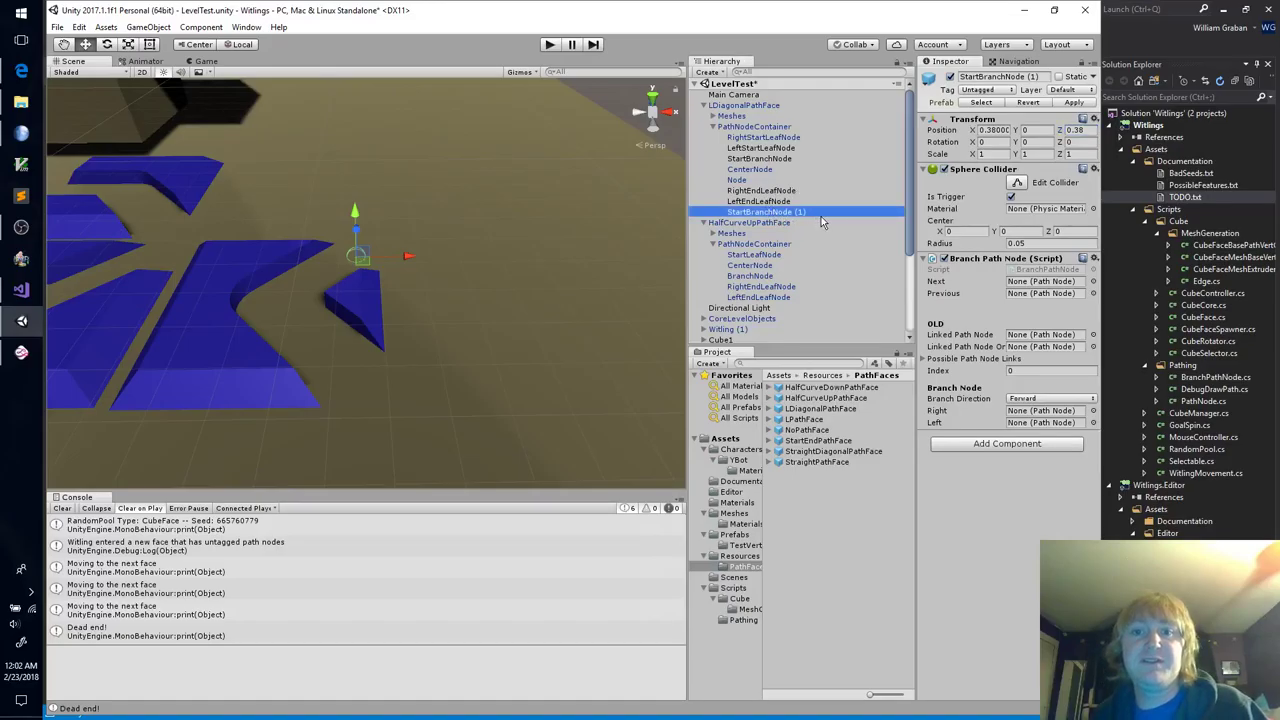
pyautogui.press('End')
pyautogui.press('BackSpace')
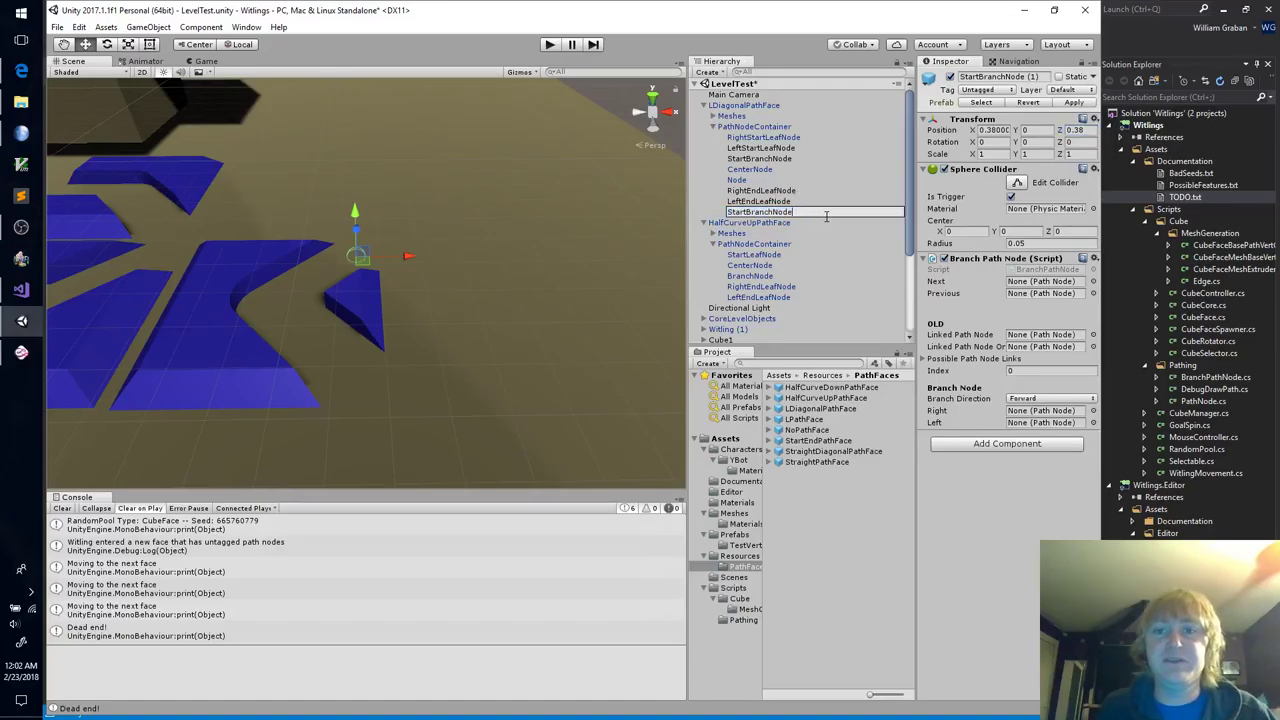
pyautogui.press('Home')
pyautogui.press('Delete')
pyautogui.press('Delete')
pyautogui.press('Delete')
pyautogui.press('Delete')
pyautogui.press('Delete')
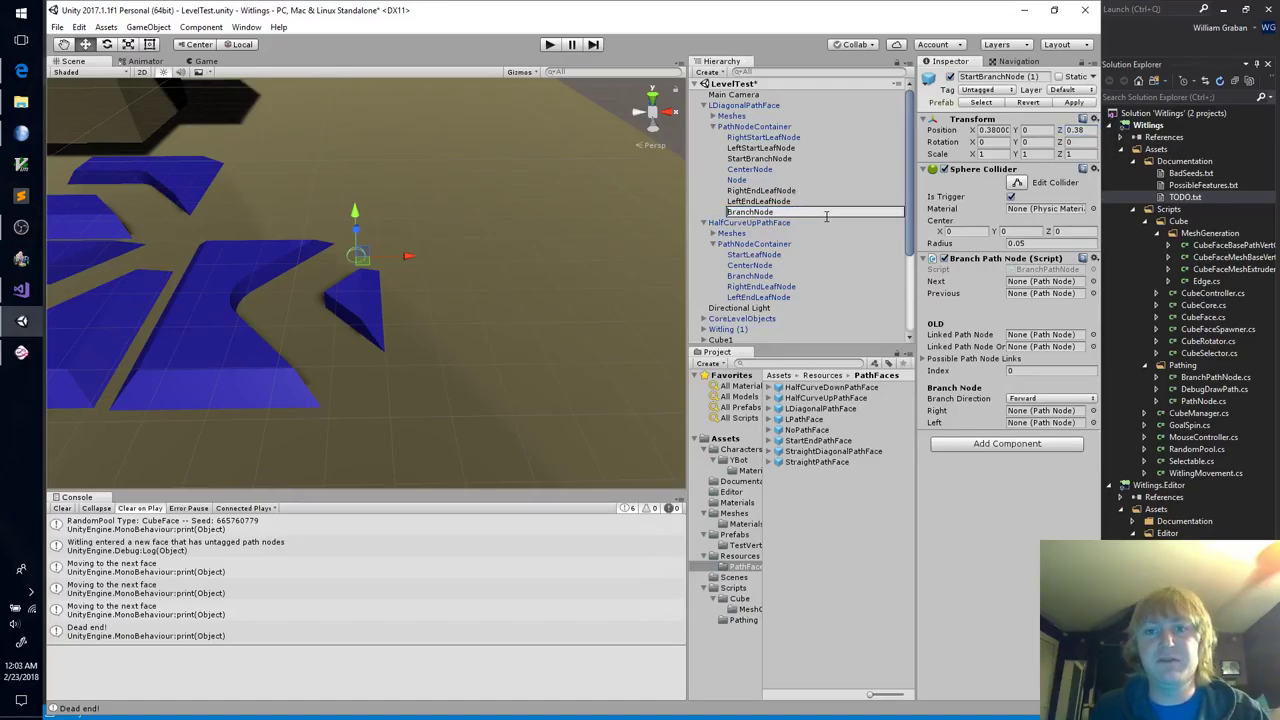
pyautogui.write('End')
pyautogui.press('Return')
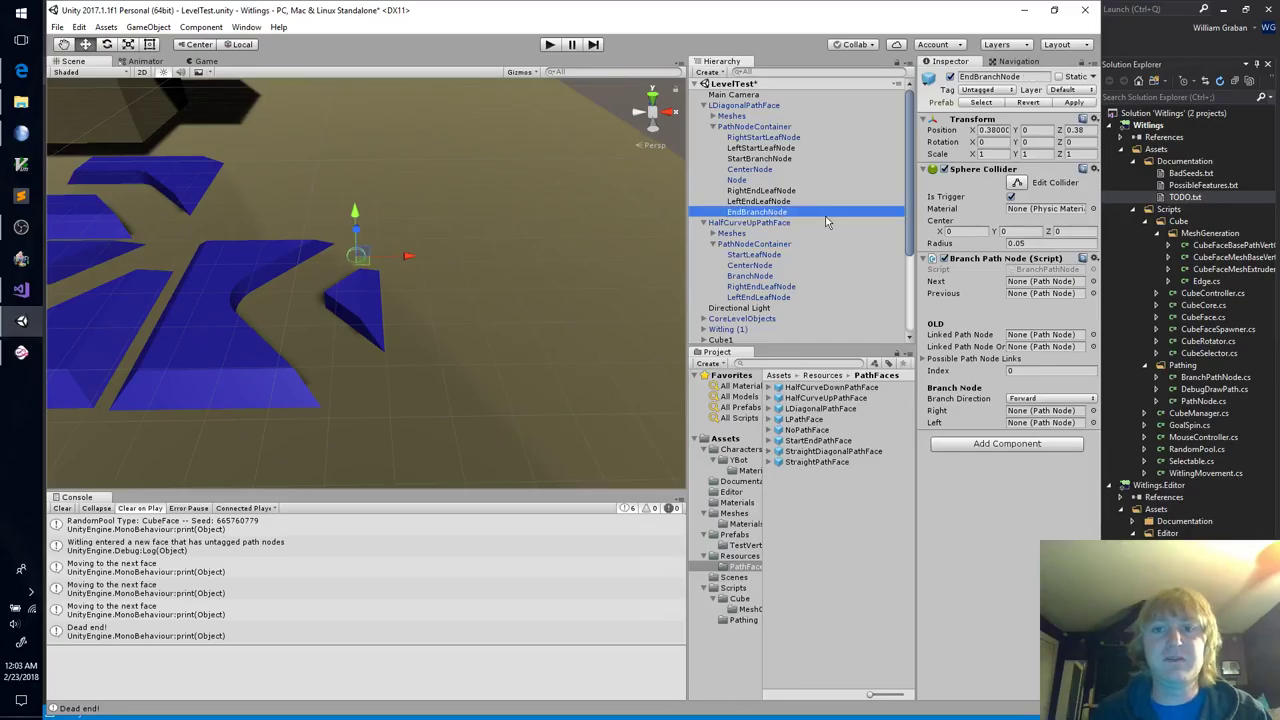
# Step: Open the Twitch chat page in the browser and pop the chat out into its own window
pyautogui.click(21, 133)
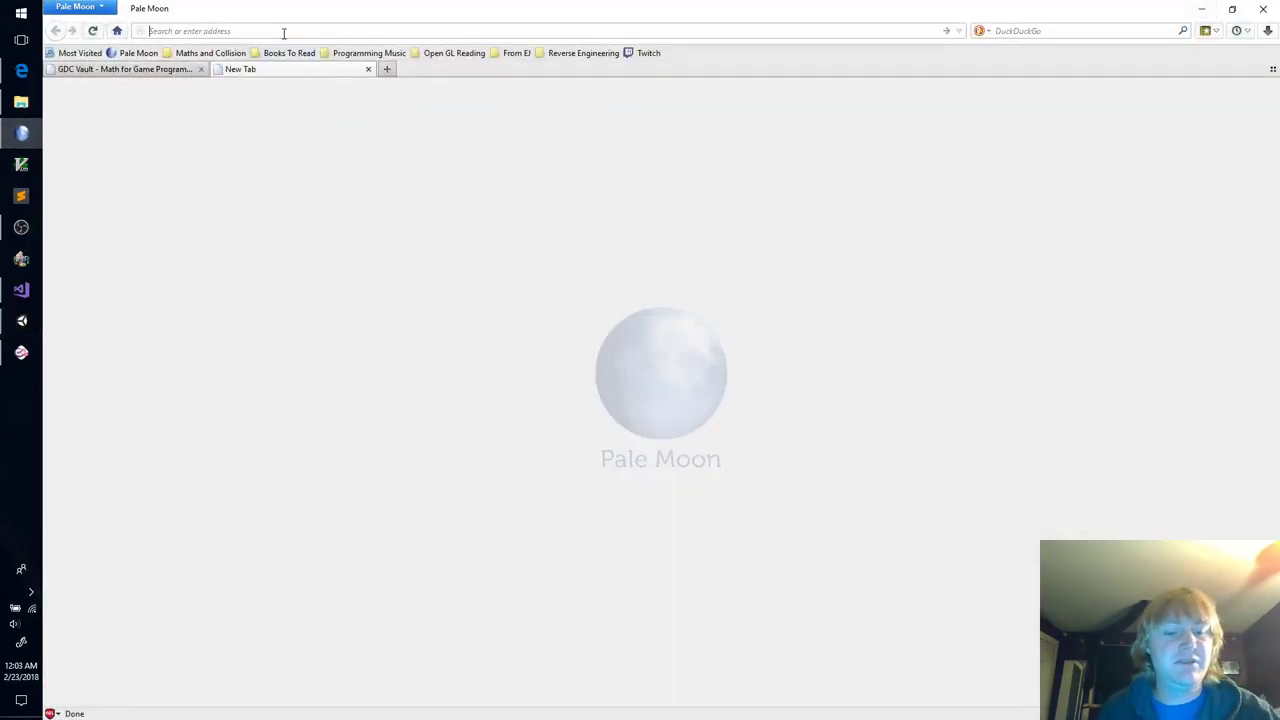
pyautogui.write('twitch.tv/')
pyautogui.press('Down')
pyautogui.press('Return')
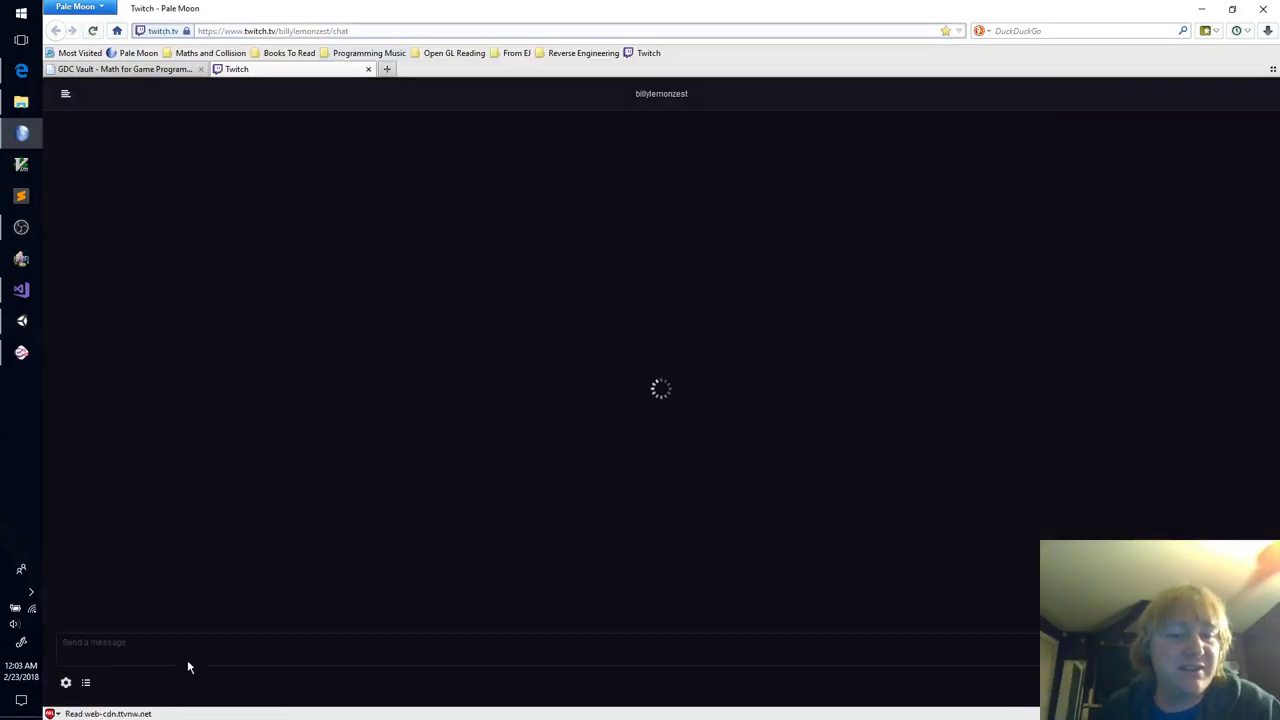
pyautogui.click(67, 682)
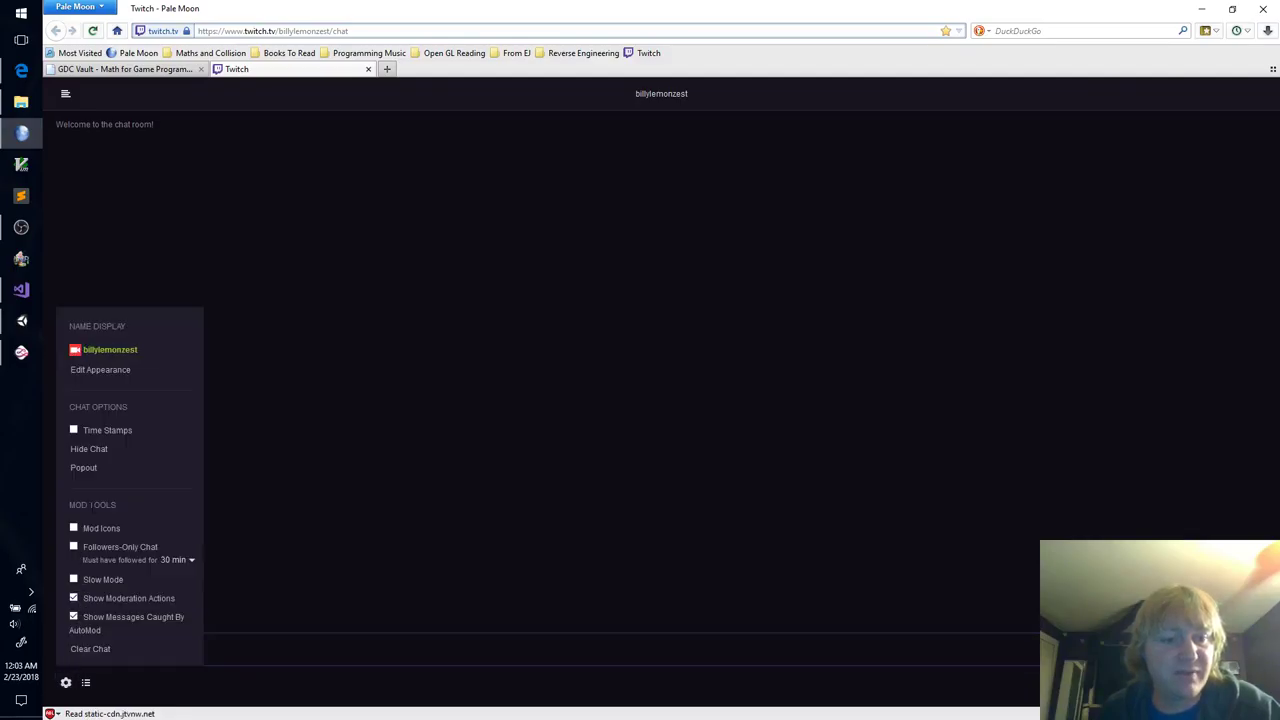
pyautogui.click(97, 474)
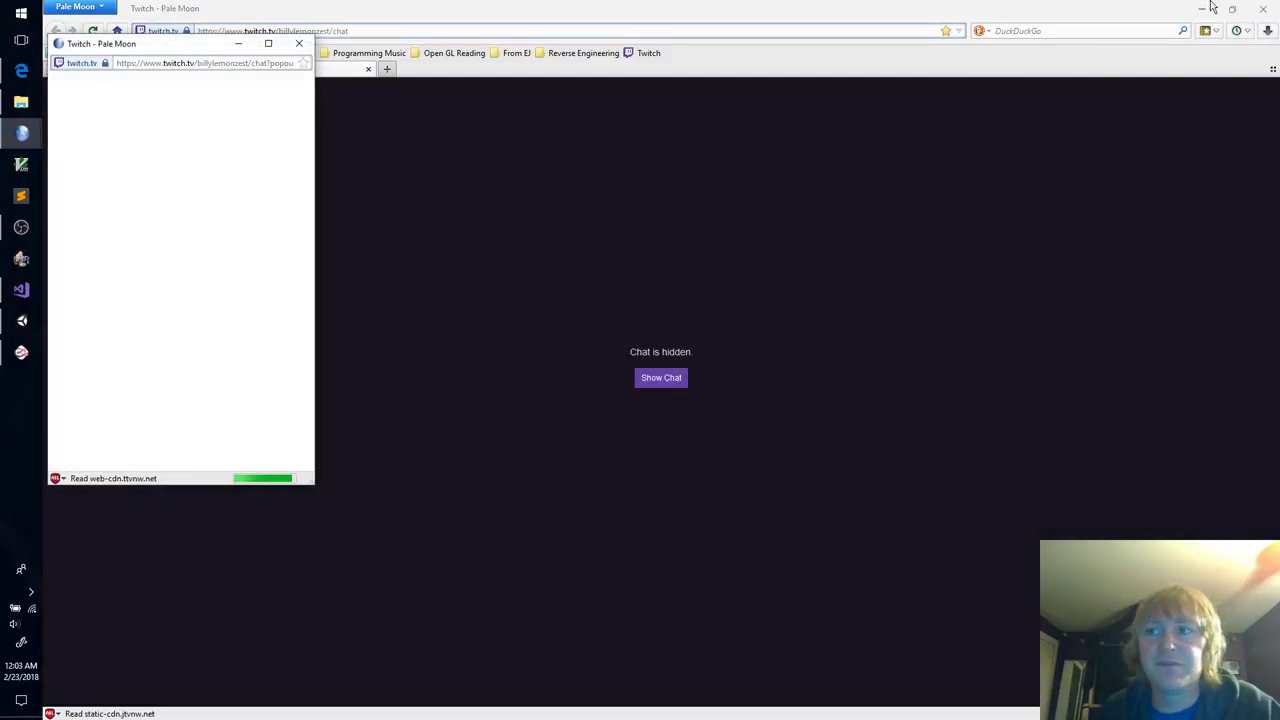
# Step: Move the chat pop-out to the top right and narrow it to uncover Unity's Inspector
pyautogui.click(1201, 9)
pyautogui.moveTo(204, 43); pyautogui.dragTo(1165, 10)
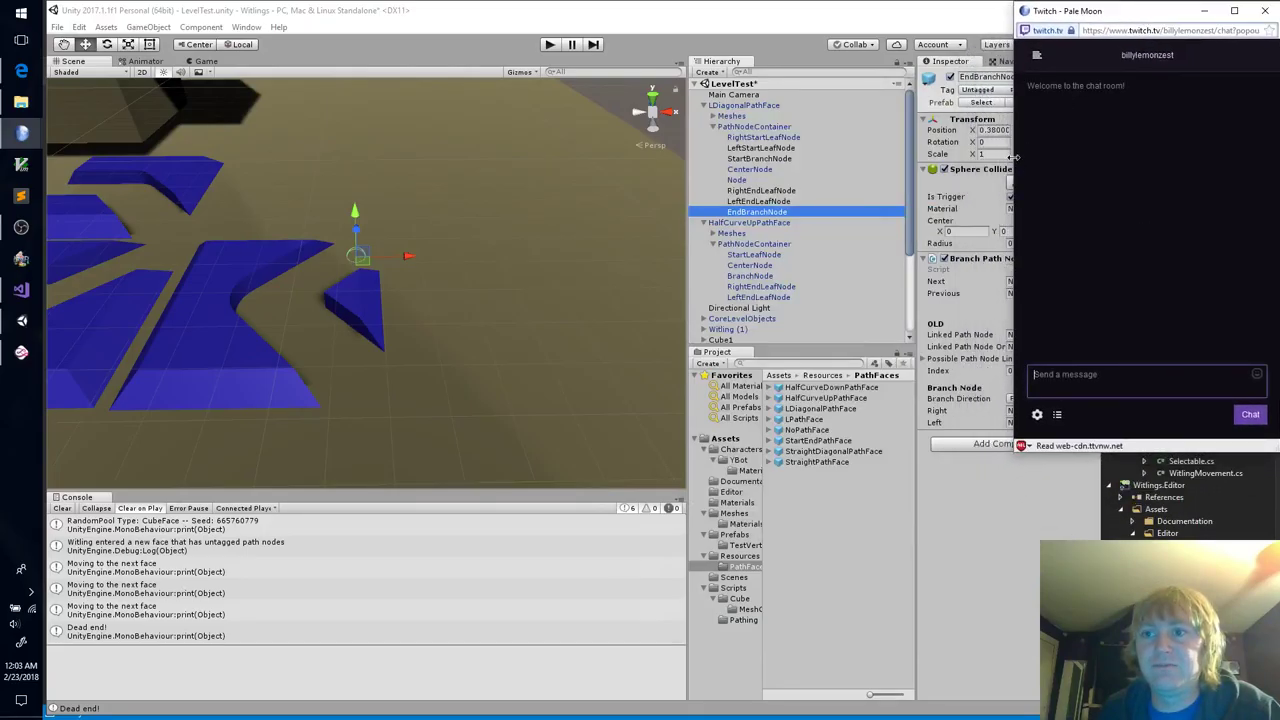
pyautogui.moveTo(1013, 160); pyautogui.dragTo(1104, 158)
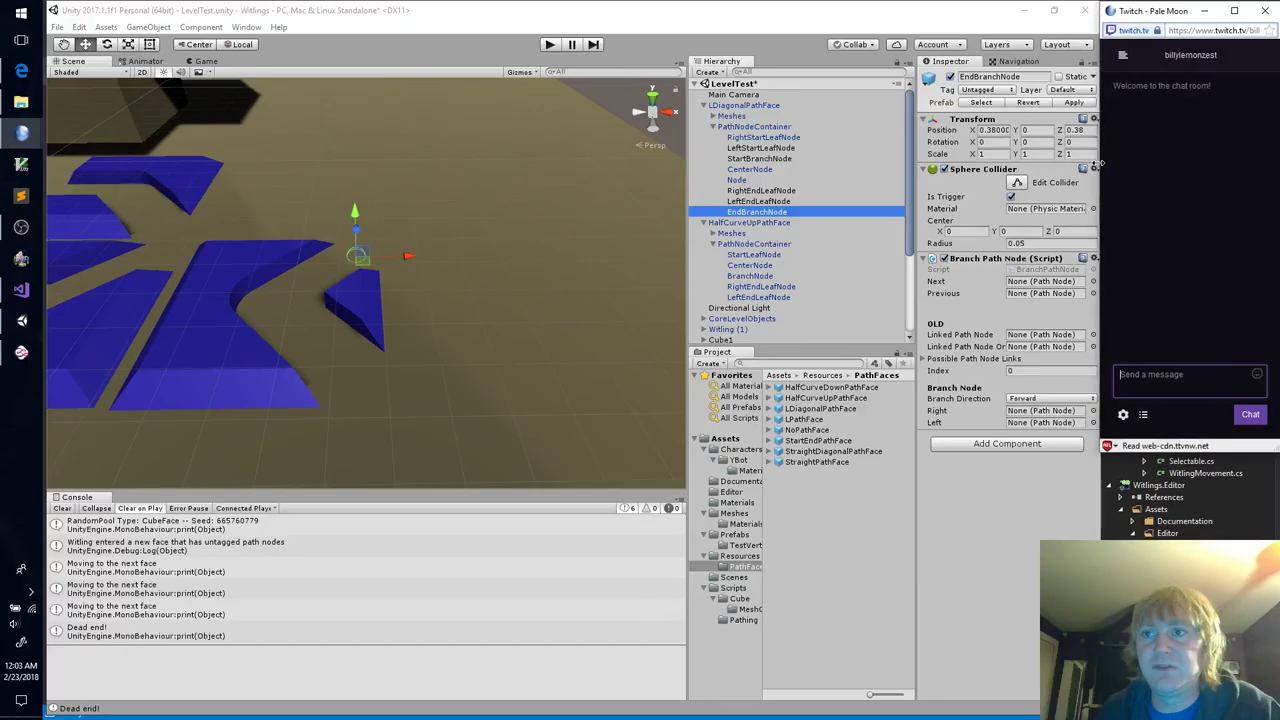
pyautogui.click(1186, 455)
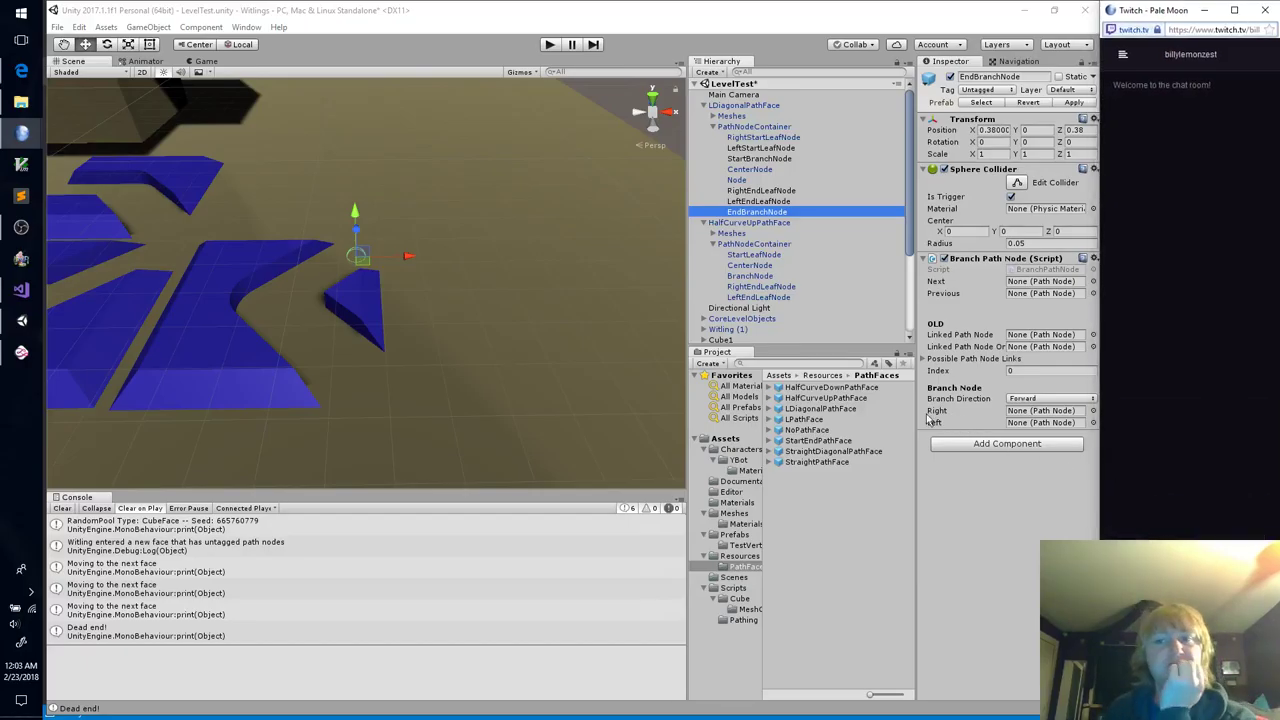
# Step: Set StartBranchNode as Next on both RightStartLeafNode and LeftStartLeafNode
pyautogui.click(776, 139)
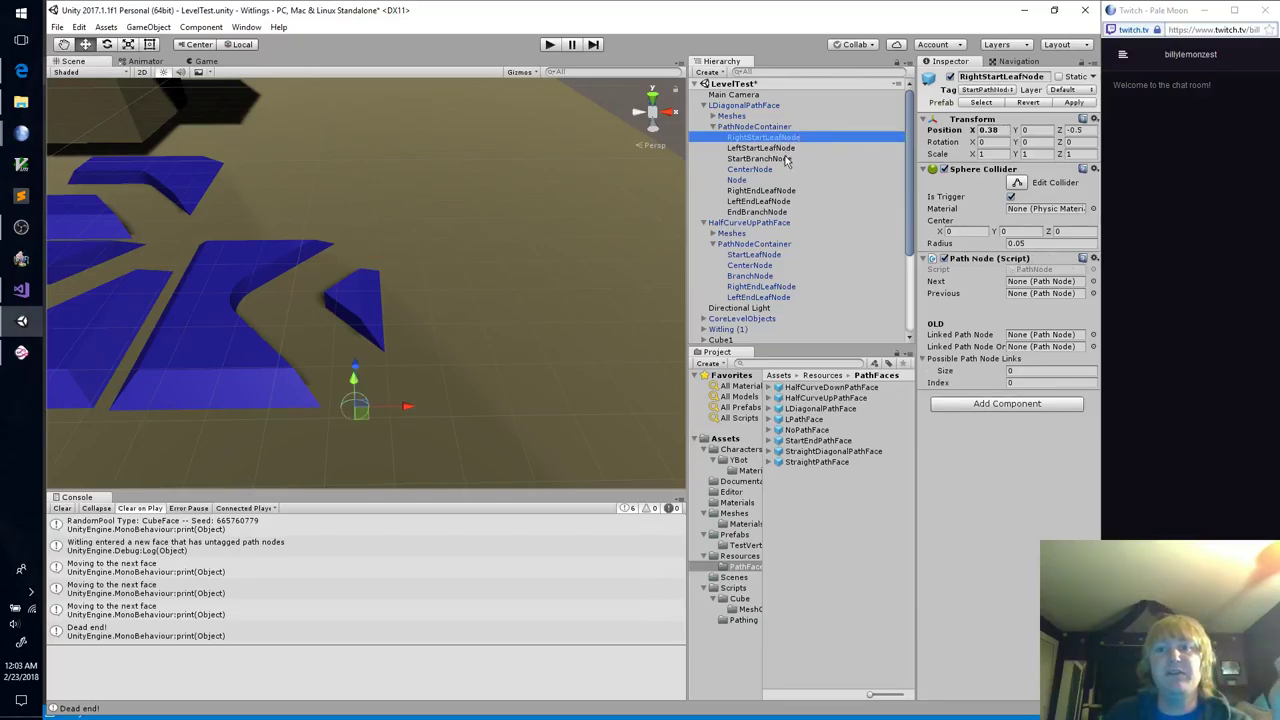
pyautogui.moveTo(785, 160); pyautogui.dragTo(1022, 288)
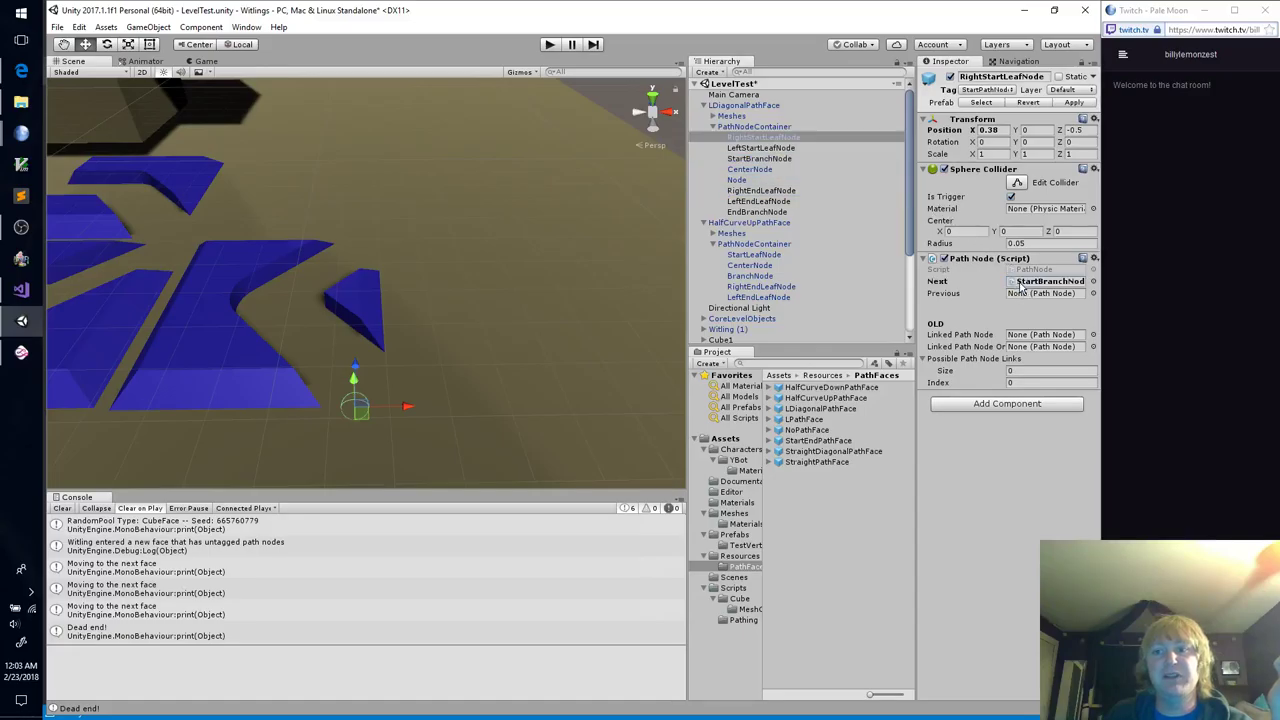
pyautogui.click(768, 150)
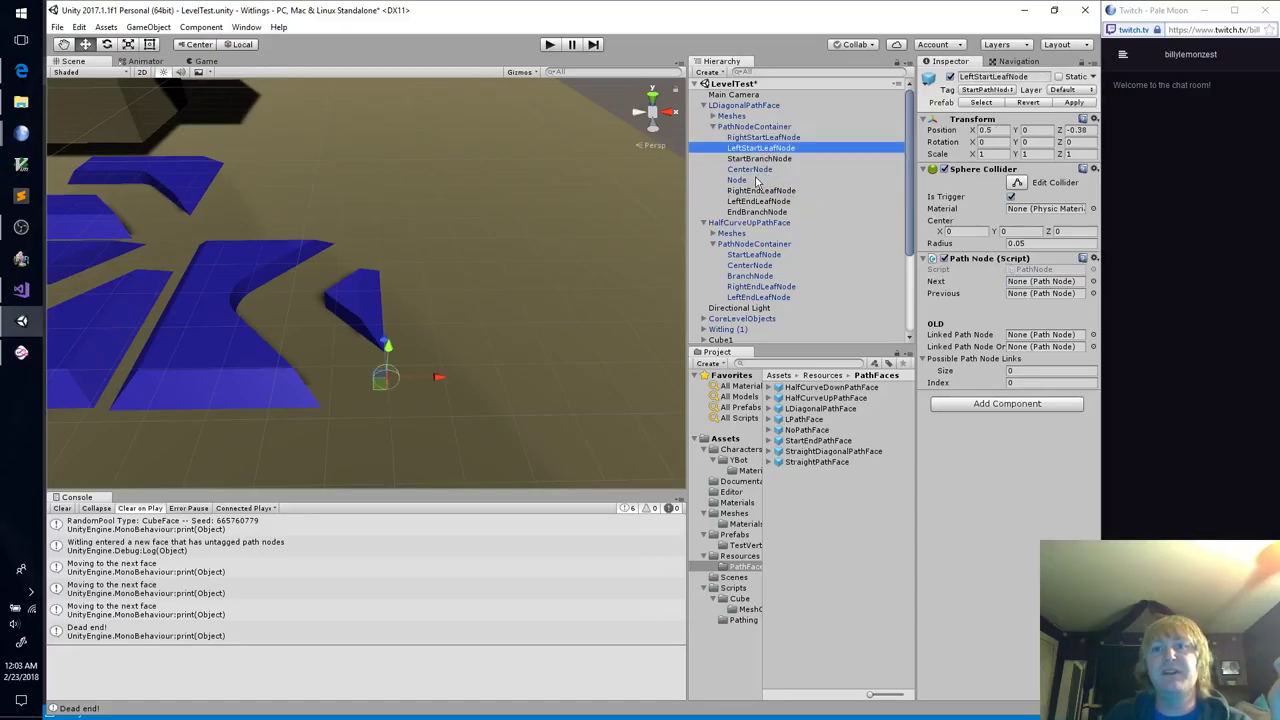
pyautogui.moveTo(764, 160); pyautogui.dragTo(1033, 290)
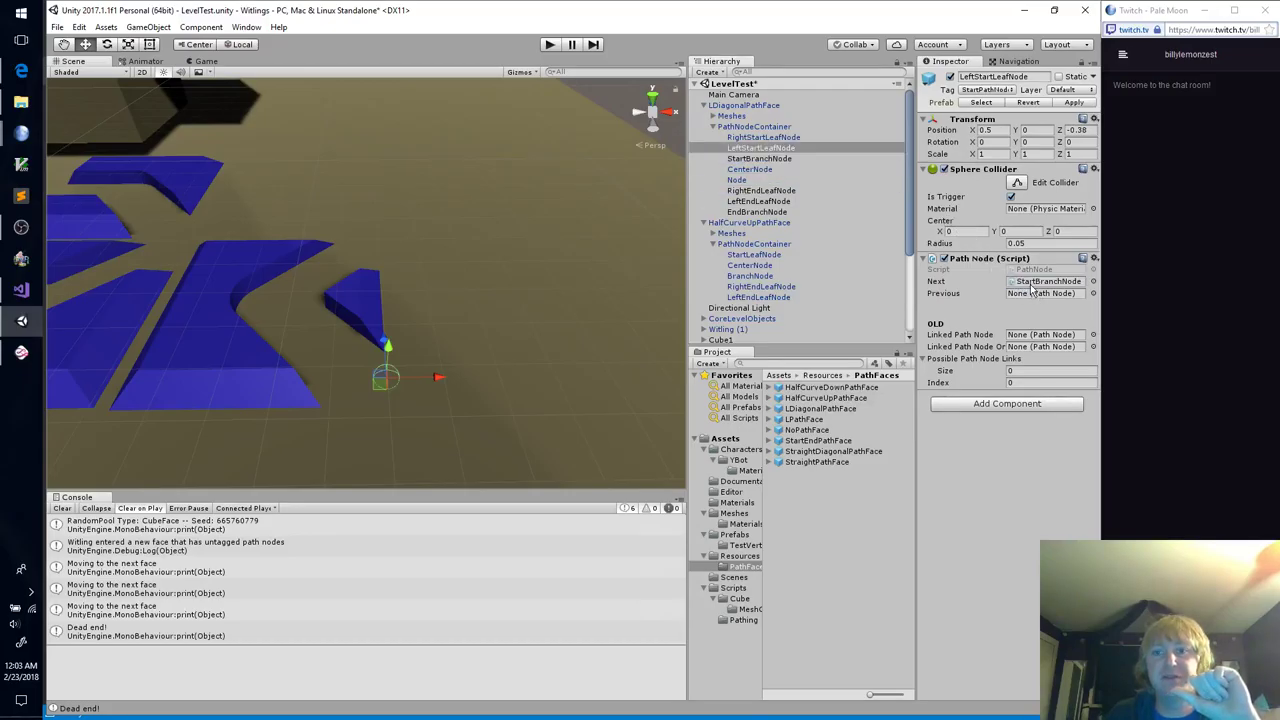
# Step: Make StartBranchNode branch Backward to the two start leaves, with Next set to CenterNode
pyautogui.click(787, 160)
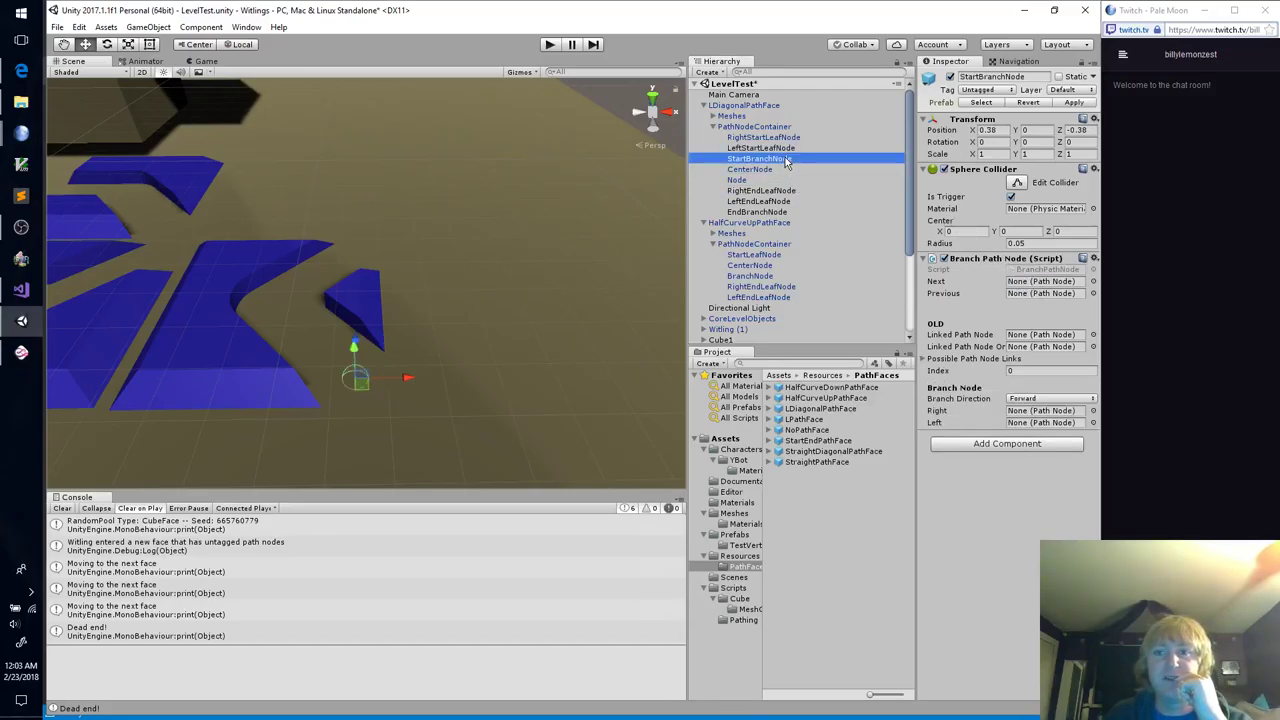
pyautogui.click(1052, 401)
pyautogui.click(1046, 427)
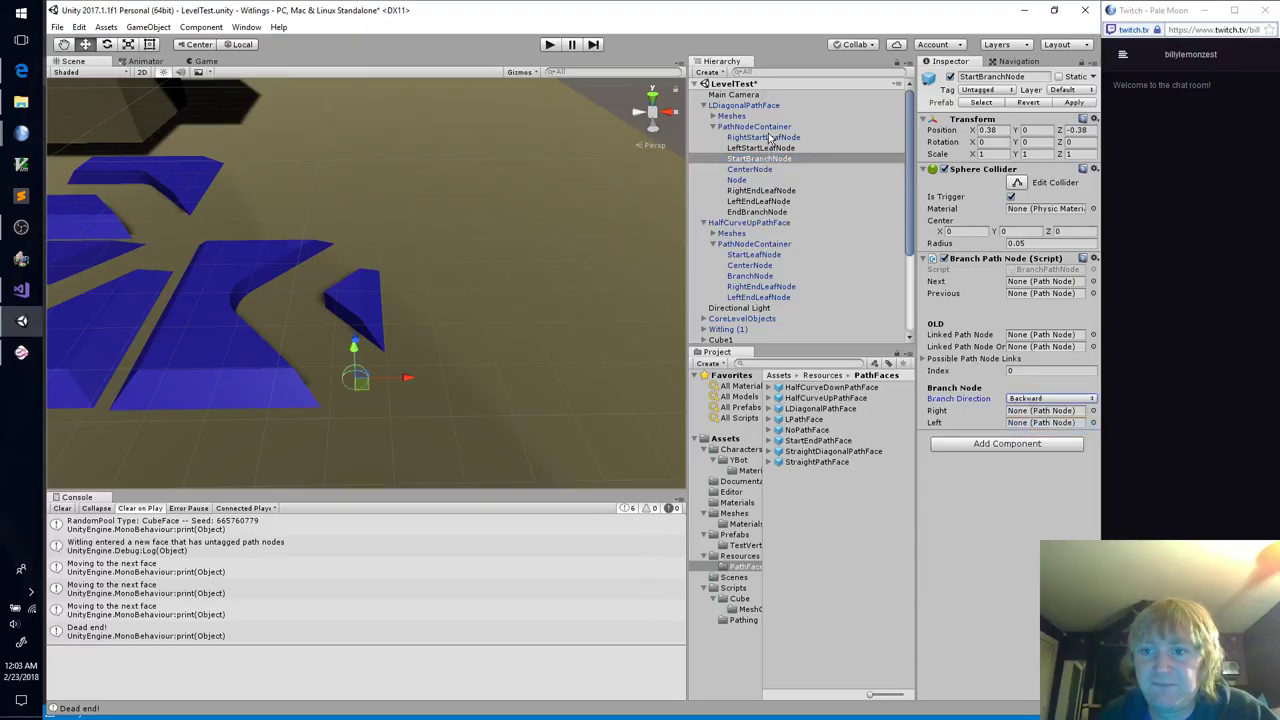
pyautogui.moveTo(770, 139); pyautogui.dragTo(1020, 414)
pyautogui.moveTo(765, 148); pyautogui.dragTo(1041, 431)
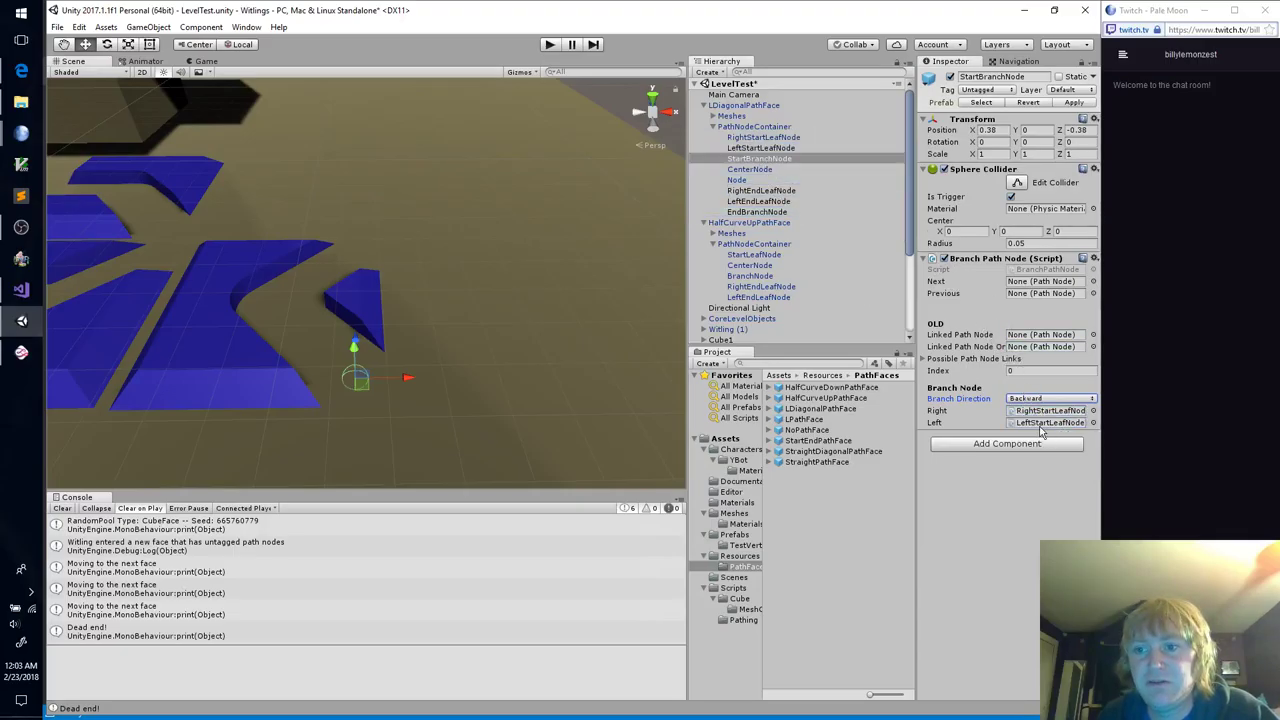
pyautogui.click(760, 159)
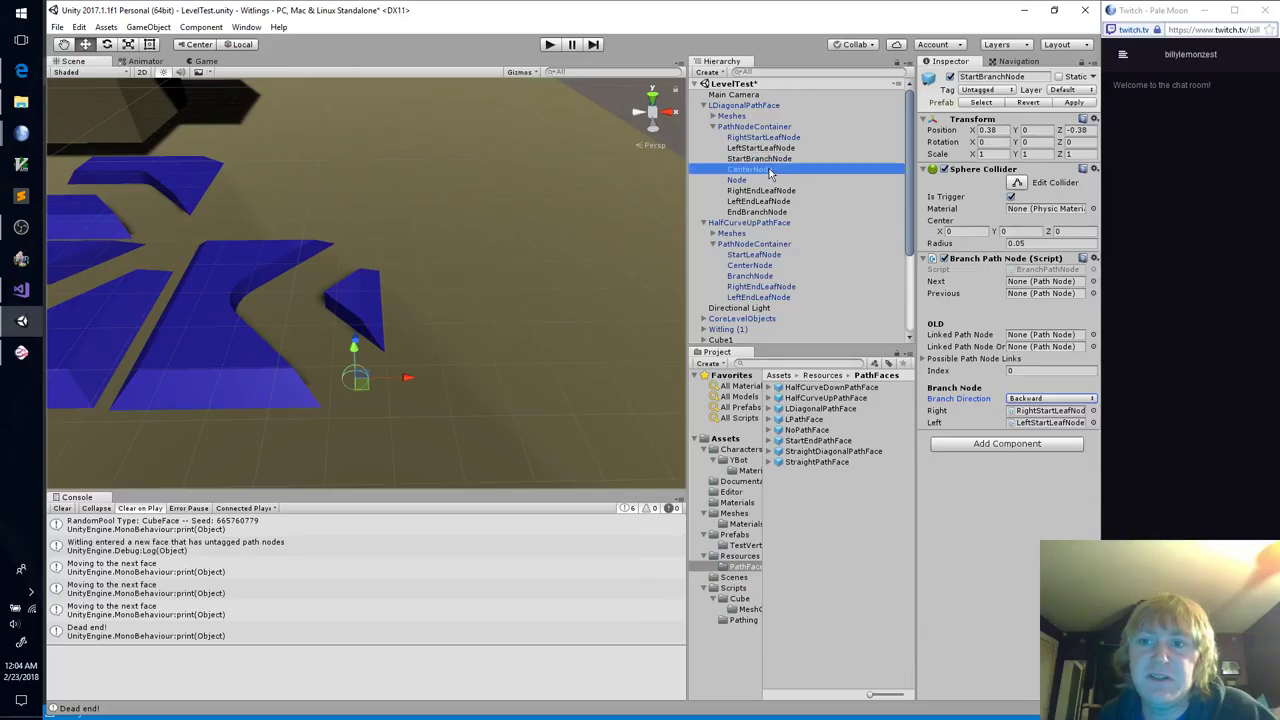
pyautogui.click(1030, 282)
pyautogui.moveTo(1030, 285); pyautogui.dragTo(1030, 286)
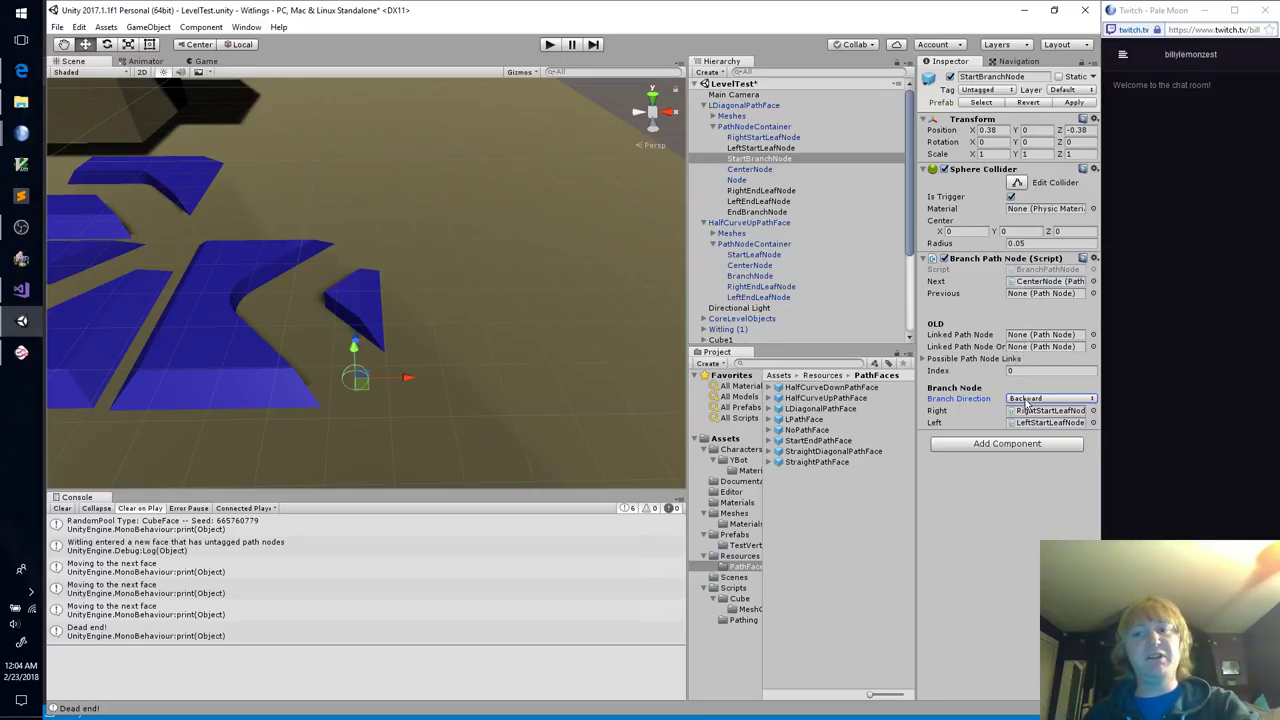
# Step: Link CenterNode's Next to EndBranchNode and its Previous to StartBranchNode
pyautogui.click(750, 170)
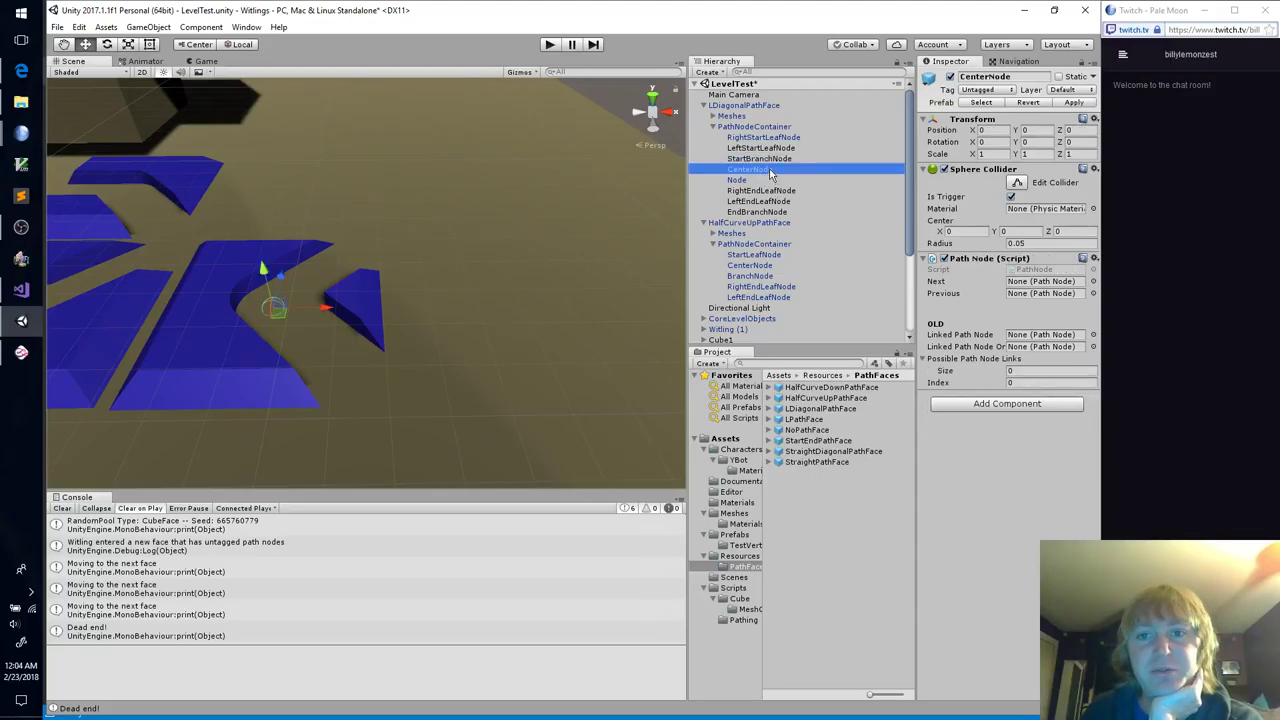
pyautogui.moveTo(770, 174); pyautogui.dragTo(1060, 284)
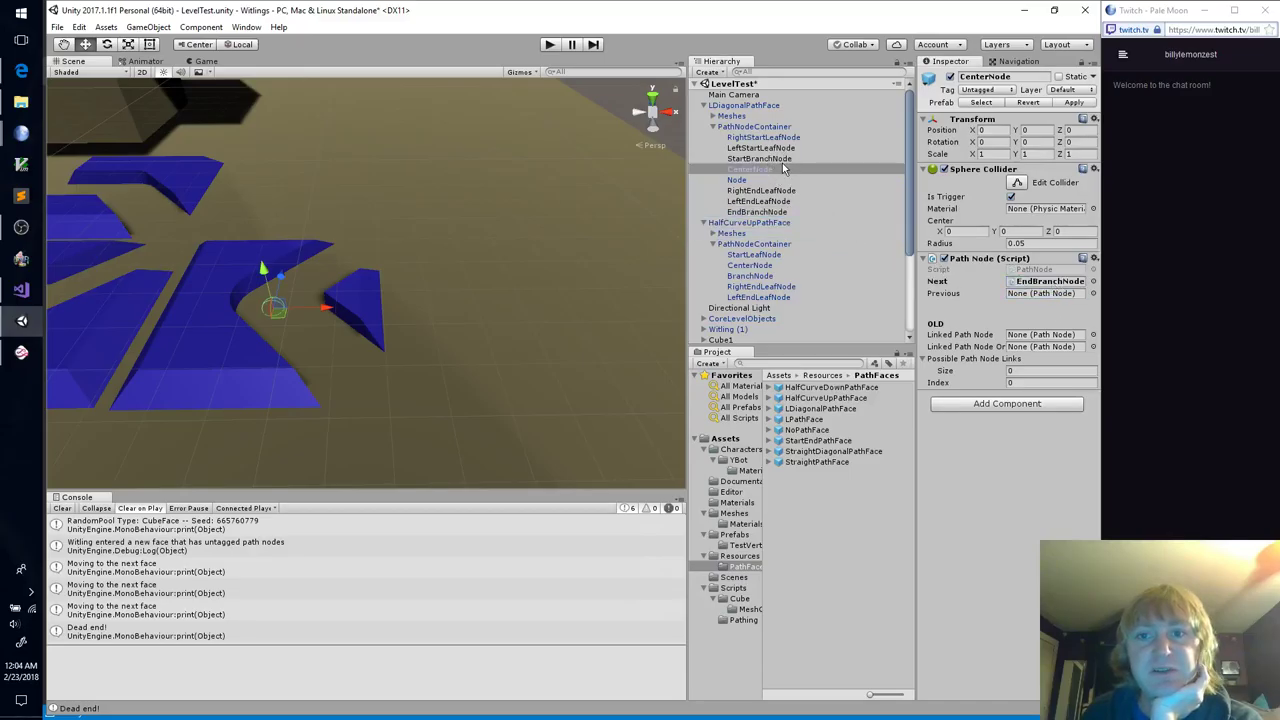
pyautogui.moveTo(782, 163); pyautogui.dragTo(1048, 300)
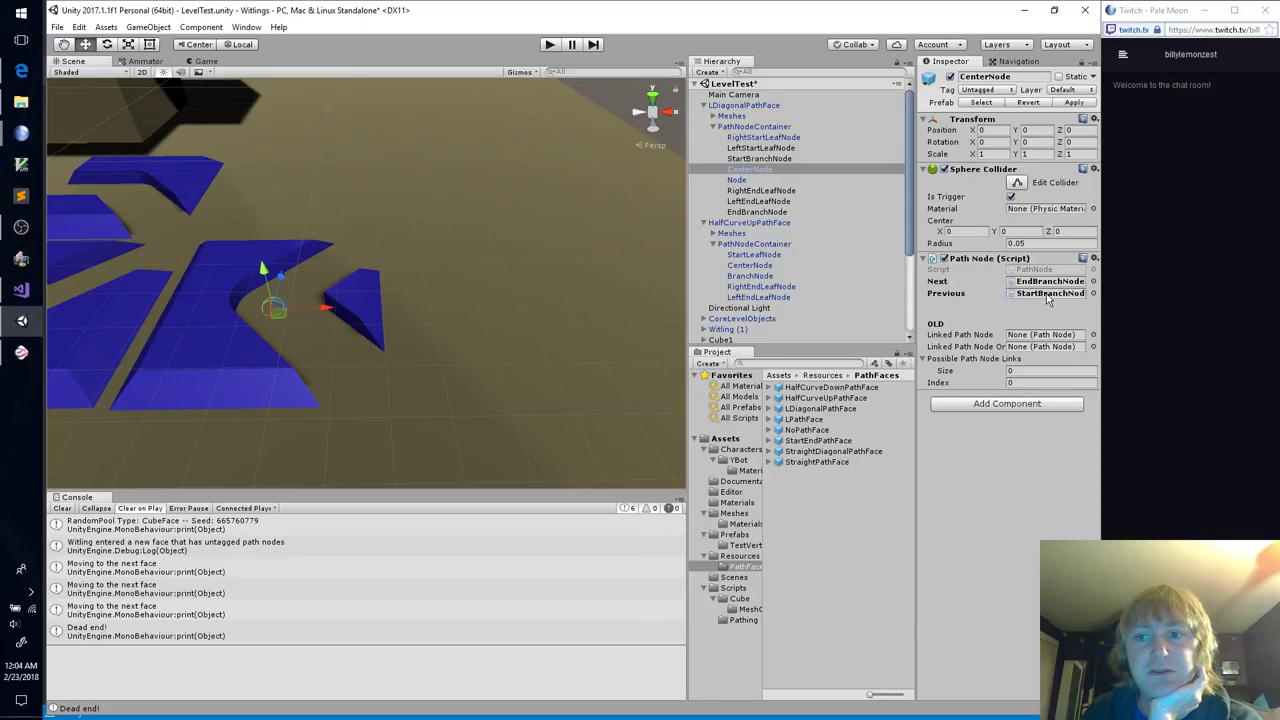
pyautogui.click(765, 180)
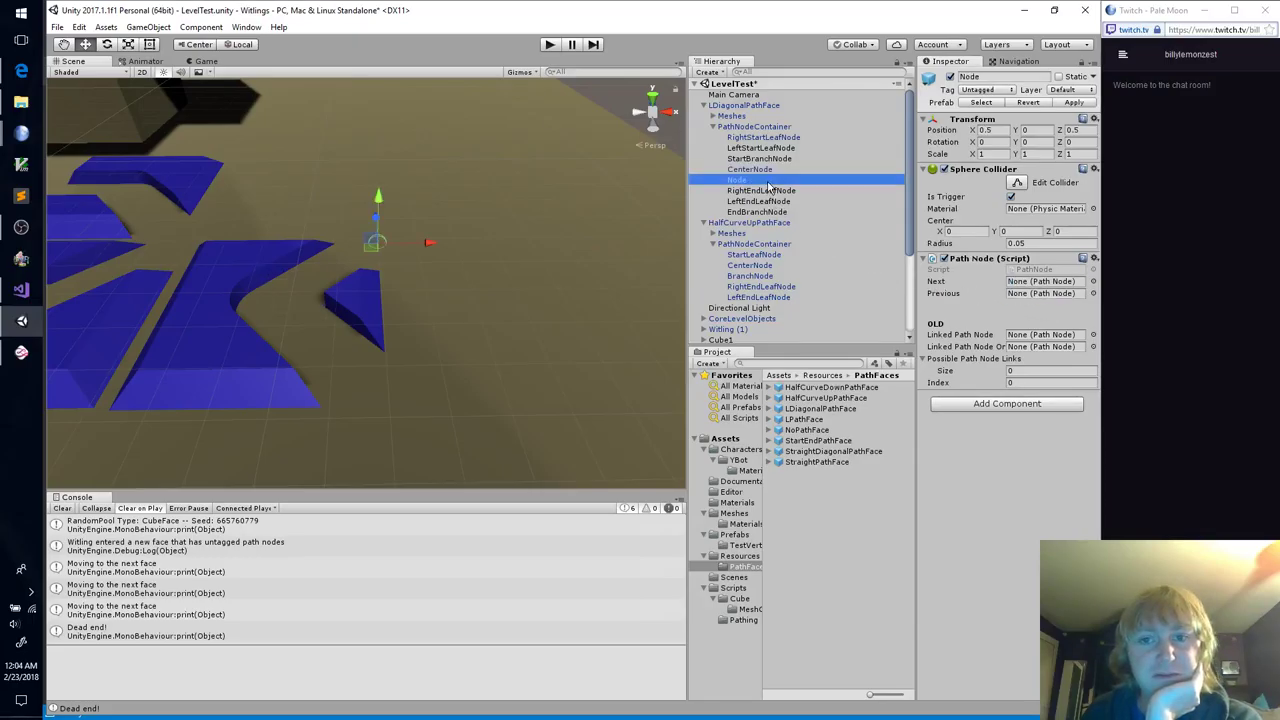
# Step: Move the extra Node under RightEndLeafNode, breaking the prefab link, and review CenterNode and RightEndLeafNode
pyautogui.moveTo(772, 186); pyautogui.dragTo(774, 190)
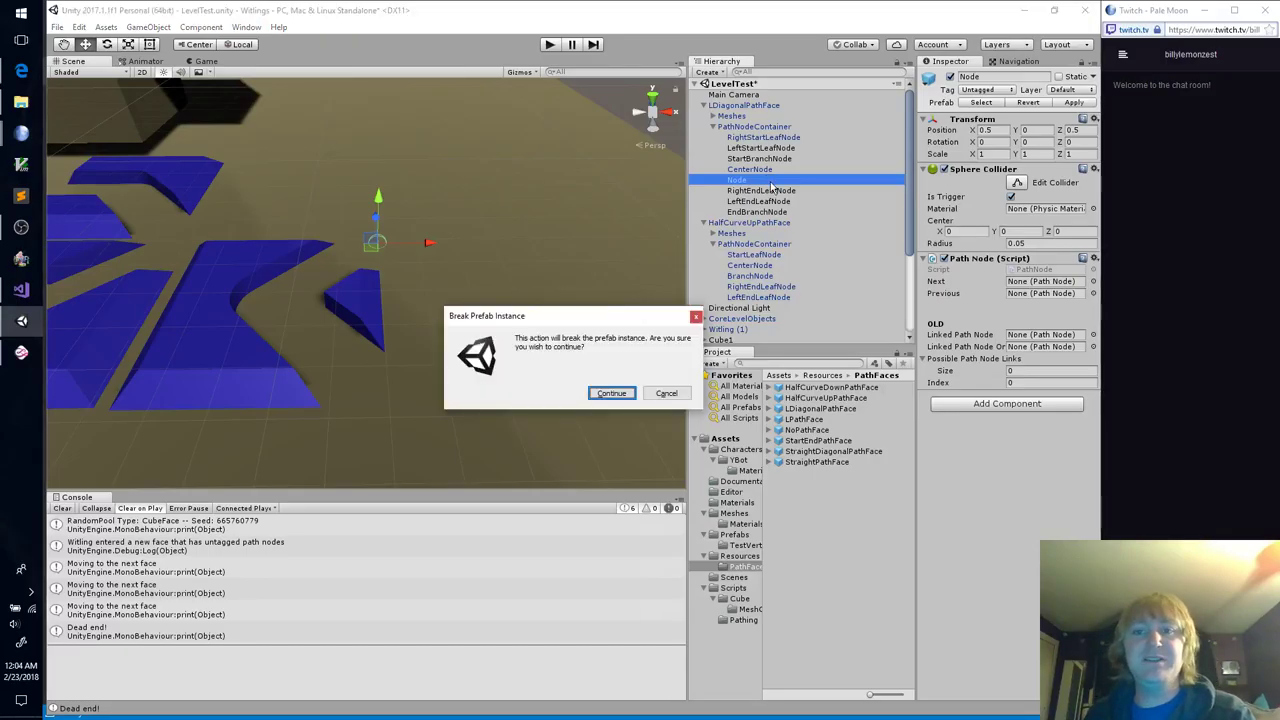
pyautogui.click(611, 393)
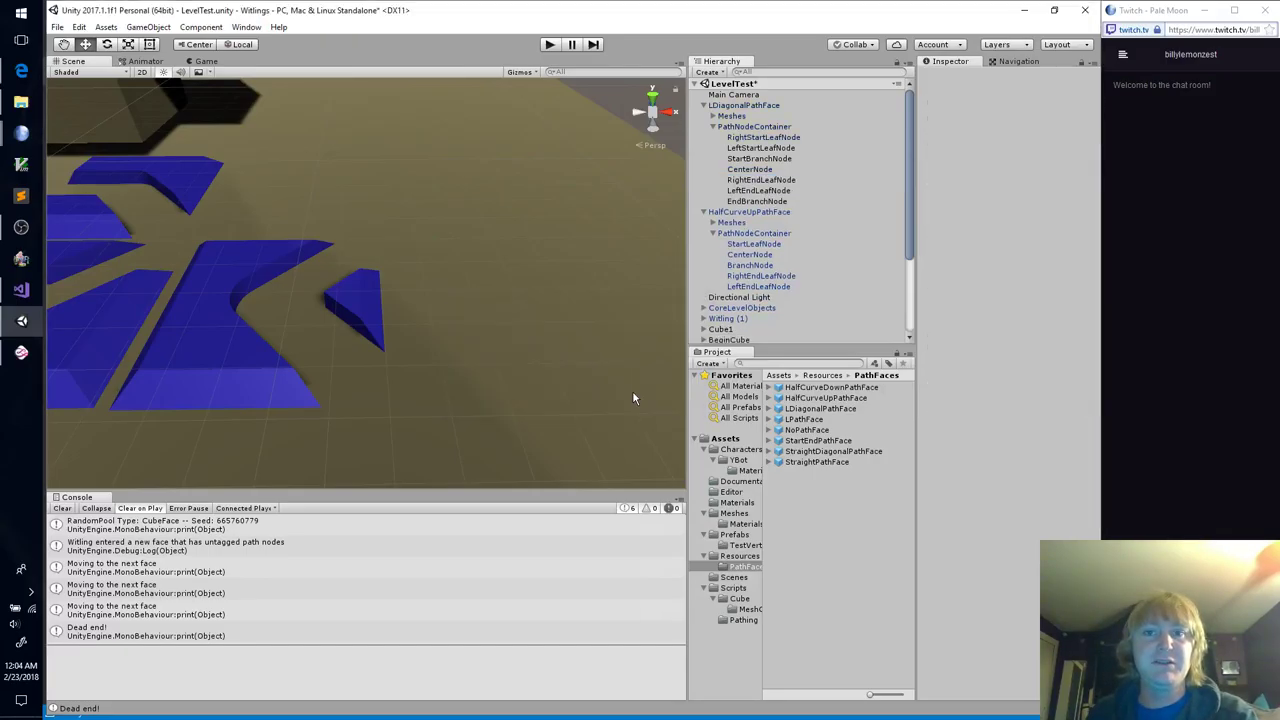
pyautogui.click(784, 171)
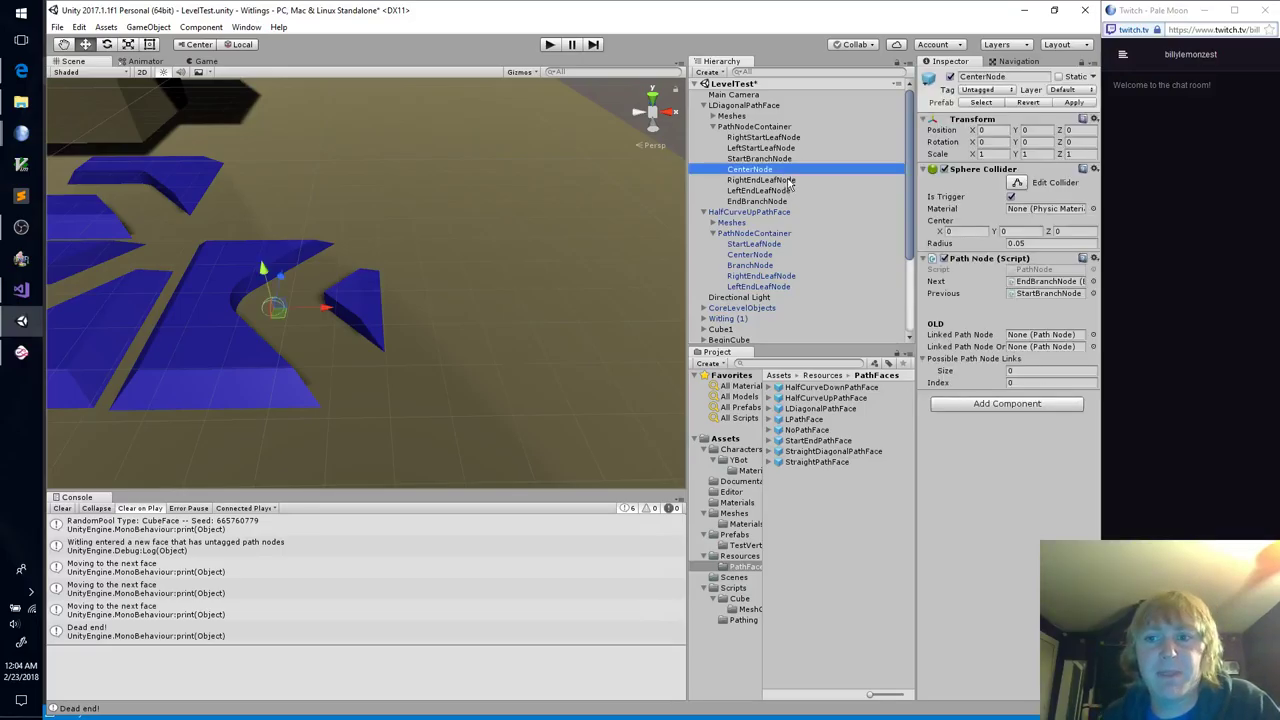
pyautogui.click(789, 181)
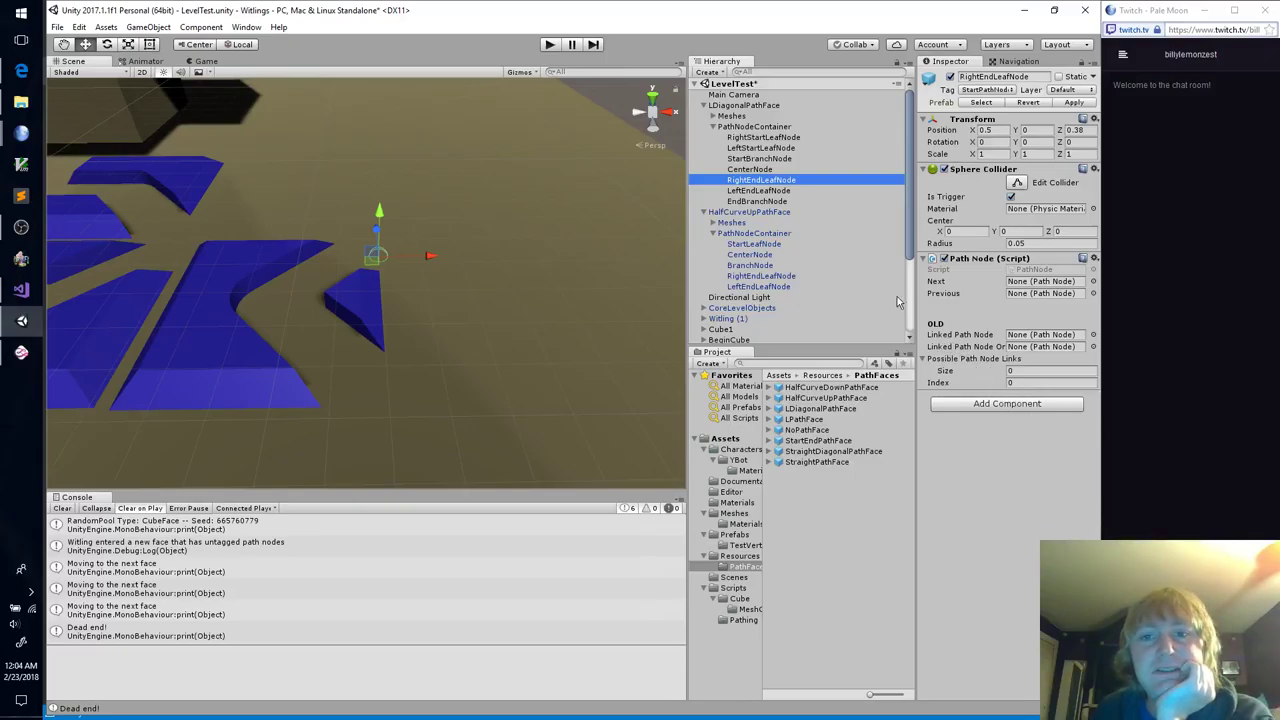
pyautogui.click(768, 170)
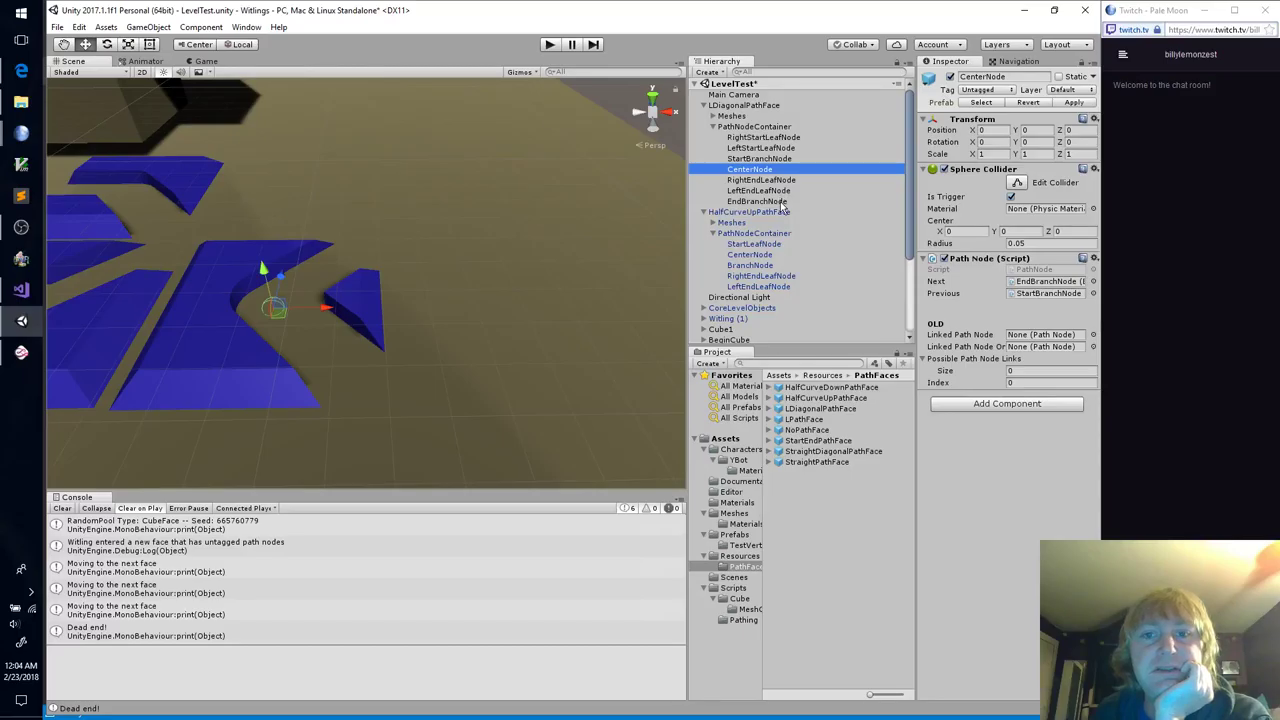
# Step: Link EndBranchNode's Previous to CenterNode, Right to RightEndLeafNode and Left to LeftEndLeafNode
pyautogui.click(784, 202)
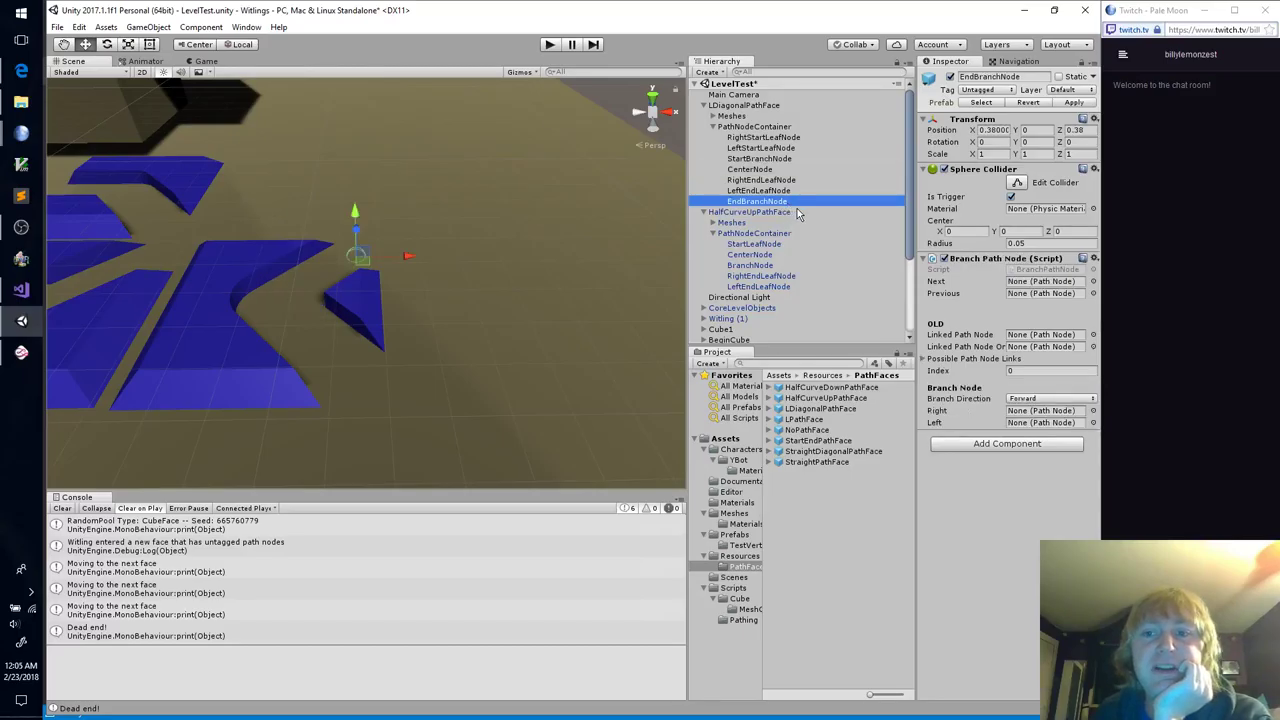
pyautogui.moveTo(750, 170); pyautogui.dragTo(1062, 302)
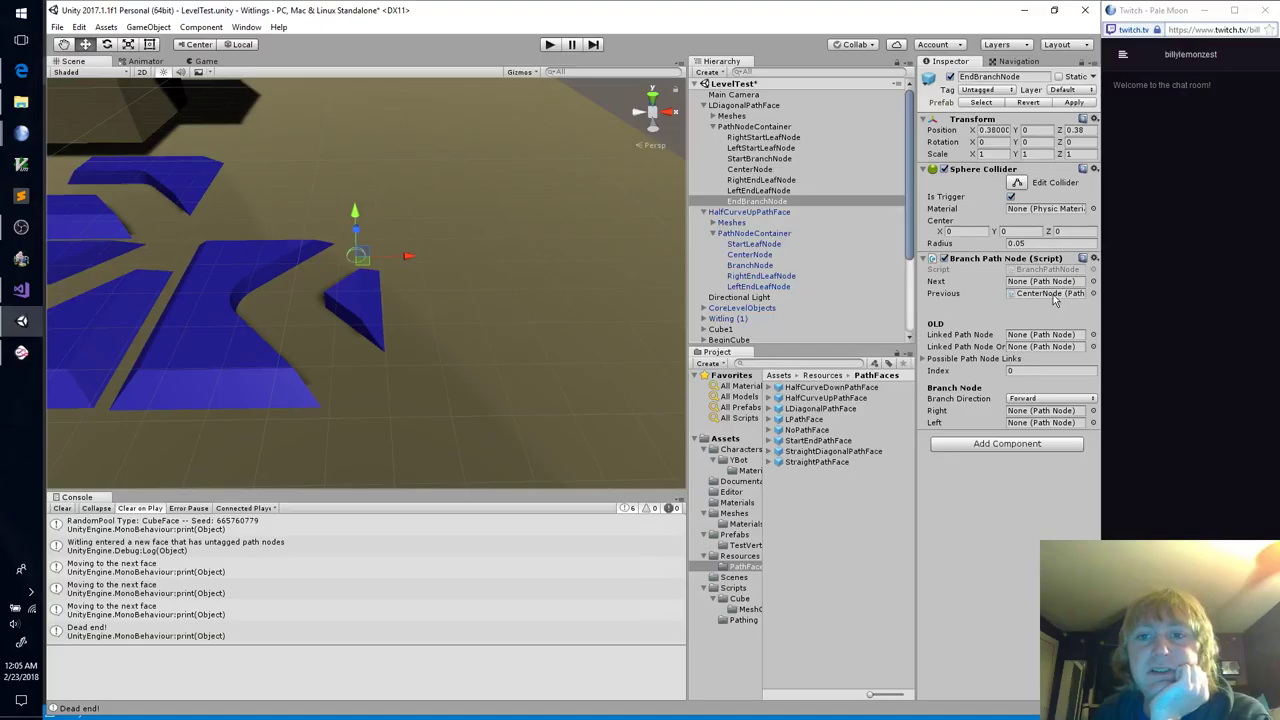
pyautogui.moveTo(750, 181); pyautogui.dragTo(1031, 418)
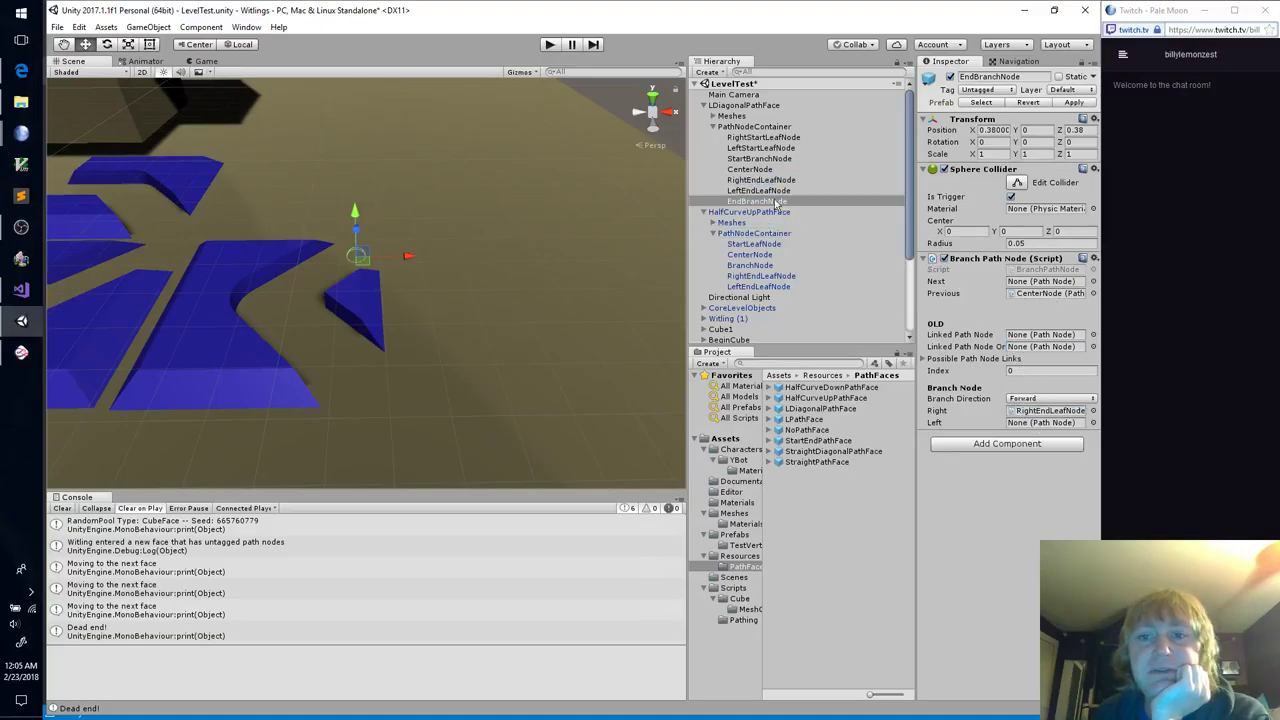
pyautogui.moveTo(768, 191); pyautogui.dragTo(1036, 428)
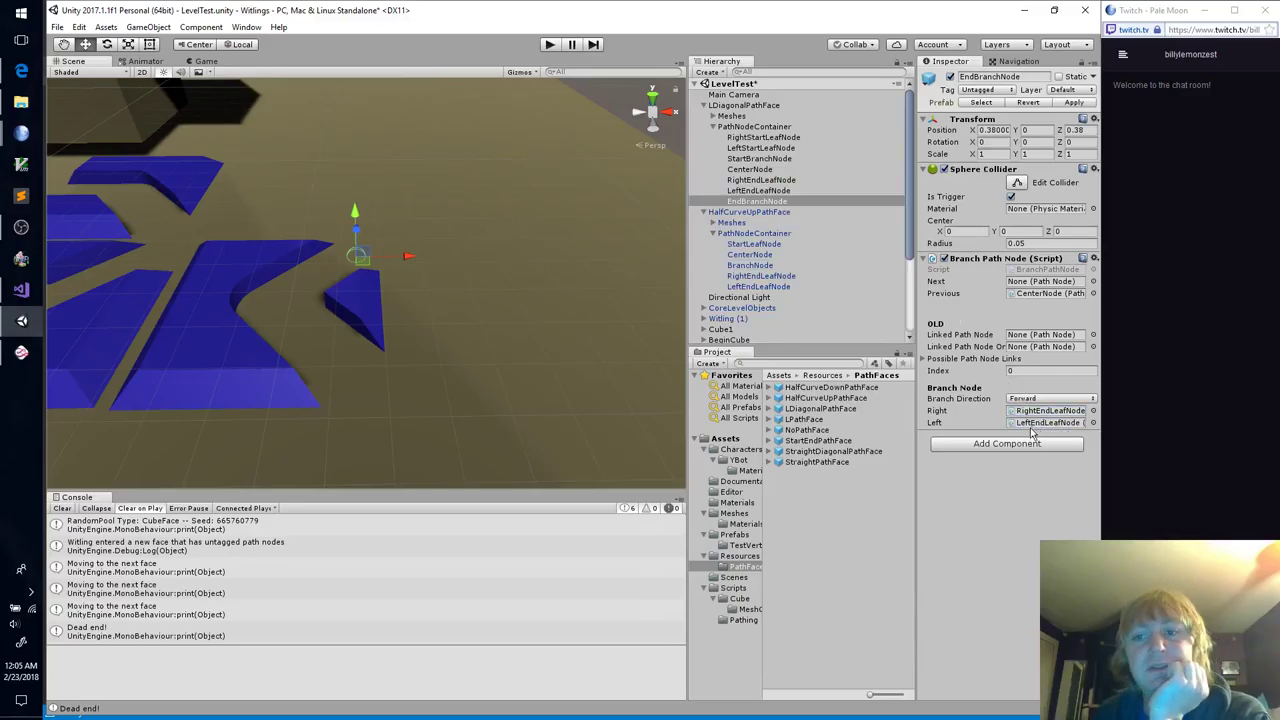
# Step: Retag LeftEndLeafNode and RightEndLeafNode of LDiagonalPathFace as EndPathNode
pyautogui.click(752, 106)
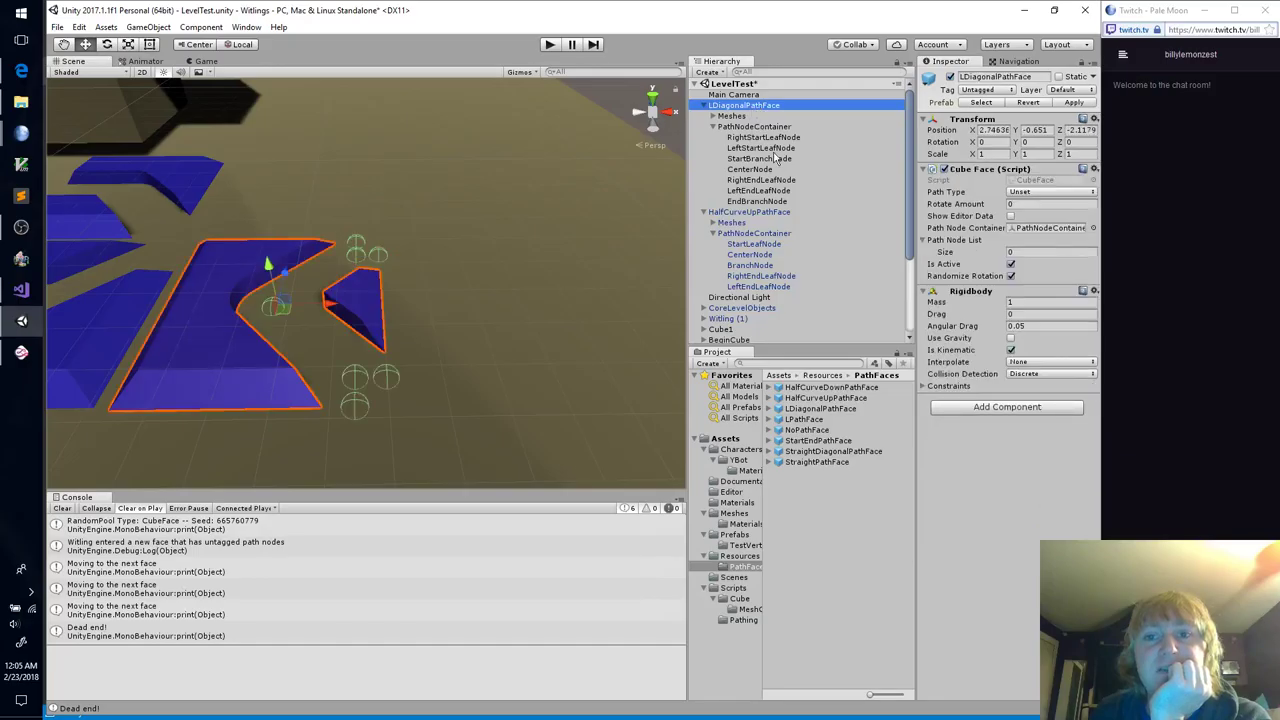
pyautogui.click(787, 204)
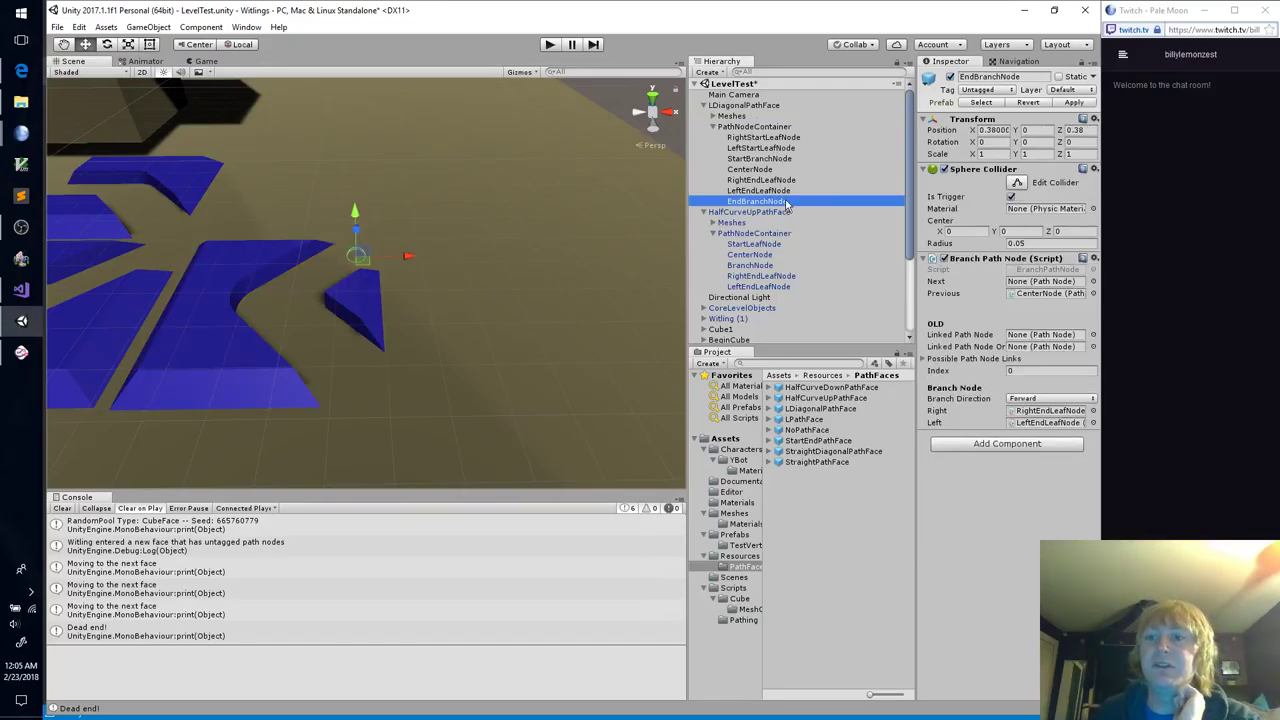
pyautogui.click(783, 192)
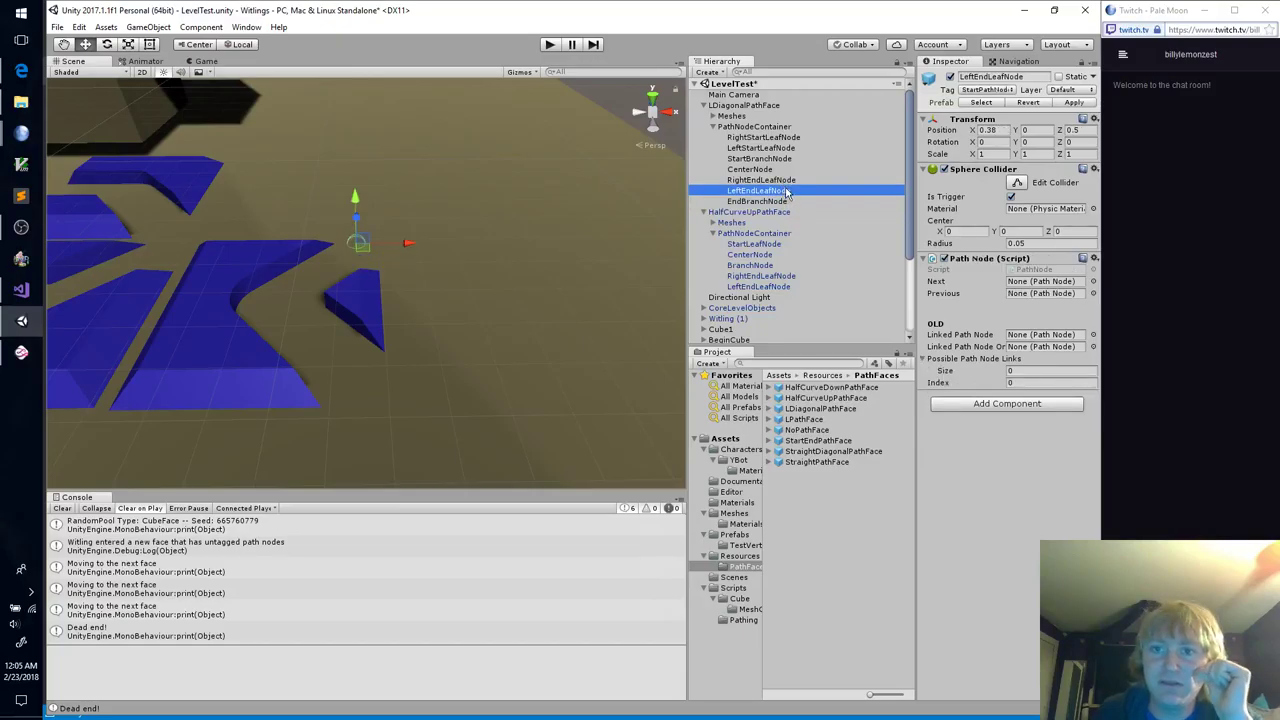
pyautogui.click(989, 91)
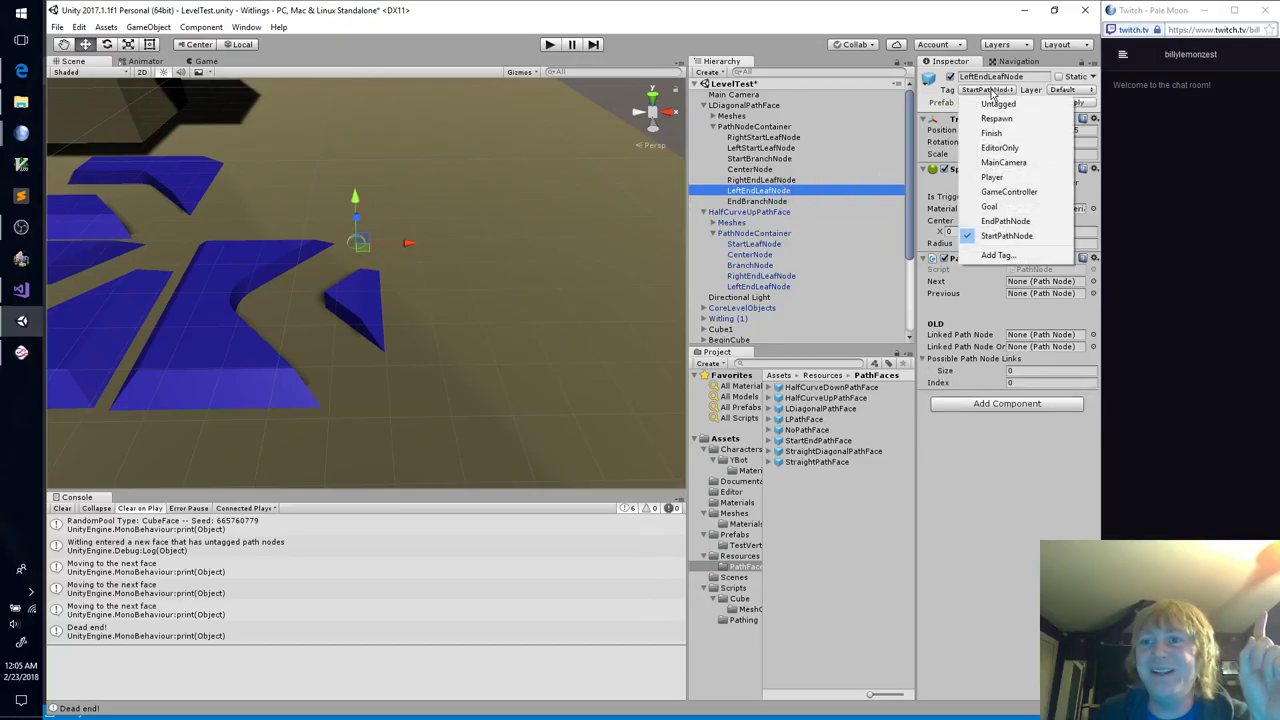
pyautogui.click(1005, 221)
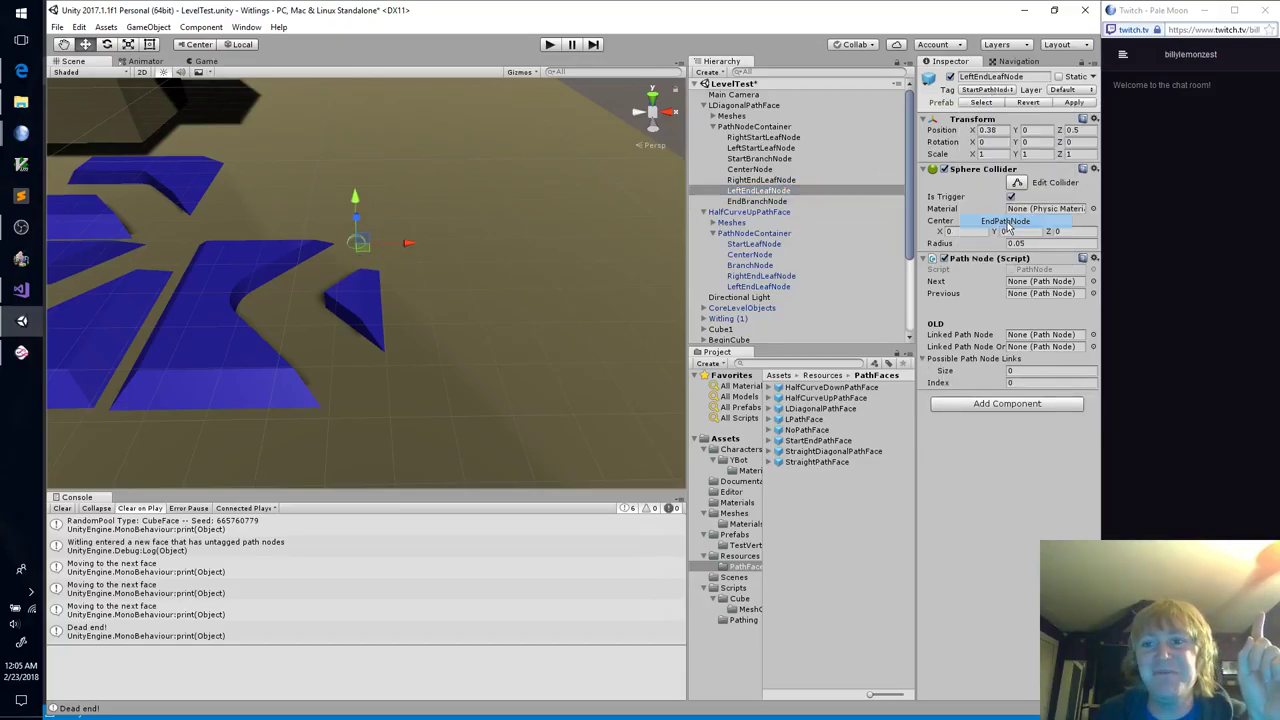
pyautogui.click(795, 181)
pyautogui.click(996, 91)
pyautogui.click(998, 222)
# Step: Step through the diagonal face's nodes and inspect RightStartLeafNode's tag and Next link
pyautogui.click(814, 168)
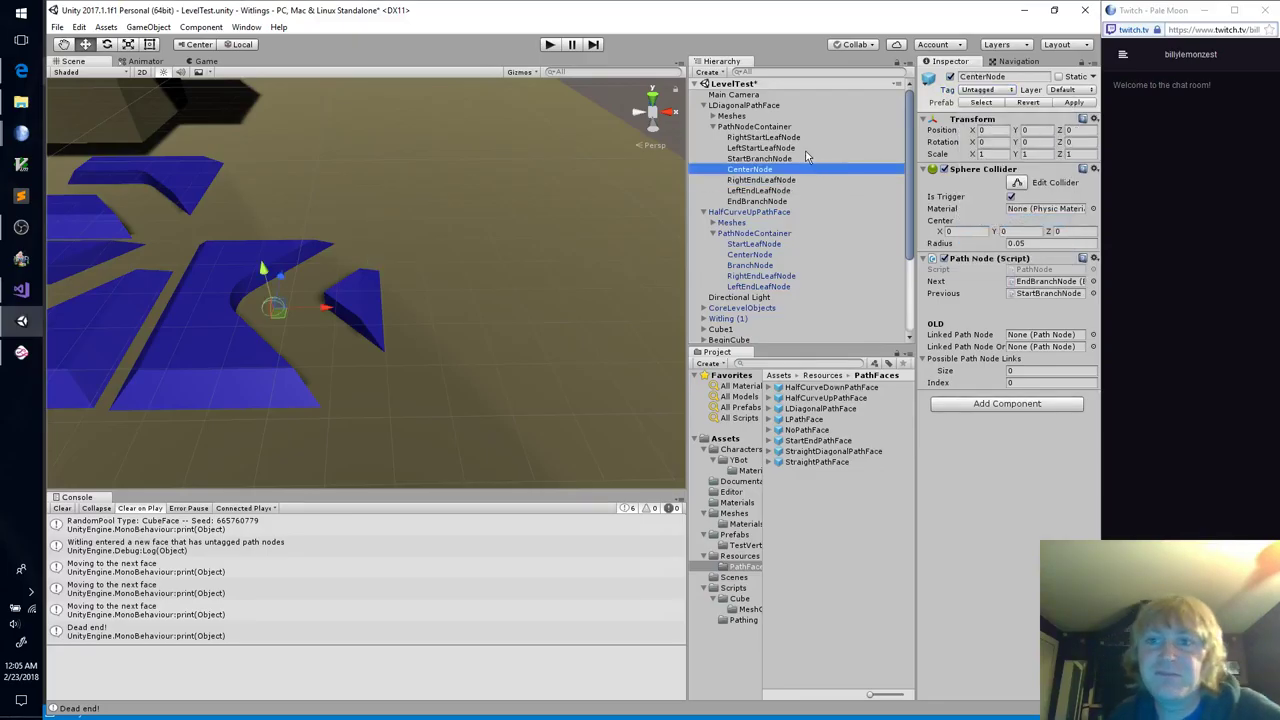
pyautogui.press('Up')
pyautogui.press('Up')
pyautogui.press('Up')
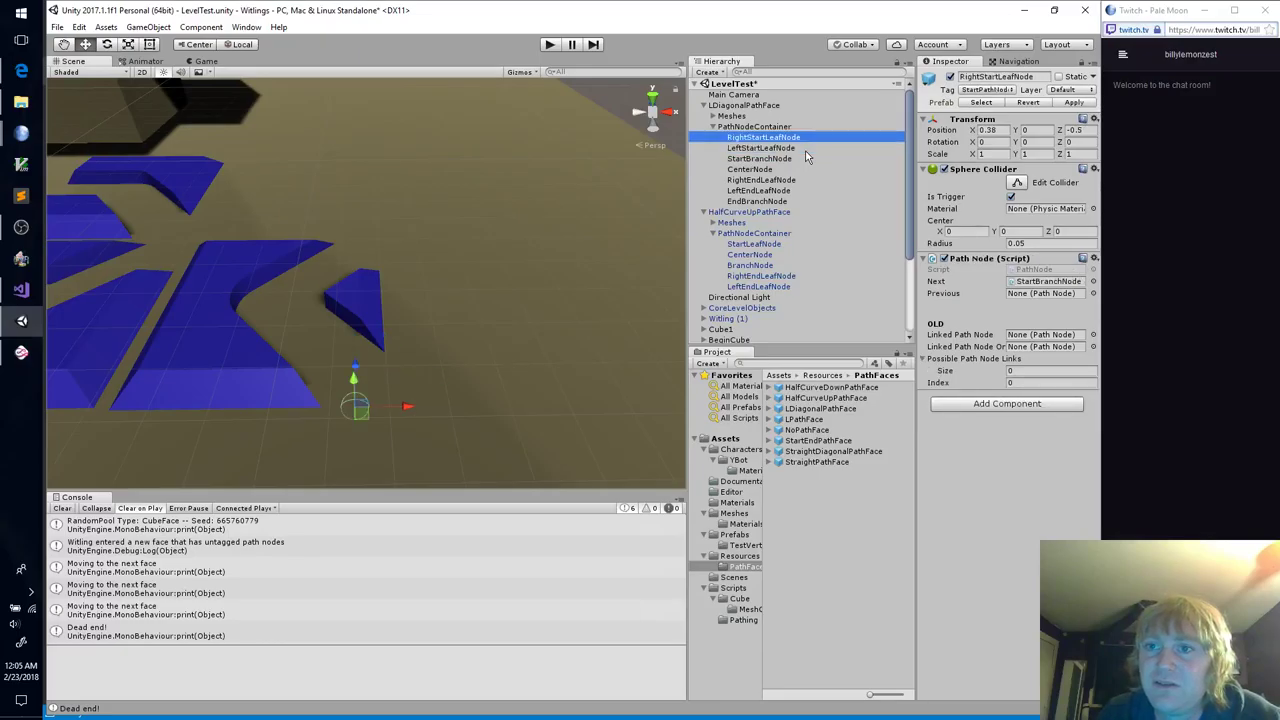
pyautogui.press('Down')
pyautogui.press('Down')
pyautogui.press('Down')
pyautogui.press('Down')
pyautogui.press('Down')
pyautogui.press('Down')
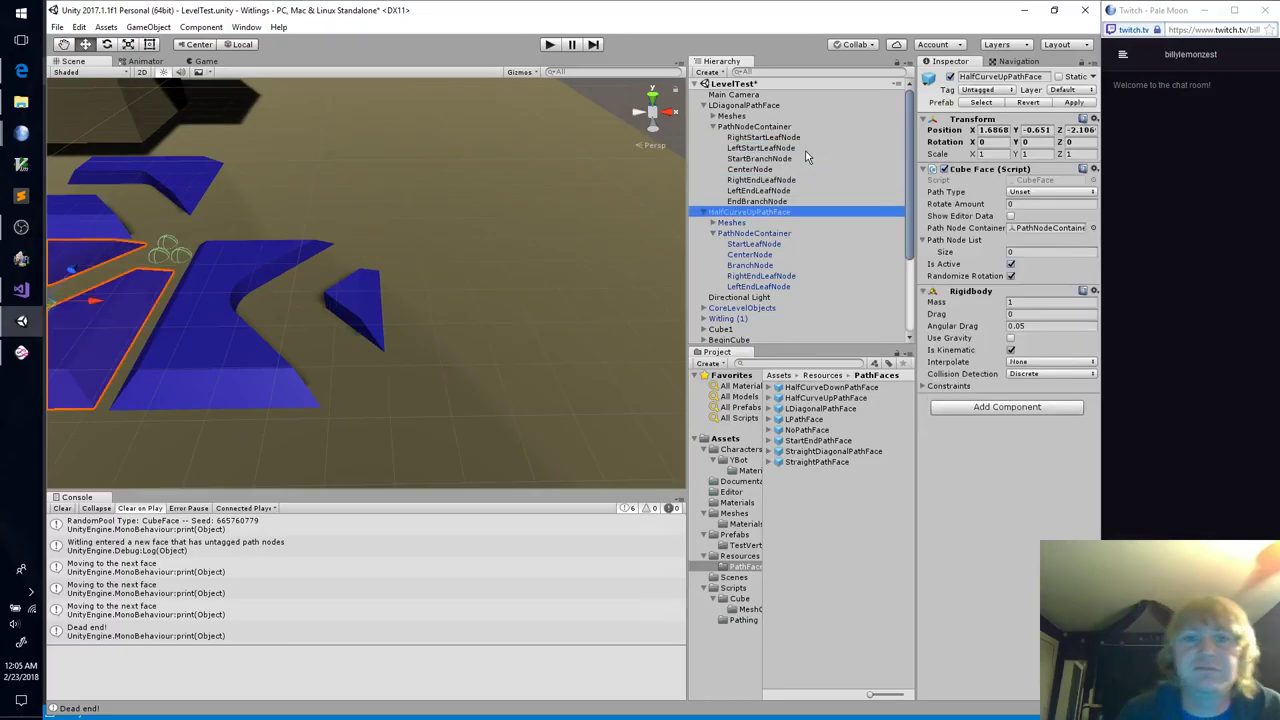
pyautogui.press('Up')
pyautogui.press('Up')
pyautogui.press('Up')
pyautogui.press('Up')
pyautogui.press('Up')
pyautogui.press('Up')
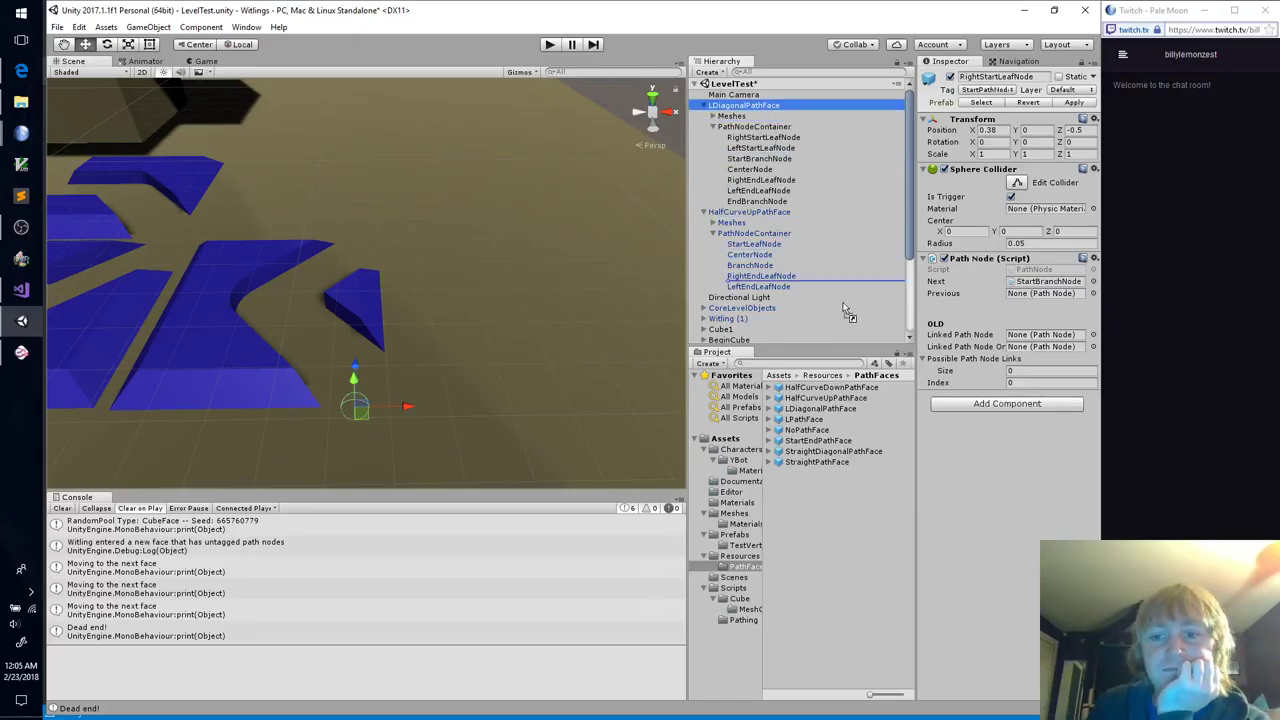
pyautogui.scroll(-1, 846, 309)
pyautogui.click(826, 418)
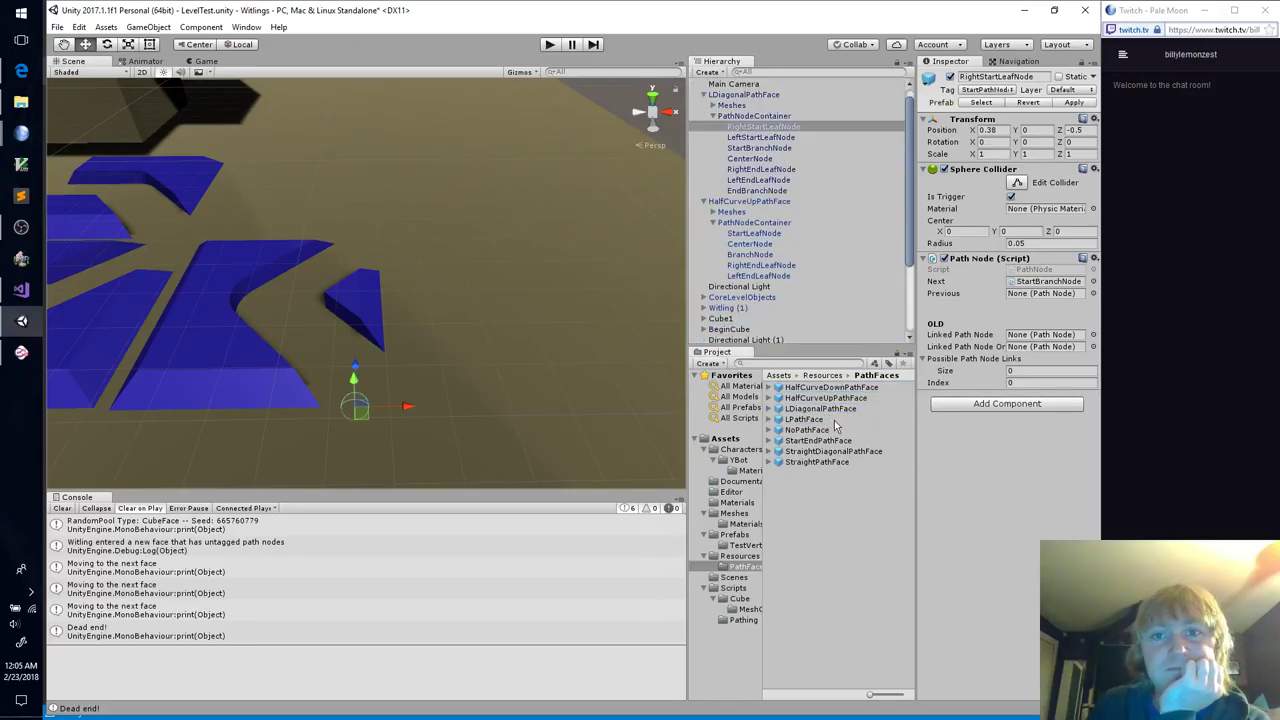
# Step: Place an LPathFace in the scene and rename its first node StartLeafNode, tagged StartPathNode
pyautogui.click(704, 95)
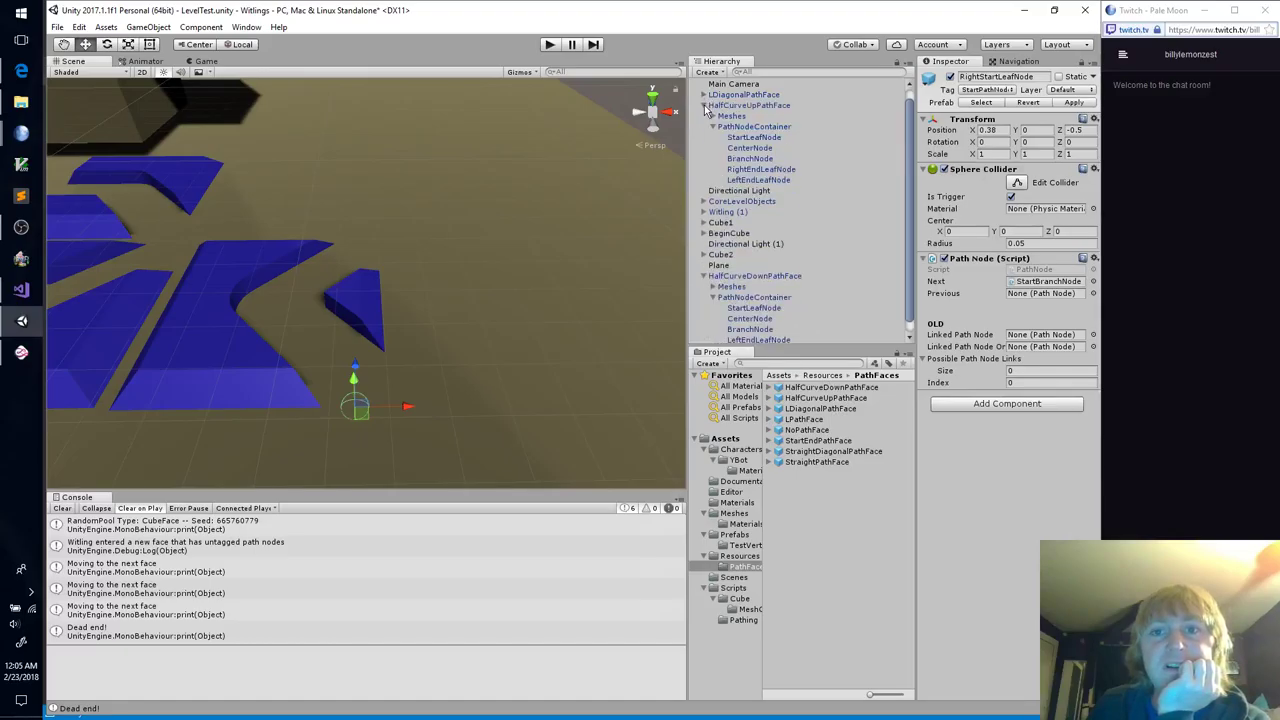
pyautogui.click(704, 105)
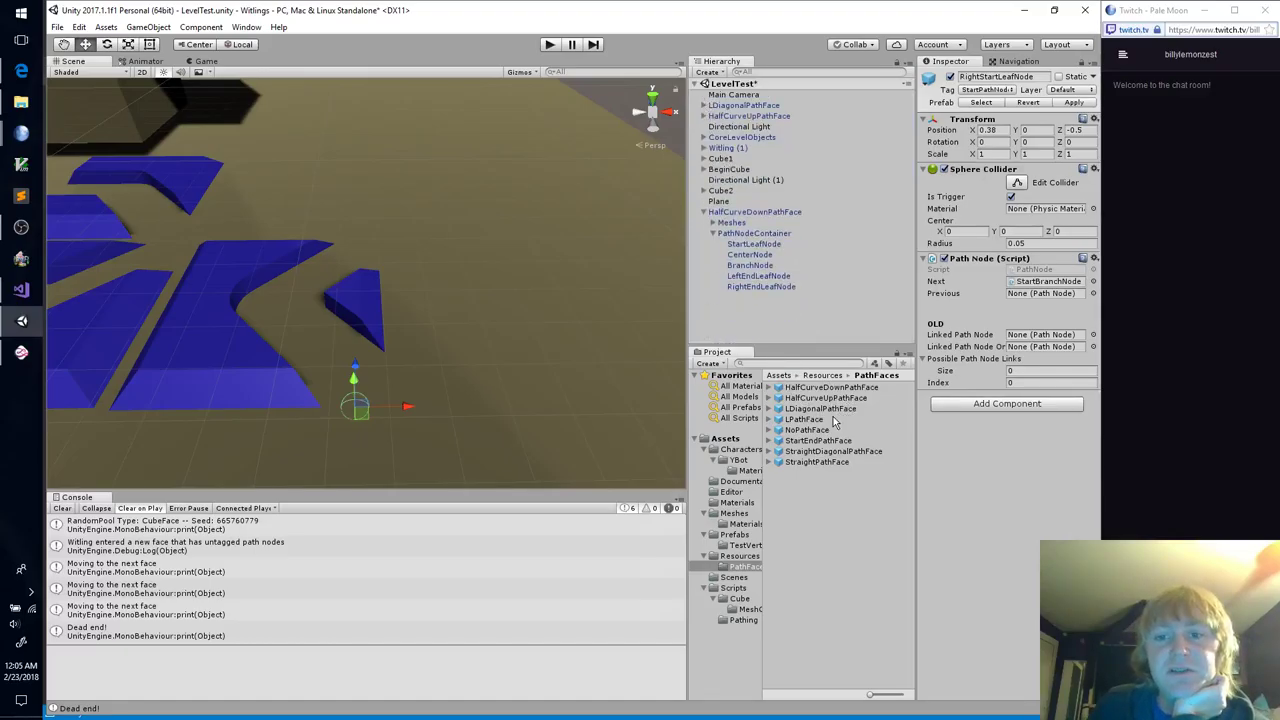
pyautogui.moveTo(833, 416); pyautogui.dragTo(513, 301)
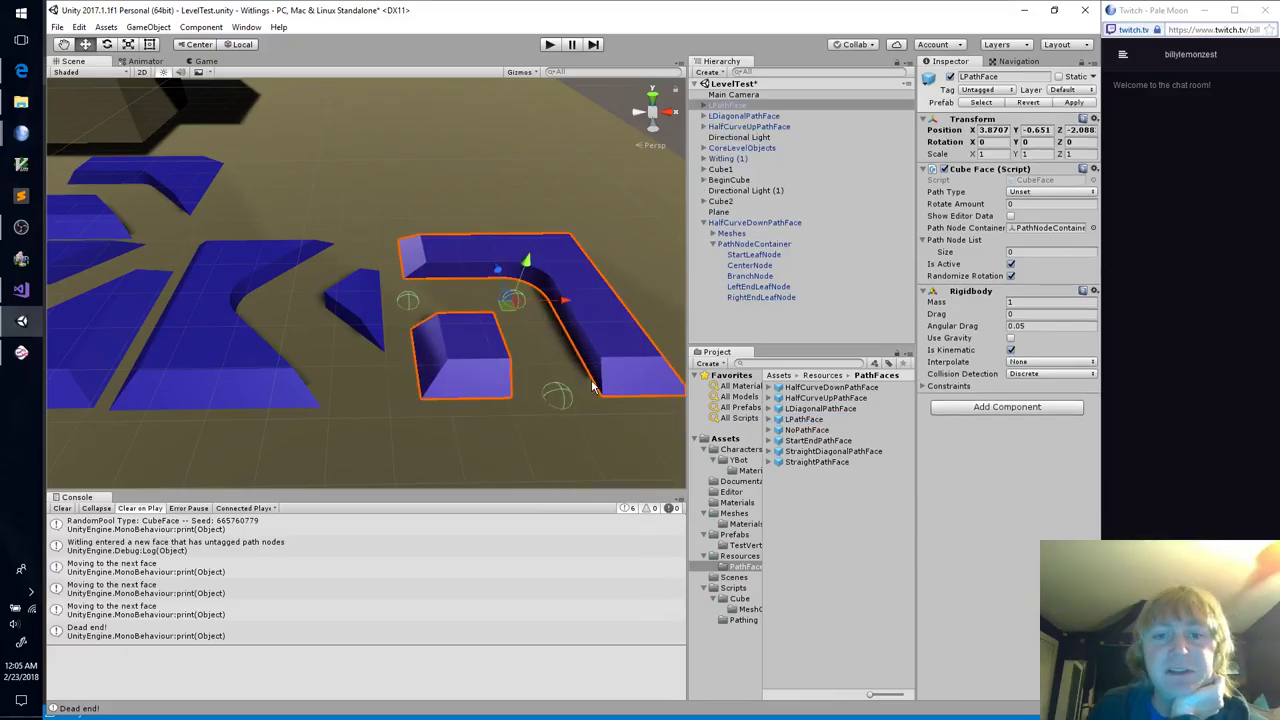
pyautogui.click(704, 106)
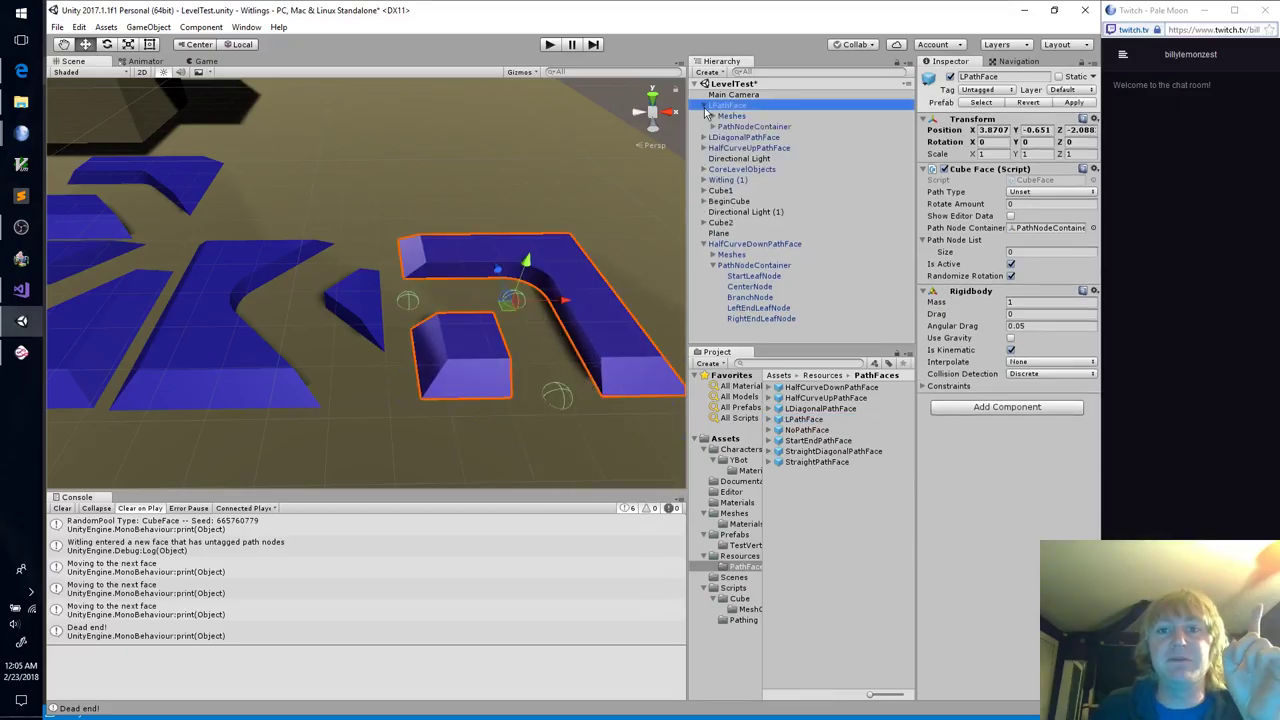
pyautogui.click(713, 127)
pyautogui.click(750, 138)
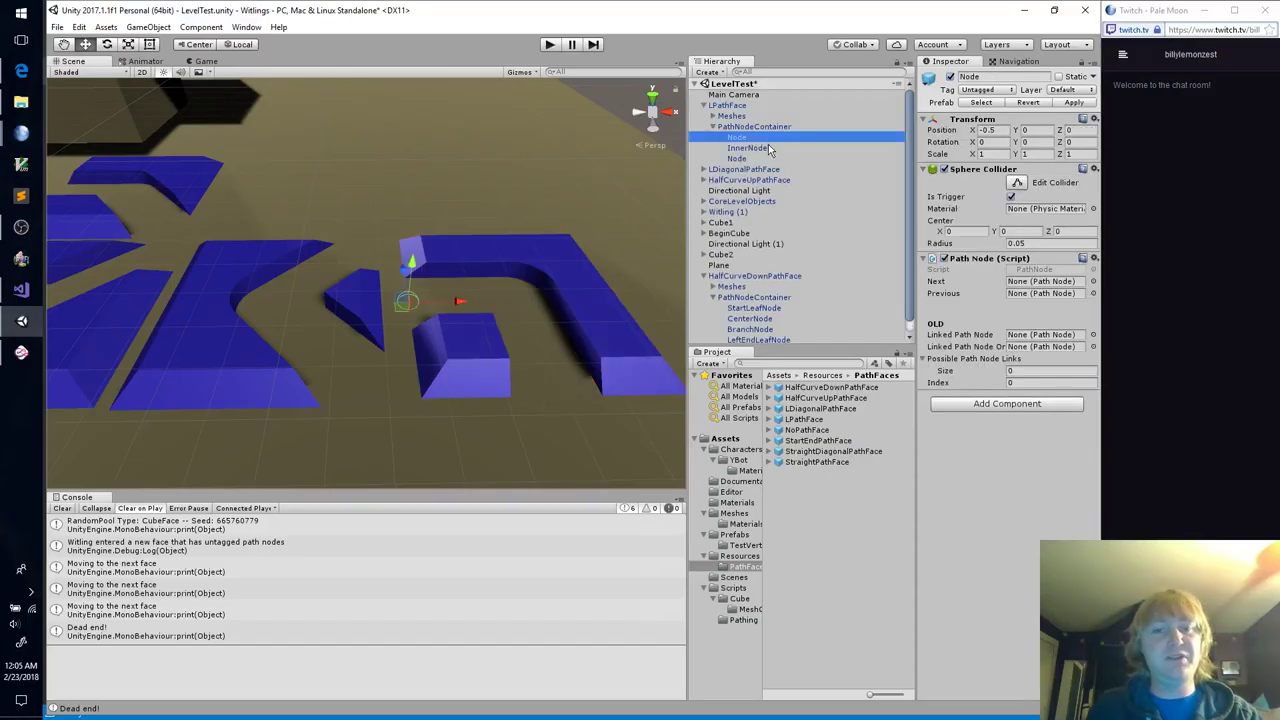
pyautogui.press('F2')
pyautogui.press('Home')
pyautogui.write('Start')
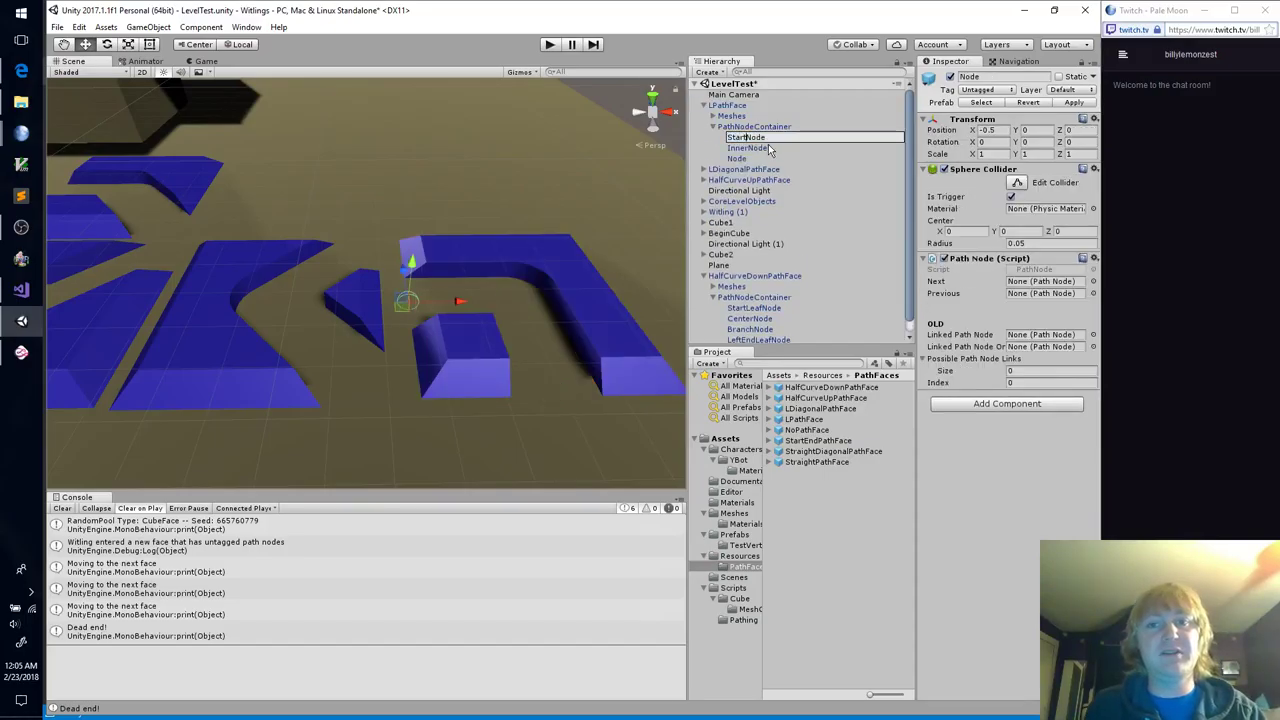
pyautogui.write('Leaf')
pyautogui.press('Return')
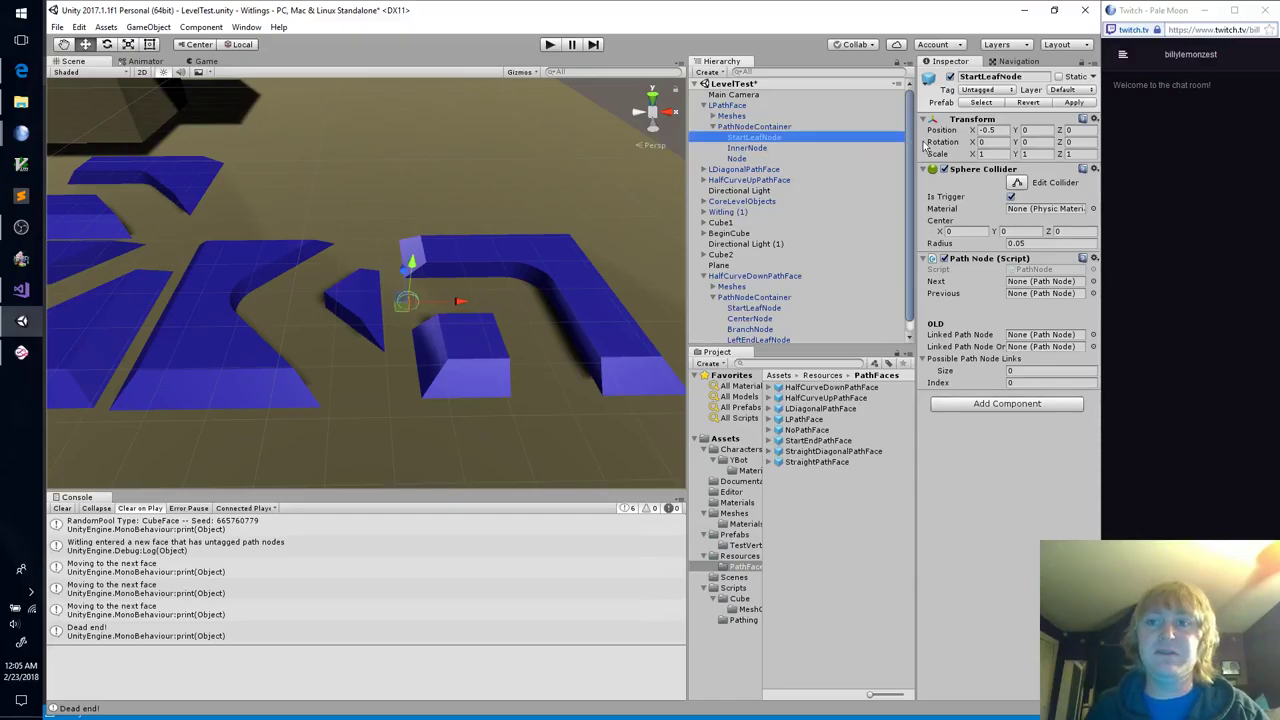
pyautogui.click(979, 91)
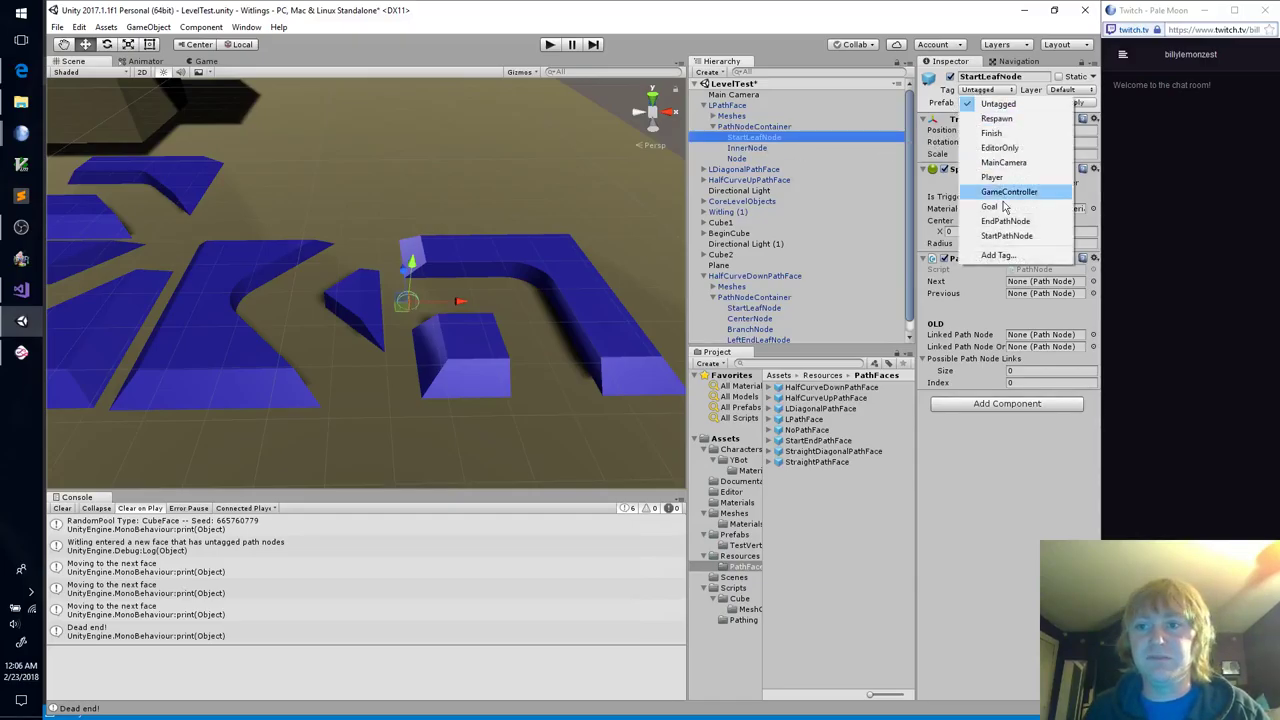
pyautogui.click(1000, 236)
# Step: Rename the other nodes CenterNode and EndLeafNode, tag EndLeafNode EndPathNode, and update the prefab
pyautogui.click(770, 150)
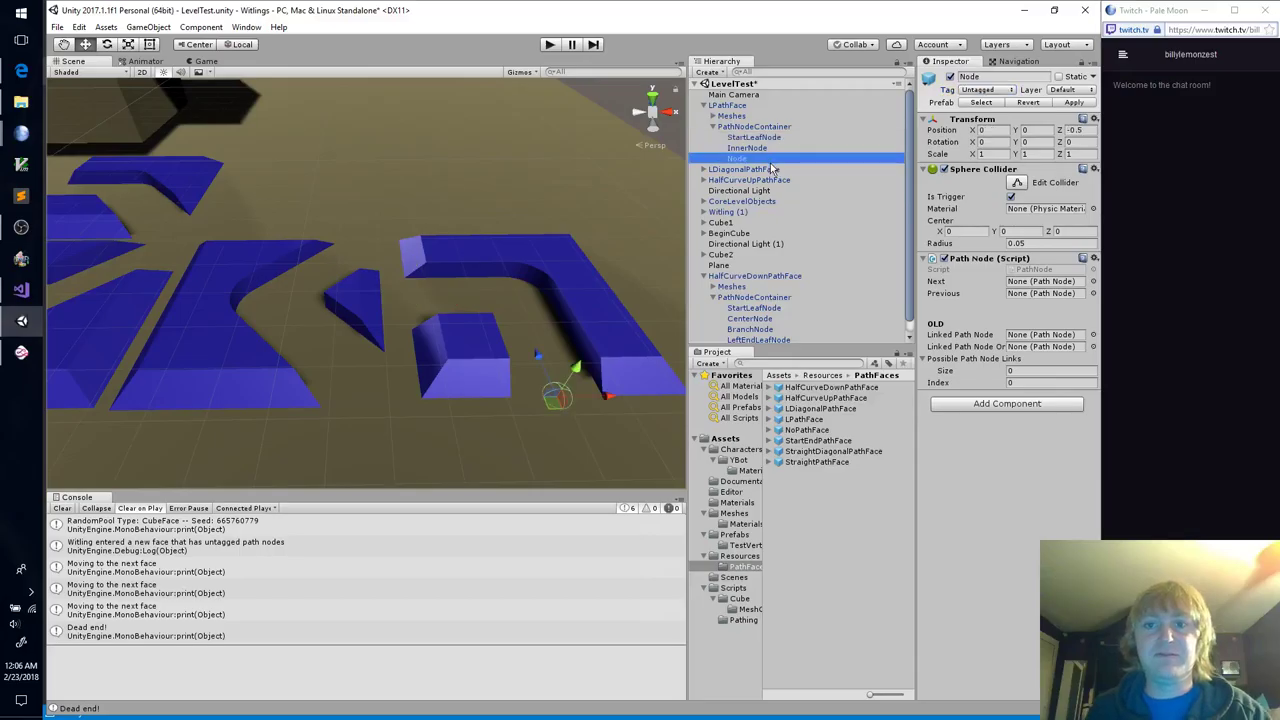
pyautogui.press('F2')
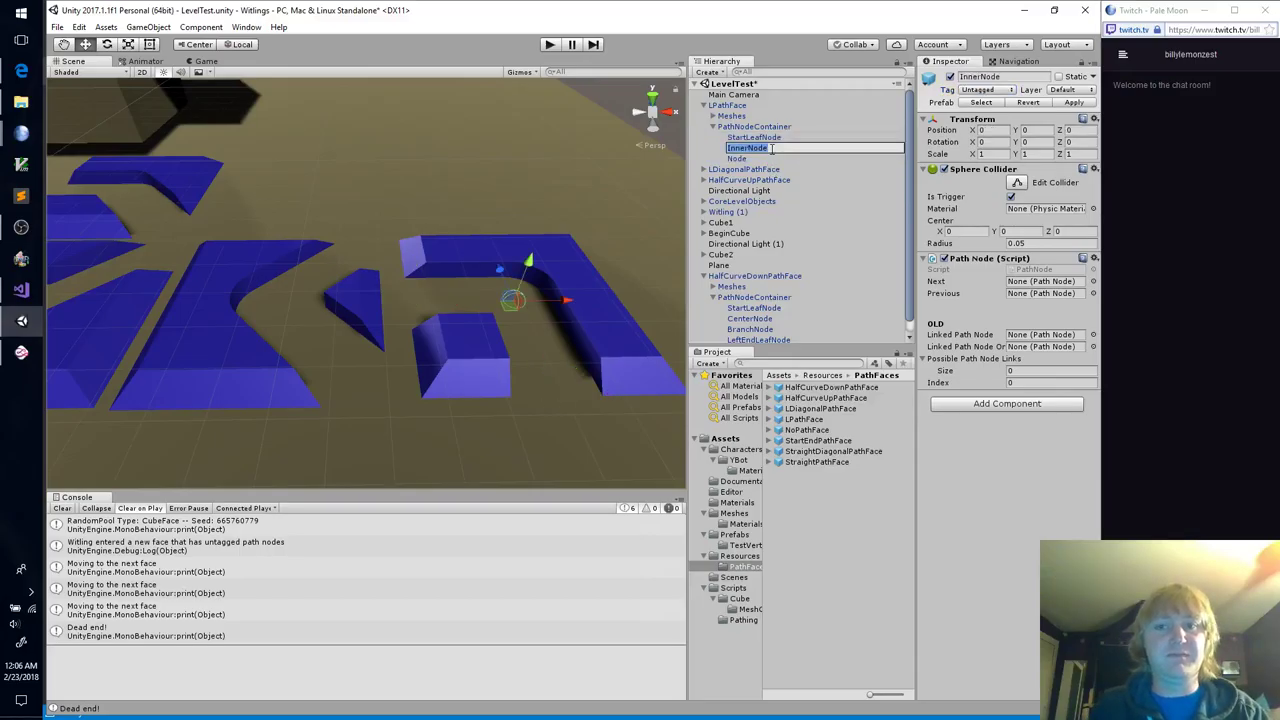
pyautogui.write('CenterNode')
pyautogui.press('Return')
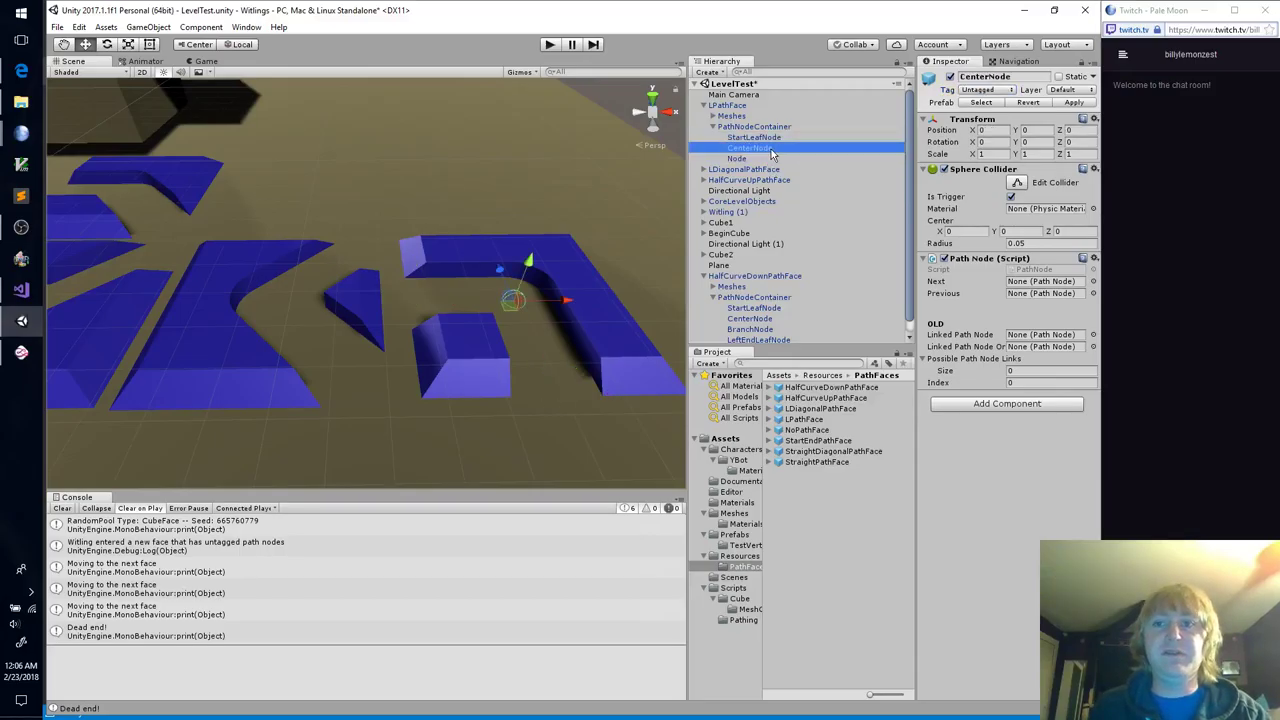
pyautogui.press('Down')
pyautogui.press('F2')
pyautogui.write('EndLeafNode')
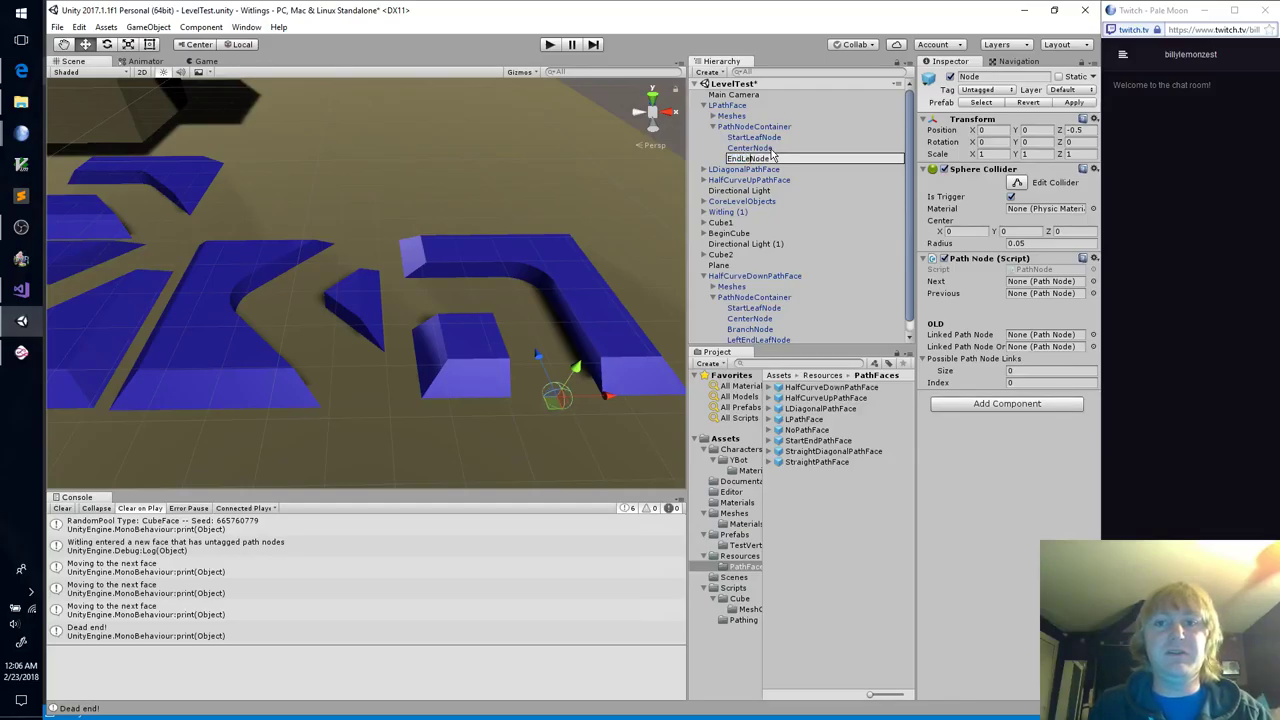
pyautogui.press('Return')
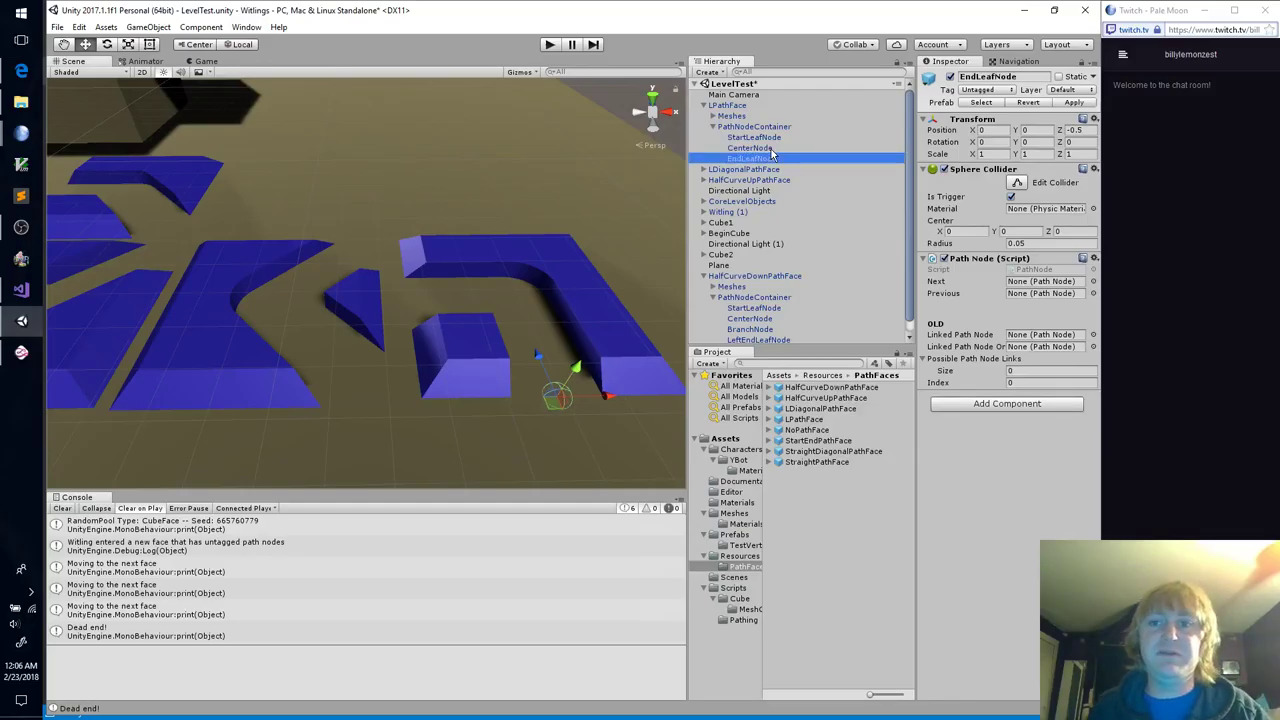
pyautogui.click(977, 91)
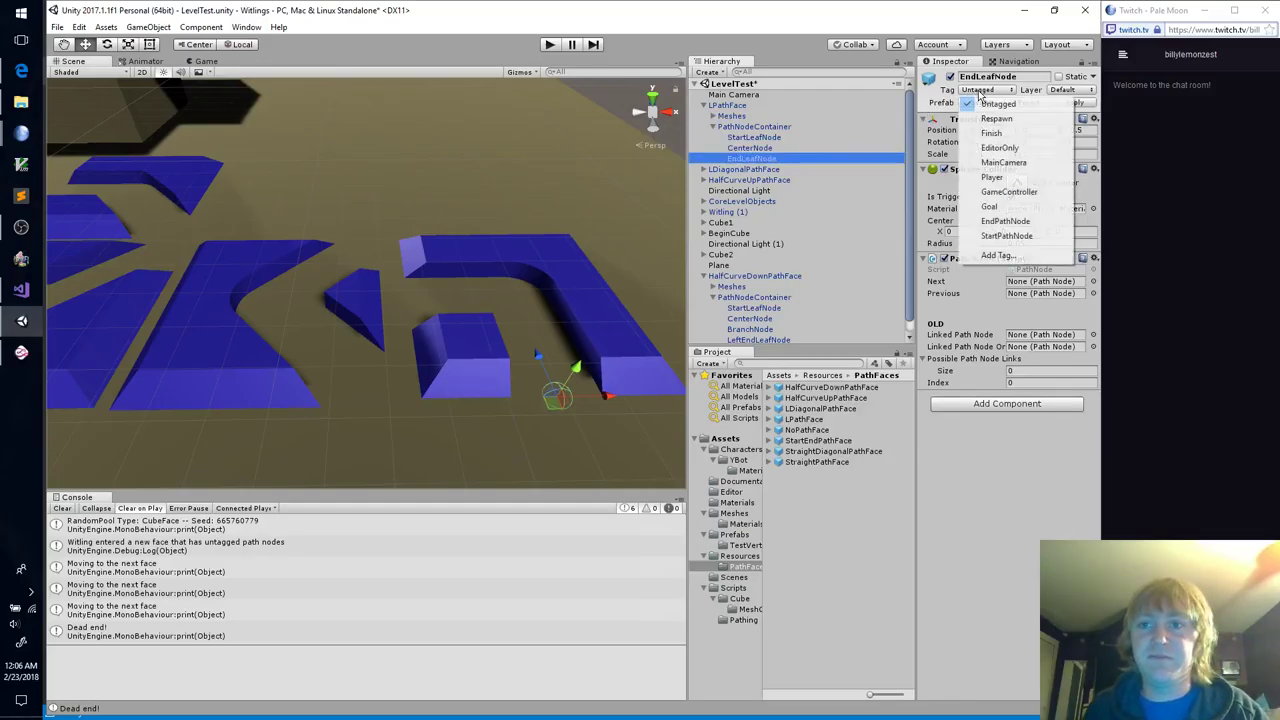
pyautogui.click(1005, 221)
pyautogui.moveTo(751, 158); pyautogui.dragTo(814, 424)
# Step: Place a StartEndPathFace piece in the scene and expand its PathNodeContainer
pyautogui.click(816, 430)
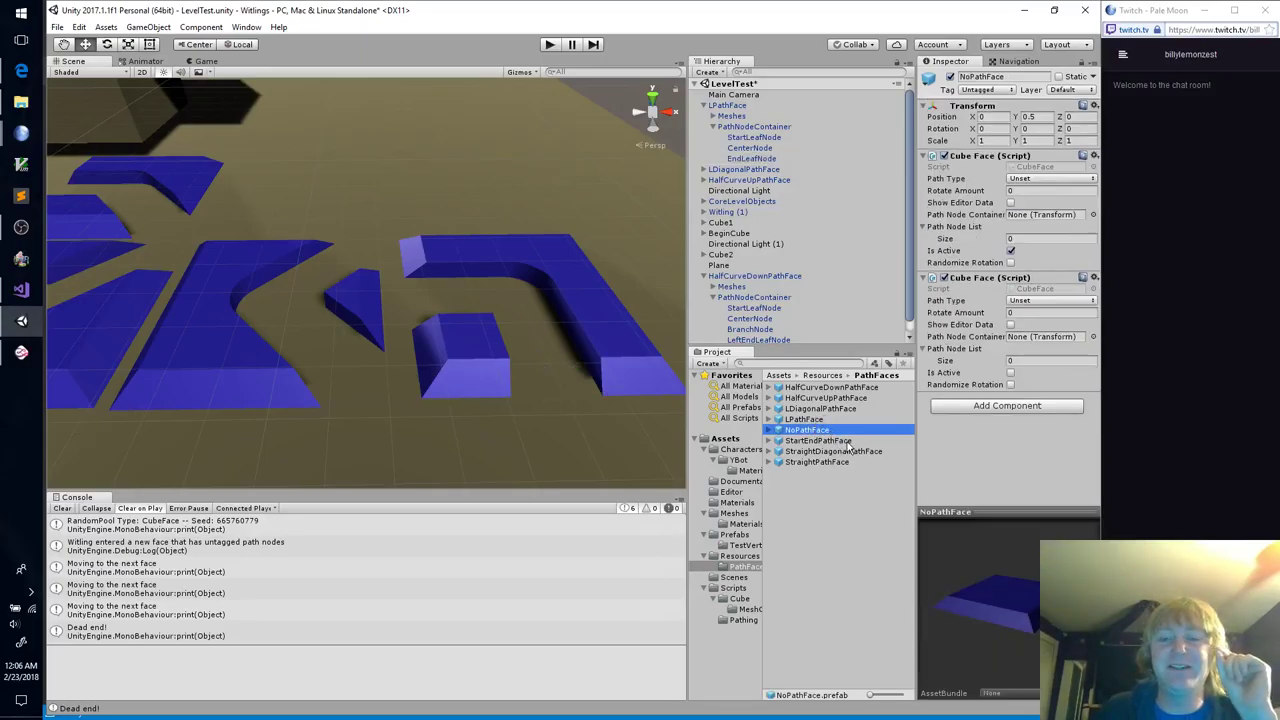
pyautogui.moveTo(846, 434); pyautogui.dragTo(420, 150)
pyautogui.click(703, 106)
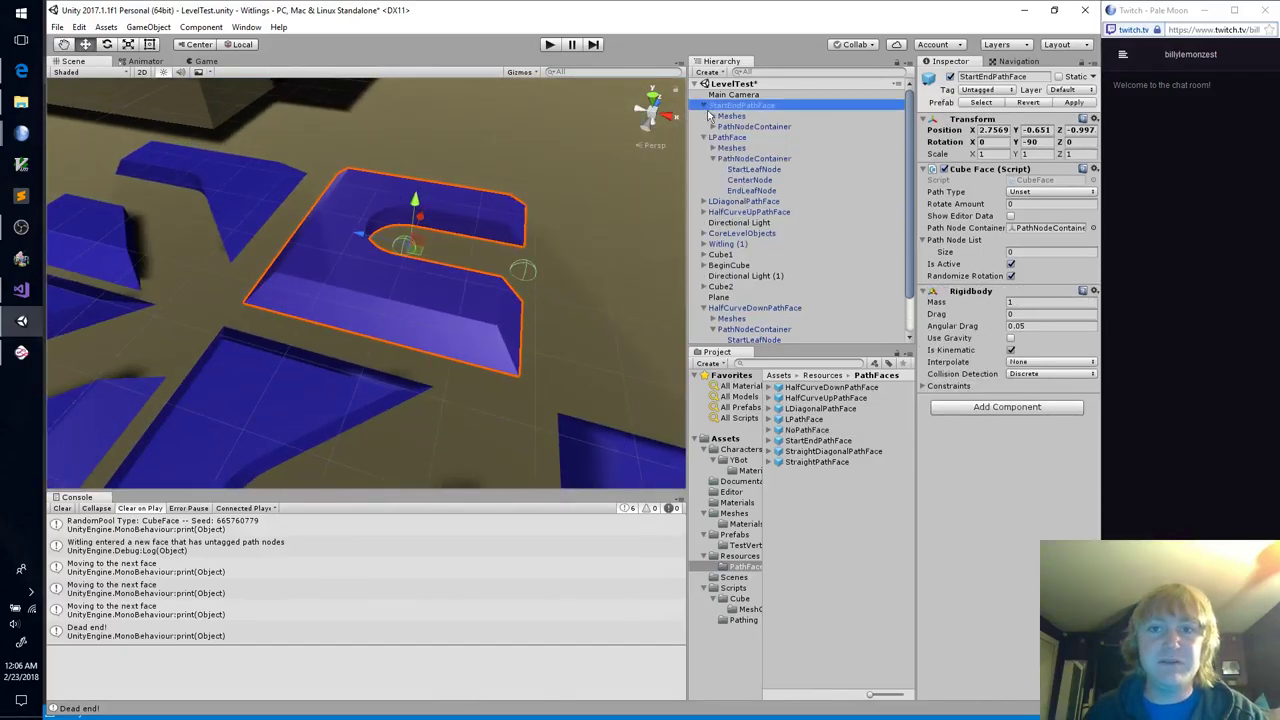
pyautogui.click(713, 127)
# Step: Tag StartNode as StartPathNode, check EndNode's tag, and orbit around the piece
pyautogui.click(743, 139)
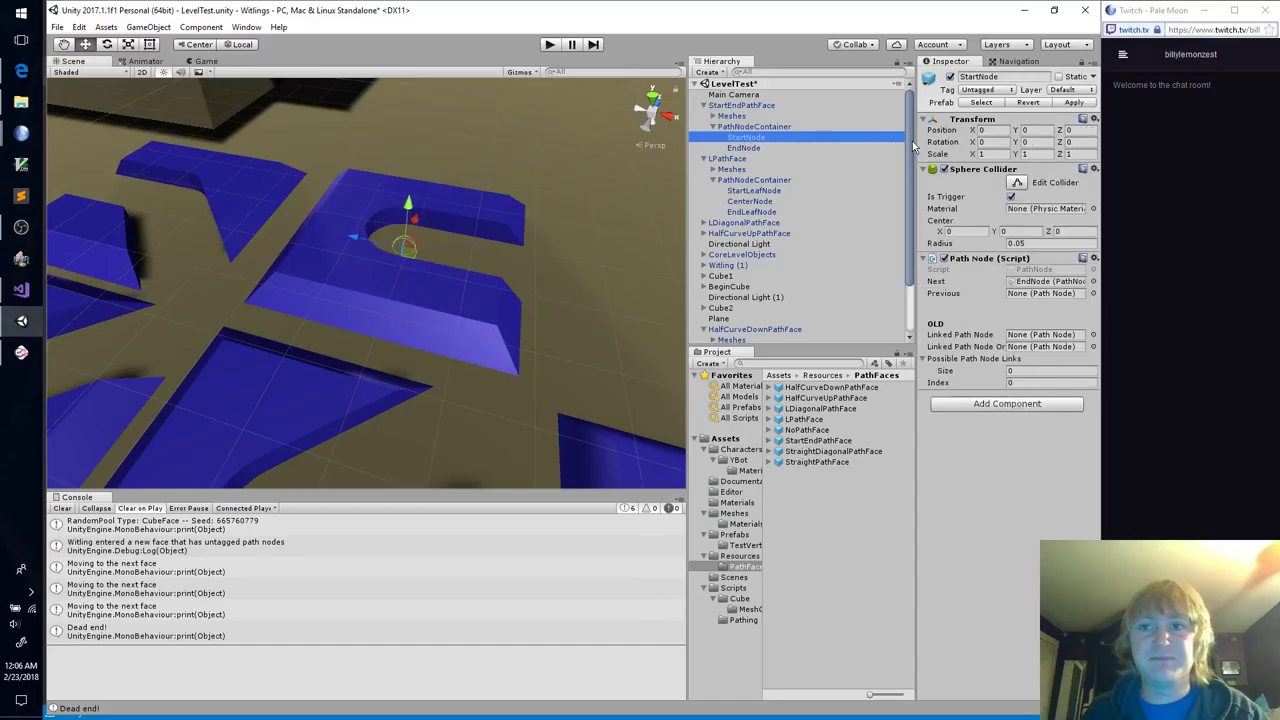
pyautogui.click(979, 90)
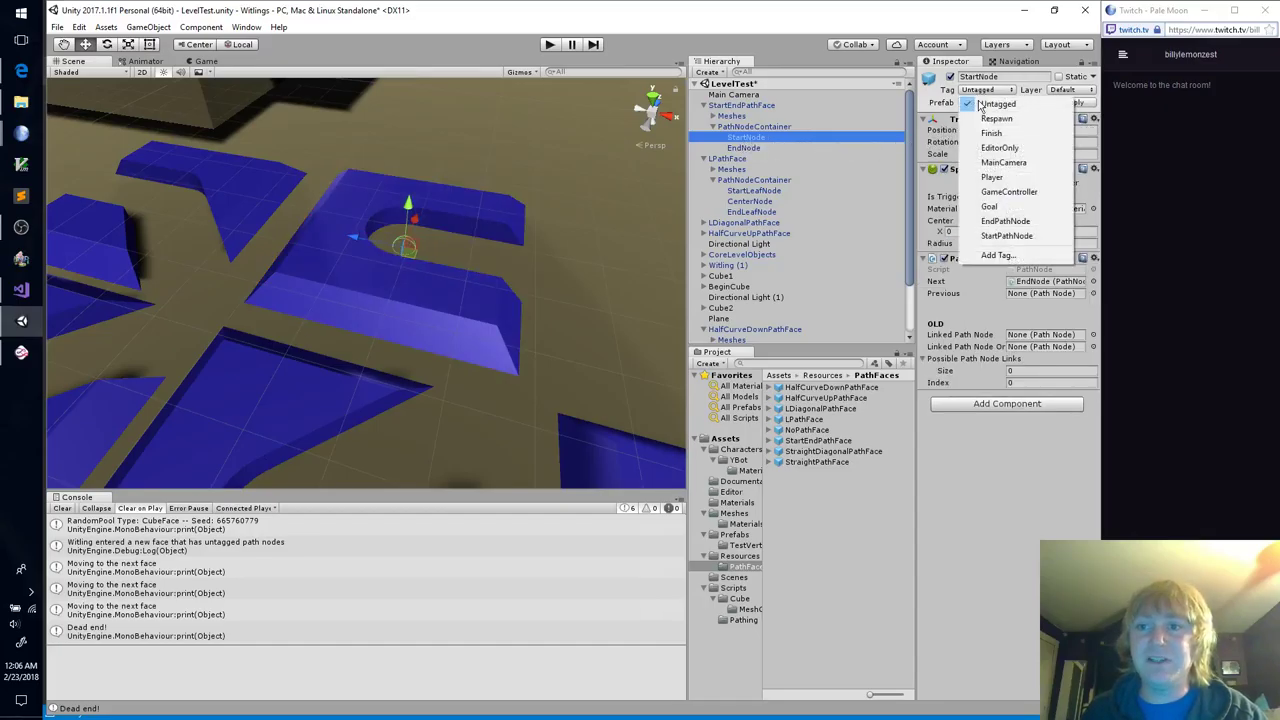
pyautogui.click(1006, 235)
pyautogui.click(781, 146)
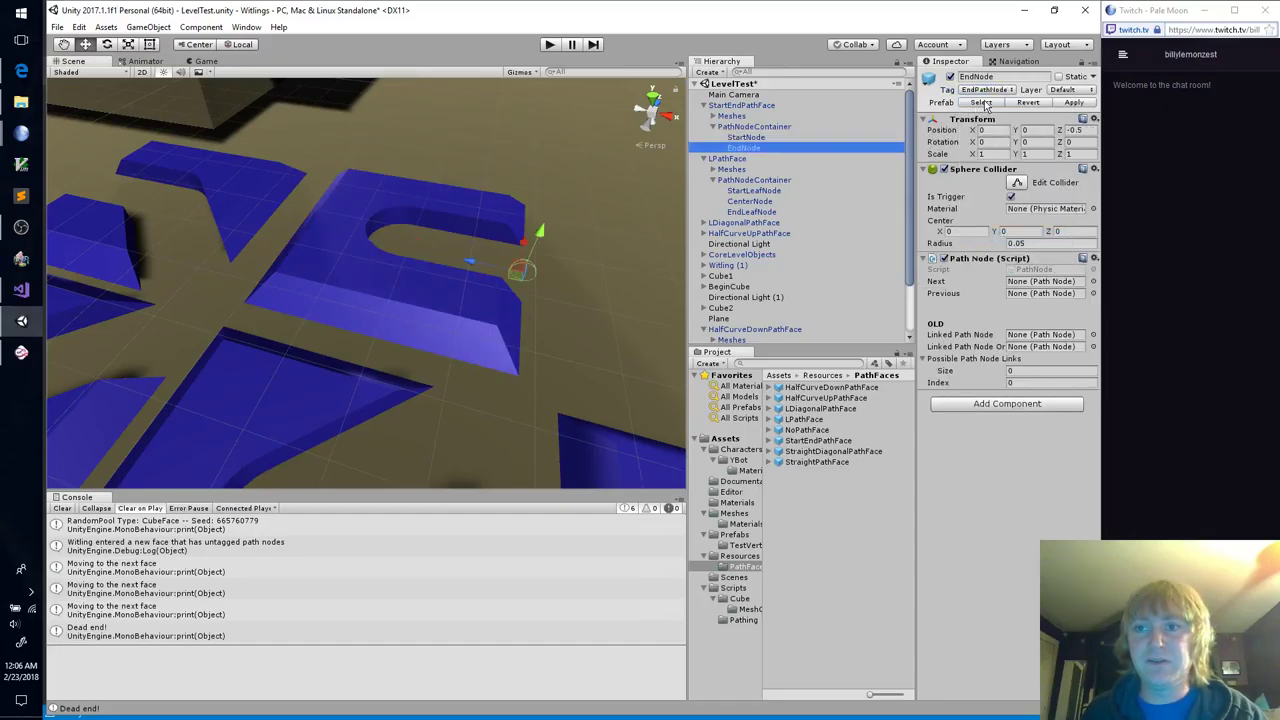
pyautogui.click(745, 106)
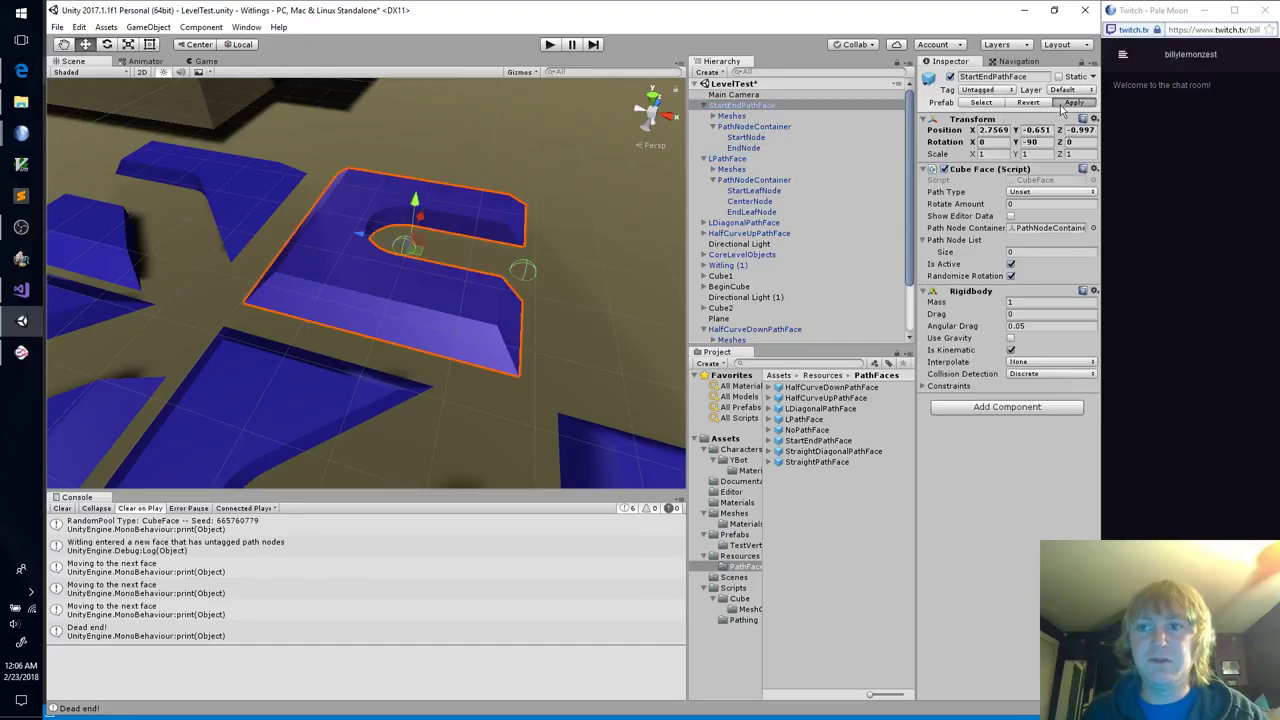
pyautogui.keyDown('alt'); pyautogui.moveTo(599, 379); pyautogui.dragTo(700, 428); pyautogui.keyUp('alt')
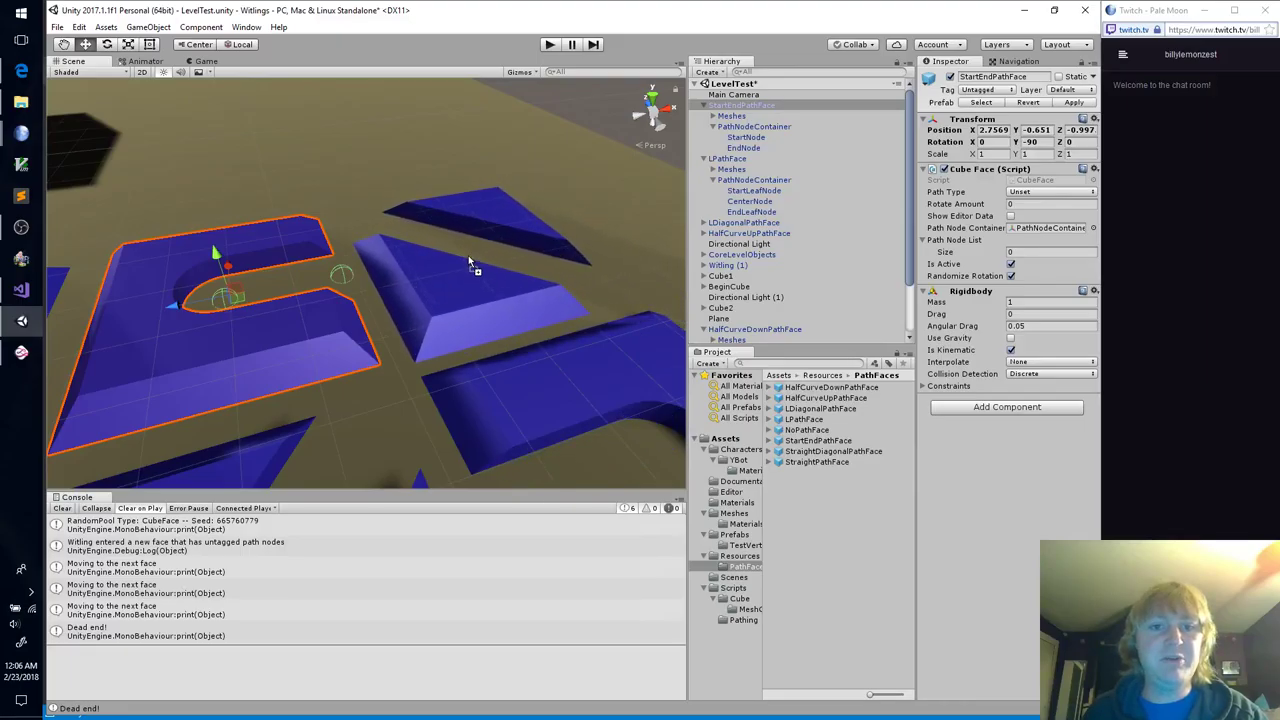
# Step: Select the StraightDiagonalPathFace, expand its PathNodeContainer, and zoom toward its first Node
pyautogui.click(468, 255)
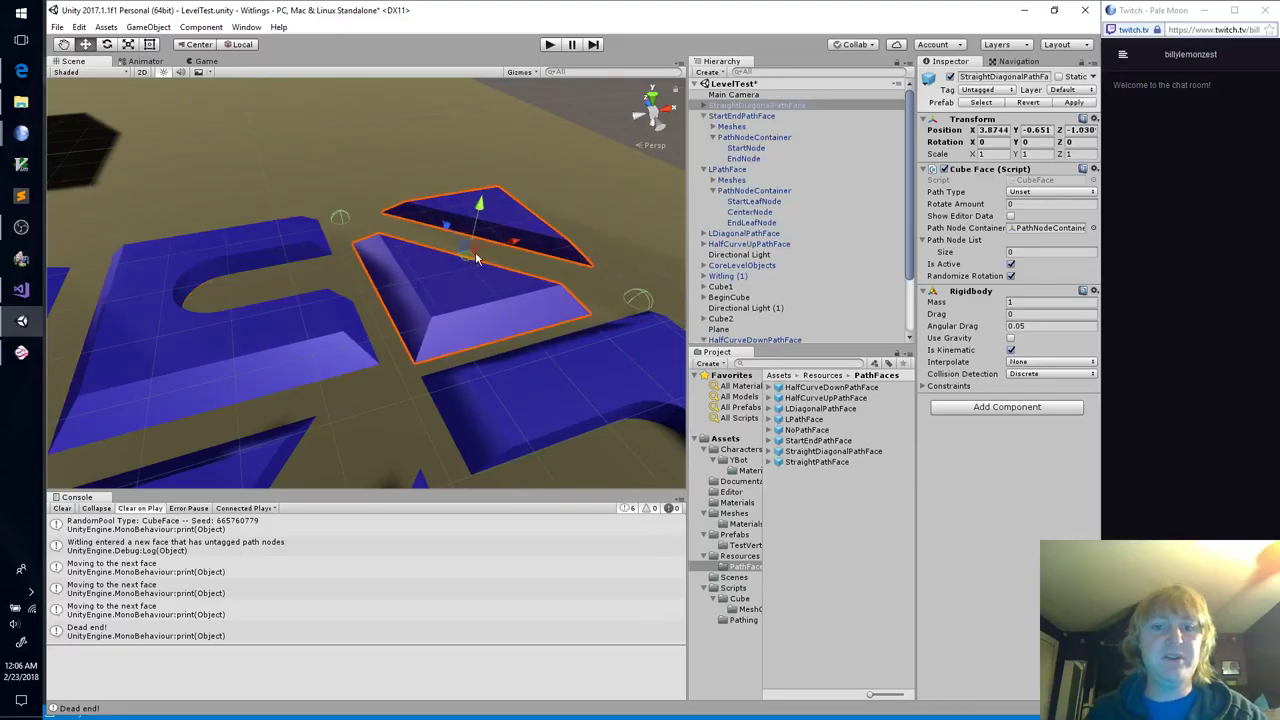
pyautogui.click(704, 106)
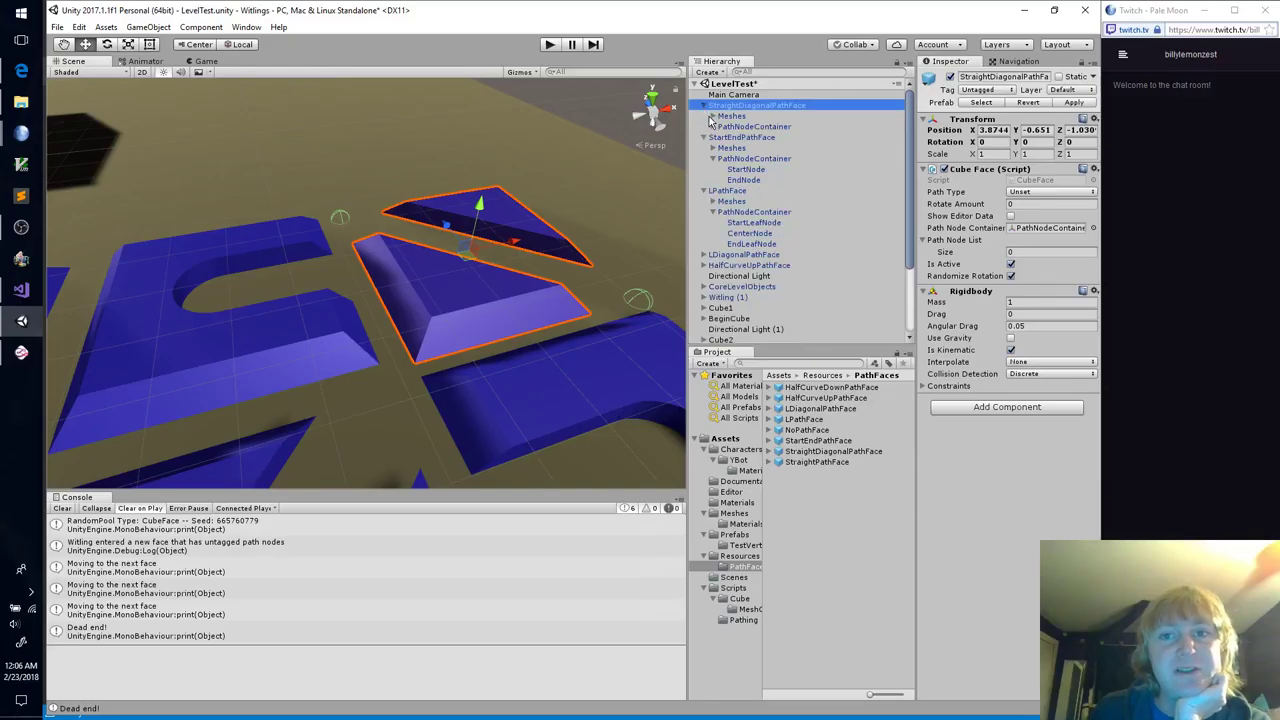
pyautogui.click(712, 127)
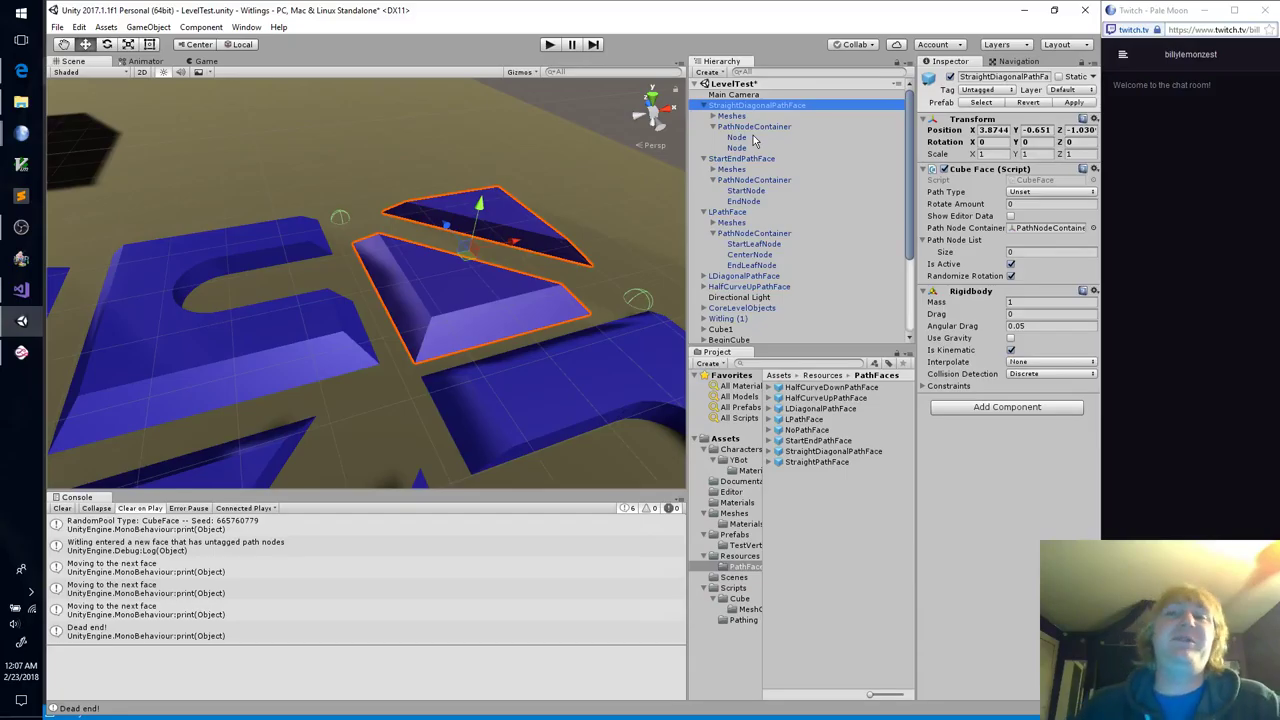
pyautogui.click(754, 139)
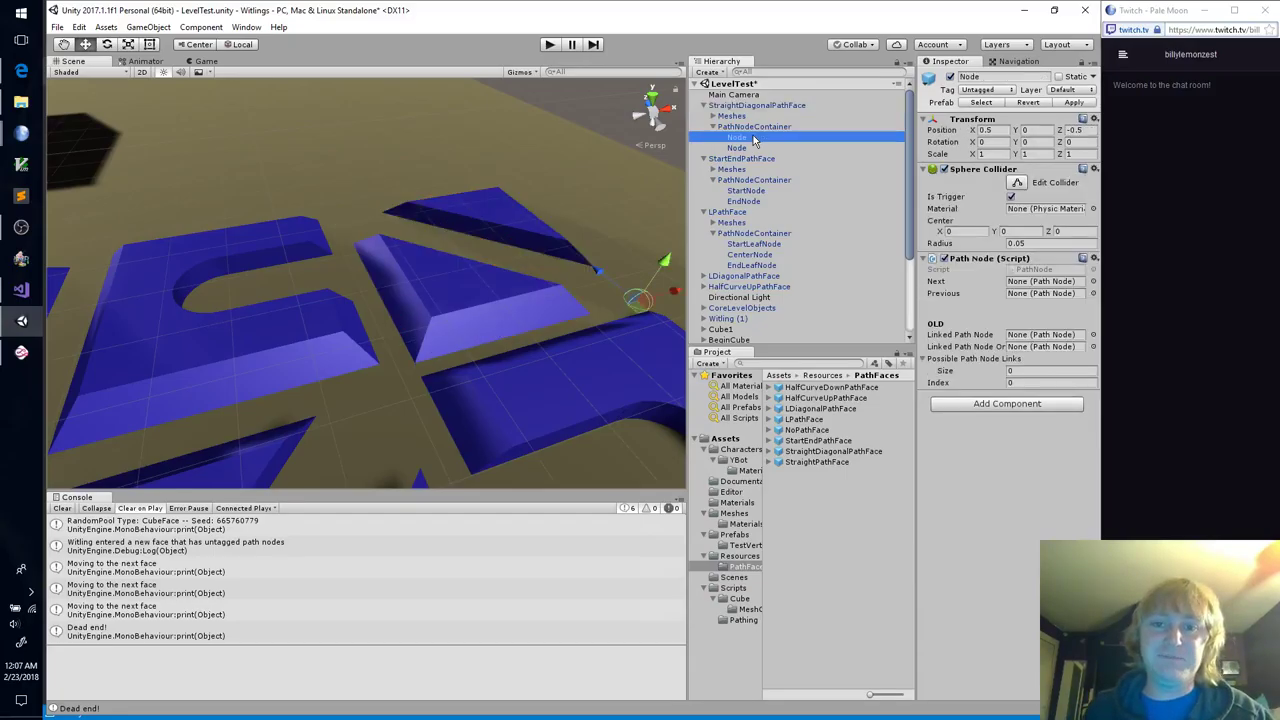
pyautogui.press('w')
pyautogui.moveTo(618, 173); pyautogui.dragTo(622, 175, button='right')
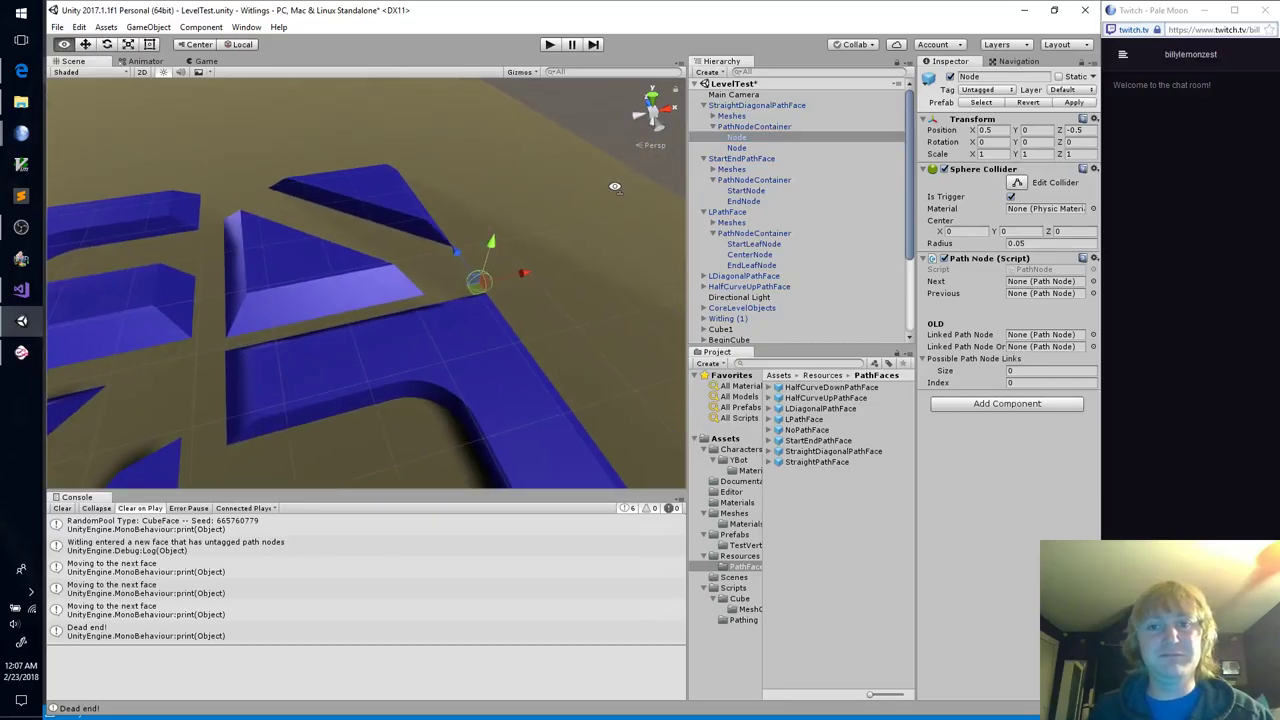
pyautogui.click(772, 147)
# Step: Rename the first path node to StartRightLeafNode
pyautogui.doubleClick(771, 137)
pyautogui.click(771, 137)
pyautogui.press('Home')
pyautogui.write('Start')
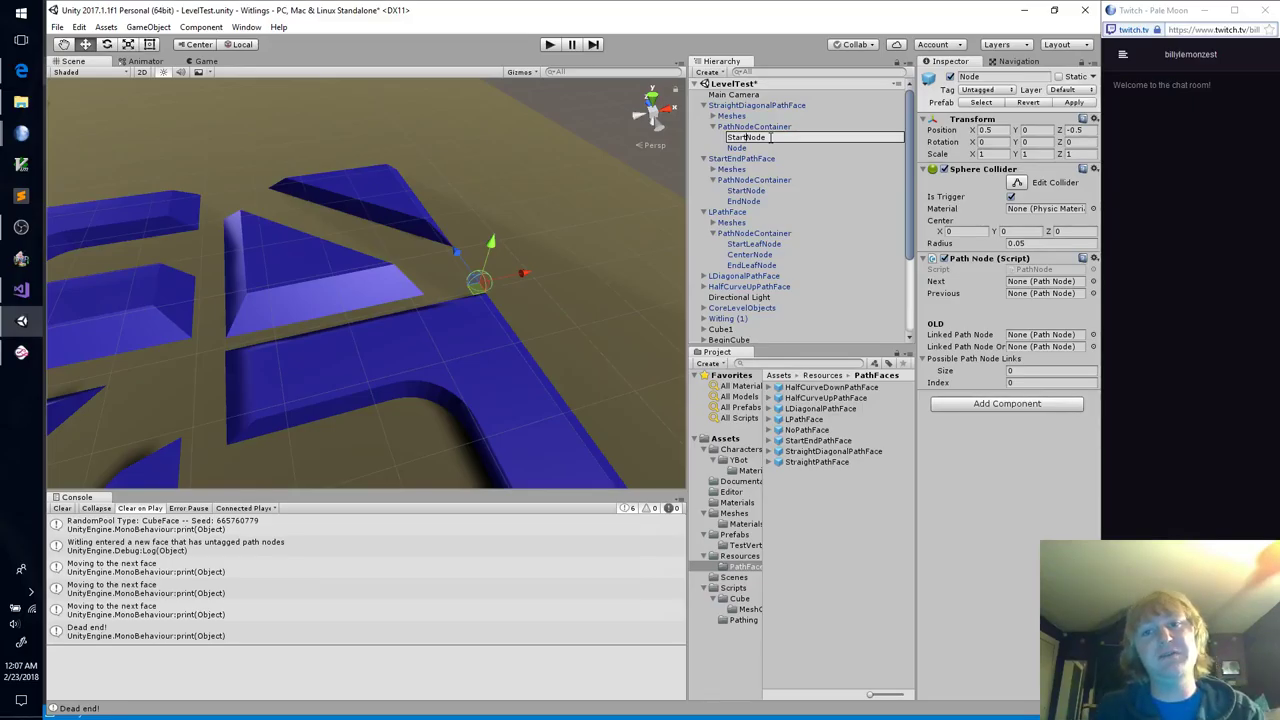
pyautogui.write('RightSide')
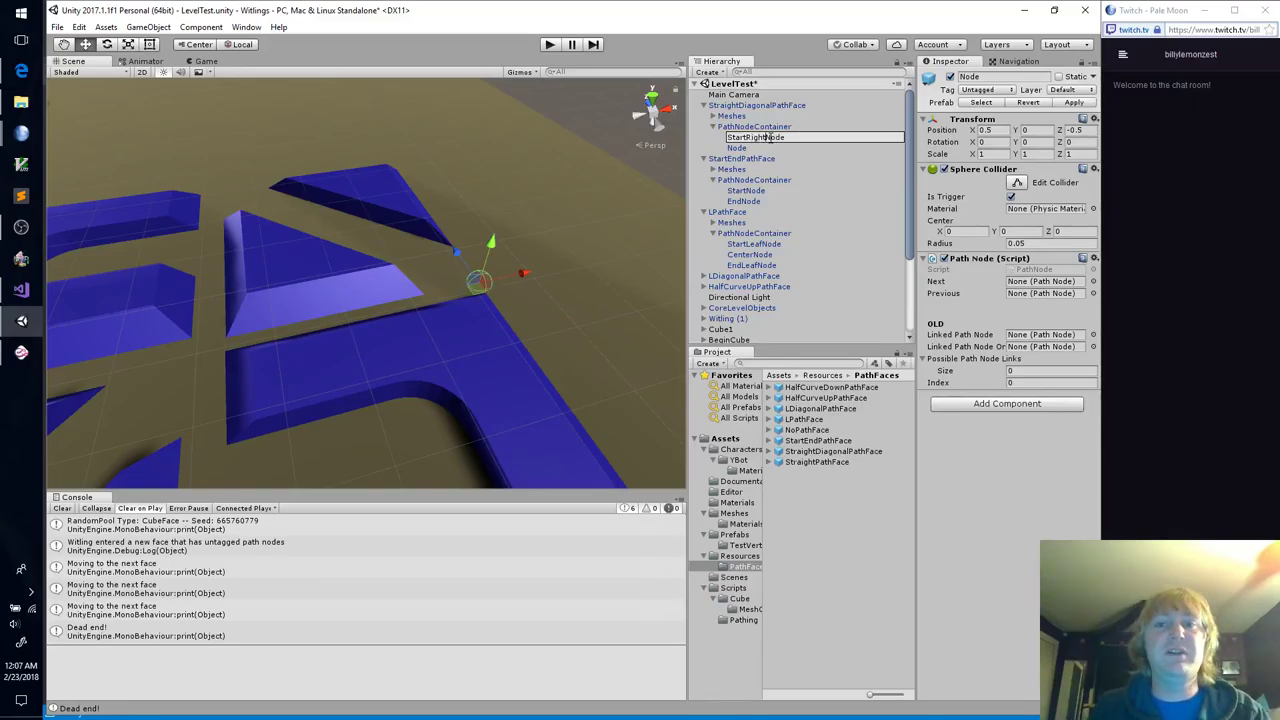
pyautogui.press('Return')
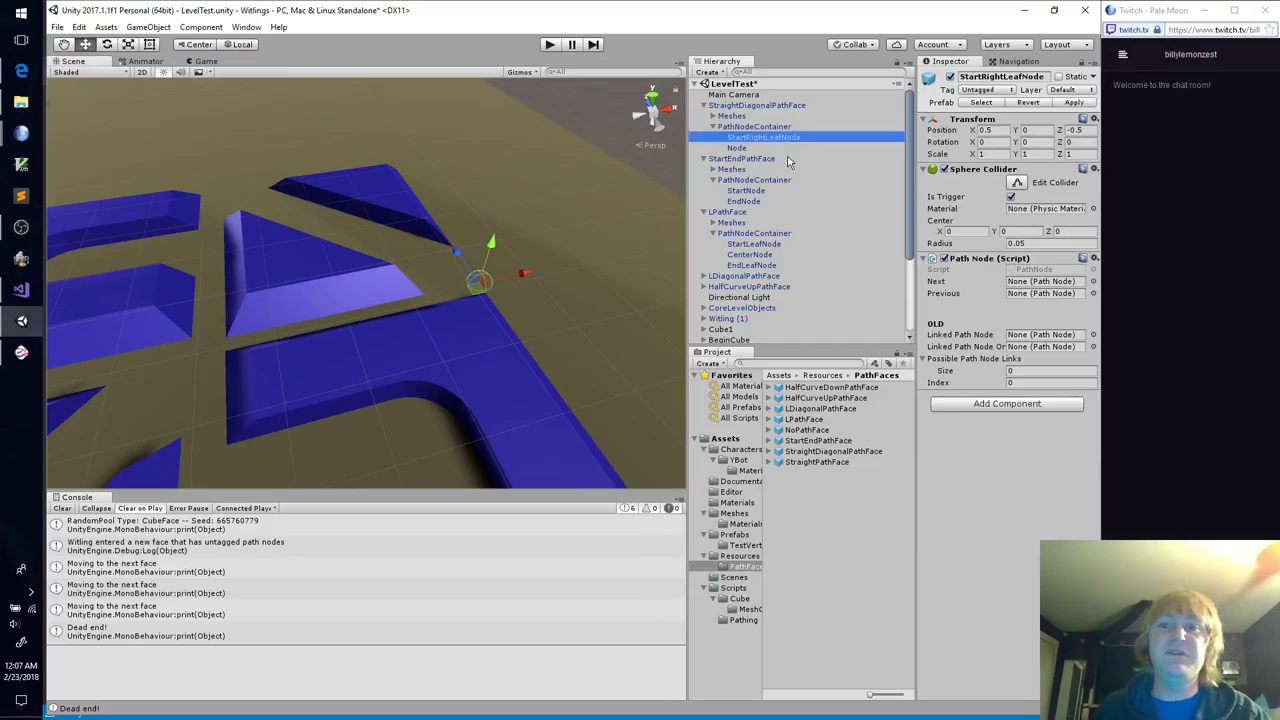
# Step: Tag StartRightLeafNode as StartPathNode and set its X position to 0.38
pyautogui.click(976, 90)
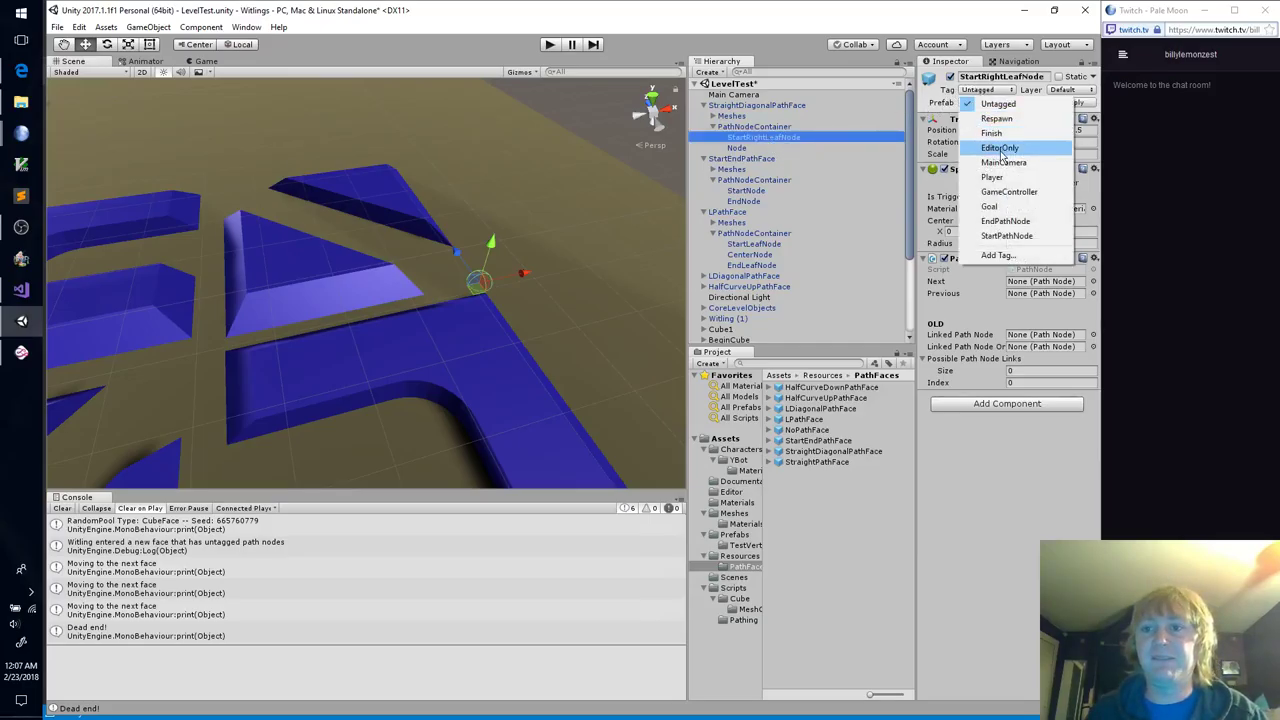
pyautogui.click(1005, 235)
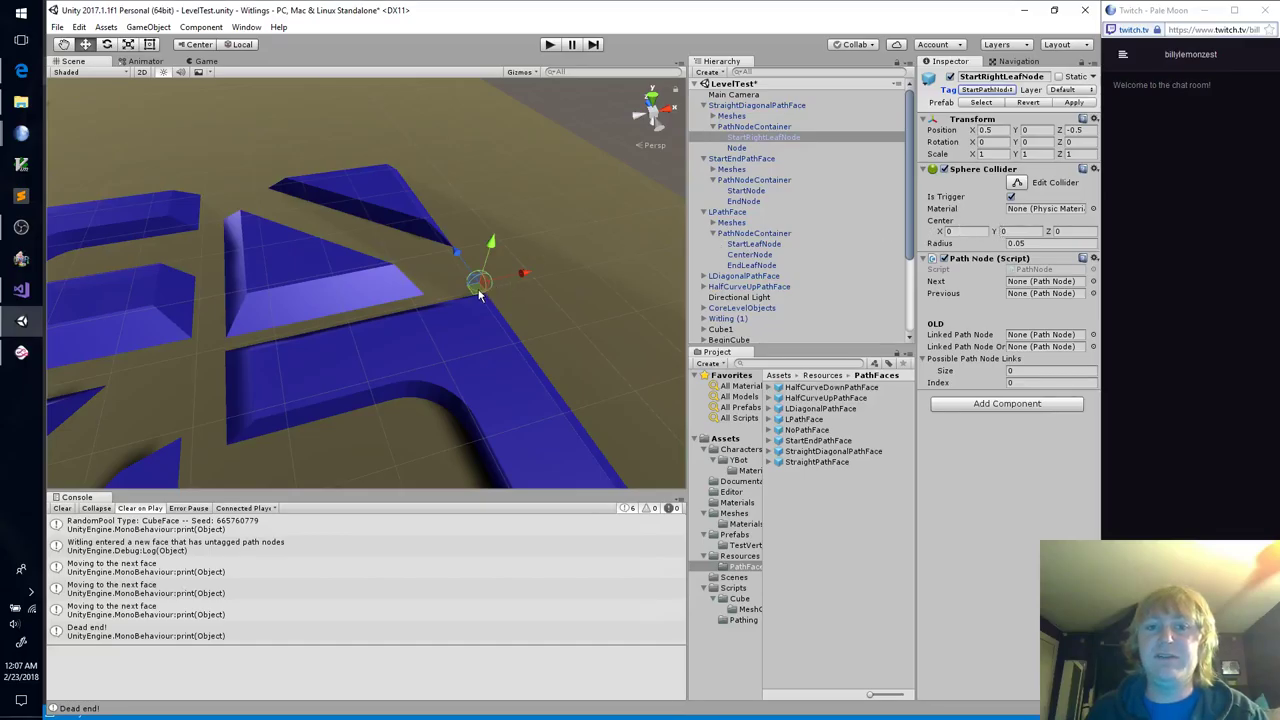
pyautogui.click(1001, 131)
pyautogui.write('.38')
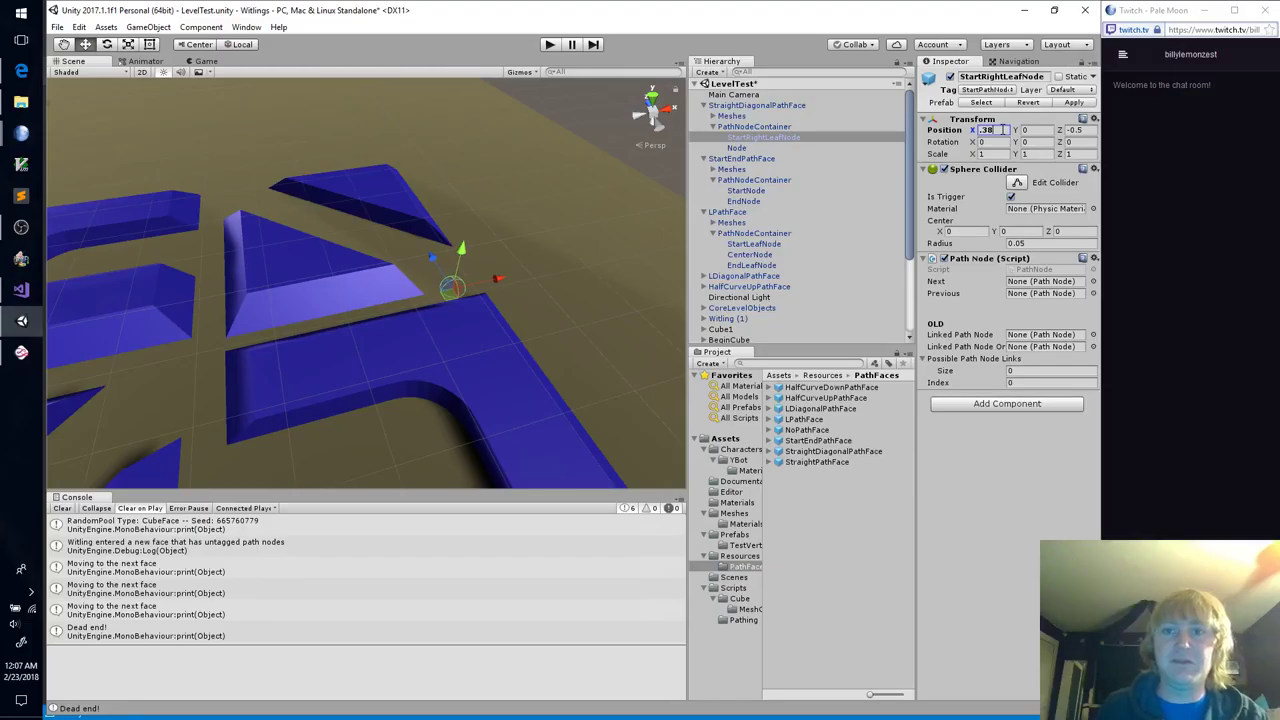
pyautogui.click(797, 140)
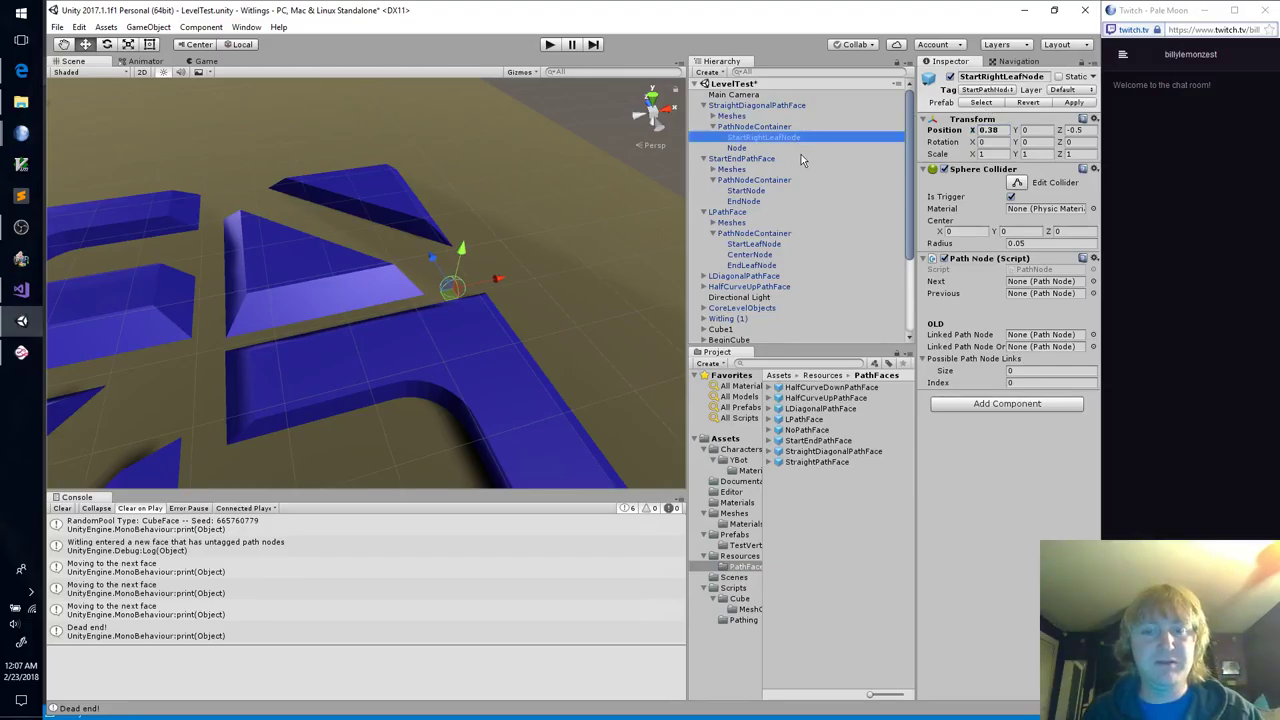
# Step: Duplicate StartRightLeafNode and rename the copy StartLeftLeafNode
pyautogui.hotkey('ctrl', 'd')
pyautogui.click(829, 160)
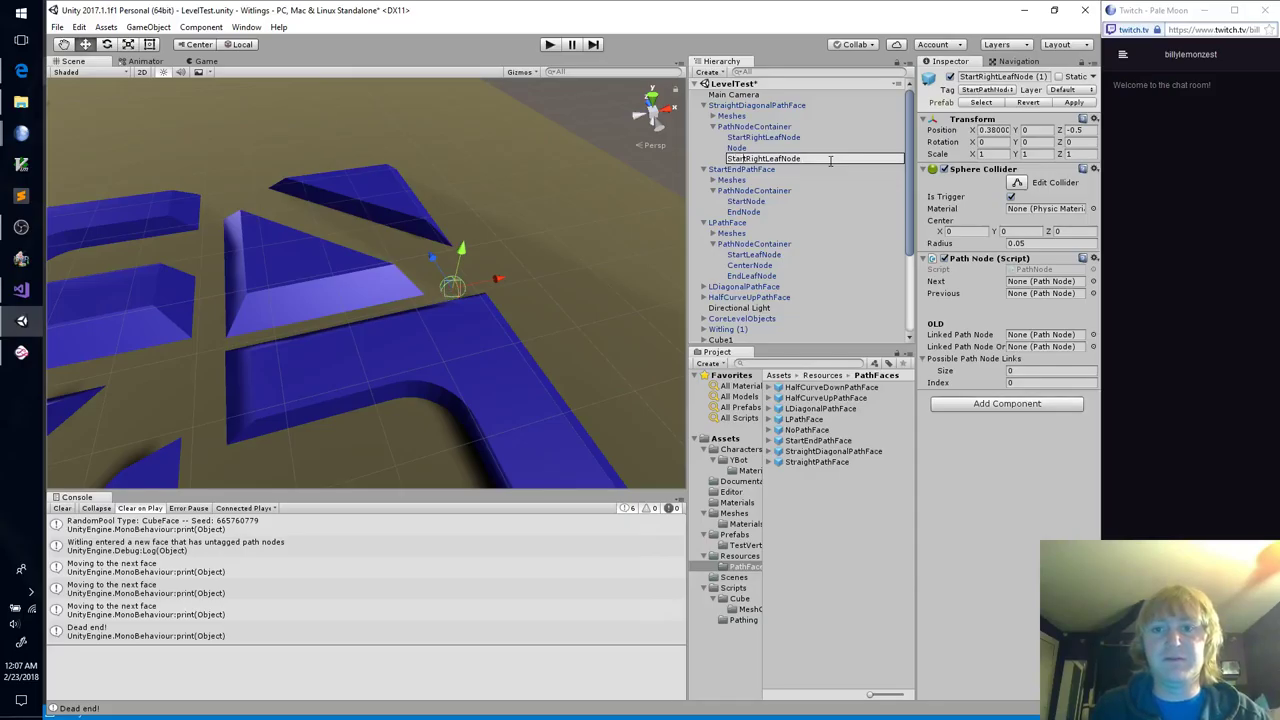
pyautogui.hotkey('shift', 'Right')
pyautogui.hotkey('shift', 'Right')
pyautogui.hotkey('shift', 'Right')
pyautogui.hotkey('shift', 'Right')
pyautogui.hotkey('shift', 'Right')
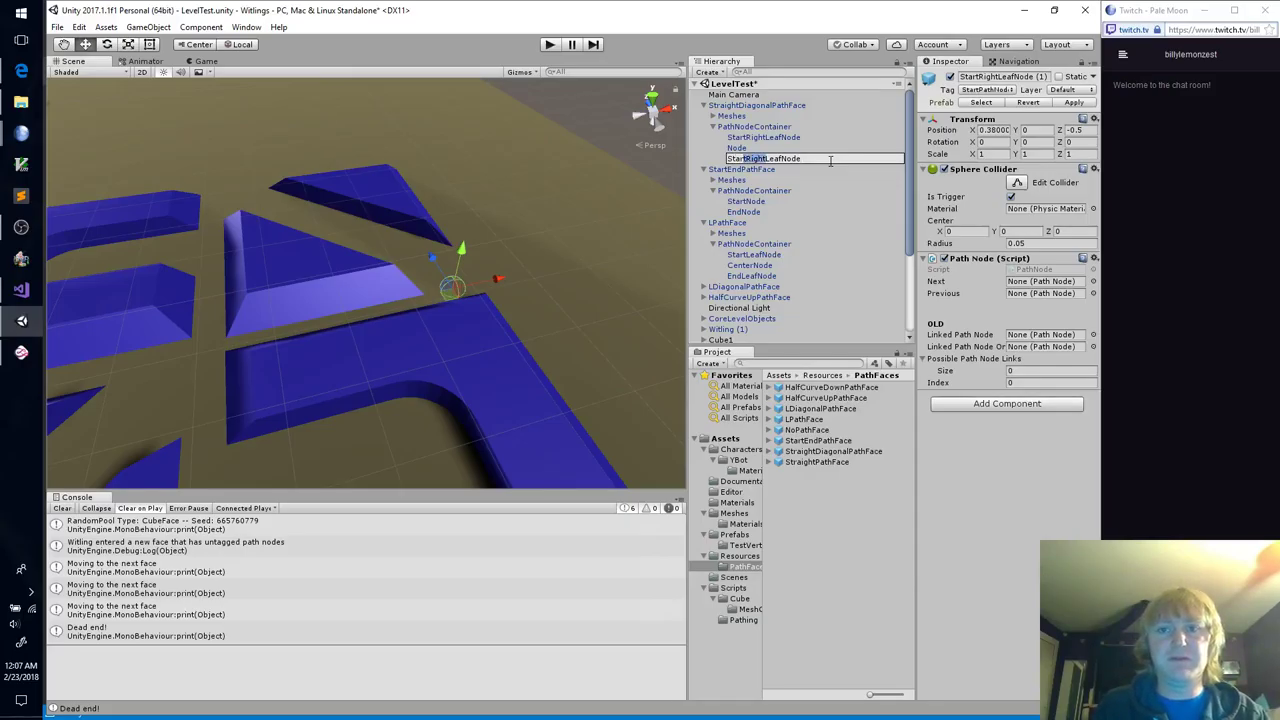
pyautogui.write('Left')
pyautogui.press('Return')
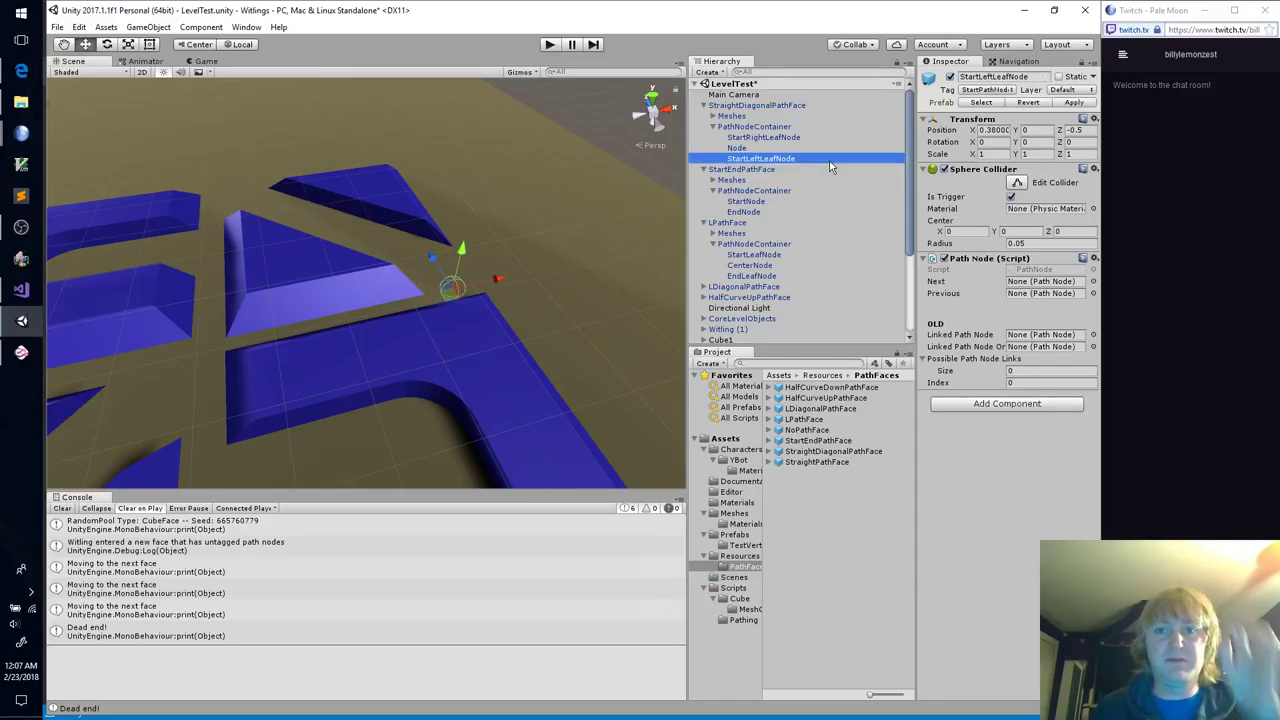
# Step: Rename the start leaf nodes to LeftStartLeafNode and RightStartLeafNode
pyautogui.click(703, 287)
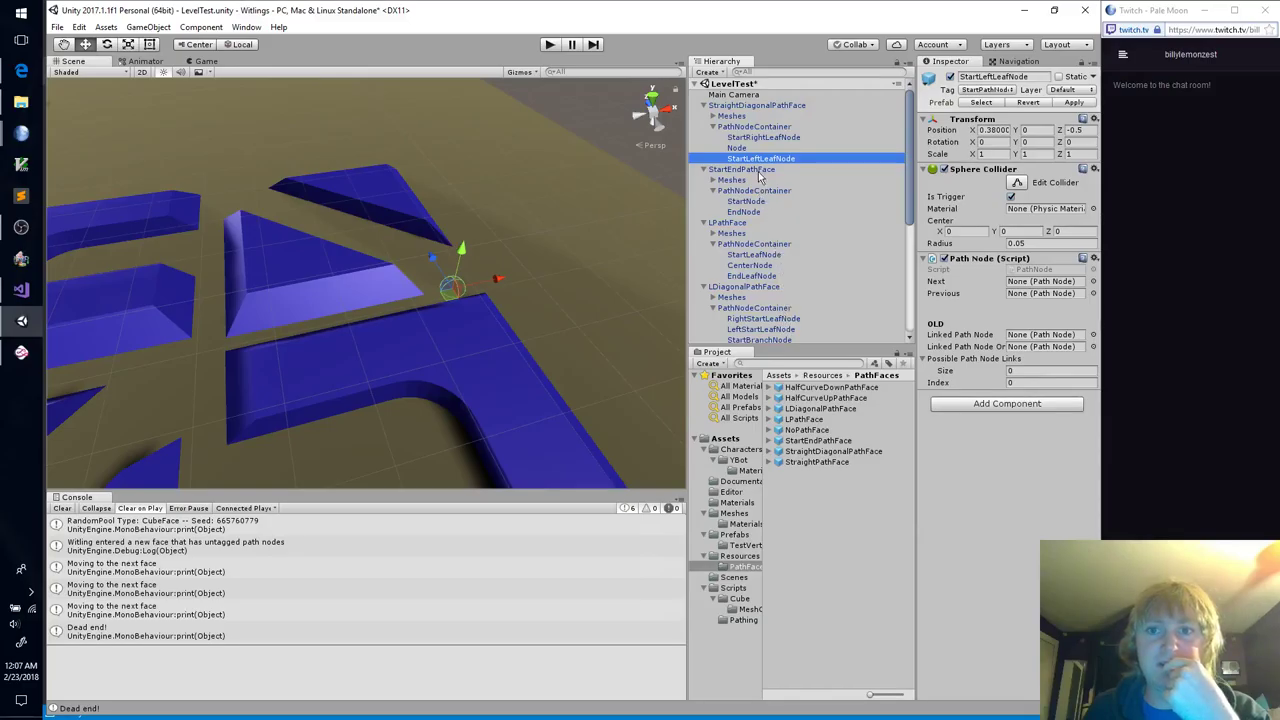
pyautogui.scroll(-8, 818, 240)
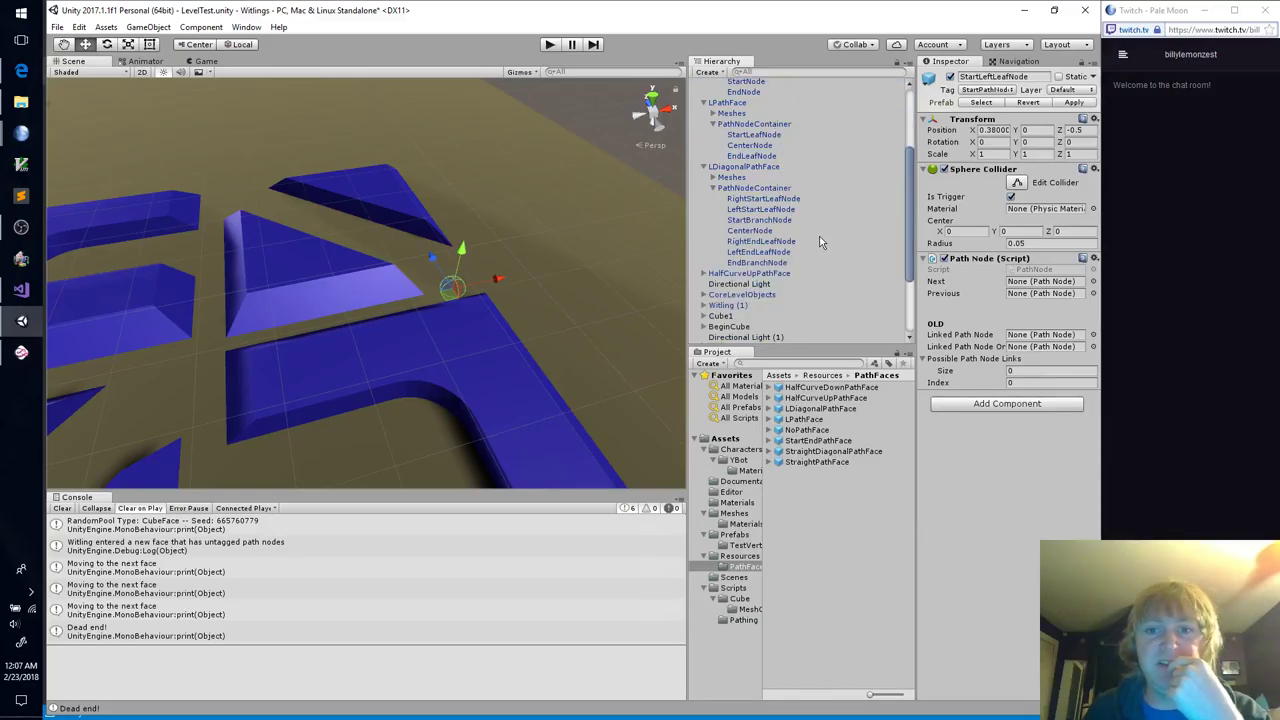
pyautogui.scroll(8, 818, 238)
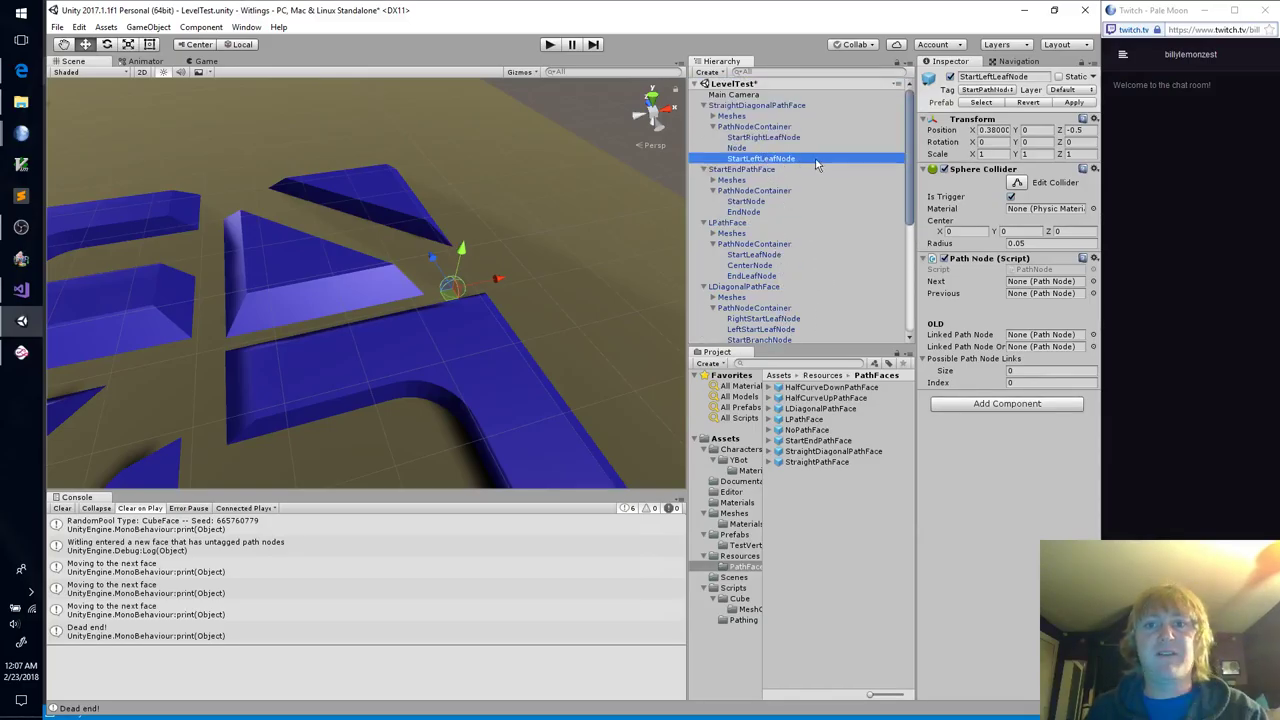
pyautogui.click(817, 160)
pyautogui.write('Lef')
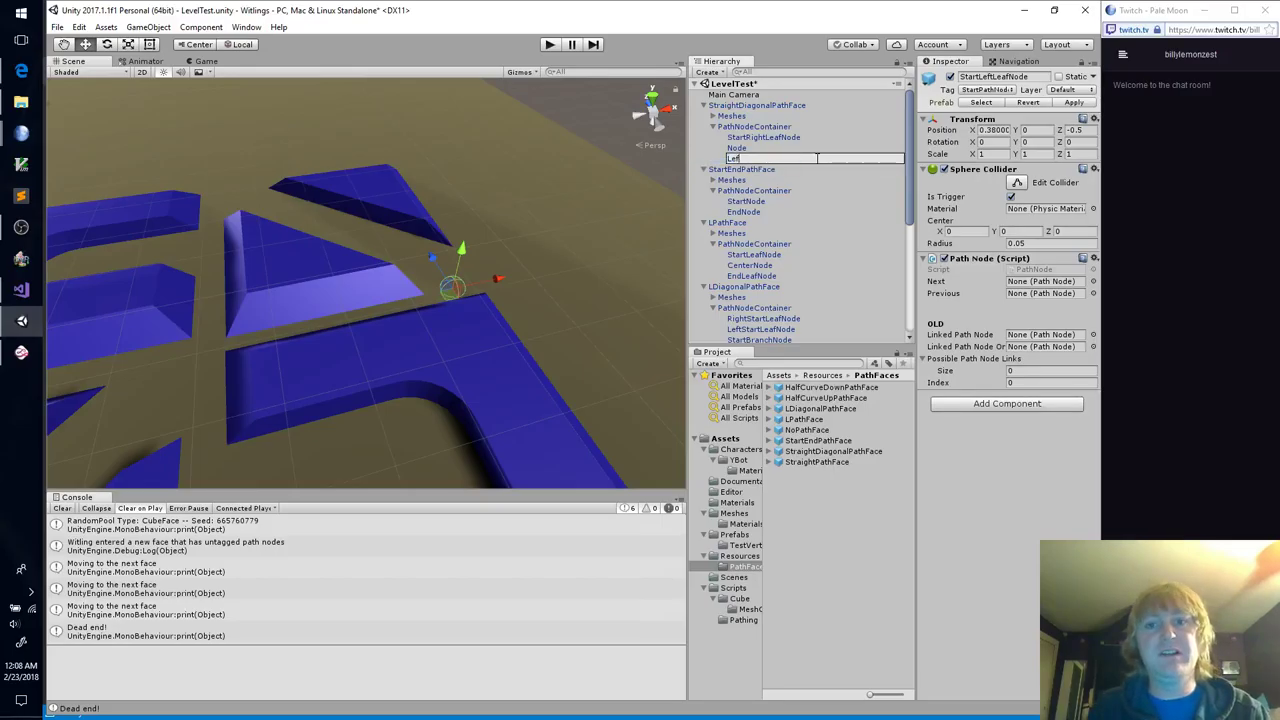
pyautogui.write('tStartLeafNode')
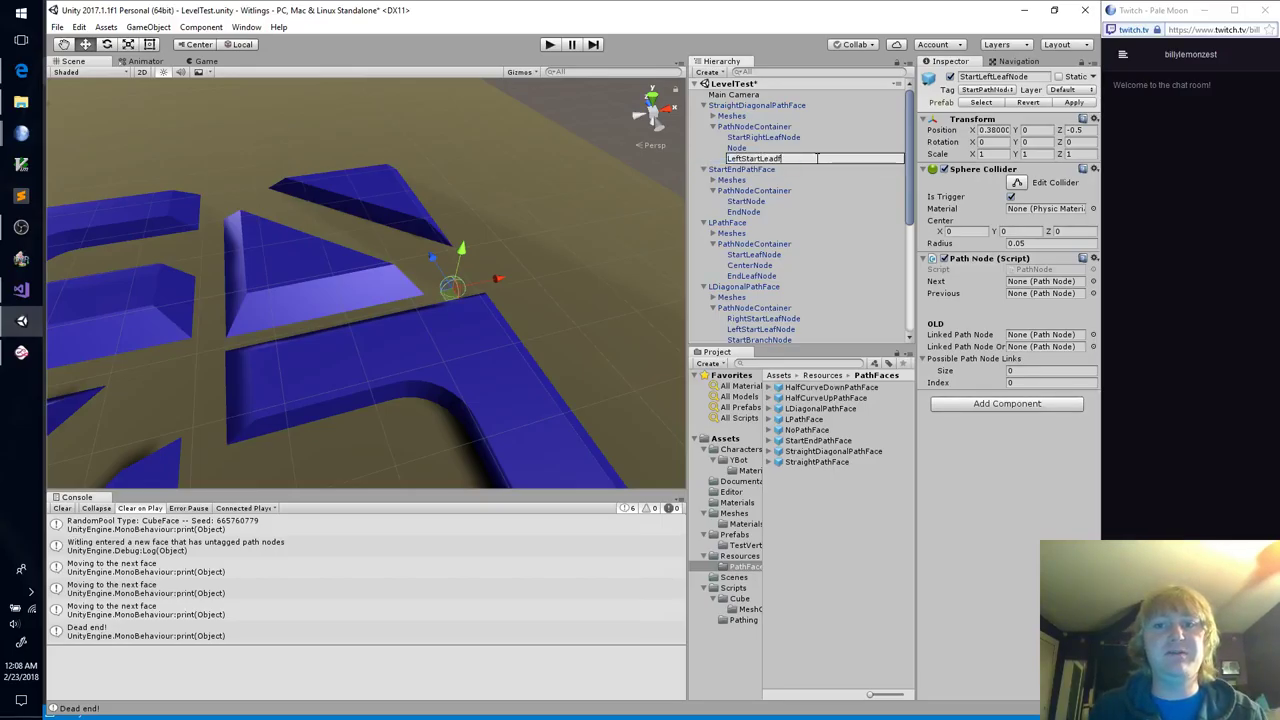
pyautogui.press('Return')
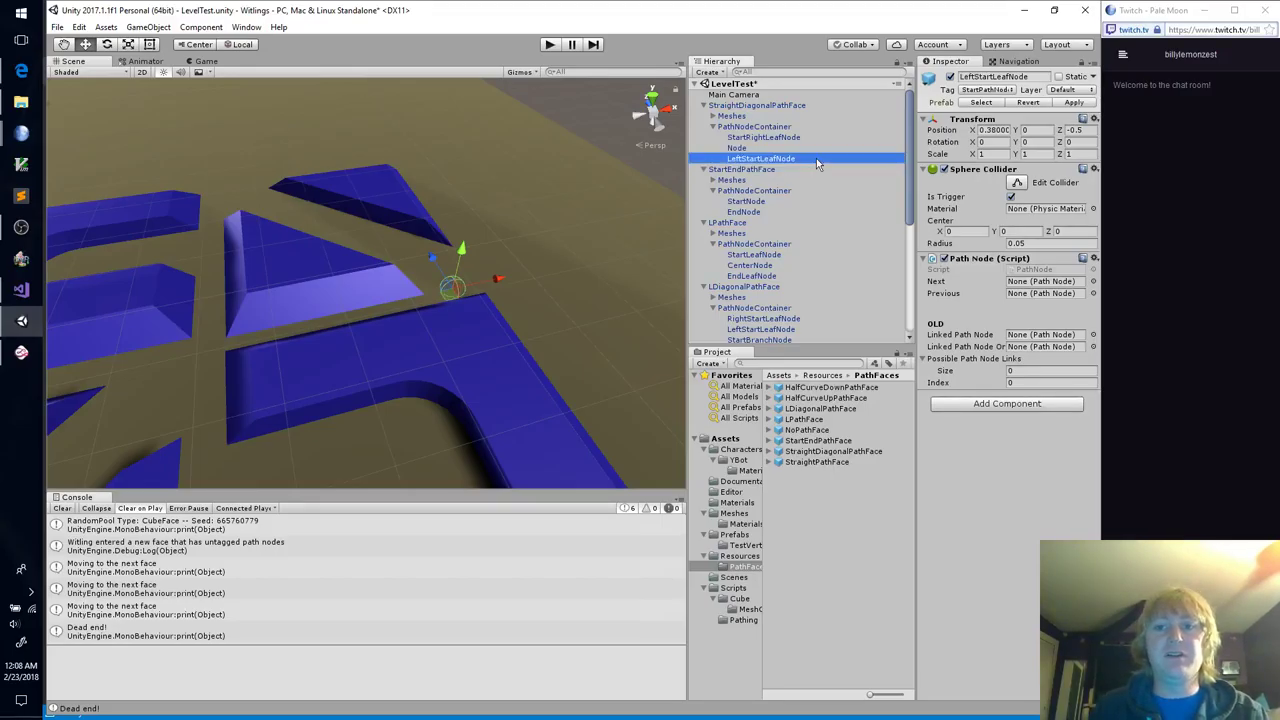
pyautogui.press('Up')
pyautogui.press('F2')
pyautogui.write('RightStartLeafNode')
pyautogui.press('Return')
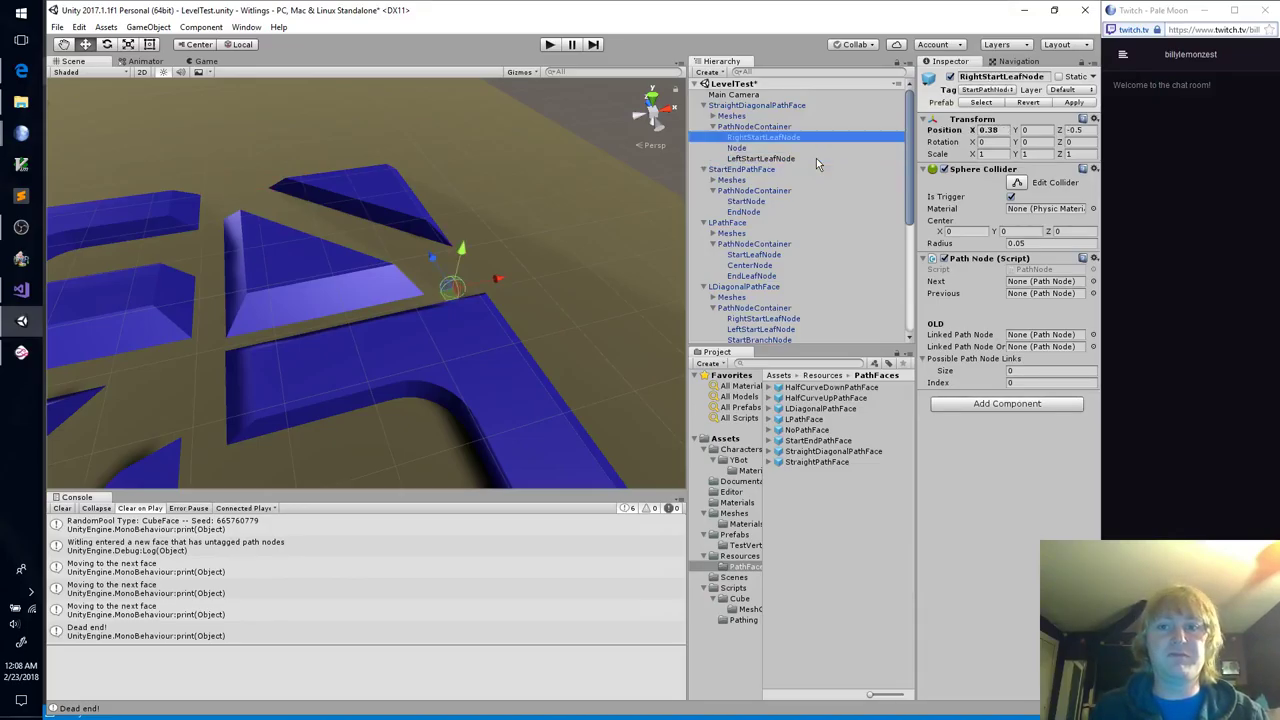
# Step: Position LeftStartLeafNode at X 0.5, Z -0.38 and move it above Node
pyautogui.click(816, 158)
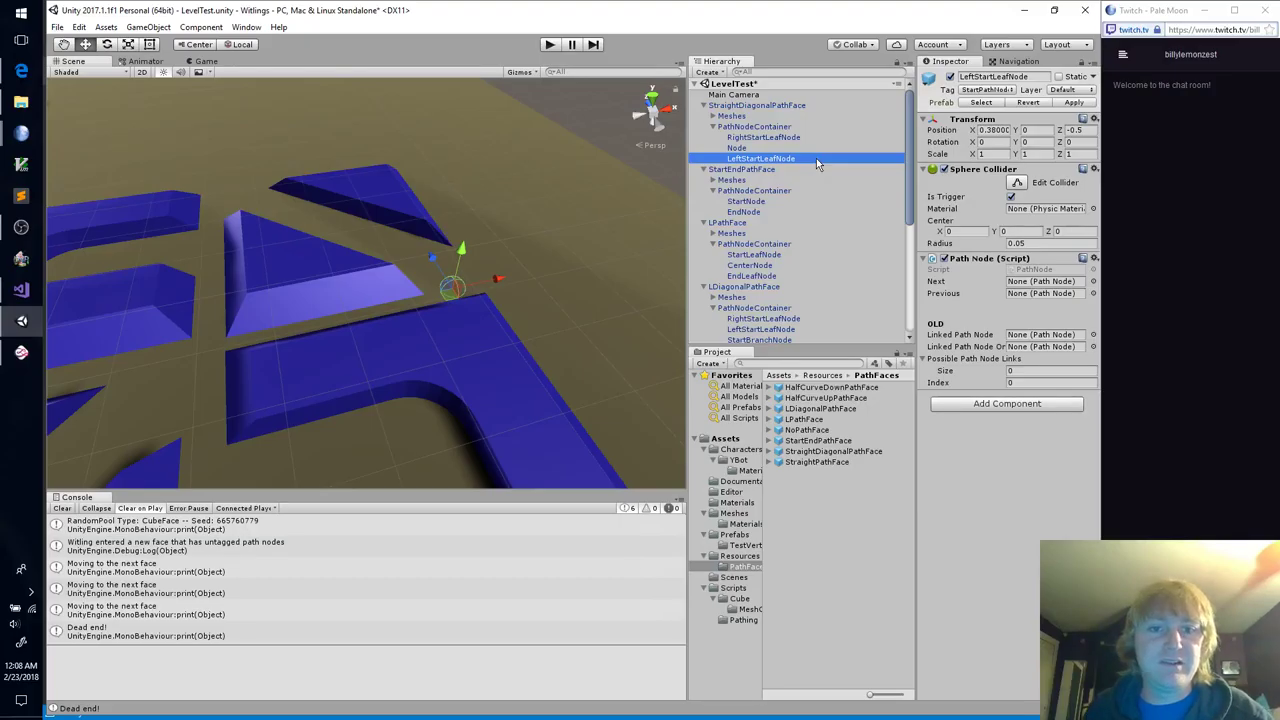
pyautogui.click(1000, 131)
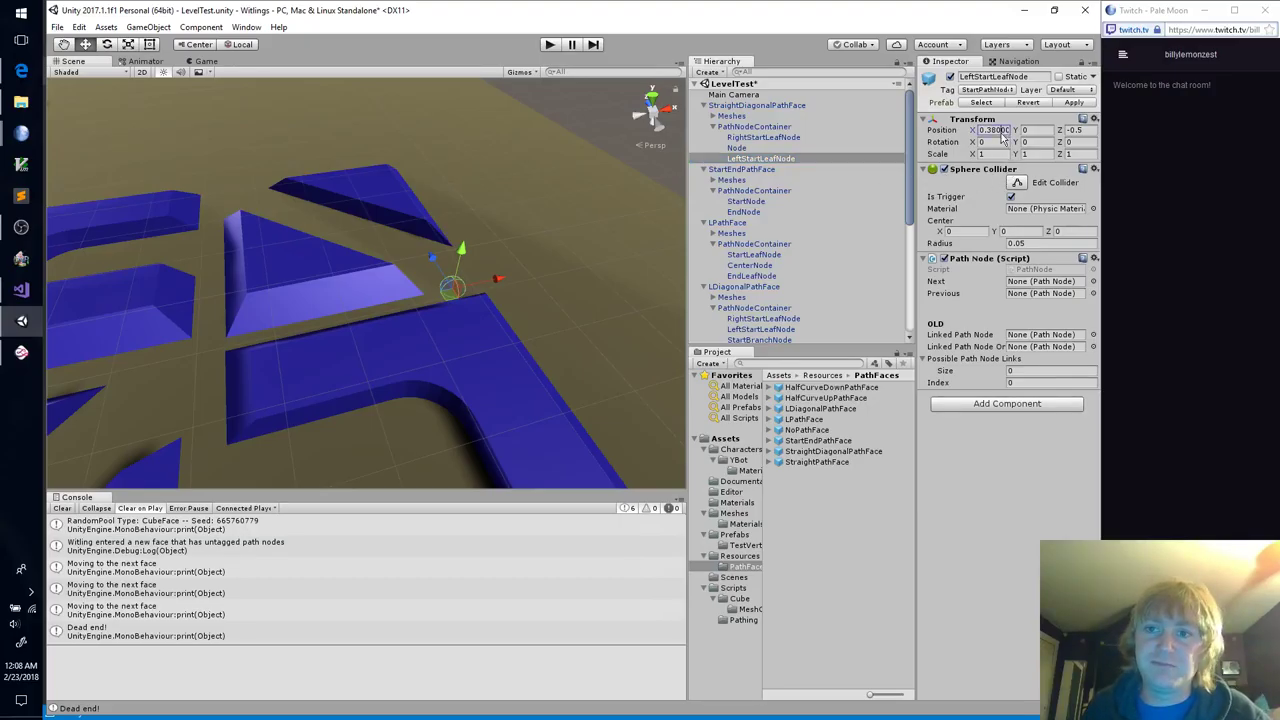
pyautogui.write('5')
pyautogui.press('Tab')
pyautogui.press('Tab')
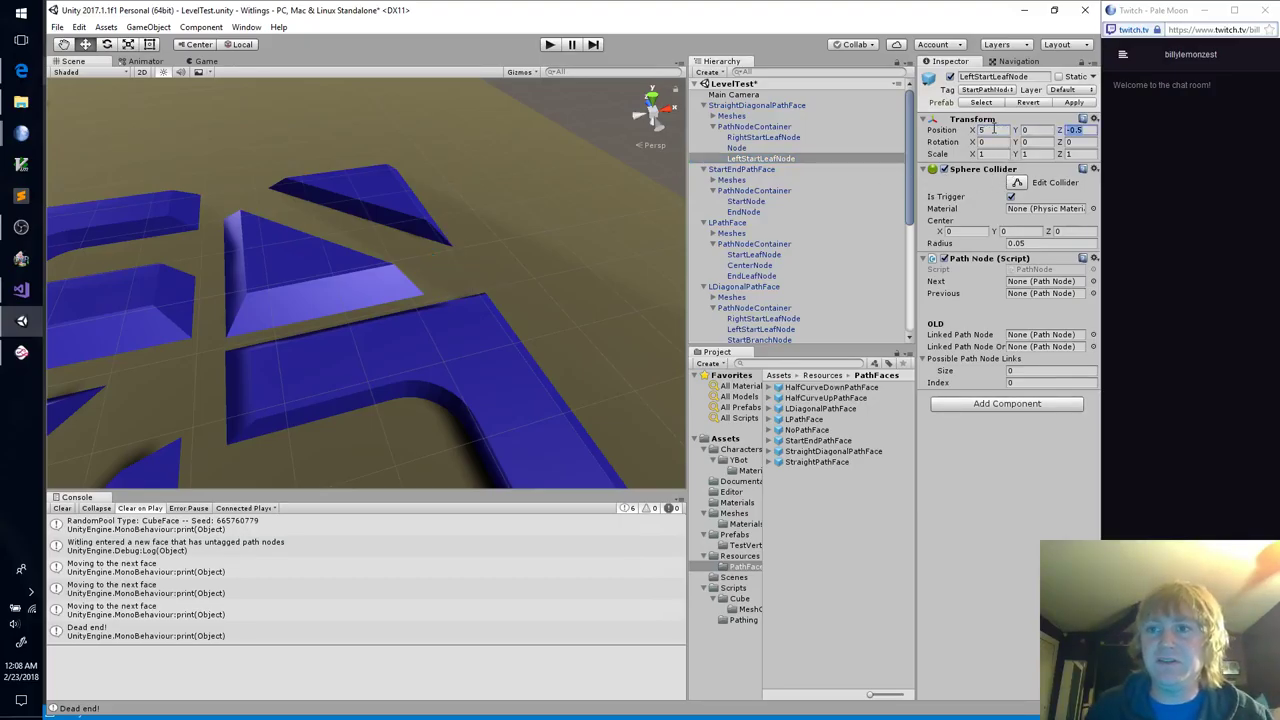
pyautogui.write('-0.')
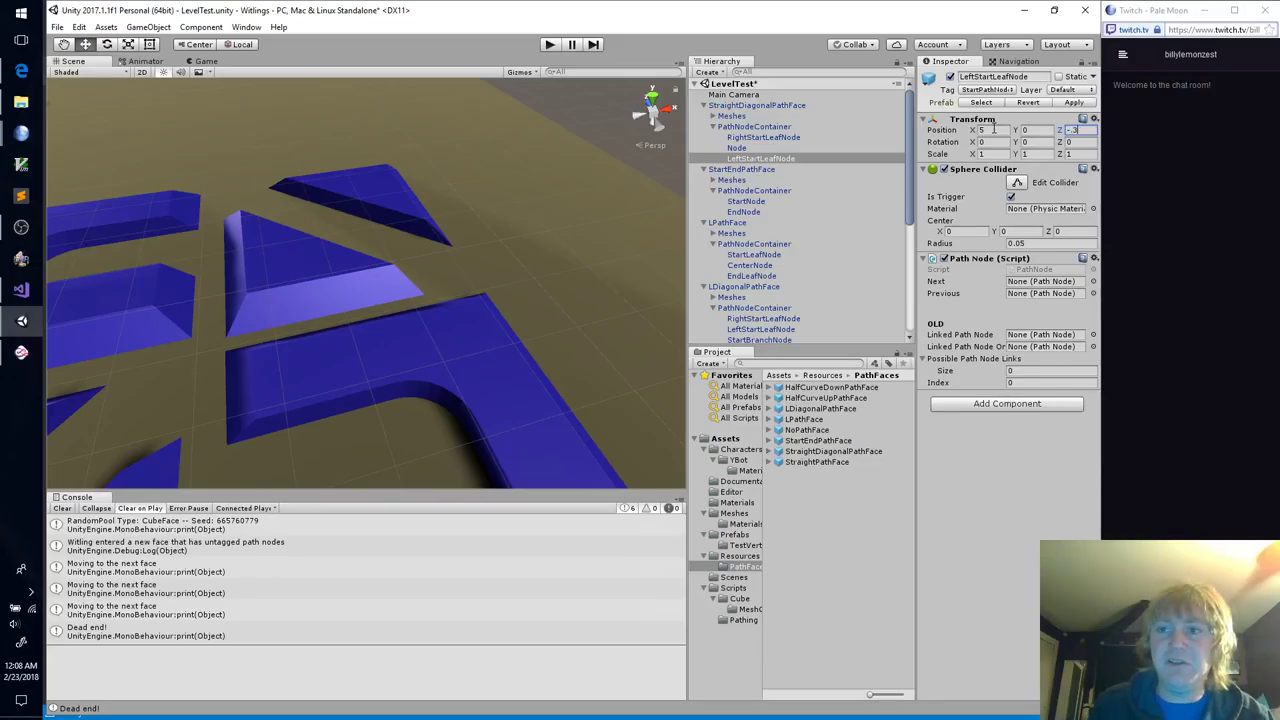
pyautogui.write('38')
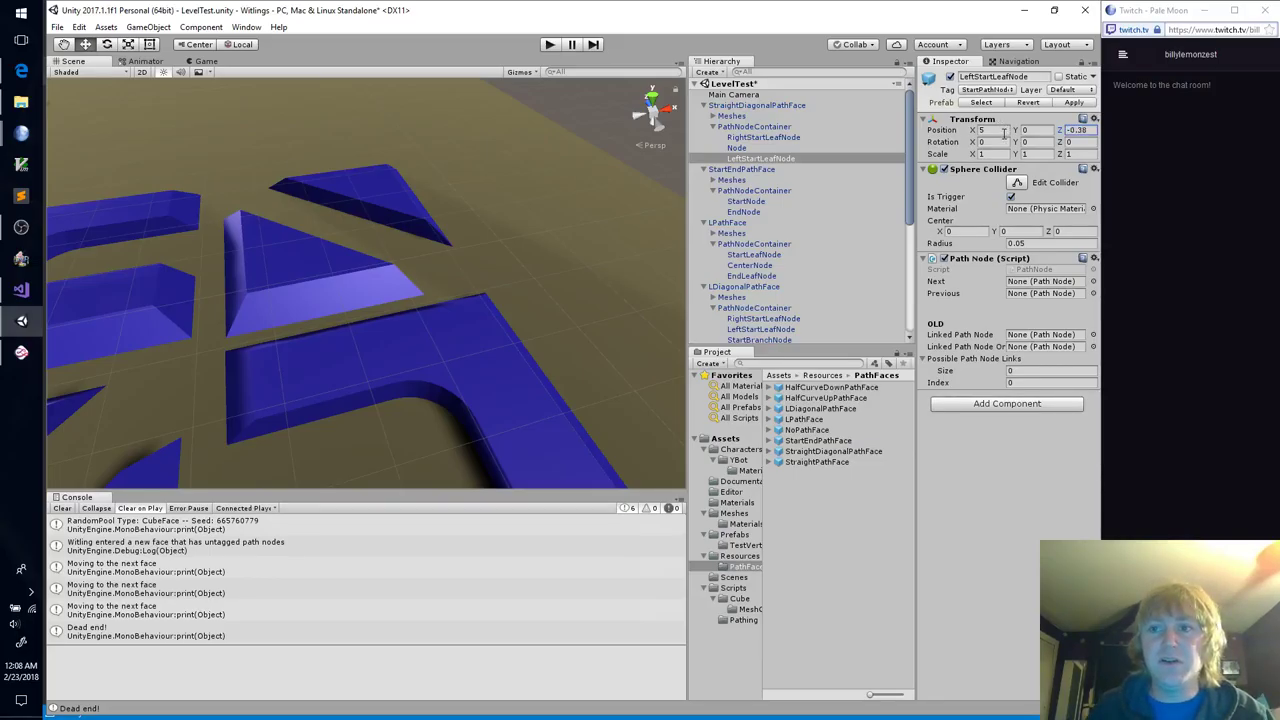
pyautogui.click(998, 130)
pyautogui.write('.5')
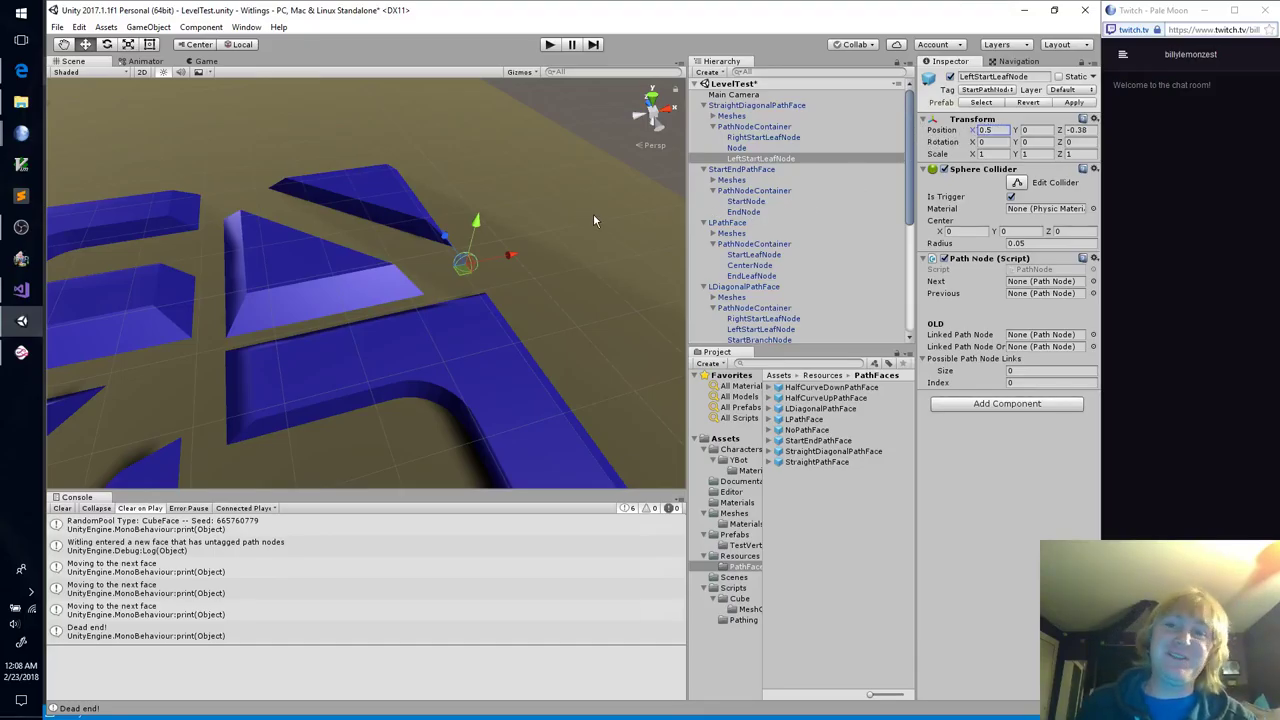
pyautogui.click(758, 158)
pyautogui.moveTo(758, 160); pyautogui.dragTo(765, 143)
pyautogui.click(765, 160)
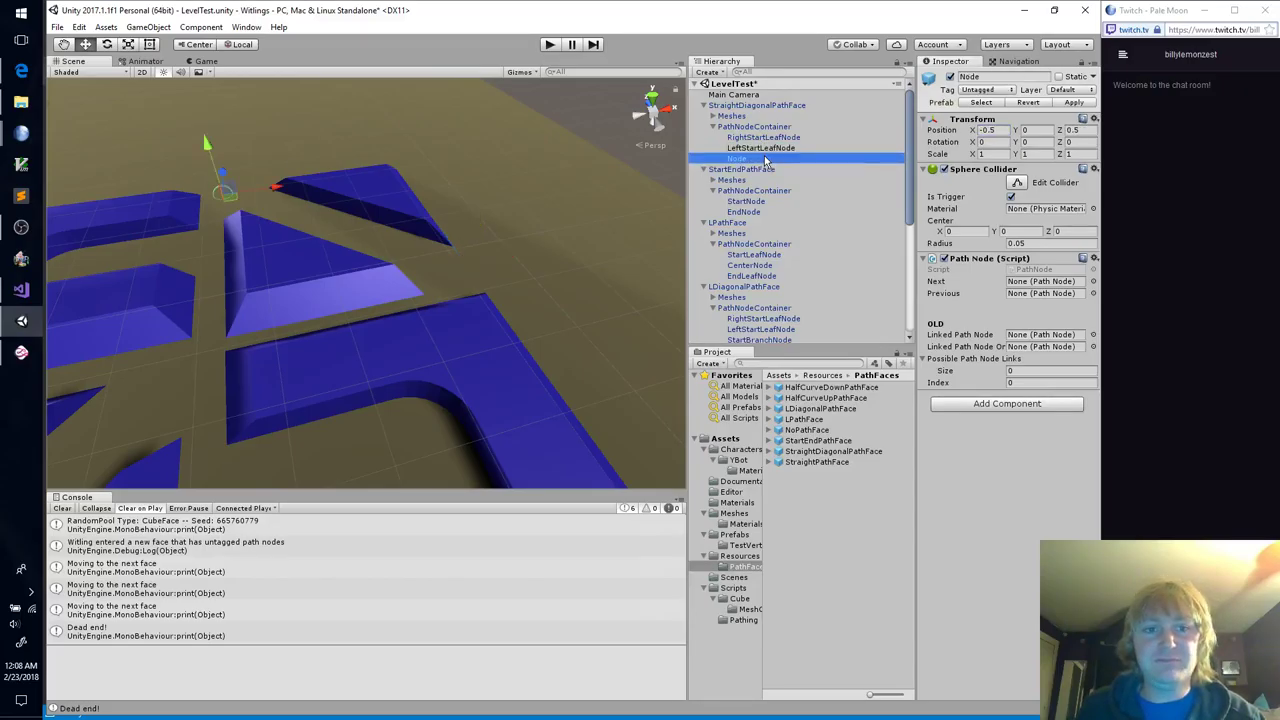
# Step: Duplicate LeftStartLeafNode, name the copy StartBranchNode, and set its tag to Untagged
pyautogui.click(768, 148)
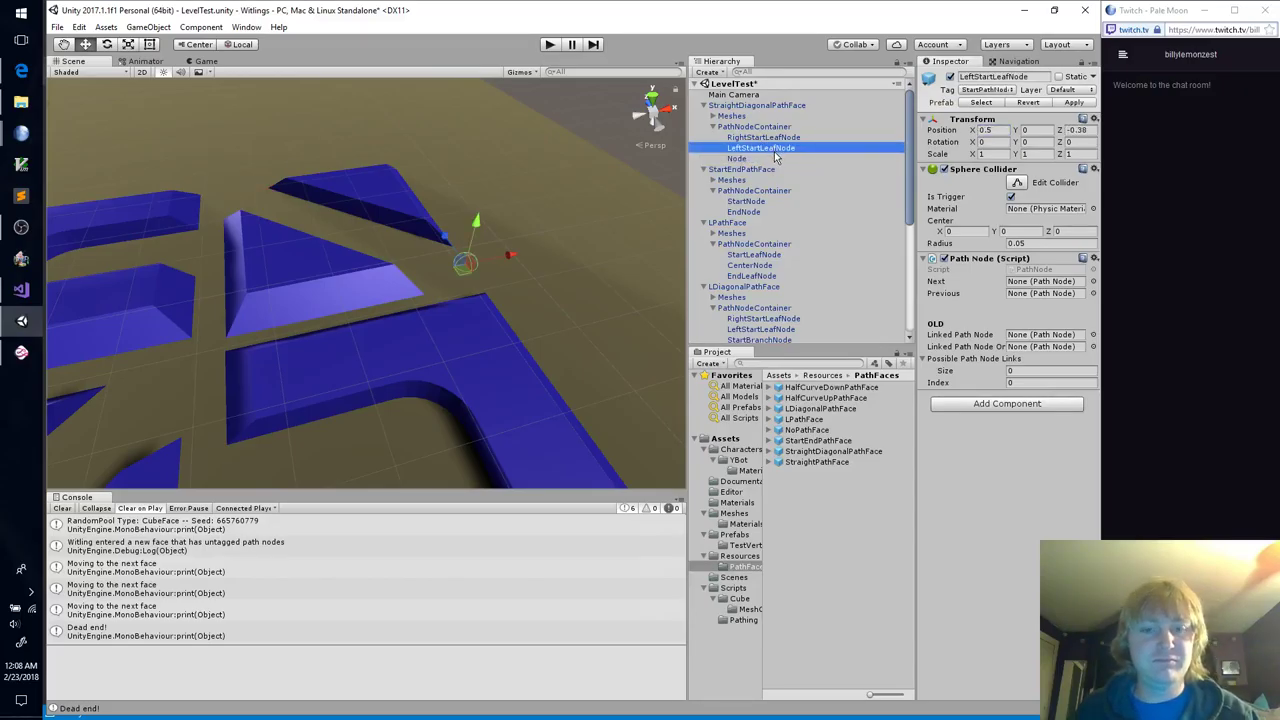
pyautogui.hotkey('ctrl', 'd')
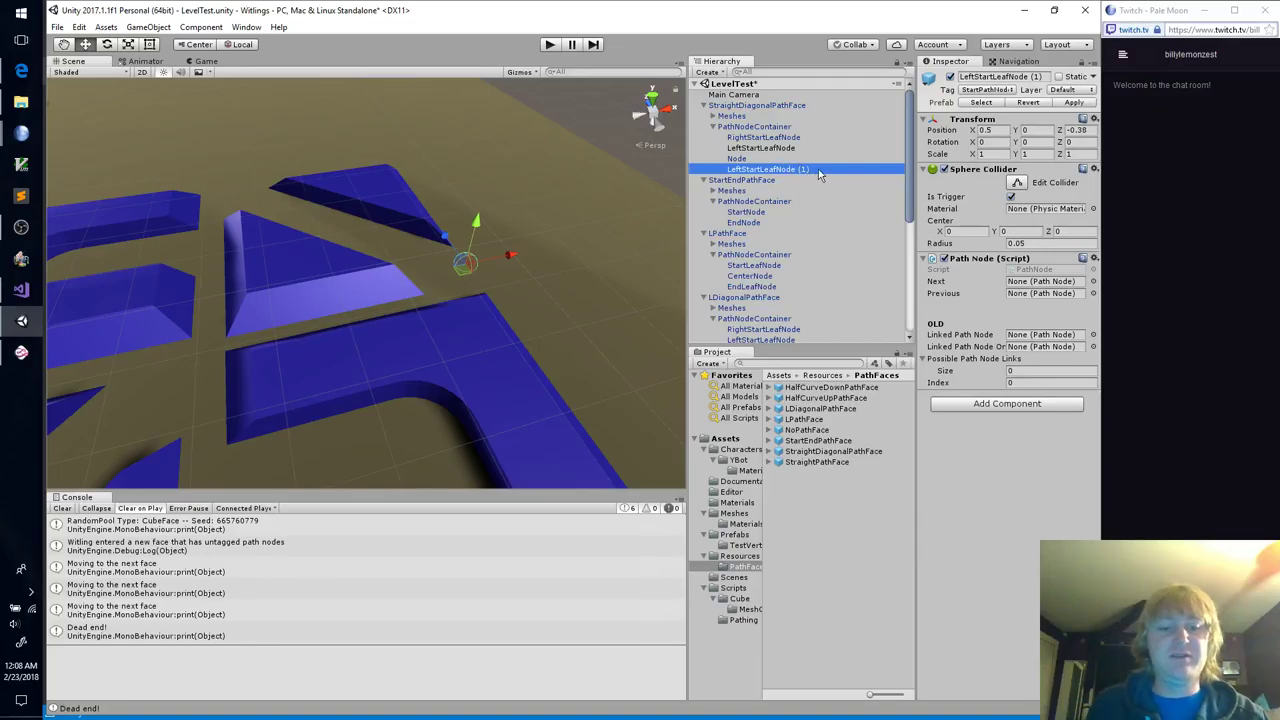
pyautogui.click(818, 169)
pyautogui.write('S')
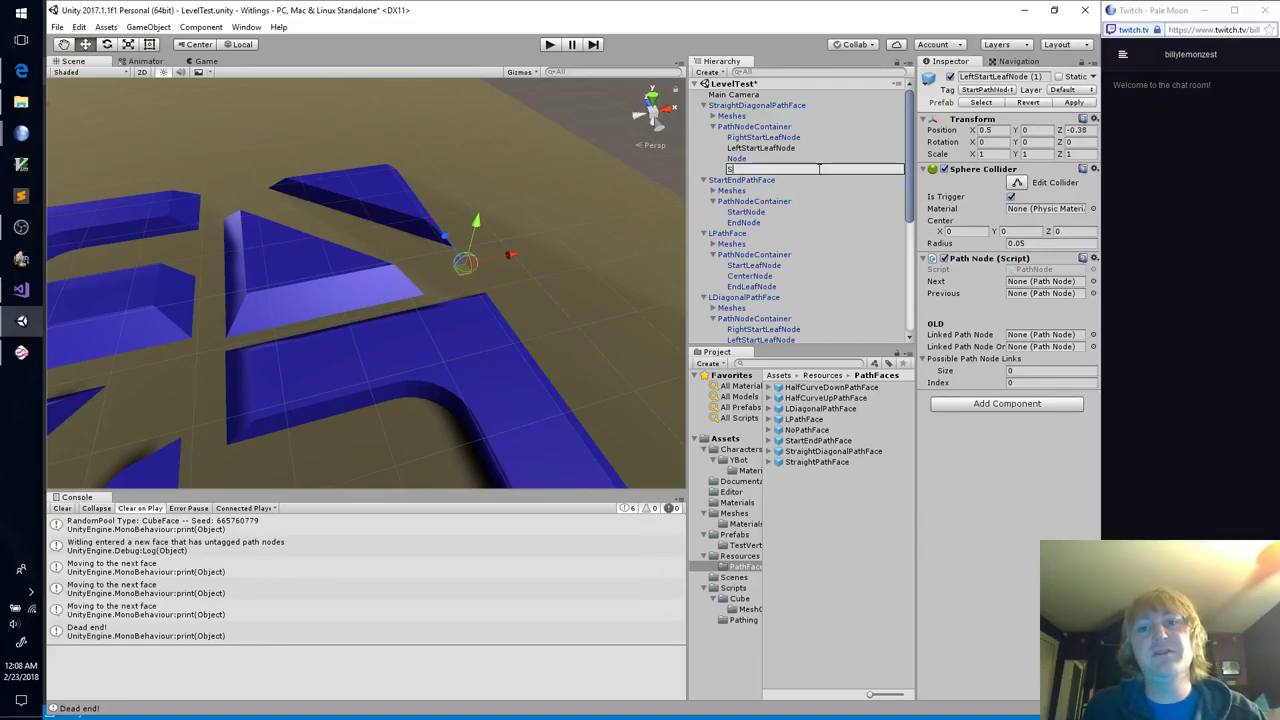
pyautogui.write('tartBranchNode')
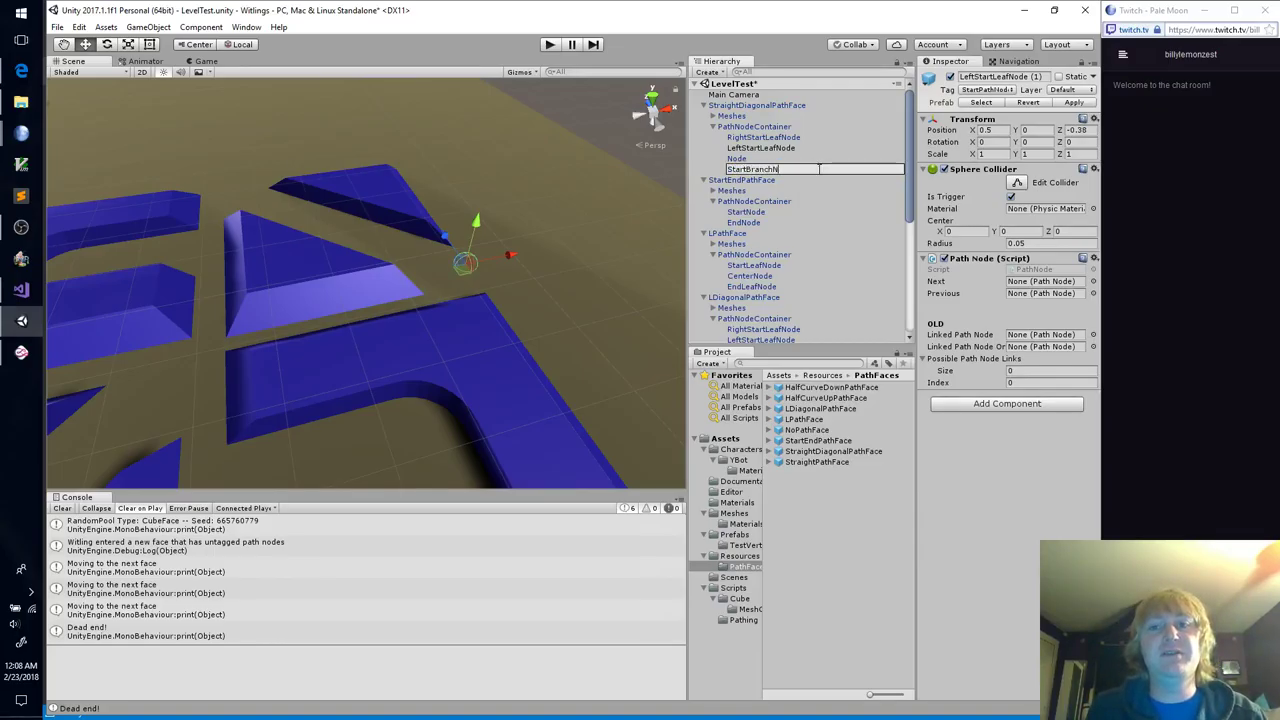
pyautogui.press('Return')
pyautogui.click(1003, 90)
pyautogui.click(1000, 104)
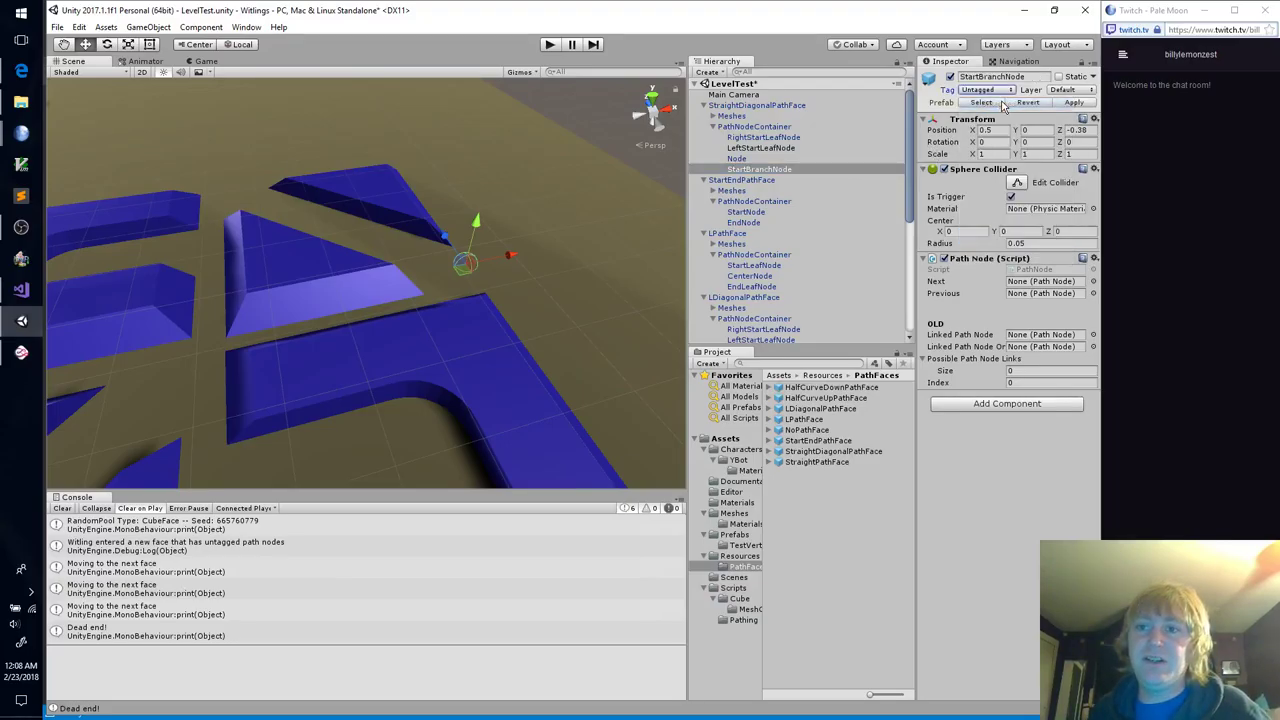
# Step: Replace StartBranchNode's Path Node script with a Branch Path Node script
pyautogui.rightClick(1000, 262)
pyautogui.click(1017, 289)
pyautogui.click(1001, 265)
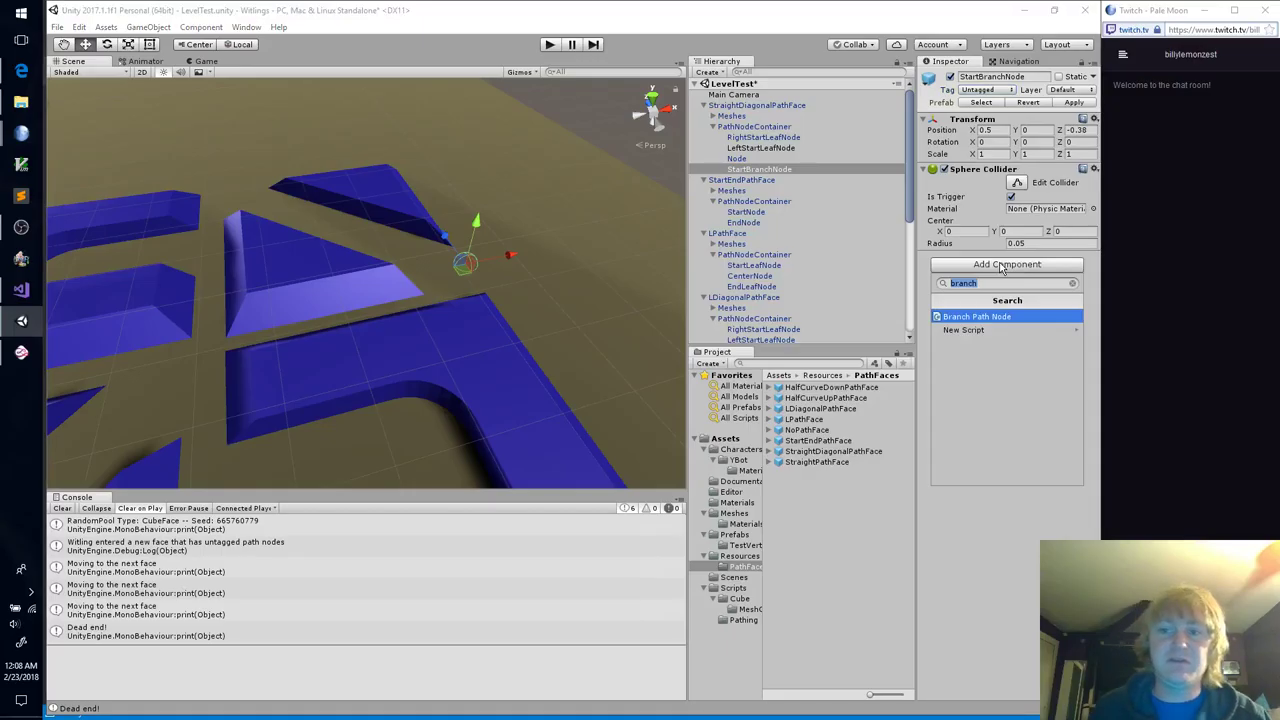
pyautogui.press('Return')
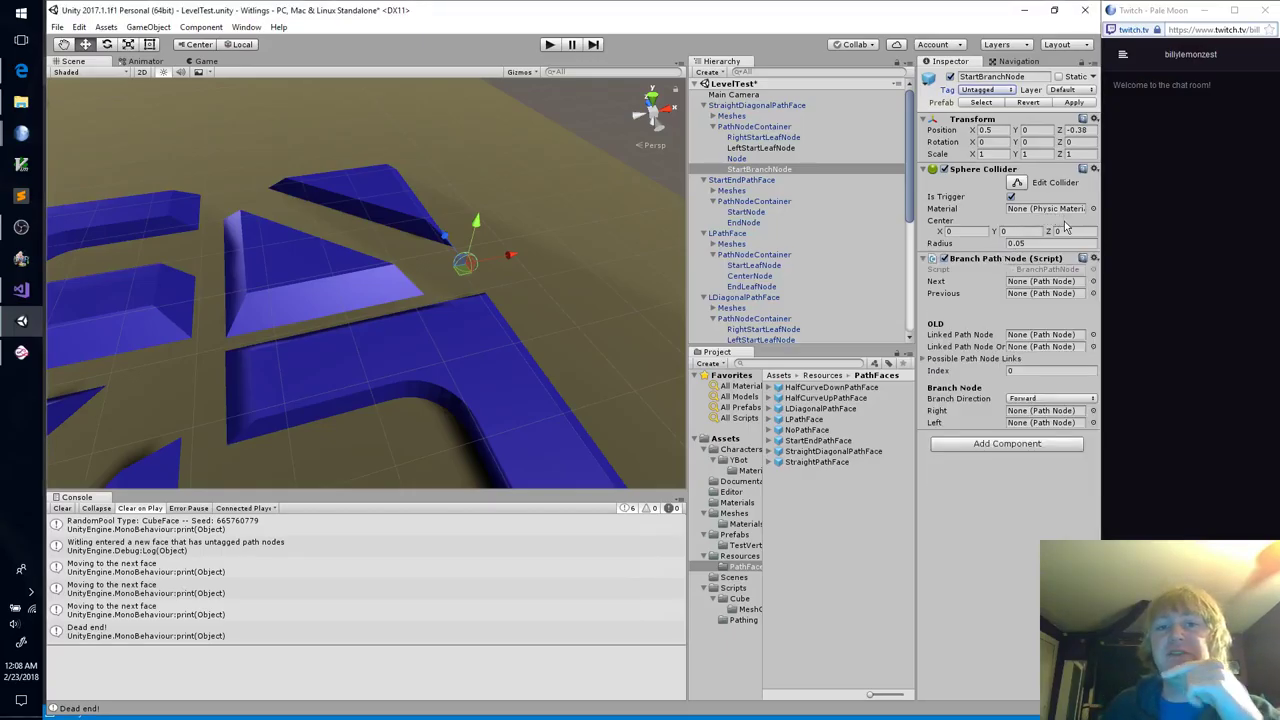
# Step: Set the branch direction to Backward and link RightStartLeafNode as its Right node
pyautogui.click(1056, 399)
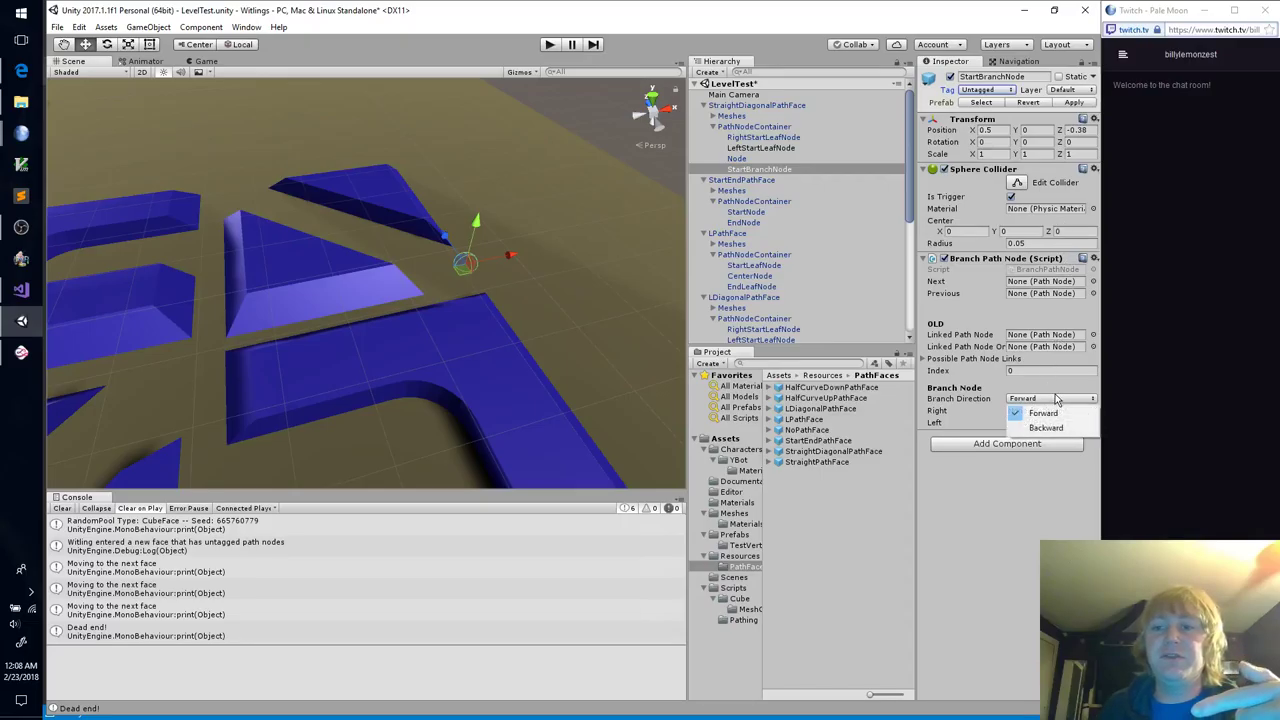
pyautogui.click(1045, 423)
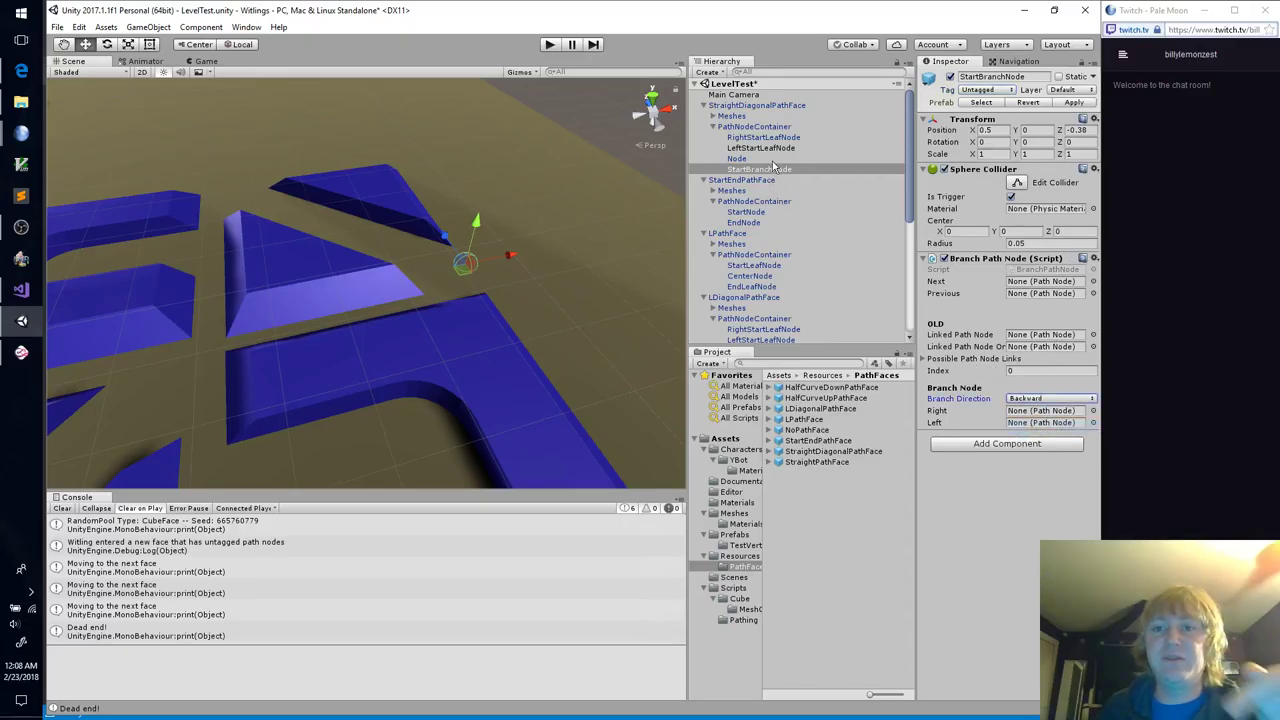
pyautogui.moveTo(776, 139); pyautogui.dragTo(1025, 410)
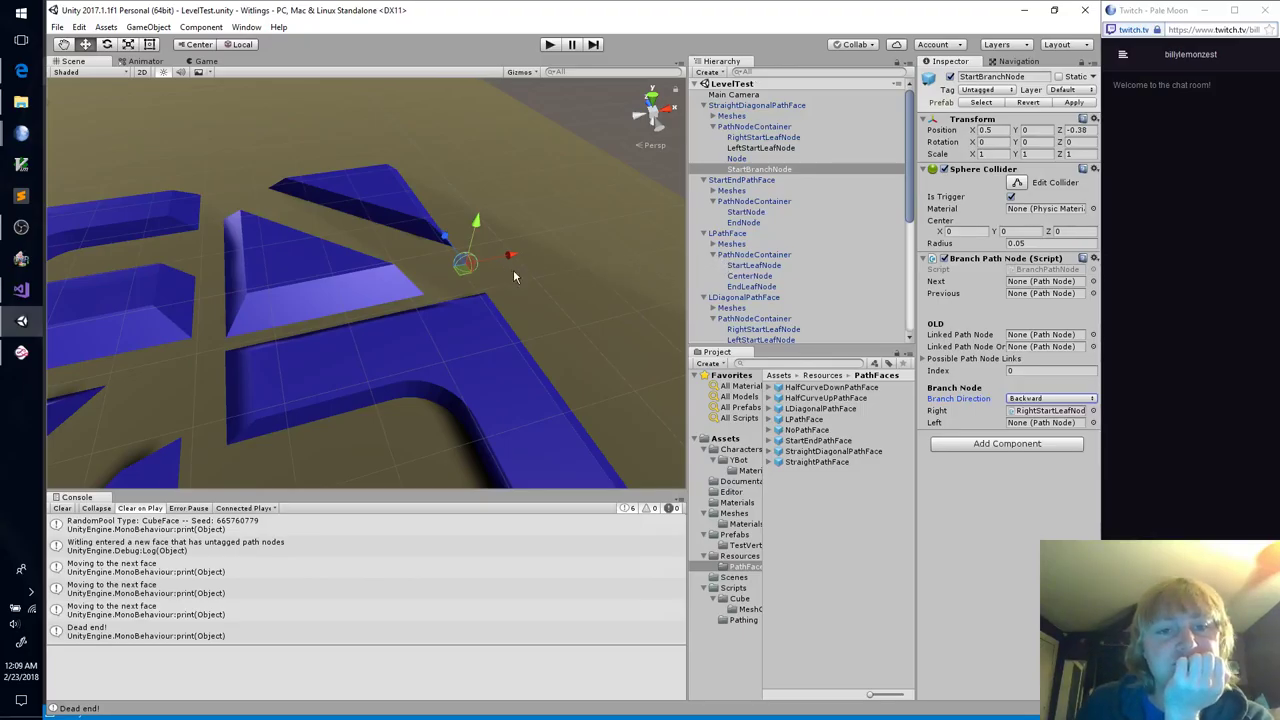
pyautogui.click(774, 171)
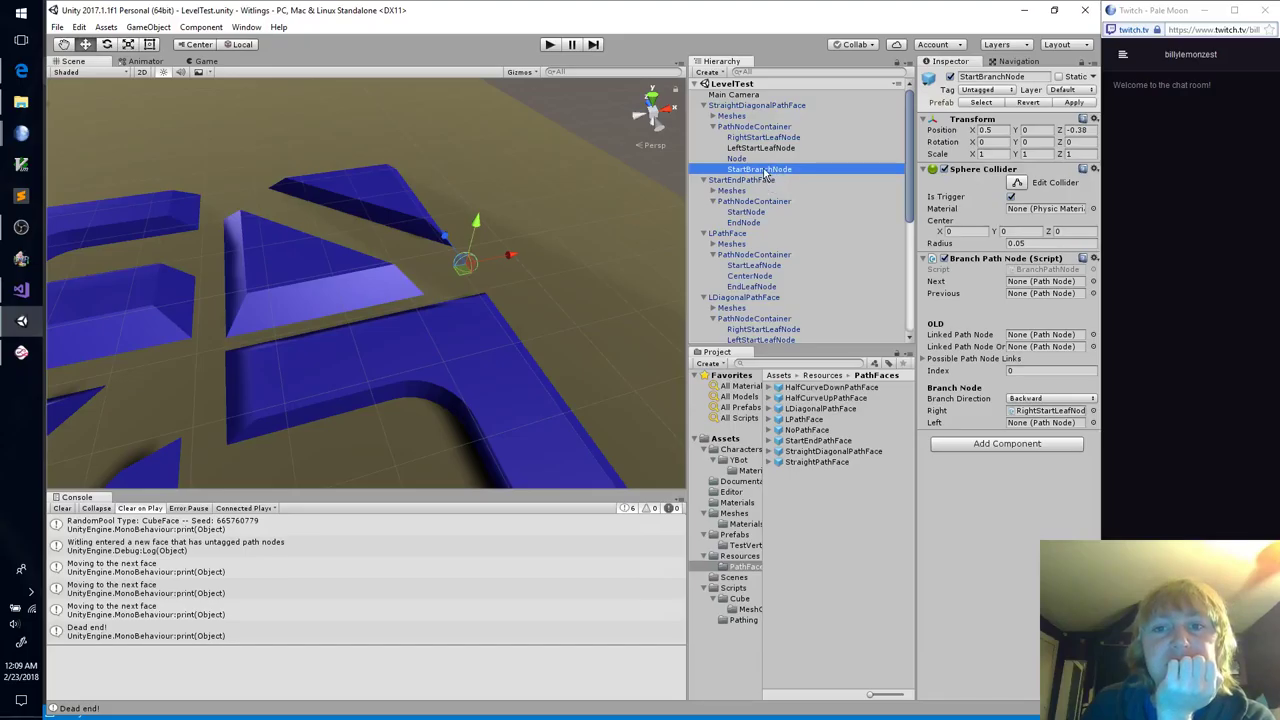
# Step: Duplicate StartBranchNode as EndBranchNode and set StartBranchNode's X position to 0.38
pyautogui.hotkey('ctrl', 'd')
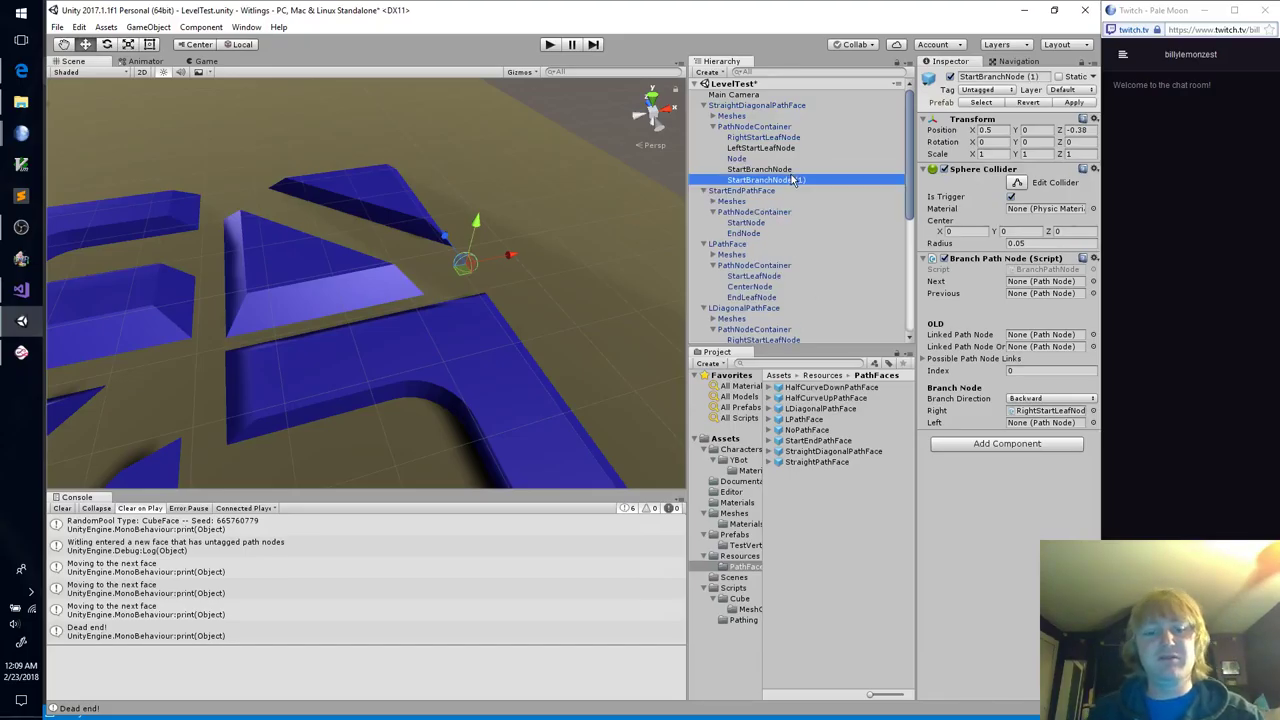
pyautogui.press('F2')
pyautogui.write('EndP')
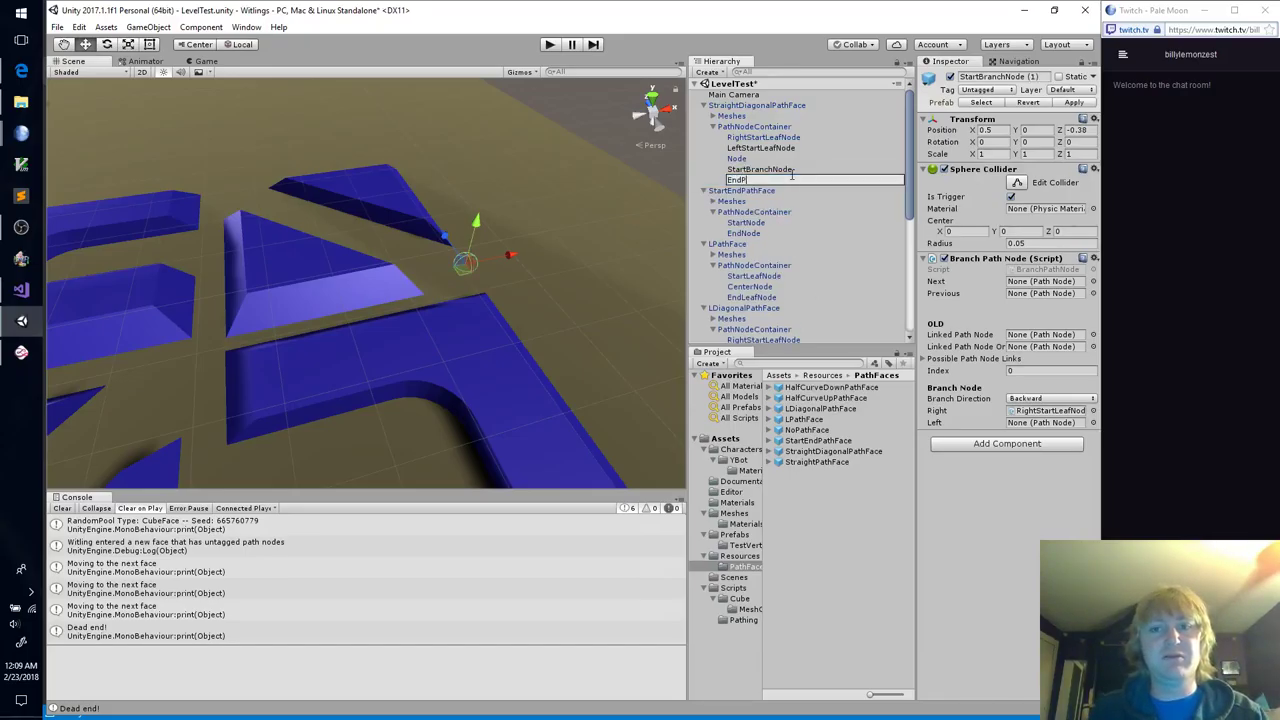
pyautogui.write('ranchNode')
pyautogui.press('Return')
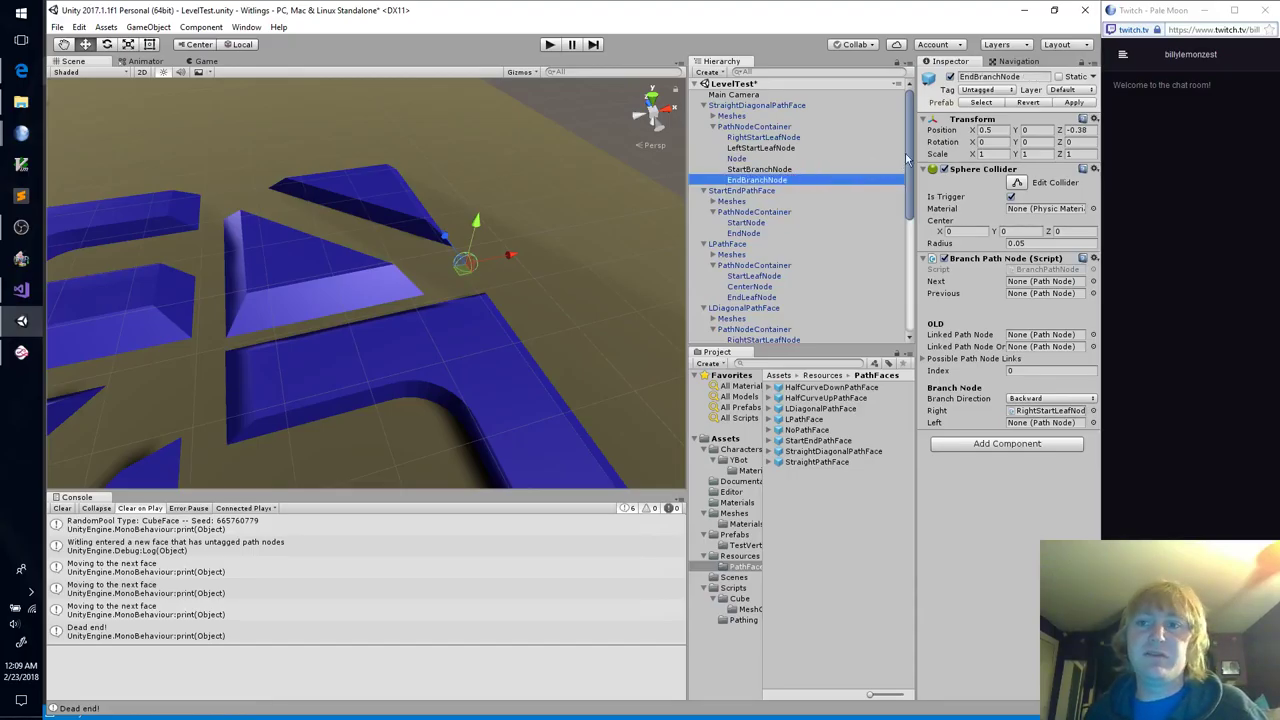
pyautogui.click(785, 171)
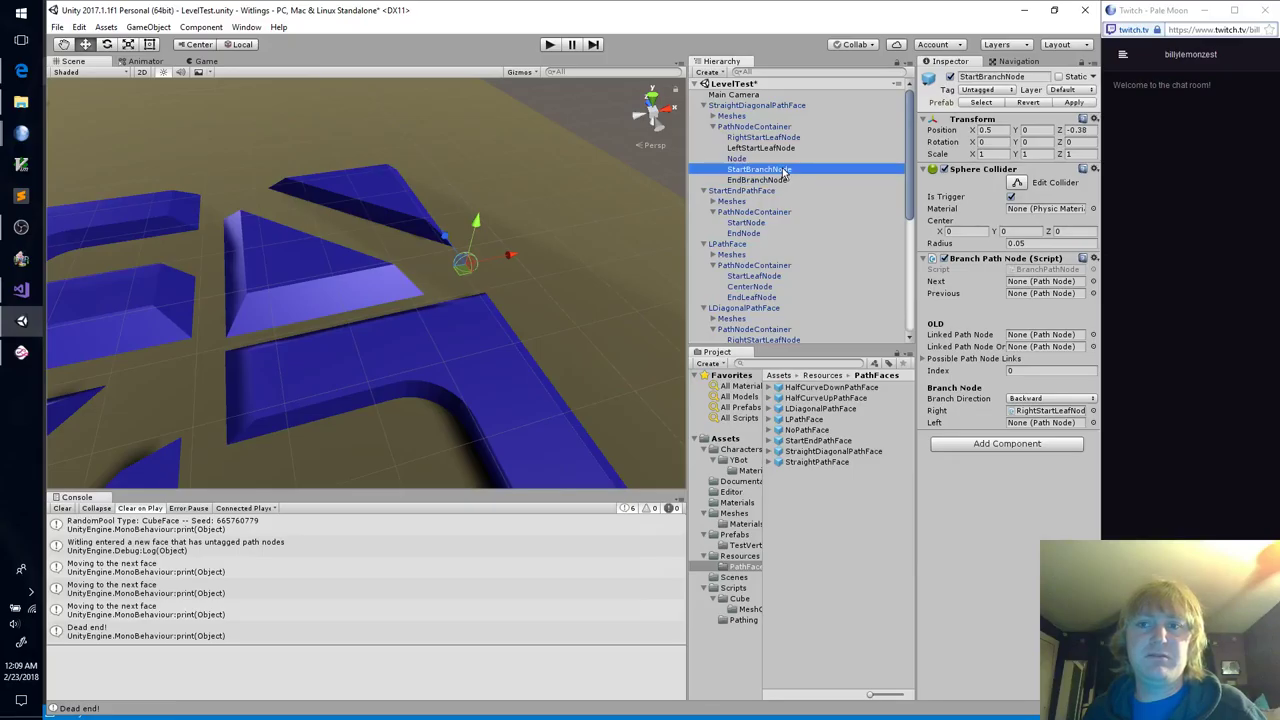
pyautogui.click(1000, 130)
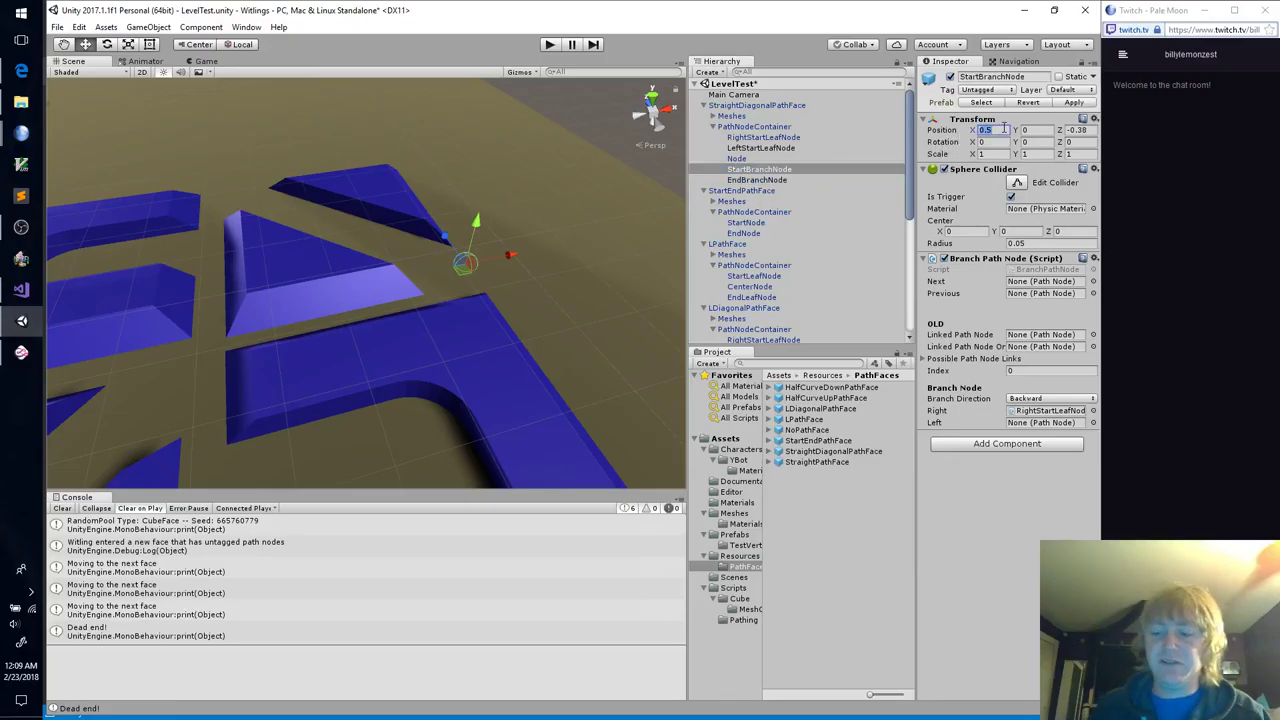
pyautogui.write('0.38')
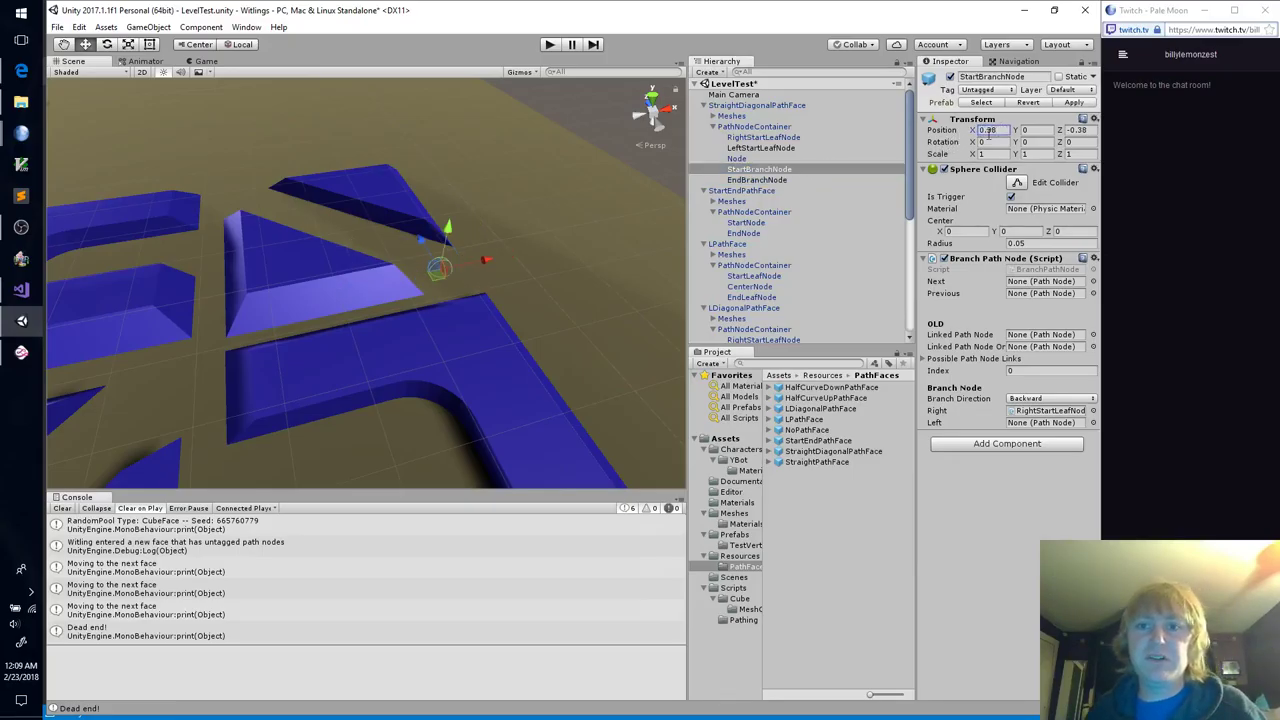
# Step: Position EndBranchNode at X -0.38, Z 0.38
pyautogui.click(840, 180)
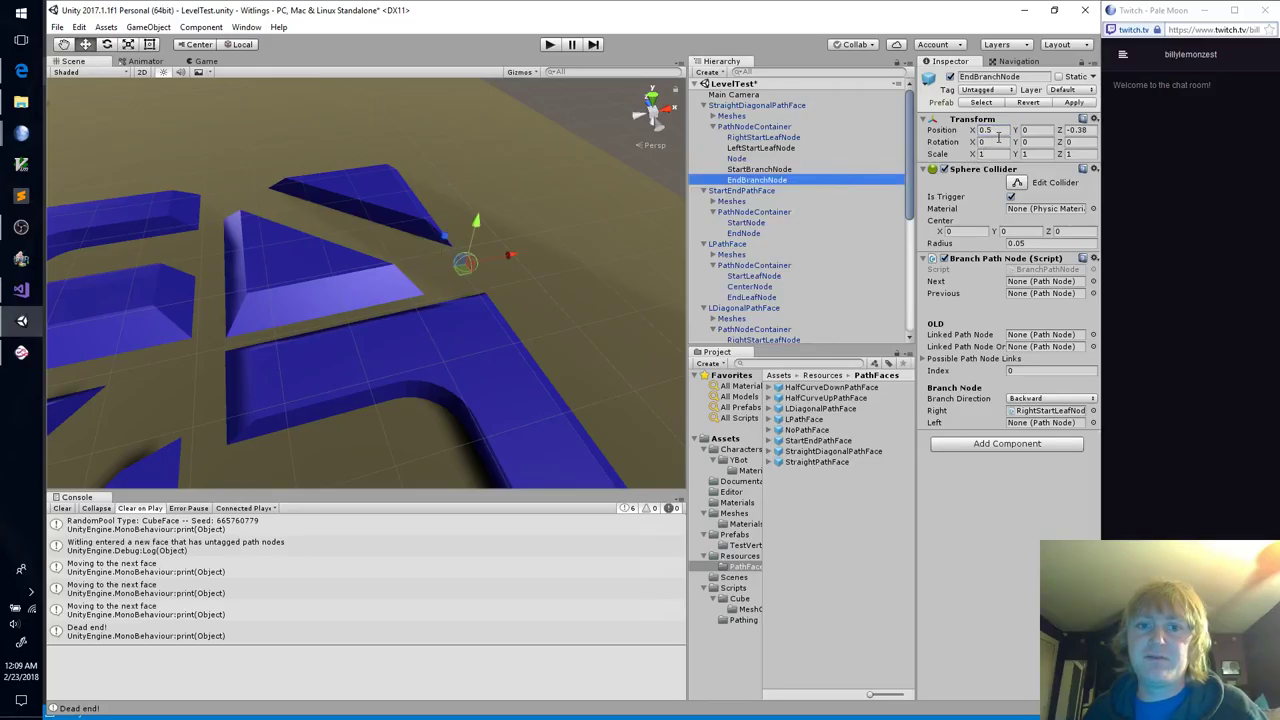
pyautogui.click(990, 130)
pyautogui.write('-1')
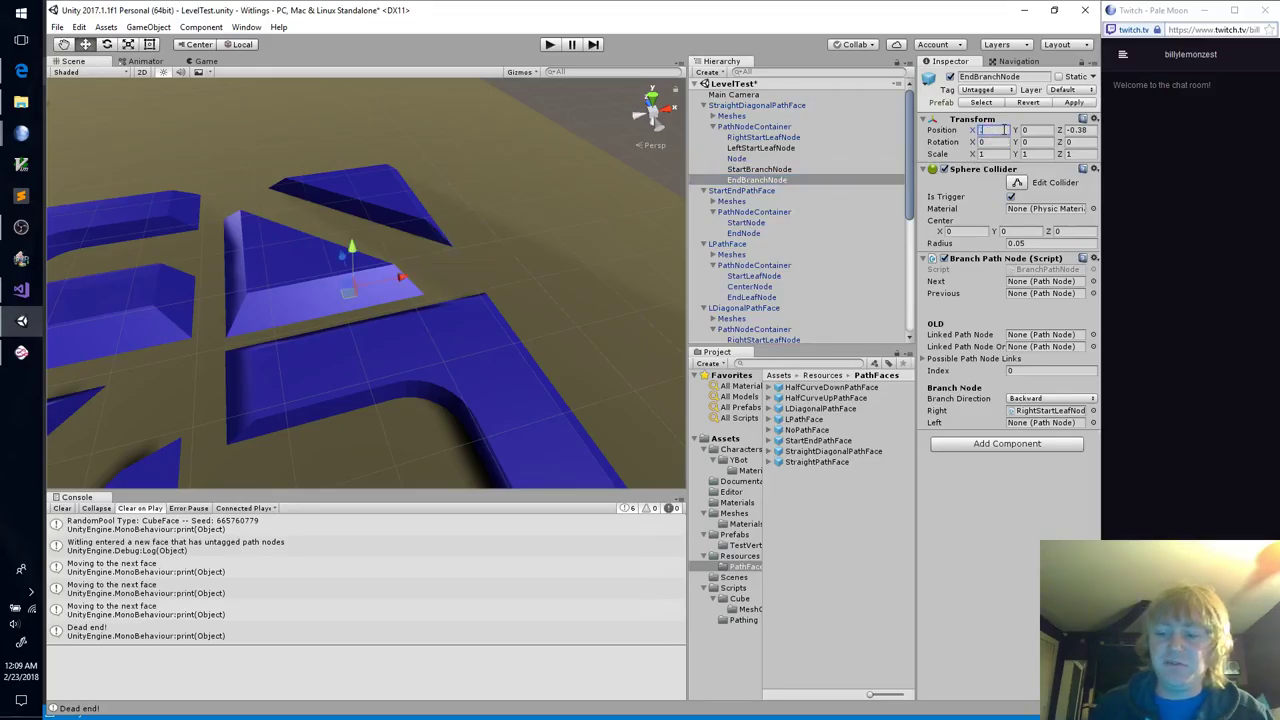
pyautogui.press('BackSpace')
pyautogui.write('.38')
pyautogui.press('Tab')
pyautogui.press('Tab')
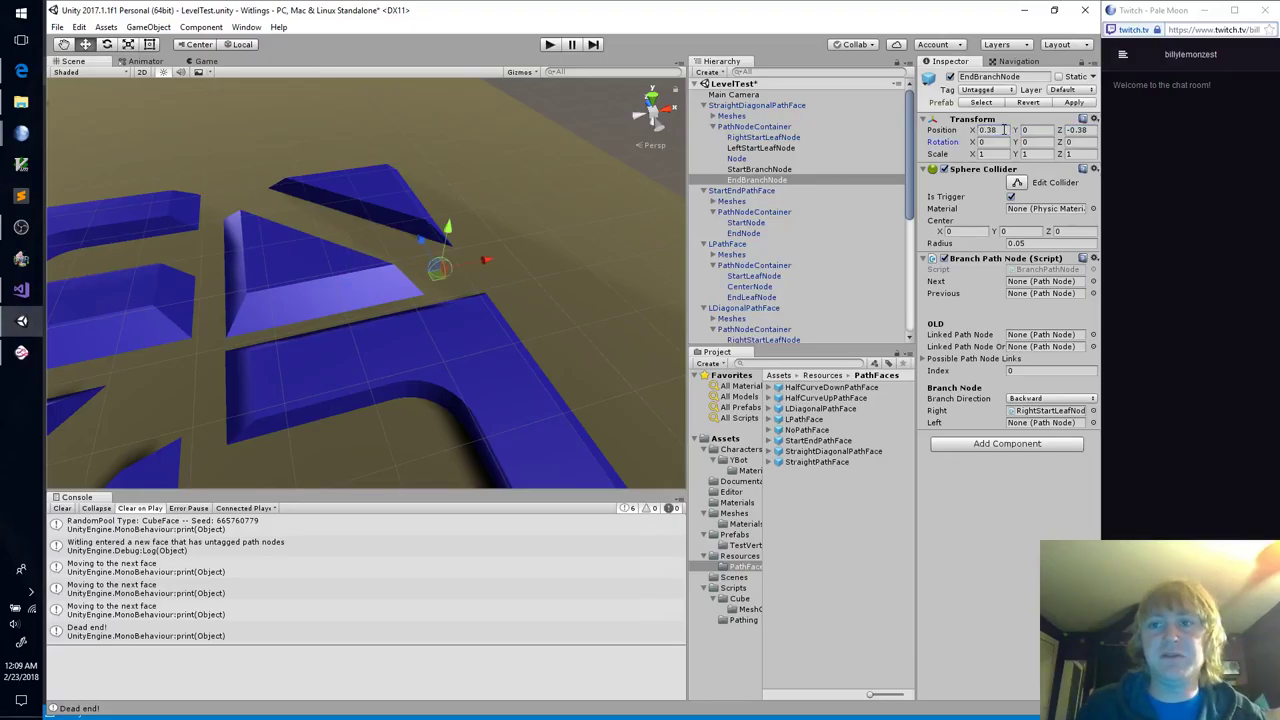
pyautogui.write('1')
pyautogui.press('BackSpace')
pyautogui.write('.37')
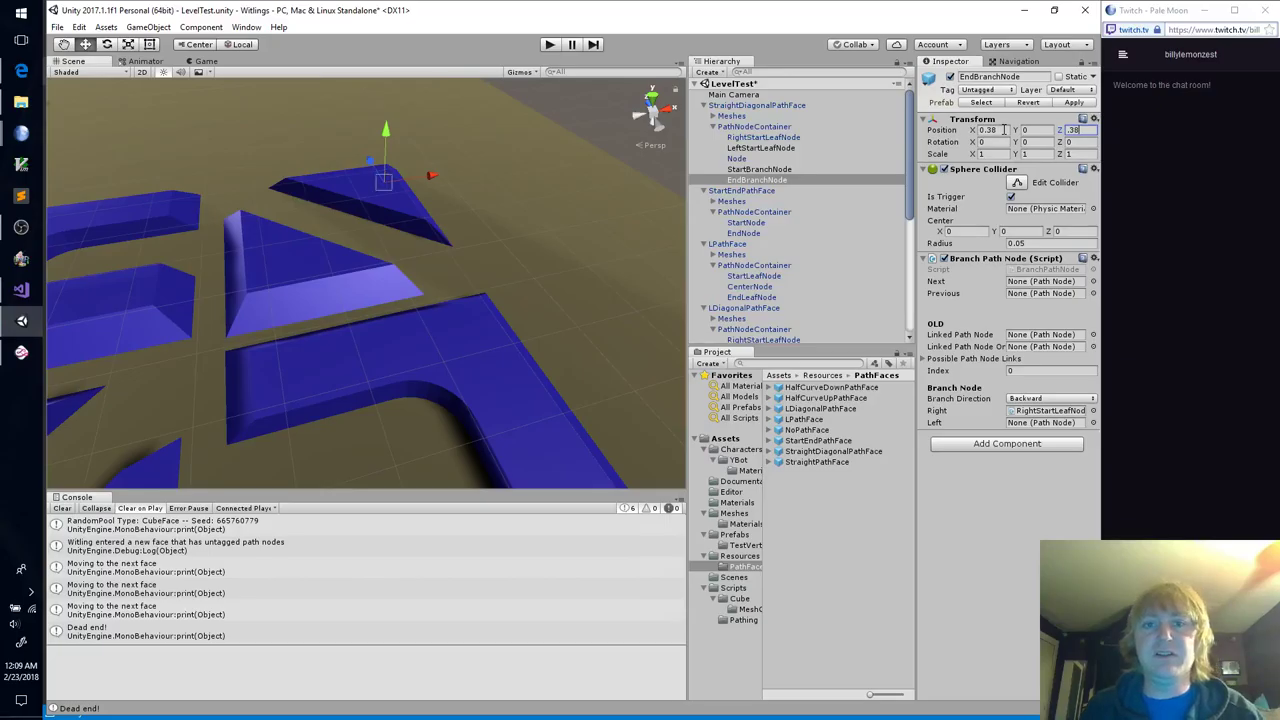
pyautogui.hotkey('shift', 'Tab')
pyautogui.hotkey('shift', 'Tab')
pyautogui.write('-.38')
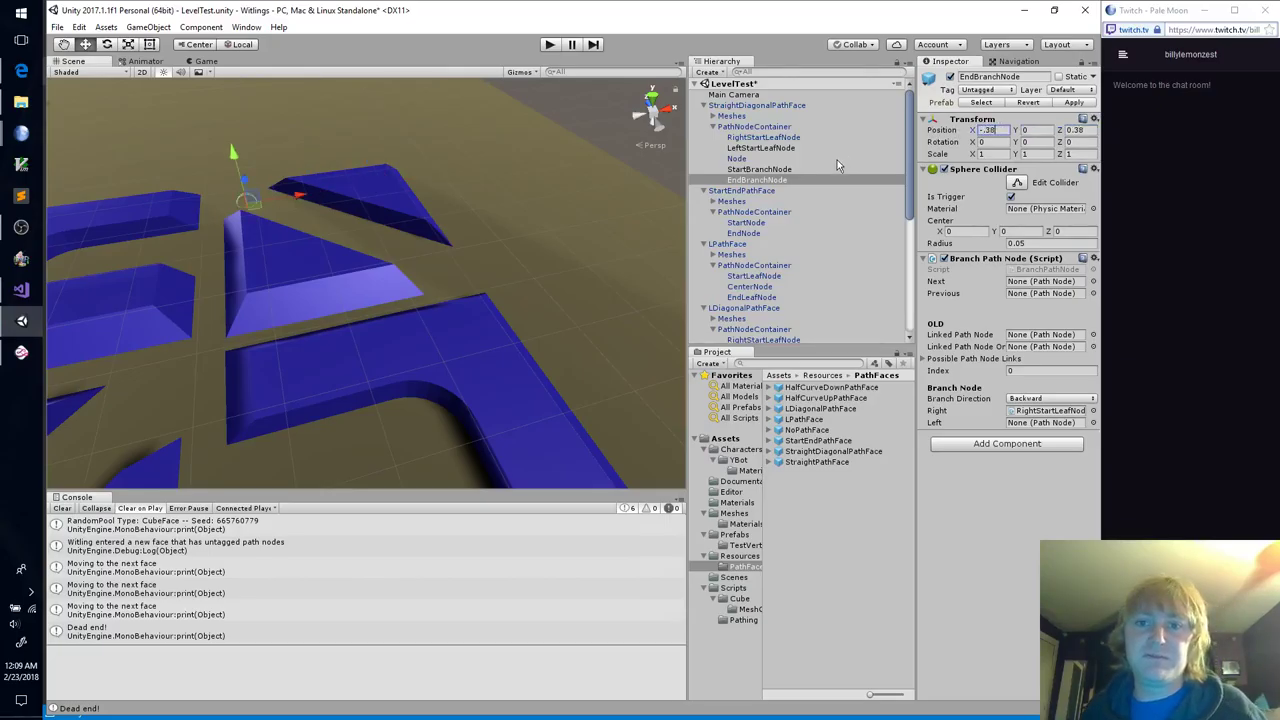
pyautogui.click(812, 178)
# Step: Duplicate LeftStartLeafNode and rename the copy LeftEndLeafNode
pyautogui.click(799, 149)
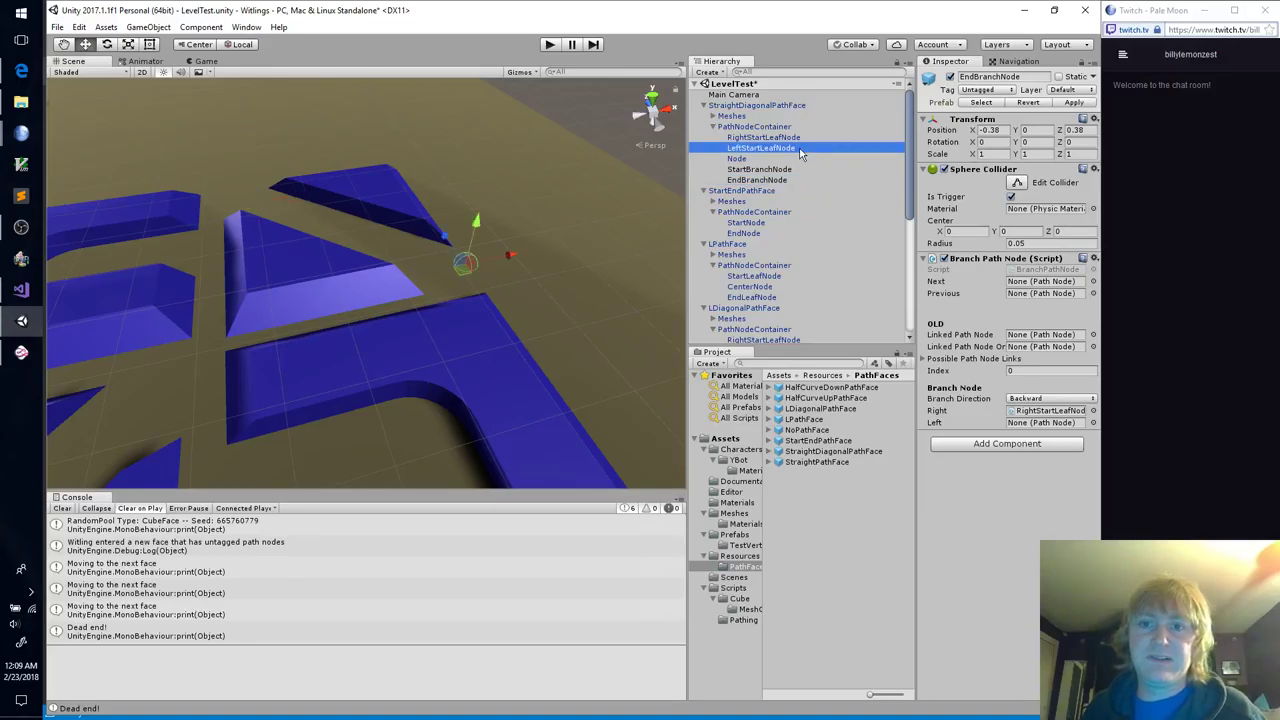
pyautogui.hotkey('ctrl', 'd')
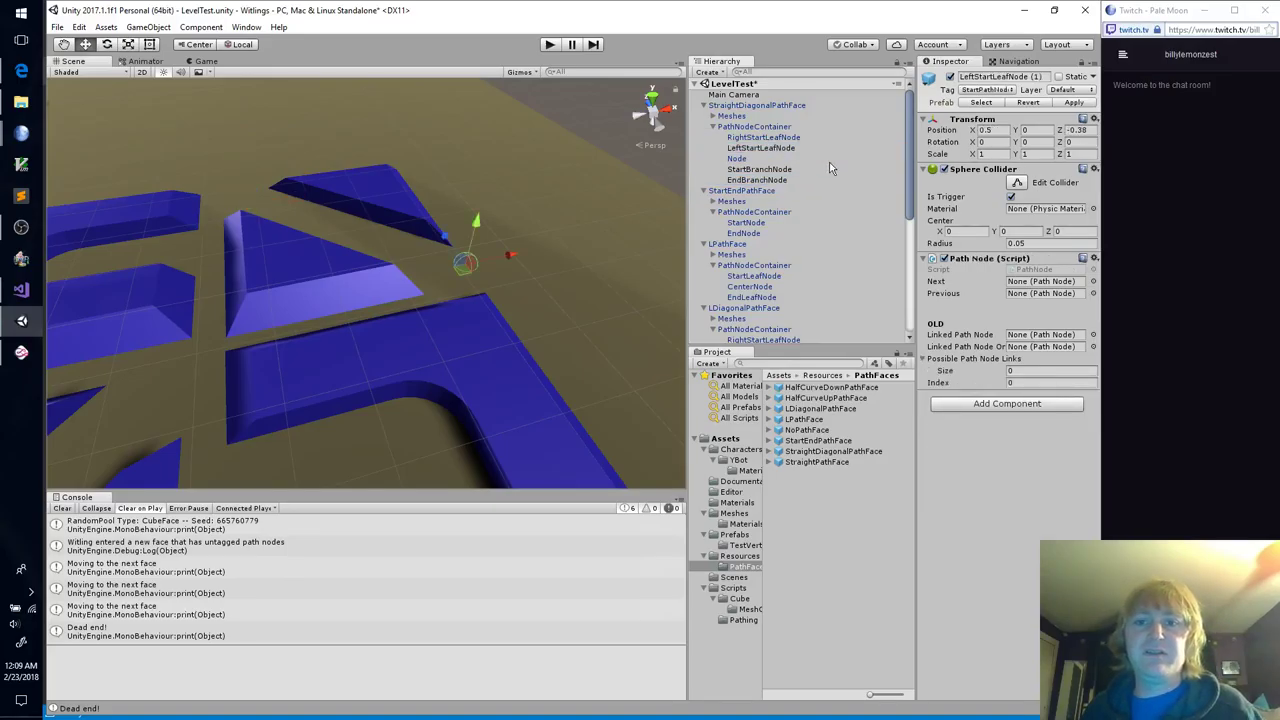
pyautogui.press('F2')
pyautogui.press('End')
pyautogui.press('Home')
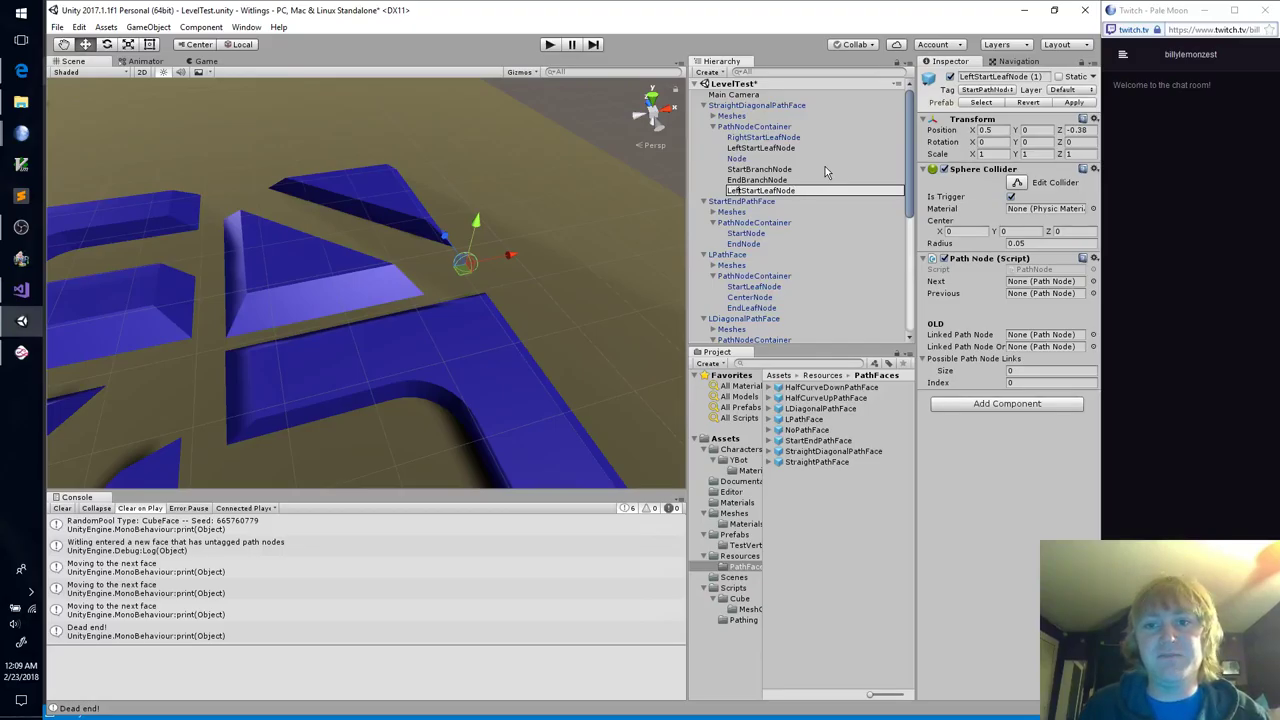
pyautogui.press('Right')
pyautogui.press('Right')
pyautogui.press('Right')
pyautogui.press('Right')
pyautogui.hotkey('shift', 'Right')
pyautogui.hotkey('shift', 'Right')
pyautogui.hotkey('shift', 'Right')
pyautogui.hotkey('shift', 'Right')
pyautogui.hotkey('shift', 'Right')
pyautogui.write('End')
pyautogui.press('Return')
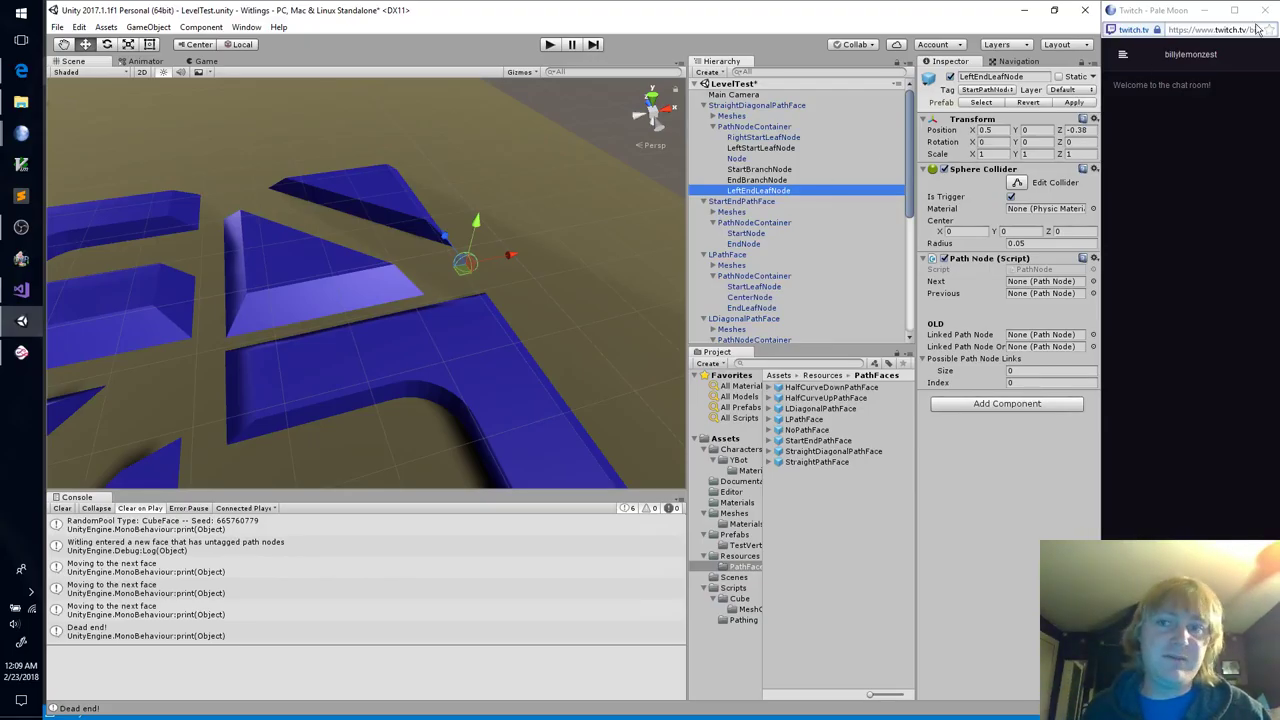
# Step: Position LeftEndLeafNode at X -0.5, Z 0.38 and tag it EndPathNode
pyautogui.click(1005, 129)
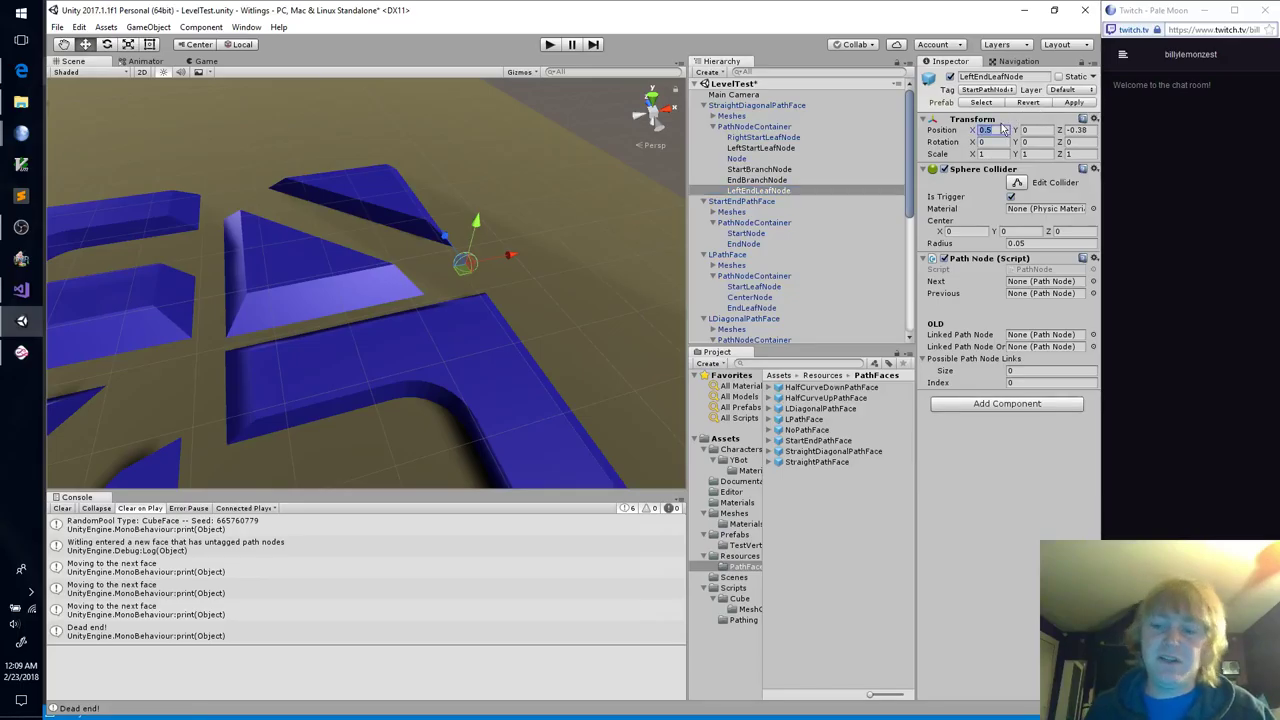
pyautogui.write('-.5')
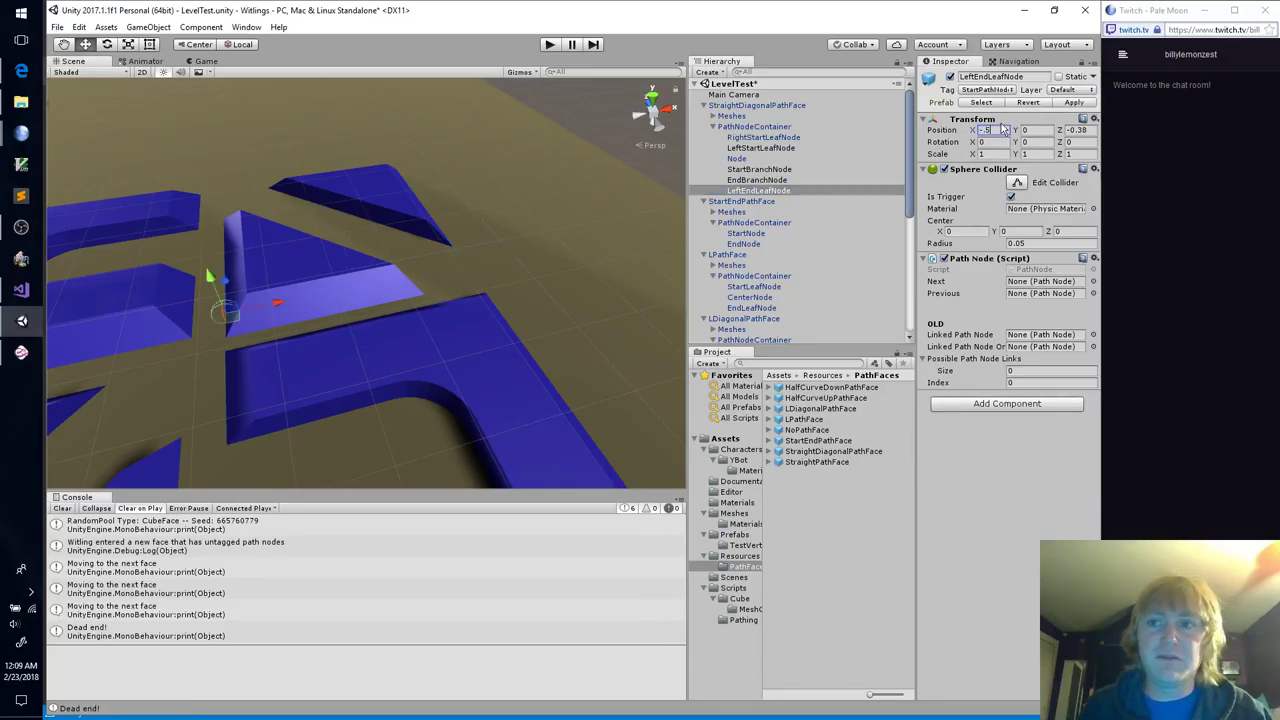
pyautogui.press('Tab')
pyautogui.press('Tab')
pyautogui.write('.38')
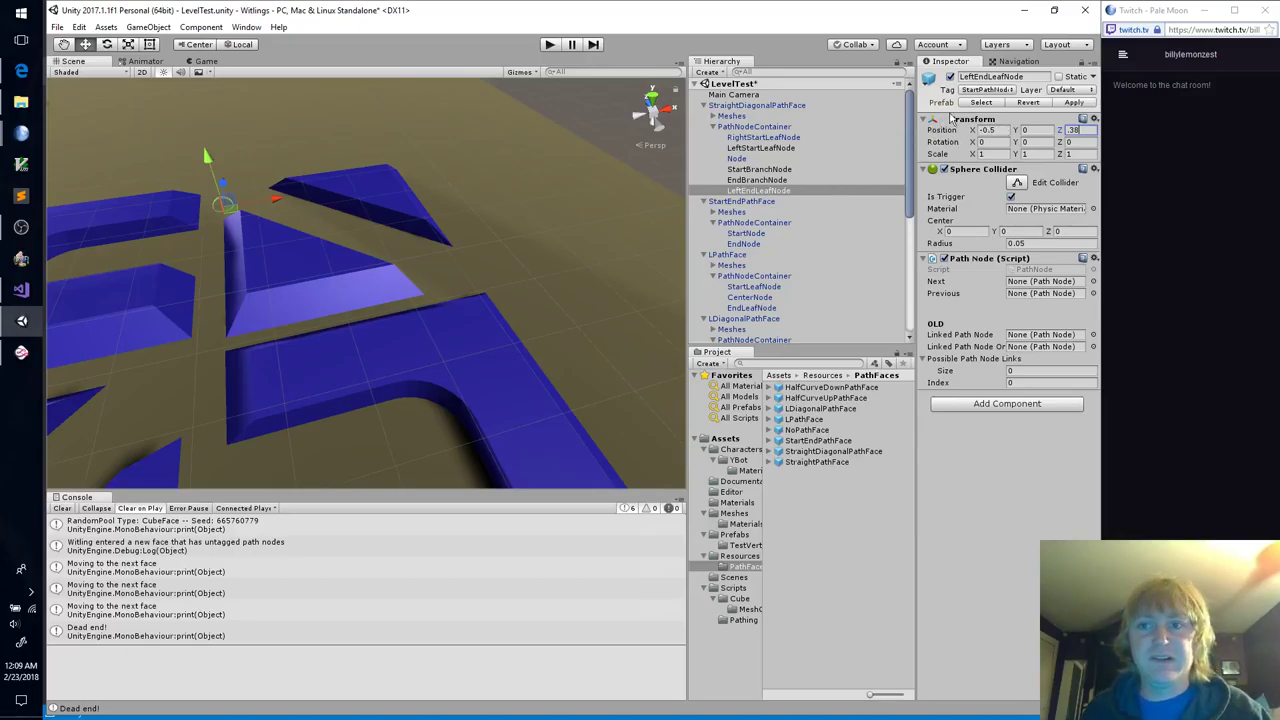
pyautogui.click(985, 89)
pyautogui.click(990, 206)
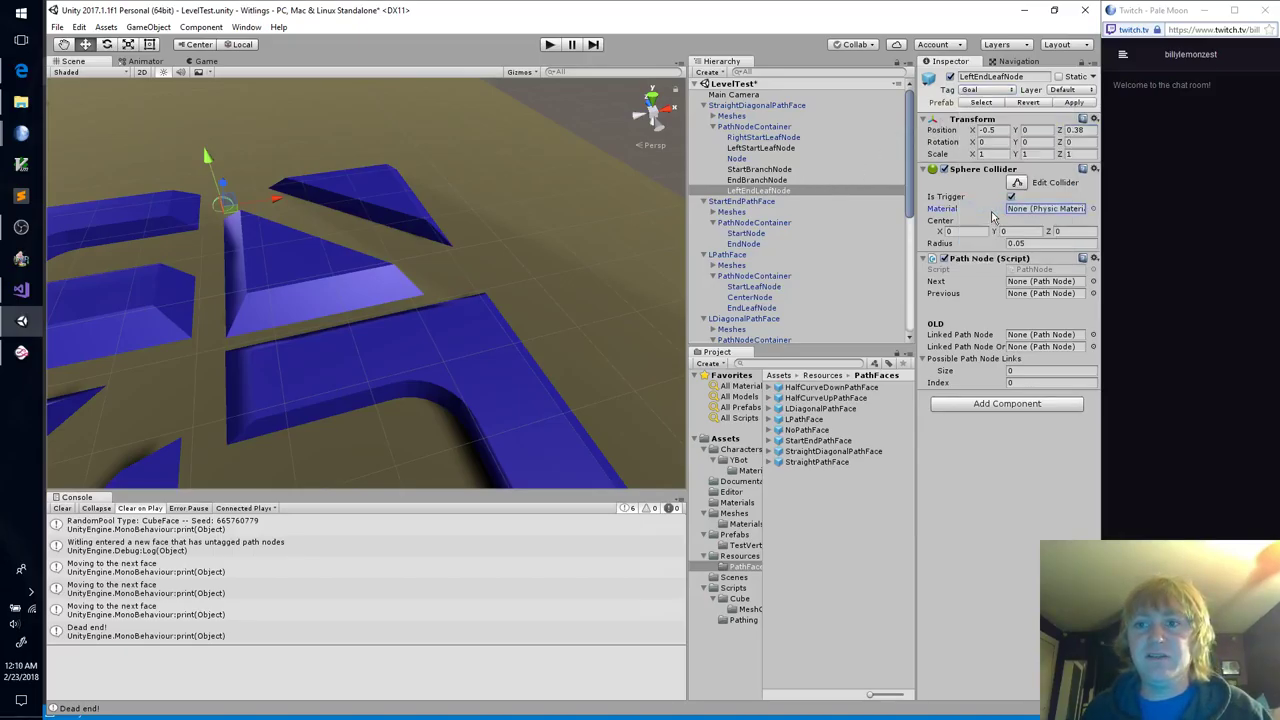
pyautogui.click(988, 90)
pyautogui.click(988, 220)
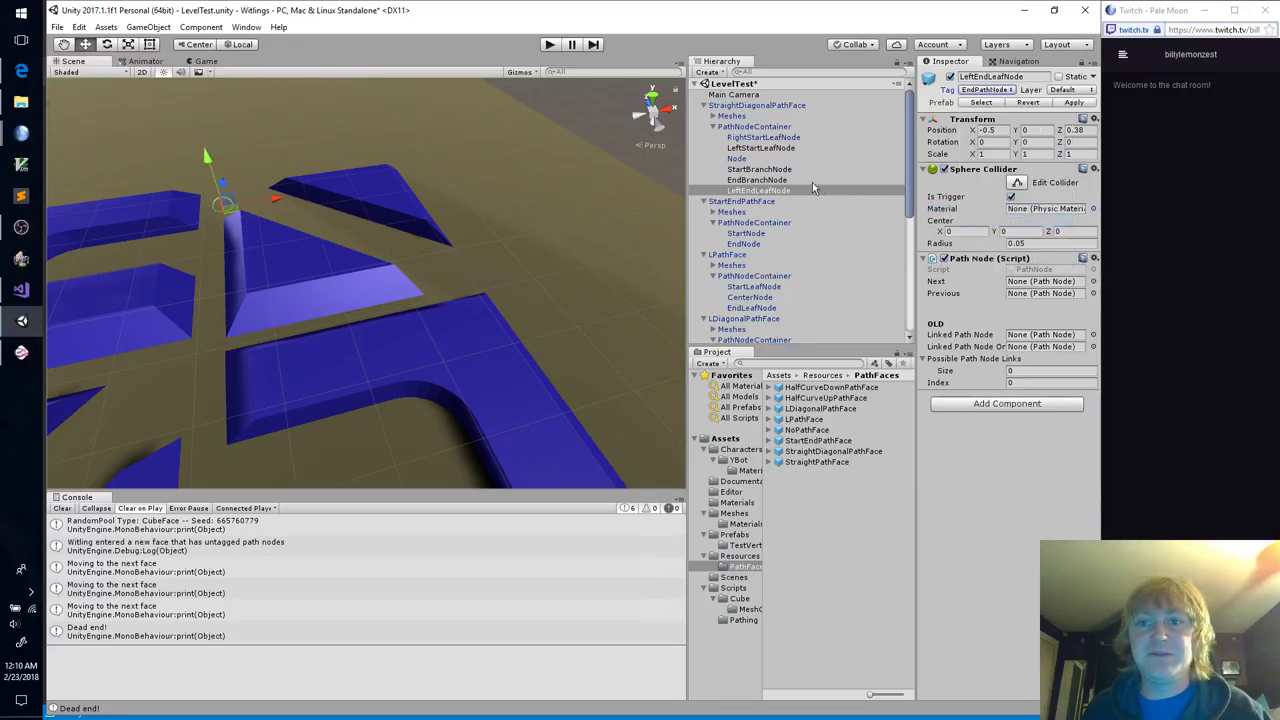
# Step: Duplicate LeftEndLeafNode and rename the copy RightEndLeafNode
pyautogui.click(812, 188)
pyautogui.hotkey('ctrl', 'd')
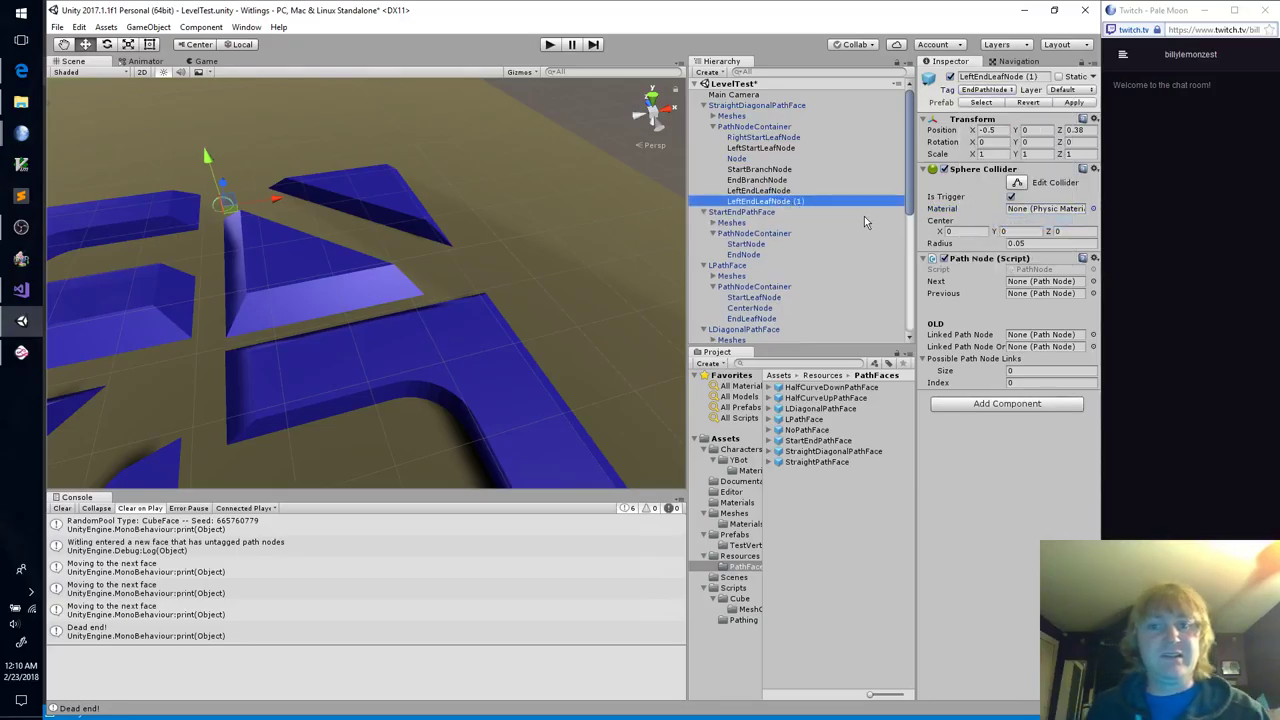
pyautogui.press('F2')
pyautogui.press('End')
pyautogui.press('BackSpace')
pyautogui.press('BackSpace')
pyautogui.press('BackSpace')
pyautogui.press('BackSpace')
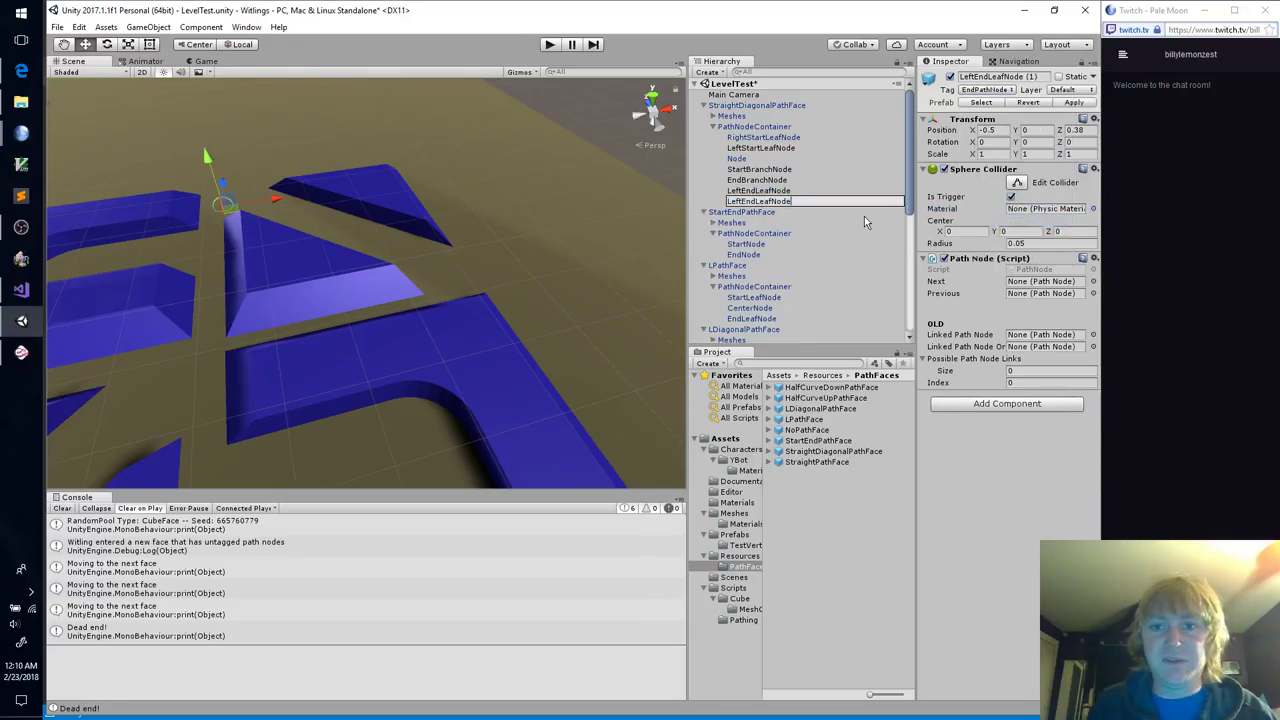
pyautogui.press('Home')
pyautogui.hotkey('shift', 'Right')
pyautogui.hotkey('shift', 'Right')
pyautogui.hotkey('shift', 'Right')
pyautogui.hotkey('shift', 'Right')
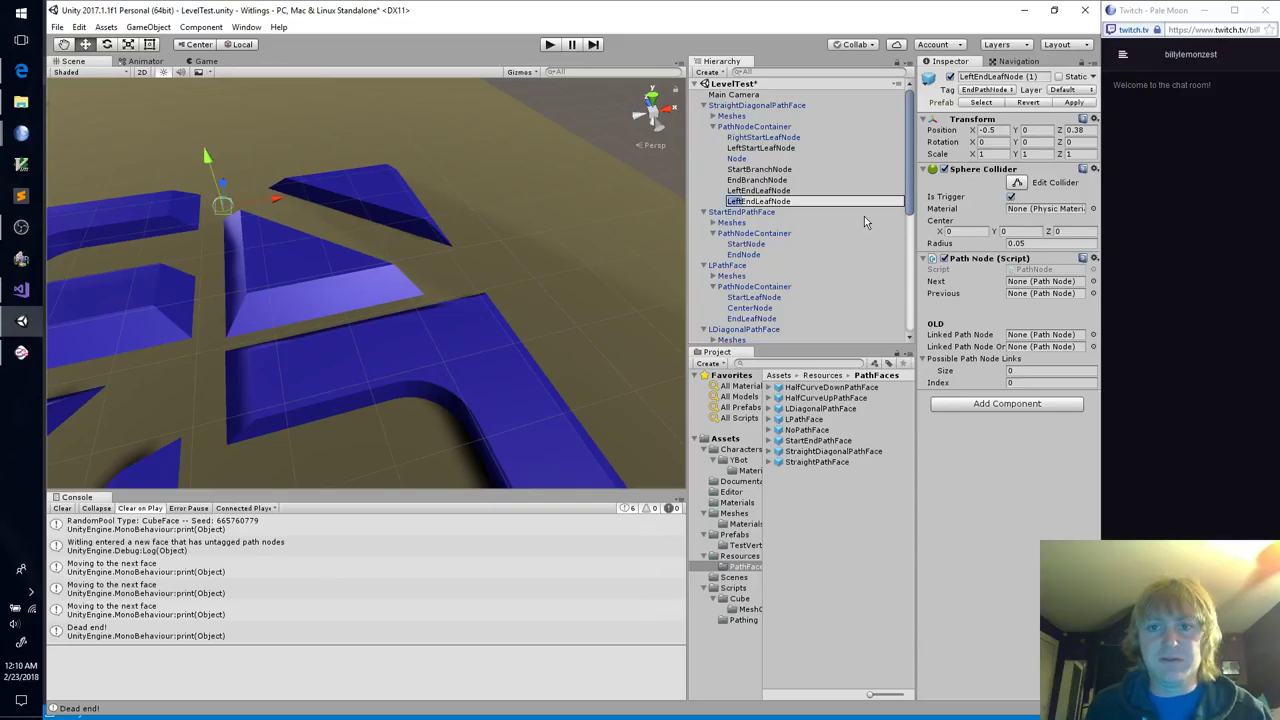
pyautogui.write('Right')
pyautogui.press('Return')
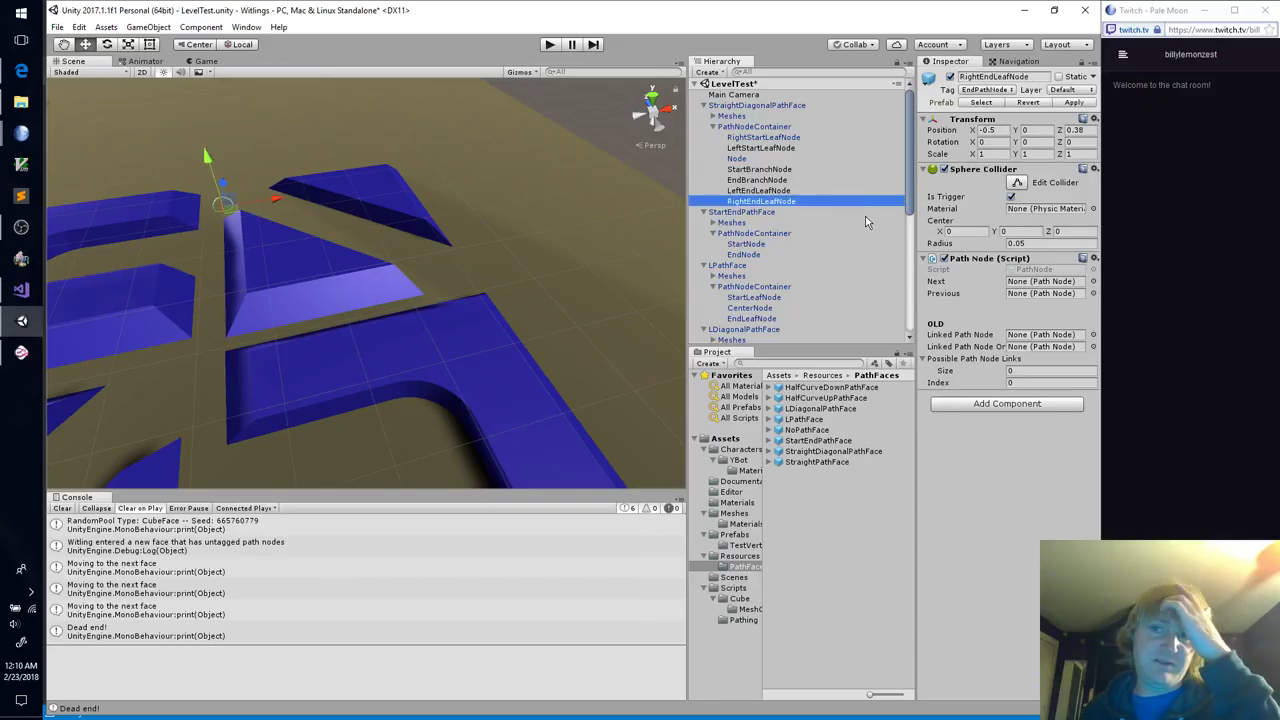
# Step: Move RightEndLeafNode to X -0.38, Z 0.5
pyautogui.click(1001, 131)
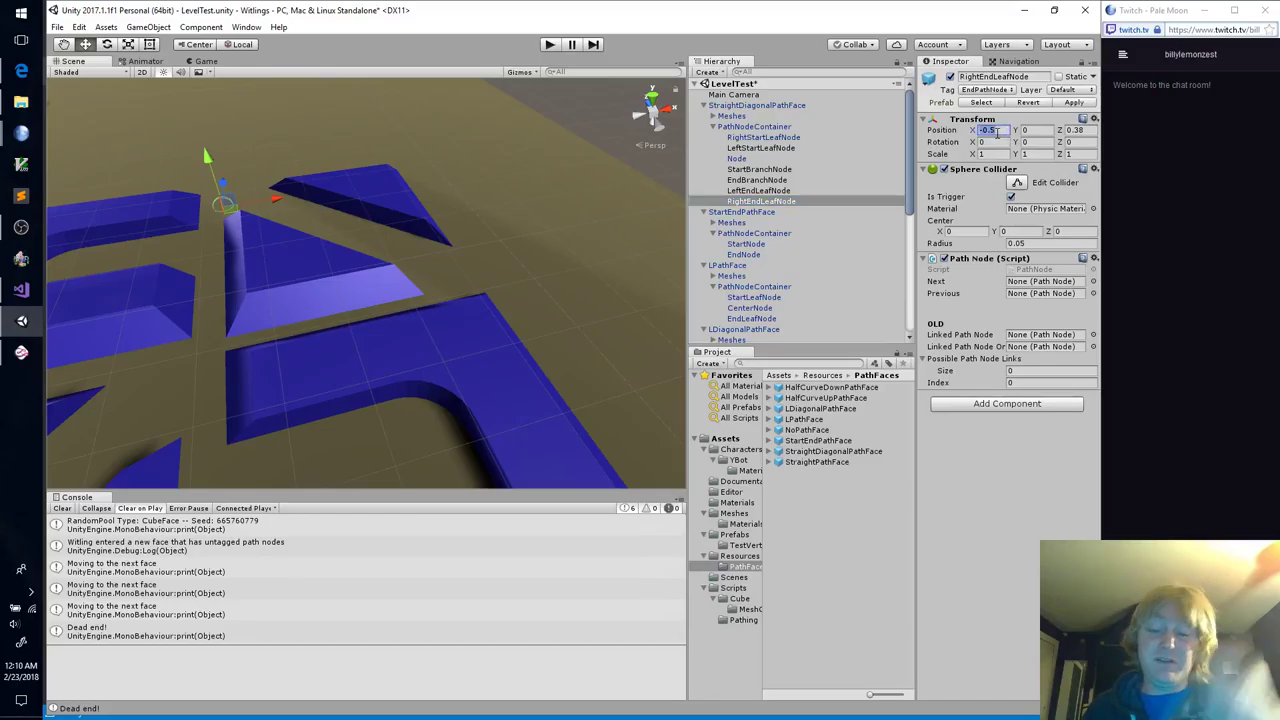
pyautogui.write('-.38')
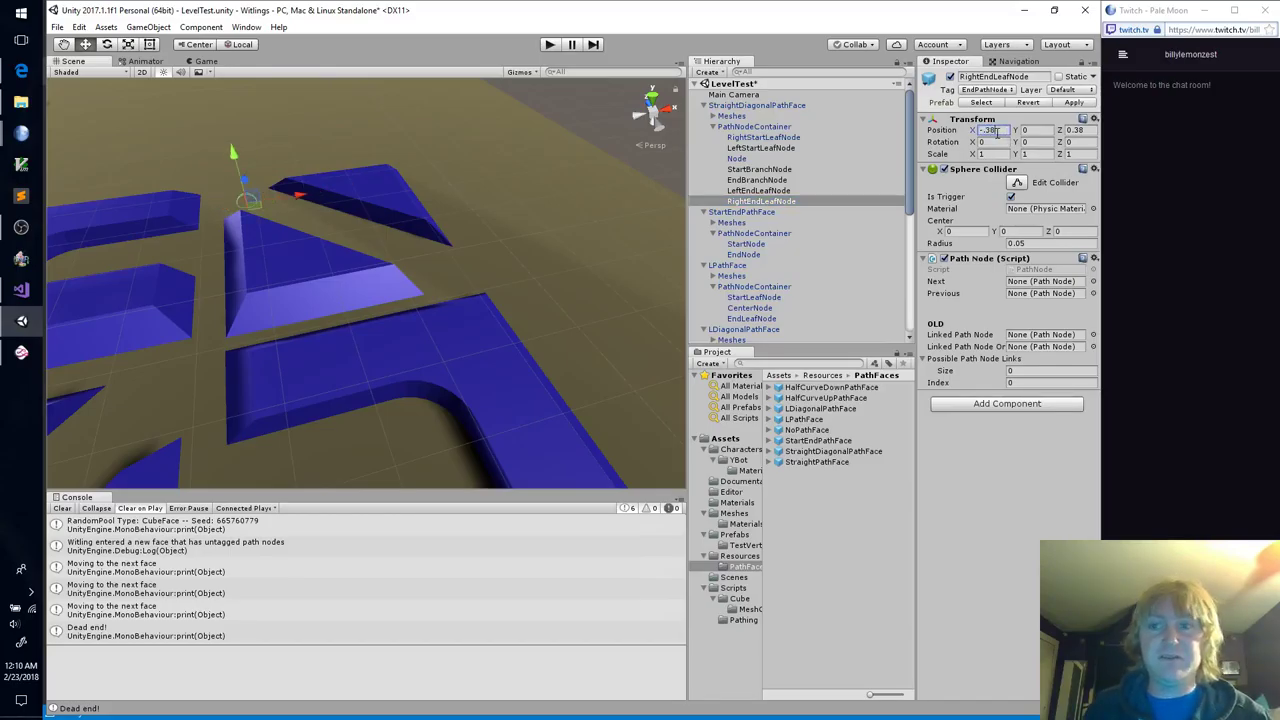
pyautogui.press('Tab')
pyautogui.press('Tab')
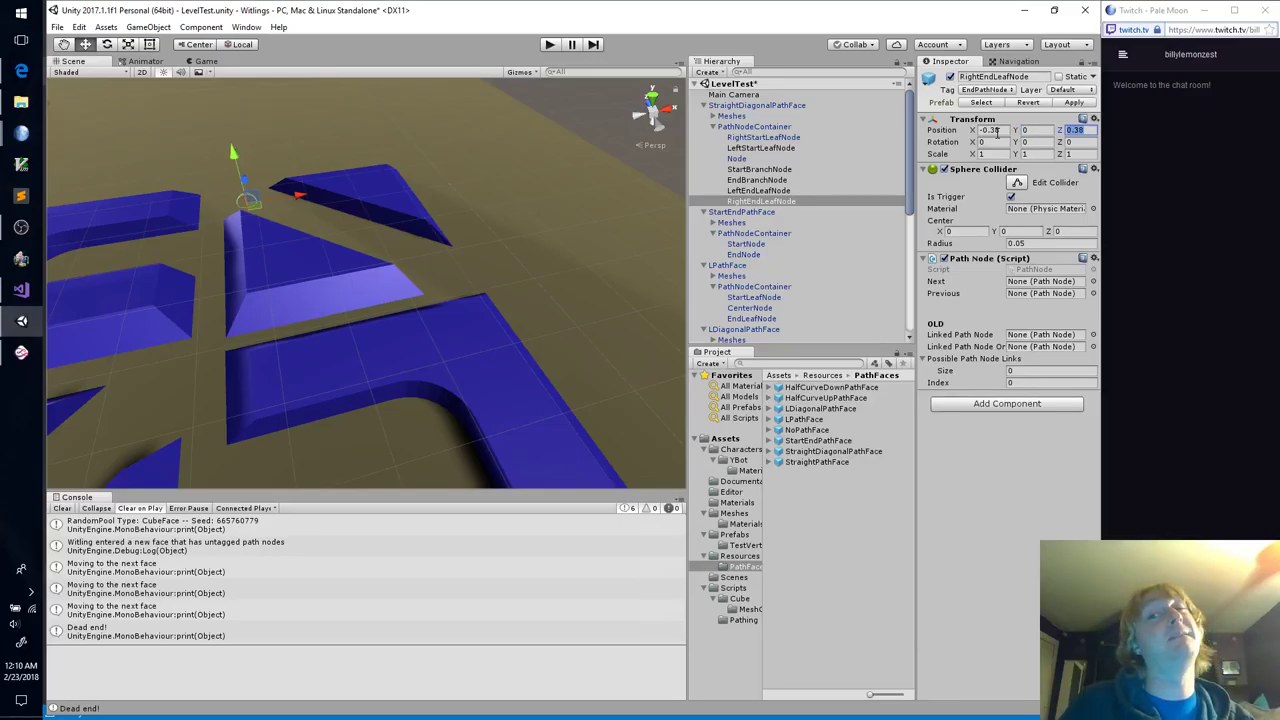
pyautogui.write('.5')
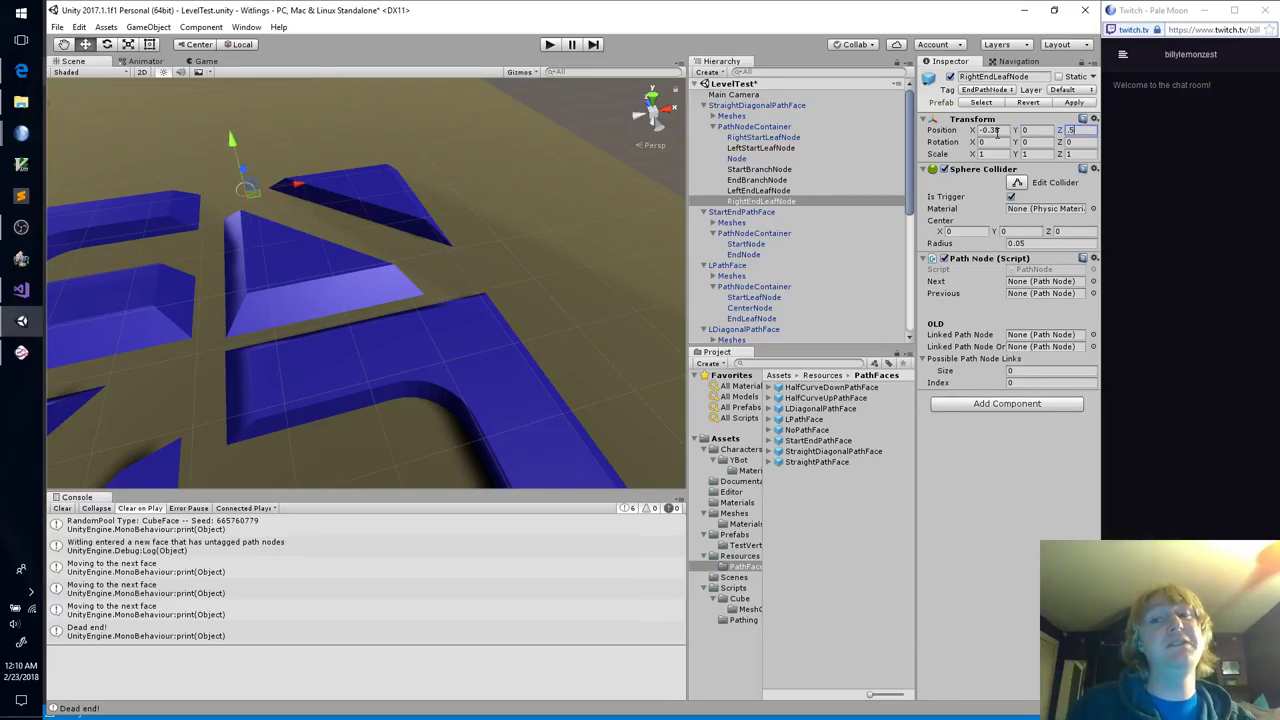
pyautogui.press('Return')
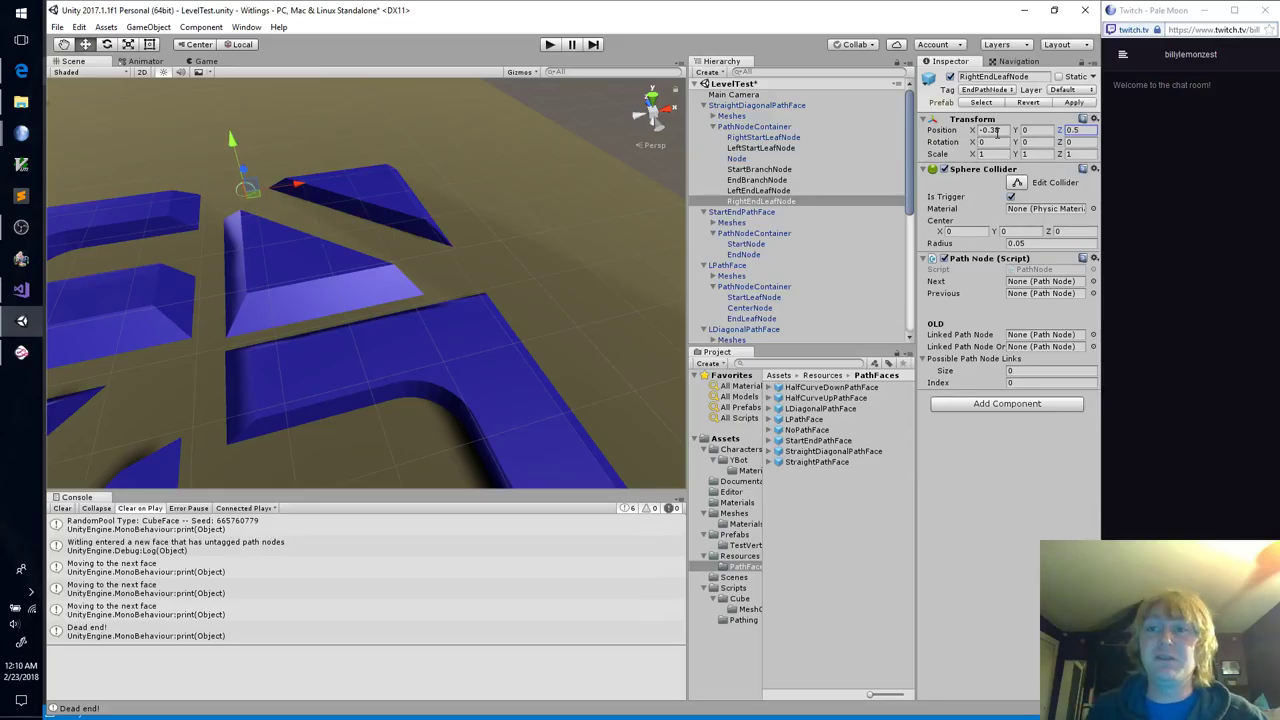
# Step: Delete the leftover Node object from the diagonal face's PathNodeContainer
pyautogui.click(782, 127)
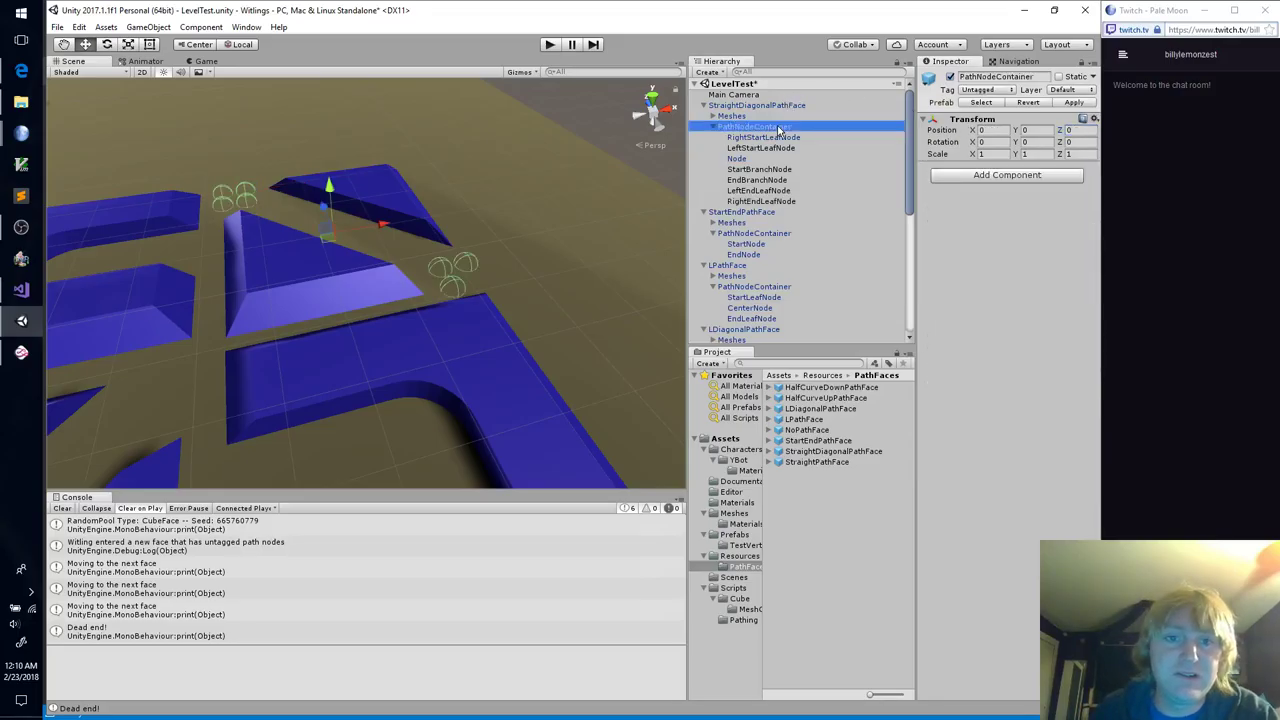
pyautogui.moveTo(570, 234); pyautogui.dragTo(520, 200, button='right')
pyautogui.click(775, 159)
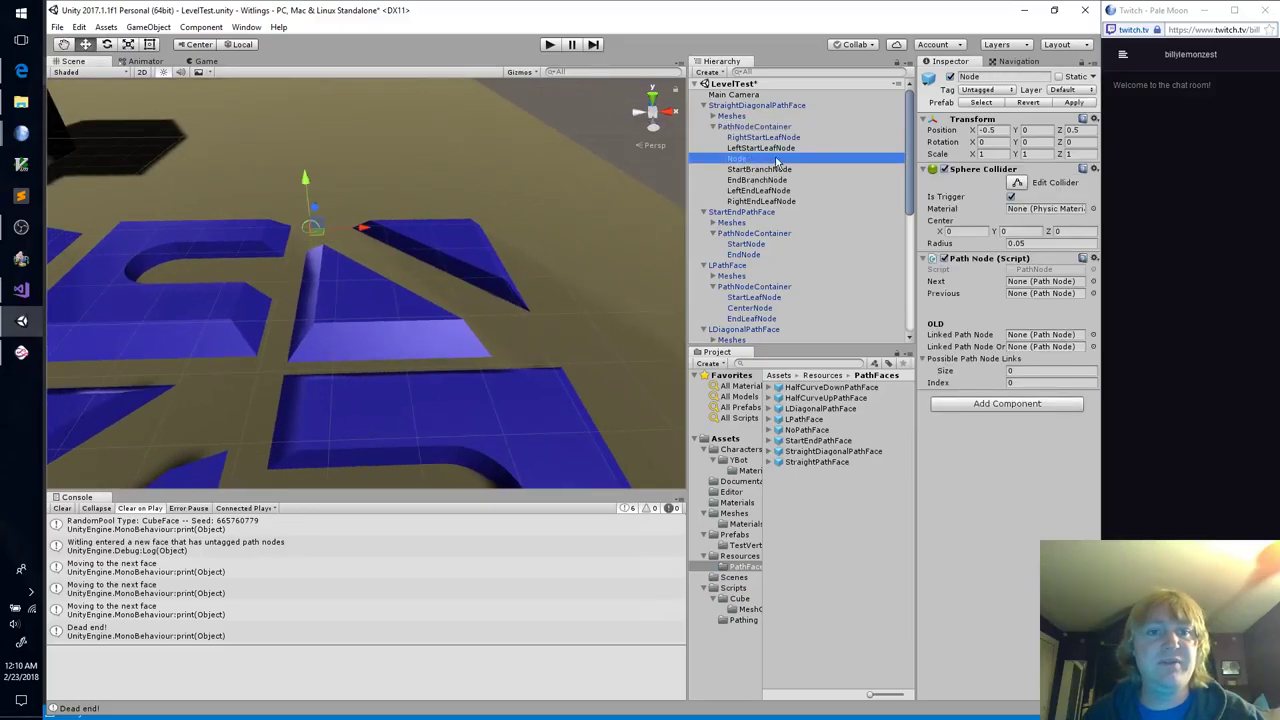
pyautogui.press('Delete')
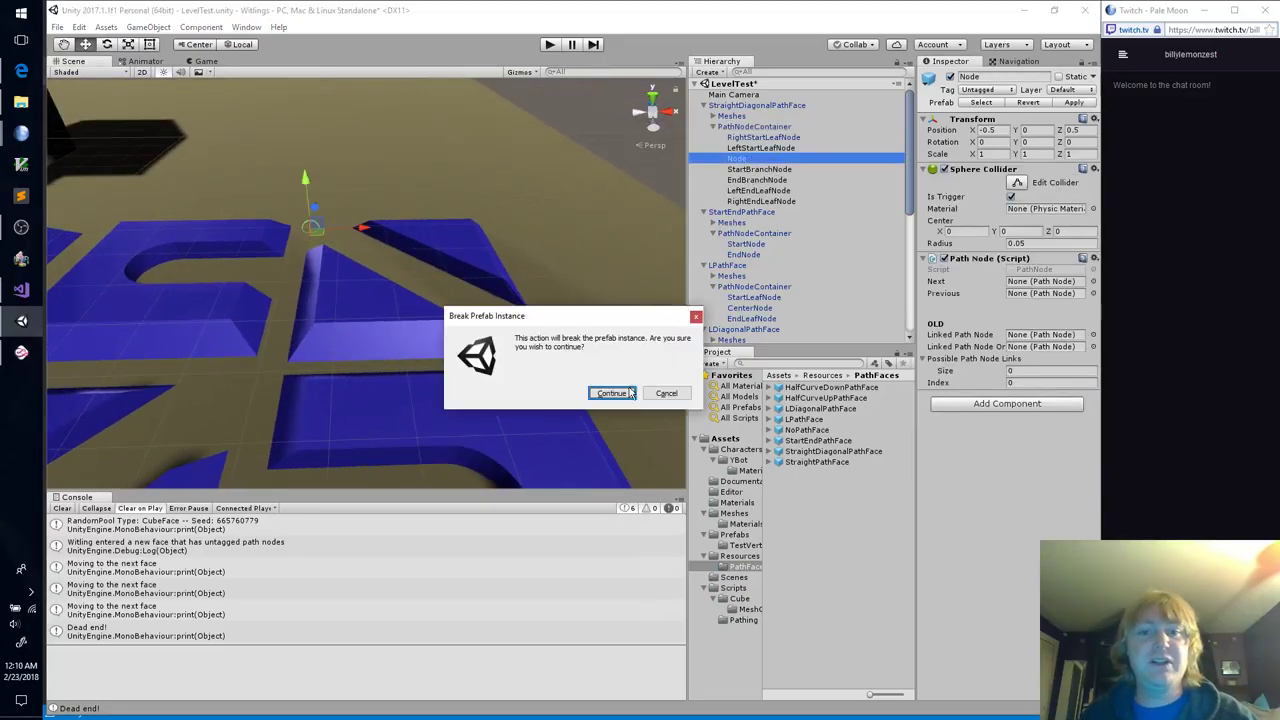
# Step: Break StraightDiagonalPathFace from its prefab and view its node gizmos up close
pyautogui.click(614, 396)
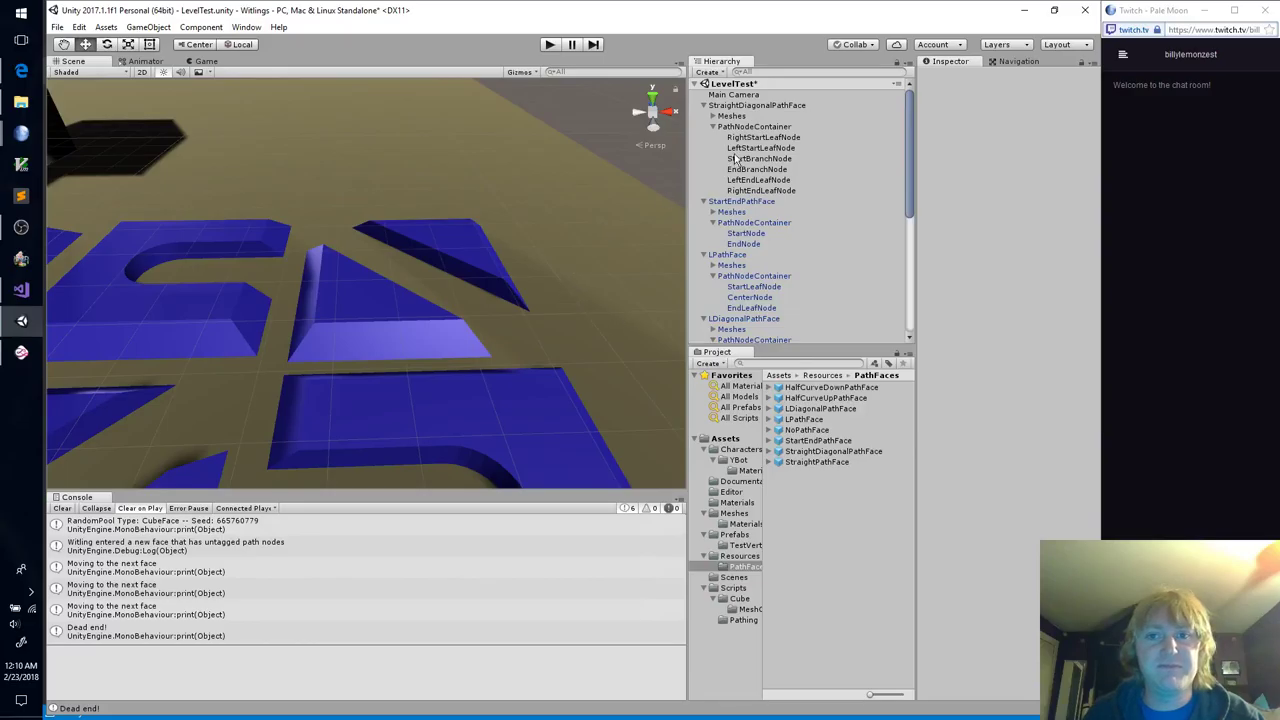
pyautogui.click(748, 127)
pyautogui.moveTo(600, 277); pyautogui.dragTo(600, 350, button='right')
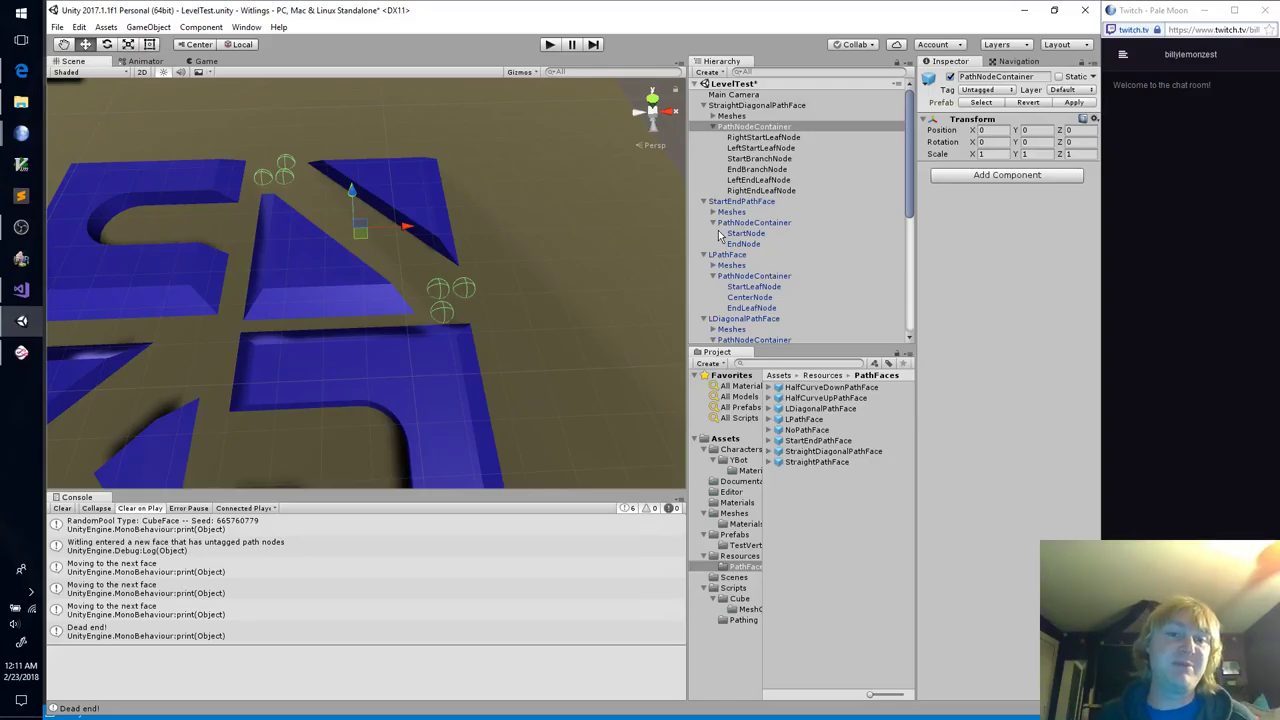
pyautogui.click(294, 274)
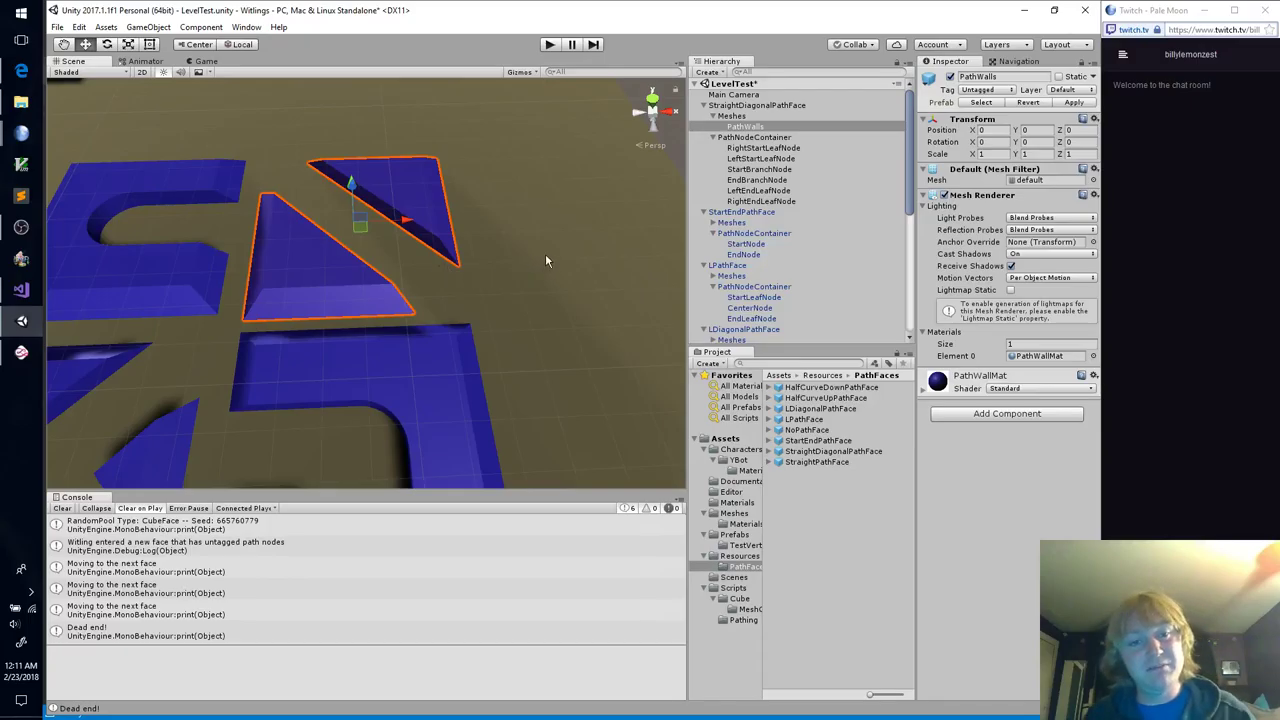
pyautogui.keyDown('alt'); pyautogui.moveTo(545, 260); pyautogui.dragTo(434, 246); pyautogui.keyUp('alt')
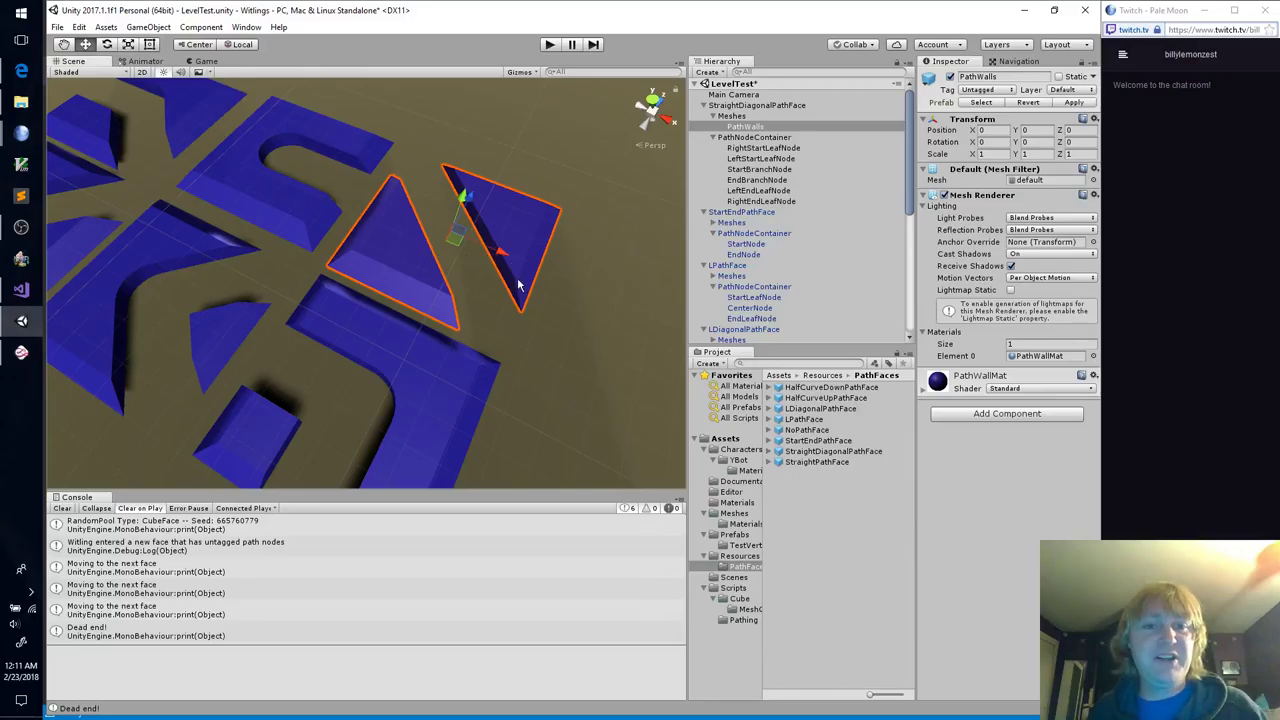
pyautogui.keyDown('alt'); pyautogui.moveTo(435, 250); pyautogui.dragTo(572, 351); pyautogui.keyUp('alt')
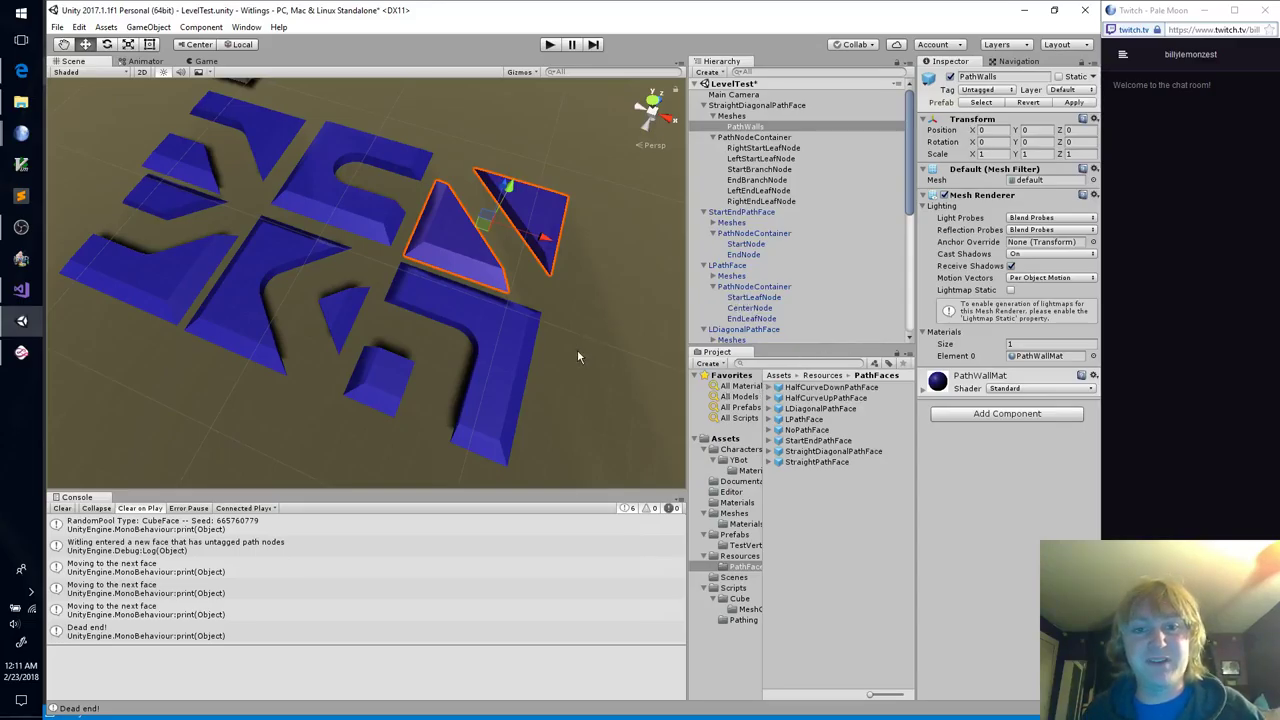
pyautogui.keyDown('alt'); pyautogui.moveTo(577, 349); pyautogui.dragTo(600, 321); pyautogui.keyUp('alt')
pyautogui.click(753, 139)
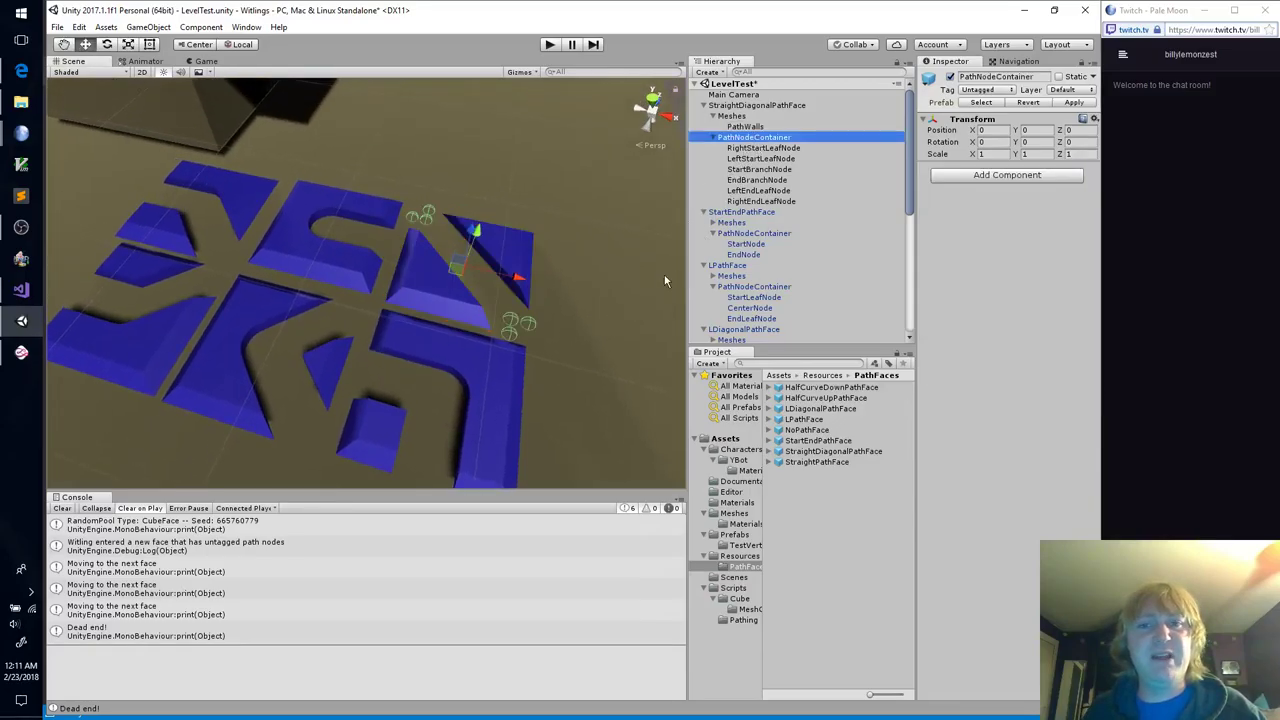
# Step: Link both start leaves to StartBranchNode, and StartBranchNode's Next to EndBranchNode
pyautogui.click(766, 149)
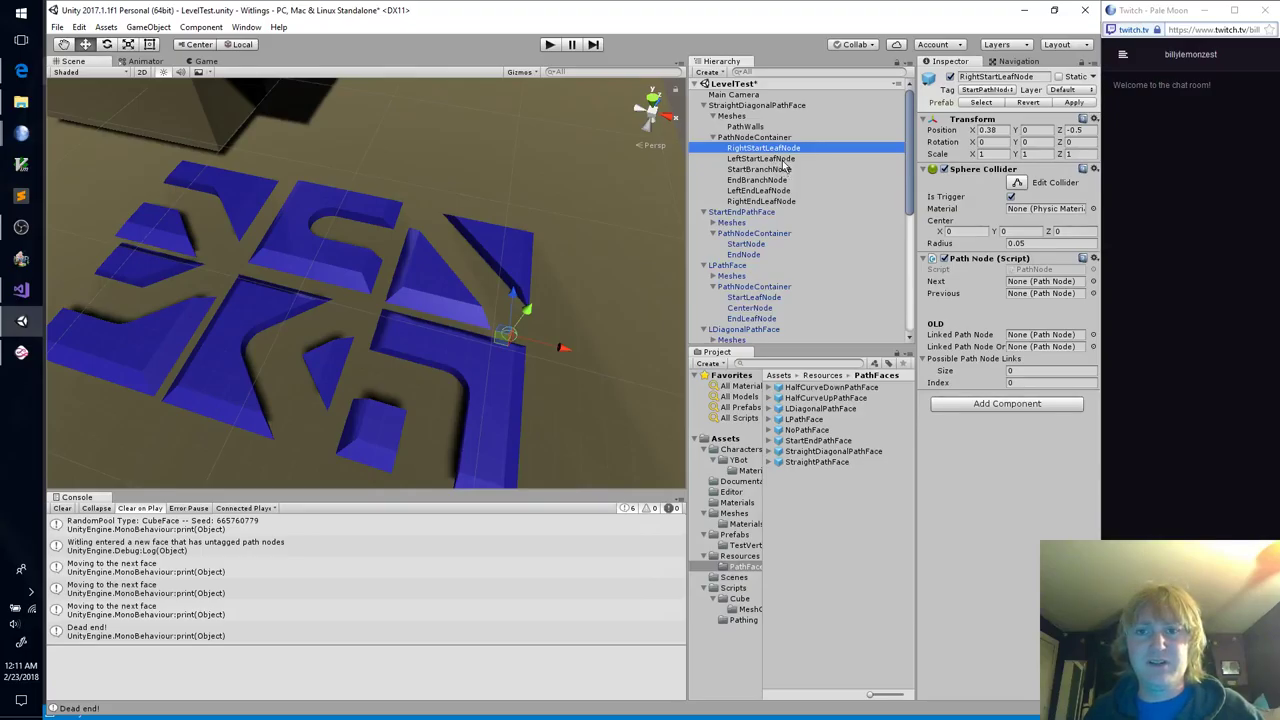
pyautogui.moveTo(779, 172); pyautogui.dragTo(1040, 282)
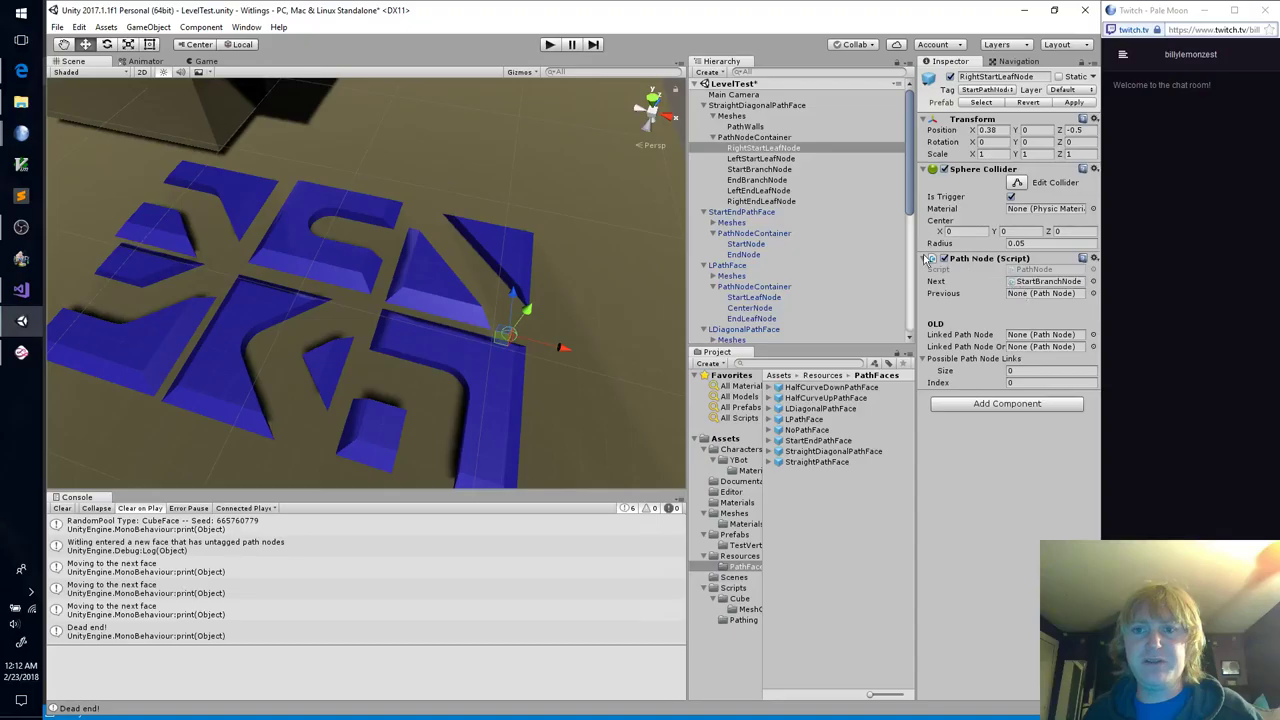
pyautogui.click(760, 158)
pyautogui.moveTo(778, 174); pyautogui.dragTo(1038, 288)
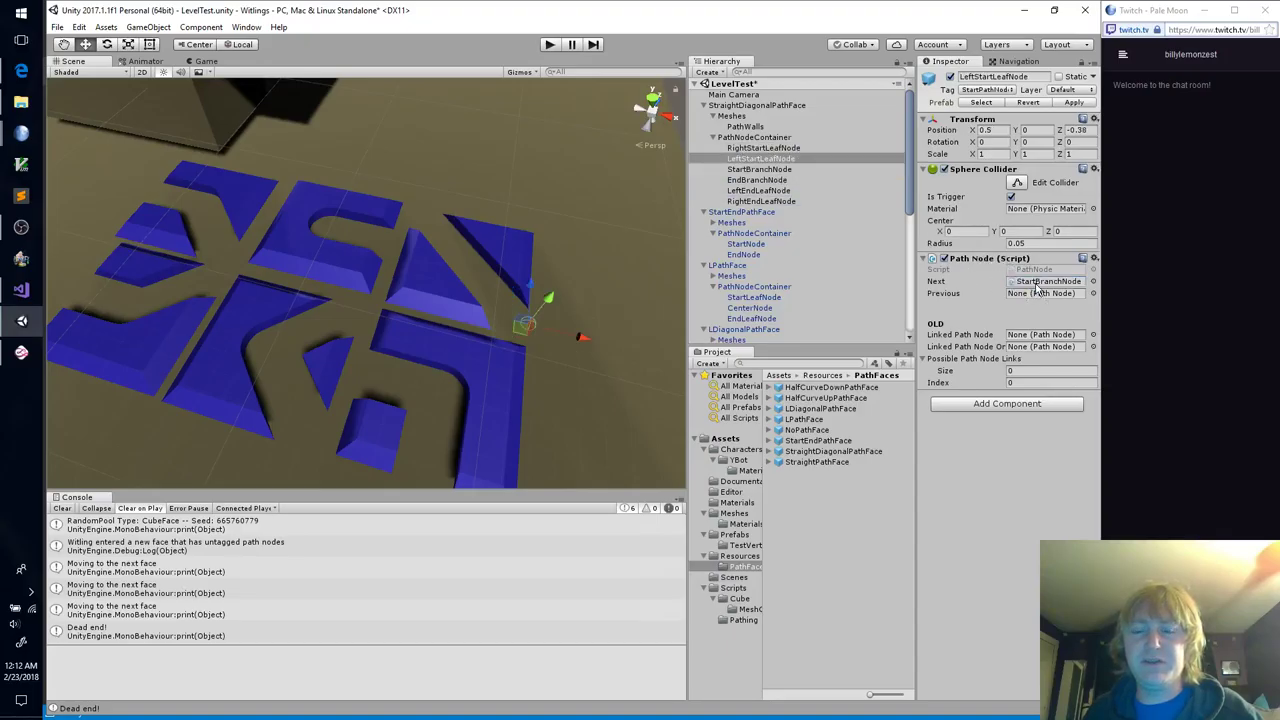
pyautogui.click(783, 177)
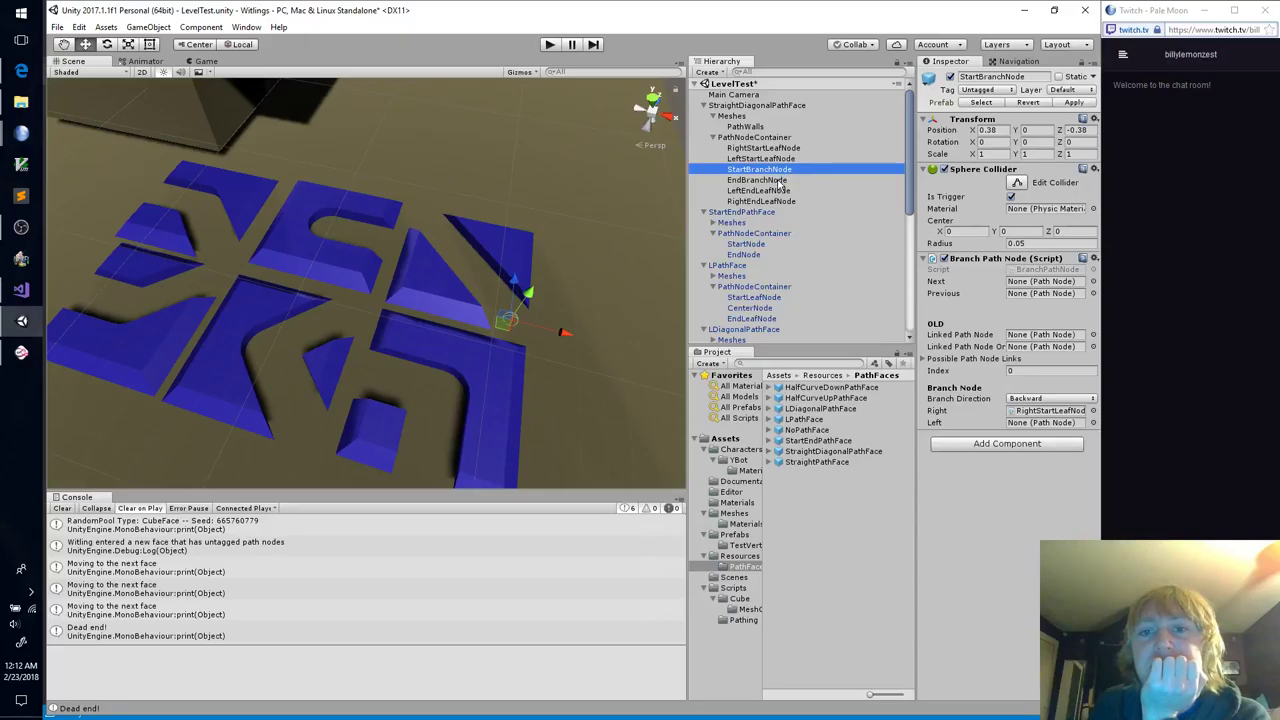
pyautogui.moveTo(779, 182); pyautogui.dragTo(1018, 288)
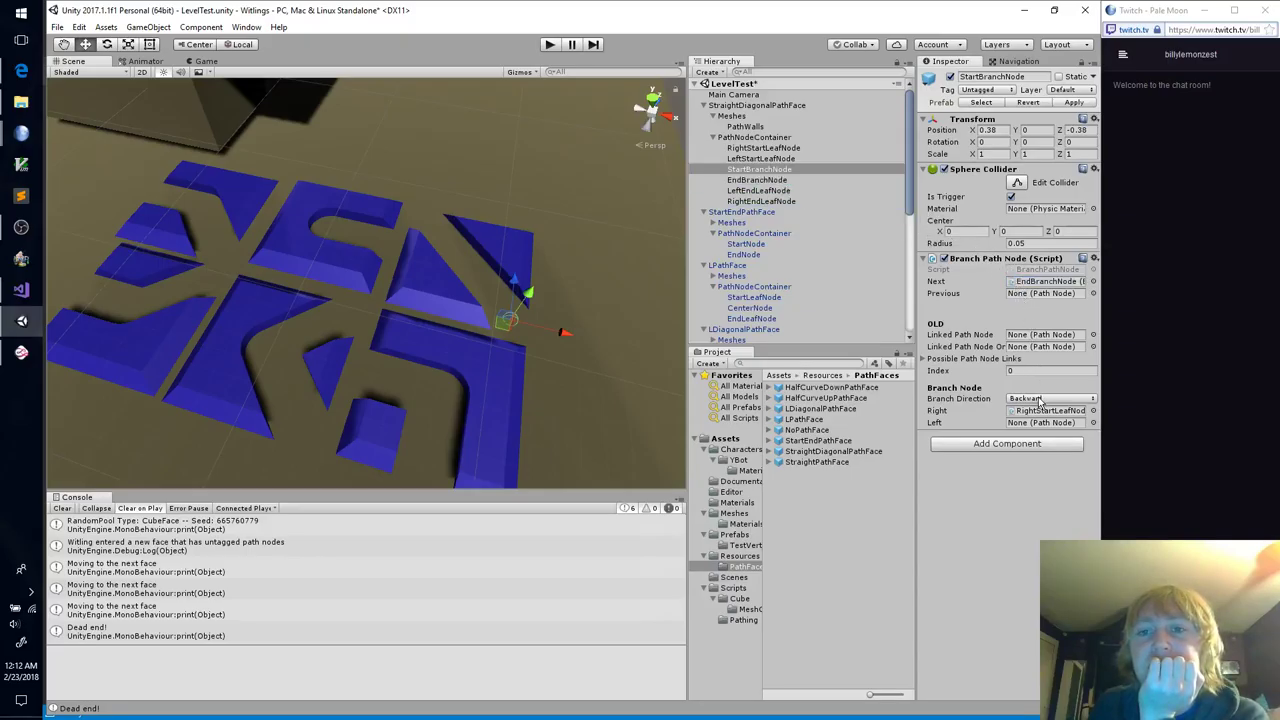
pyautogui.moveTo(775, 160); pyautogui.dragTo(1028, 423)
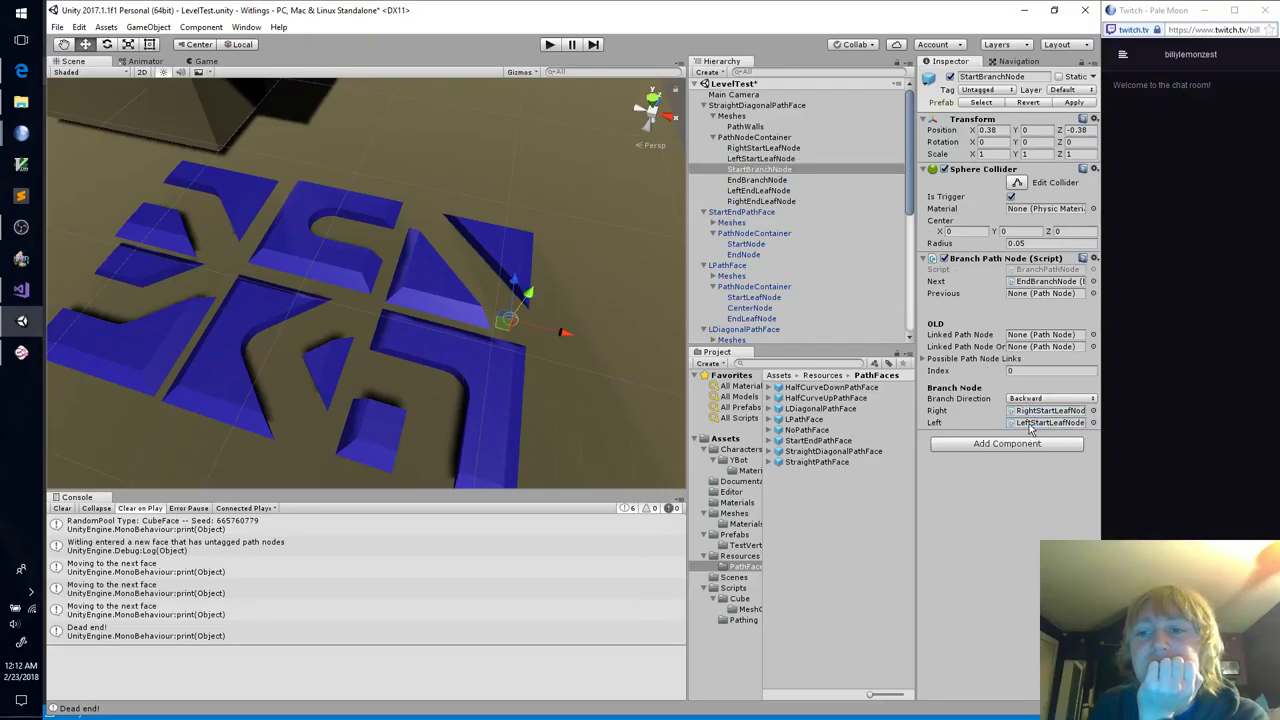
# Step: Make EndBranchNode branch Forward: Previous StartBranchNode, Right RightEndLeafNode, Left LeftEndLeafNode
pyautogui.click(777, 181)
pyautogui.moveTo(777, 183); pyautogui.dragTo(1045, 295)
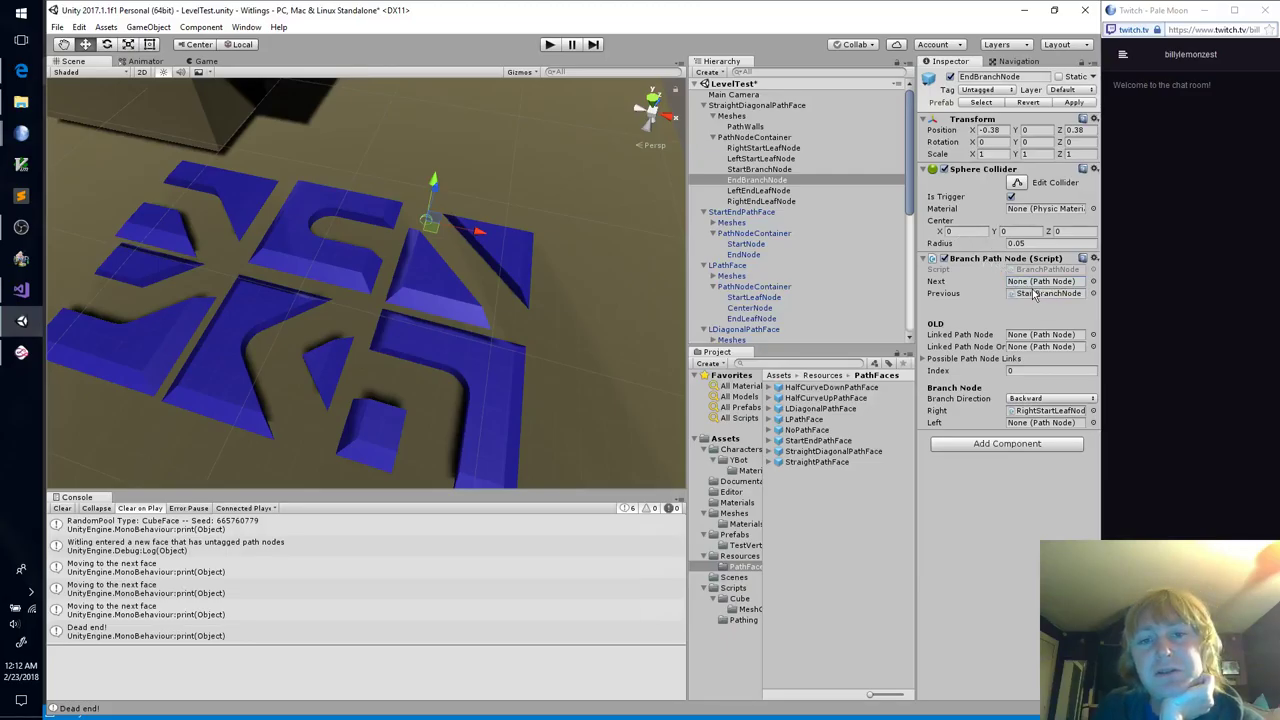
pyautogui.click(776, 171)
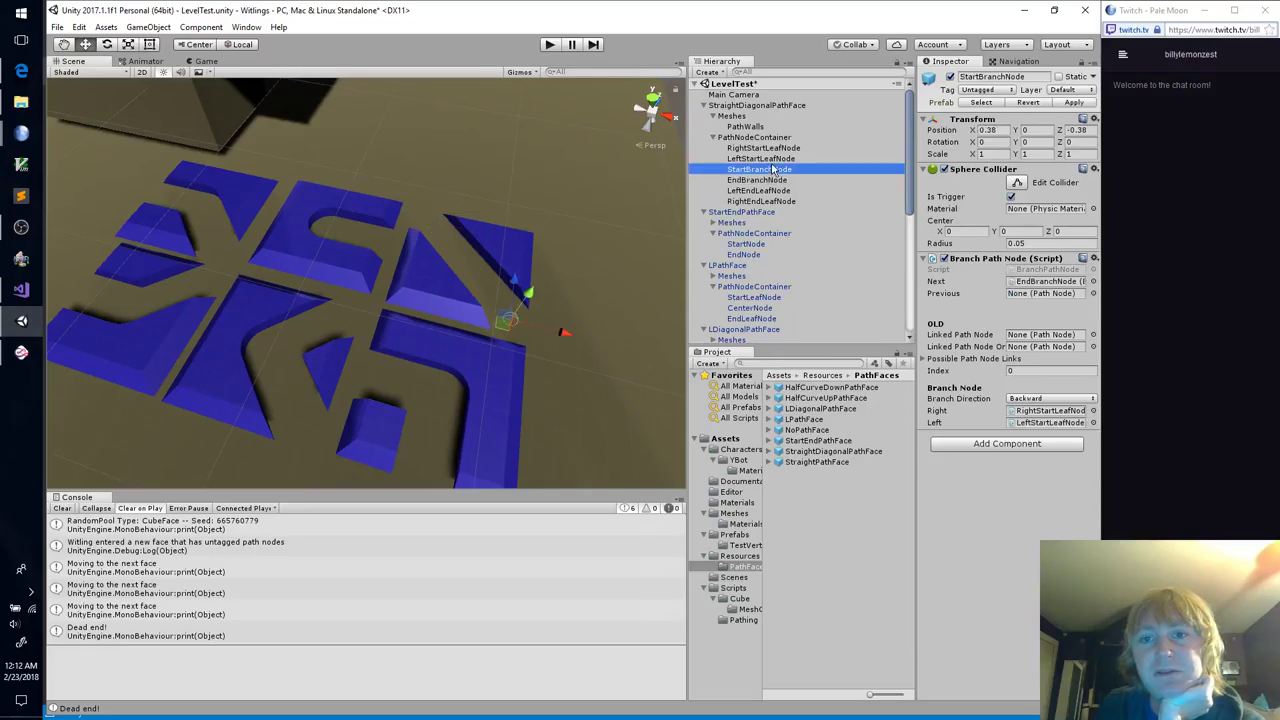
pyautogui.click(774, 159)
pyautogui.click(767, 182)
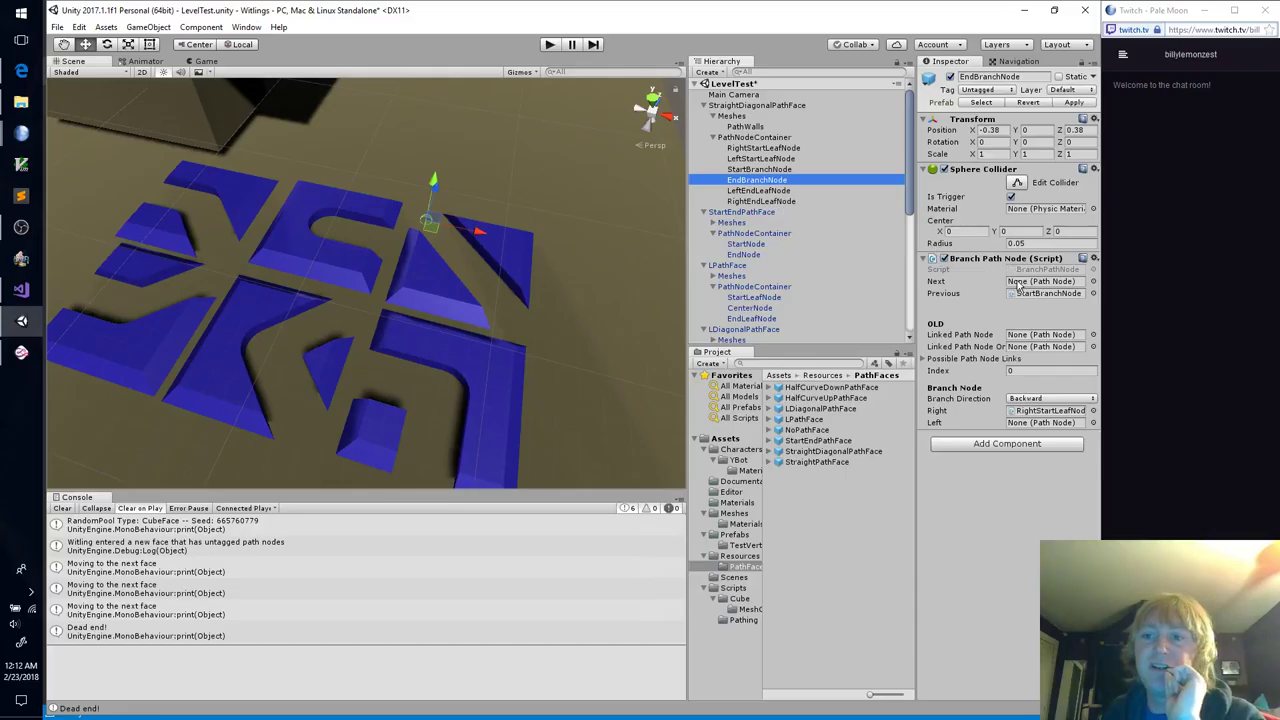
pyautogui.click(1038, 399)
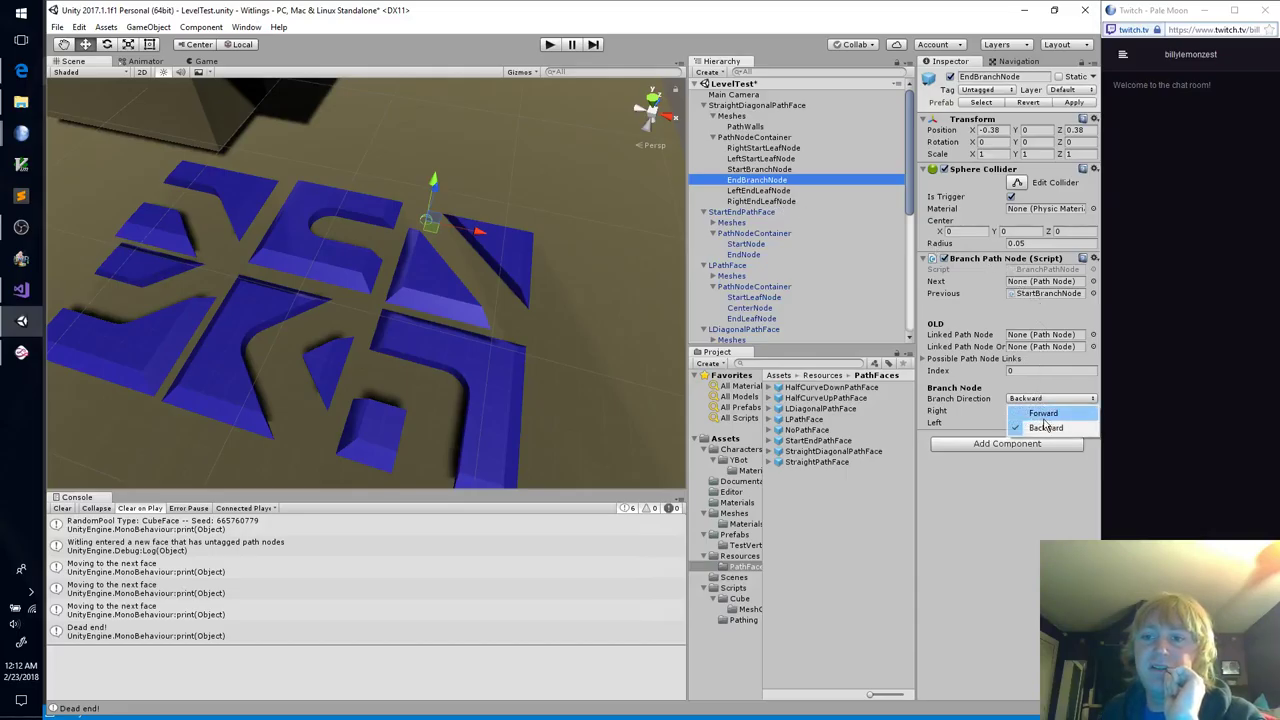
pyautogui.click(1042, 410)
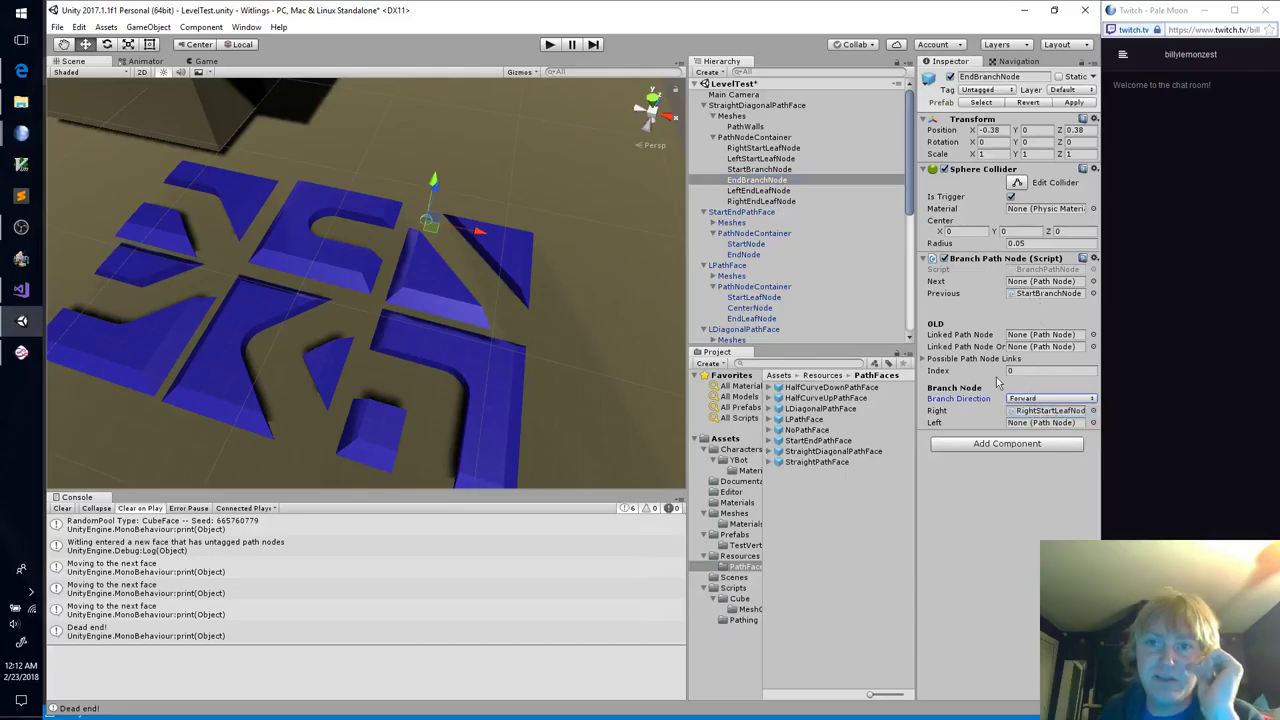
pyautogui.moveTo(790, 181); pyautogui.dragTo(1026, 418)
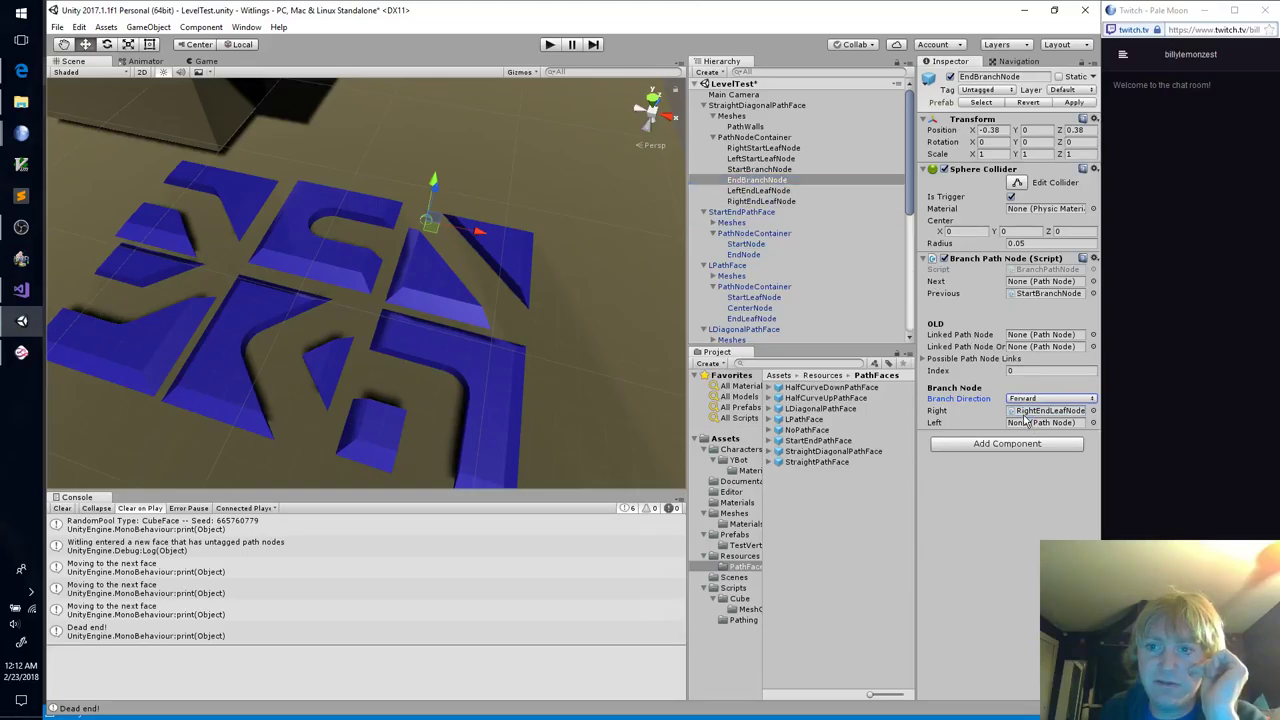
pyautogui.click(762, 202)
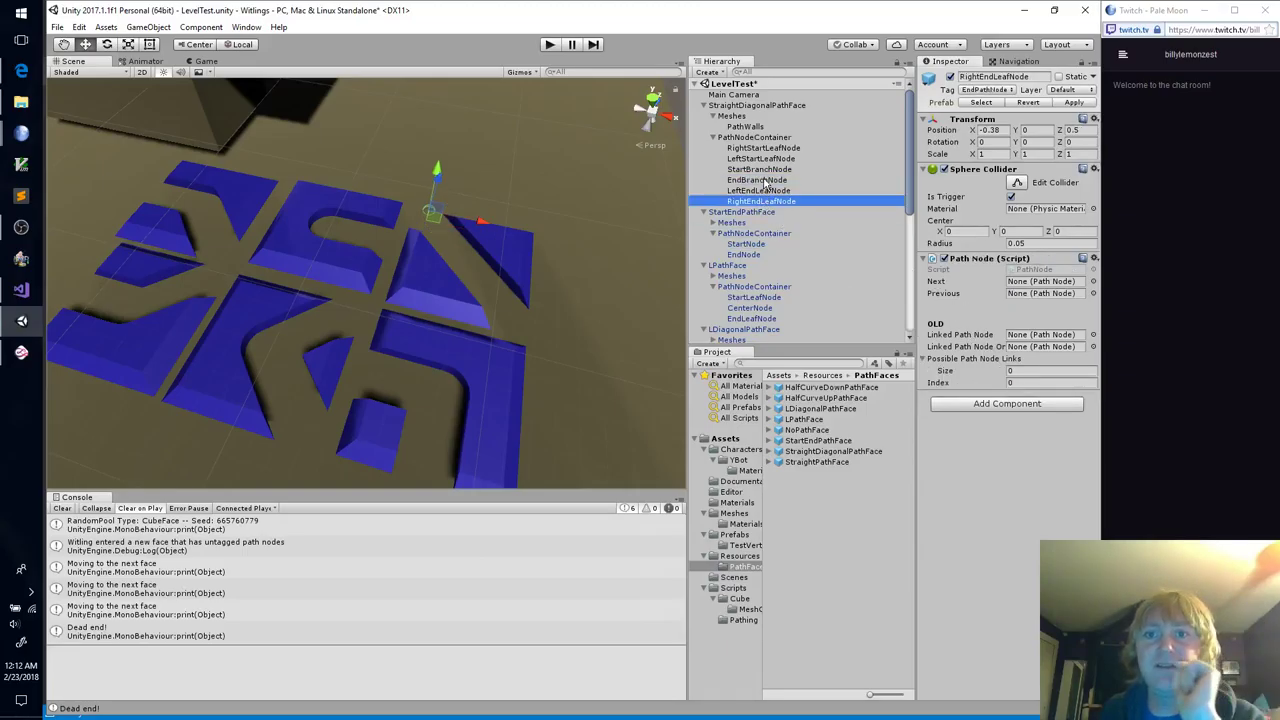
pyautogui.click(757, 180)
pyautogui.moveTo(762, 191); pyautogui.dragTo(1048, 423)
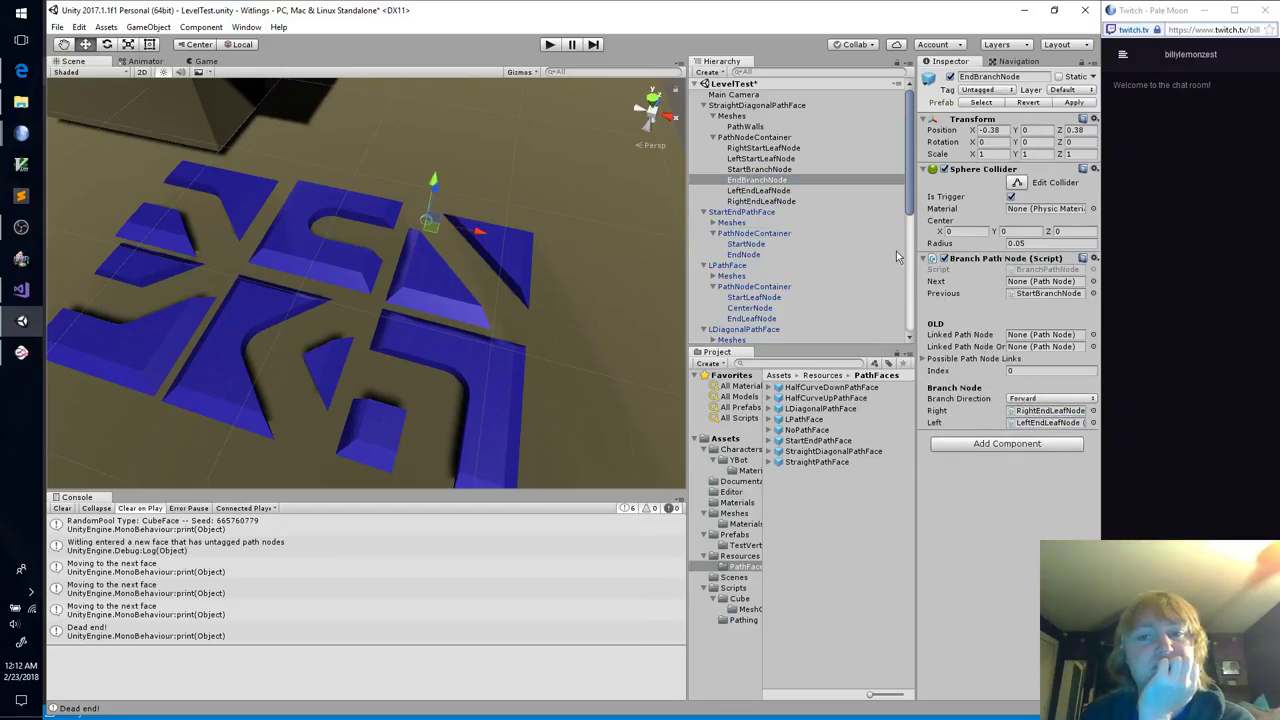
pyautogui.click(812, 191)
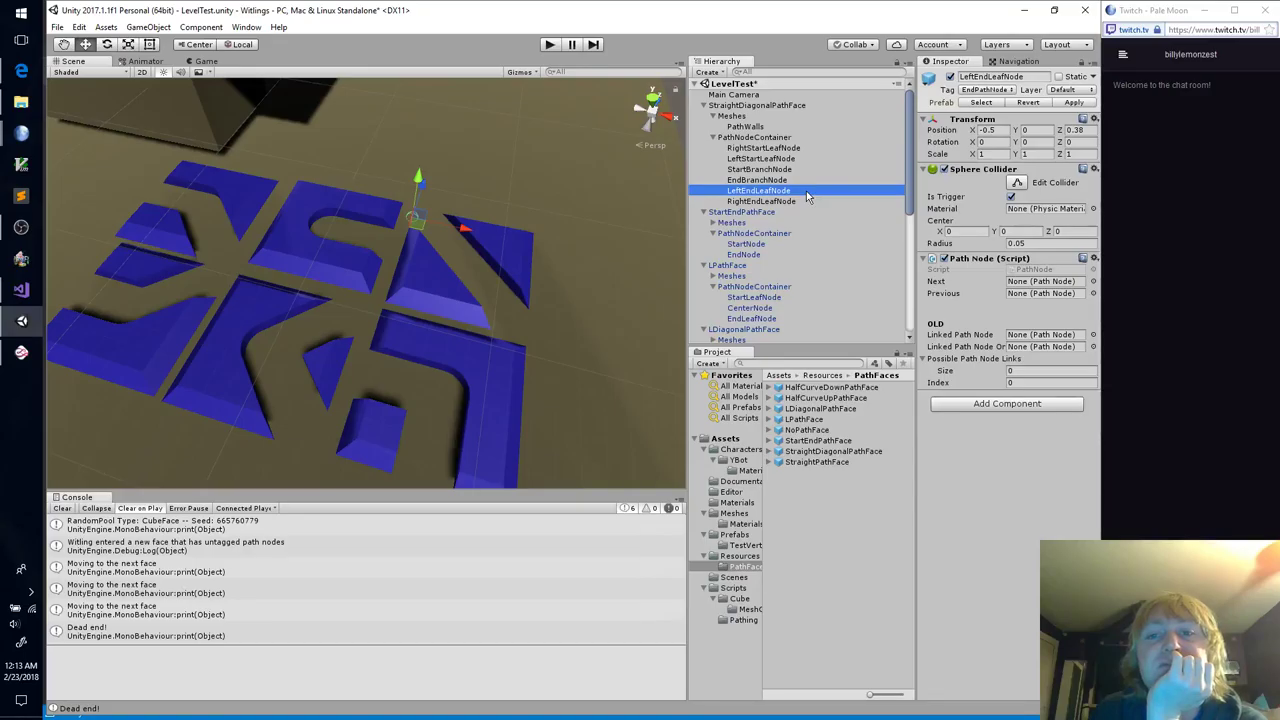
# Step: Set both LeftEndLeafNode's and RightEndLeafNode's Previous node to EndBranchNode
pyautogui.click(805, 181)
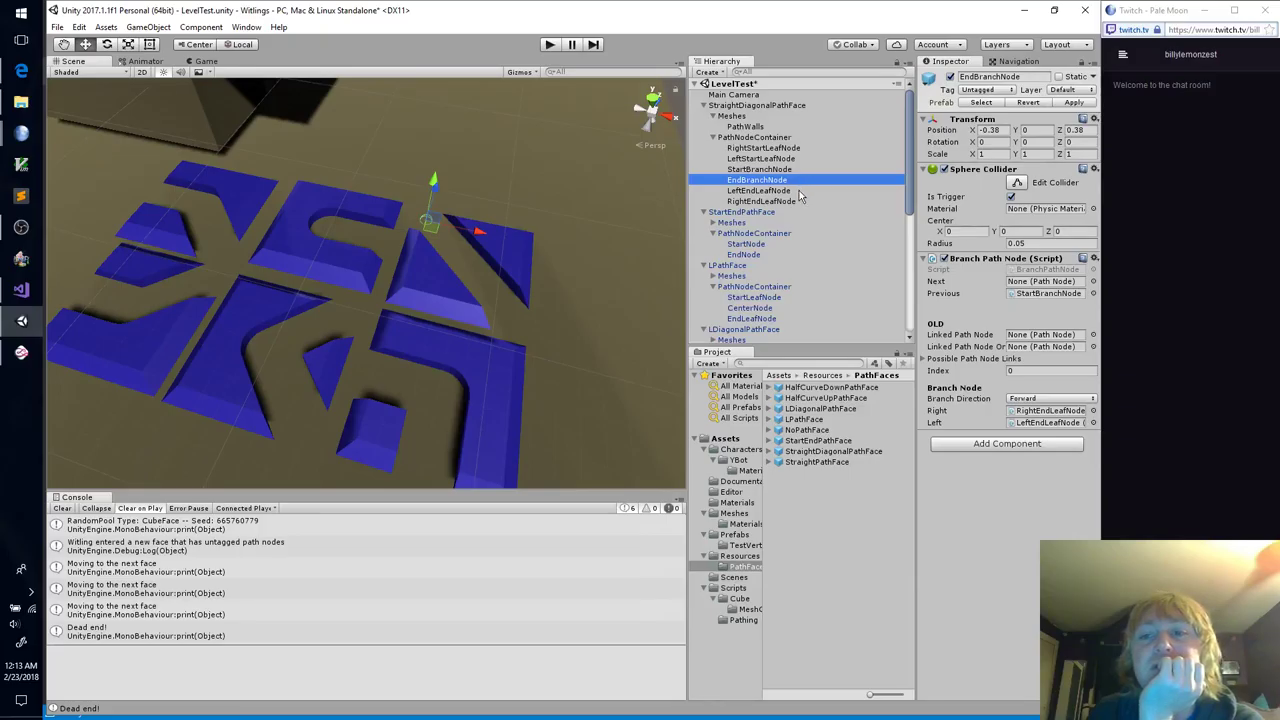
pyautogui.click(799, 190)
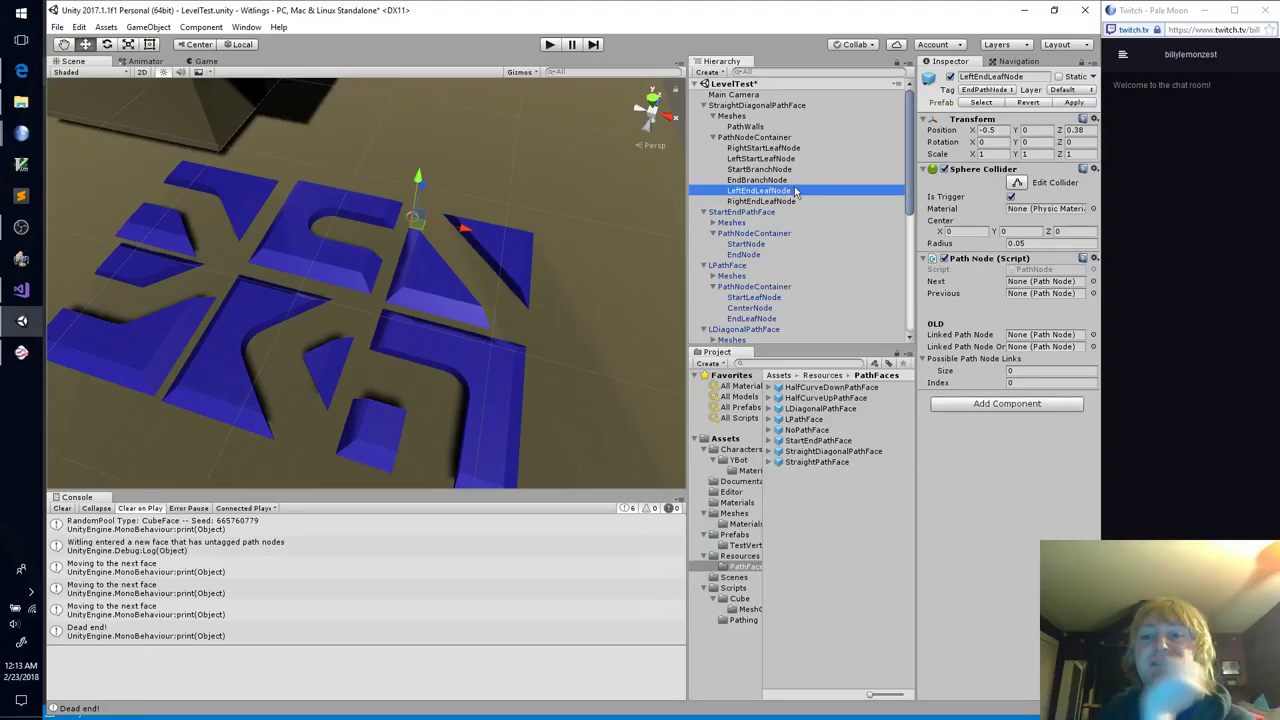
pyautogui.moveTo(817, 196); pyautogui.dragTo(1012, 300)
pyautogui.click(778, 201)
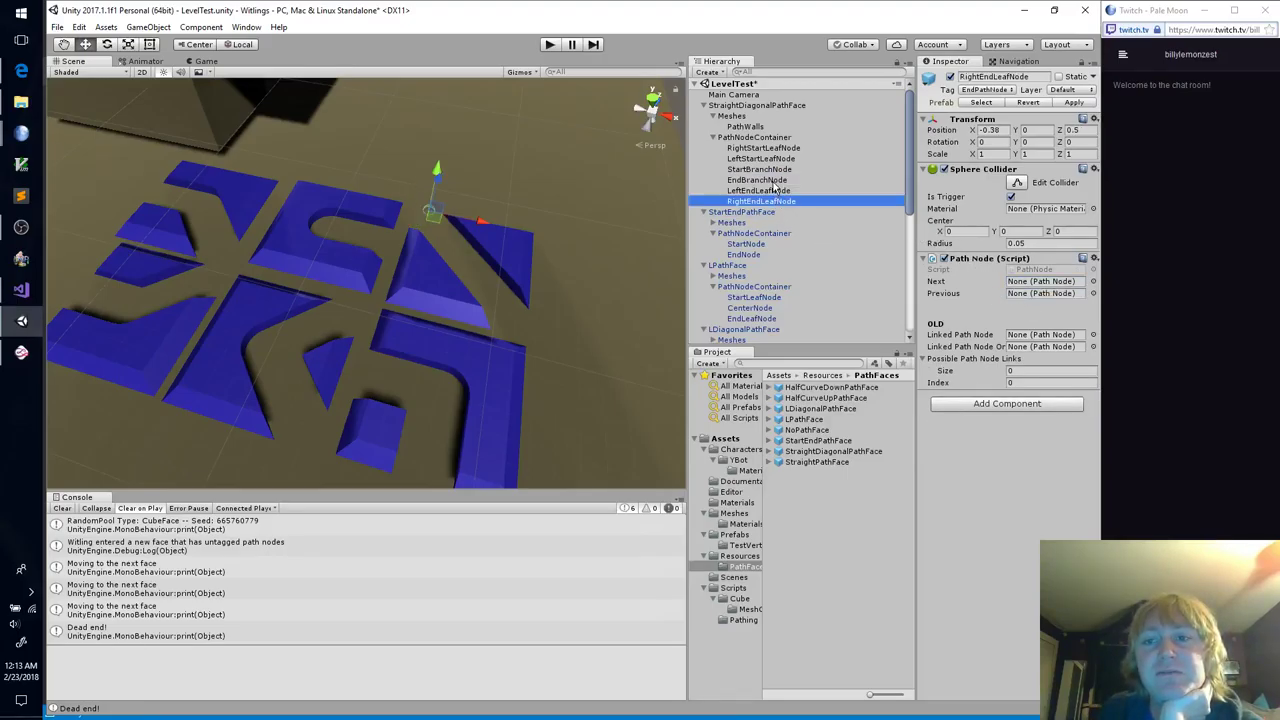
pyautogui.moveTo(773, 181); pyautogui.dragTo(1045, 294)
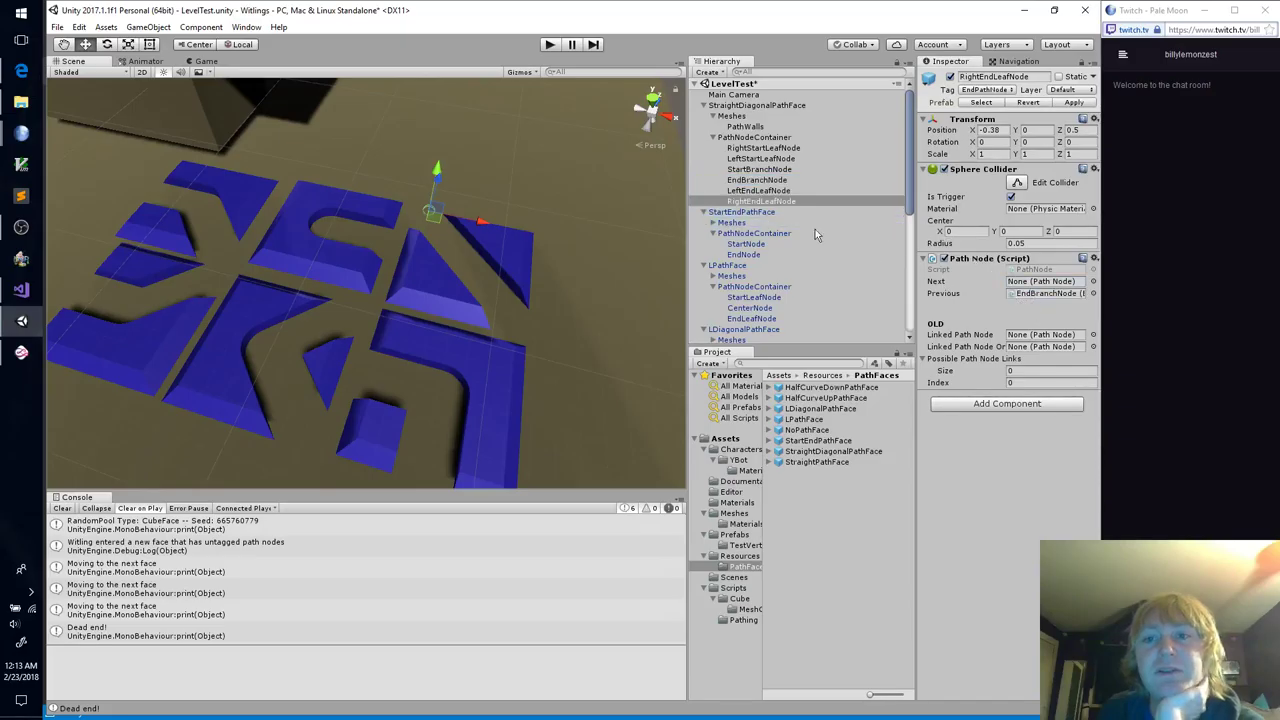
# Step: Review all six diagonal-face node links, then place a StraightPathFace prefab in the scene
pyautogui.click(760, 148)
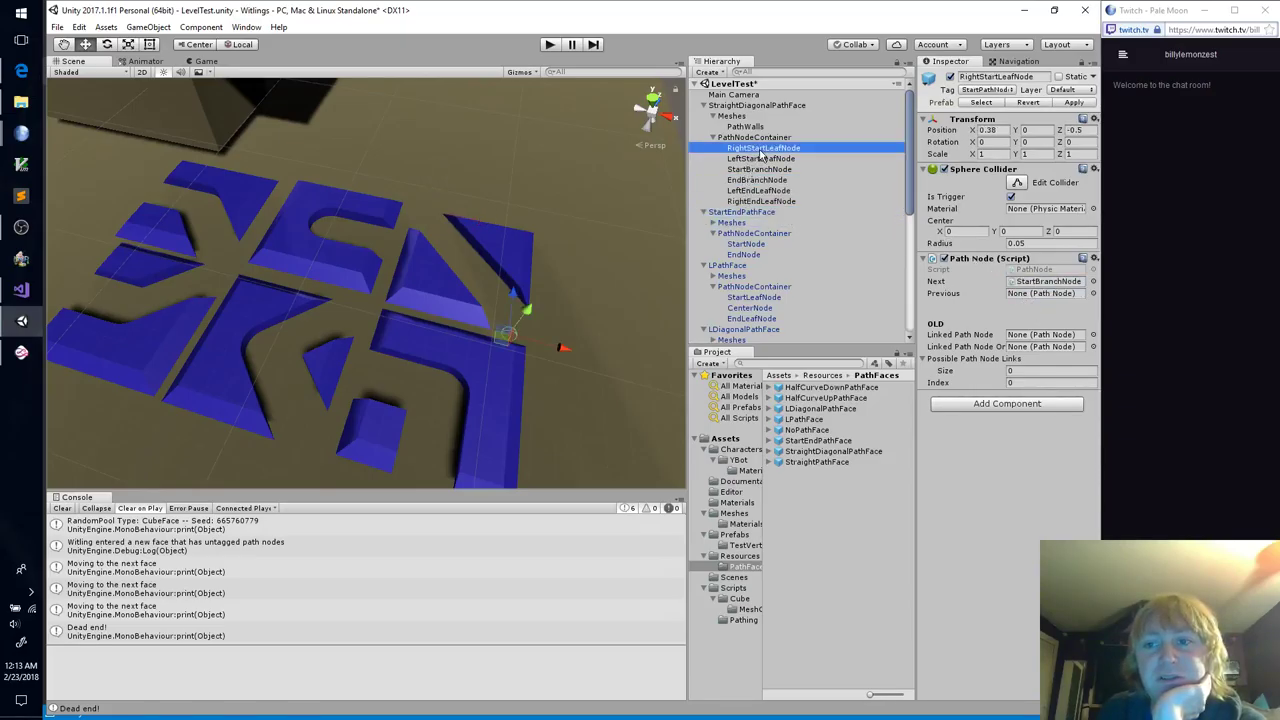
pyautogui.click(762, 159)
pyautogui.click(765, 170)
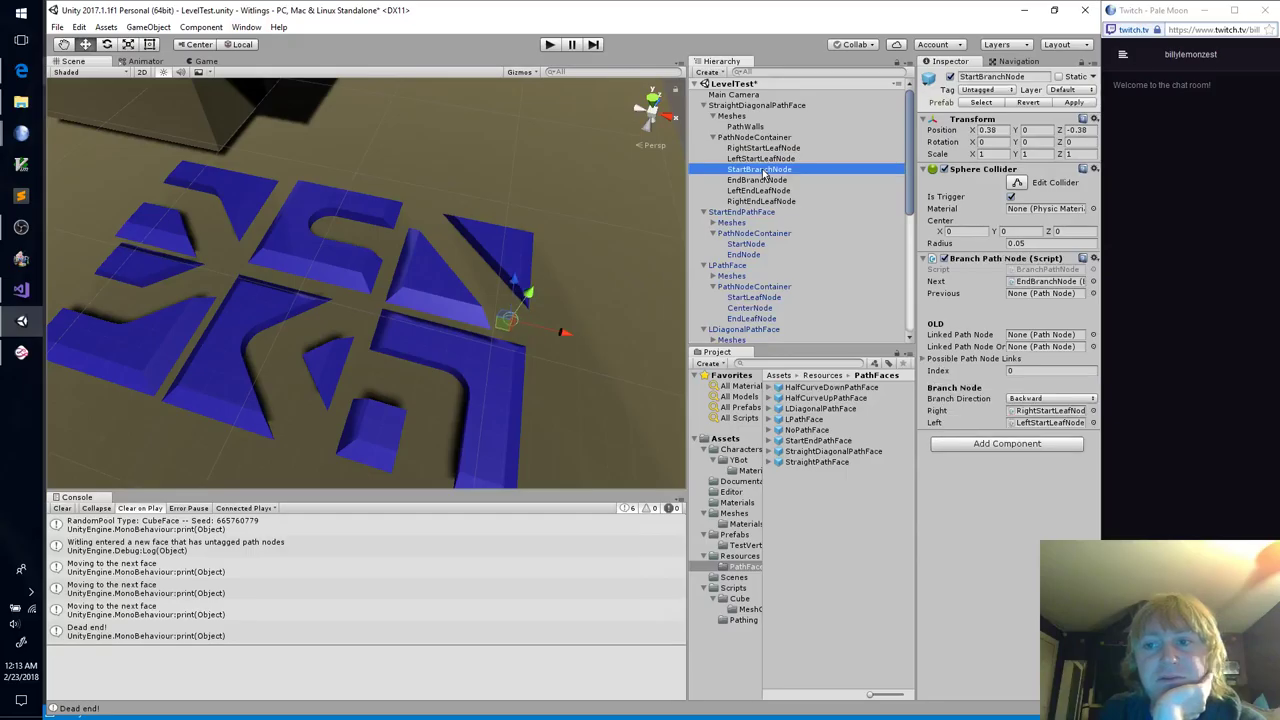
pyautogui.click(767, 181)
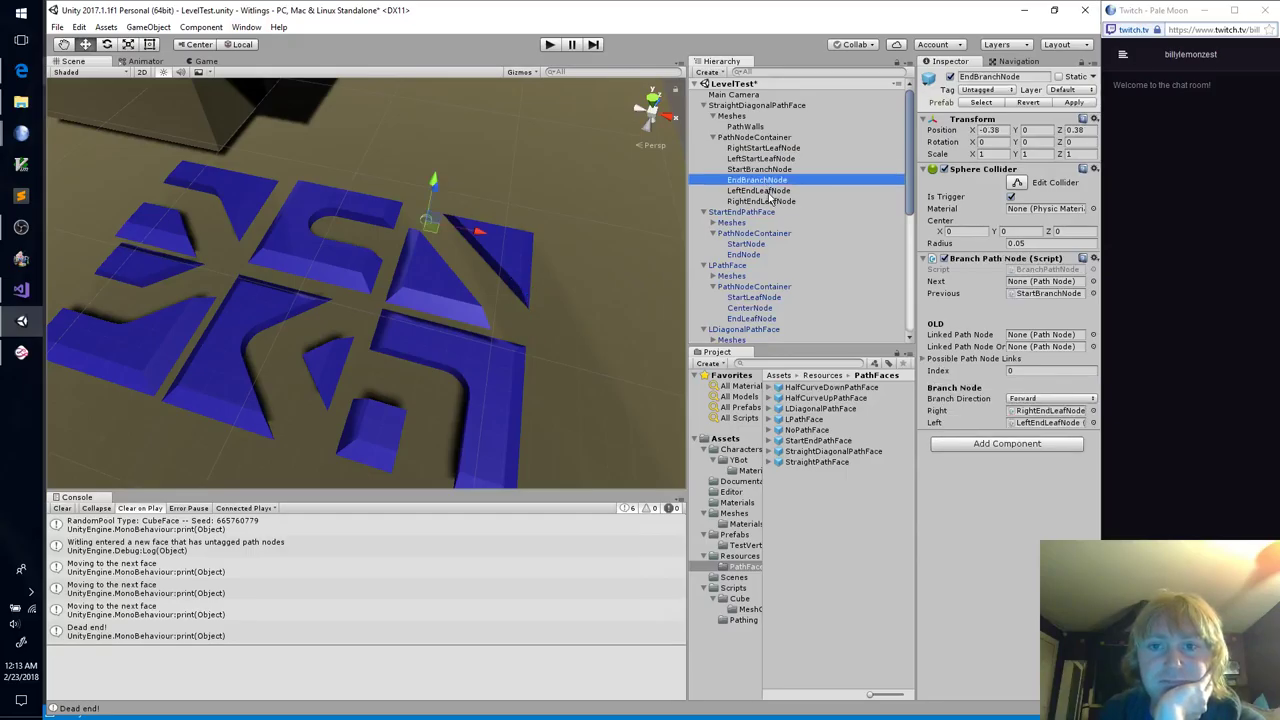
pyautogui.click(771, 192)
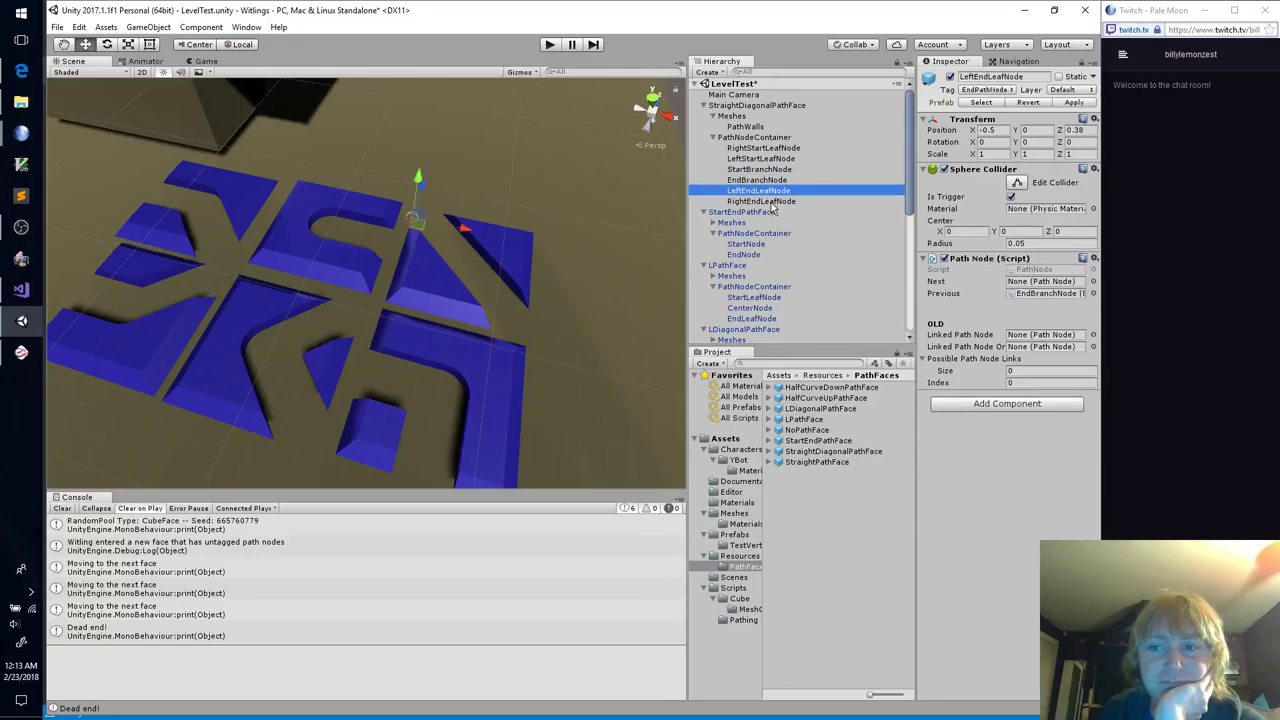
pyautogui.click(771, 203)
pyautogui.click(775, 192)
pyautogui.click(775, 201)
pyautogui.click(775, 190)
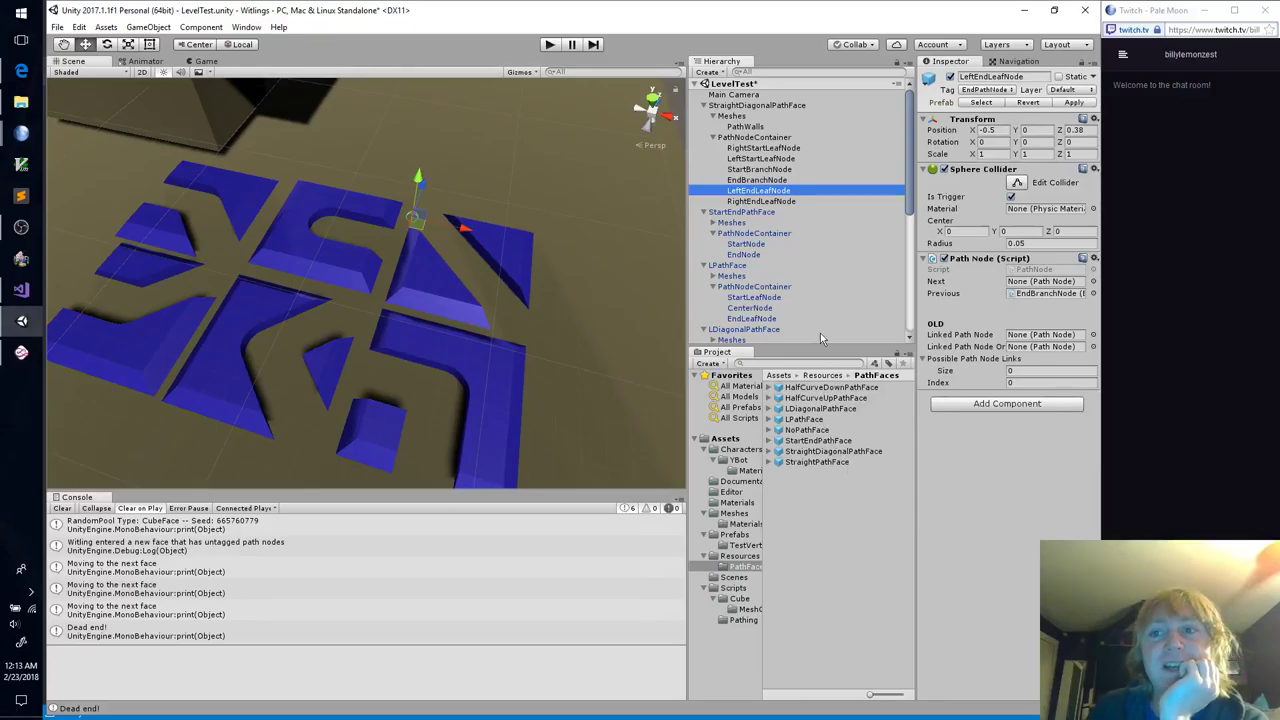
pyautogui.click(777, 202)
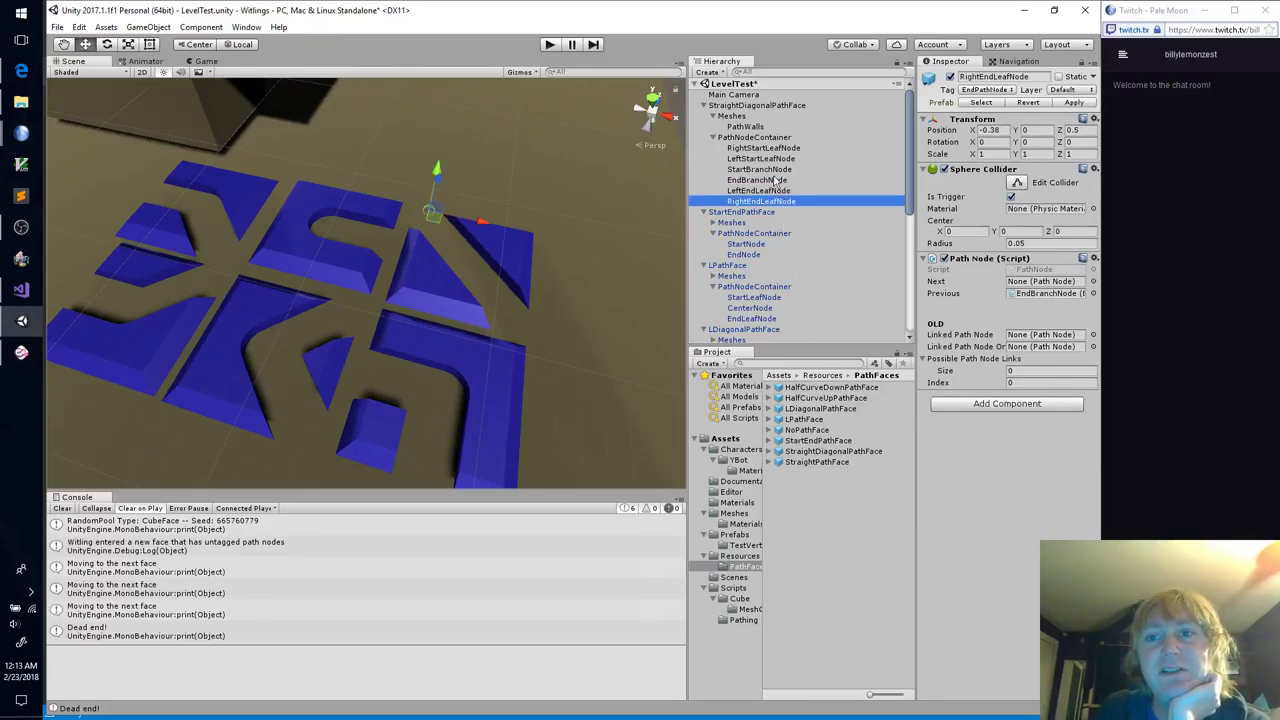
pyautogui.click(775, 159)
pyautogui.click(773, 148)
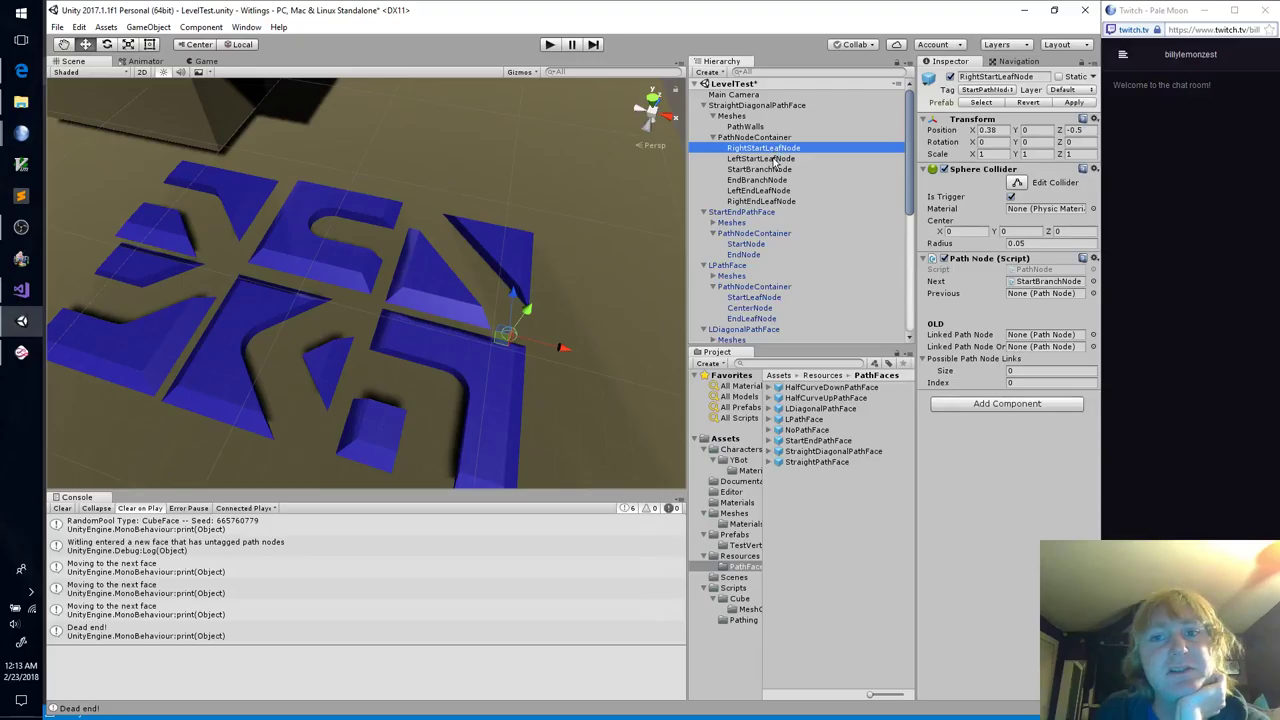
pyautogui.click(778, 170)
pyautogui.click(777, 181)
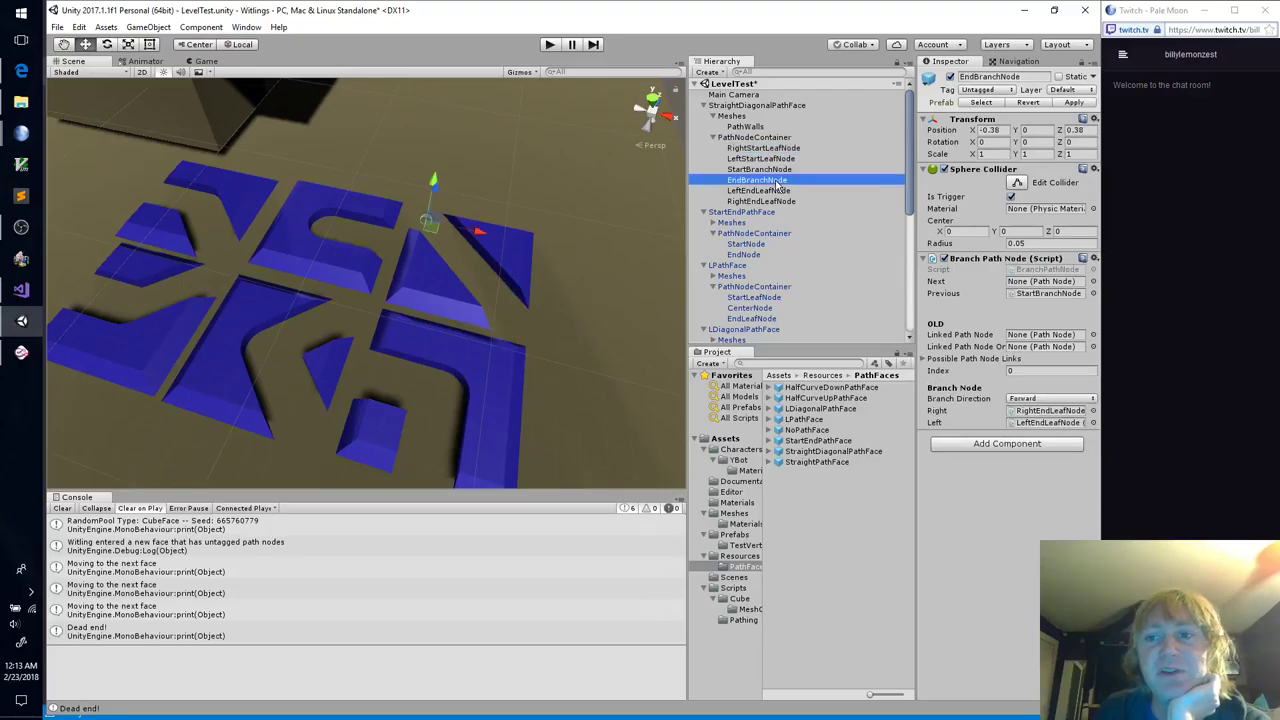
pyautogui.click(778, 170)
pyautogui.click(777, 181)
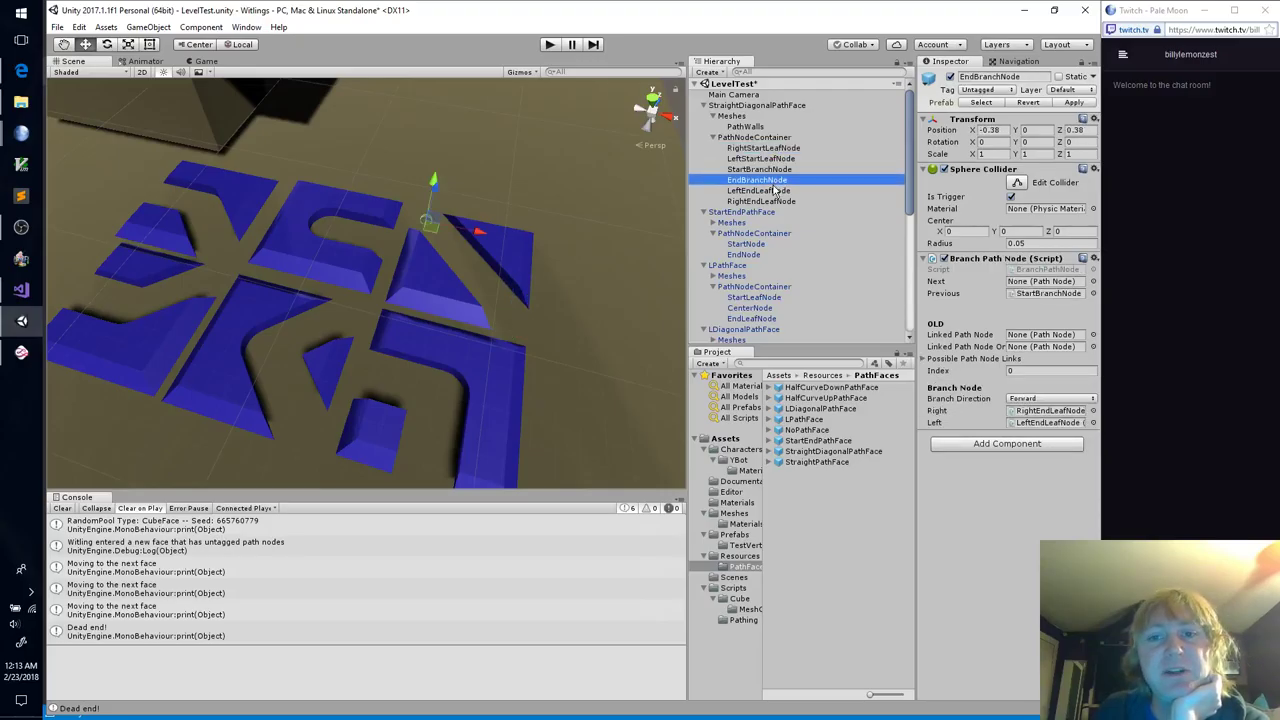
pyautogui.click(777, 170)
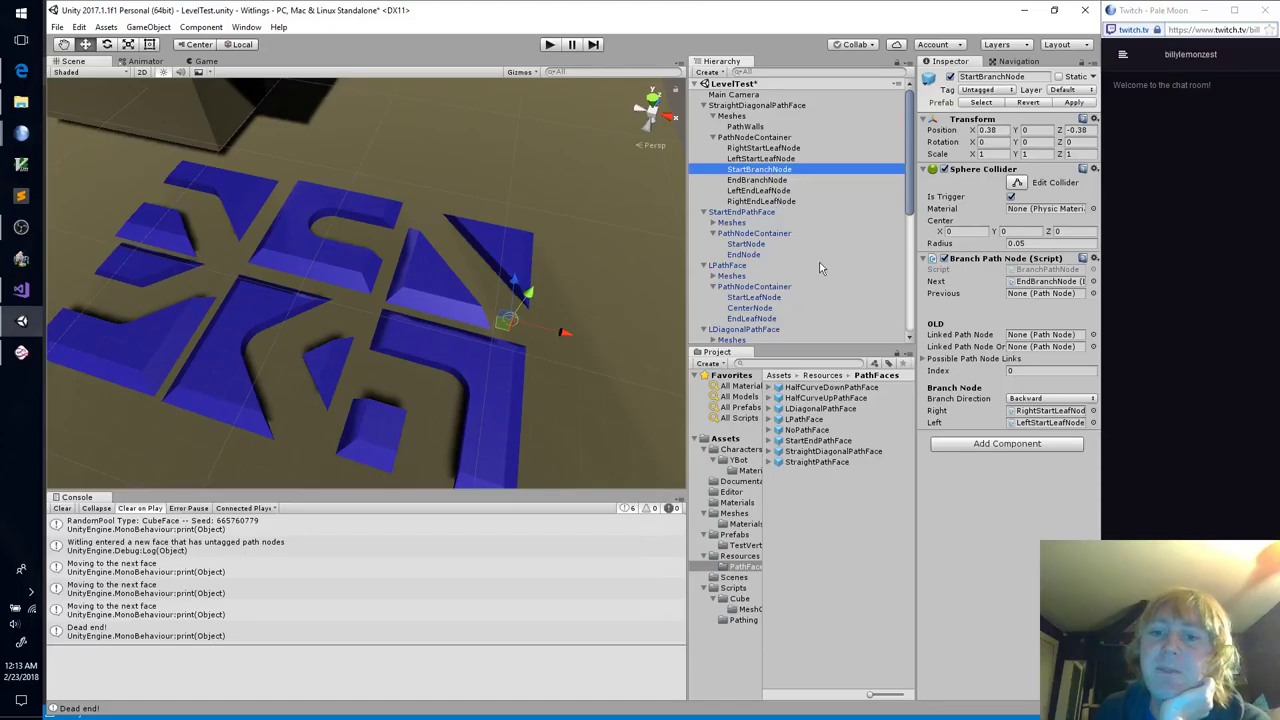
pyautogui.moveTo(829, 465); pyautogui.dragTo(482, 182)
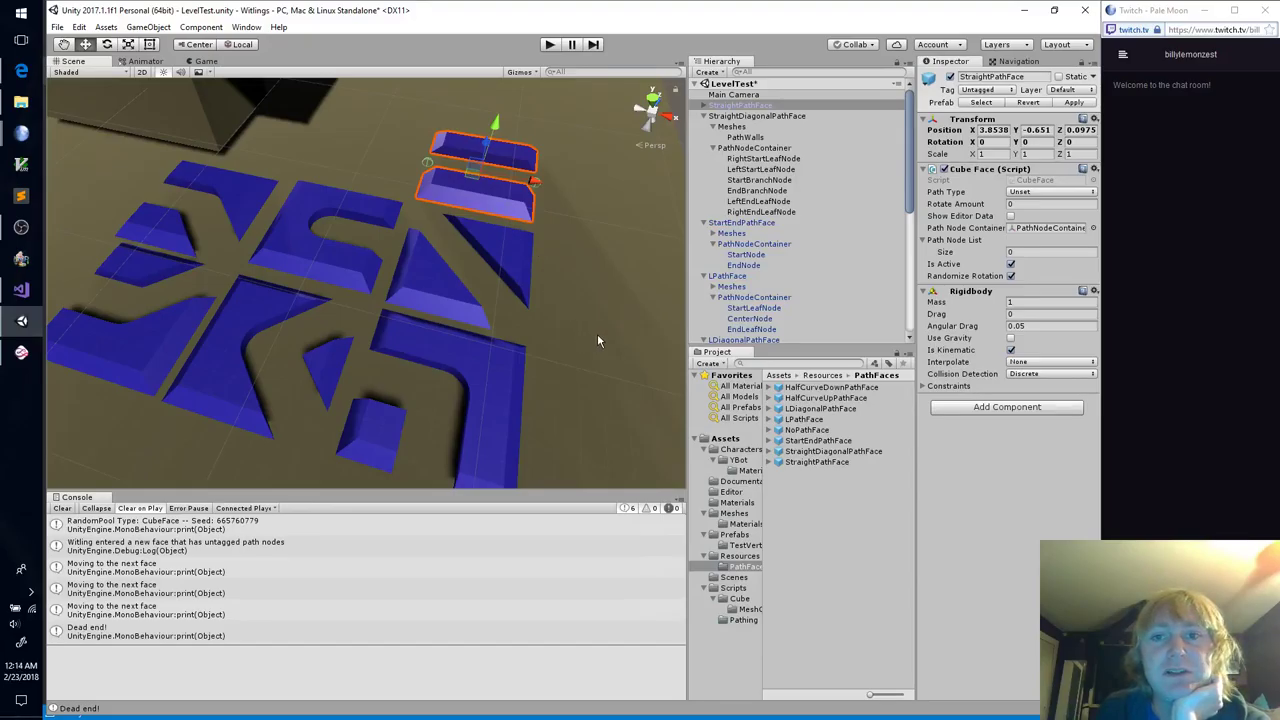
# Step: Rename StraightPathFace's first node StartLeafNode and tag it StartPathNode
pyautogui.click(703, 106)
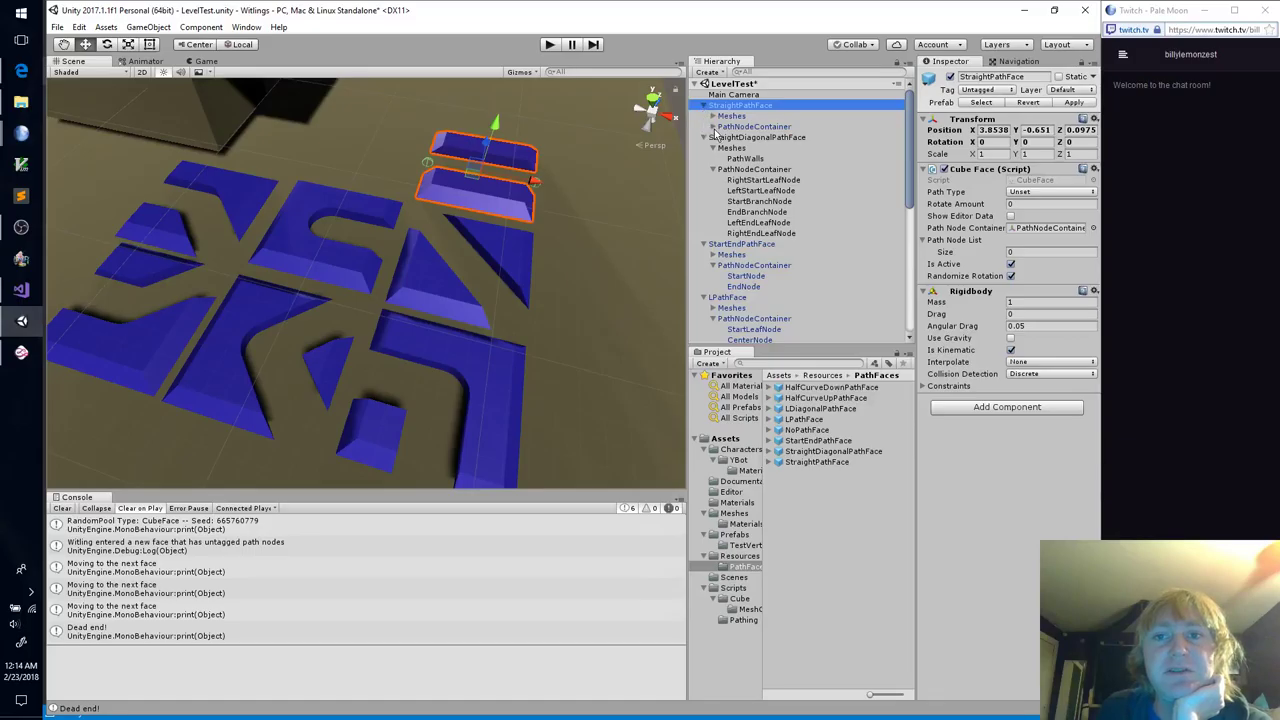
pyautogui.click(712, 127)
pyautogui.click(738, 139)
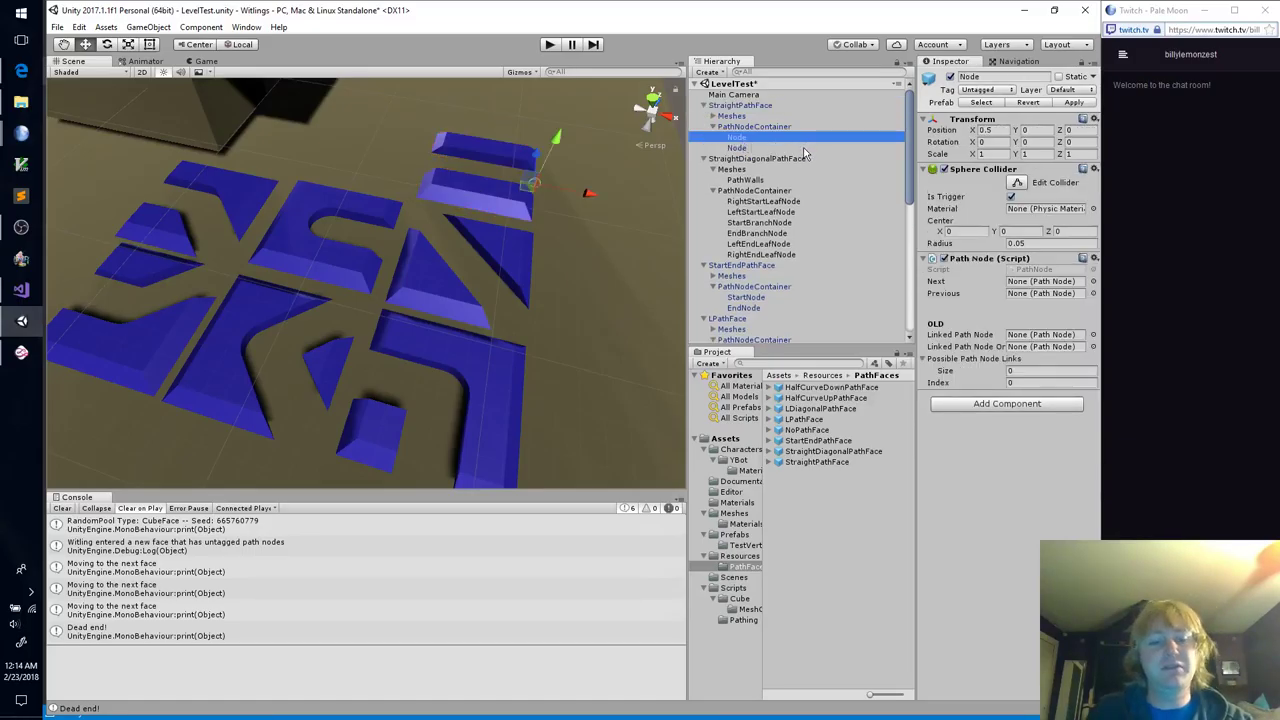
pyautogui.press('F2')
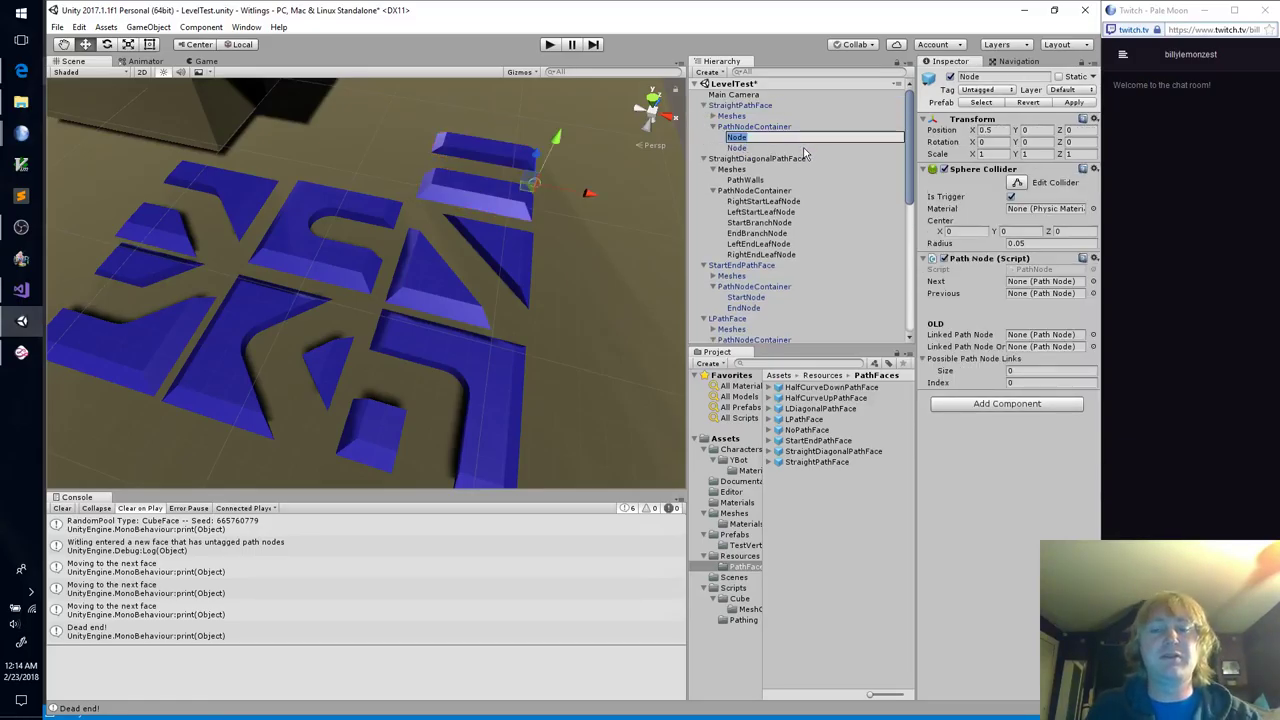
pyautogui.write('StartLeafNode')
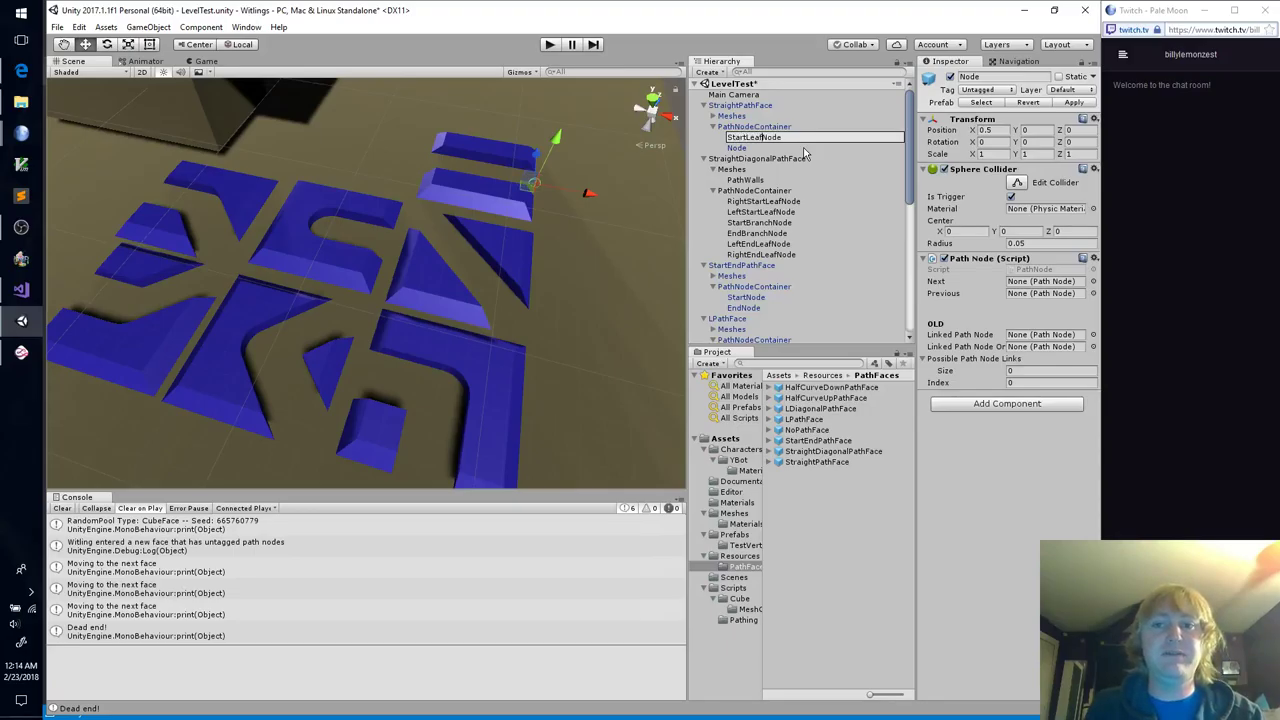
pyautogui.press('Return')
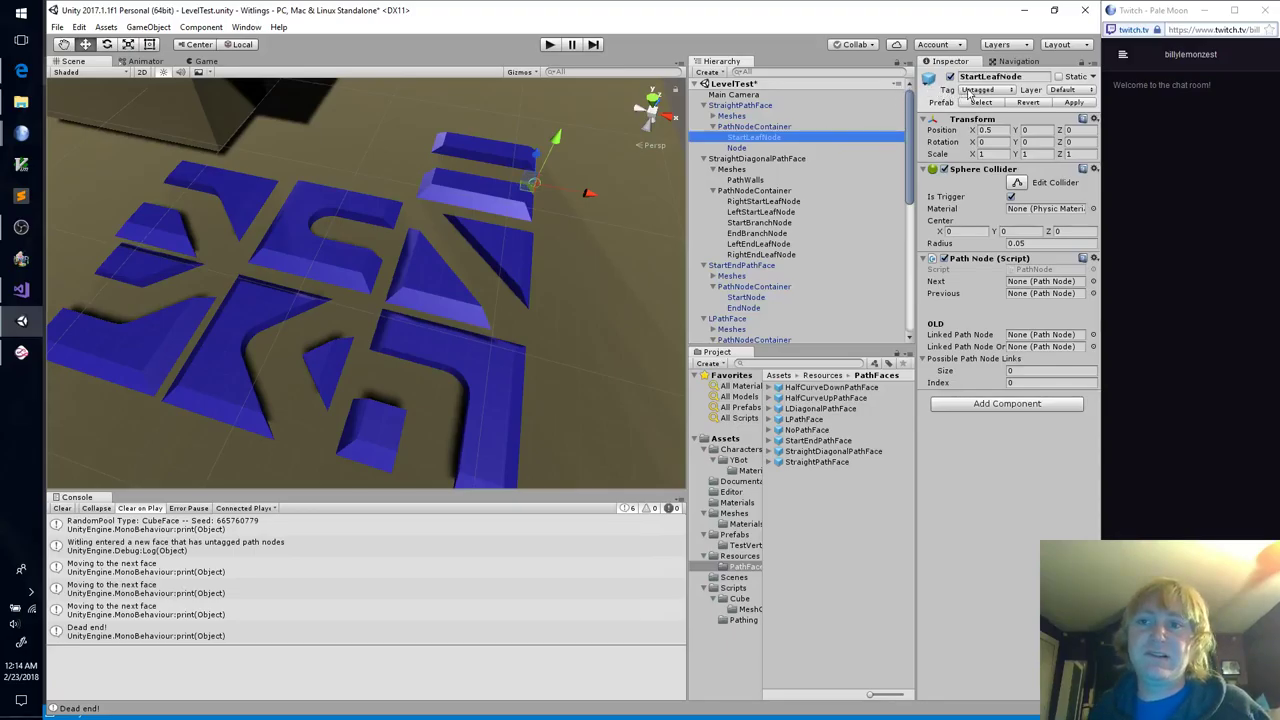
pyautogui.click(968, 90)
pyautogui.click(1006, 235)
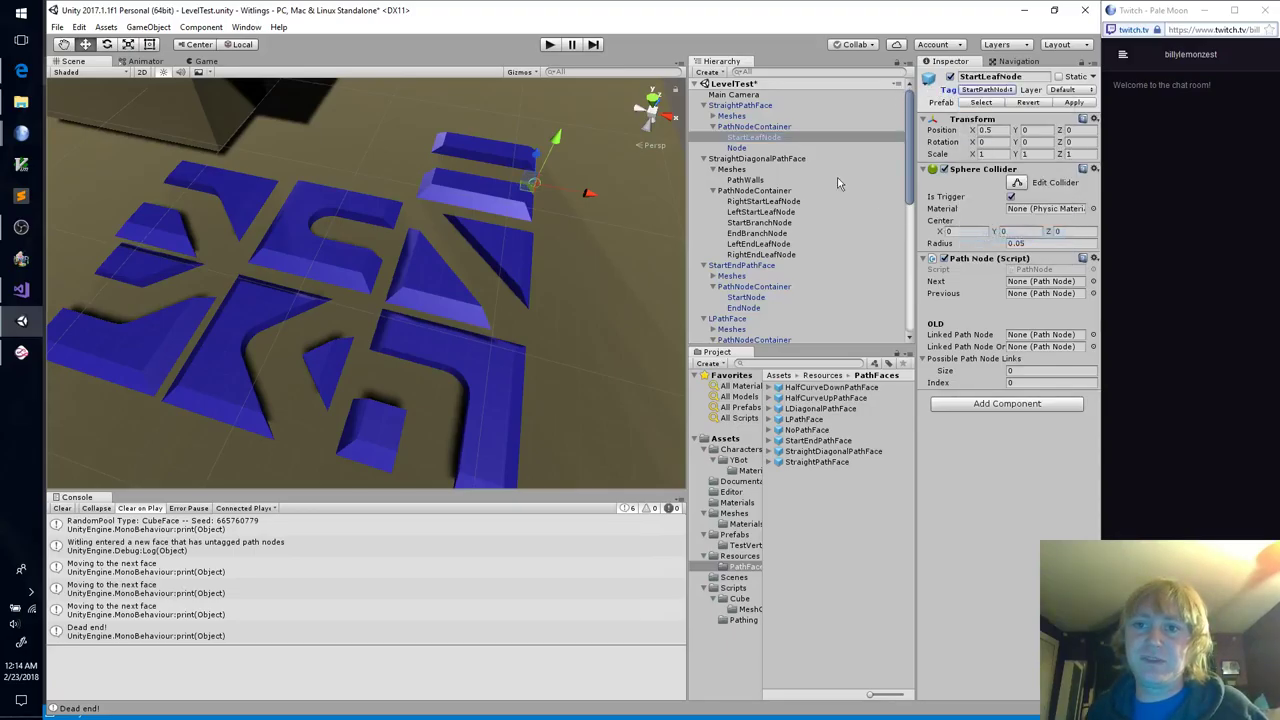
# Step: Rename the second node EndLeafNode and tag it EndPathNode
pyautogui.click(790, 150)
pyautogui.press('F2')
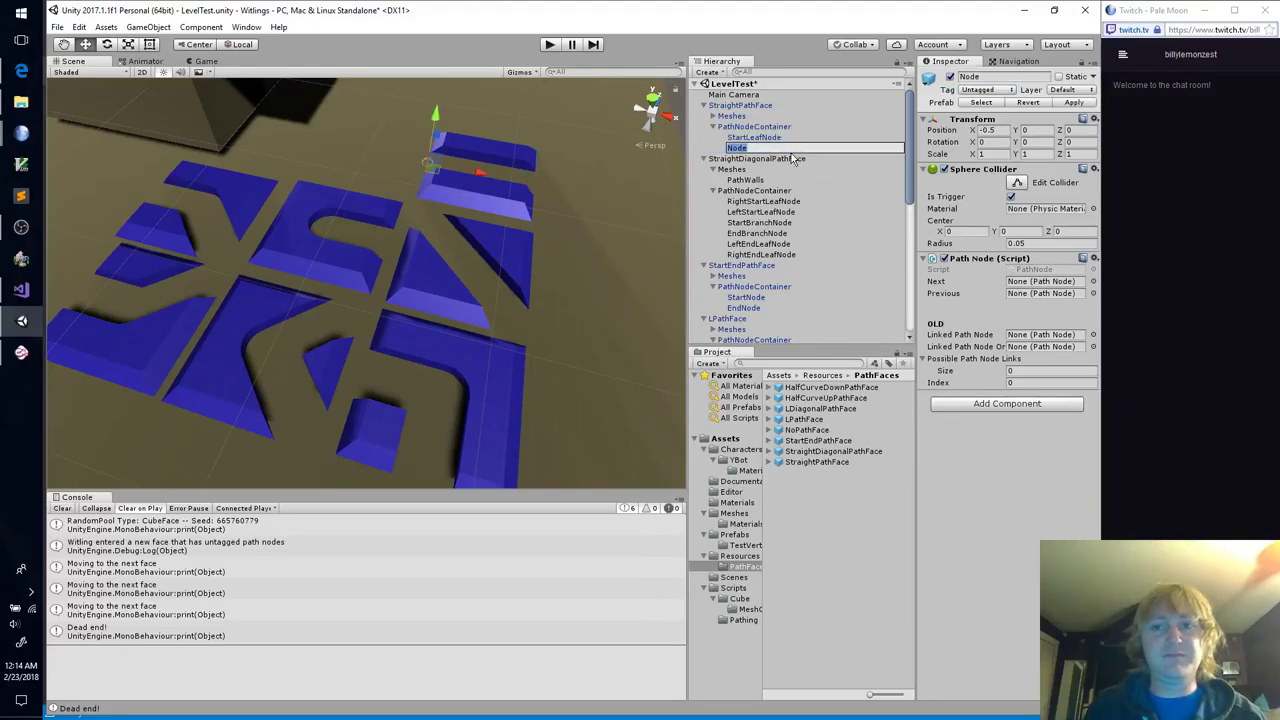
pyautogui.write('EndLeafNode')
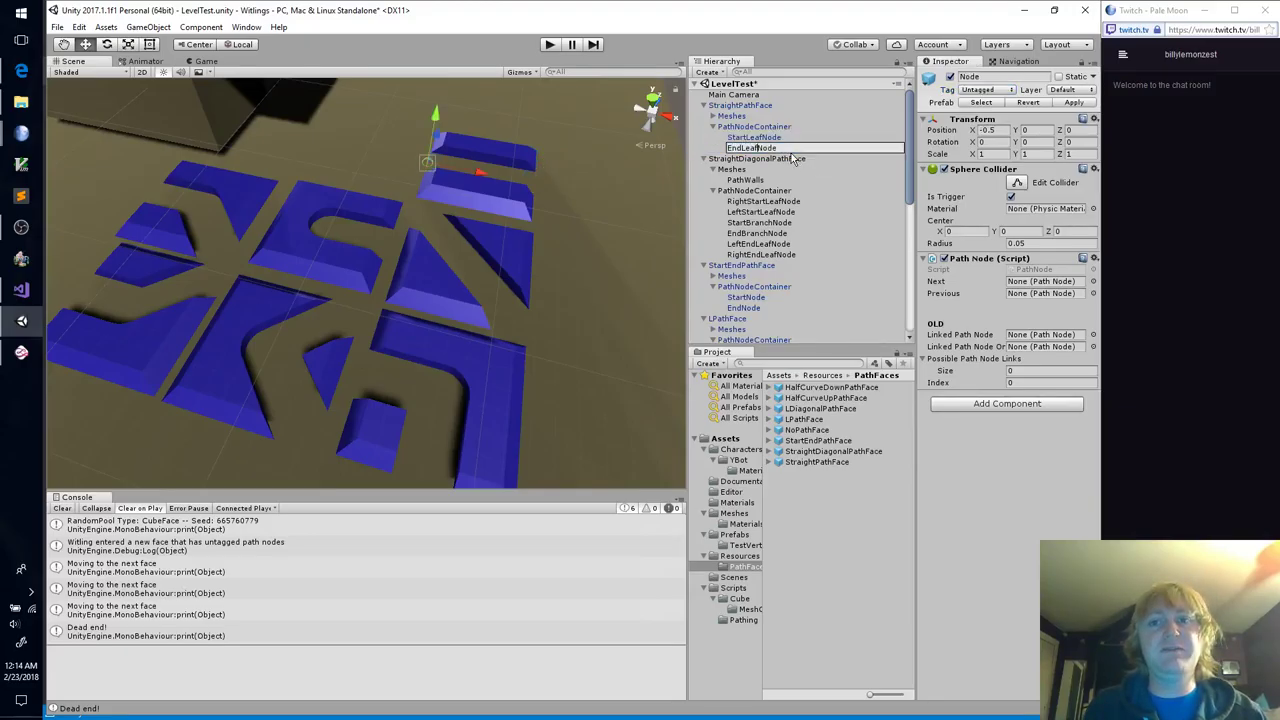
pyautogui.write('Node')
pyautogui.press('BackSpace')
pyautogui.press('BackSpace')
pyautogui.press('BackSpace')
pyautogui.press('BackSpace')
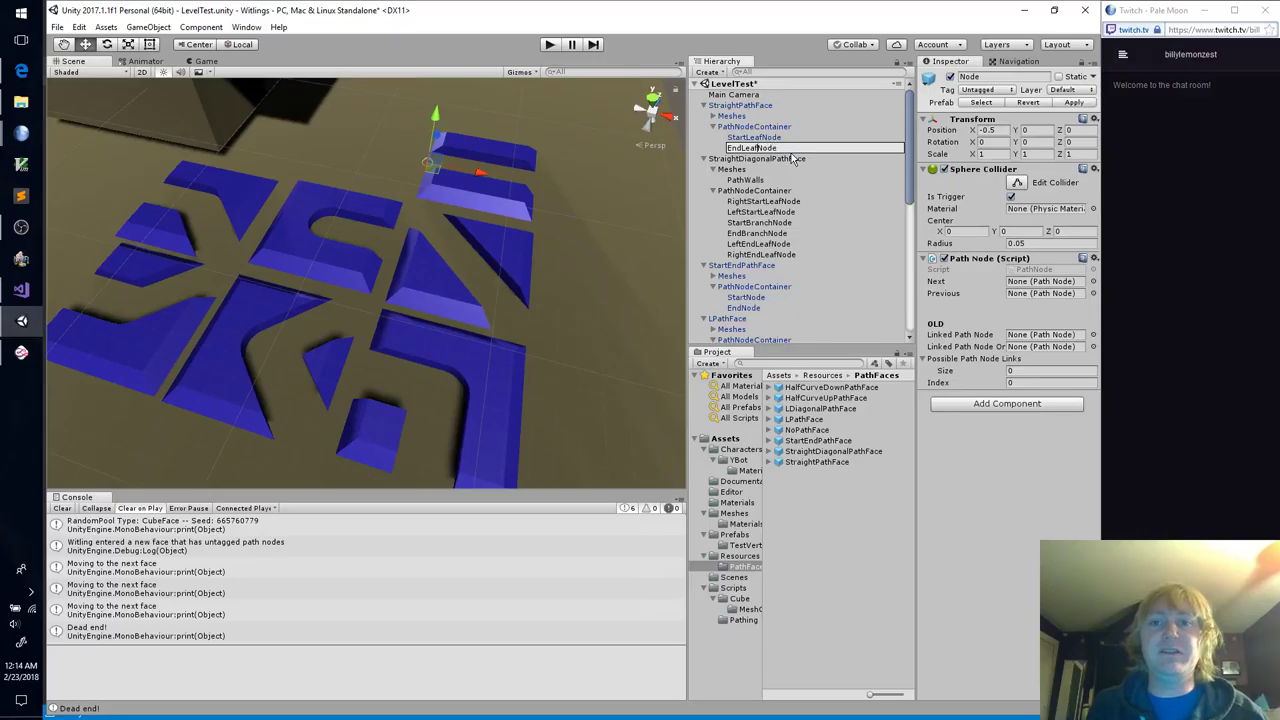
pyautogui.press('Return')
pyautogui.click(975, 91)
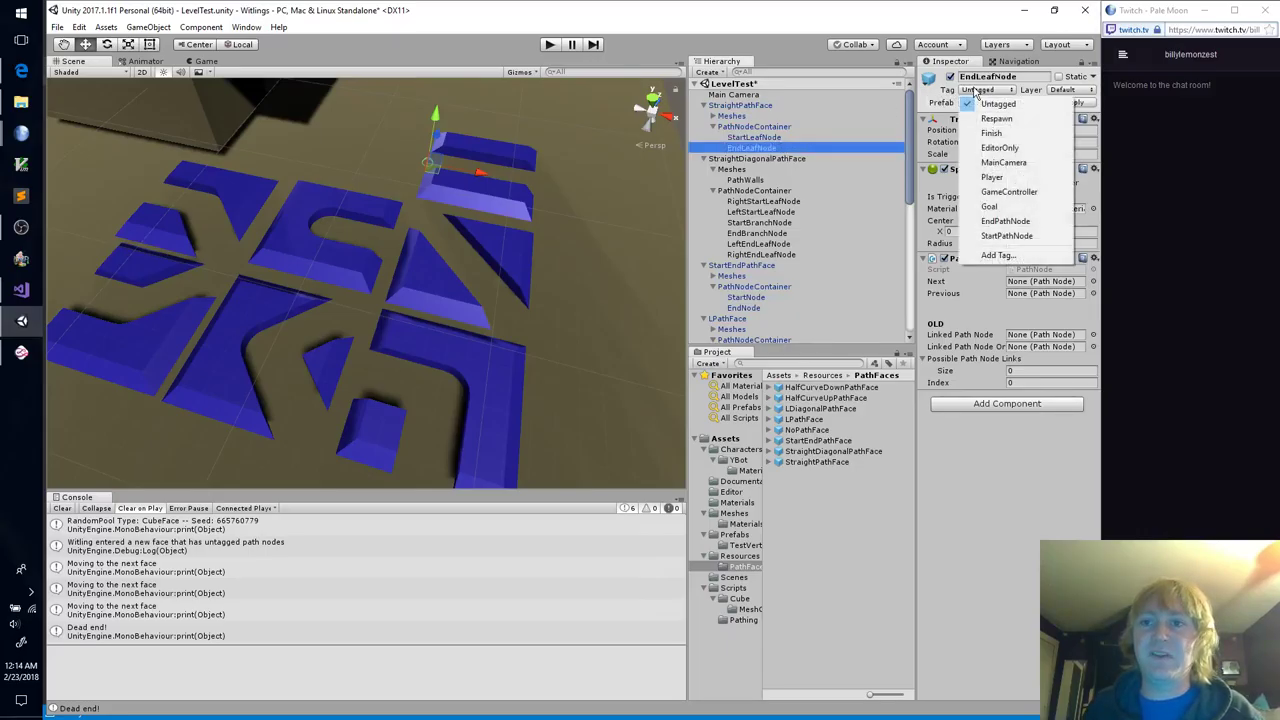
pyautogui.click(1005, 221)
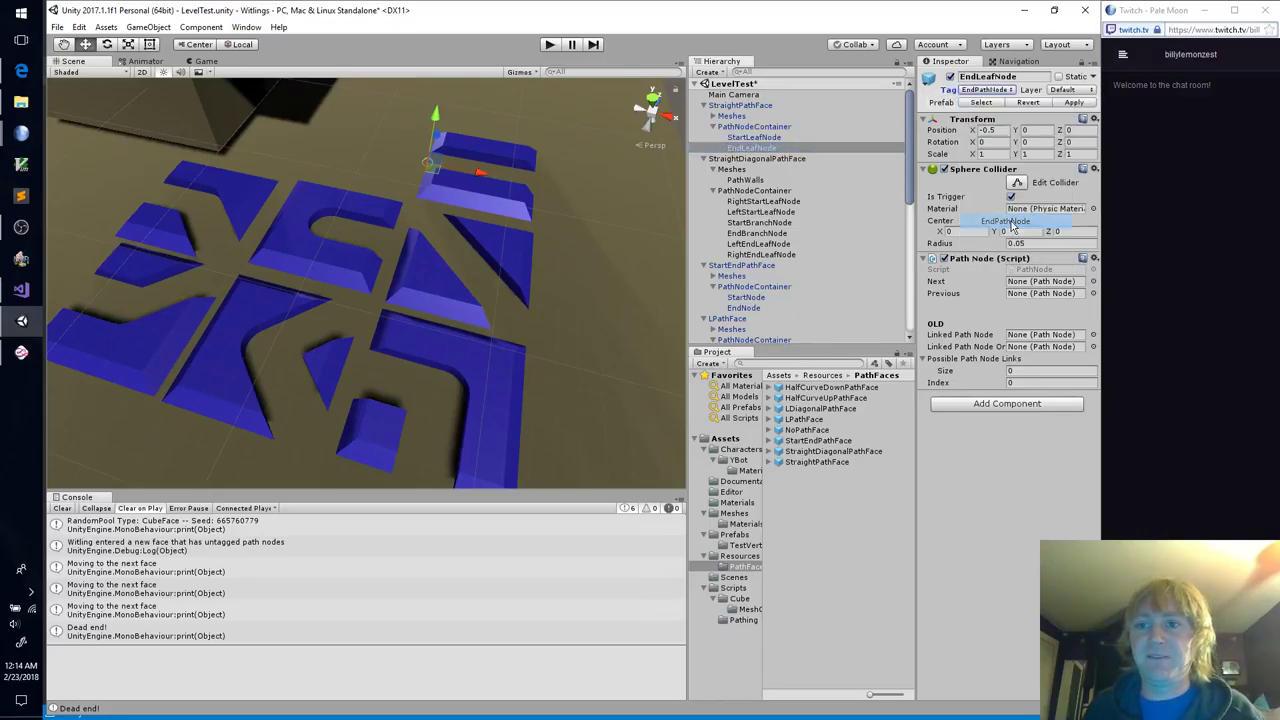
# Step: Link EndLeafNode's Previous to StartLeafNode and StartLeafNode's Next to EndLeafNode
pyautogui.moveTo(755, 138); pyautogui.dragTo(1045, 293)
pyautogui.click(754, 137)
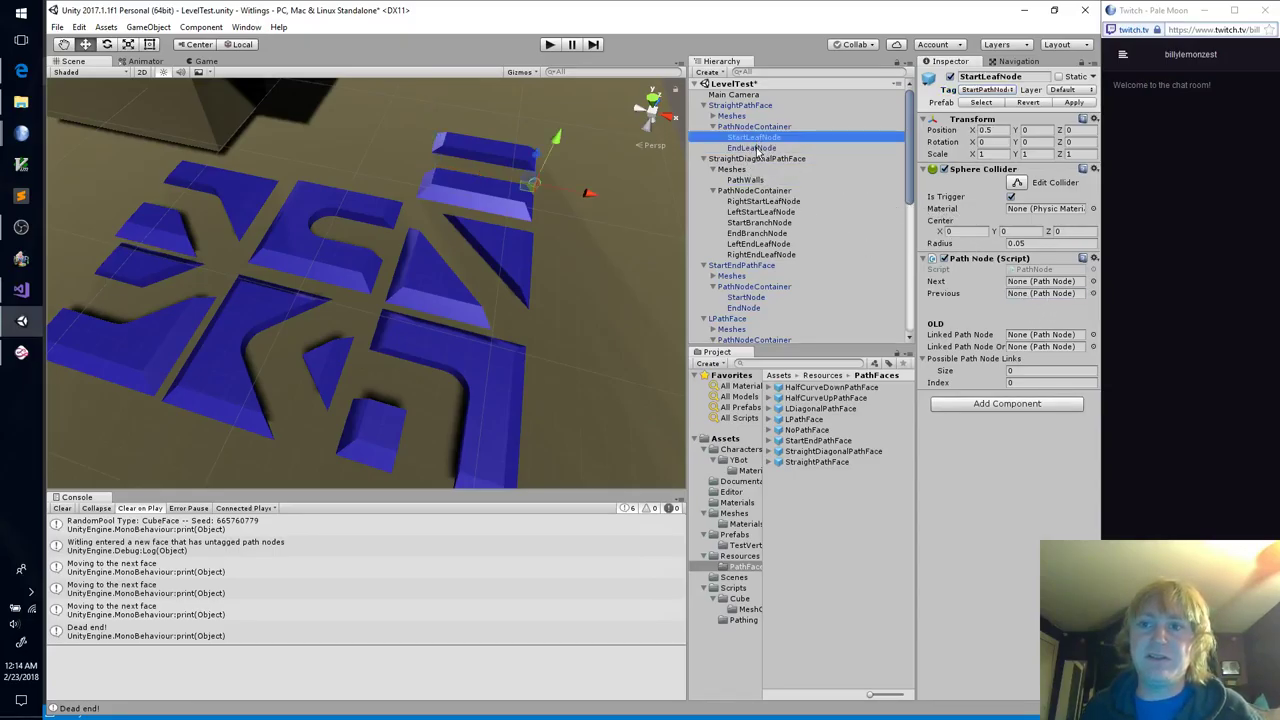
pyautogui.moveTo(756, 148); pyautogui.dragTo(1050, 290)
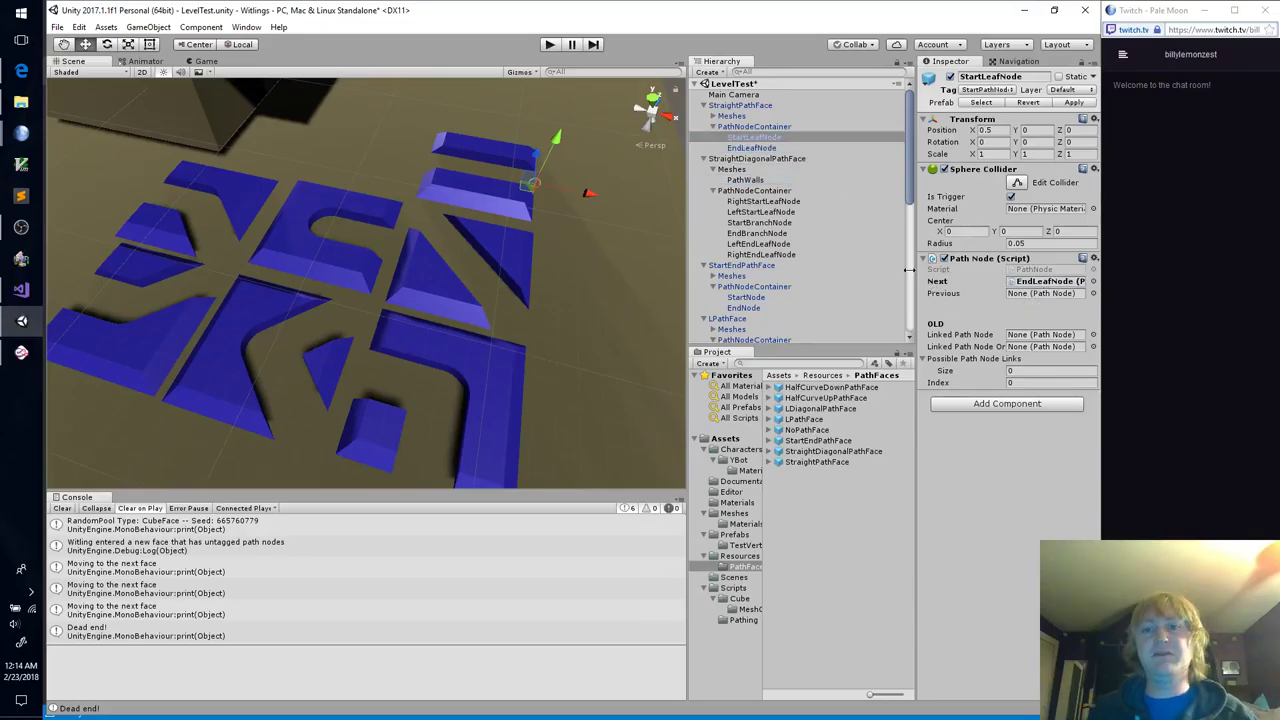
pyautogui.click(778, 107)
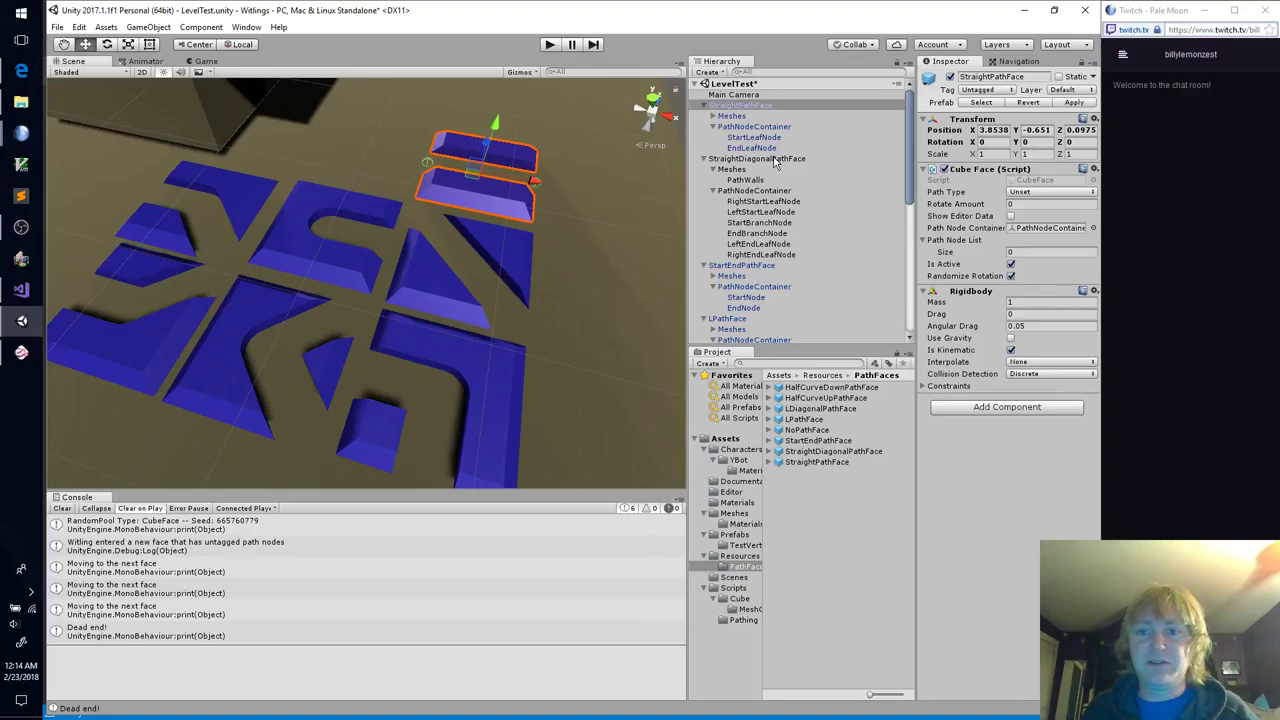
# Step: Apply StraightDiagonalPathFace, StartEndPathFace, LPathFace and LDiagonalPathFace changes to their prefabs
pyautogui.moveTo(775, 163); pyautogui.dragTo(853, 451)
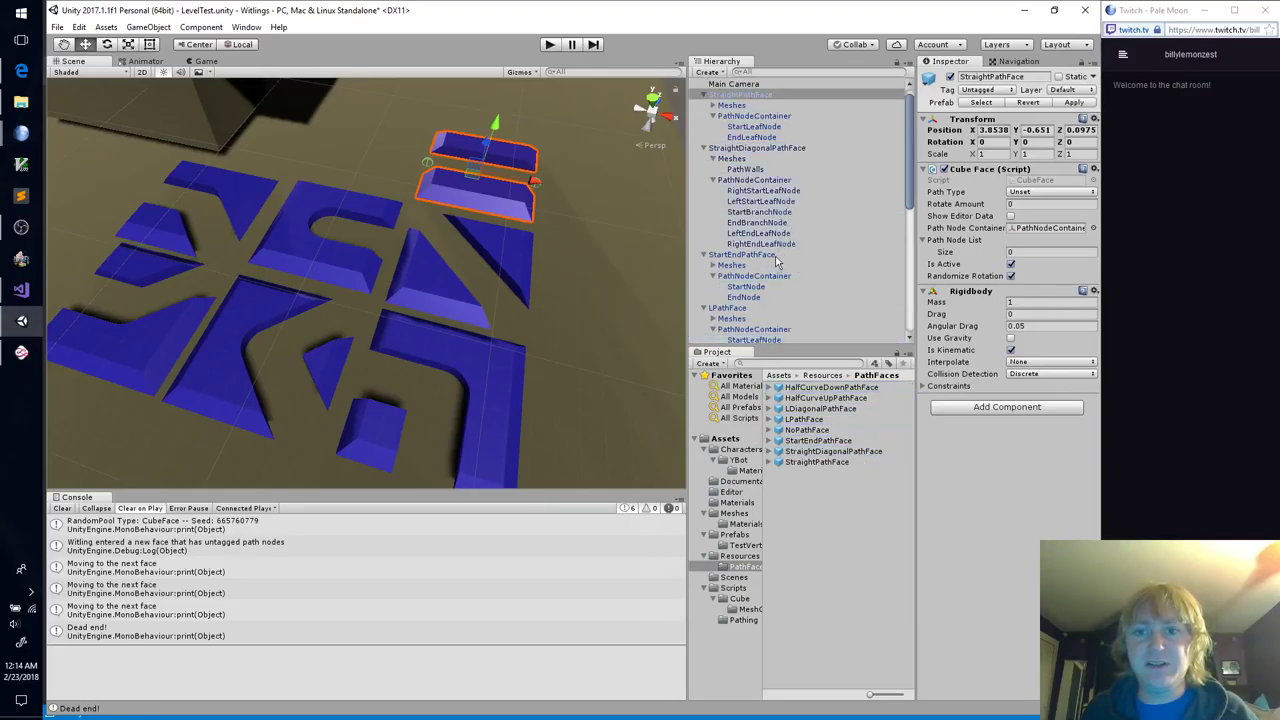
pyautogui.moveTo(775, 260); pyautogui.dragTo(840, 441)
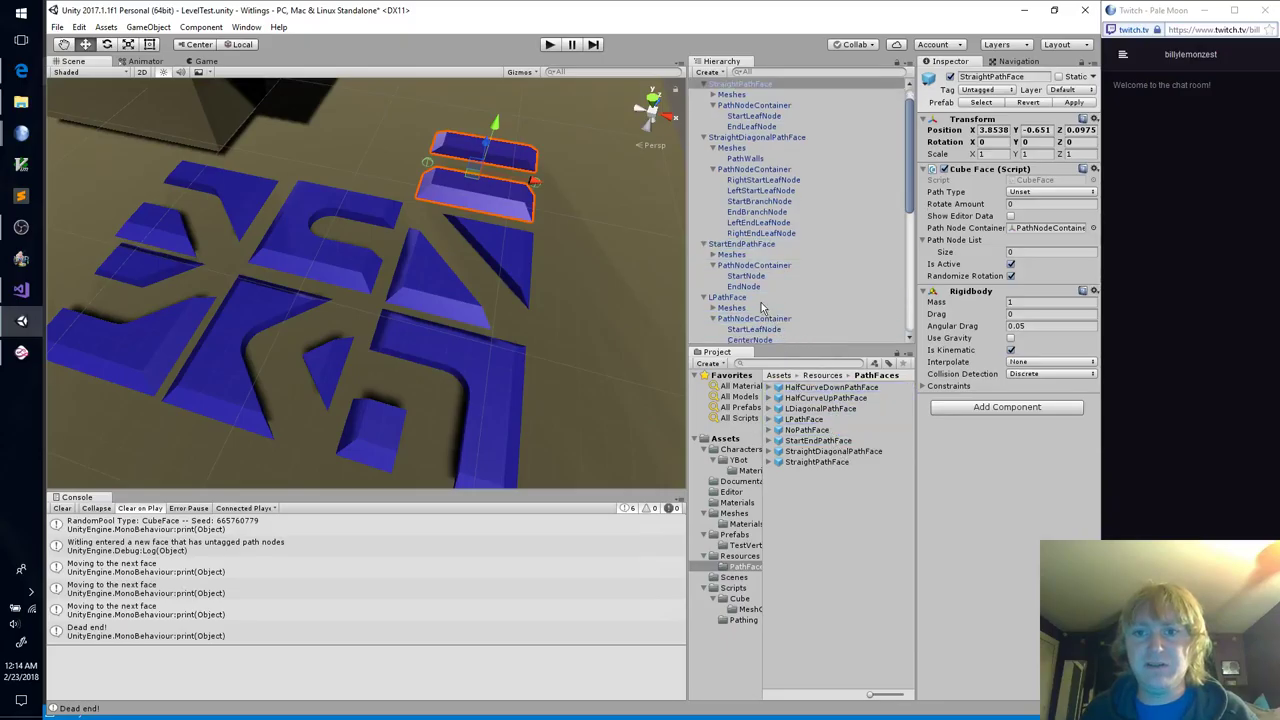
pyautogui.moveTo(757, 300); pyautogui.dragTo(820, 423)
pyautogui.scroll(-2, 797, 290)
pyautogui.scroll(-2, 797, 290)
pyautogui.scroll(-1, 771, 276)
pyautogui.moveTo(765, 262)
pyautogui.mouseDown()
pyautogui.moveTo(828, 410)
pyautogui.moveTo(760, 280)
pyautogui.mouseUp()
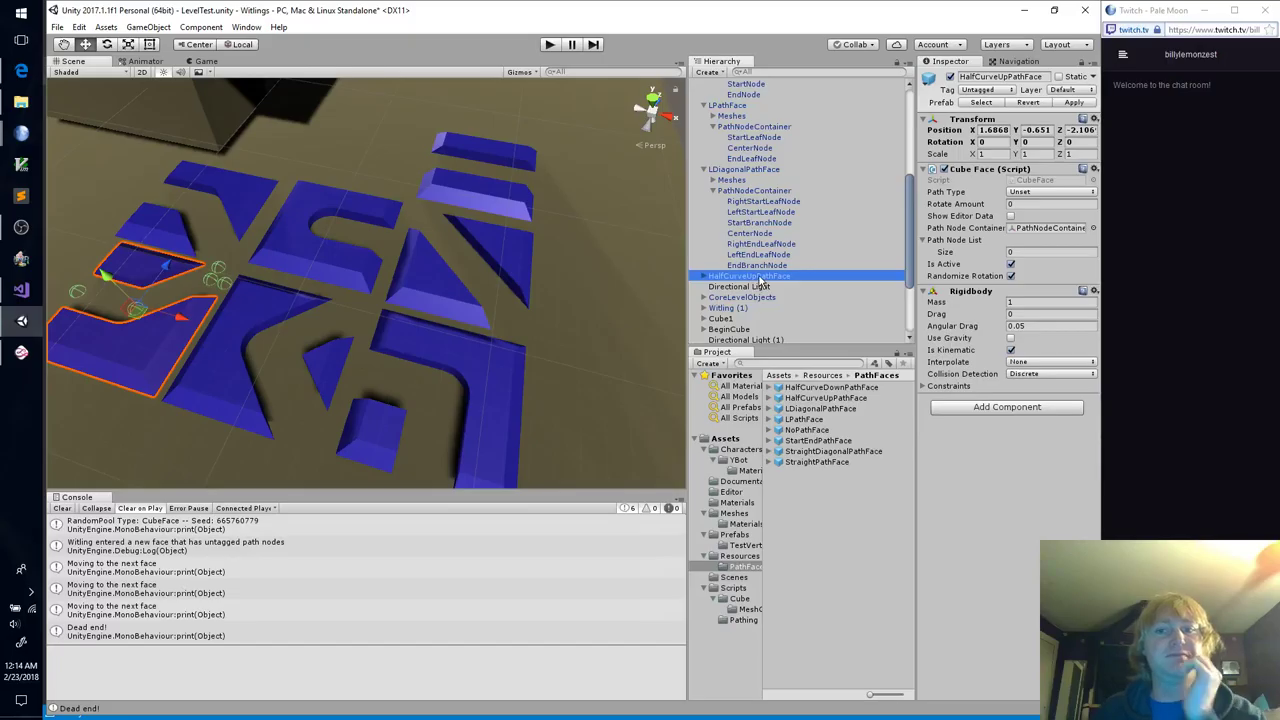
# Step: Collapse every path face's children in the Hierarchy
pyautogui.click(703, 169)
pyautogui.click(704, 106)
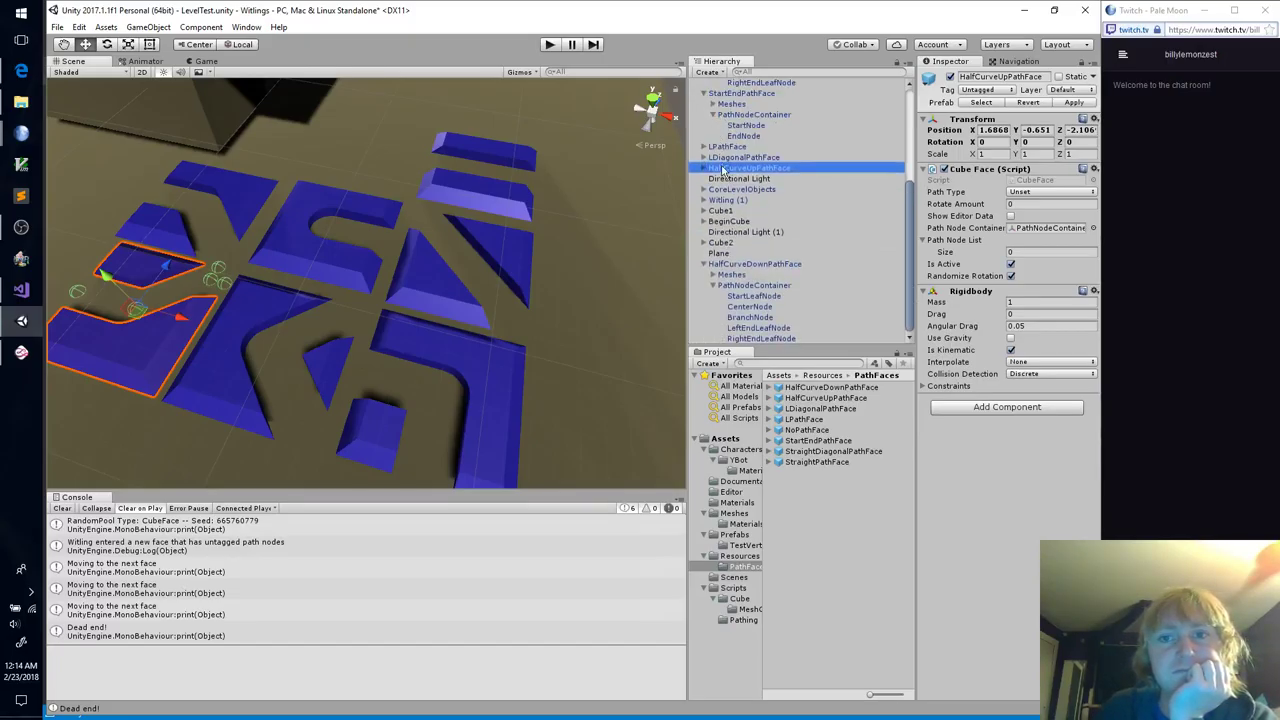
pyautogui.scroll(2, 720, 172)
pyautogui.click(703, 138)
pyautogui.scroll(3, 716, 175)
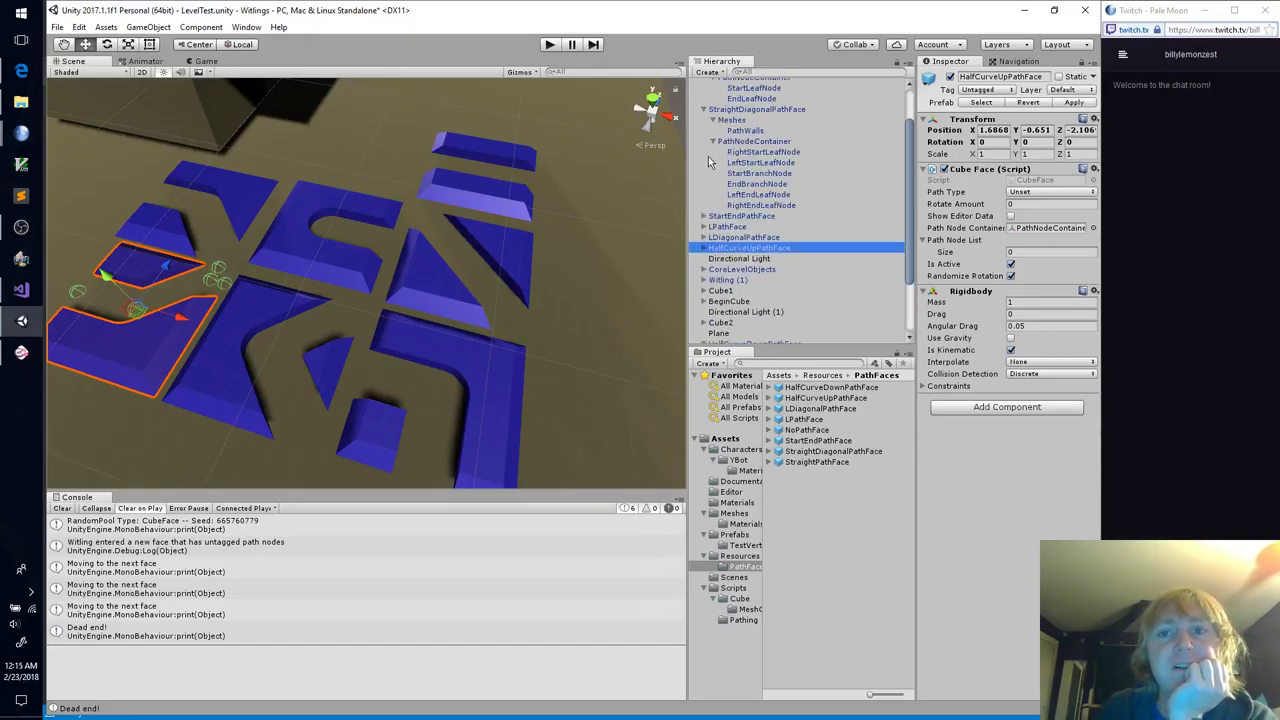
pyautogui.click(709, 115)
pyautogui.click(705, 158)
pyautogui.click(703, 105)
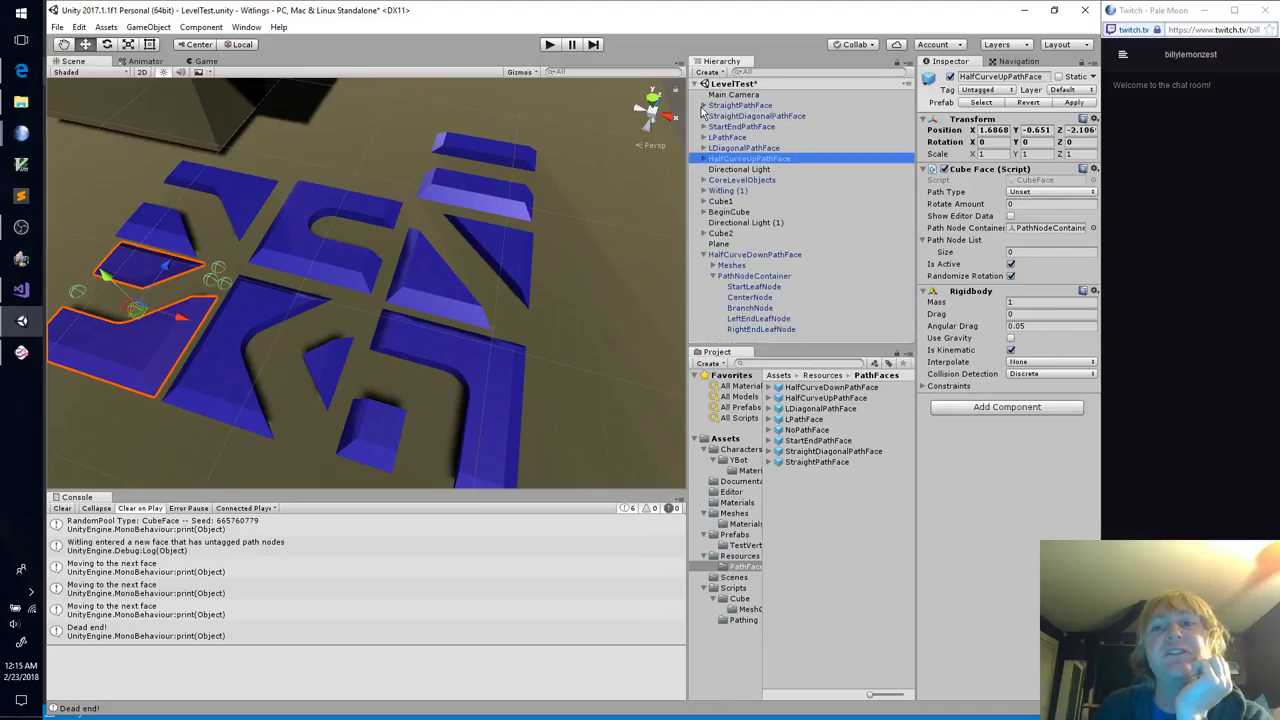
# Step: Select all seven path faces and fly the camera diagonally over them
pyautogui.keyDown('shift'); pyautogui.click(762, 106); pyautogui.keyUp('shift')
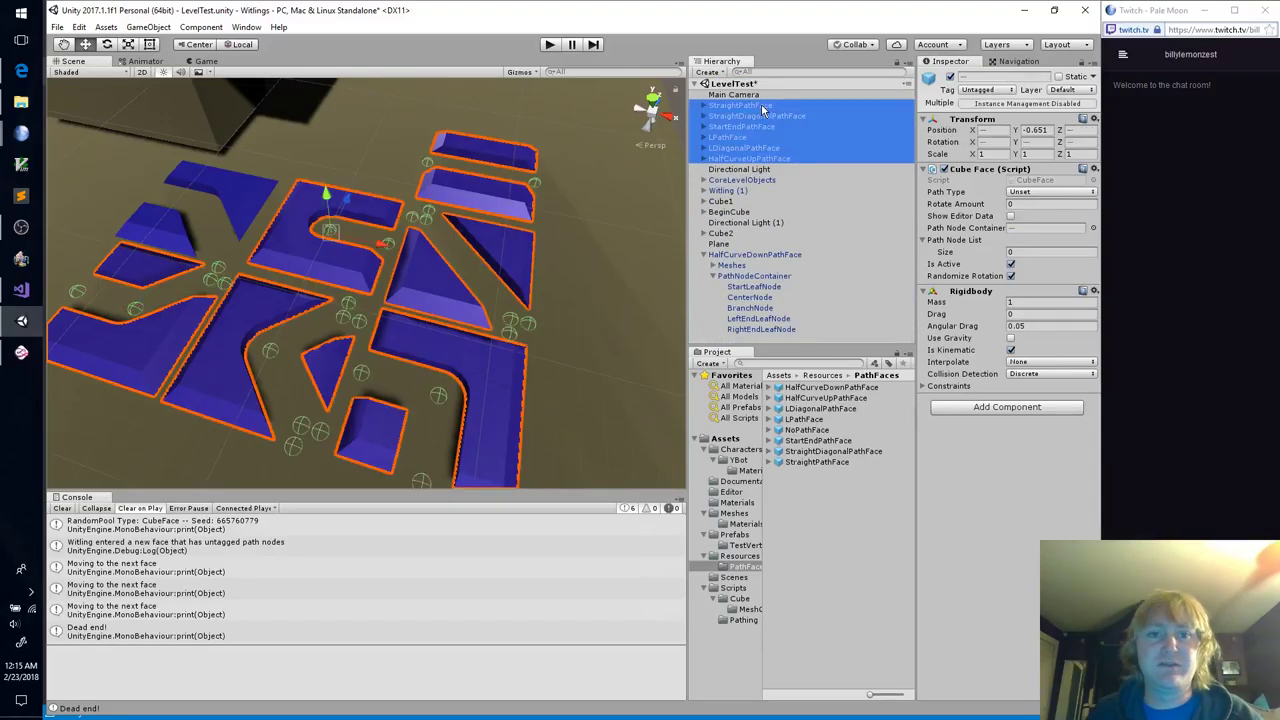
pyautogui.keyDown('ctrl'); pyautogui.click(775, 254); pyautogui.keyUp('ctrl')
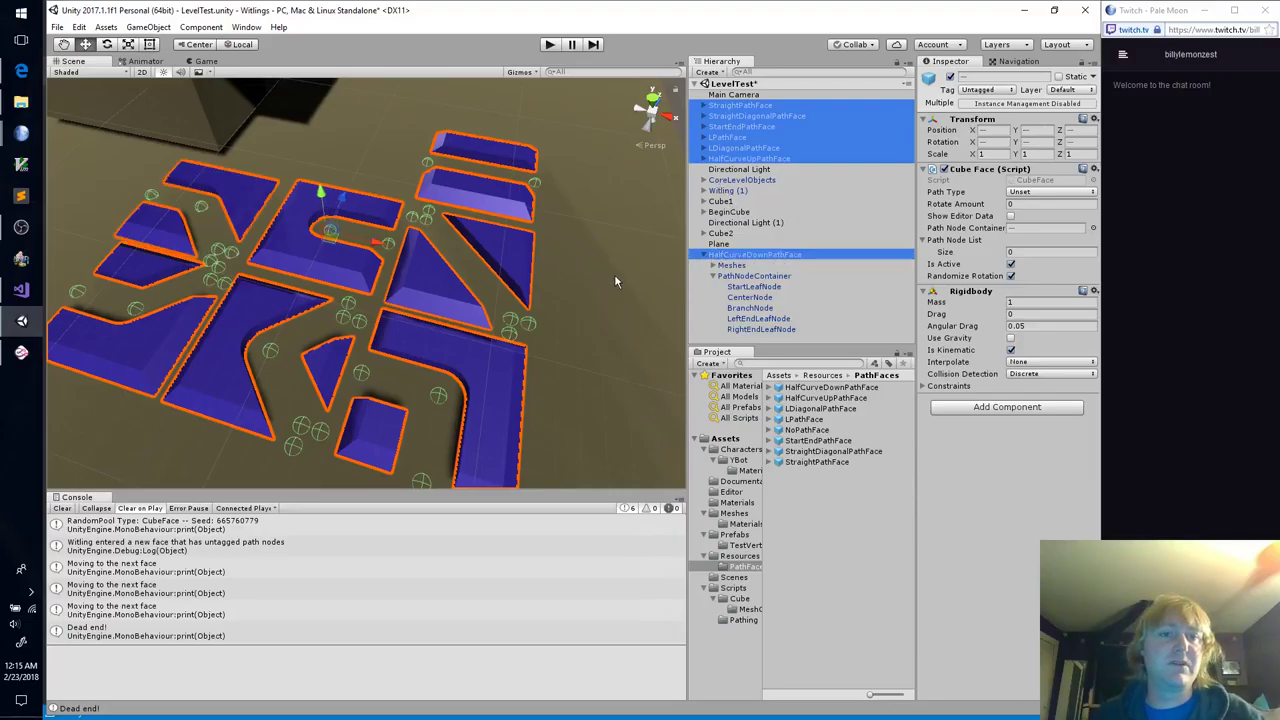
pyautogui.moveTo(615, 274); pyautogui.dragTo(350, 360, button='right')
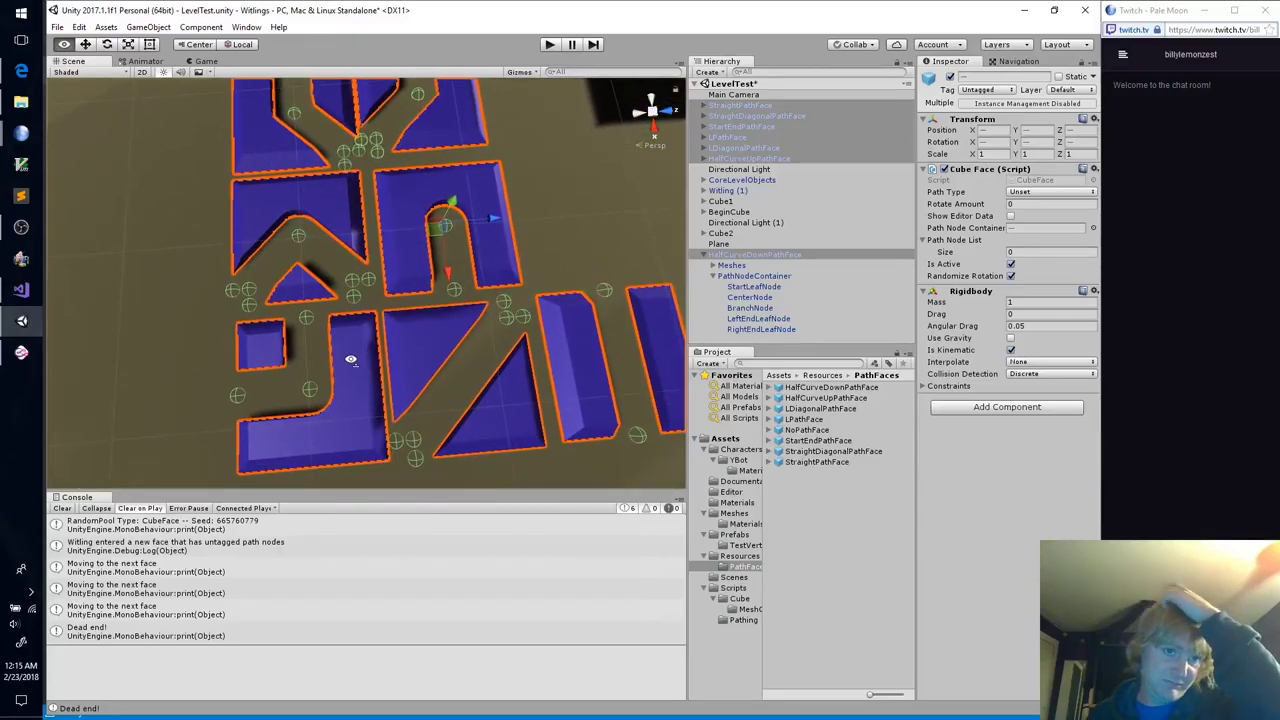
pyautogui.moveTo(351, 359); pyautogui.dragTo(456, 305, button='right')
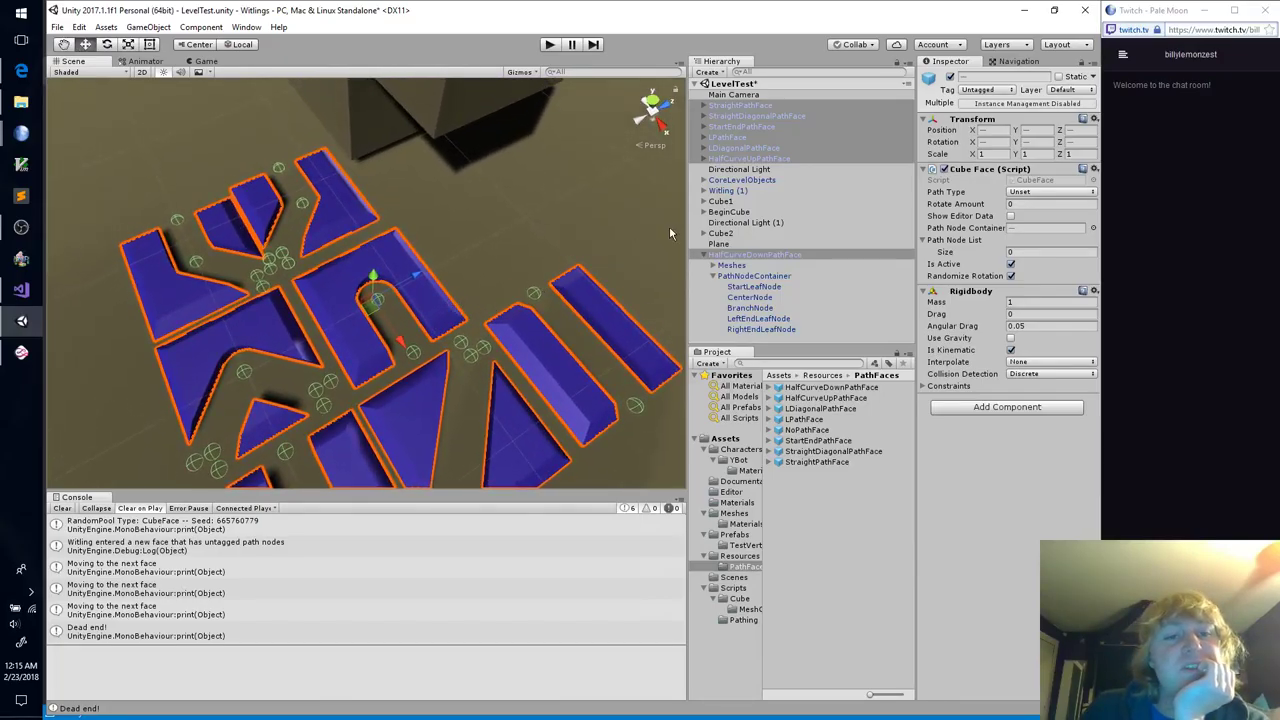
pyautogui.click(27, 231)
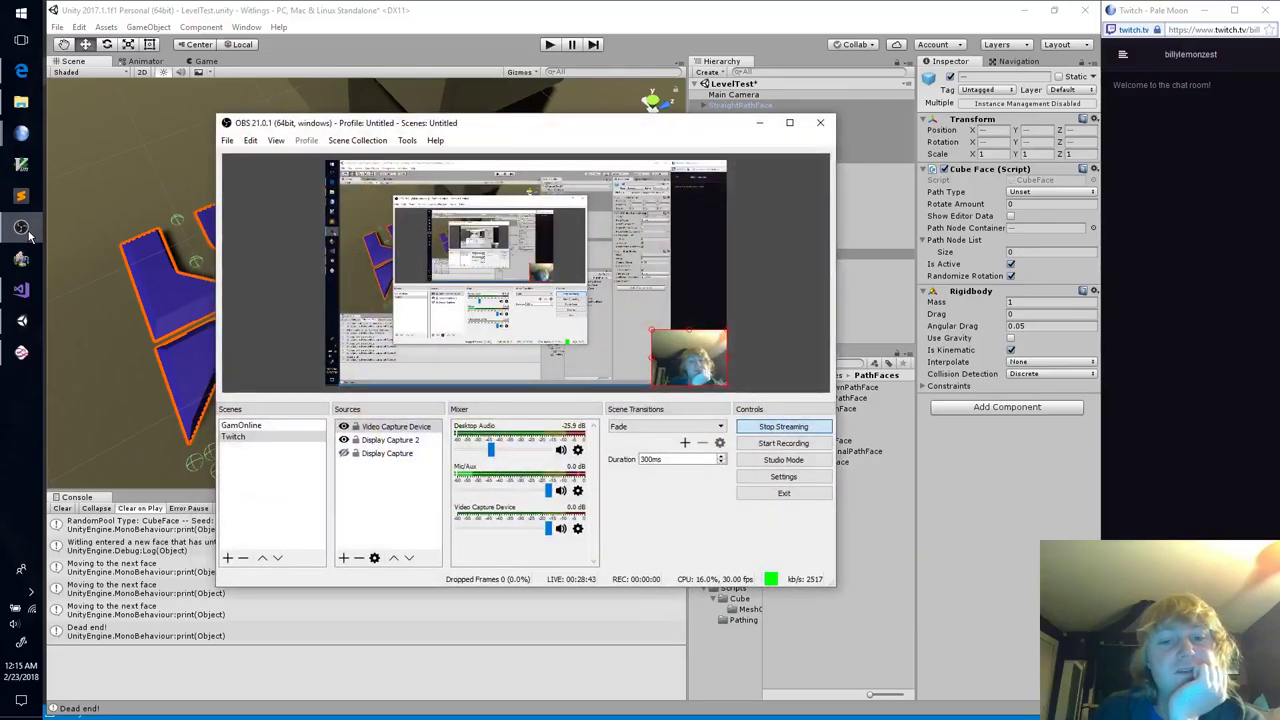
pyautogui.click(27, 231)
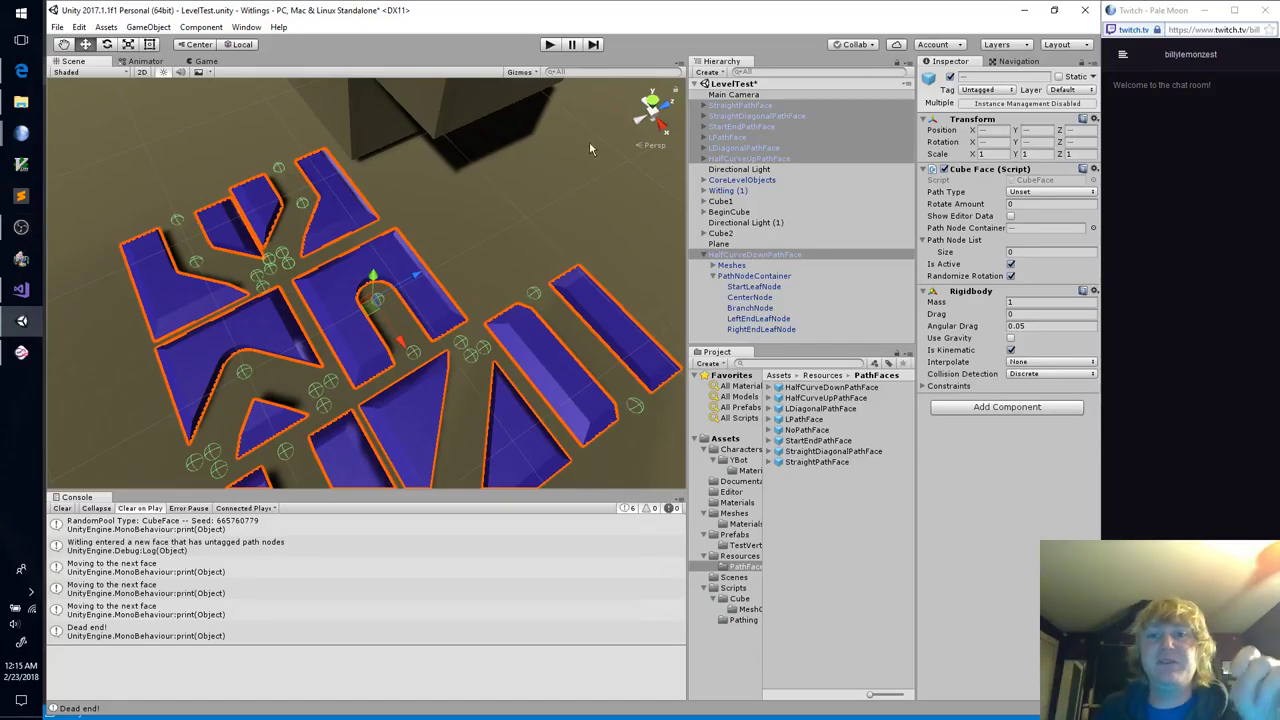
pyautogui.click(730, 106)
pyautogui.keyDown('shift'); pyautogui.click(736, 158); pyautogui.keyUp('shift')
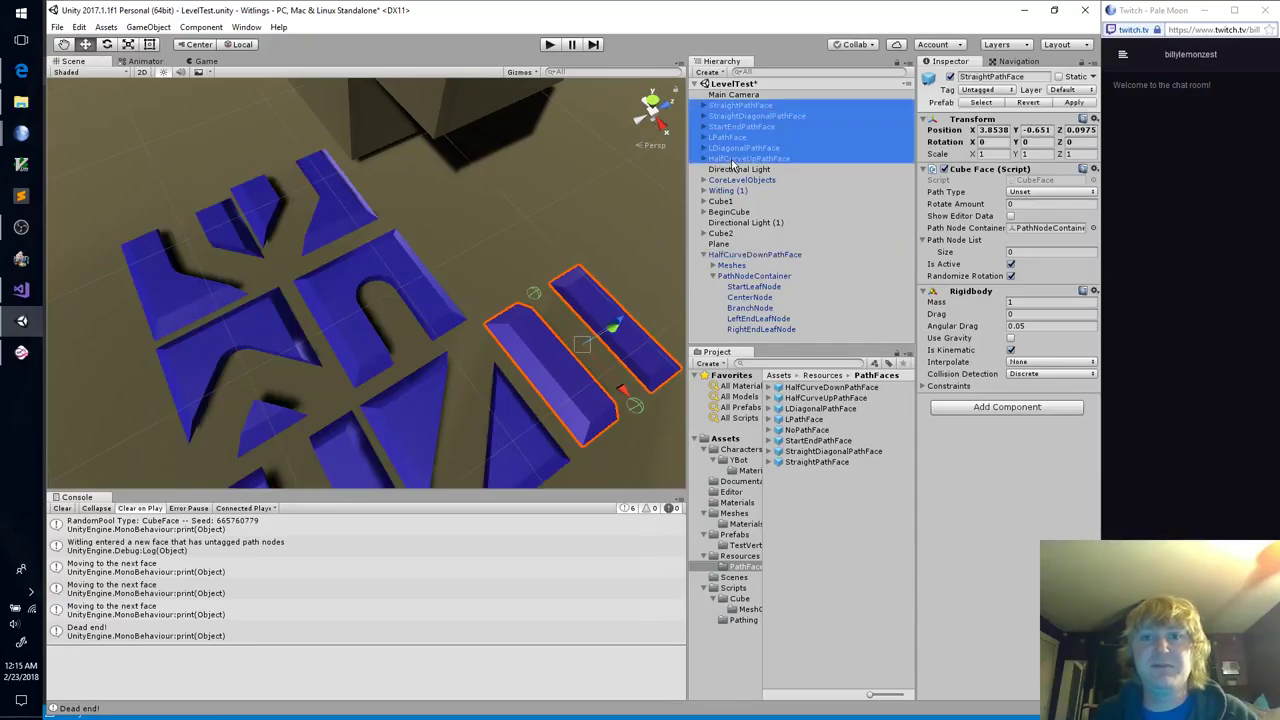
pyautogui.keyDown('ctrl'); pyautogui.click(741, 254); pyautogui.keyUp('ctrl')
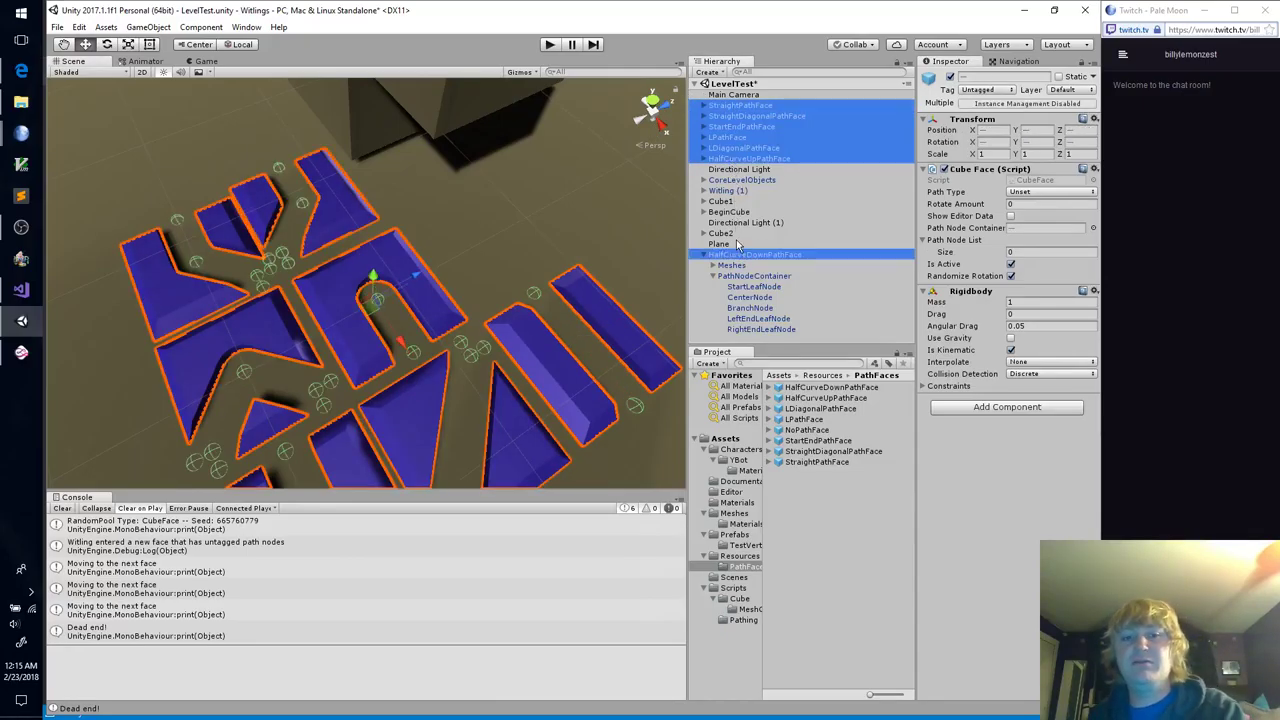
pyautogui.press('Delete')
pyautogui.moveTo(607, 258); pyautogui.dragTo(640, 200, button='right')
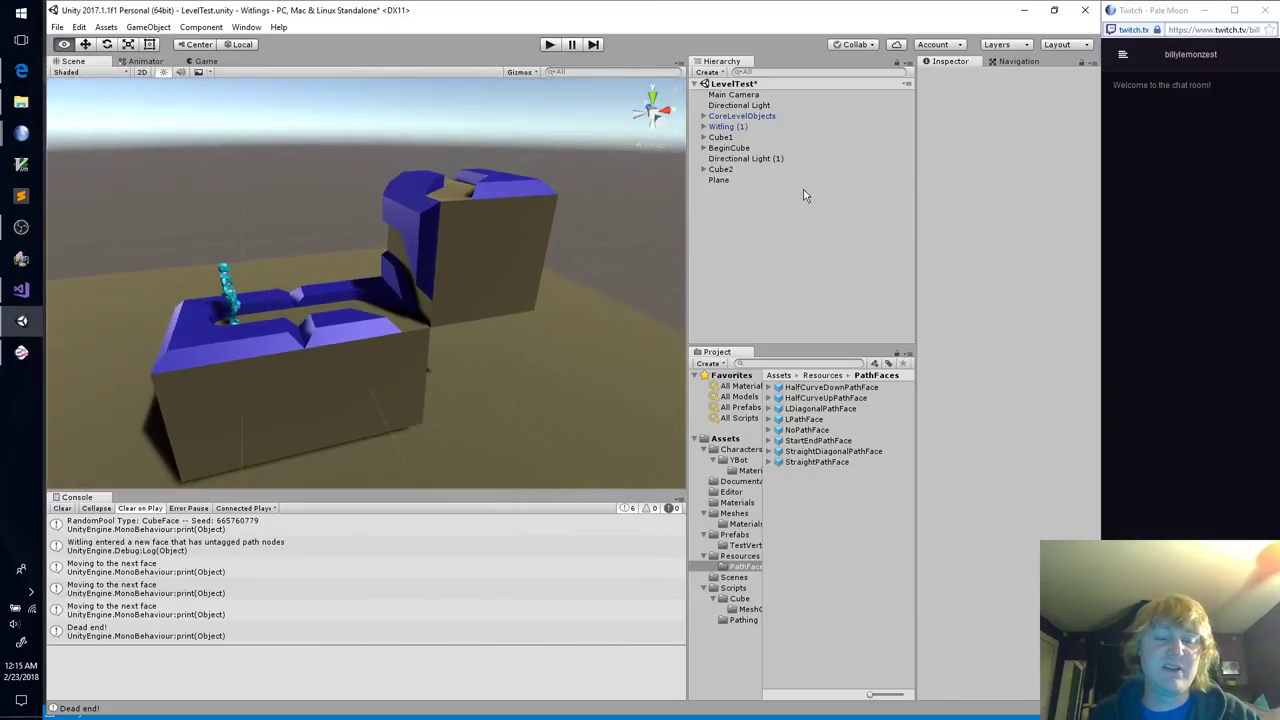
pyautogui.moveTo(806, 195); pyautogui.dragTo(806, 195, button='right')
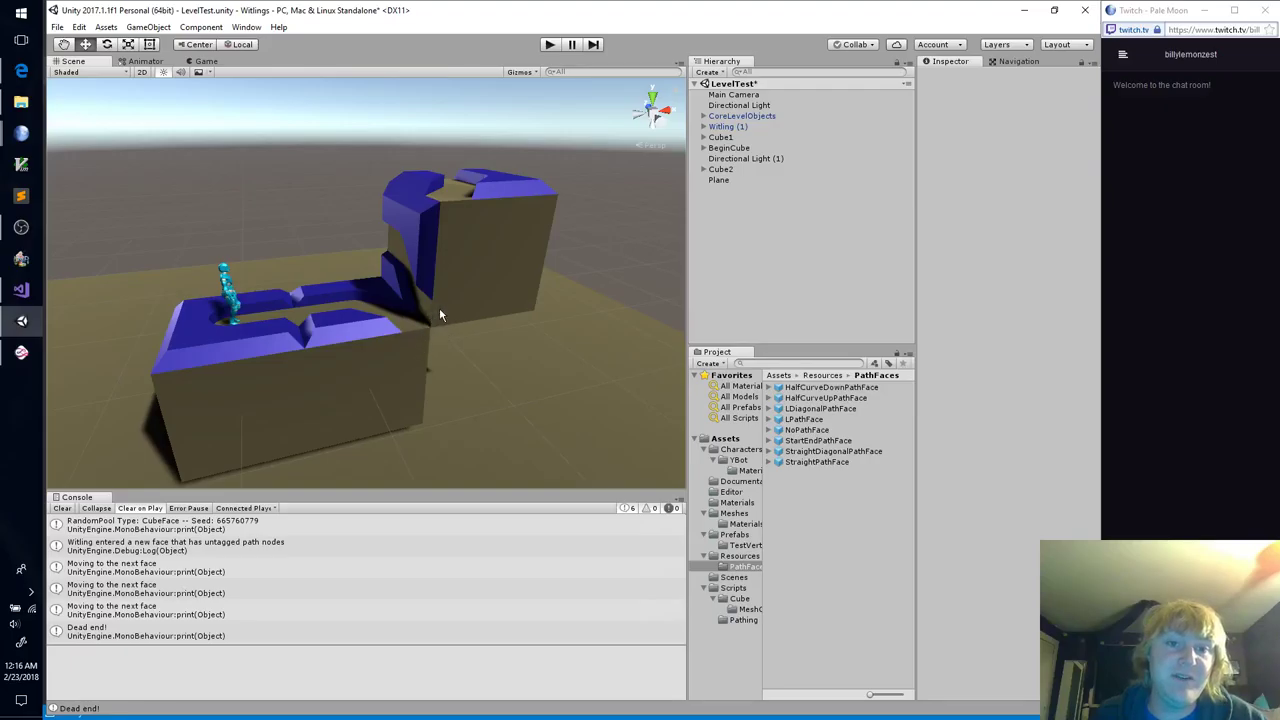
pyautogui.moveTo(440, 314); pyautogui.dragTo(466, 286, button='right')
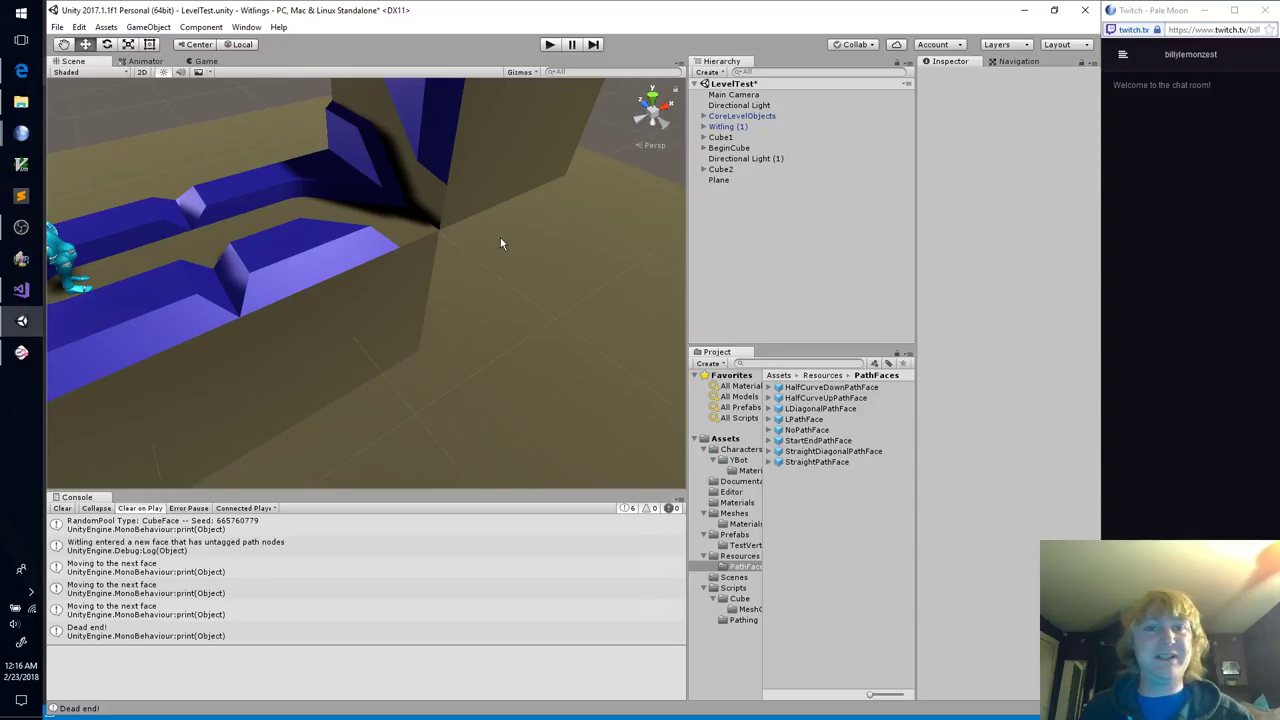
pyautogui.moveTo(503, 296); pyautogui.dragTo(508, 240, button='right')
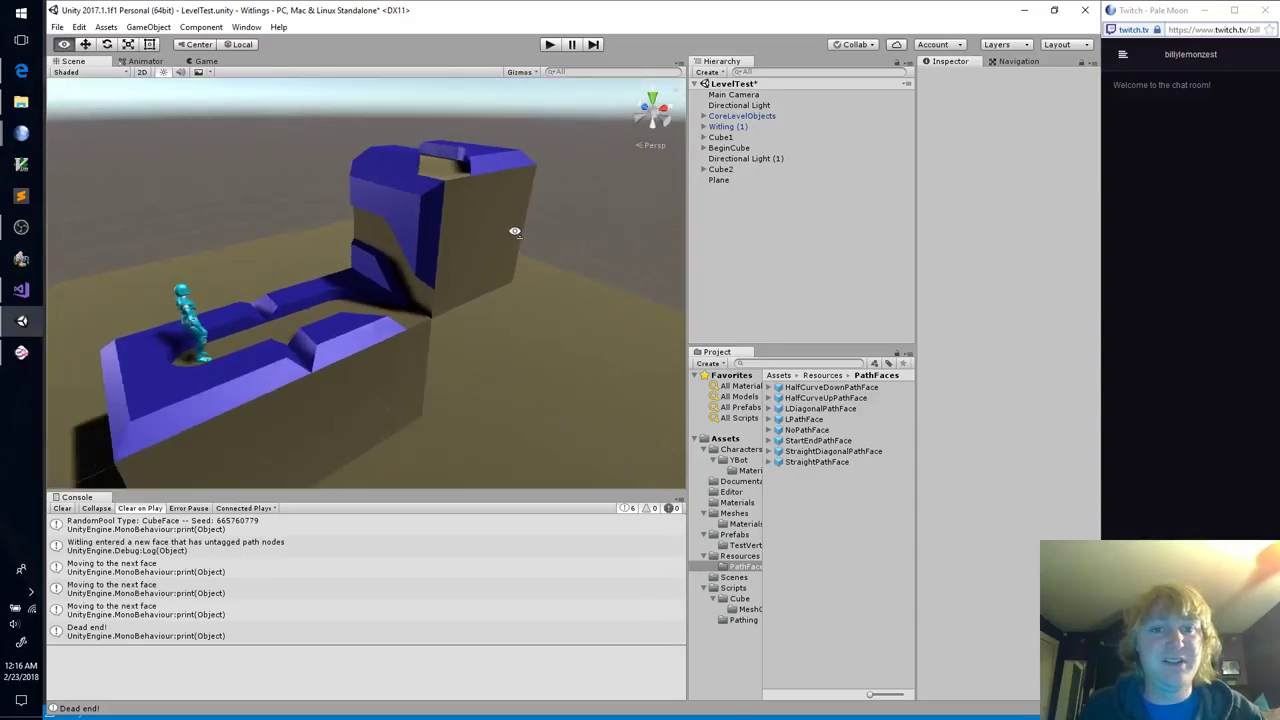
pyautogui.keyDown('alt'); pyautogui.moveTo(515, 232); pyautogui.dragTo(263, 371); pyautogui.keyUp('alt')
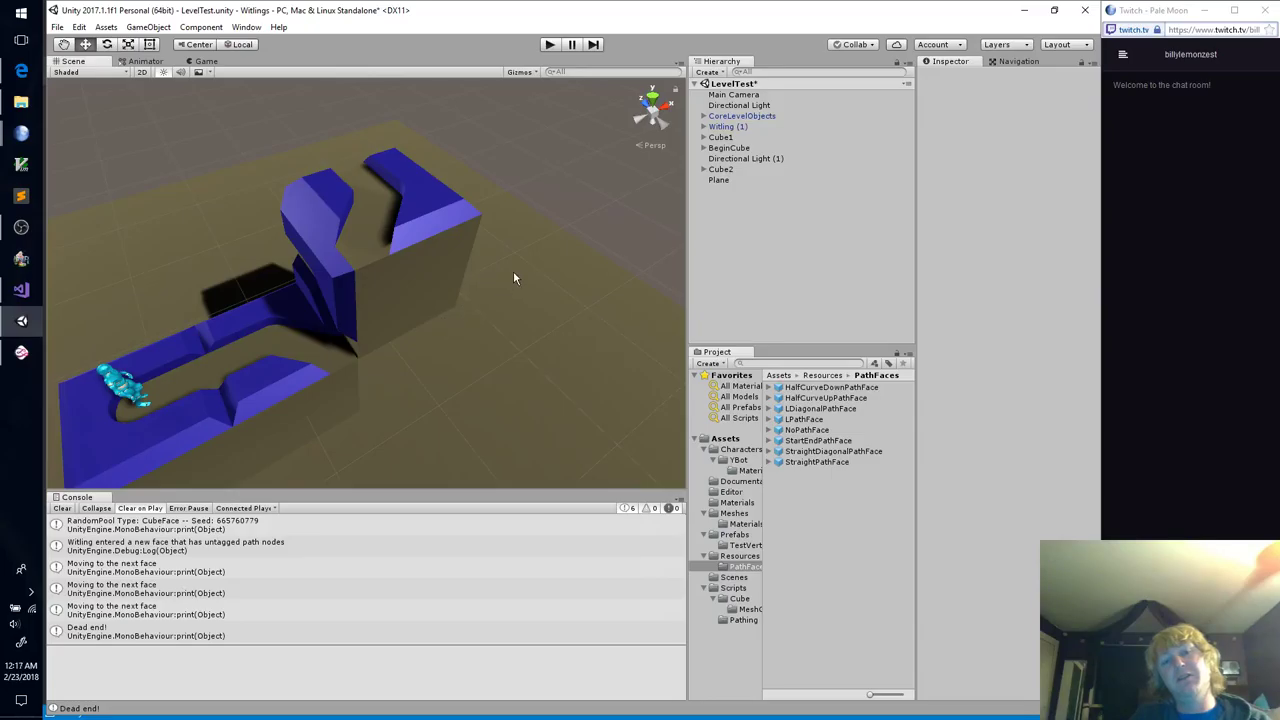
pyautogui.keyDown('alt'); pyautogui.moveTo(513, 270); pyautogui.dragTo(499, 308); pyautogui.keyUp('alt')
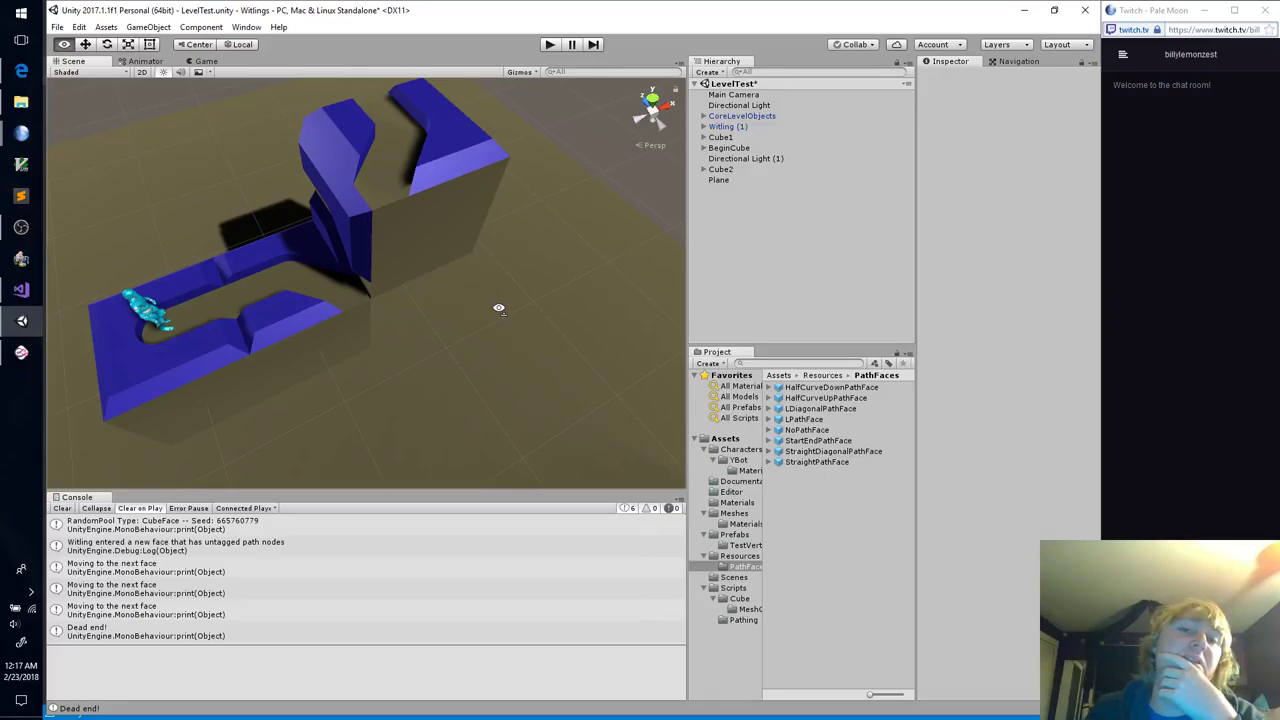
pyautogui.keyDown('alt'); pyautogui.moveTo(499, 308); pyautogui.dragTo(488, 310); pyautogui.keyUp('alt')
pyautogui.click(21, 352)
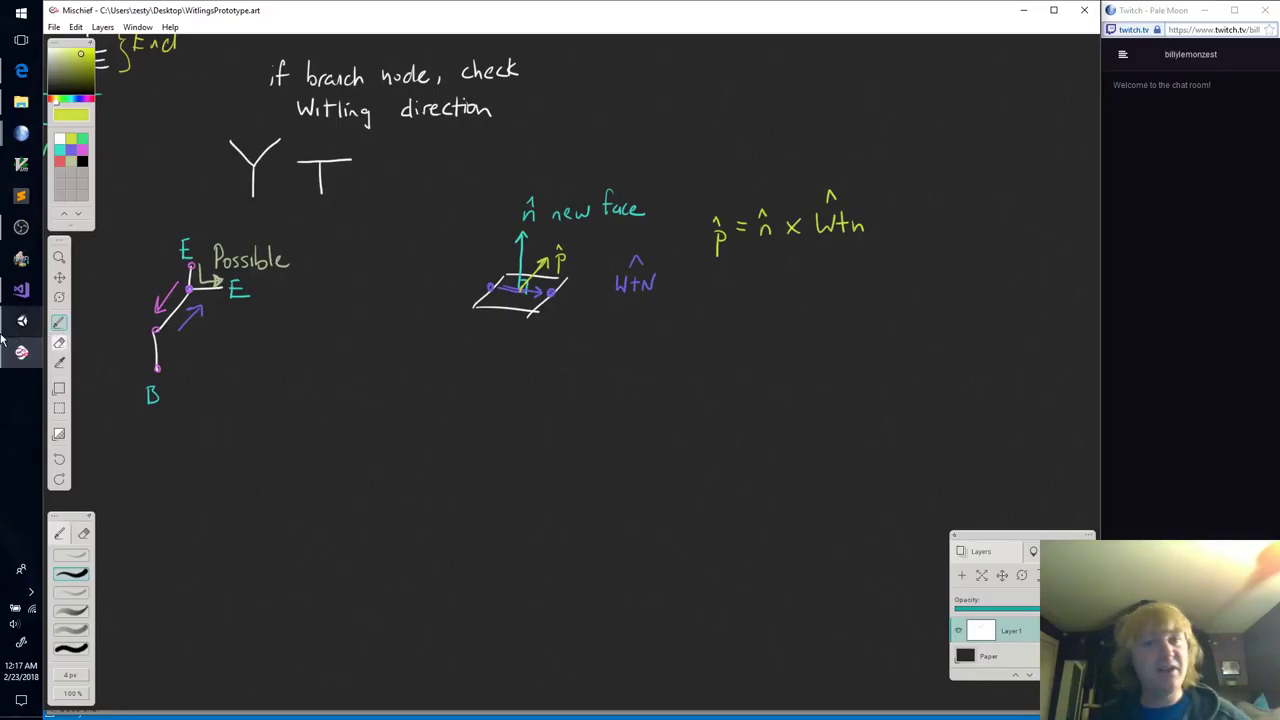
# Step: Draw a yellow square with a diagonal line across it
pyautogui.moveTo(3, 340)
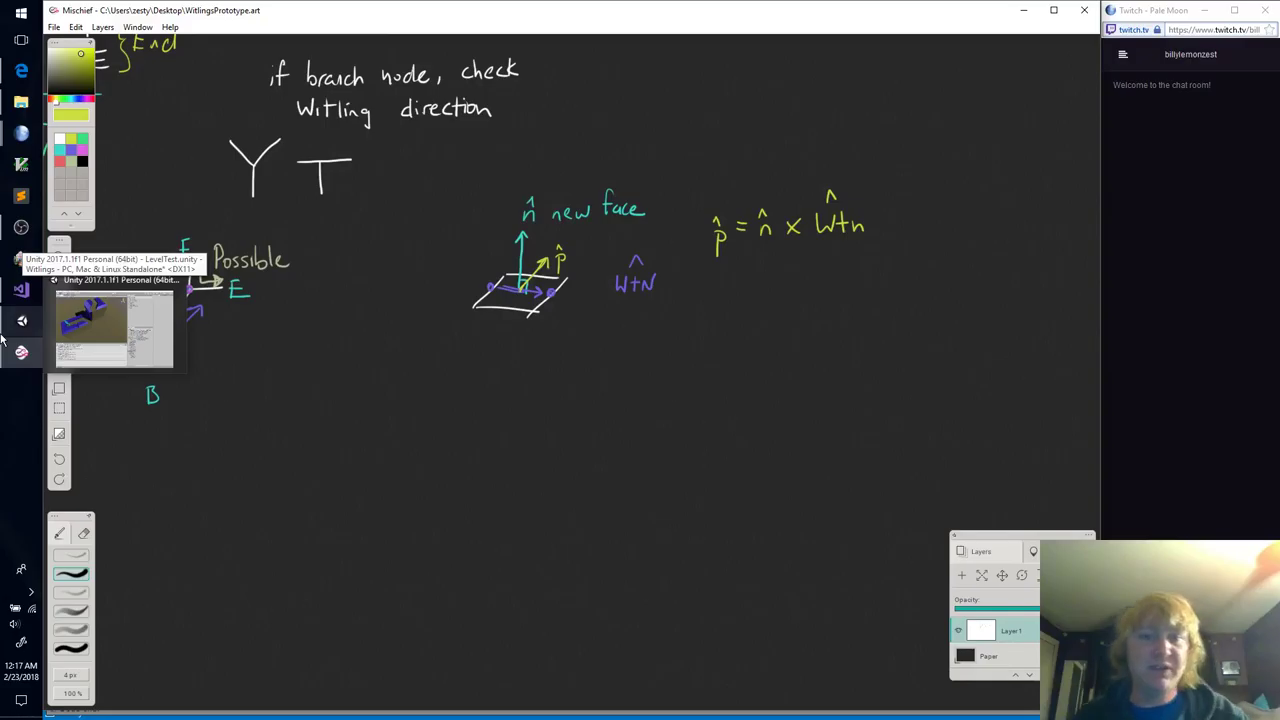
pyautogui.moveTo(463, 414); pyautogui.dragTo(563, 286)
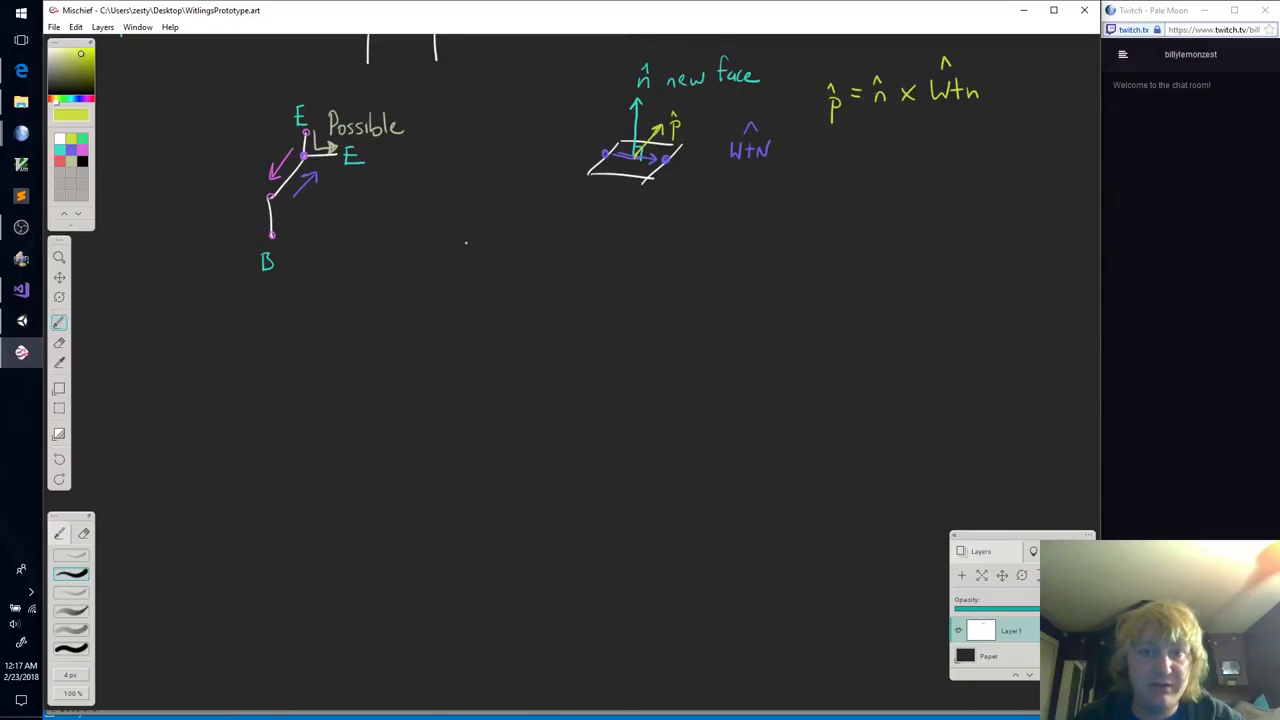
pyautogui.moveTo(465, 242)
pyautogui.mouseDown()
pyautogui.moveTo(462, 291)
pyautogui.moveTo(525, 230)
pyautogui.moveTo(524, 298)
pyautogui.mouseUp()
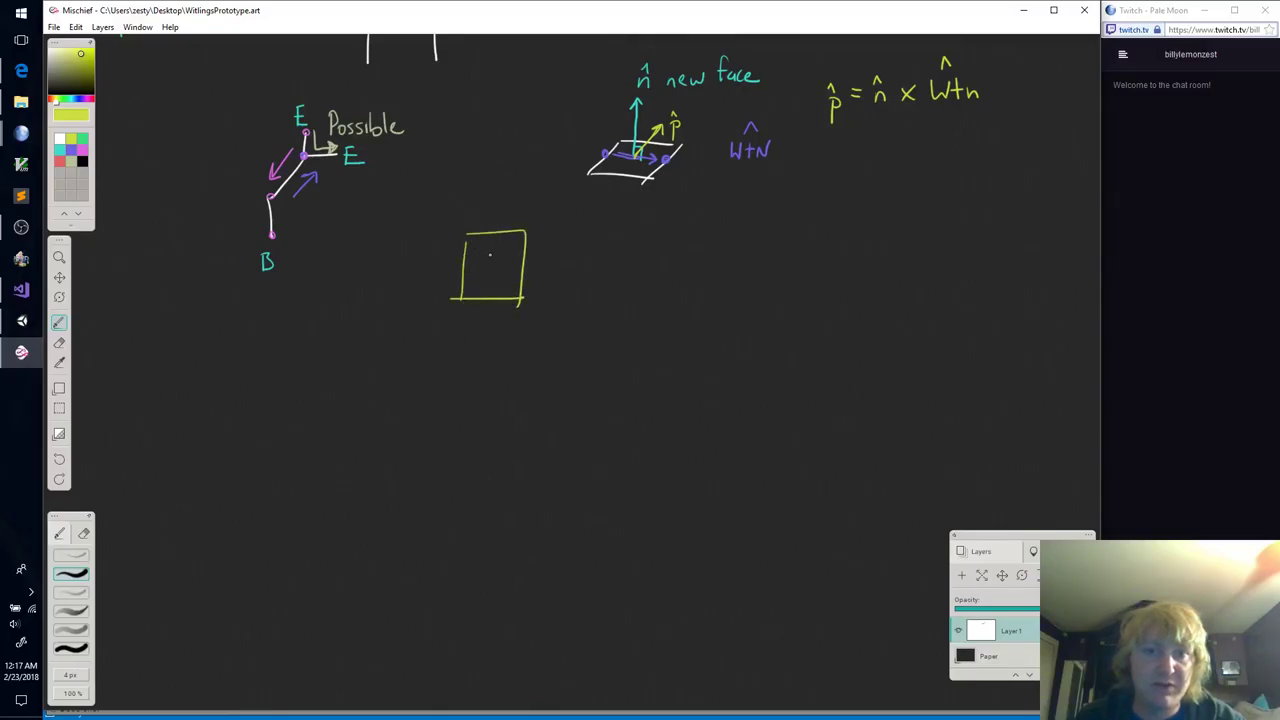
pyautogui.moveTo(523, 233)
pyautogui.mouseDown()
pyautogui.moveTo(486, 267)
pyautogui.moveTo(493, 304)
pyautogui.mouseUp()
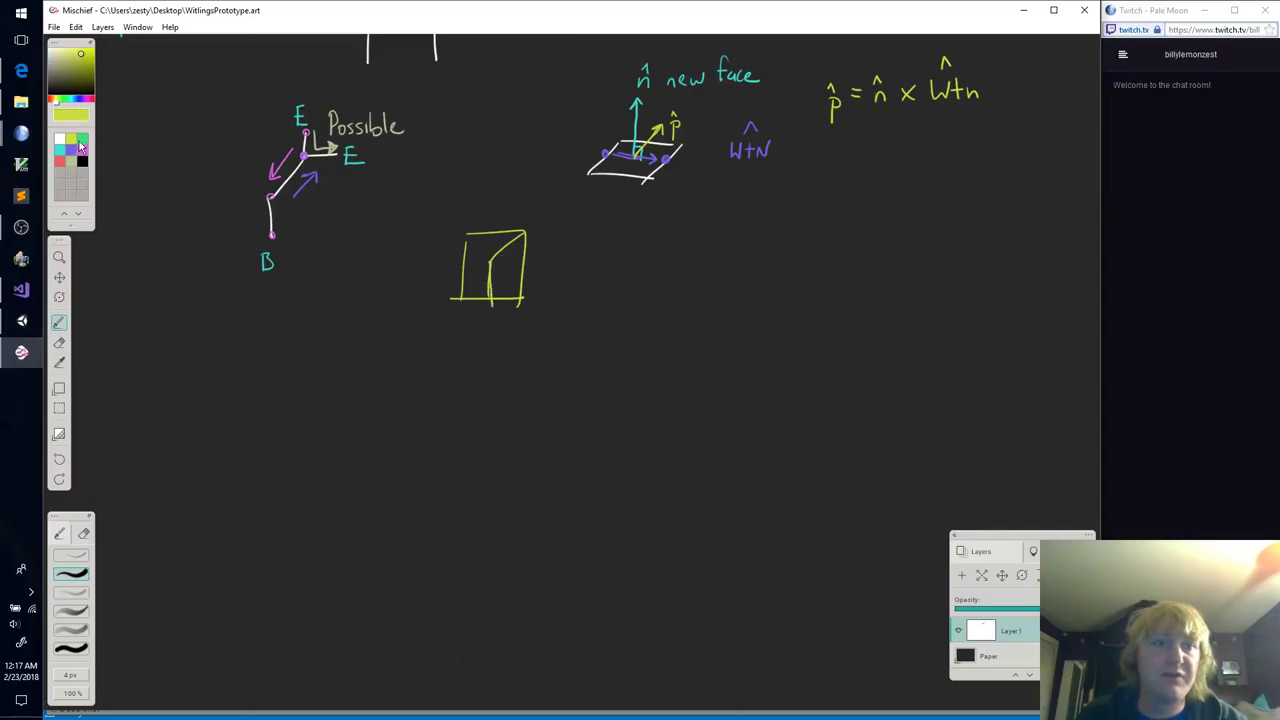
# Step: Add a green arrow at the square's corner and a white box above holding a yellow-green stroke
pyautogui.click(71, 138)
pyautogui.moveTo(531, 239)
pyautogui.mouseDown()
pyautogui.moveTo(543, 239)
pyautogui.moveTo(524, 220)
pyautogui.mouseUp()
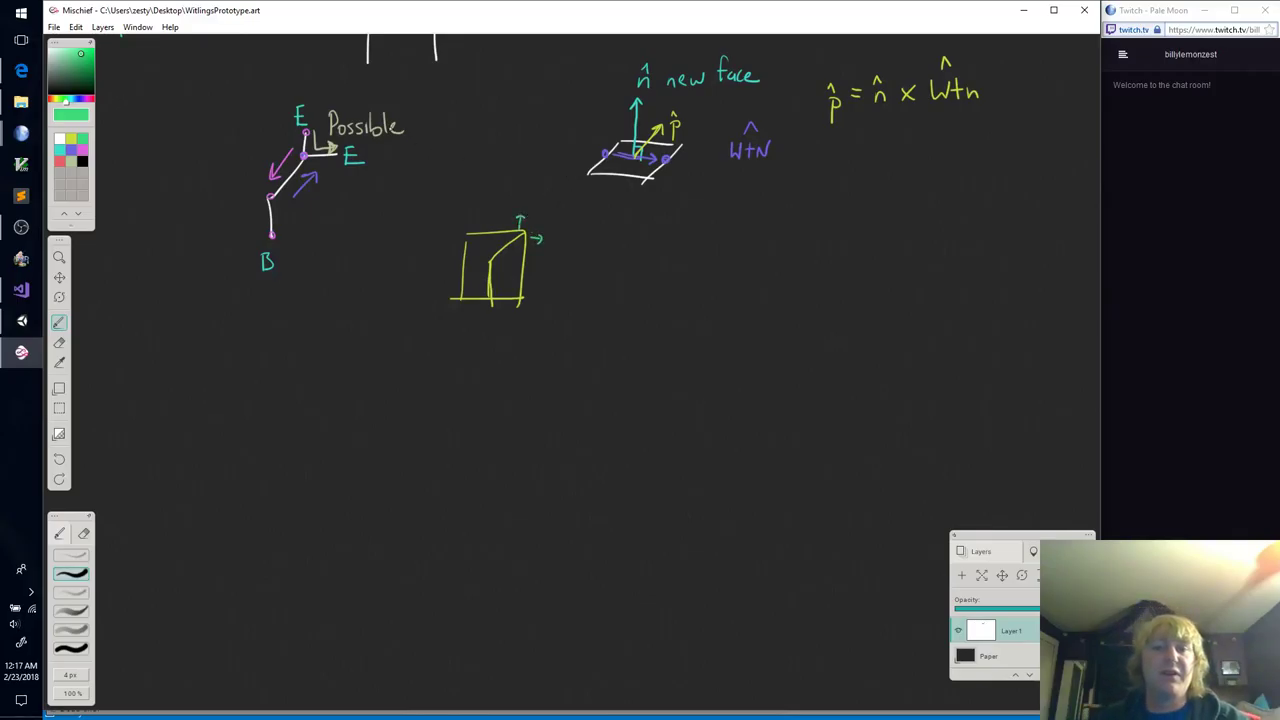
pyautogui.click(70, 141)
pyautogui.click(59, 139)
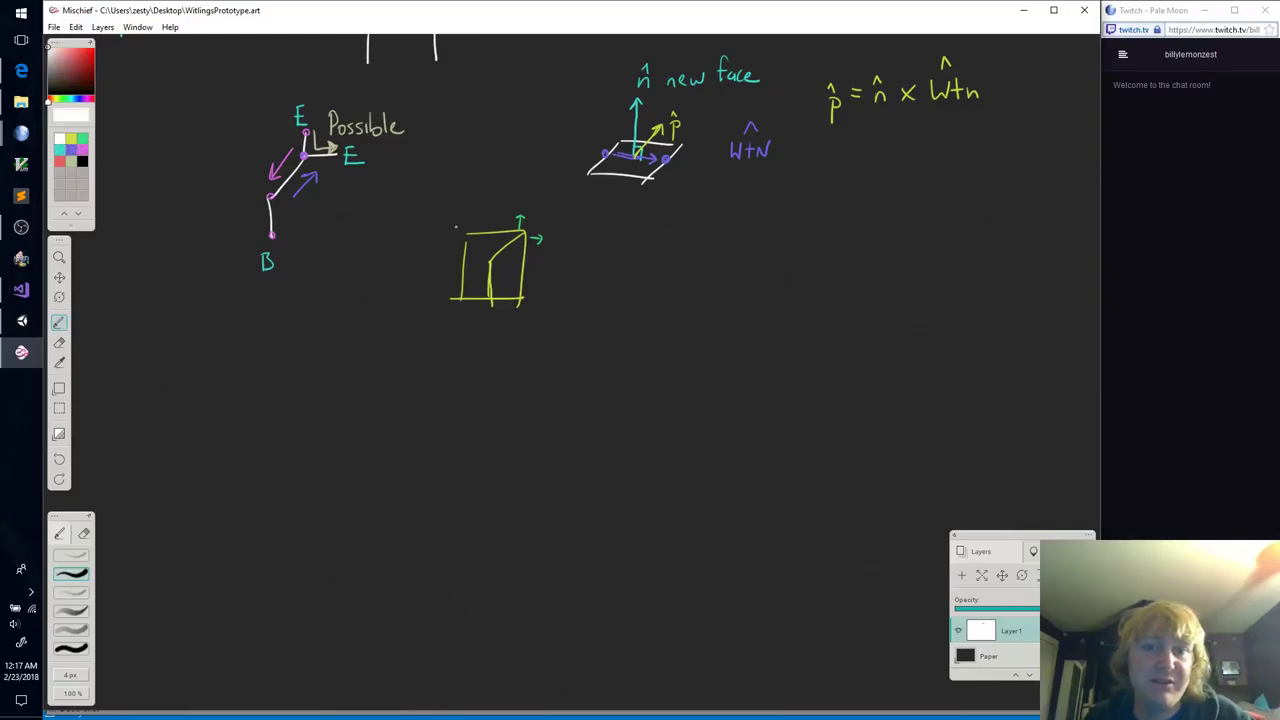
pyautogui.moveTo(466, 232)
pyautogui.mouseDown()
pyautogui.moveTo(476, 172)
pyautogui.moveTo(533, 174)
pyautogui.moveTo(530, 228)
pyautogui.mouseUp()
pyautogui.click(83, 136)
pyautogui.moveTo(475, 190)
pyautogui.mouseDown()
pyautogui.moveTo(504, 190)
pyautogui.moveTo(512, 228)
pyautogui.mouseUp()
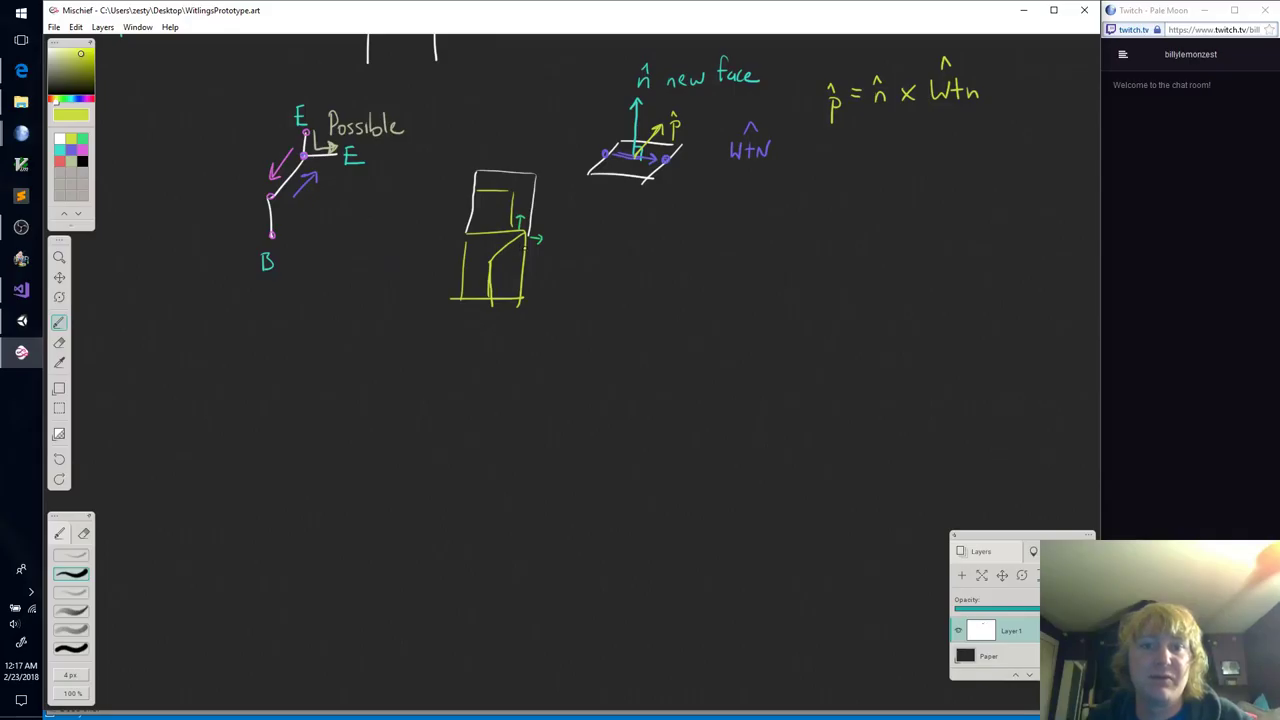
# Step: Undo the stray strokes, then draw a green arrow up and over the white box and trim its end
pyautogui.hotkey('ctrl', 'z')
pyautogui.hotkey('ctrl', 'z')
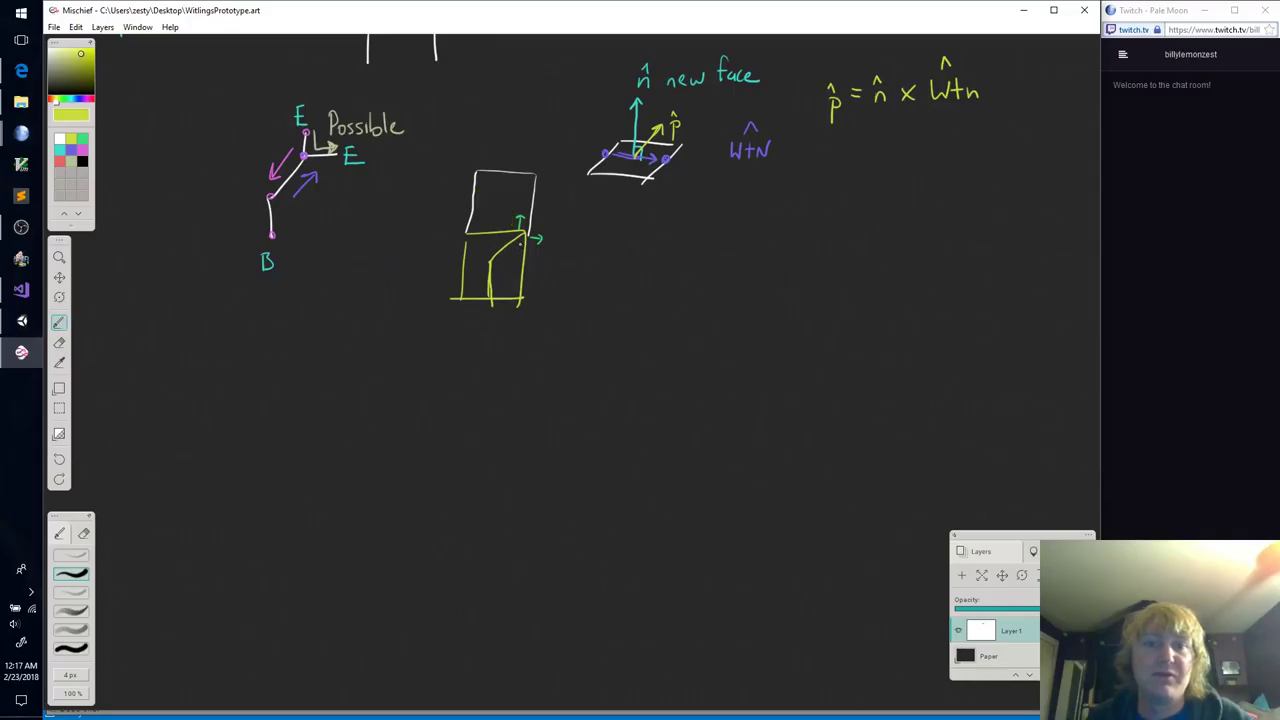
pyautogui.click(82, 139)
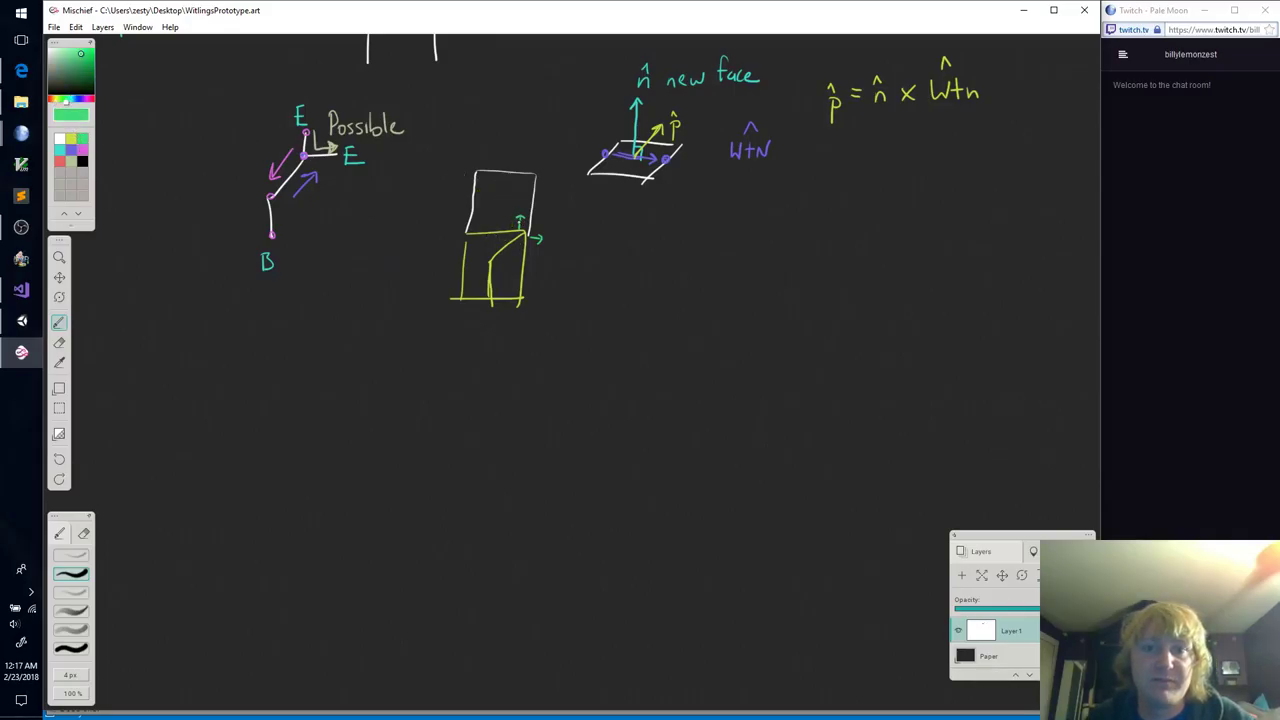
pyautogui.moveTo(519, 224)
pyautogui.mouseDown()
pyautogui.moveTo(523, 180)
pyautogui.moveTo(479, 185)
pyautogui.mouseUp()
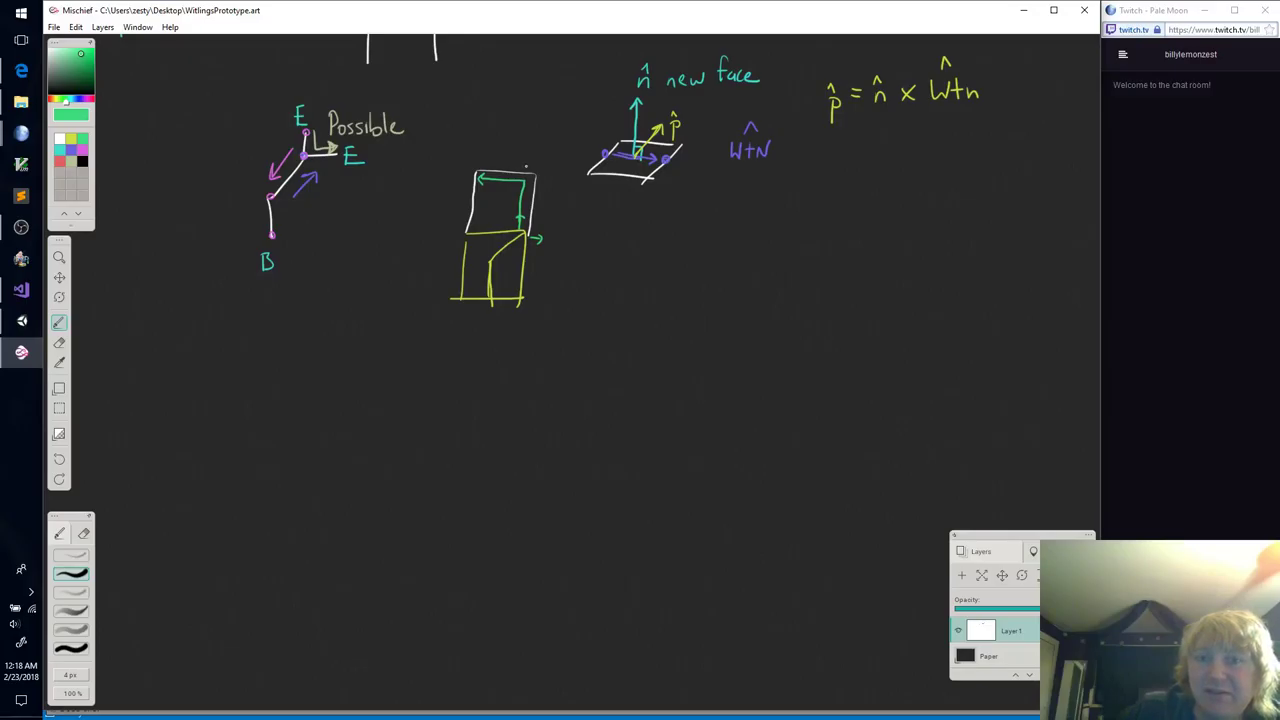
pyautogui.moveTo(522, 169); pyautogui.dragTo(529, 168)
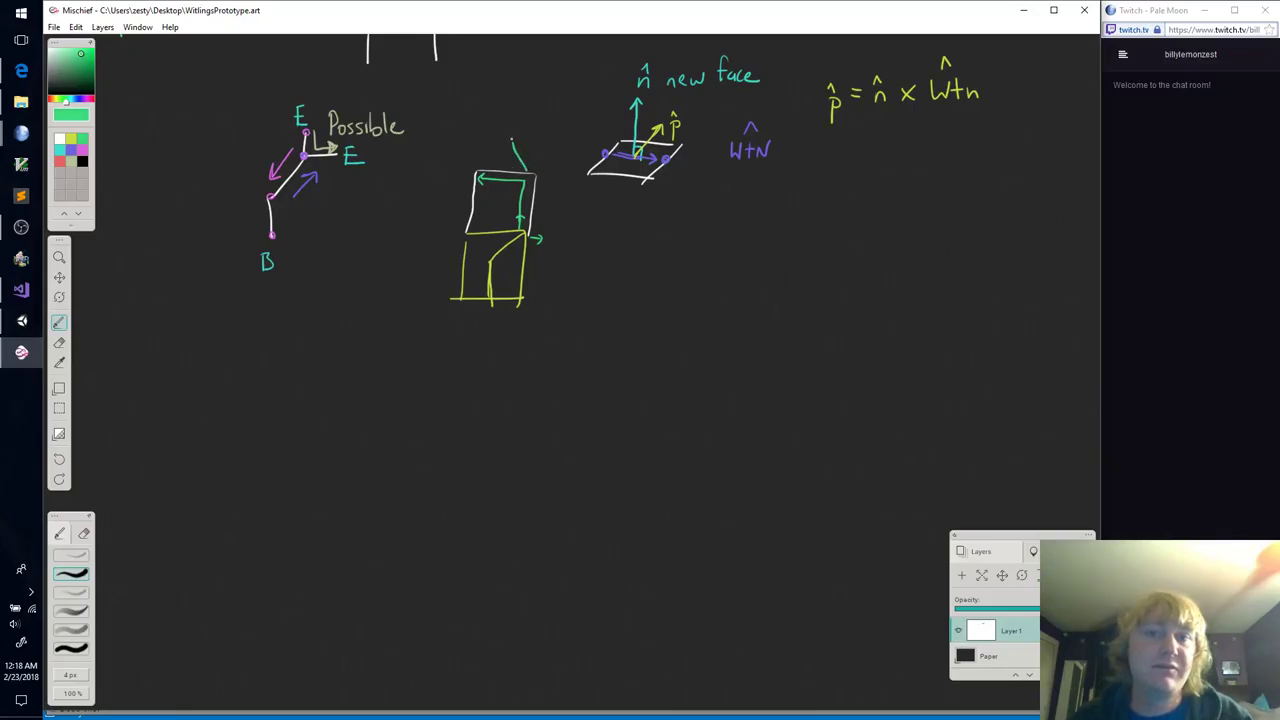
pyautogui.moveTo(515, 152); pyautogui.dragTo(481, 143)
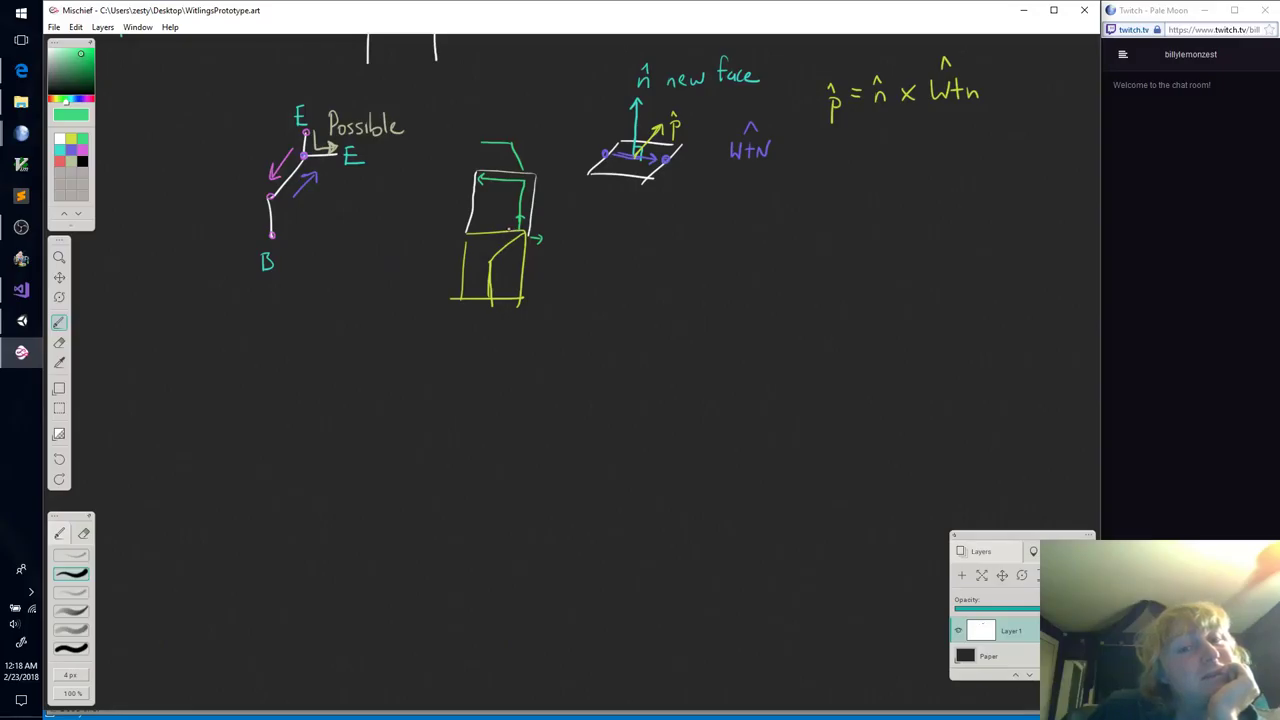
pyautogui.press('e')
pyautogui.moveTo(515, 180)
pyautogui.mouseDown()
pyautogui.moveTo(482, 182)
pyautogui.moveTo(512, 184)
pyautogui.mouseUp()
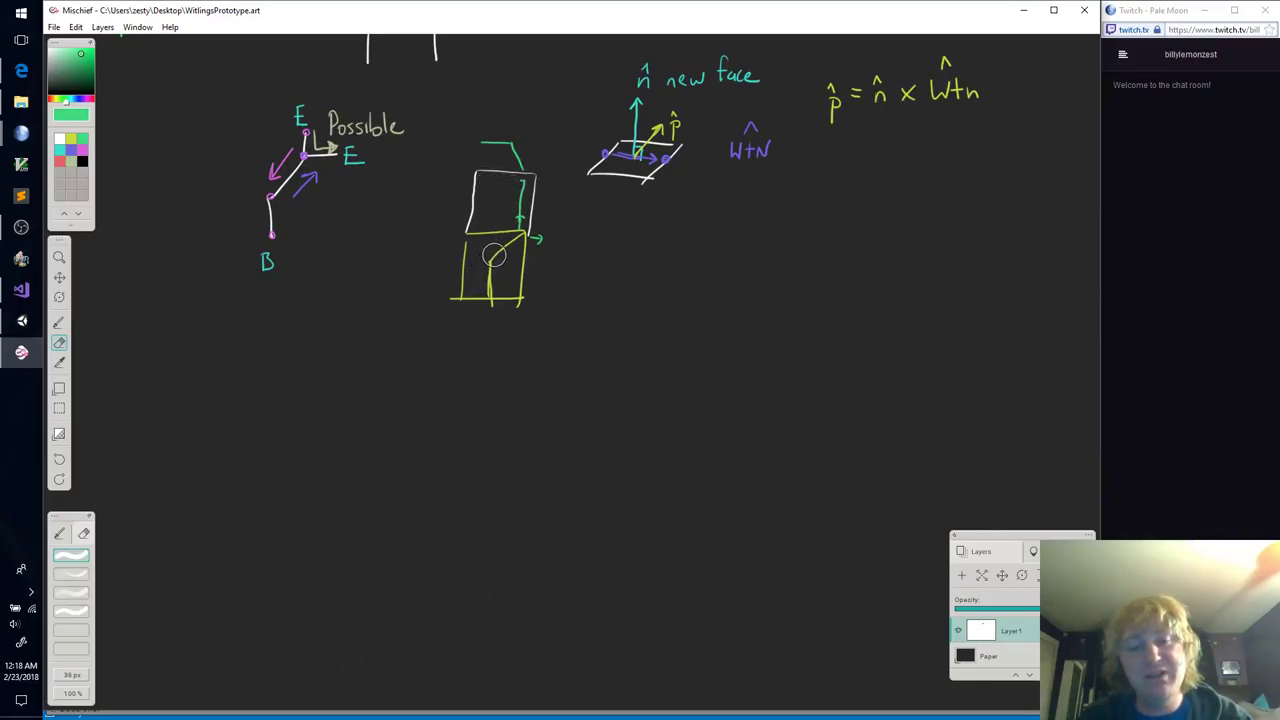
# Step: Write 'Dangerous' in red brush beside the stacked boxes
pyautogui.press('b')
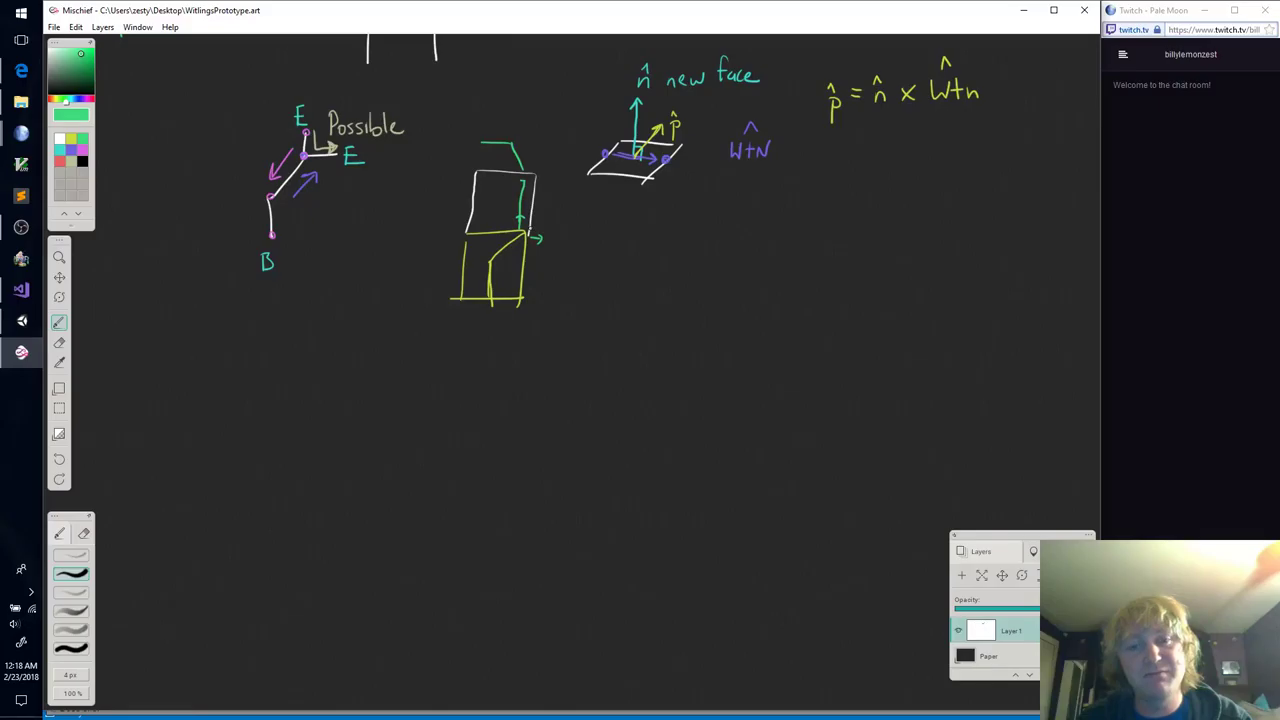
pyautogui.click(60, 162)
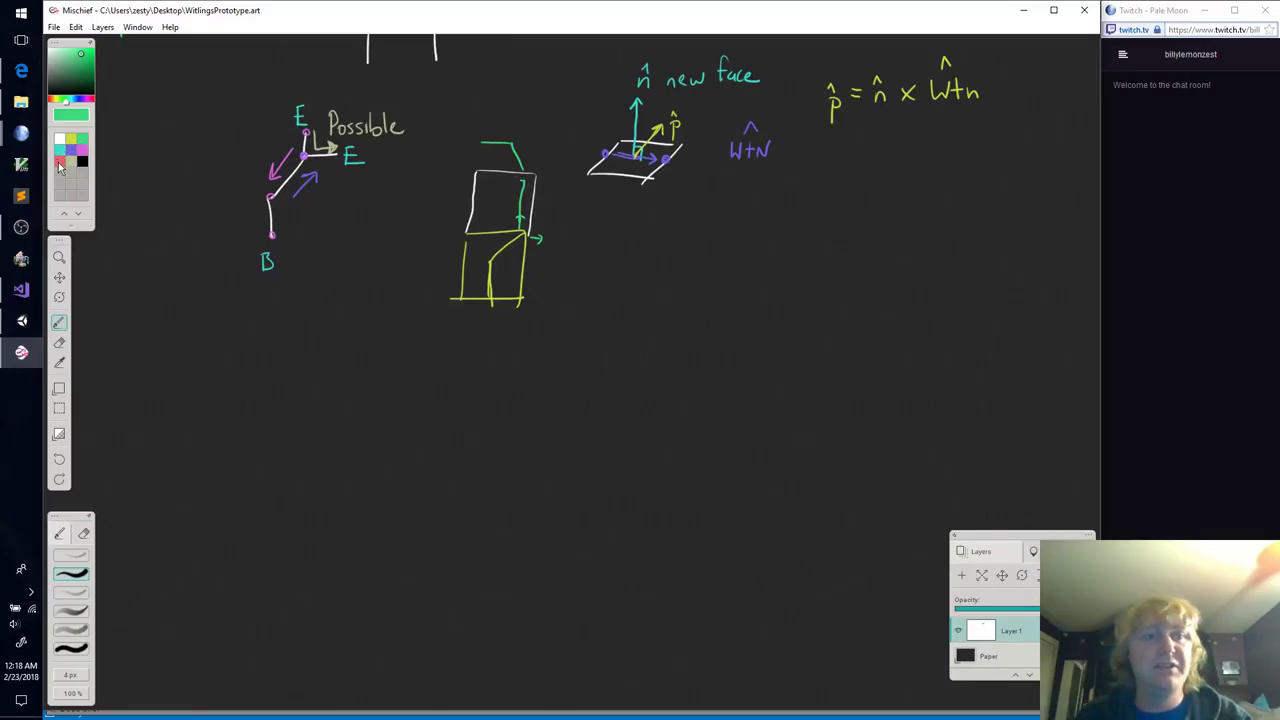
pyautogui.moveTo(551, 209)
pyautogui.mouseDown()
pyautogui.moveTo(551, 228)
pyautogui.moveTo(584, 226)
pyautogui.moveTo(589, 243)
pyautogui.moveTo(623, 218)
pyautogui.moveTo(638, 228)
pyautogui.mouseUp()
pyautogui.click(576, 226)
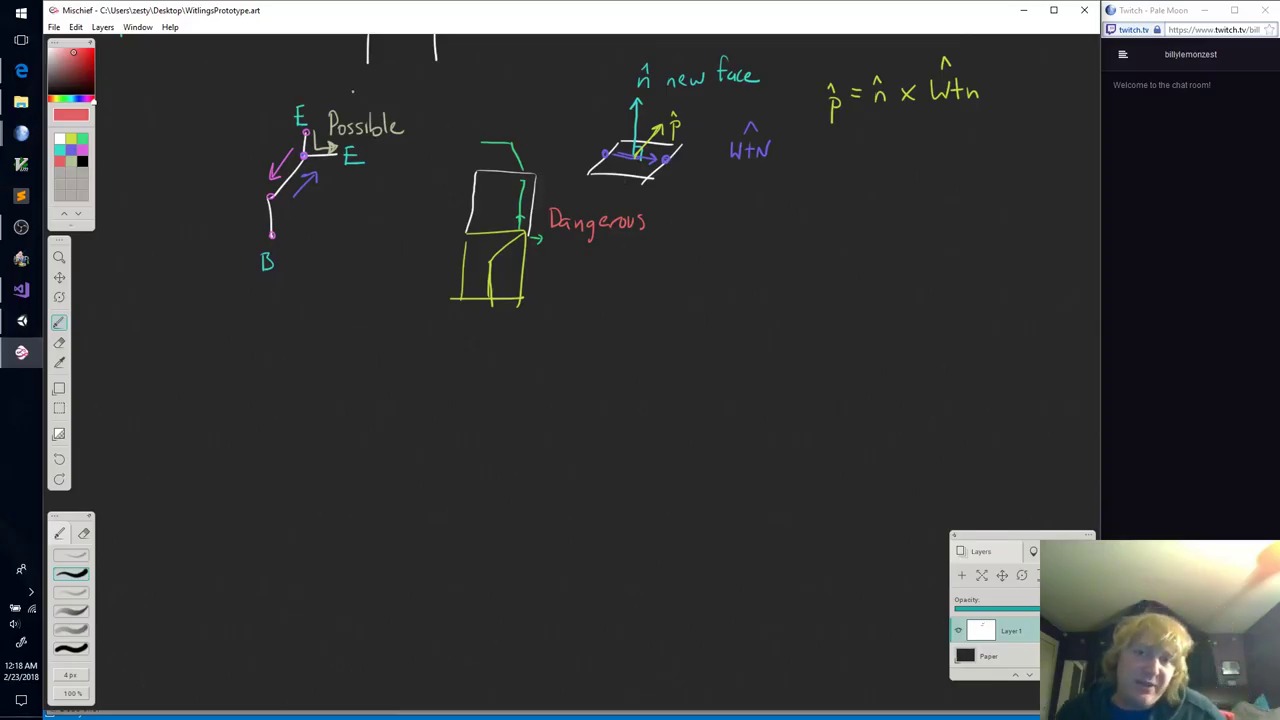
# Step: Draw a small white box with a rectangle jutting to its right below the sketches
pyautogui.click(62, 139)
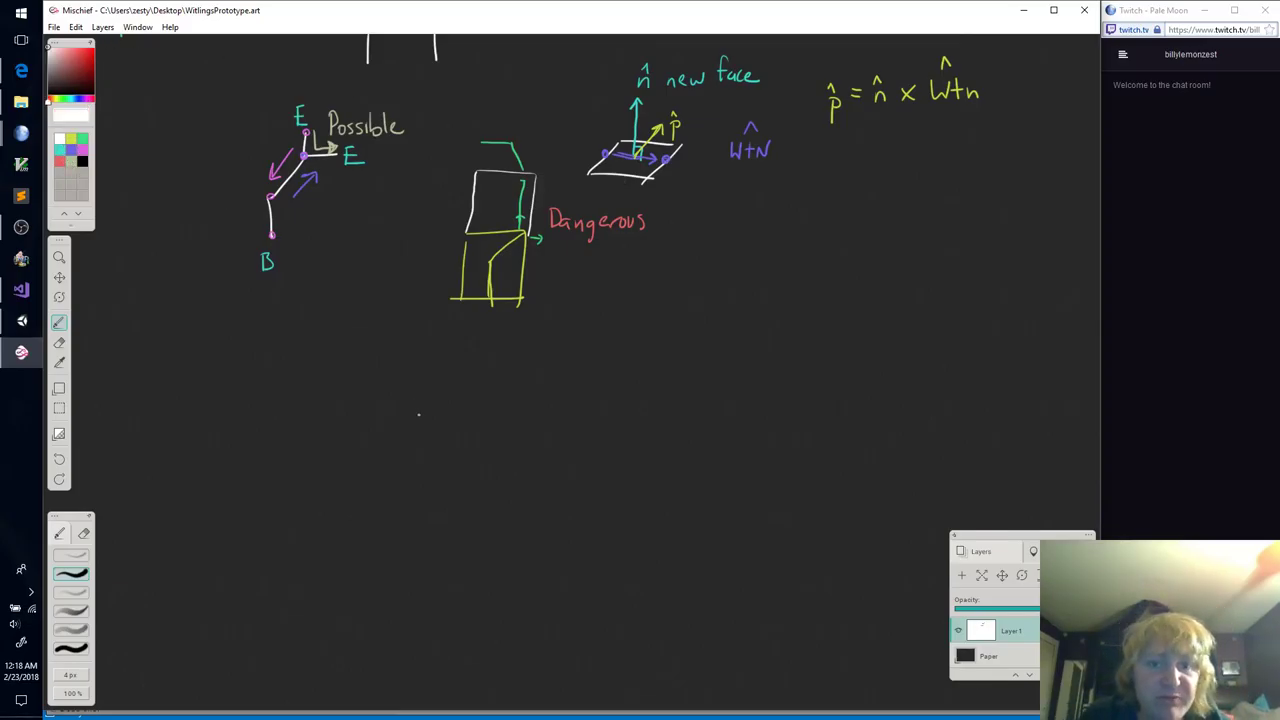
pyautogui.moveTo(420, 406)
pyautogui.mouseDown()
pyautogui.moveTo(417, 446)
pyautogui.moveTo(421, 403)
pyautogui.moveTo(466, 442)
pyautogui.mouseUp()
pyautogui.moveTo(420, 443)
pyautogui.mouseDown()
pyautogui.moveTo(464, 441)
pyautogui.moveTo(424, 422)
pyautogui.moveTo(420, 432)
pyautogui.moveTo(442, 428)
pyautogui.moveTo(440, 404)
pyautogui.mouseUp()
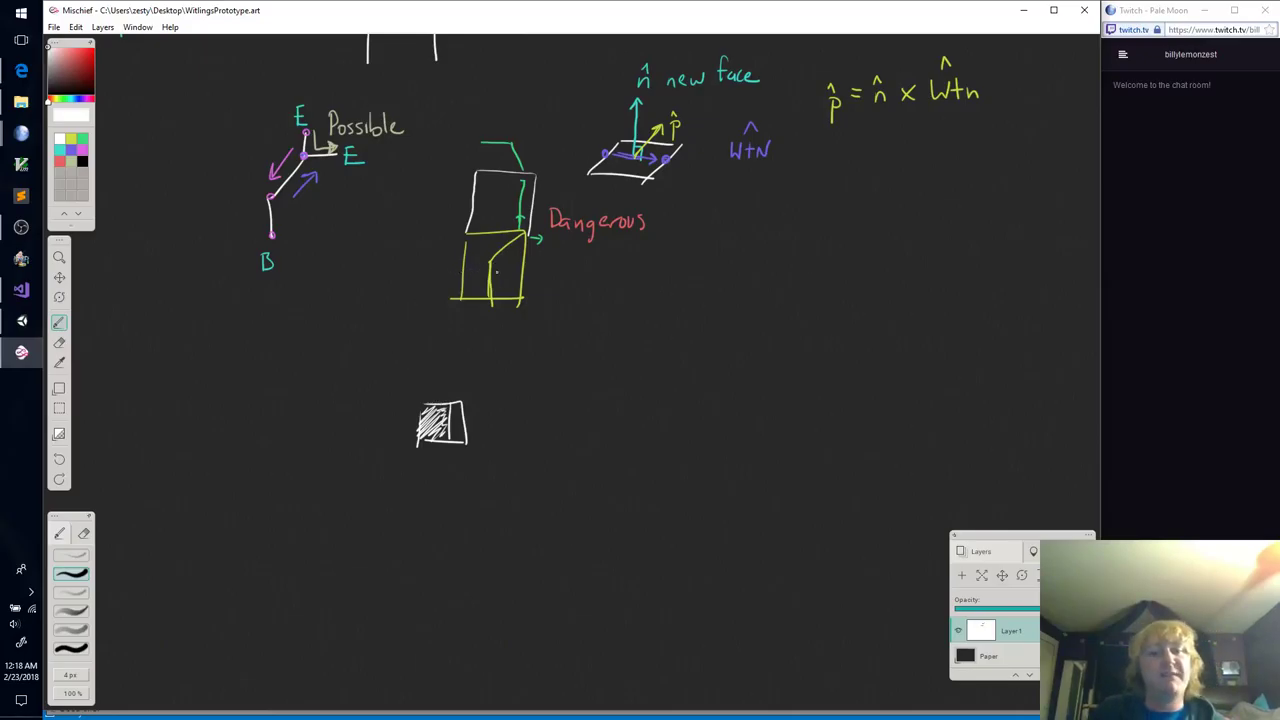
pyautogui.moveTo(441, 446)
pyautogui.mouseDown()
pyautogui.moveTo(421, 468)
pyautogui.moveTo(438, 490)
pyautogui.mouseUp()
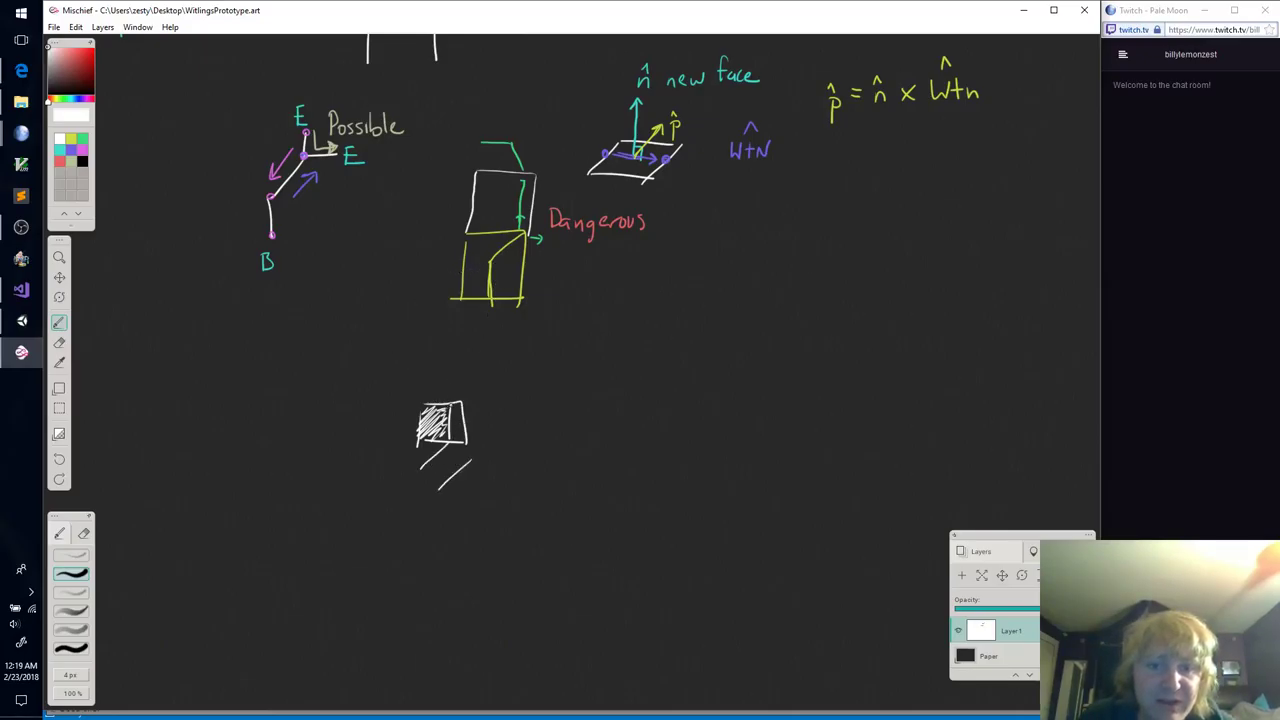
pyautogui.moveTo(449, 401)
pyautogui.mouseDown()
pyautogui.moveTo(420, 379)
pyautogui.moveTo(453, 357)
pyautogui.mouseUp()
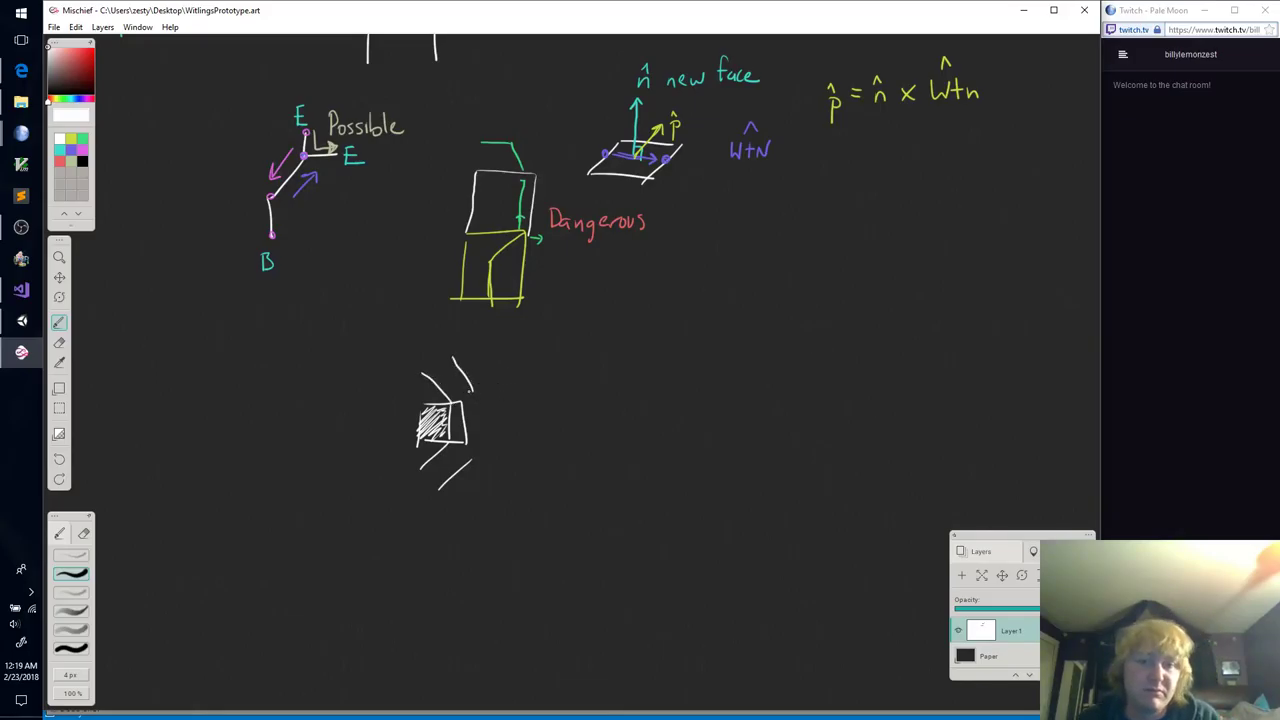
pyautogui.moveTo(449, 403)
pyautogui.mouseDown()
pyautogui.moveTo(469, 400)
pyautogui.moveTo(470, 462)
pyautogui.mouseUp()
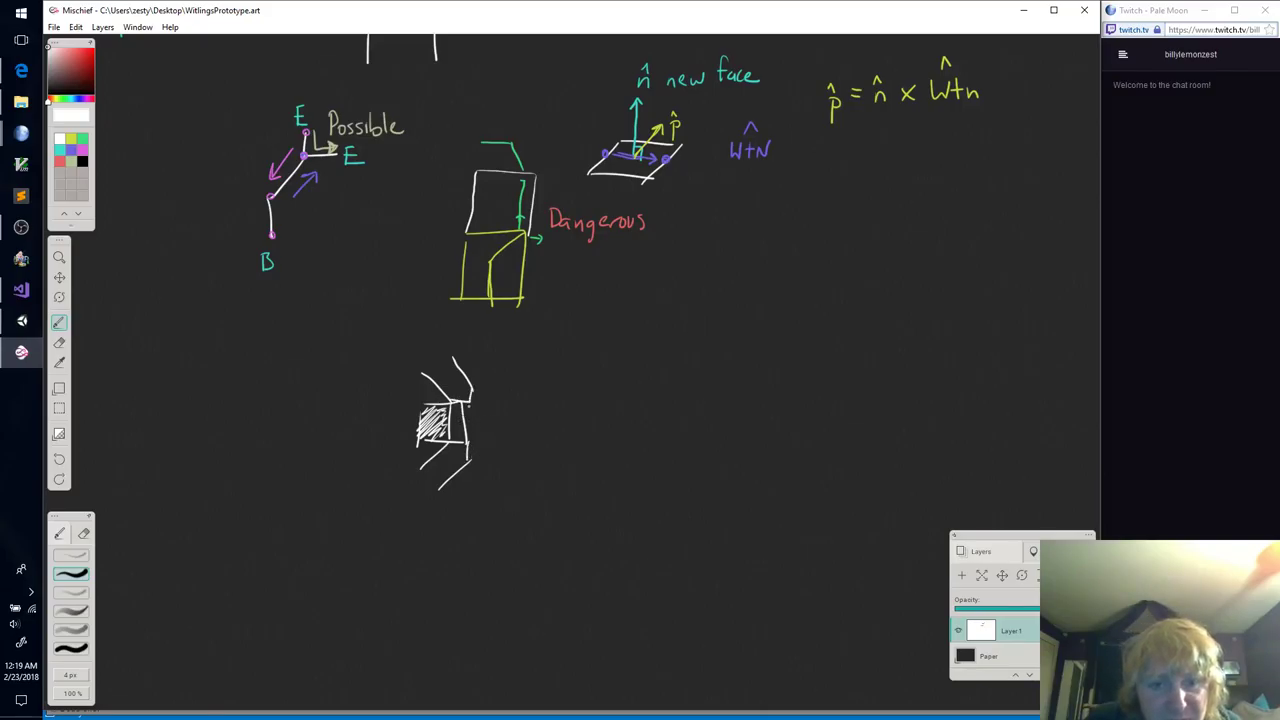
pyautogui.moveTo(464, 401); pyautogui.dragTo(464, 444)
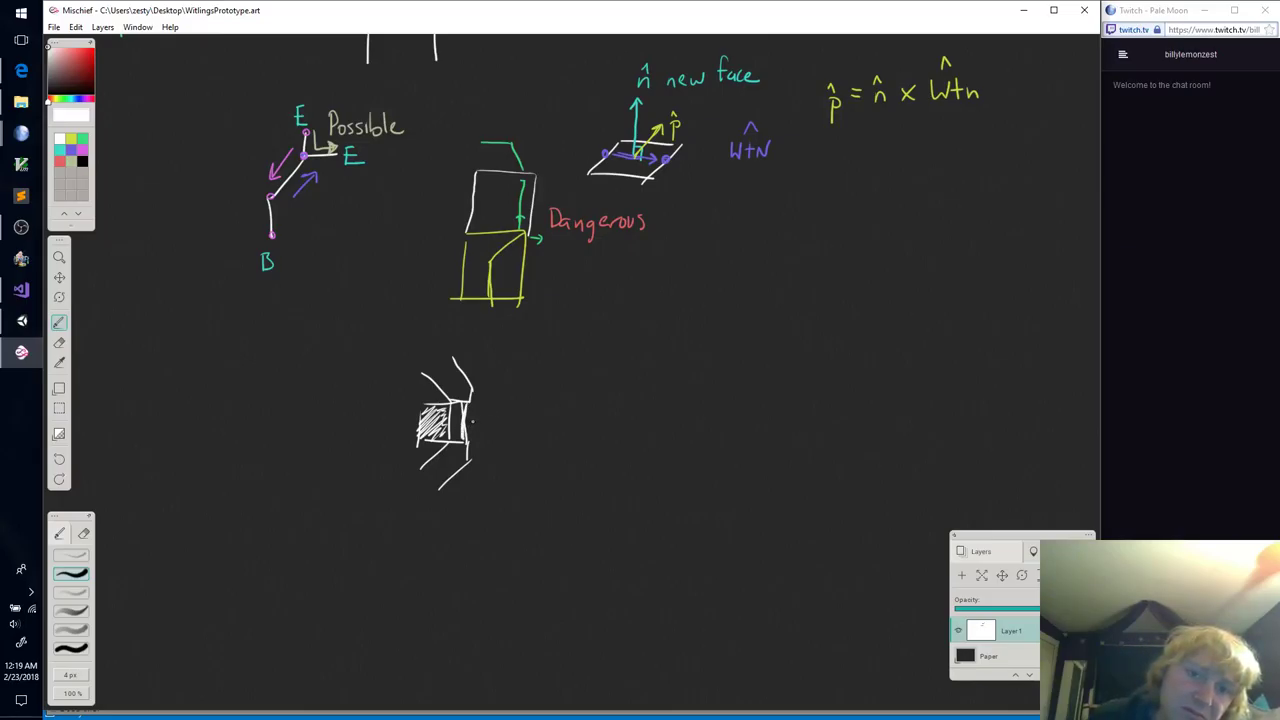
pyautogui.moveTo(468, 402)
pyautogui.mouseDown()
pyautogui.moveTo(509, 402)
pyautogui.moveTo(503, 433)
pyautogui.moveTo(471, 434)
pyautogui.moveTo(494, 431)
pyautogui.moveTo(467, 416)
pyautogui.moveTo(514, 425)
pyautogui.moveTo(467, 429)
pyautogui.moveTo(501, 430)
pyautogui.moveTo(478, 404)
pyautogui.mouseUp()
# Step: Hatch-shade the white box and its jutting rectangle, then zoom in on the sketch
pyautogui.moveTo(478, 412); pyautogui.dragTo(488, 404)
pyautogui.moveTo(488, 414); pyautogui.dragTo(508, 404)
pyautogui.moveTo(418, 396); pyautogui.dragTo(428, 380)
pyautogui.moveTo(420, 400); pyautogui.dragTo(436, 390)
pyautogui.moveTo(432, 400)
pyautogui.mouseDown()
pyautogui.moveTo(462, 357)
pyautogui.moveTo(468, 368)
pyautogui.mouseUp()
pyautogui.moveTo(464, 423); pyautogui.dragTo(471, 413)
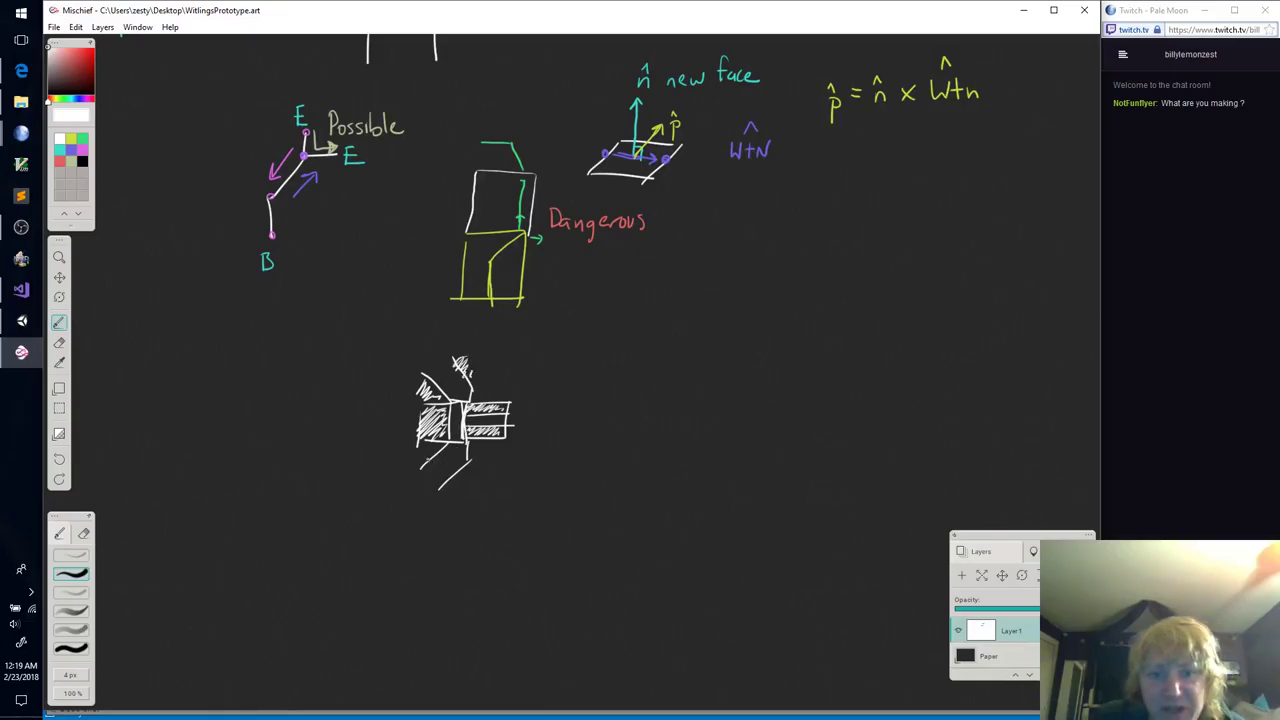
pyautogui.moveTo(416, 458); pyautogui.dragTo(440, 446)
pyautogui.moveTo(454, 490)
pyautogui.mouseDown()
pyautogui.moveTo(468, 462)
pyautogui.moveTo(472, 482)
pyautogui.mouseUp()
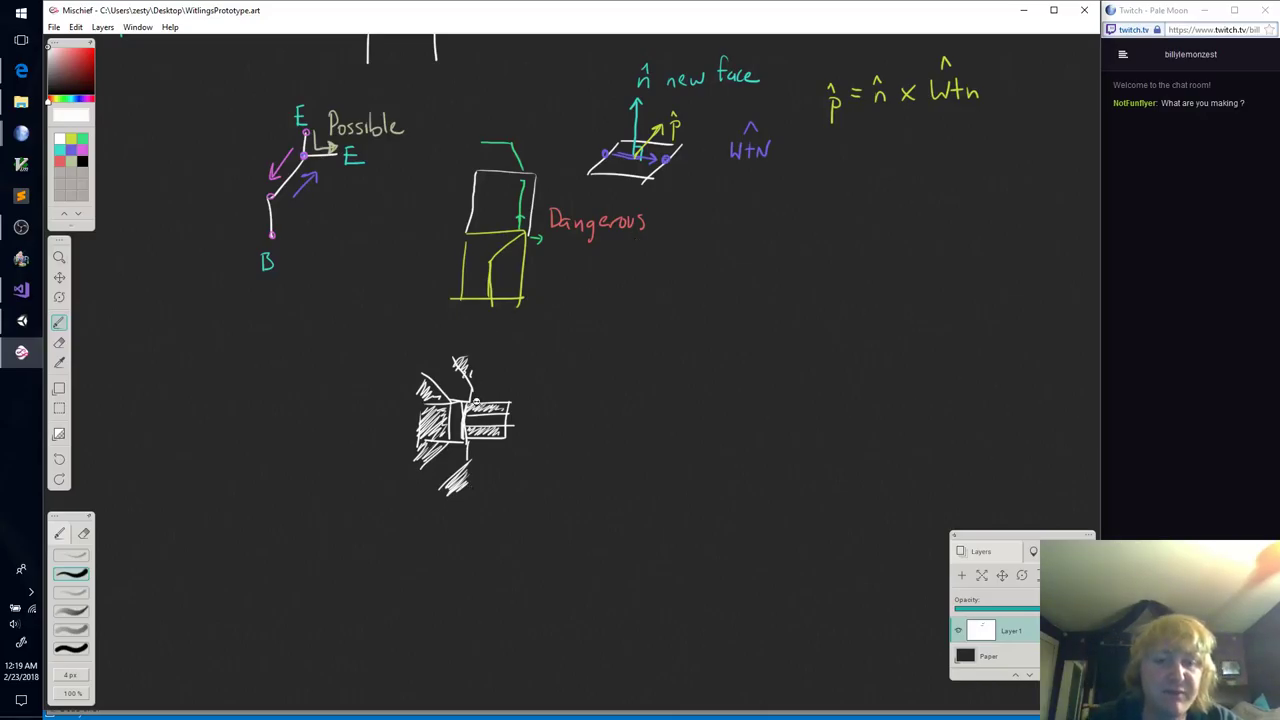
pyautogui.press('z')
pyautogui.moveTo(478, 403)
pyautogui.mouseDown()
pyautogui.moveTo(569, 389)
pyautogui.moveTo(566, 374)
pyautogui.mouseUp()
# Step: Draw a green arrow across the cube's face edge and a green dot at its lower-left corner
pyautogui.press('b')
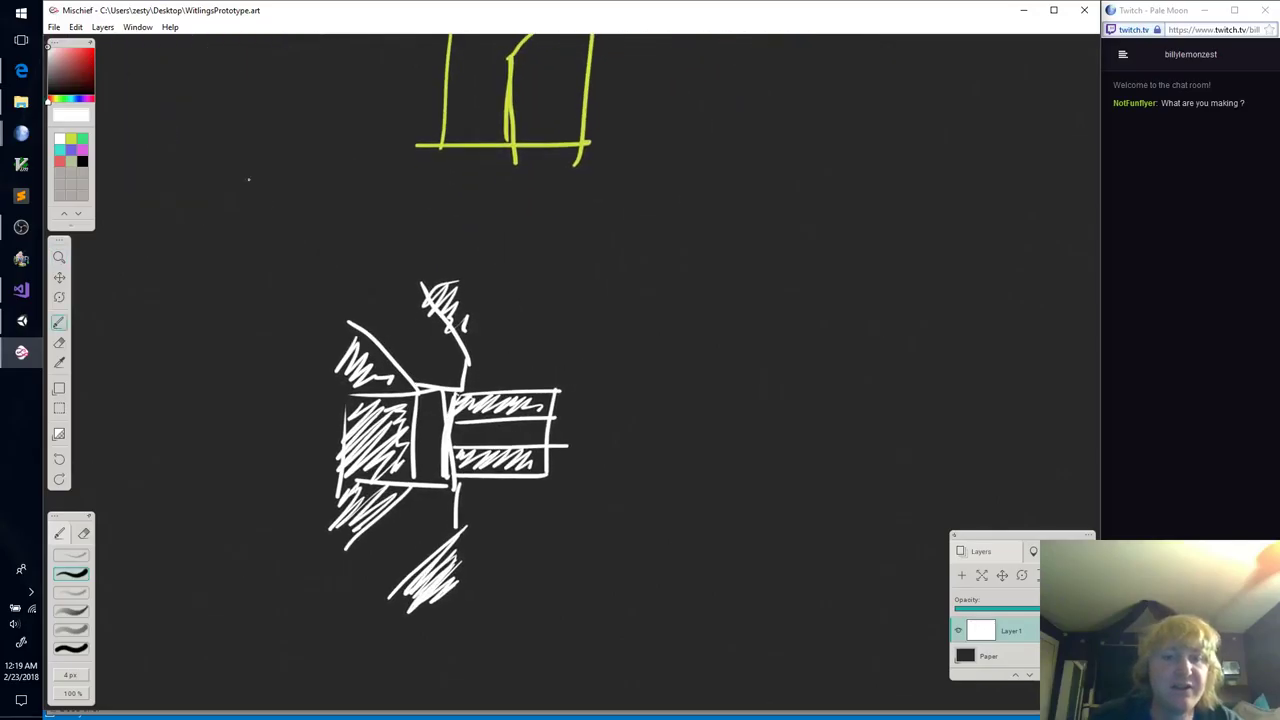
pyautogui.click(82, 139)
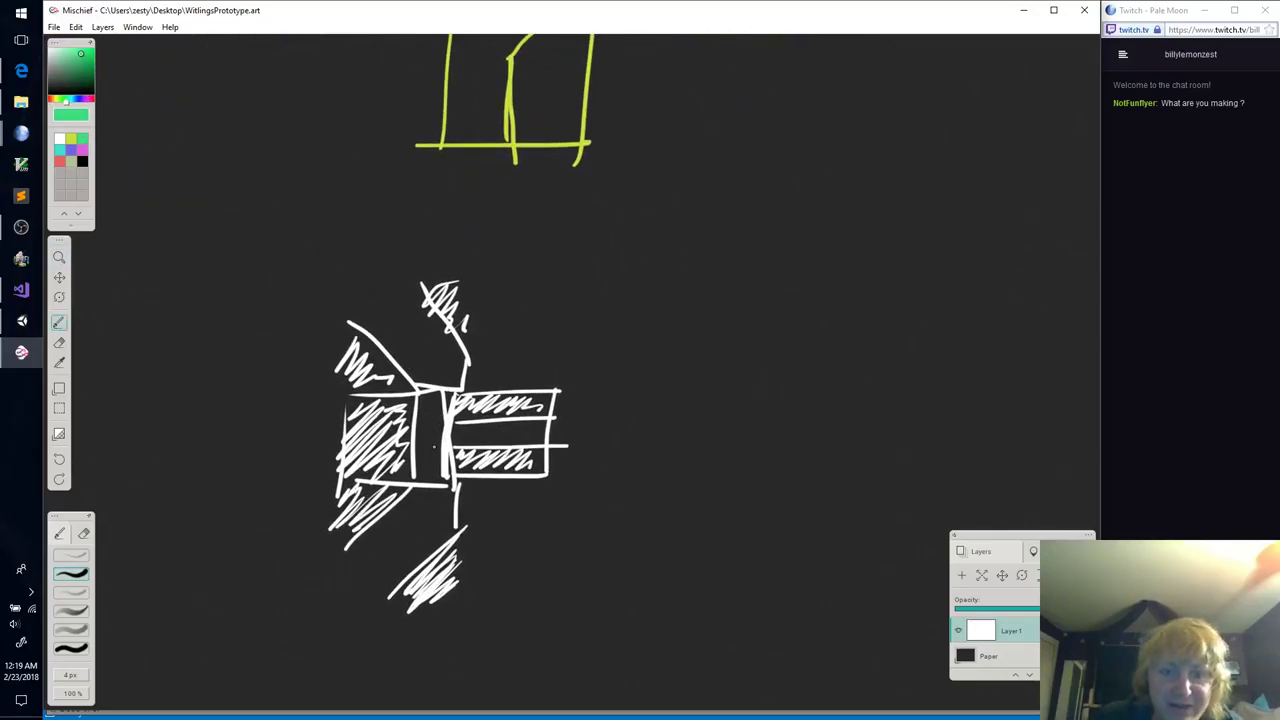
pyautogui.moveTo(434, 436)
pyautogui.mouseDown()
pyautogui.moveTo(474, 433)
pyautogui.moveTo(466, 440)
pyautogui.mouseUp()
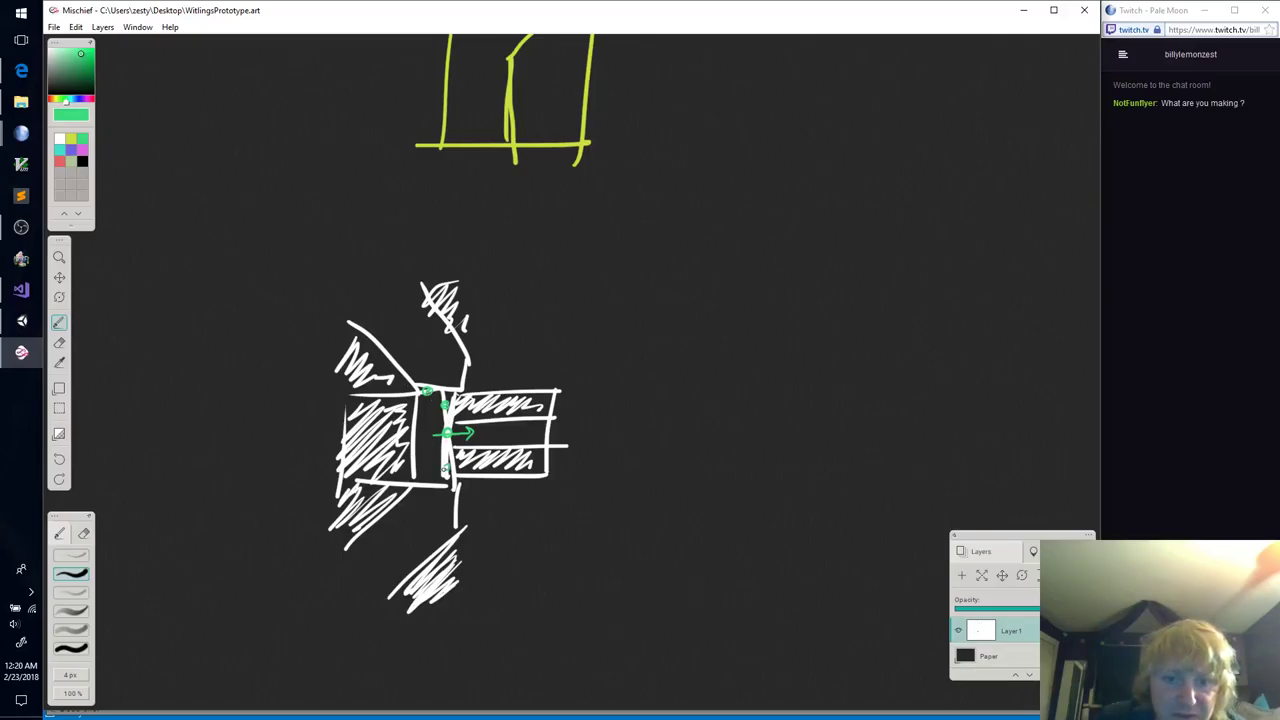
pyautogui.click(430, 485)
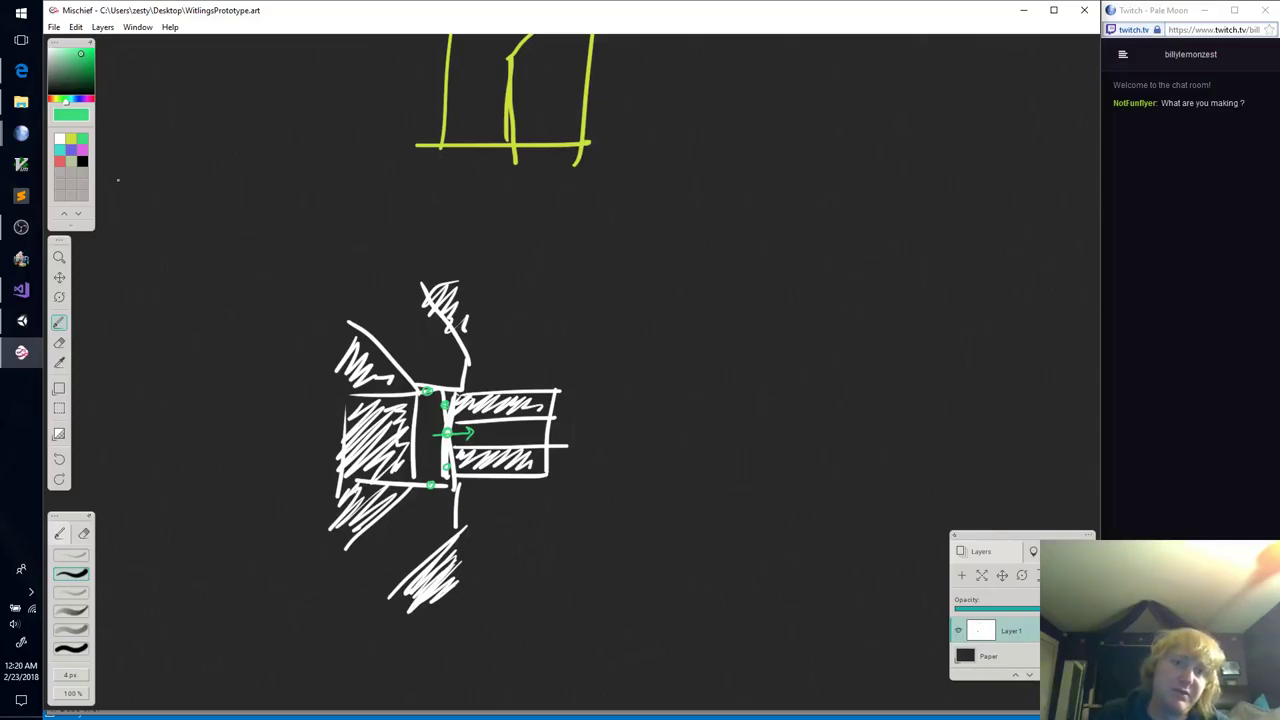
# Step: Add purple dots beside the green nodes and zoom back out to see the other diagrams
pyautogui.click(71, 151)
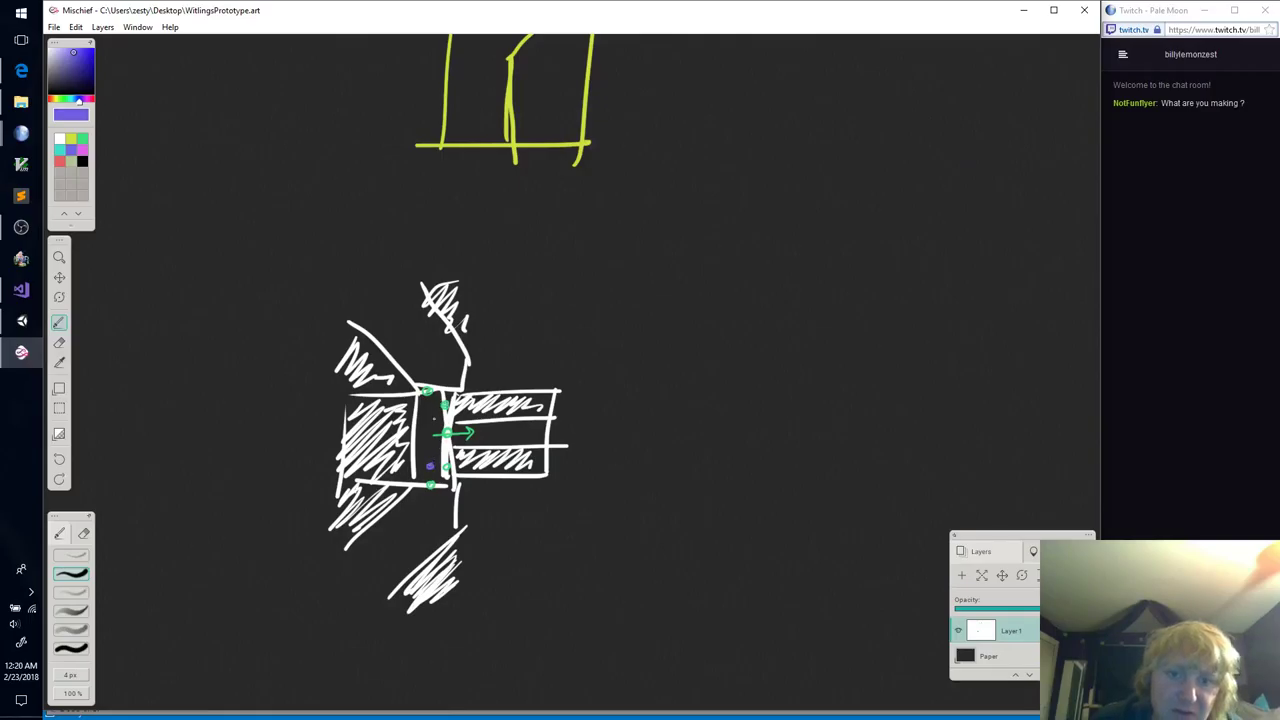
pyautogui.moveTo(427, 436); pyautogui.dragTo(432, 409)
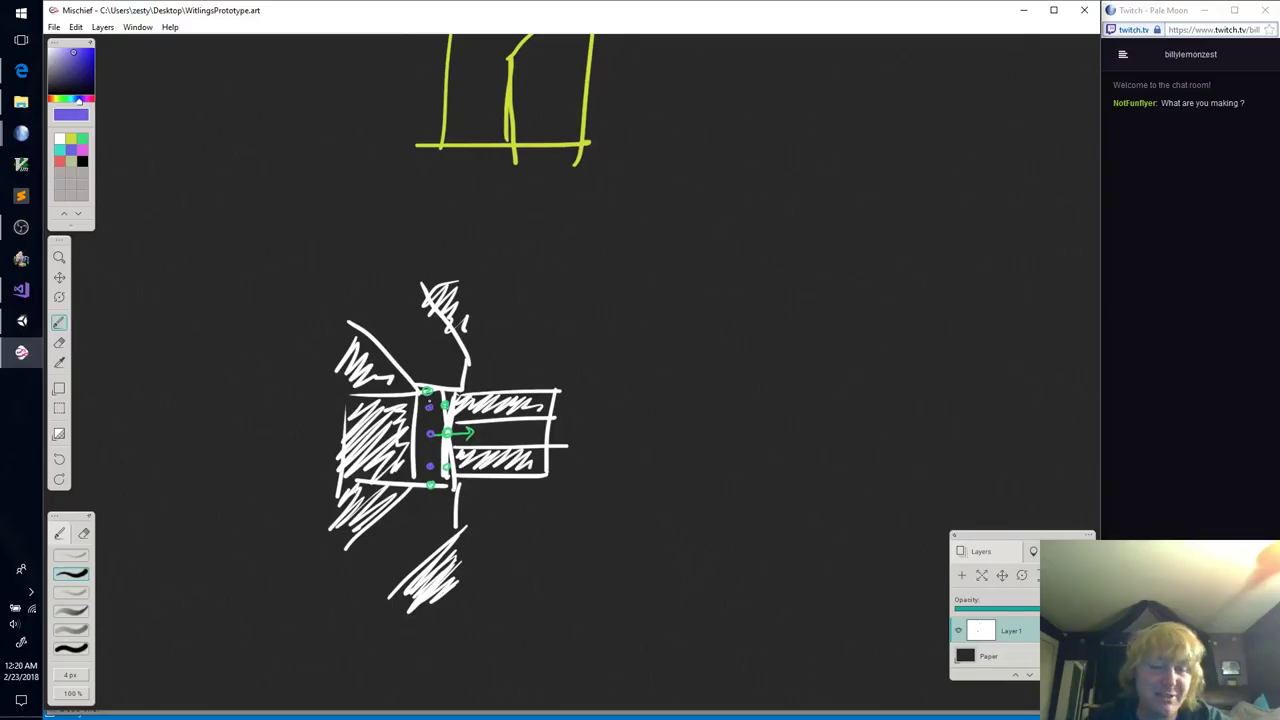
pyautogui.moveTo(753, 317)
pyautogui.mouseDown()
pyautogui.moveTo(714, 340)
pyautogui.moveTo(766, 323)
pyautogui.moveTo(624, 395)
pyautogui.mouseUp()
pyautogui.press('z')
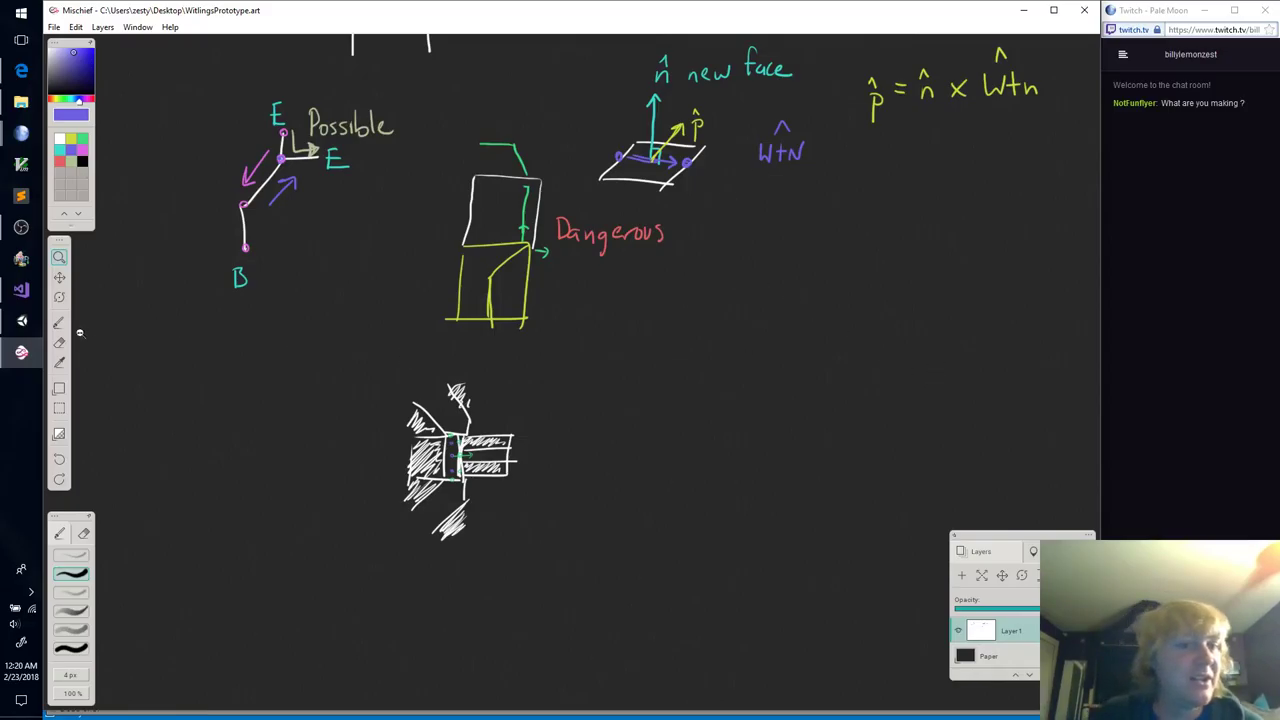
# Step: Switch to Unity and play-test the LevelTest scene twice
pyautogui.click(21, 328)
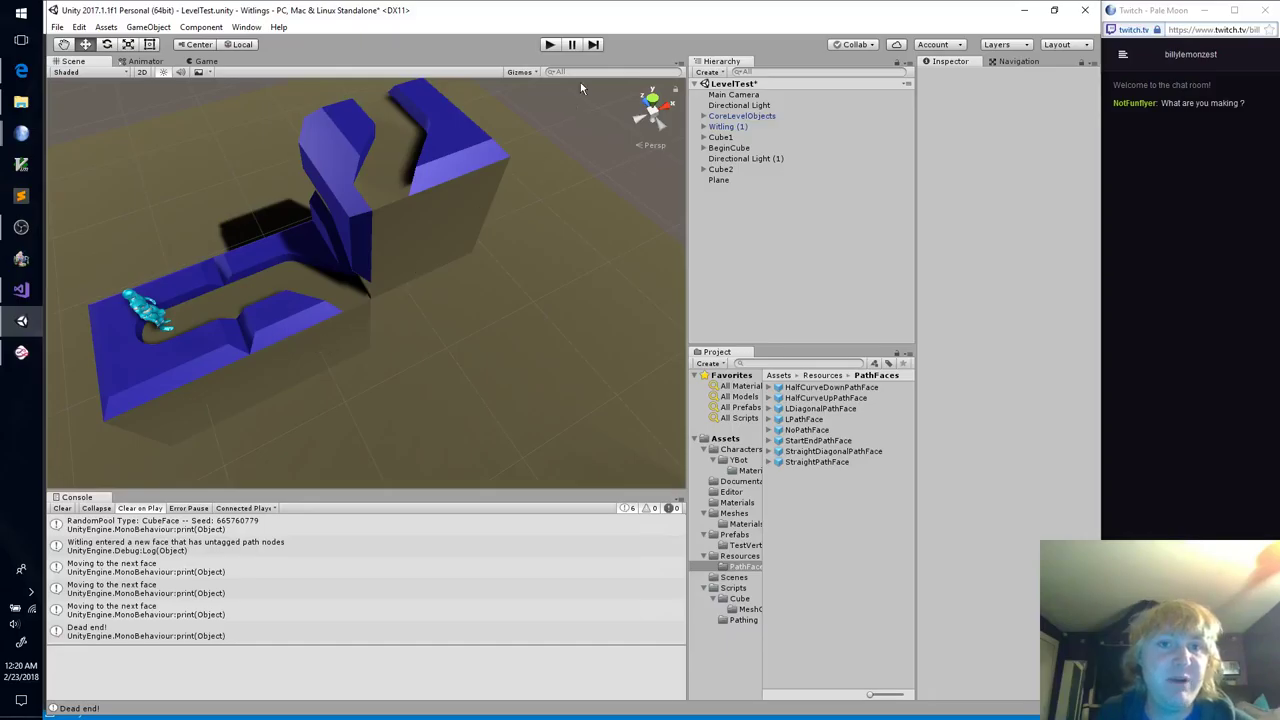
pyautogui.click(554, 47)
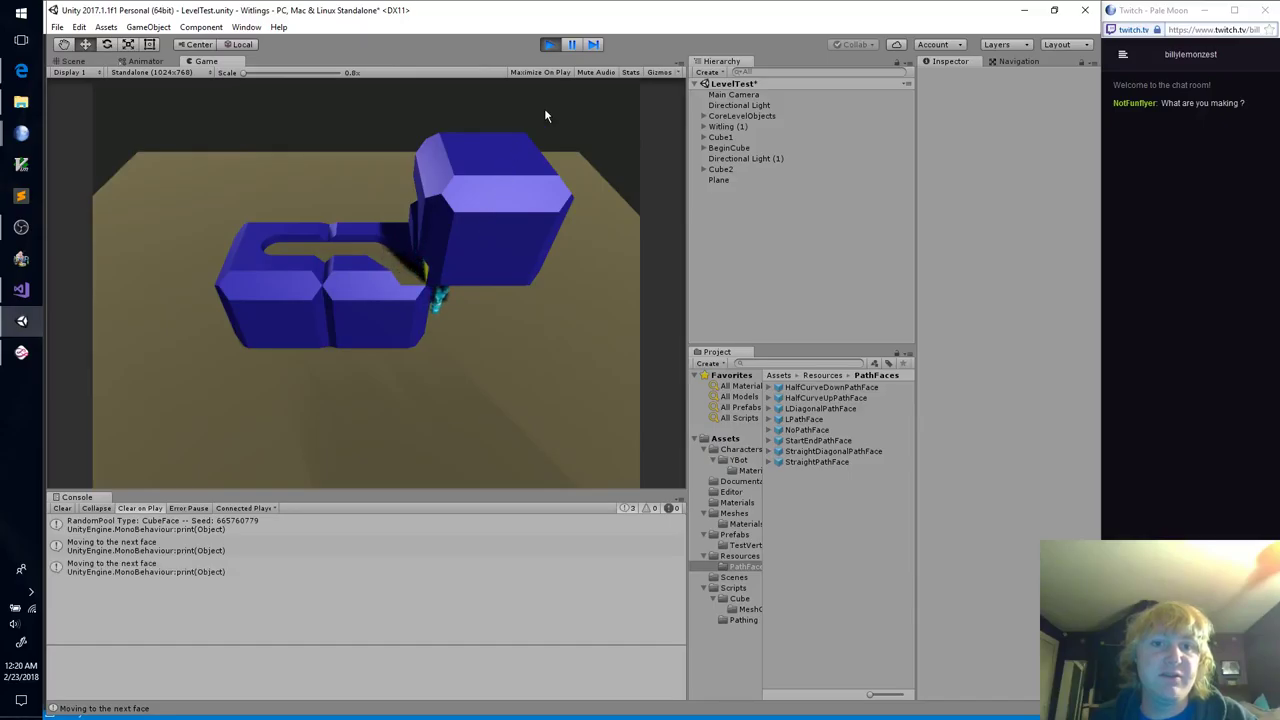
pyautogui.click(549, 45)
pyautogui.click(549, 45)
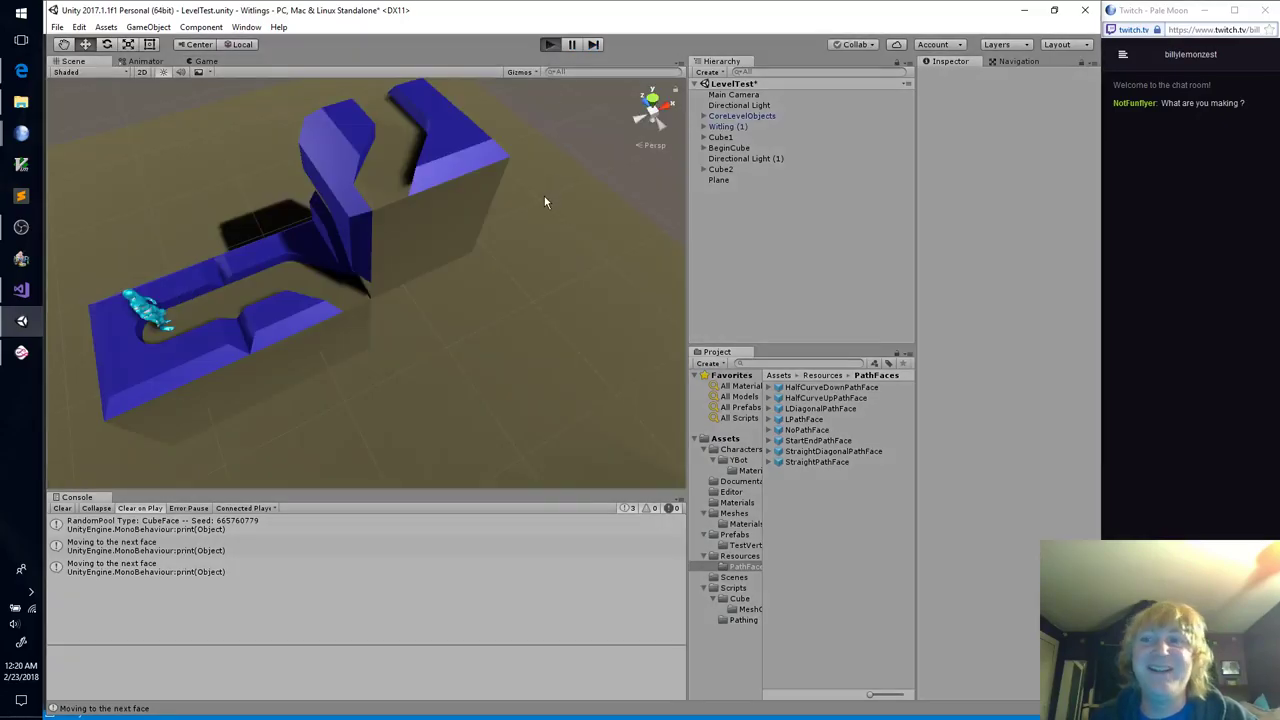
# Step: In the Scene view, look down on the blue U path and select the path mesh, then Cube1
pyautogui.click(70, 61)
pyautogui.keyDown('alt'); pyautogui.moveTo(426, 352); pyautogui.dragTo(533, 309); pyautogui.keyUp('alt')
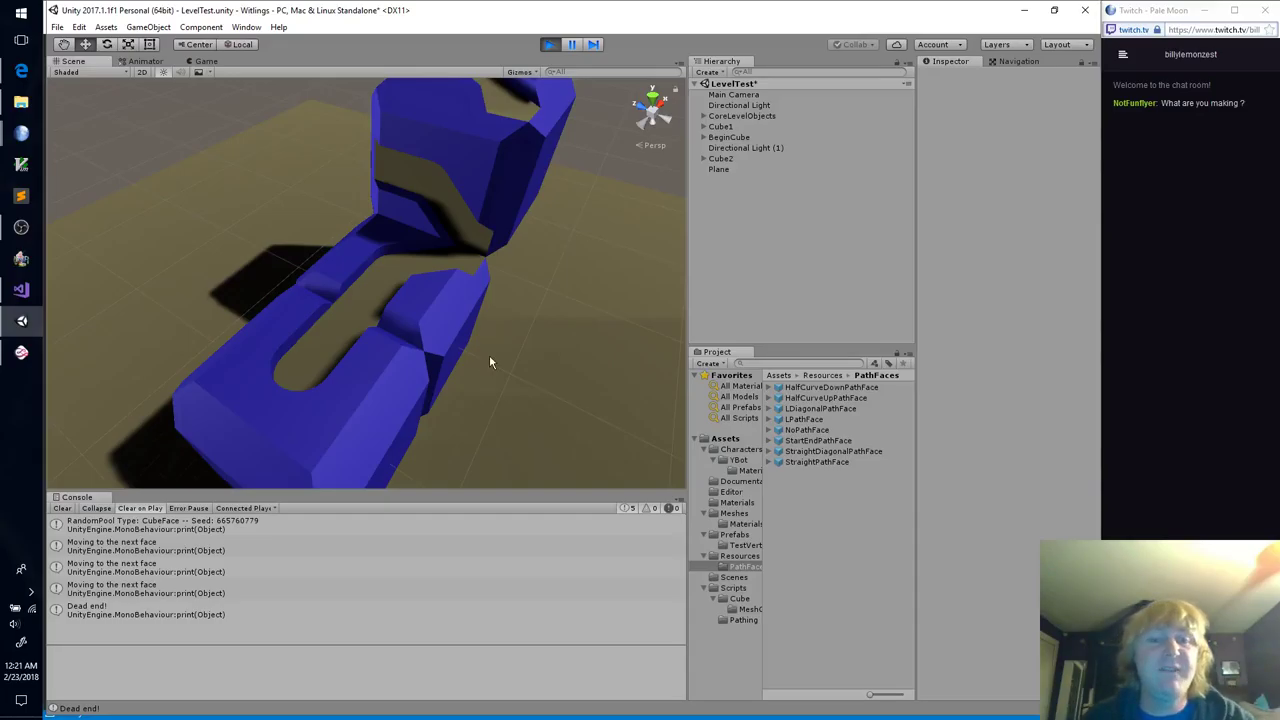
pyautogui.click(459, 264)
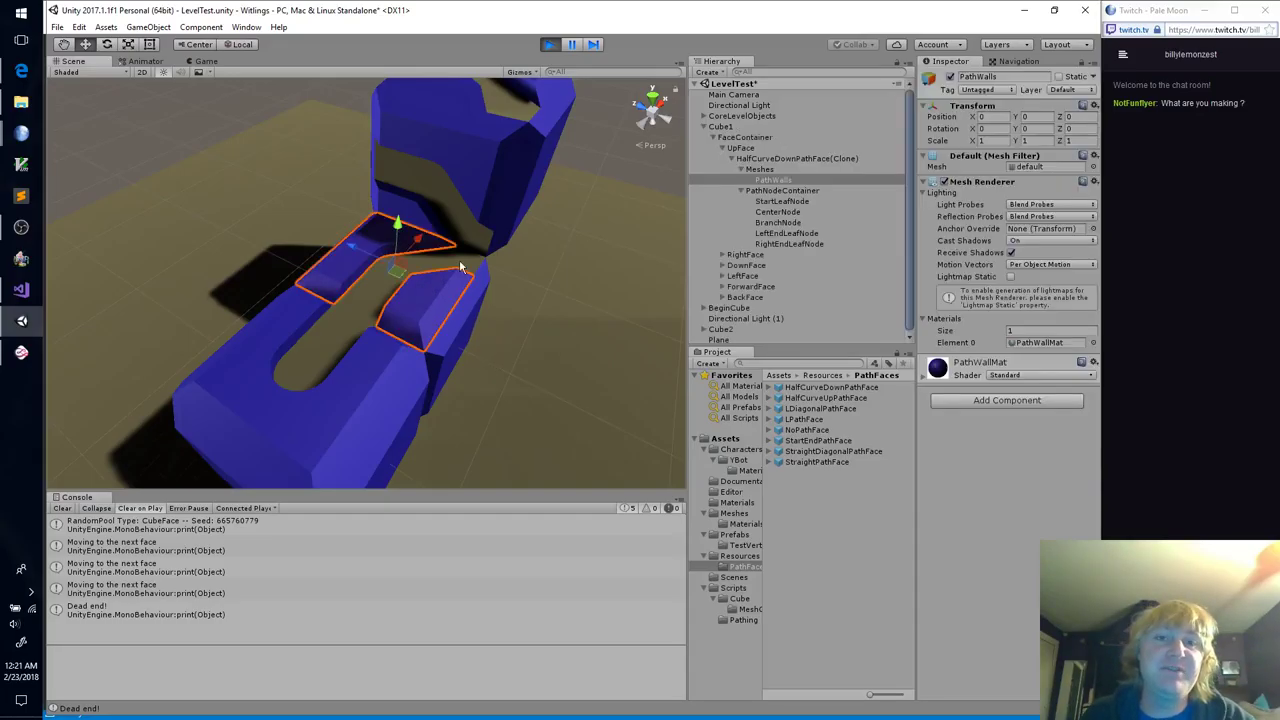
pyautogui.click(381, 304)
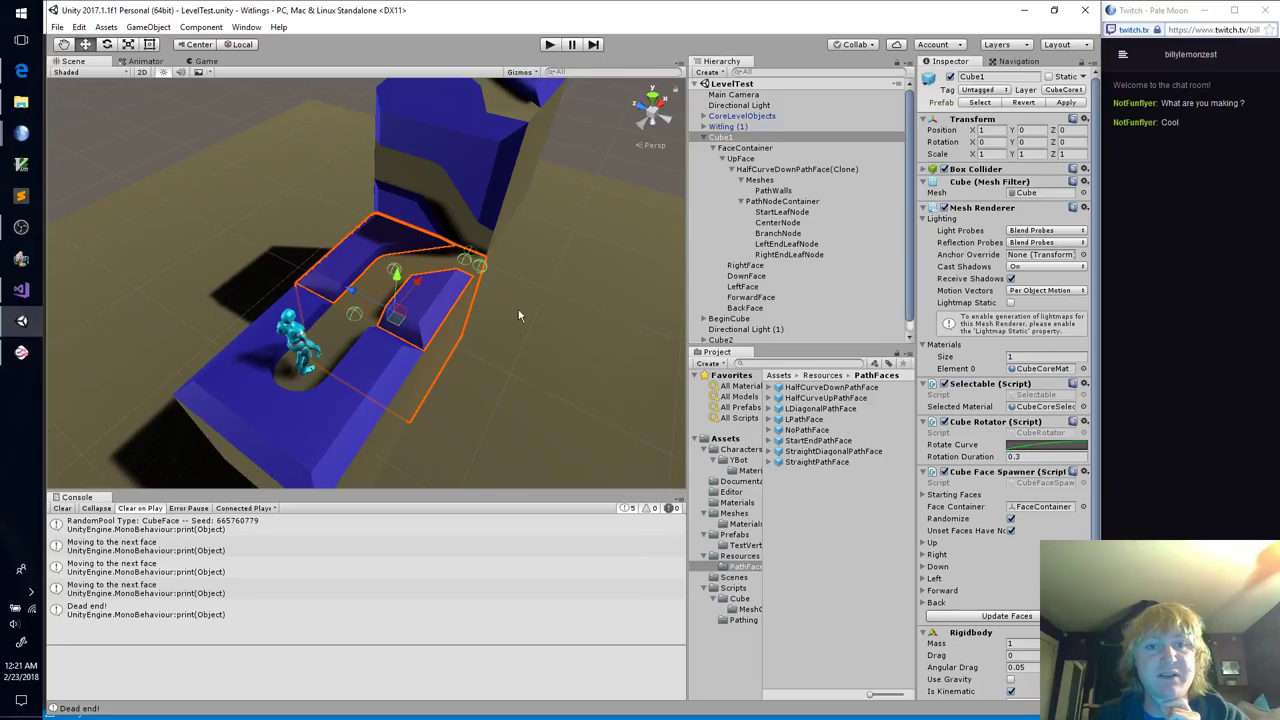
# Step: Open CubeRotationTest, test-run it, and inspect the NullReferenceException errors in the Console
pyautogui.click(740, 578)
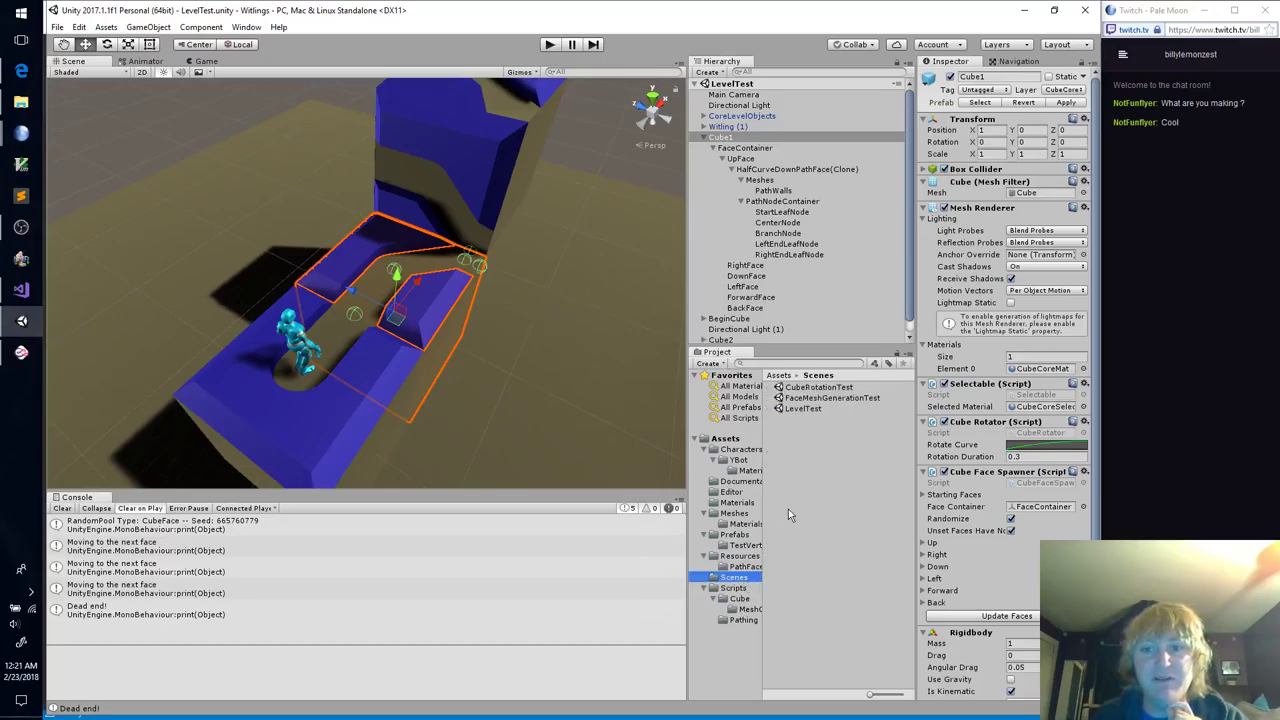
pyautogui.doubleClick(818, 387)
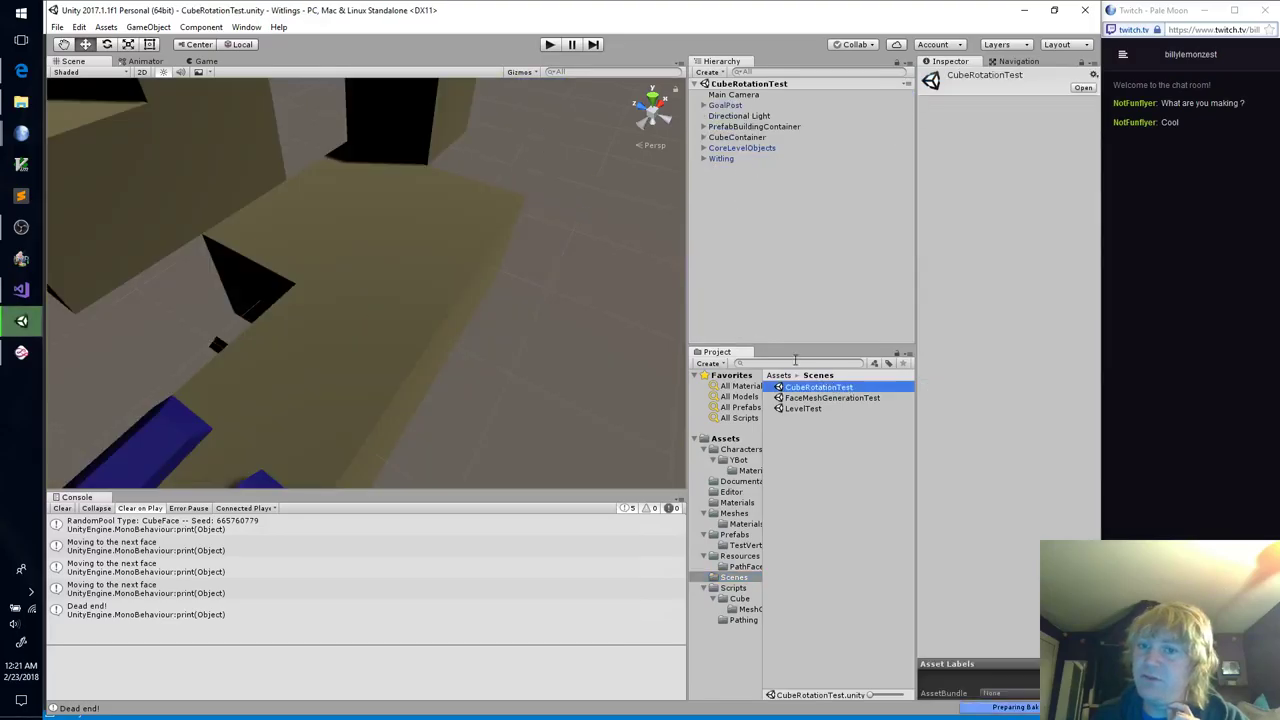
pyautogui.click(550, 45)
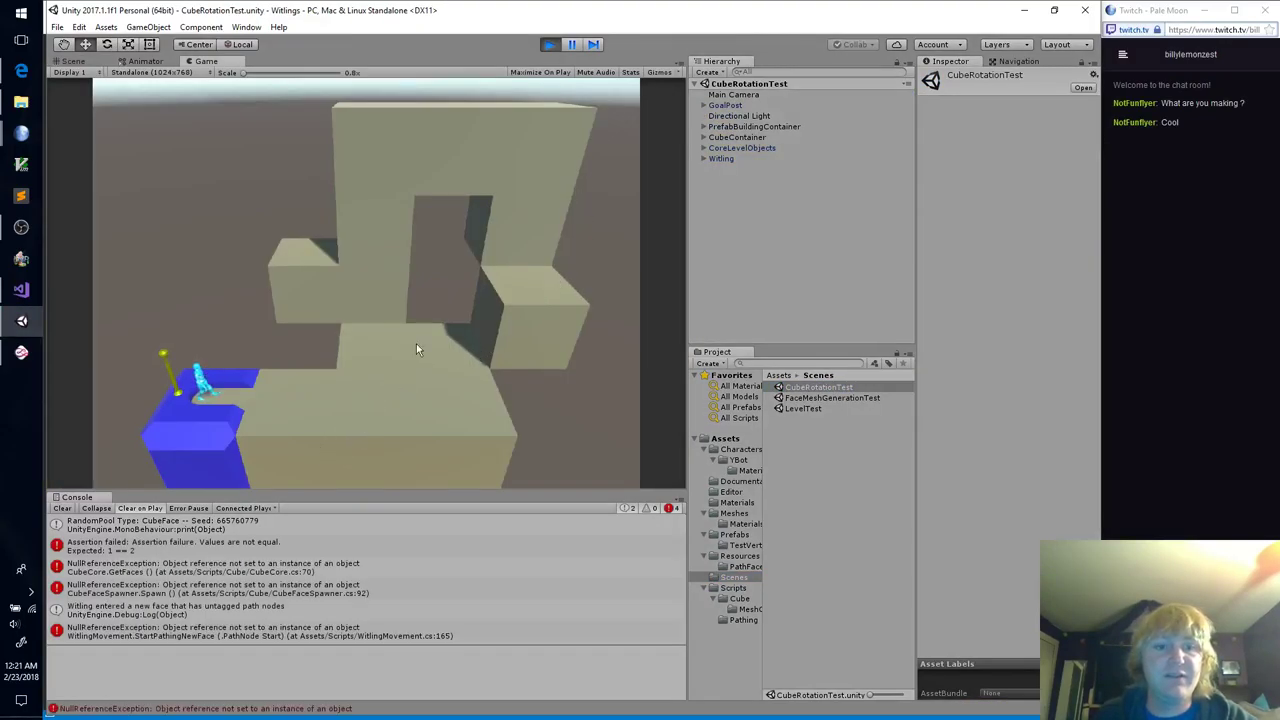
pyautogui.click(550, 45)
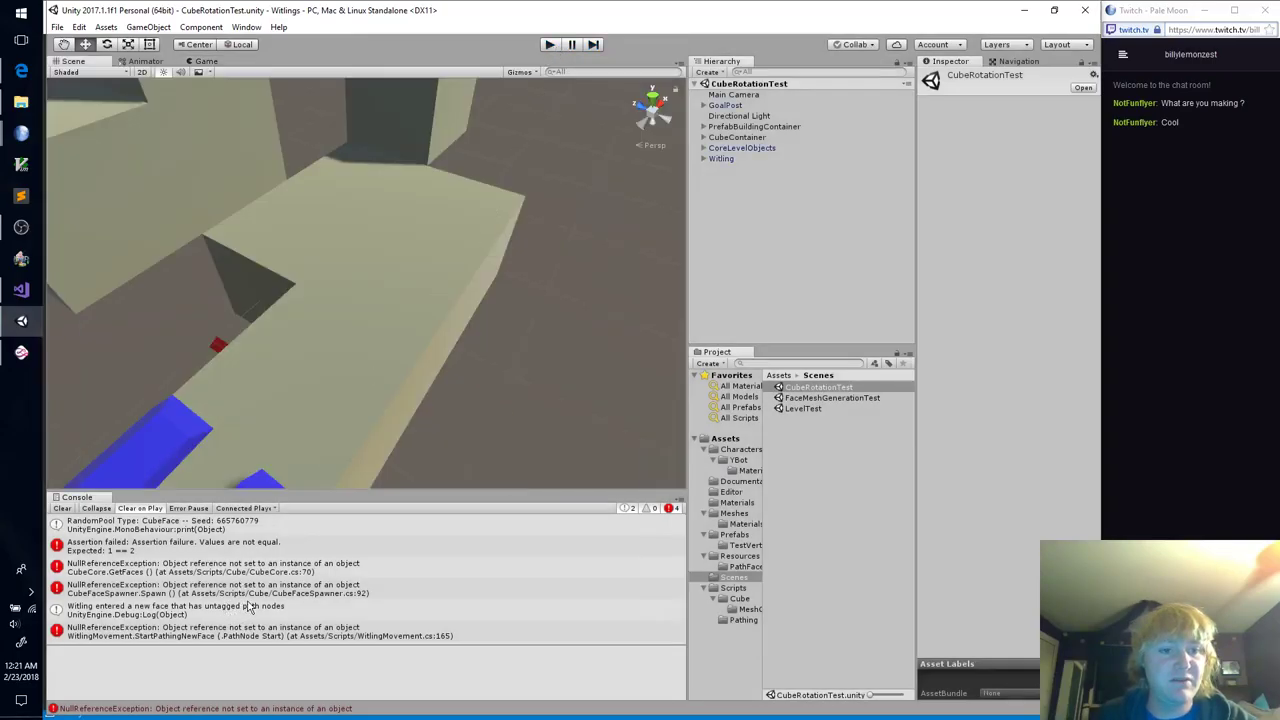
pyautogui.click(347, 636)
pyautogui.click(343, 589)
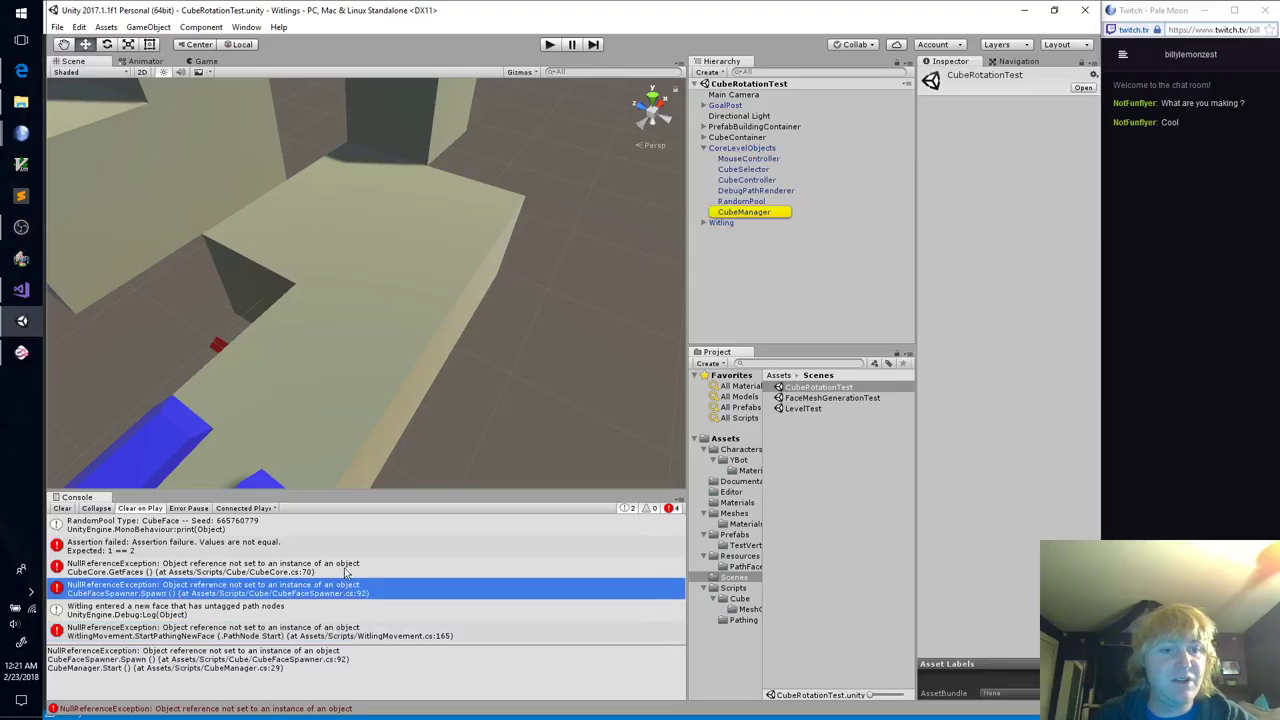
pyautogui.click(347, 569)
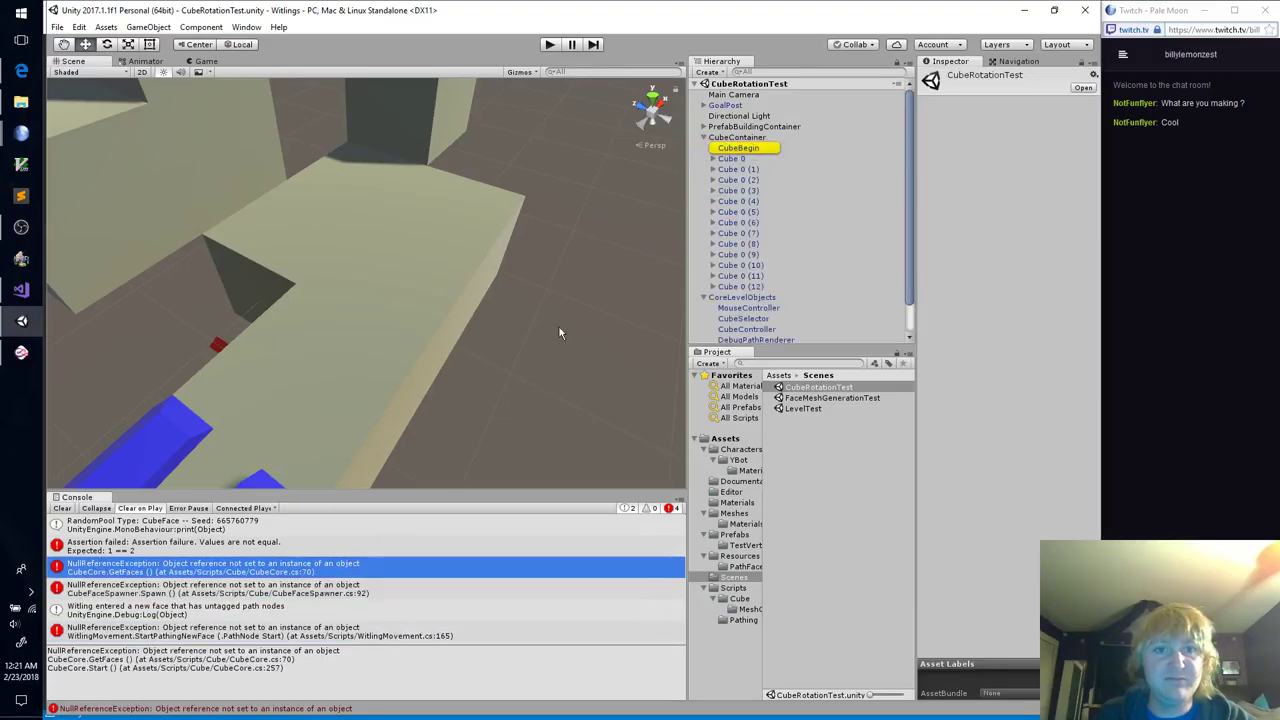
# Step: Select Cube 0 (6), check its FaceContainer child, and orbit out to see the whole level
pyautogui.click(410, 281)
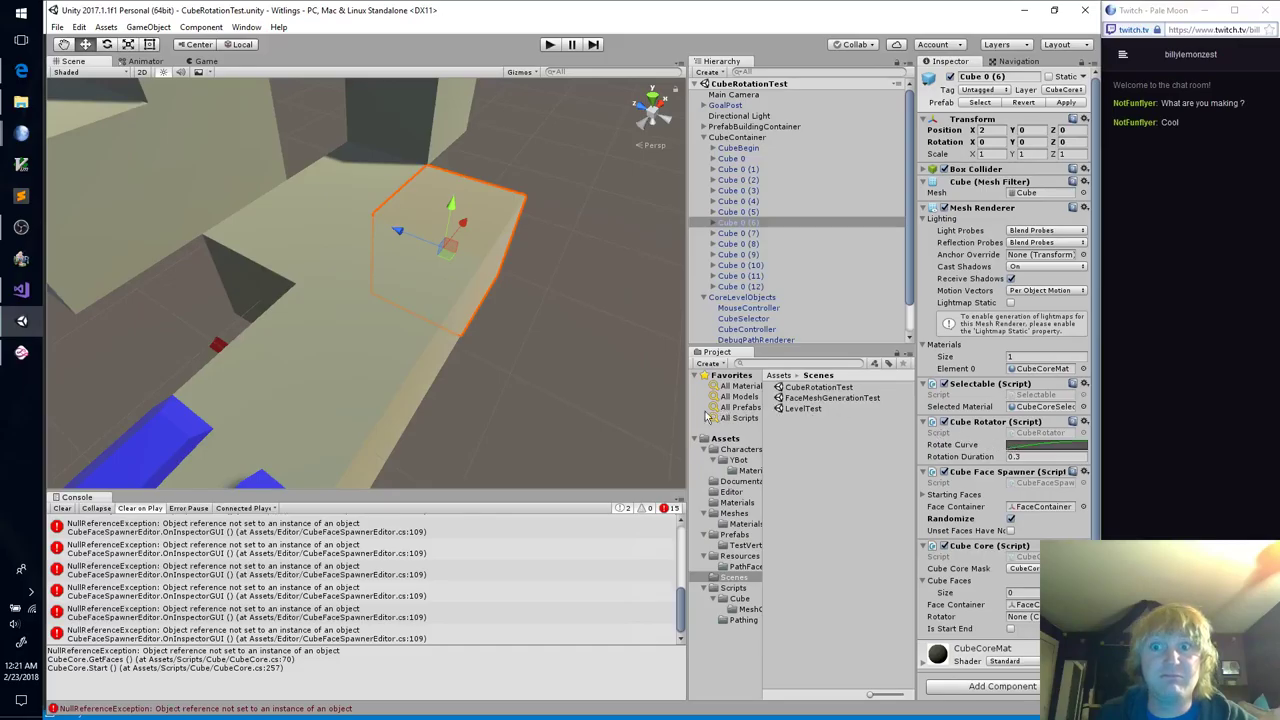
pyautogui.click(712, 223)
pyautogui.click(714, 231)
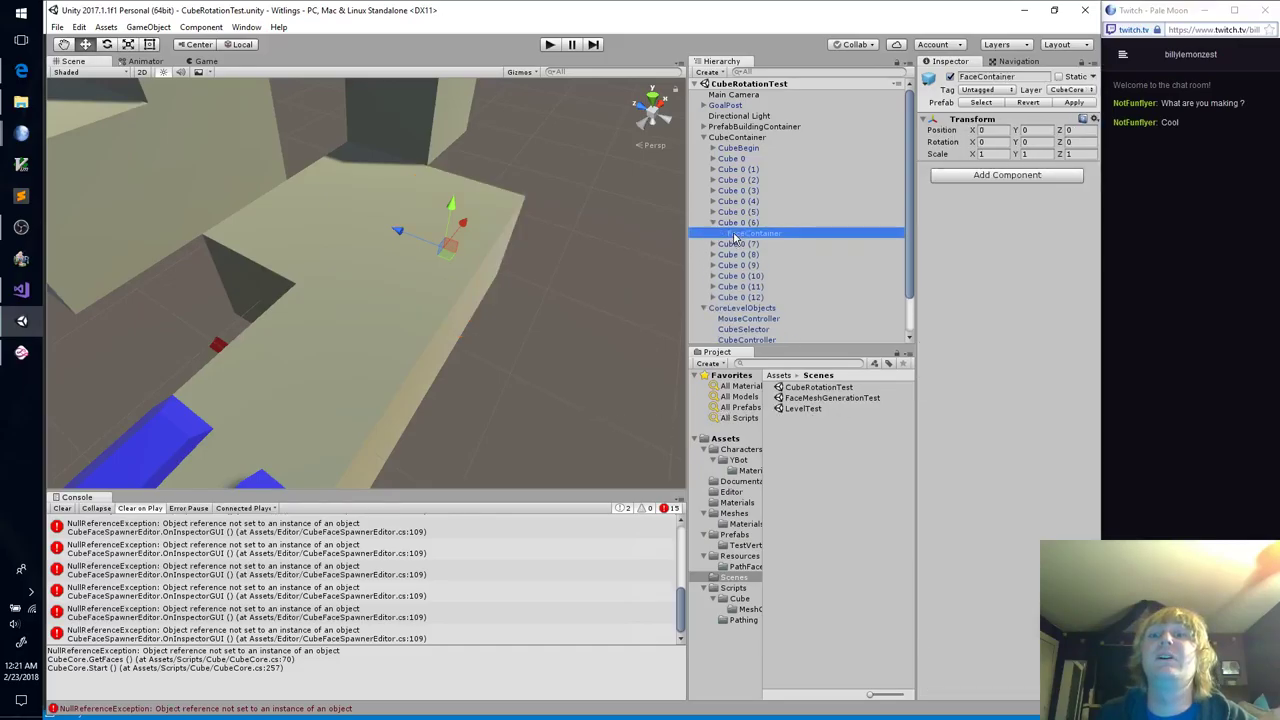
pyautogui.click(712, 224)
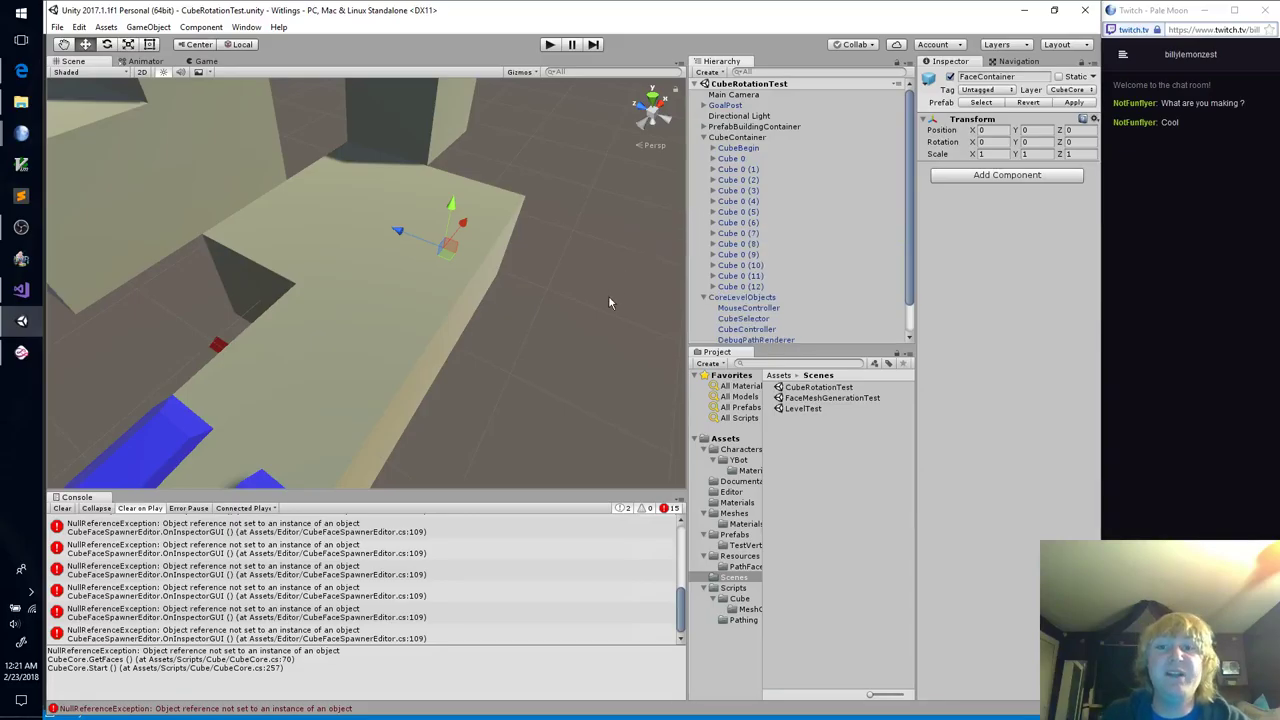
pyautogui.keyDown('alt'); pyautogui.moveTo(608, 303); pyautogui.dragTo(449, 232); pyautogui.keyUp('alt')
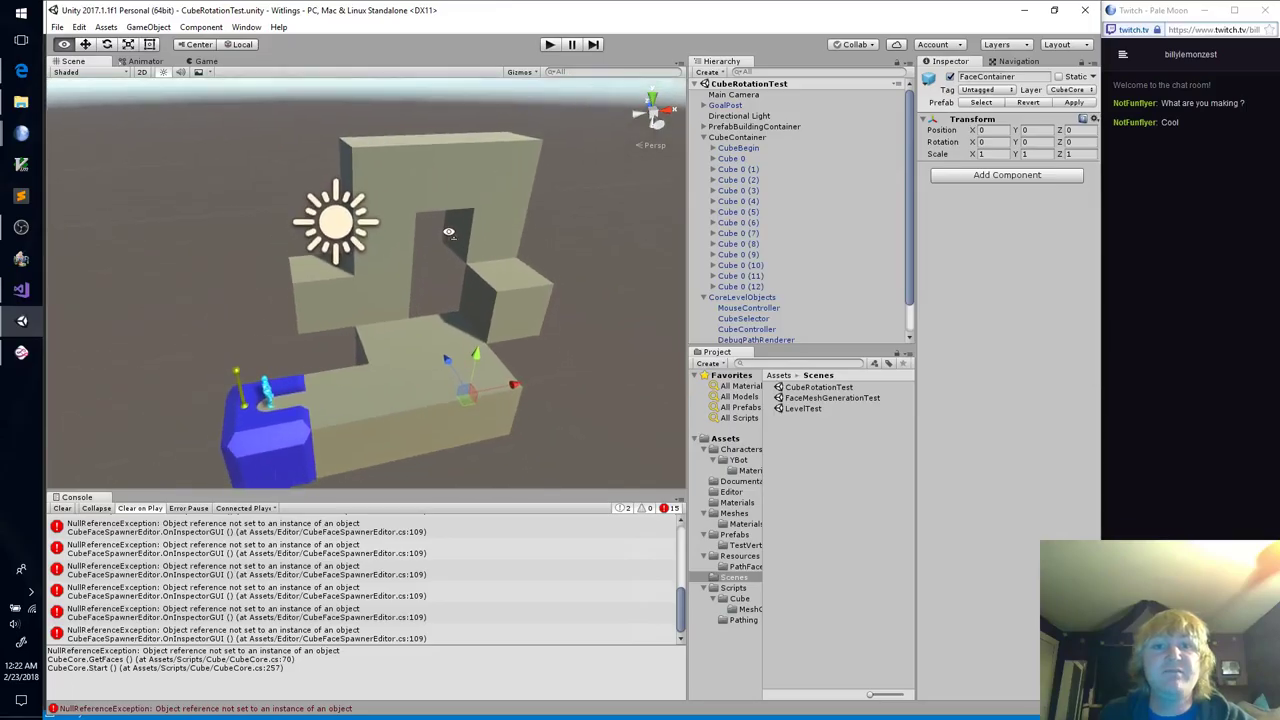
pyautogui.keyDown('alt'); pyautogui.scroll(-2, 449, 232); pyautogui.keyUp('alt')
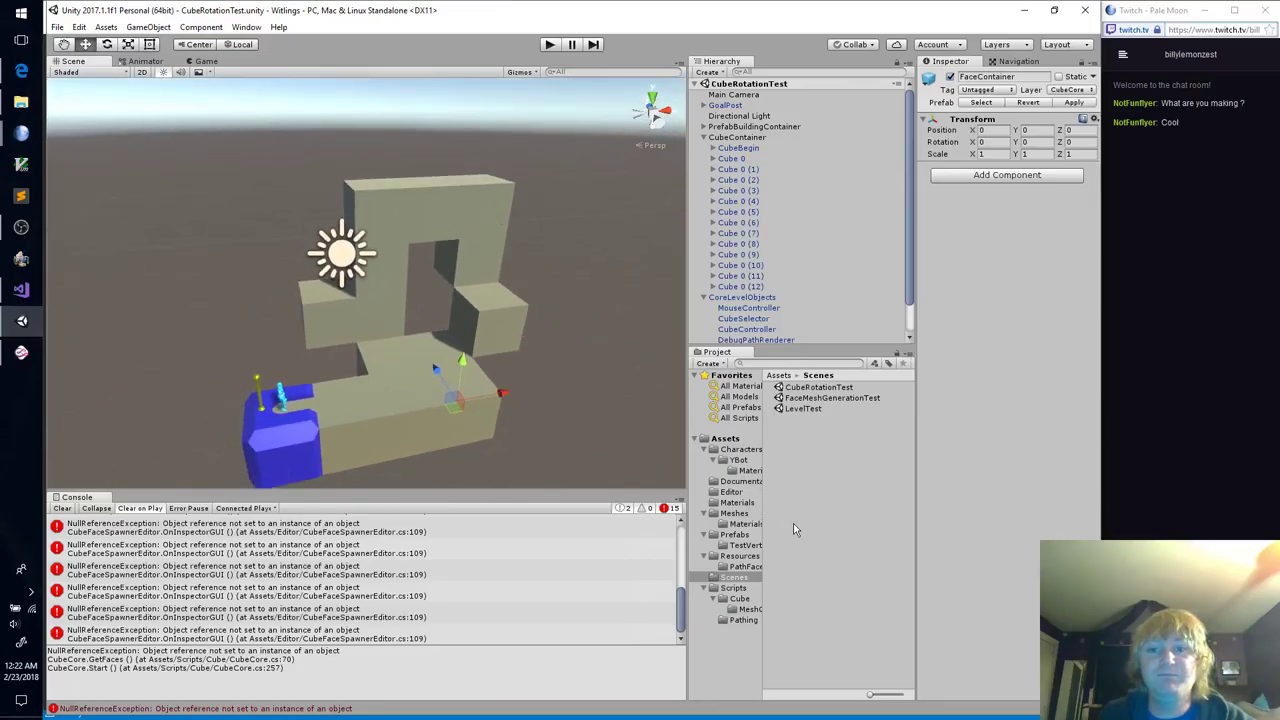
# Step: Reopen LevelTest, clear the Console, and list the faces in Cube2's FaceContainer
pyautogui.click(815, 410)
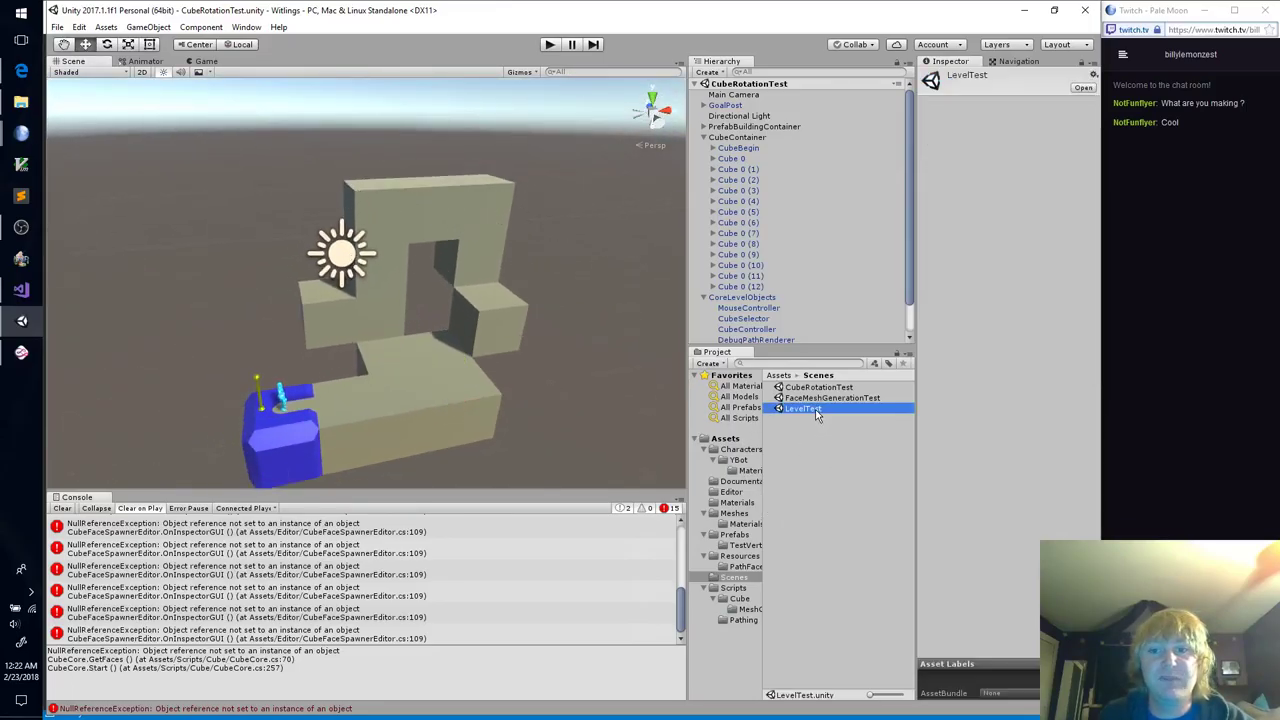
pyautogui.doubleClick(815, 410)
pyautogui.keyDown('alt'); pyautogui.moveTo(603, 344); pyautogui.dragTo(604, 374); pyautogui.keyUp('alt')
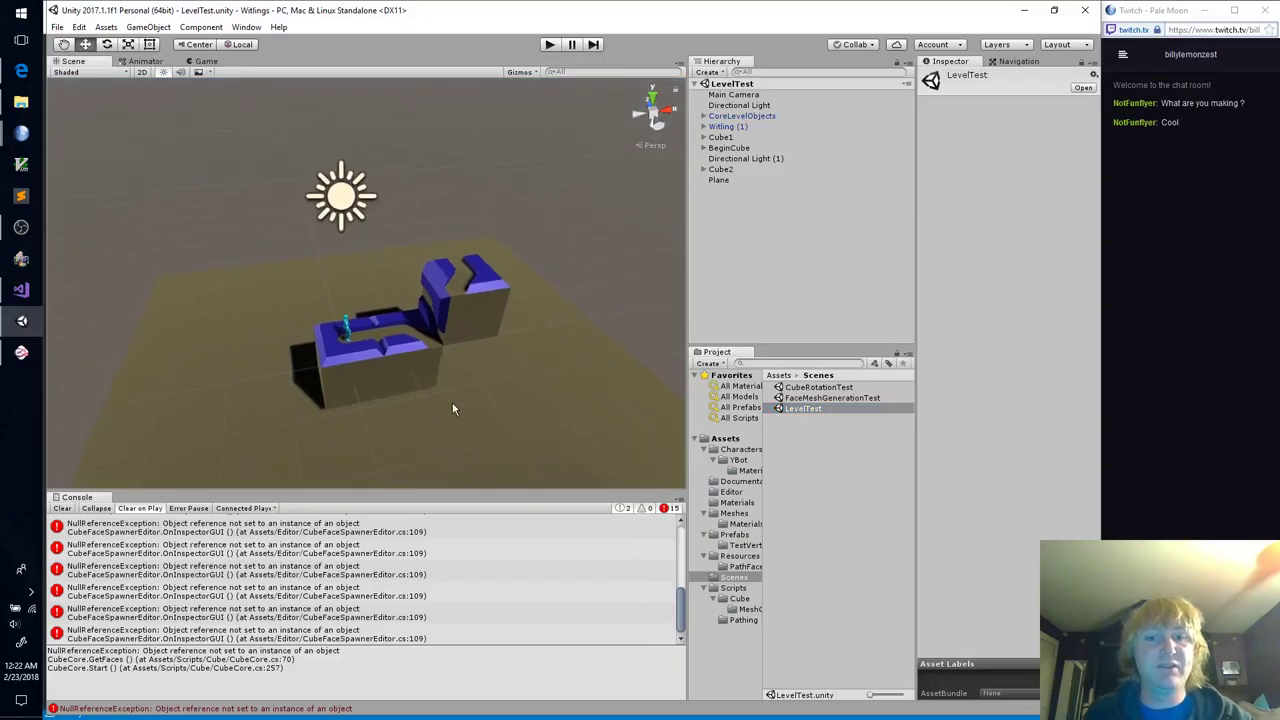
pyautogui.click(61, 508)
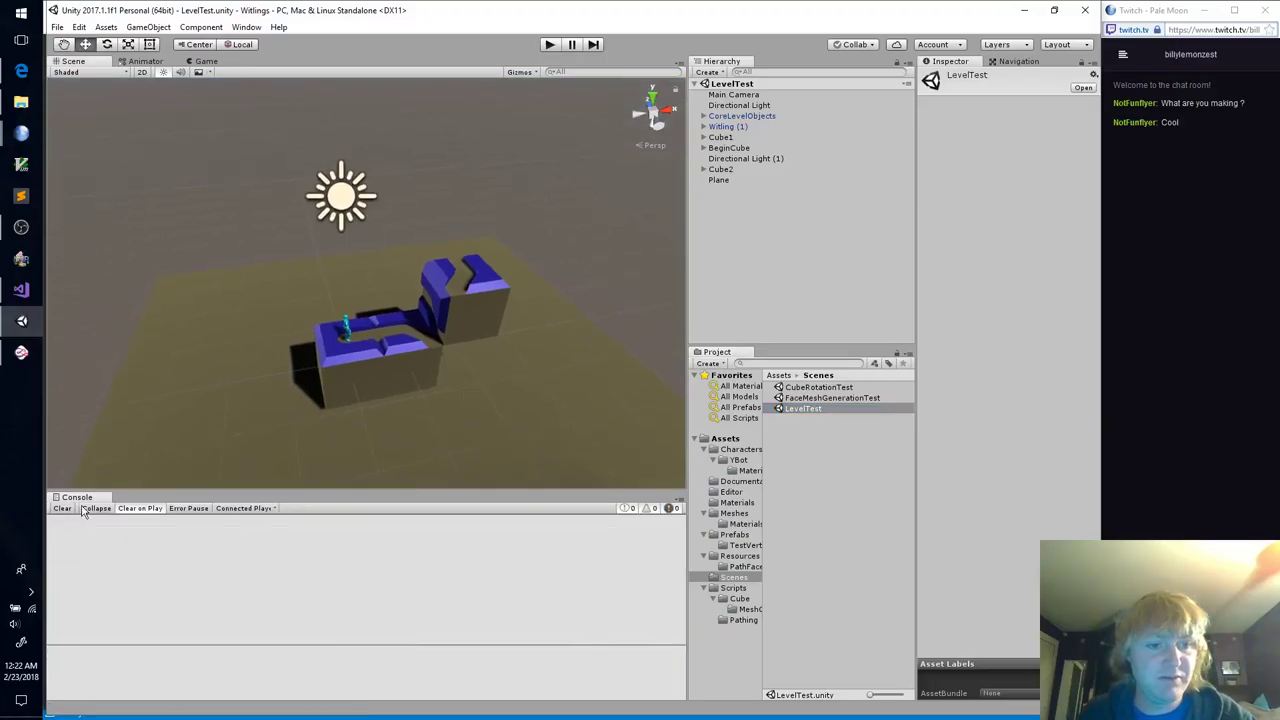
pyautogui.click(703, 169)
pyautogui.click(713, 180)
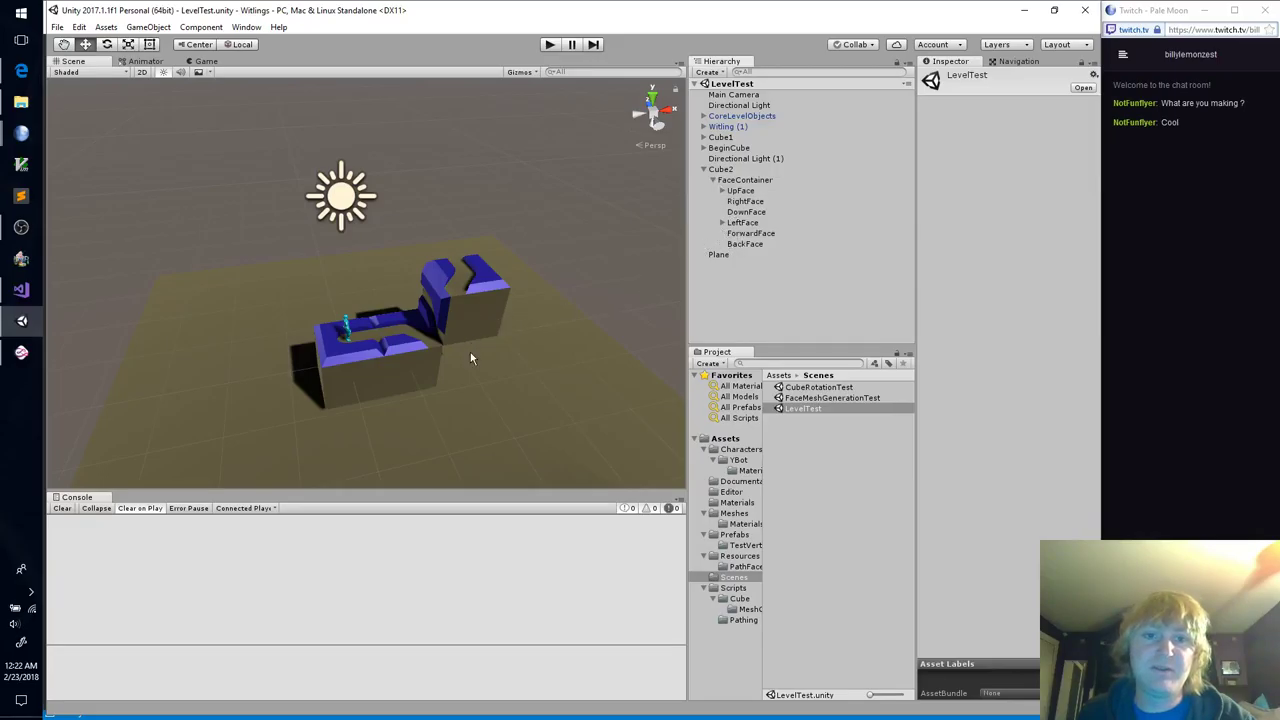
# Step: Duplicate Cube1, move the copy to Z -2, and set its Up face Path Type to Unset
pyautogui.click(425, 375)
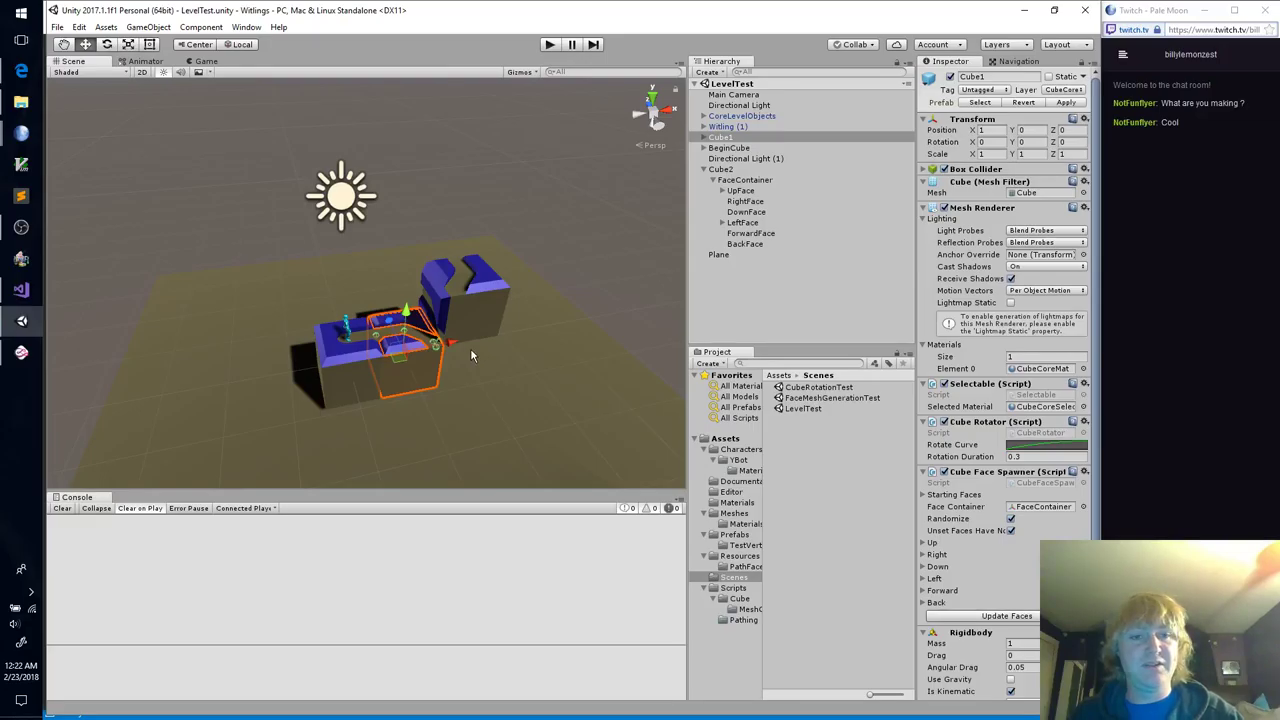
pyautogui.hotkey('ctrl', 'd')
pyautogui.moveTo(393, 327); pyautogui.dragTo(418, 407)
pyautogui.moveTo(460, 395); pyautogui.dragTo(587, 409, button='right')
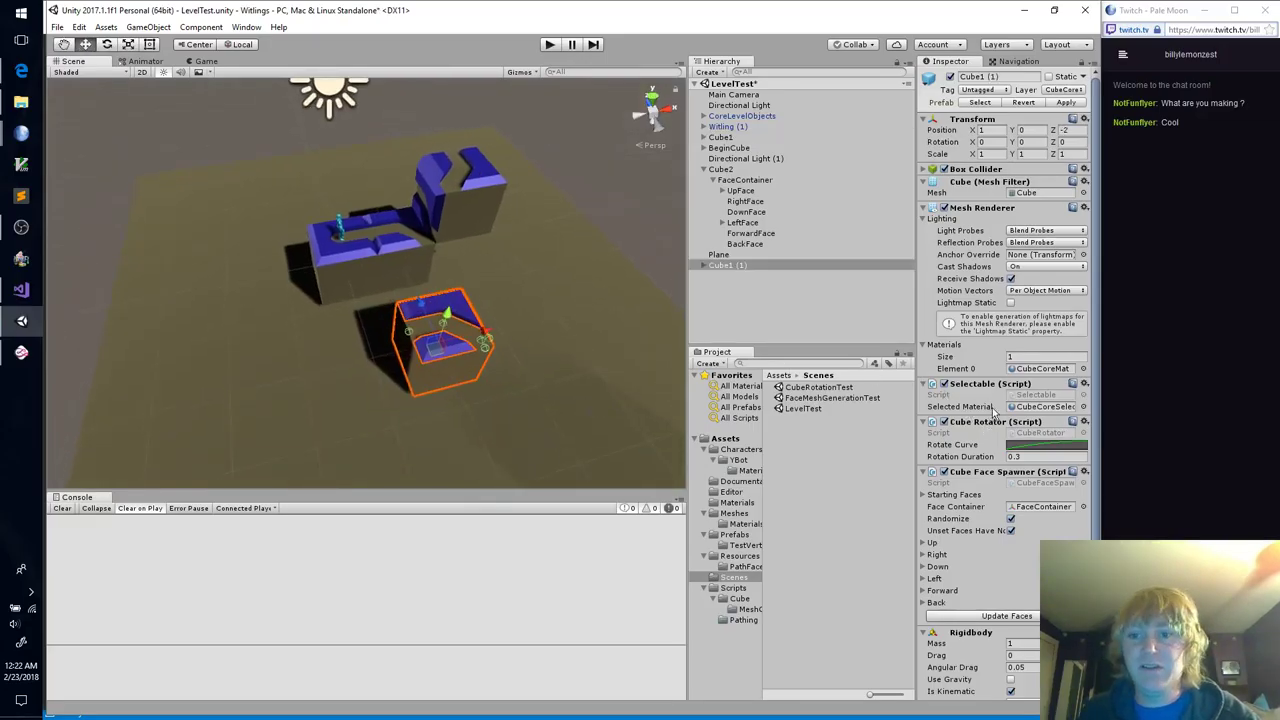
pyautogui.click(924, 542)
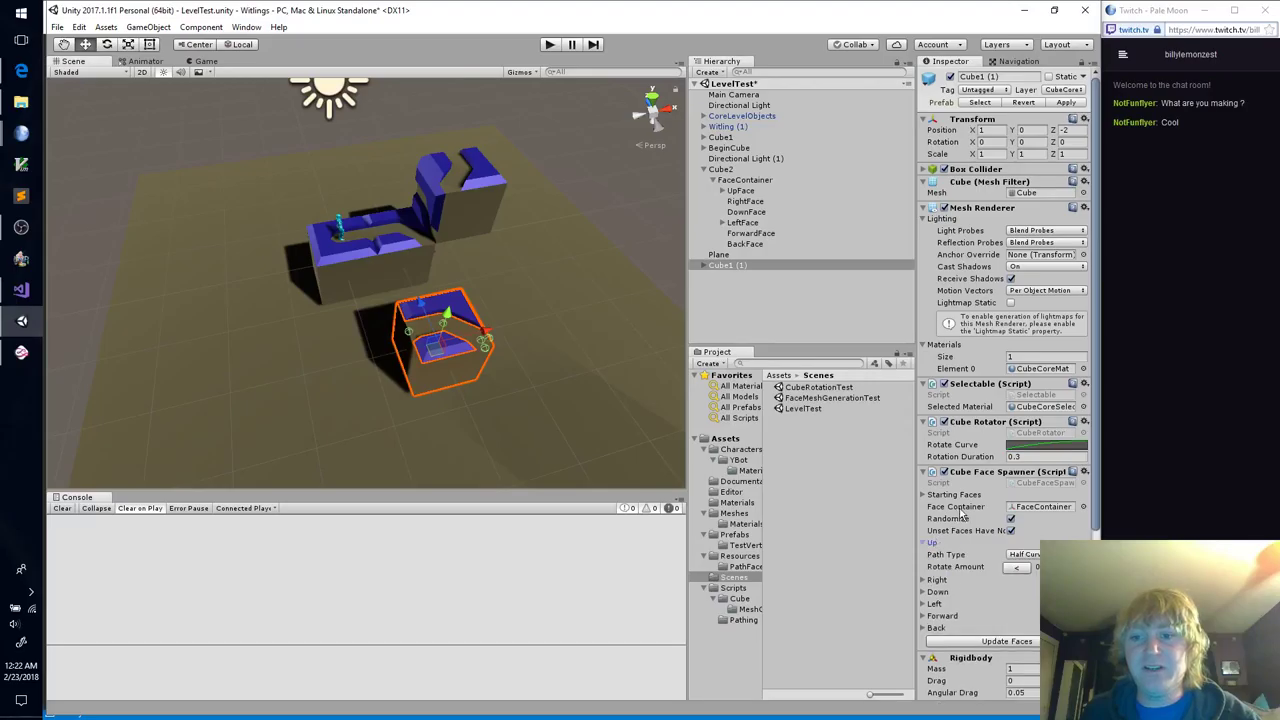
pyautogui.click(1022, 556)
pyautogui.click(1018, 559)
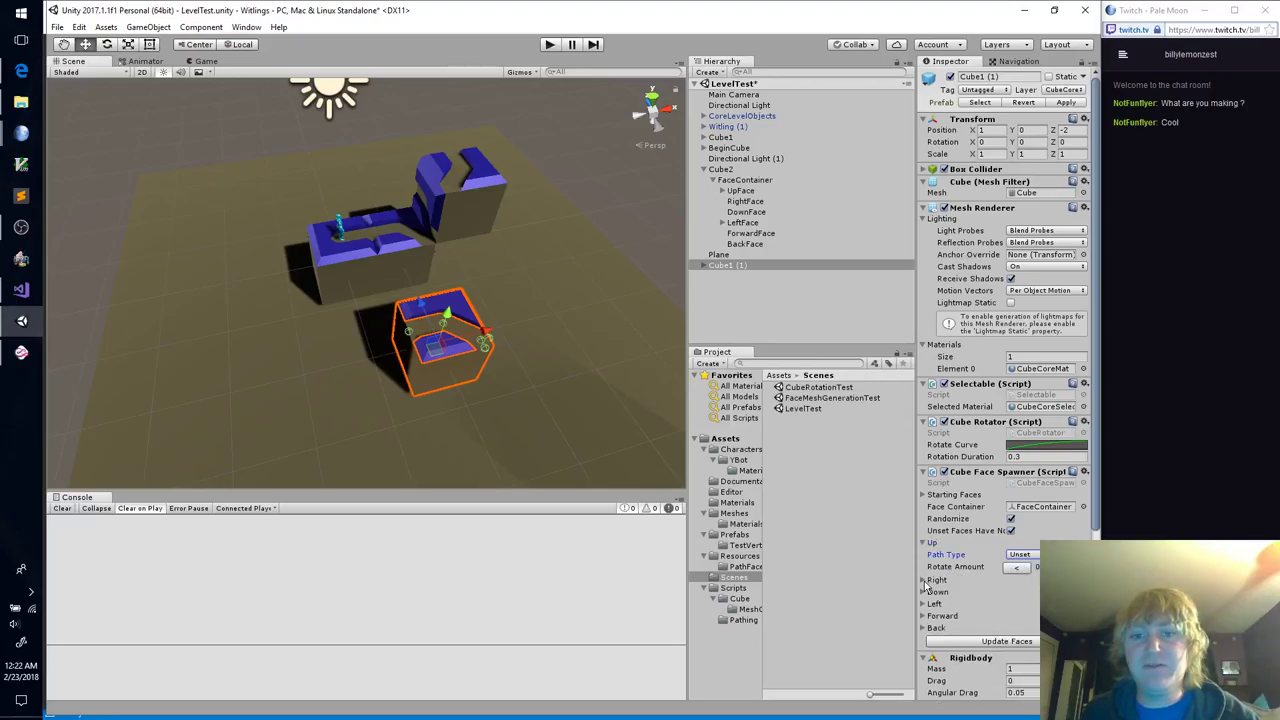
pyautogui.scroll(-4, 960, 500)
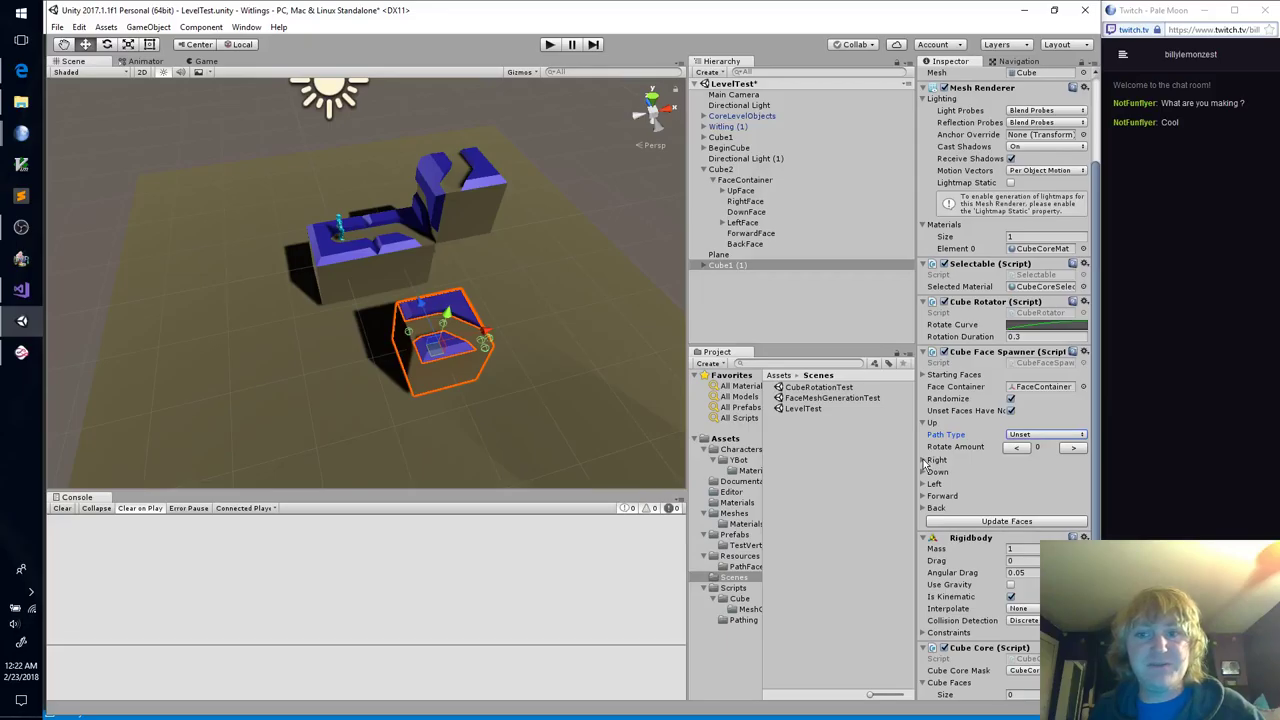
# Step: Regenerate the duplicate cube's faces and enable Randomize in its Cube Face Spawner
pyautogui.click(1002, 524)
pyautogui.moveTo(518, 379); pyautogui.dragTo(498, 308, button='right')
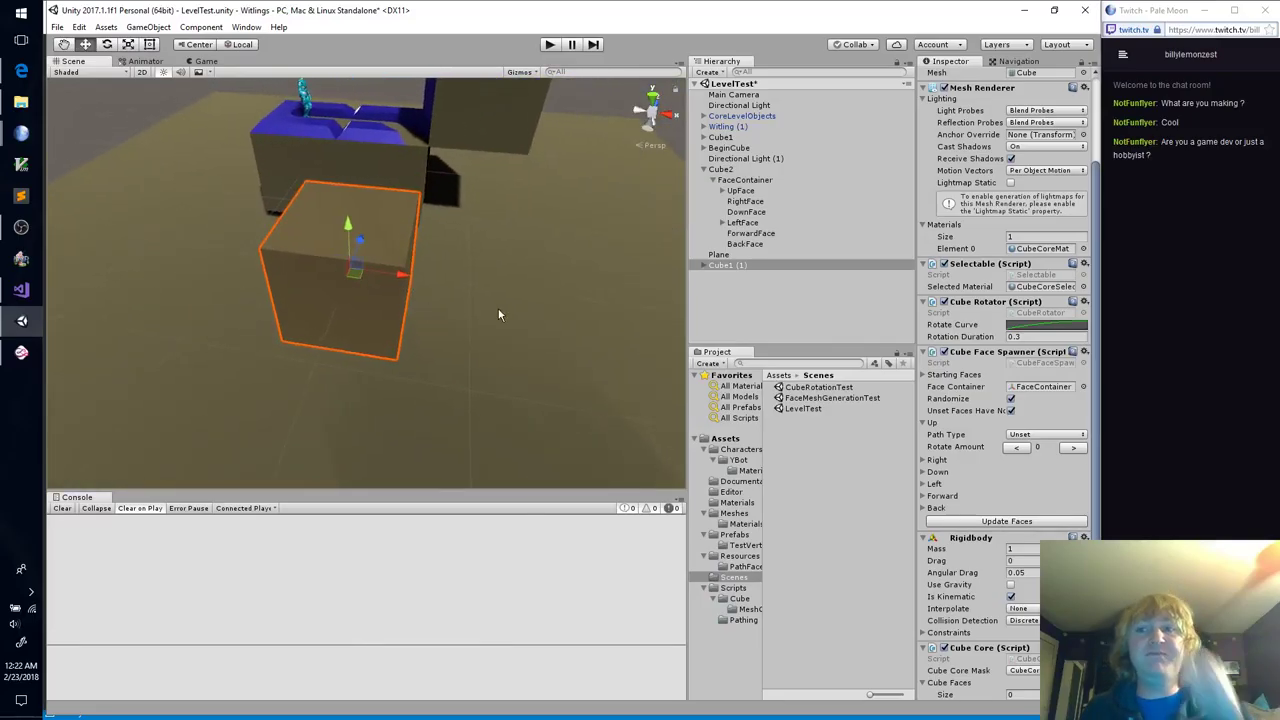
pyautogui.click(1010, 398)
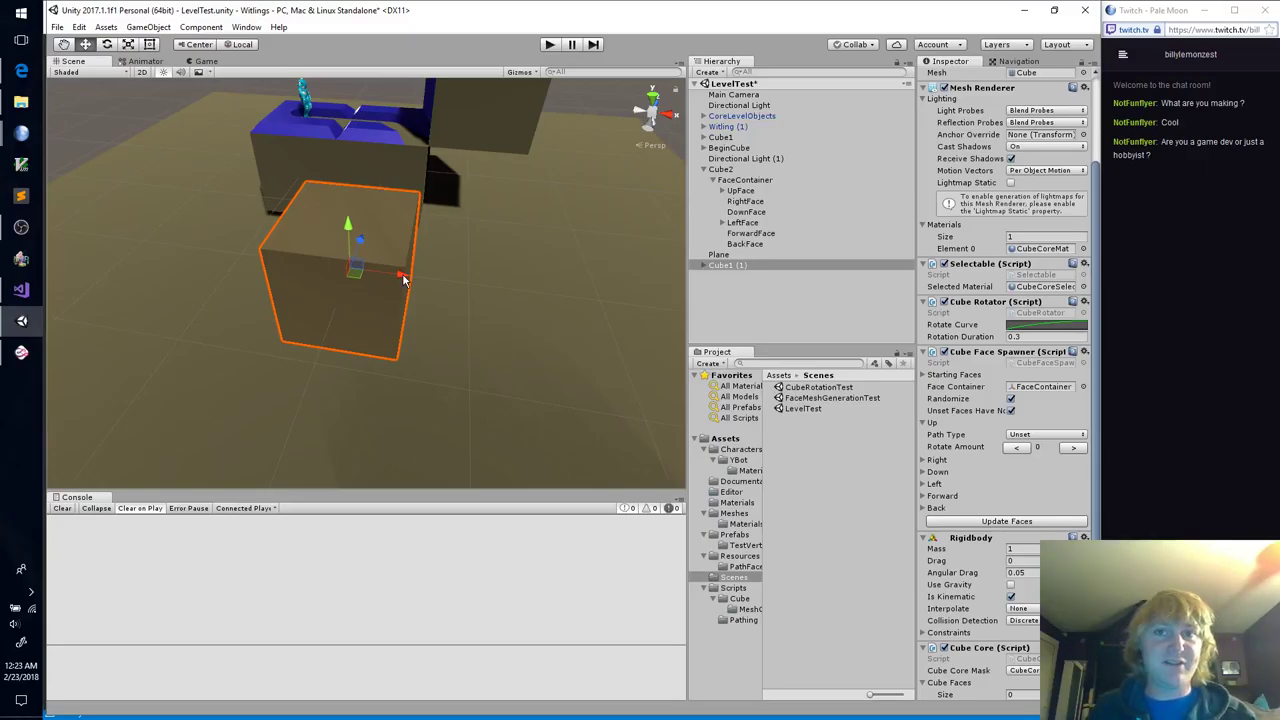
pyautogui.keyDown('alt'); pyautogui.moveTo(528, 314); pyautogui.dragTo(527, 278); pyautogui.keyUp('alt')
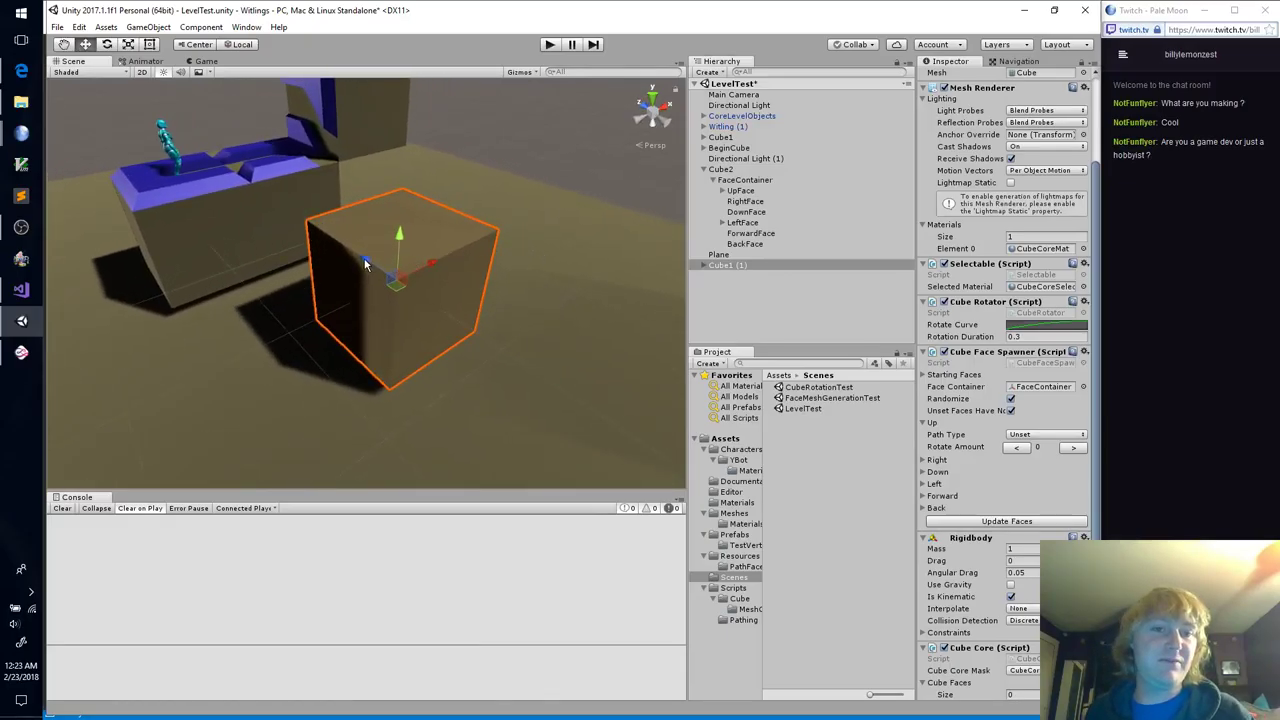
# Step: Raise the cube along Y and lower it back near the ground beside the blue cubes
pyautogui.moveTo(400, 237); pyautogui.dragTo(408, 181)
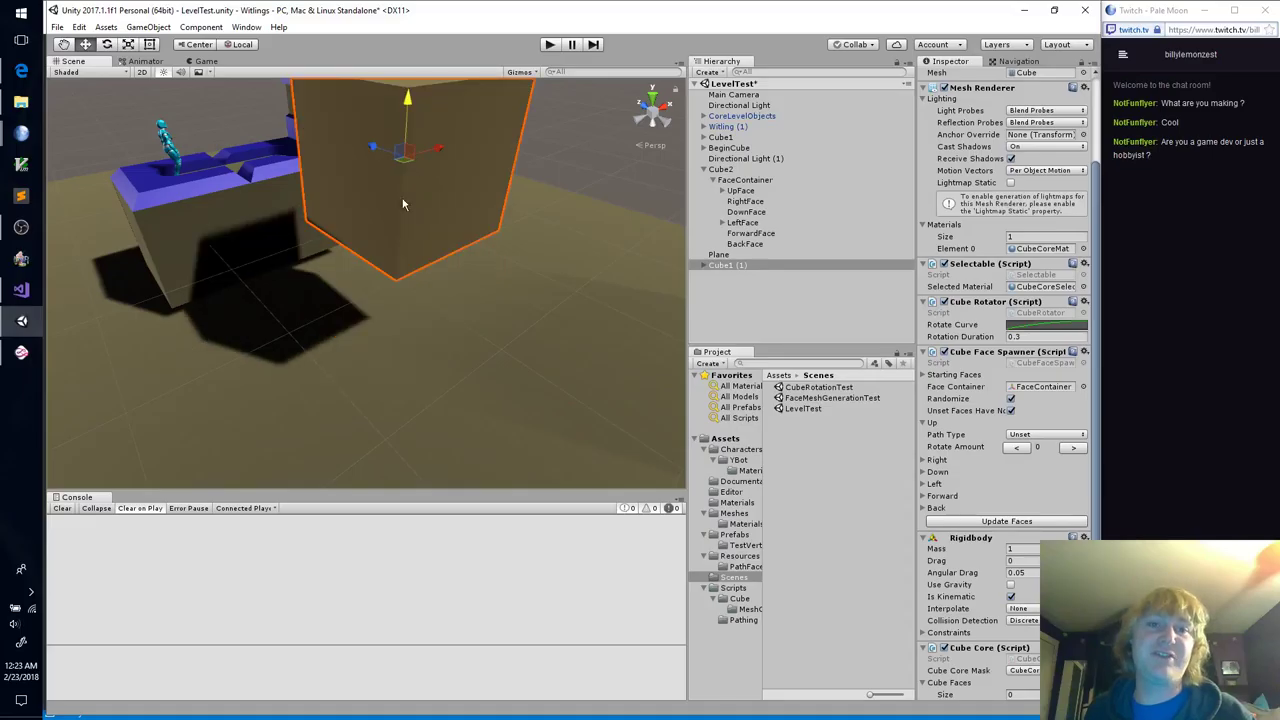
pyautogui.moveTo(396, 265)
pyautogui.mouseDown()
pyautogui.moveTo(407, 304)
pyautogui.moveTo(396, 284)
pyautogui.mouseUp()
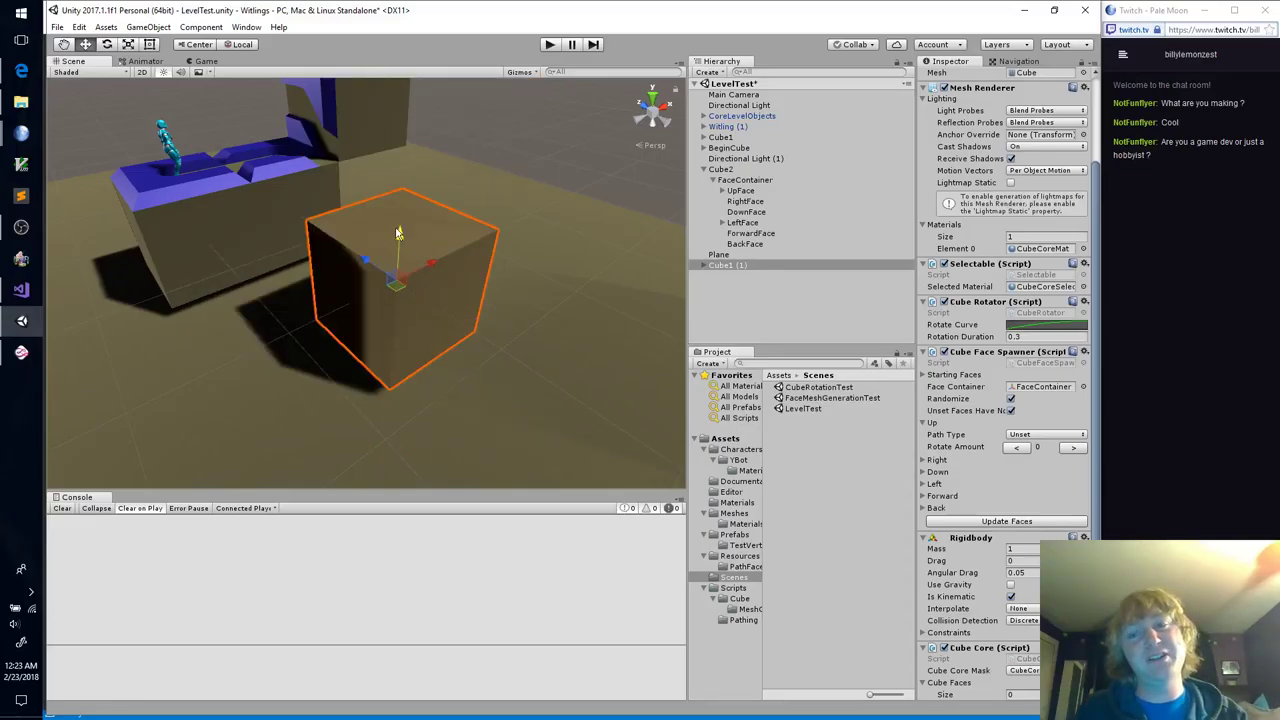
pyautogui.keyDown('alt'); pyautogui.moveTo(587, 231); pyautogui.dragTo(656, 224); pyautogui.keyUp('alt')
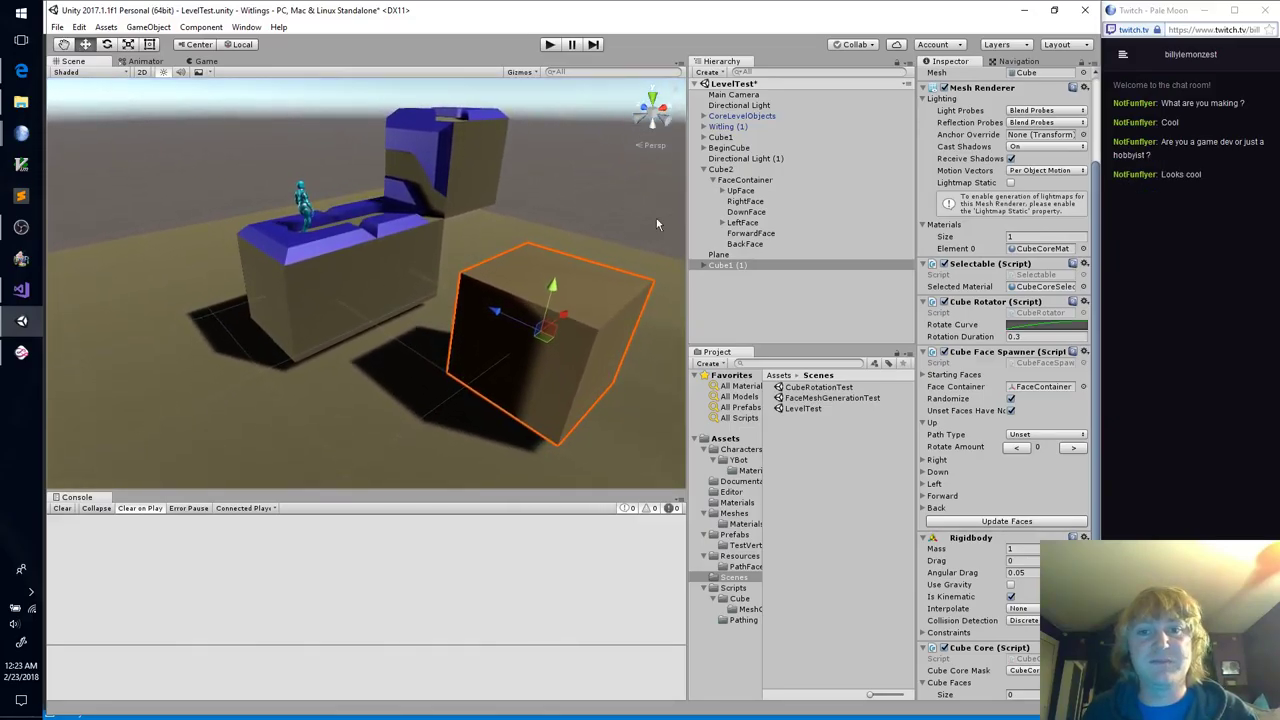
pyautogui.click(742, 267)
# Step: Rename Cube1 (1) to Cube and save it over the Cube prefab, choosing Replace
pyautogui.write('BaseCube')
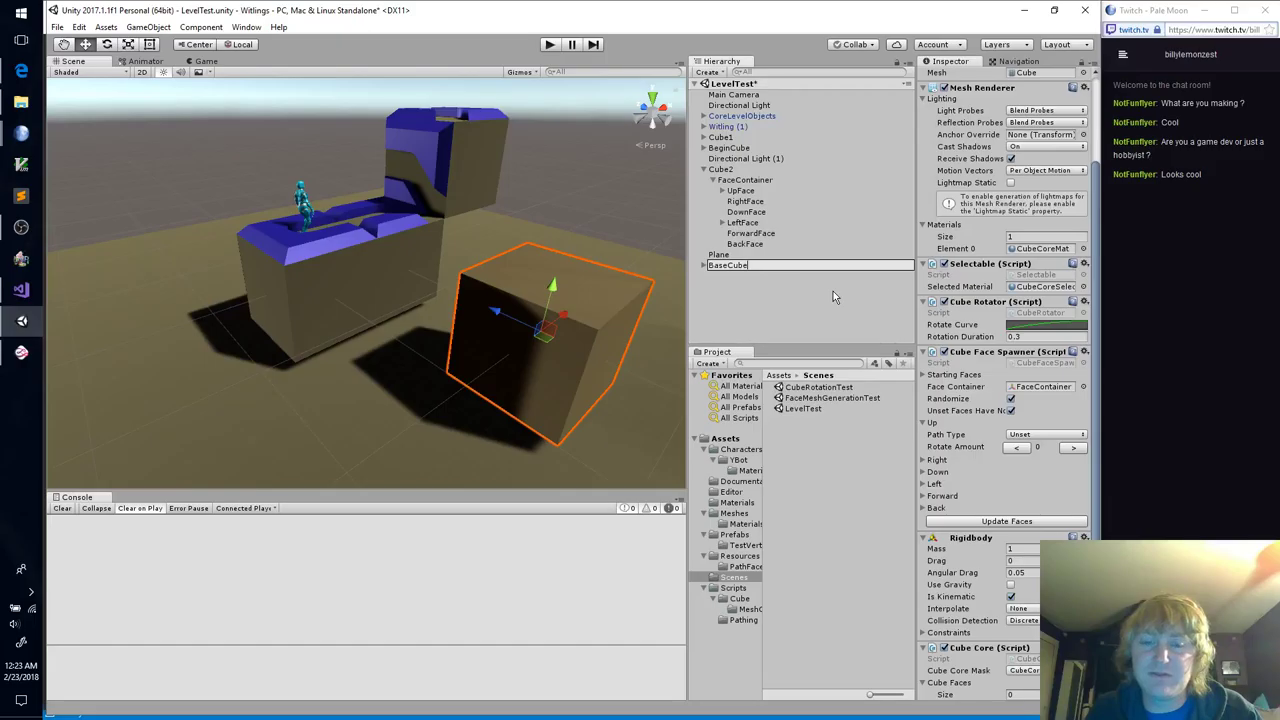
pyautogui.press('BackSpace')
pyautogui.press('BackSpace')
pyautogui.press('BackSpace')
pyautogui.press('BackSpace')
pyautogui.press('BackSpace')
pyautogui.press('BackSpace')
pyautogui.press('BackSpace')
pyautogui.press('BackSpace')
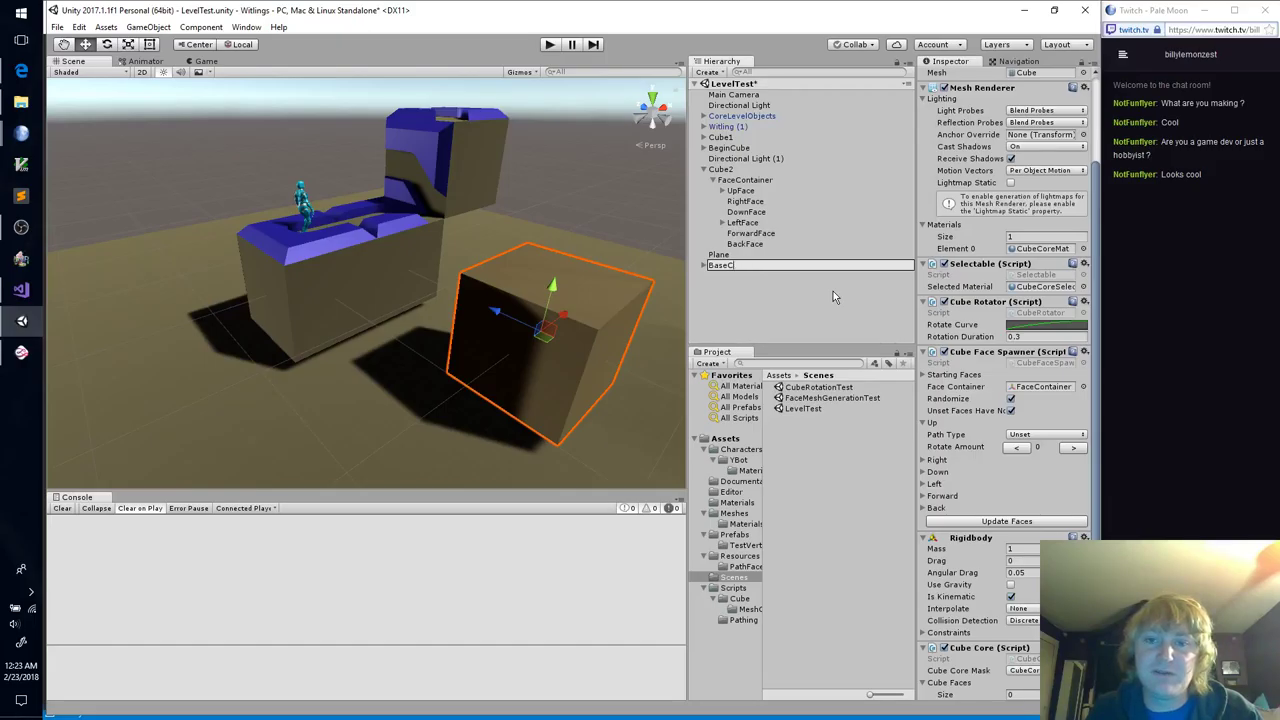
pyautogui.write('Cube')
pyautogui.press('Return')
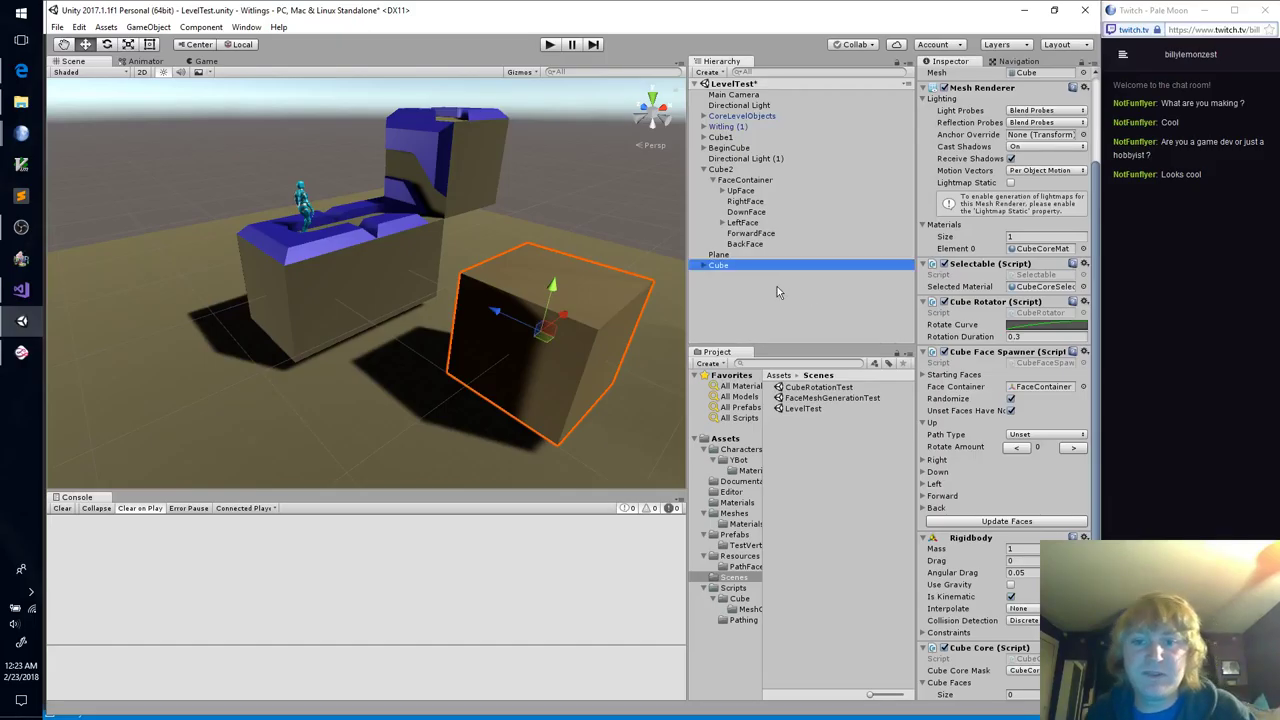
pyautogui.click(736, 535)
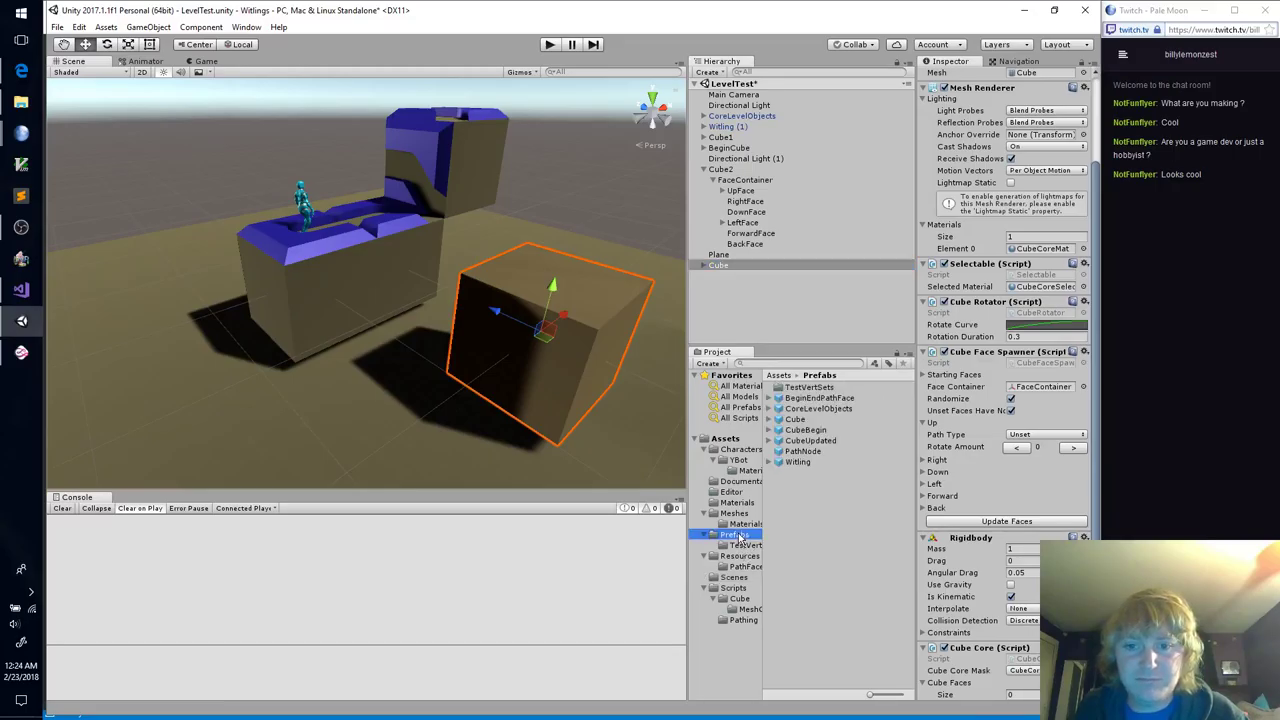
pyautogui.moveTo(736, 265); pyautogui.dragTo(810, 421)
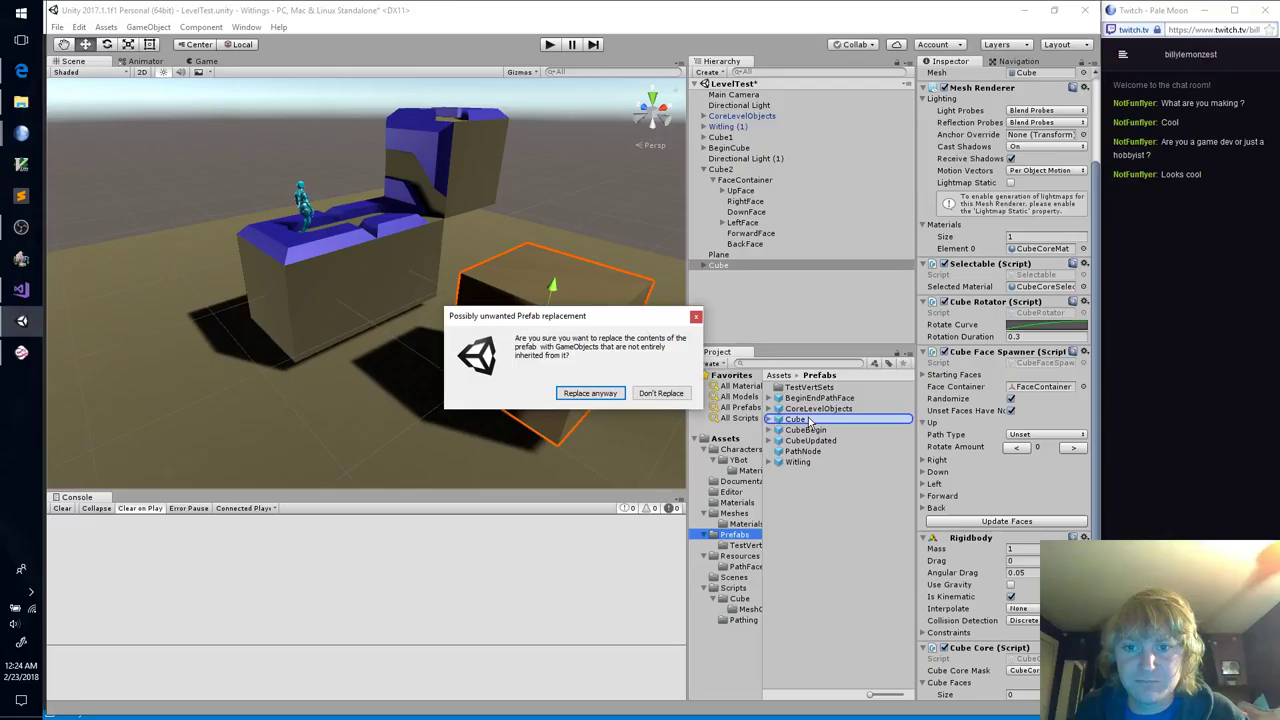
pyautogui.click(590, 393)
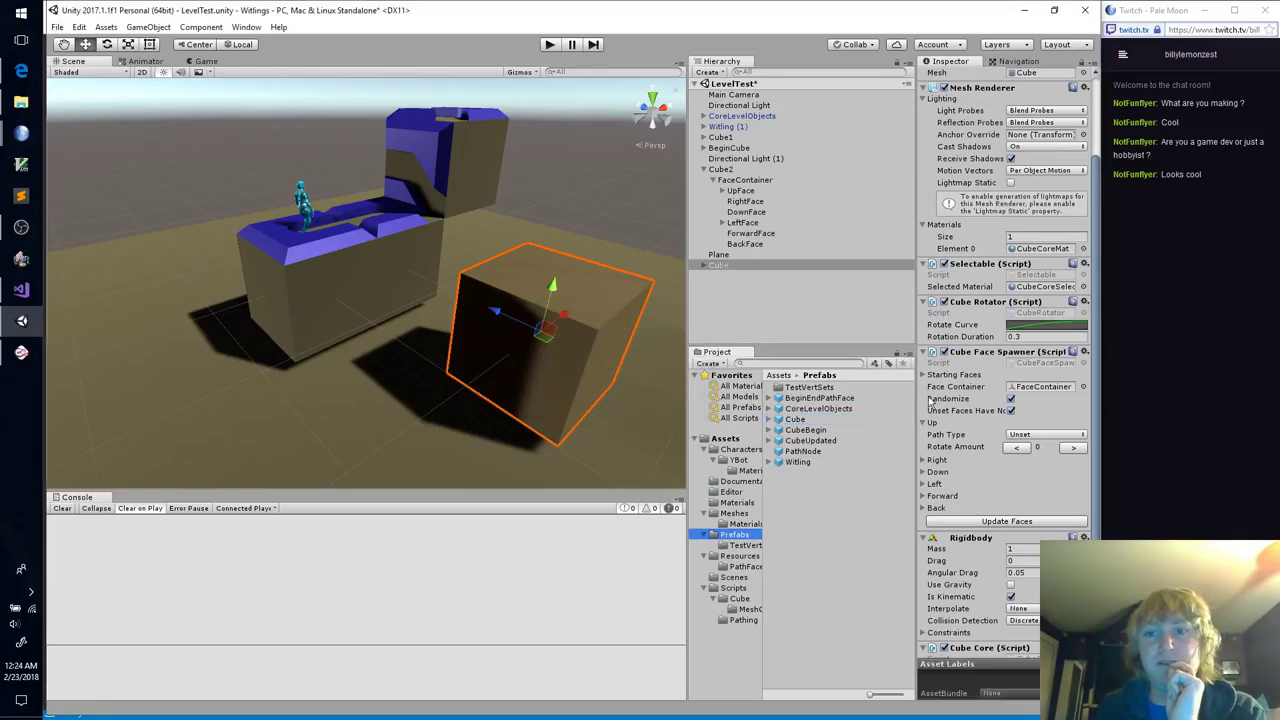
# Step: Uncheck the unset-faces option, apply it to the Cube prefab, and review Cube1 and Cube2
pyautogui.click(1011, 411)
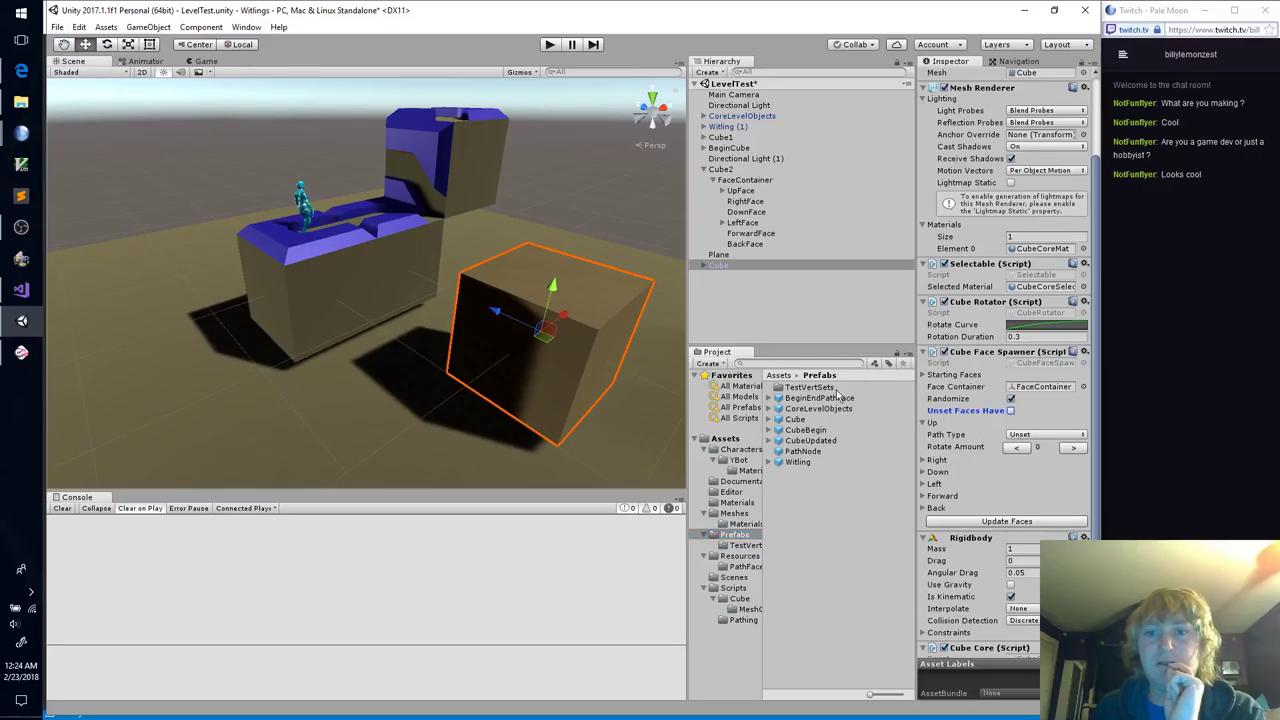
pyautogui.scroll(3, 1008, 155)
pyautogui.click(1066, 103)
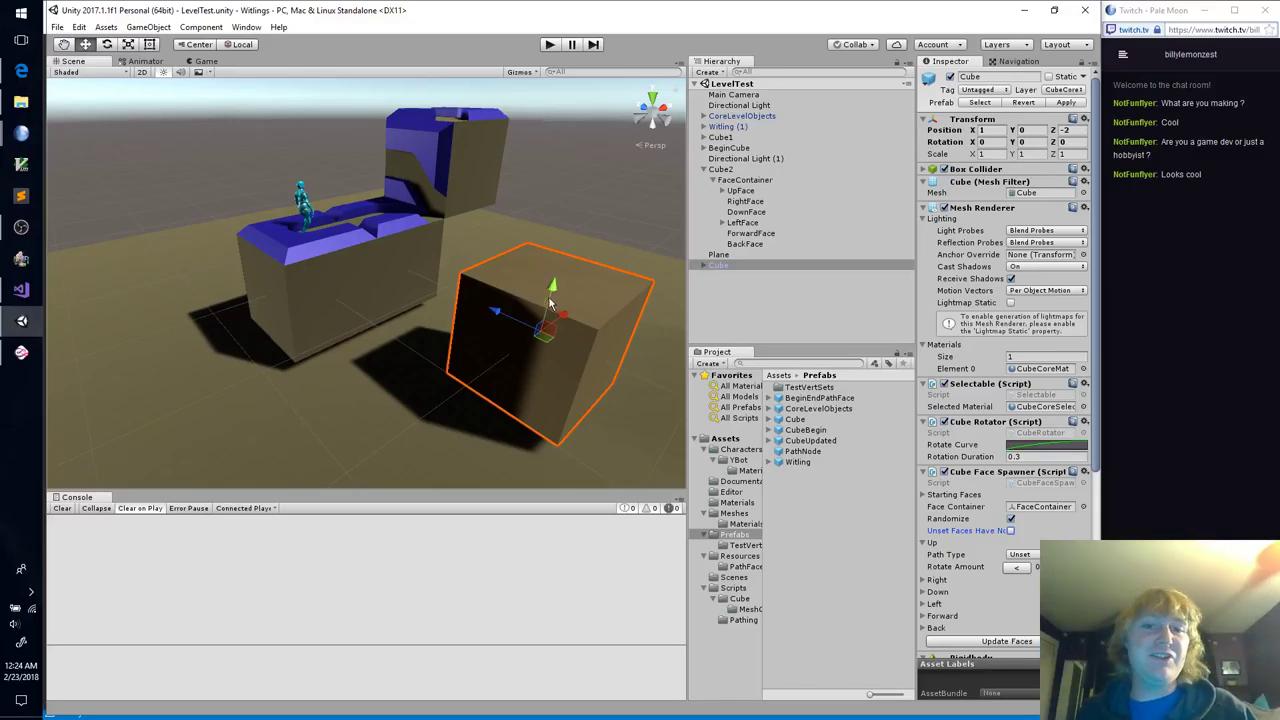
pyautogui.click(352, 289)
pyautogui.click(471, 171)
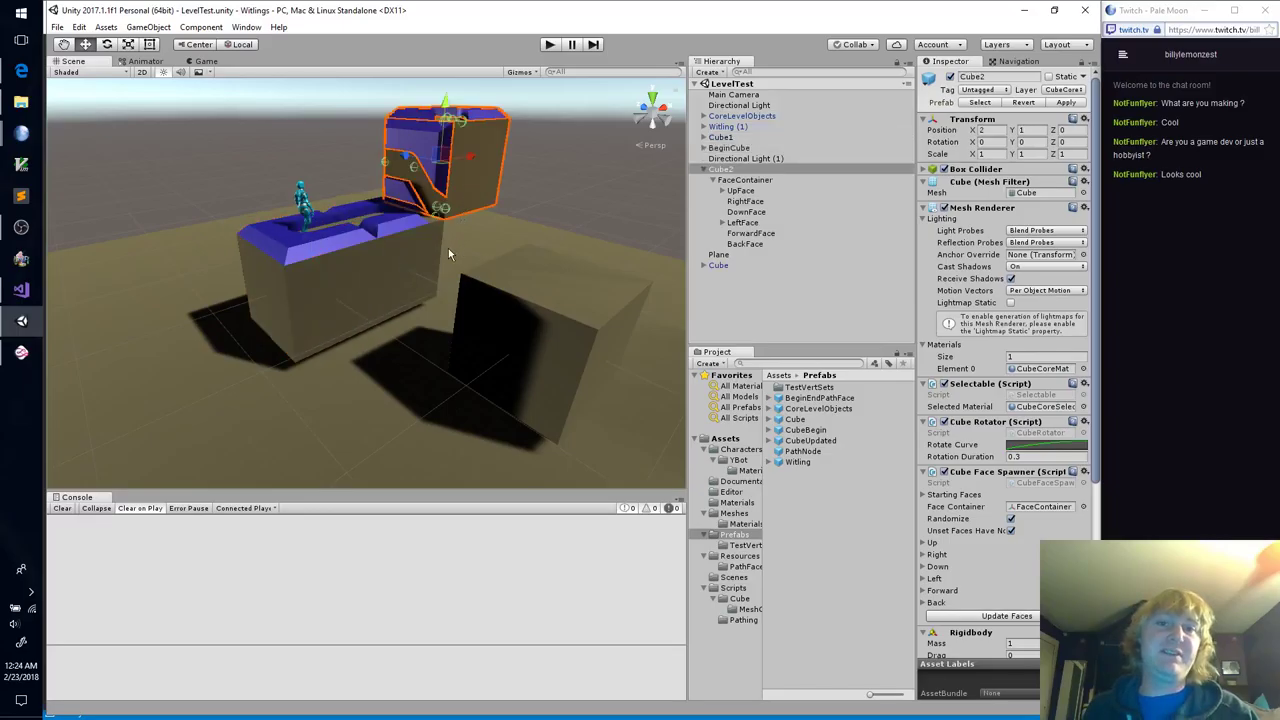
pyautogui.click(428, 262)
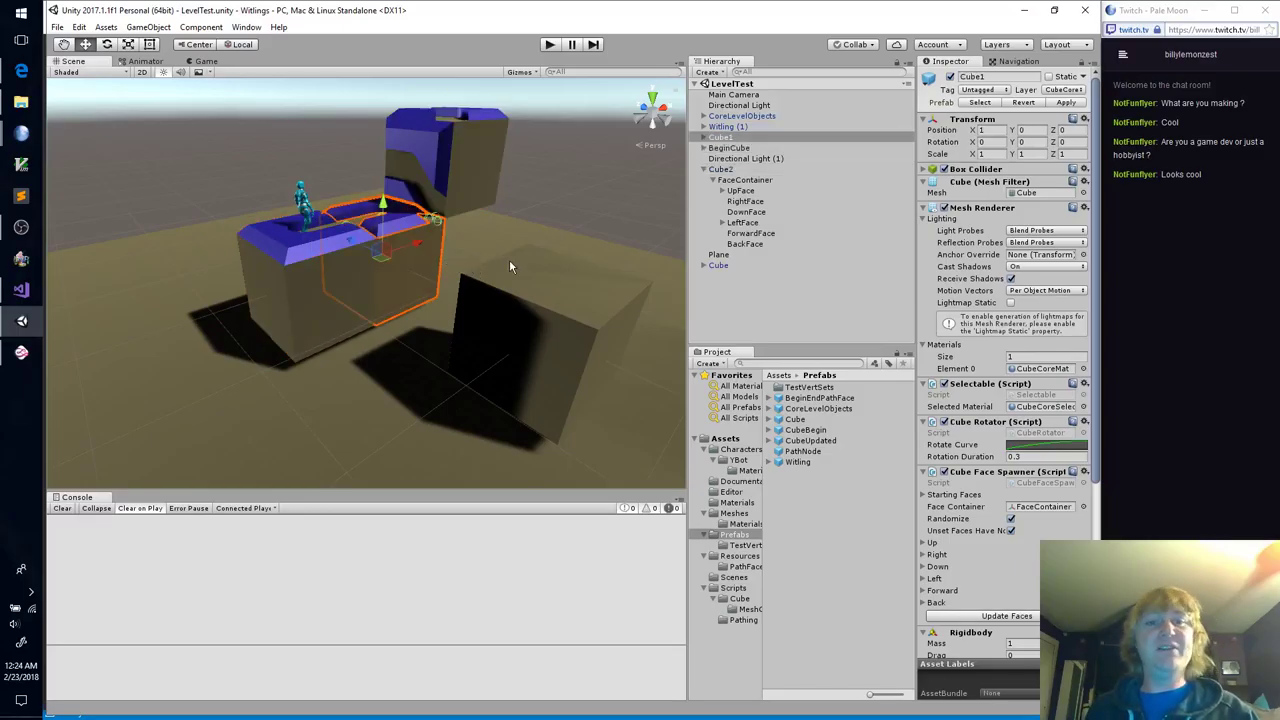
pyautogui.click(556, 204)
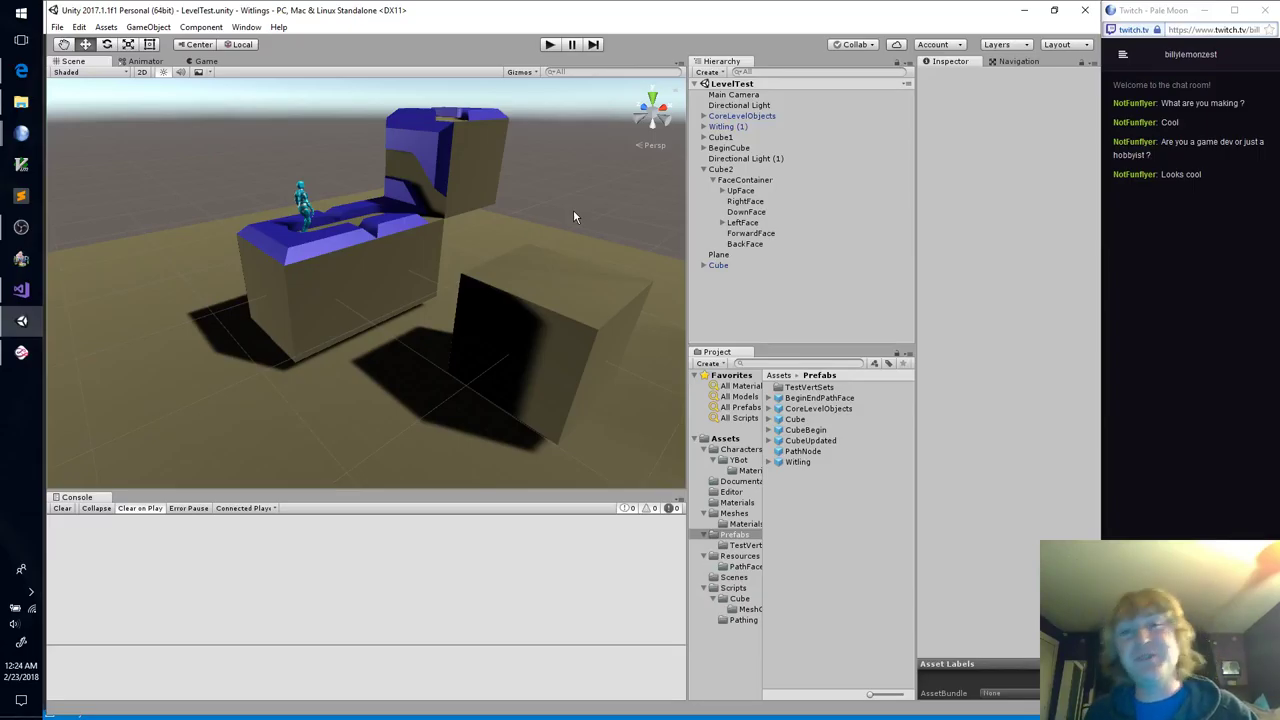
pyautogui.moveTo(573, 209); pyautogui.dragTo(550, 435, button='right')
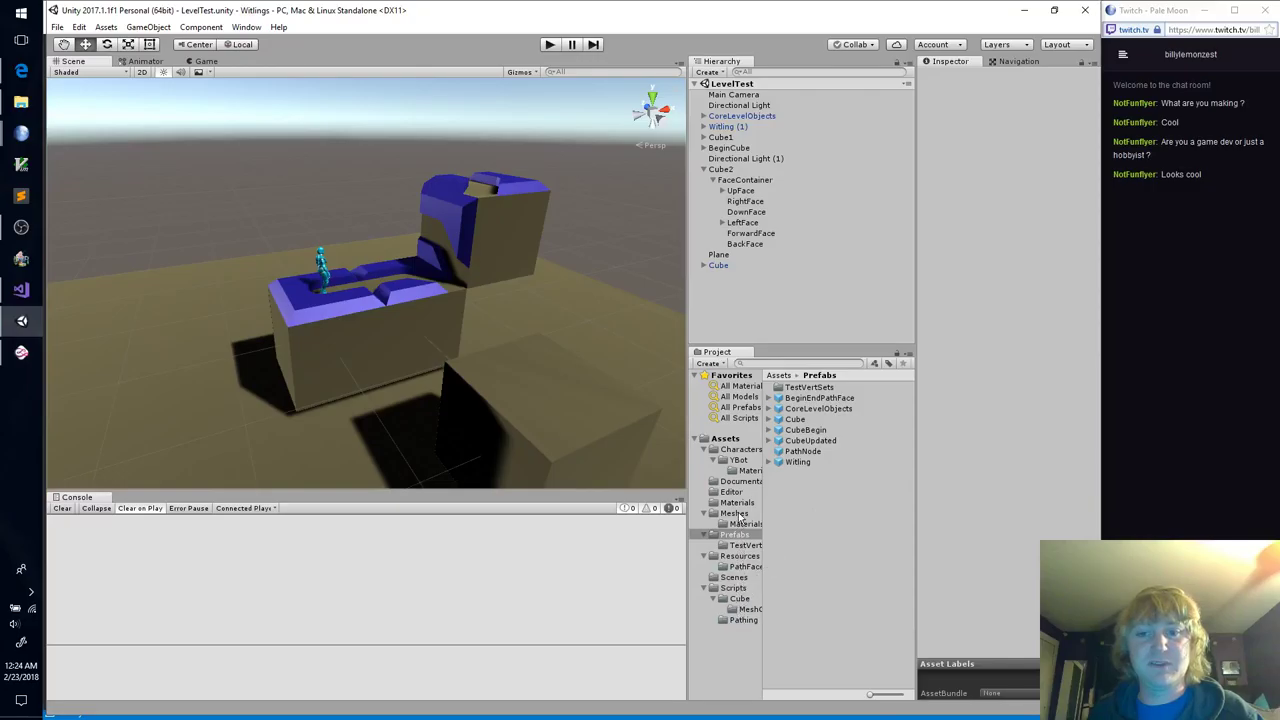
# Step: Open CubeRotationTest, inspect Cube 0 (1)'s children in the Hierarchy, and enter play mode
pyautogui.click(735, 577)
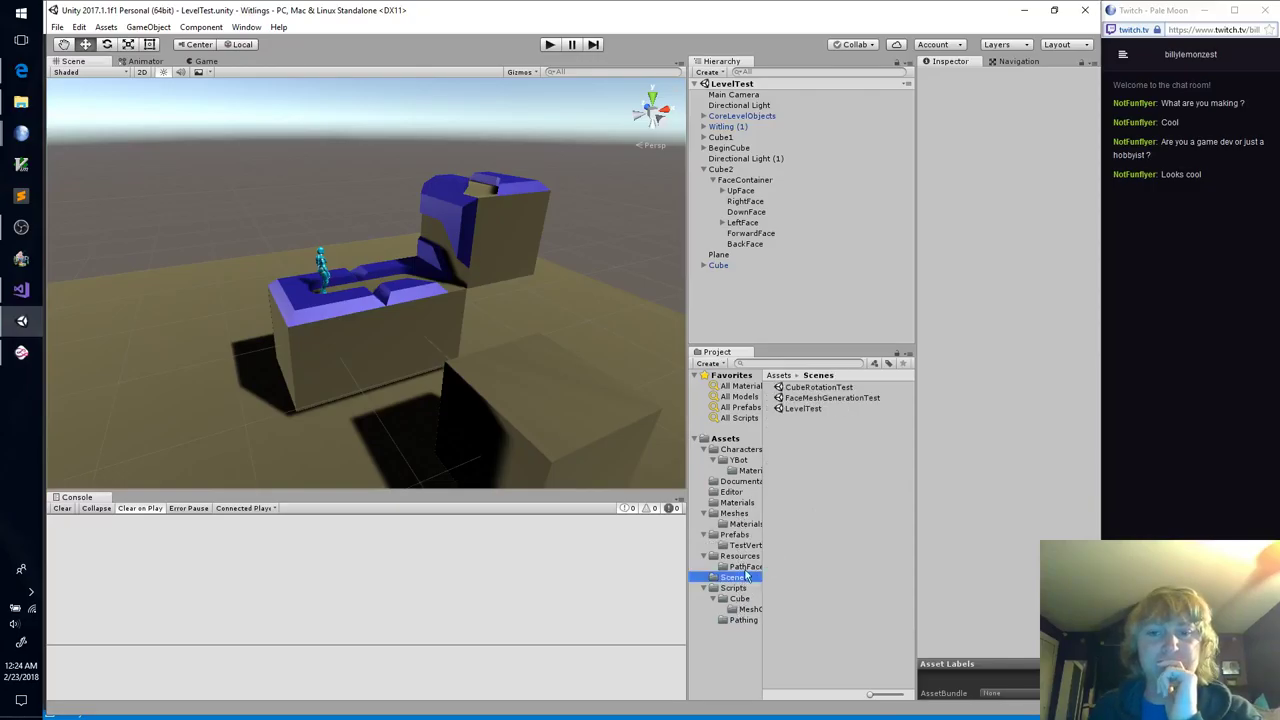
pyautogui.doubleClick(812, 388)
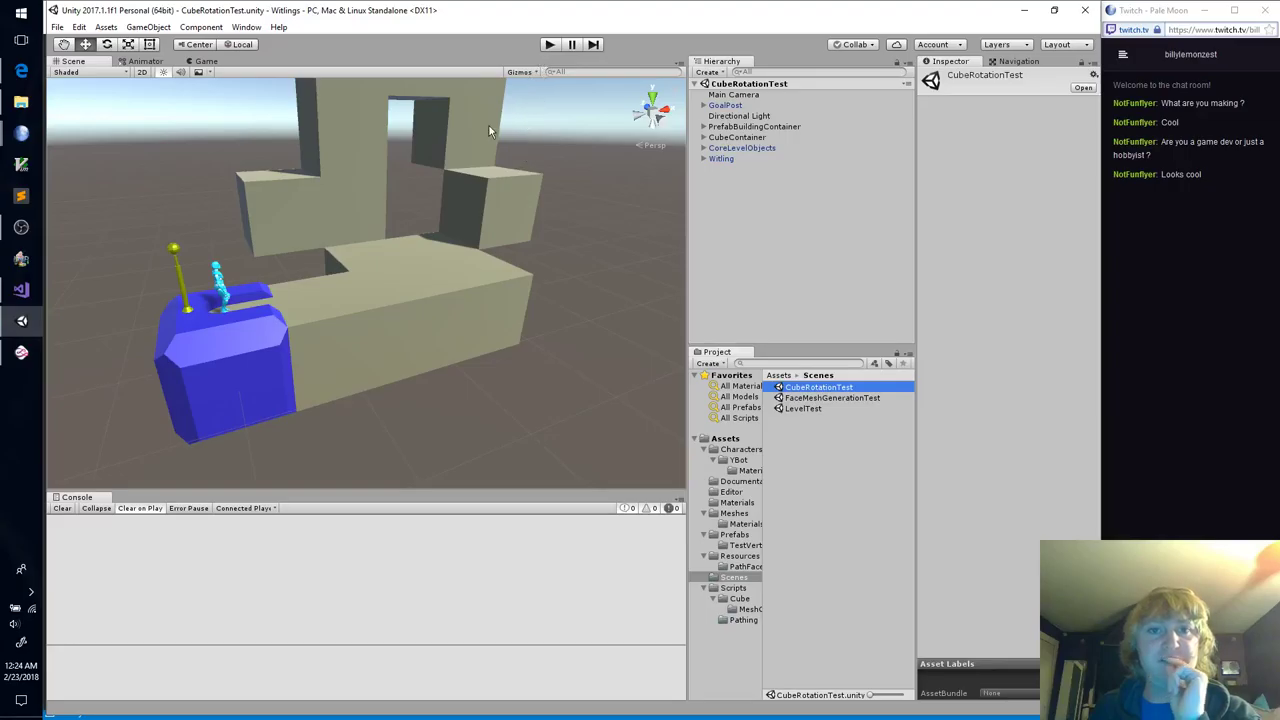
pyautogui.click(400, 320)
pyautogui.click(714, 170)
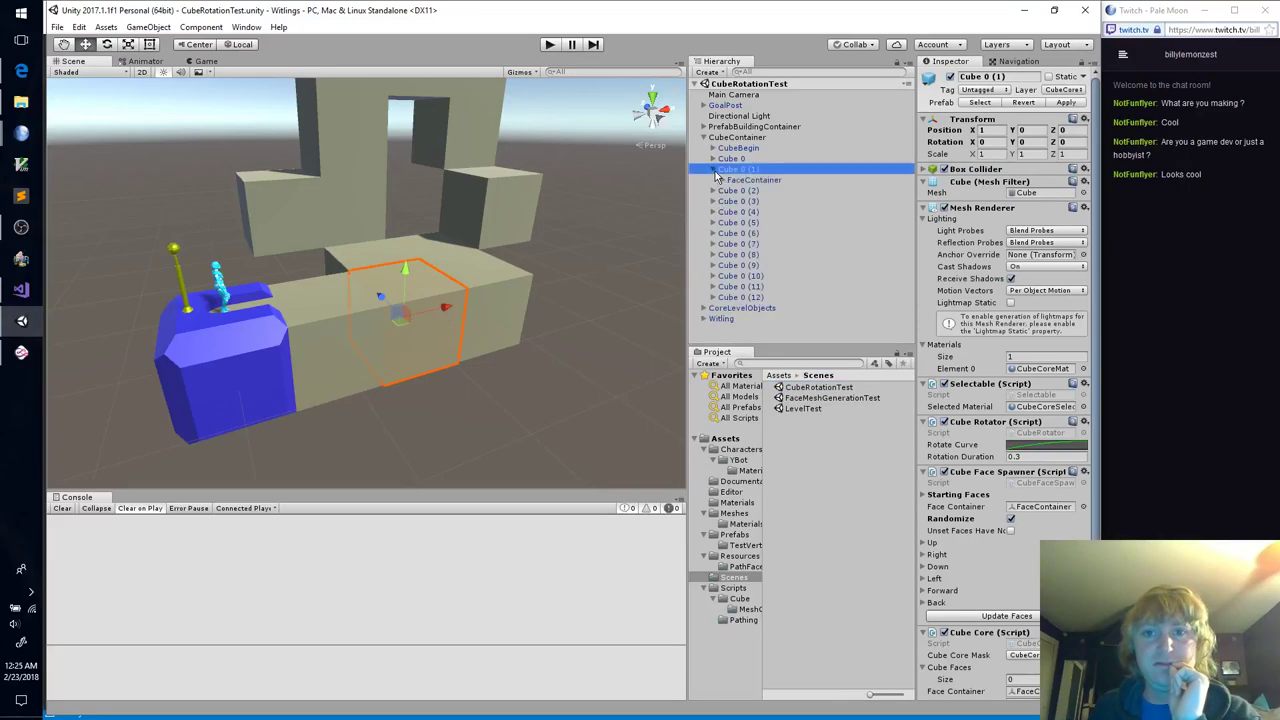
pyautogui.click(749, 180)
pyautogui.click(749, 180)
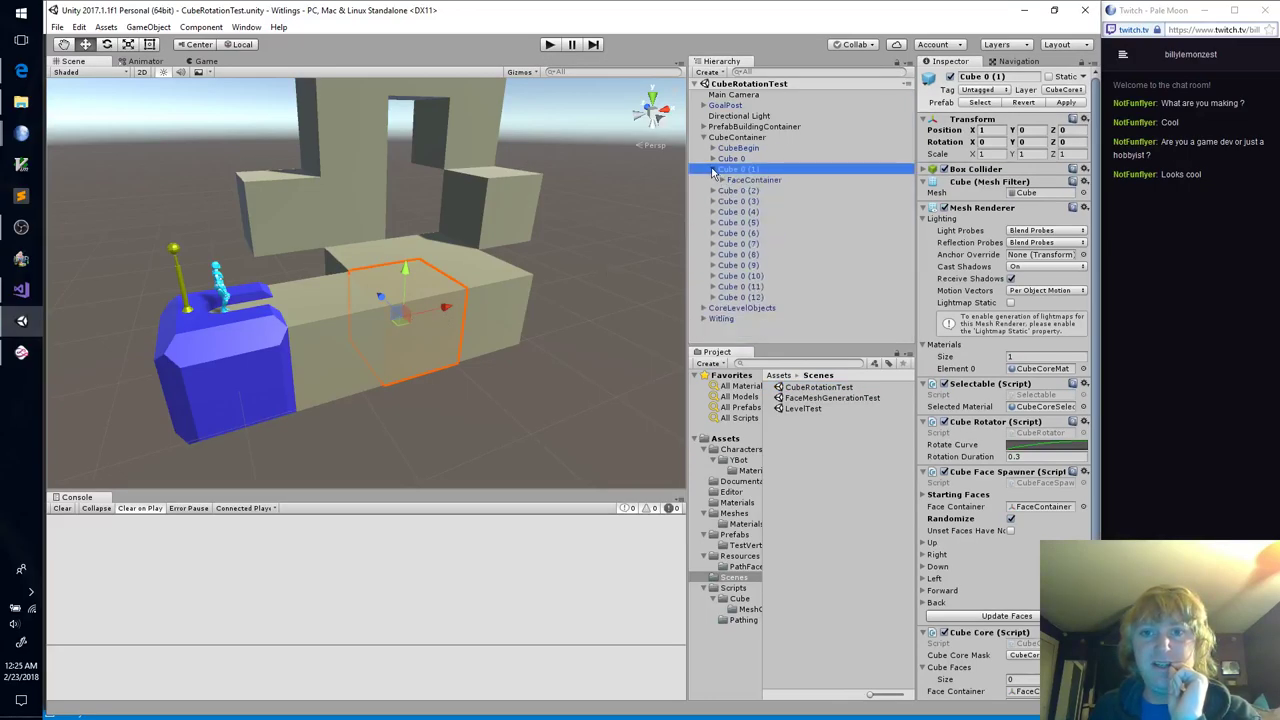
pyautogui.click(713, 170)
pyautogui.click(549, 44)
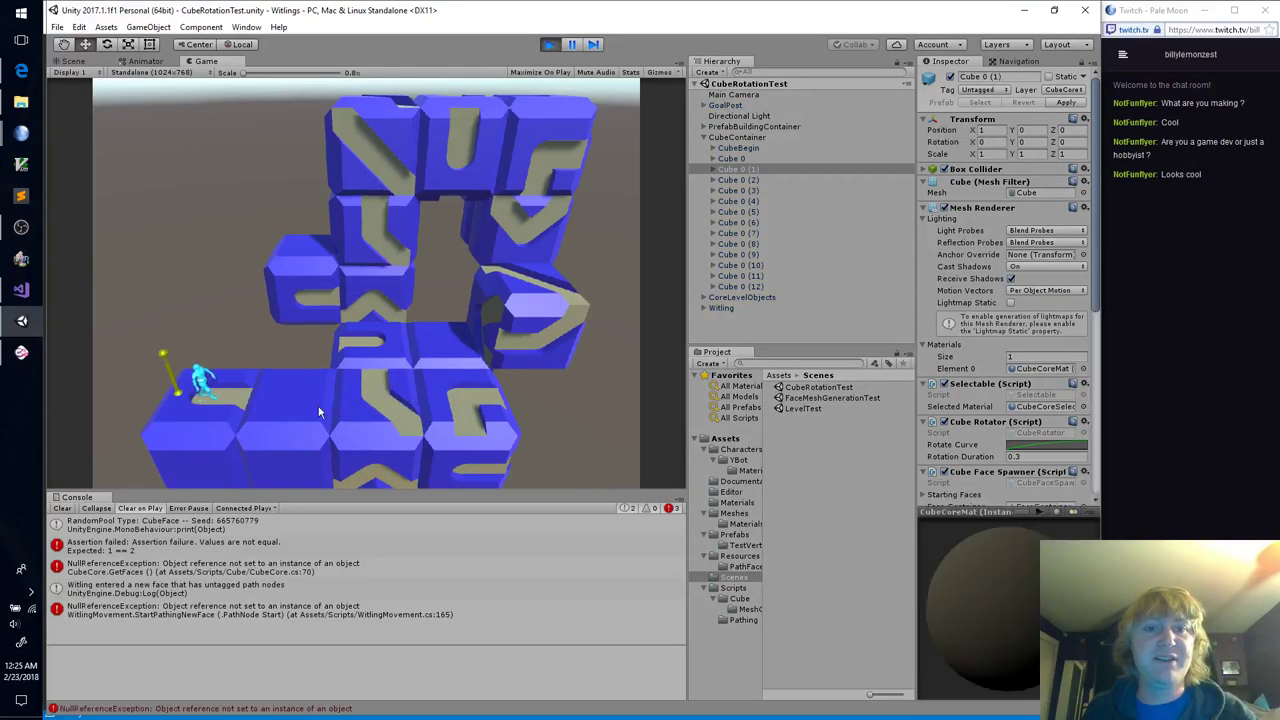
# Step: Rotate the lower, middle and top-left cubes in the Game view to reorient their path faces
pyautogui.click(280, 410)
pyautogui.click(399, 416)
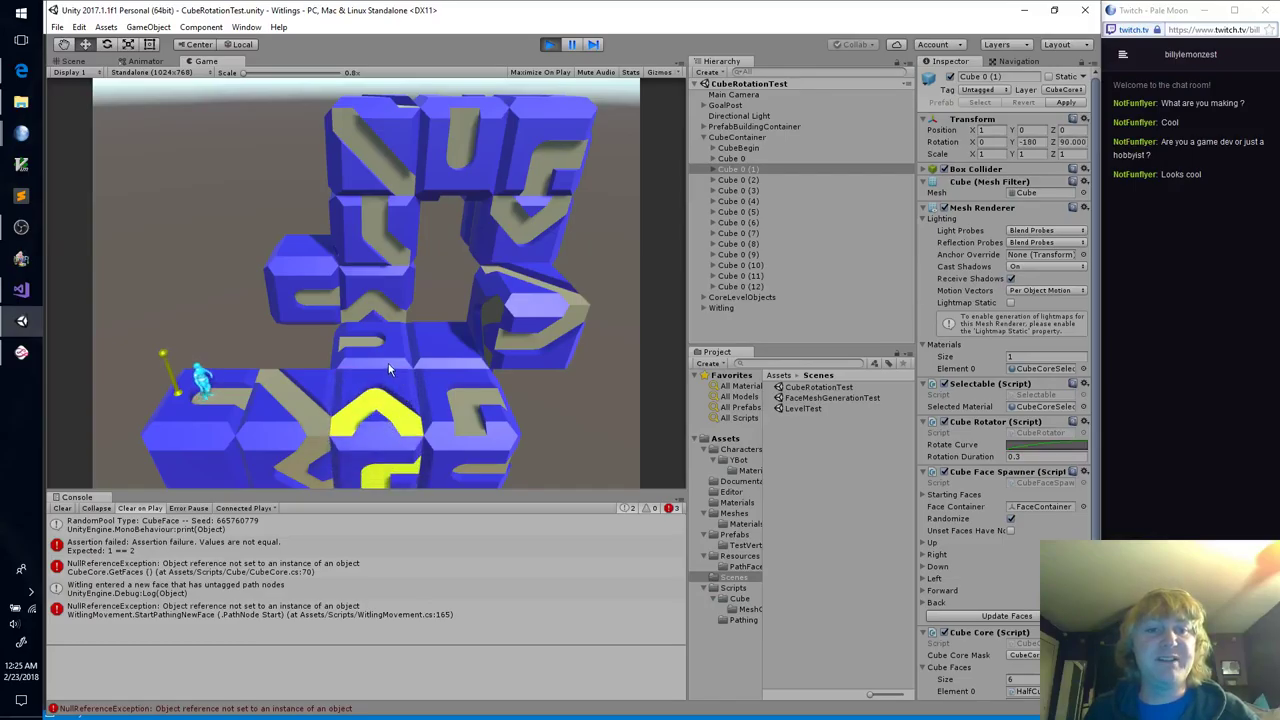
pyautogui.click(363, 408)
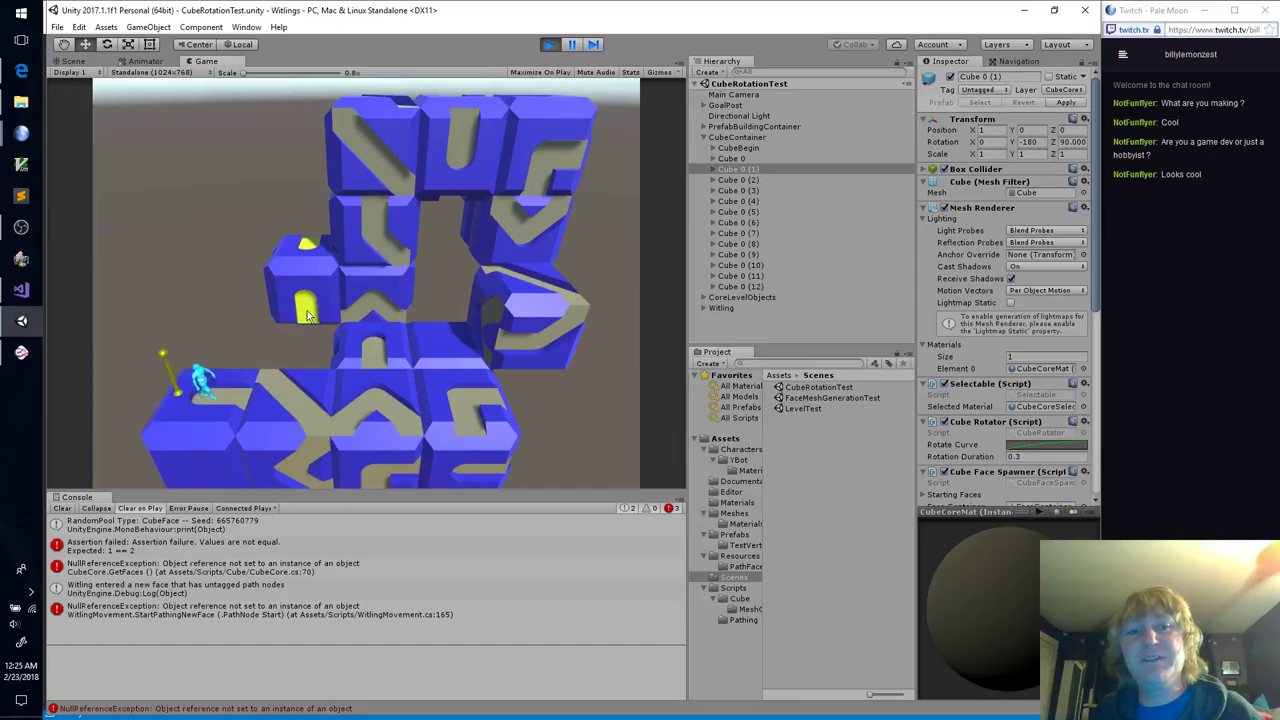
pyautogui.click(368, 300)
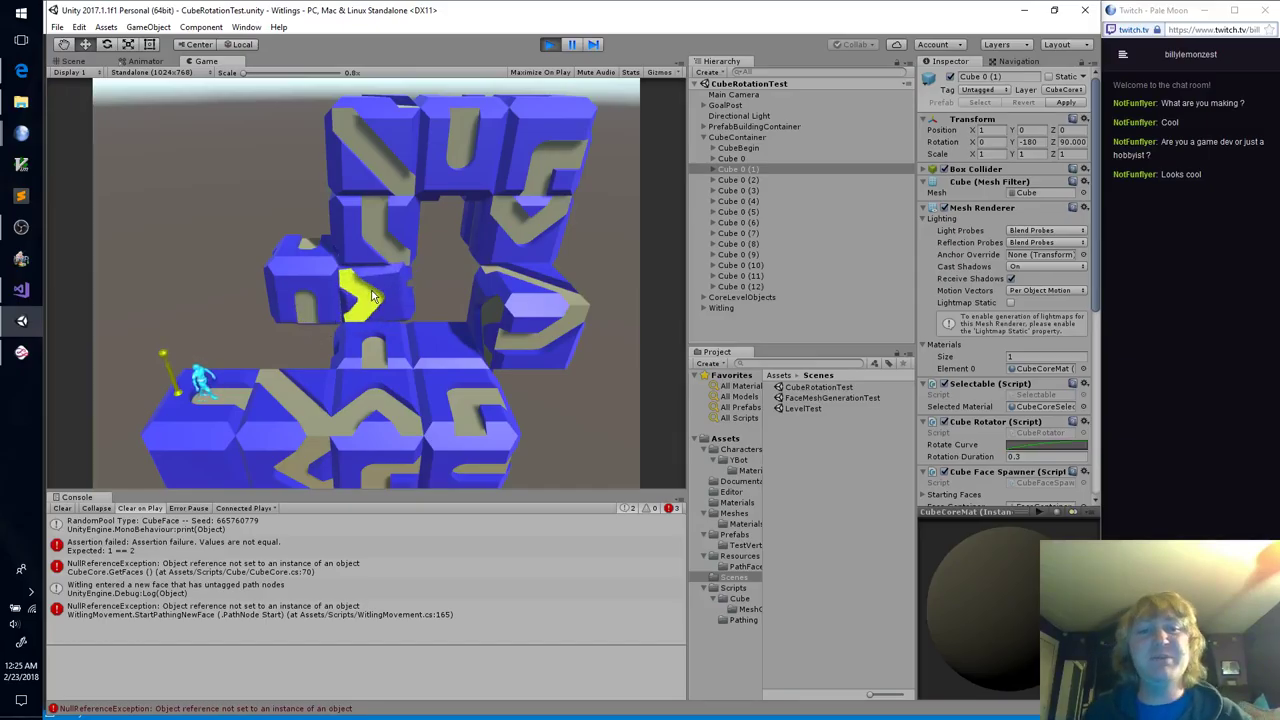
pyautogui.click(372, 237)
pyautogui.click(372, 237)
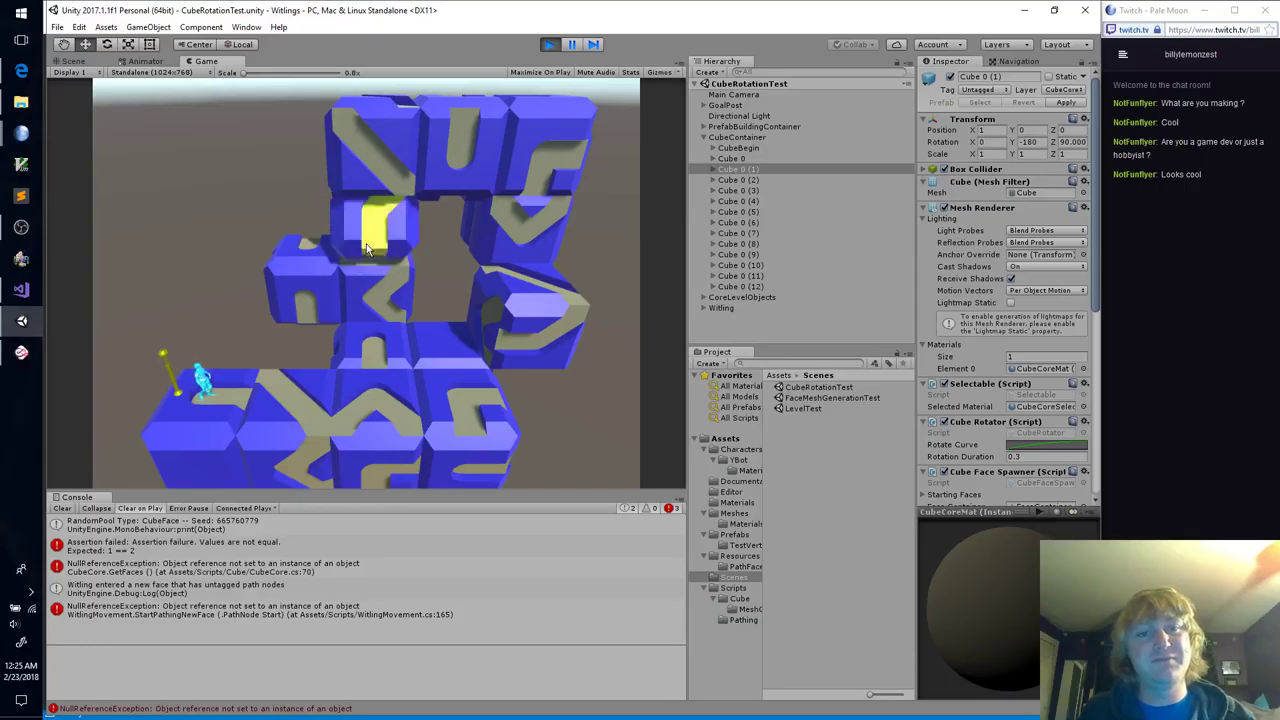
pyautogui.click(378, 155)
pyautogui.click(400, 155)
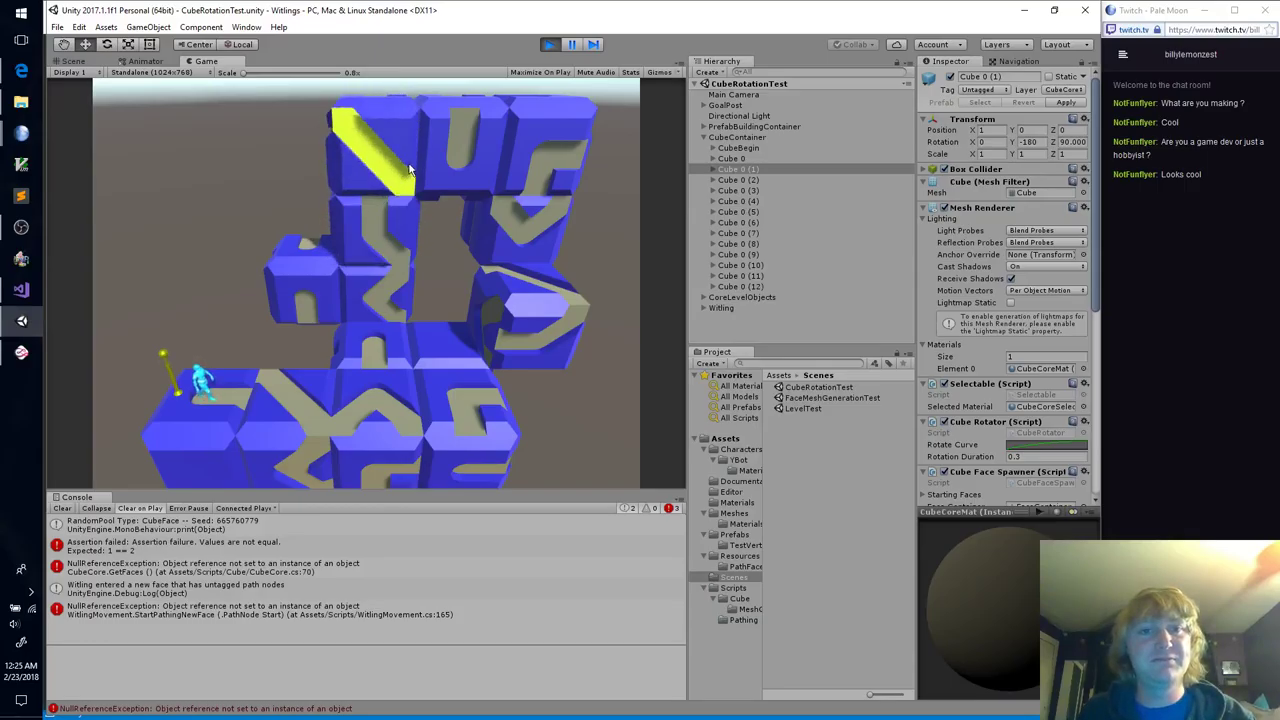
pyautogui.click(428, 154)
pyautogui.click(428, 154)
pyautogui.click(428, 154)
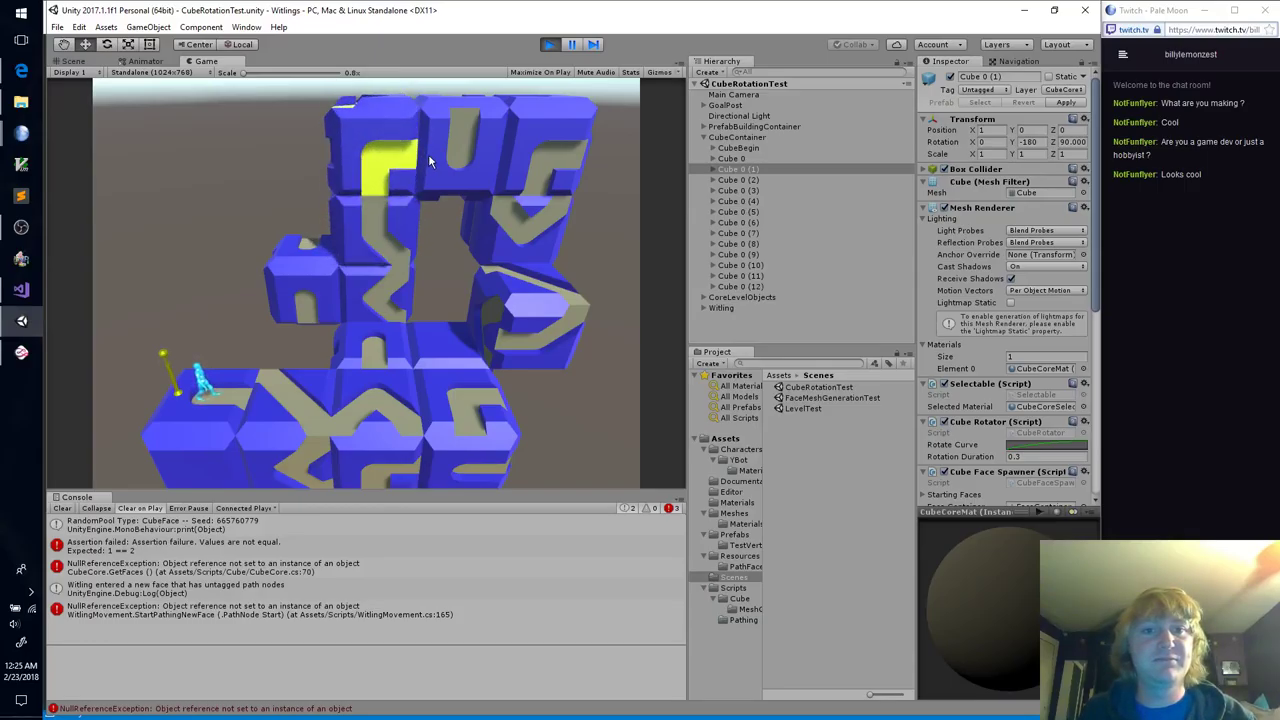
pyautogui.click(390, 343)
pyautogui.click(390, 343)
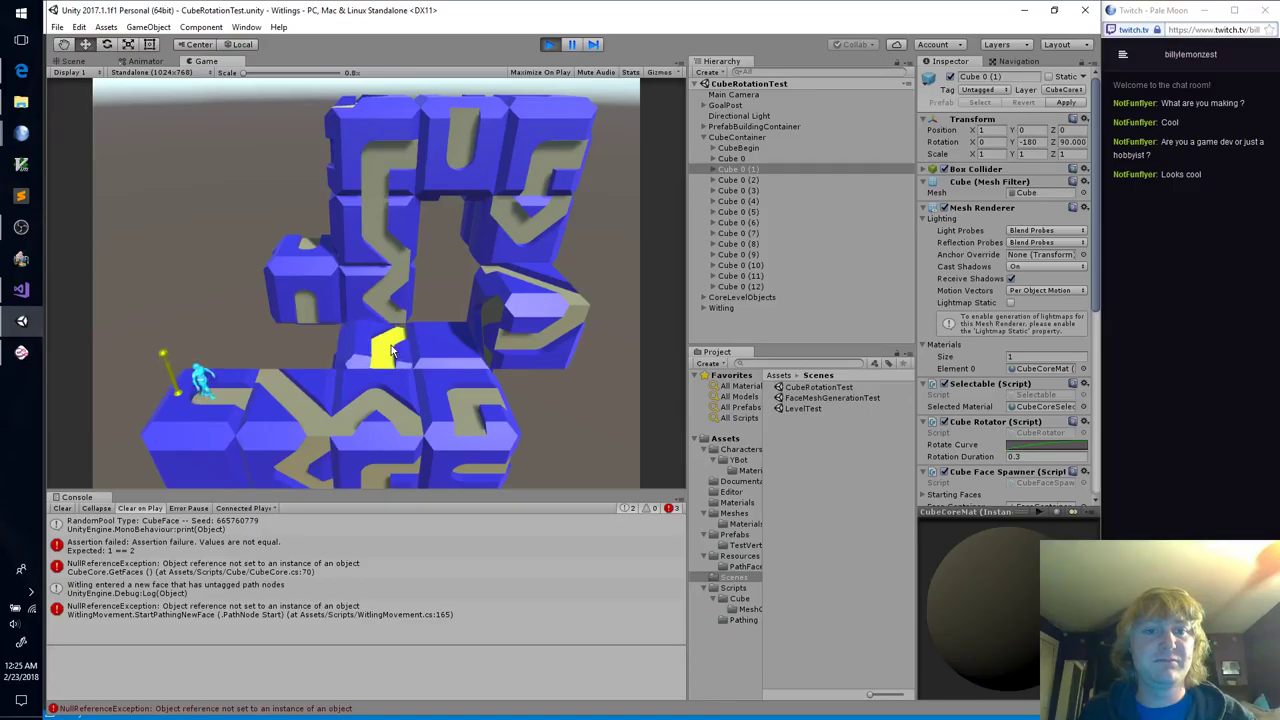
pyautogui.click(390, 343)
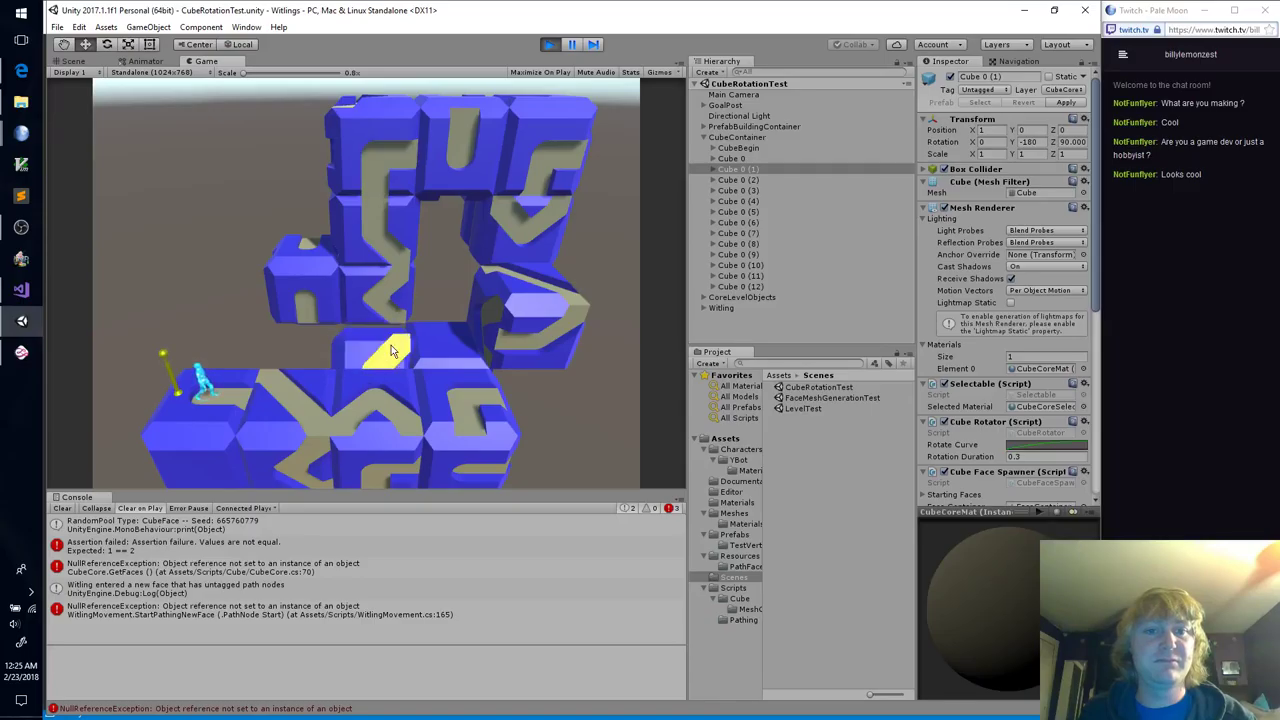
# Step: Keep rotating the lower cubes until the lower middle cube's path links up into the central column
pyautogui.click(400, 410)
pyautogui.click(400, 410)
pyautogui.click(400, 410)
pyautogui.click(400, 410)
pyautogui.click(400, 410)
pyautogui.click(400, 410)
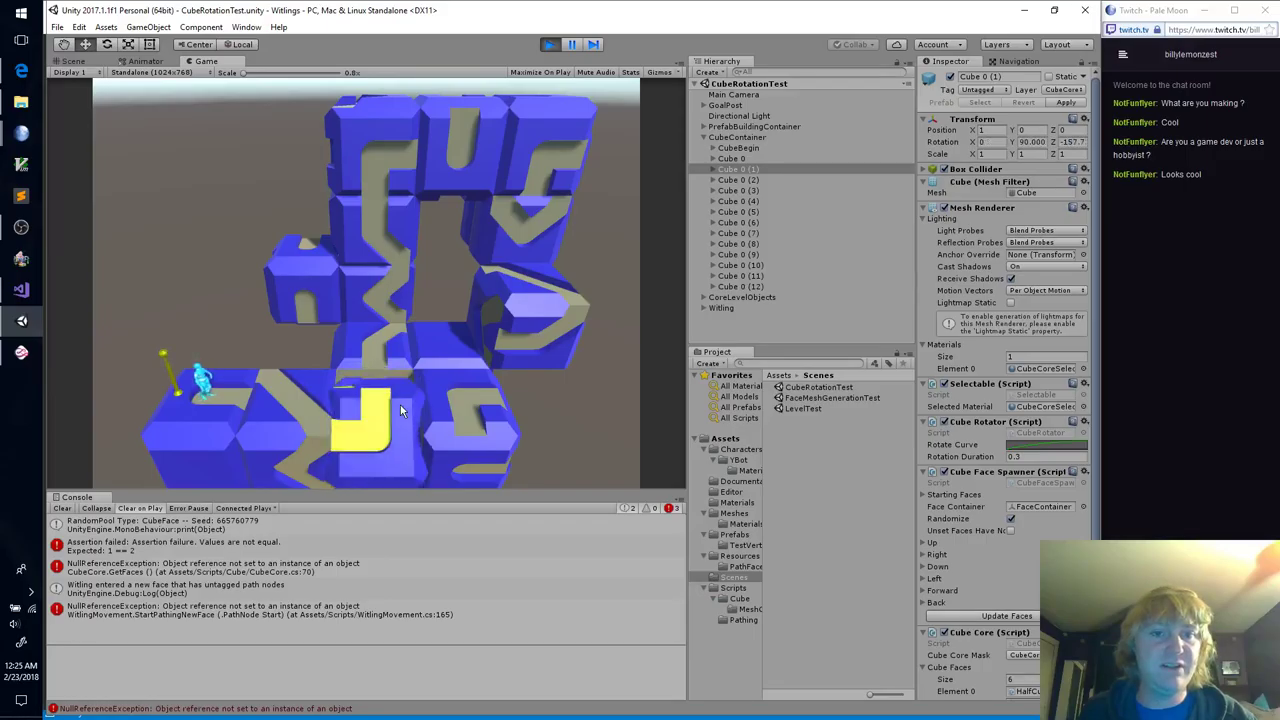
pyautogui.click(297, 405)
pyautogui.click(297, 405)
pyautogui.click(297, 408)
pyautogui.click(297, 408)
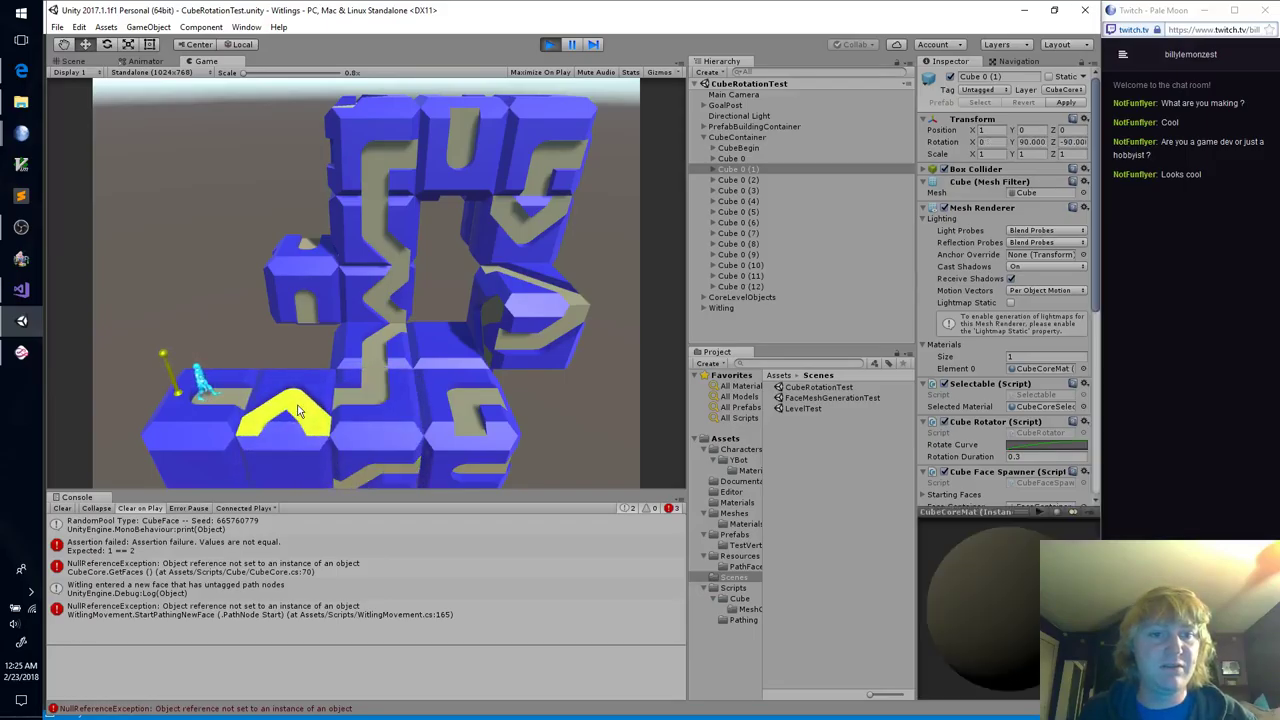
pyautogui.click(297, 408)
pyautogui.click(297, 408)
pyautogui.click(375, 412)
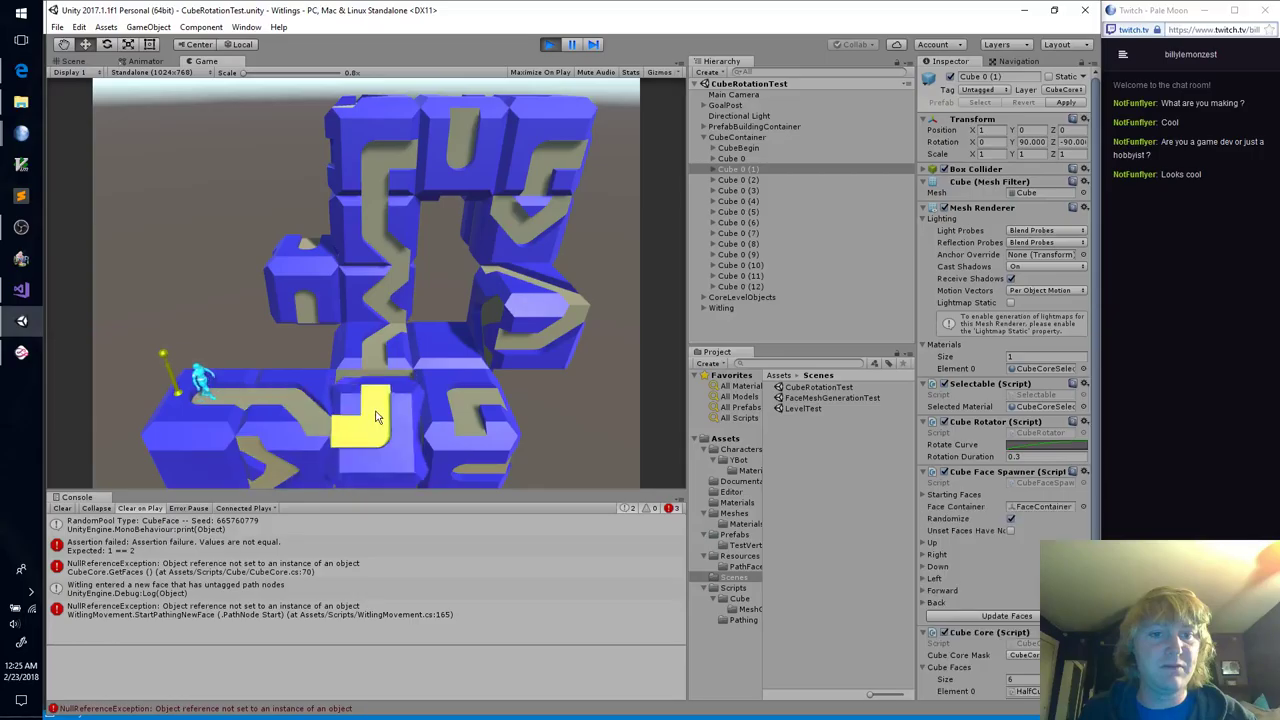
pyautogui.click(375, 412)
pyautogui.click(375, 412)
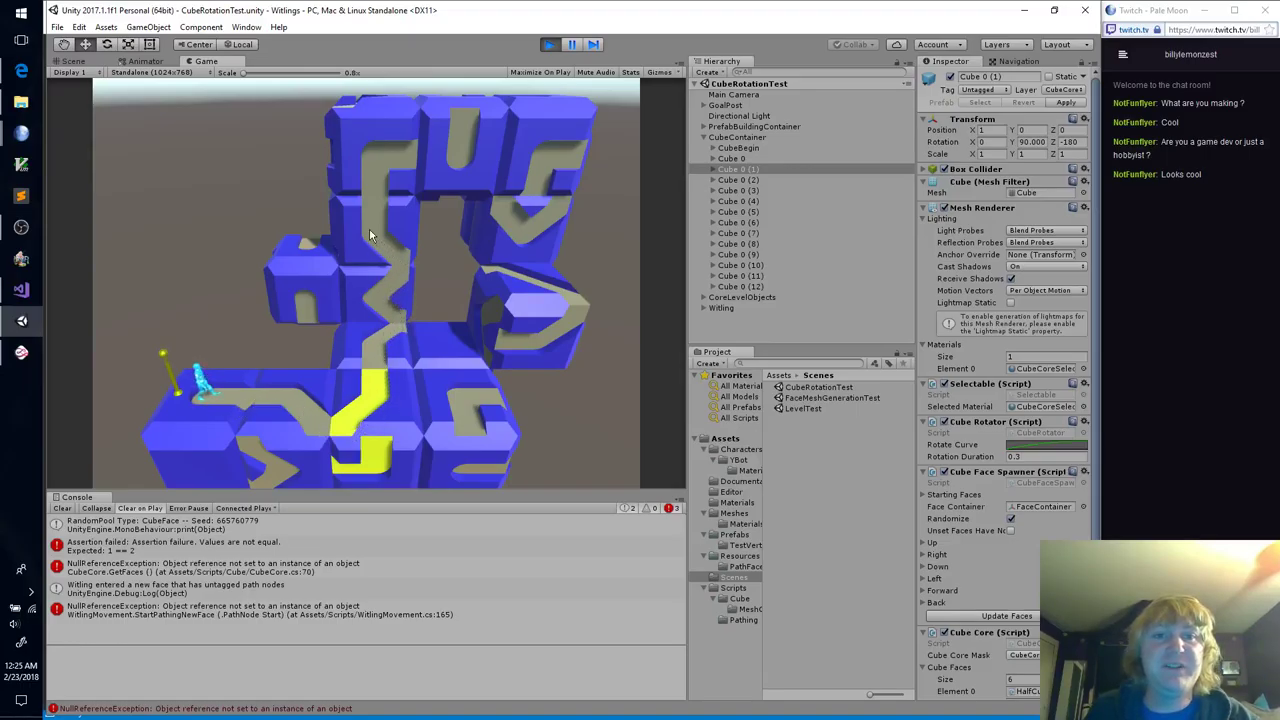
# Step: Cycle the top-middle arch cube through its path faces to a chevron, then turn the top-left cube
pyautogui.click(453, 139)
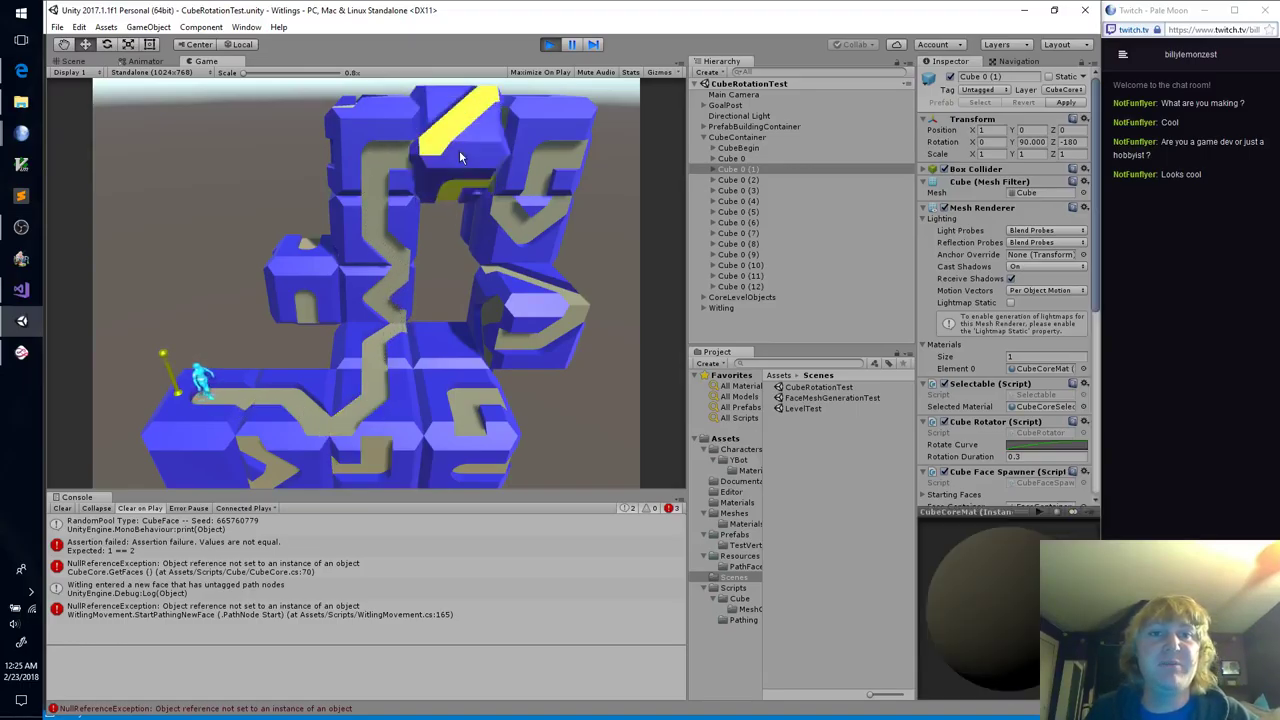
pyautogui.click(478, 165)
pyautogui.click(478, 165)
pyautogui.click(478, 165)
pyautogui.click(478, 165)
pyautogui.click(478, 165)
pyautogui.click(478, 165)
pyautogui.click(478, 165)
pyautogui.click(478, 165)
pyautogui.click(478, 166)
pyautogui.click(480, 167)
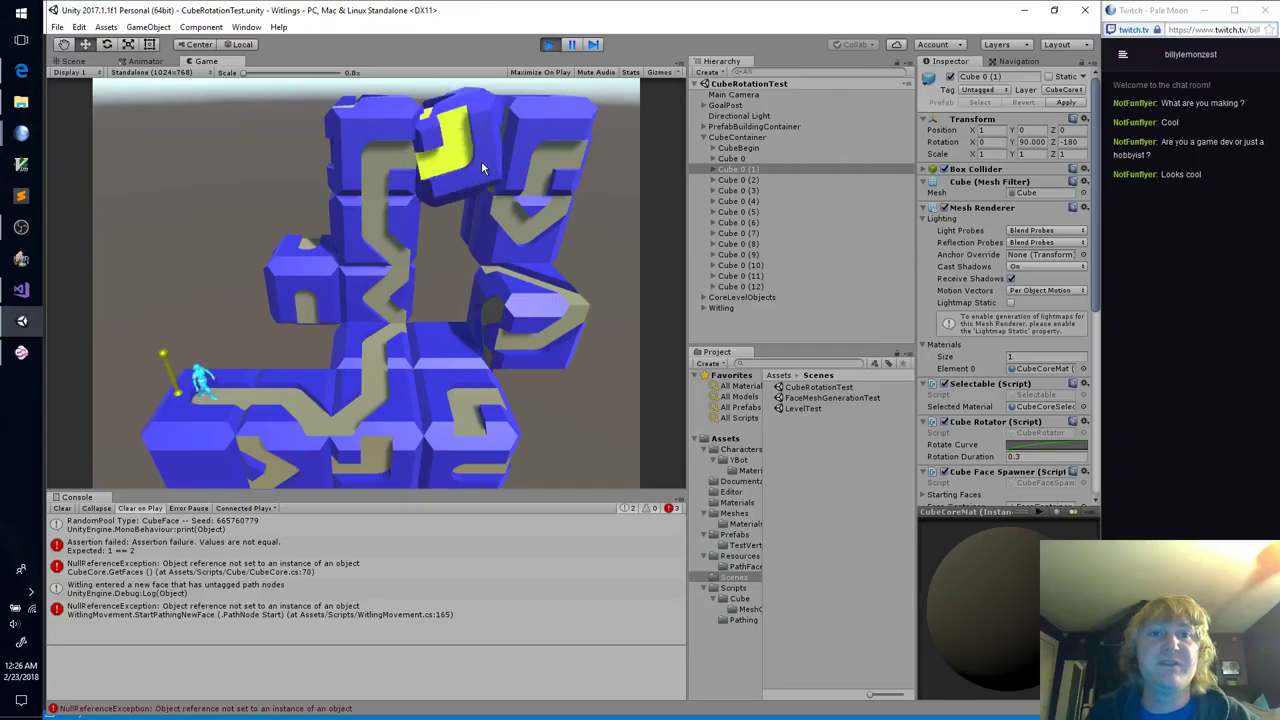
pyautogui.click(482, 168)
pyautogui.click(483, 169)
pyautogui.click(483, 165)
pyautogui.click(483, 165)
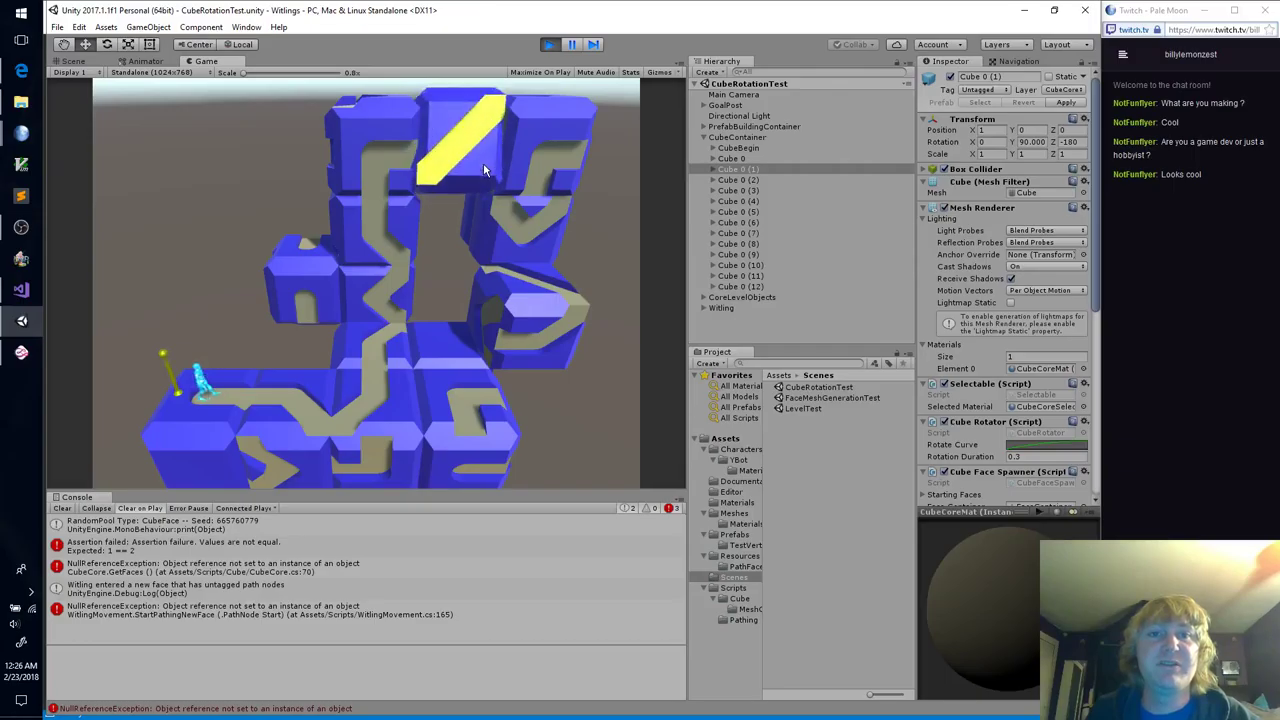
pyautogui.click(483, 165)
pyautogui.click(483, 165)
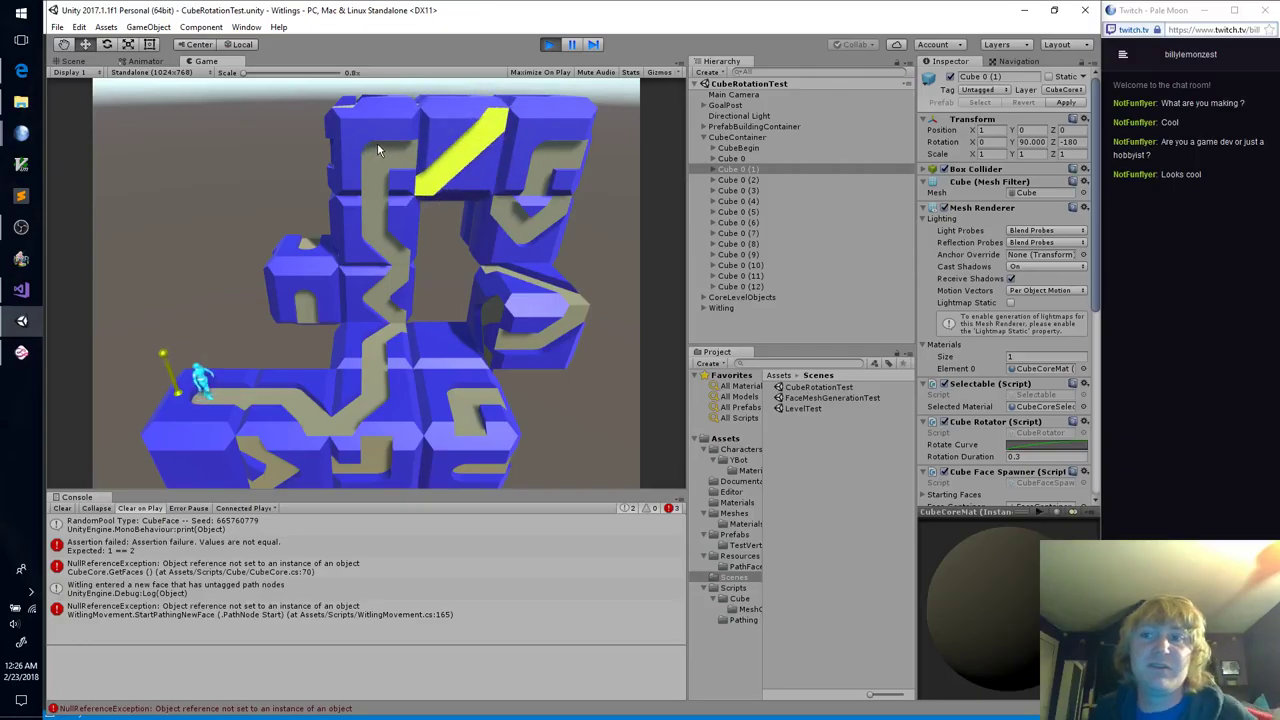
pyautogui.click(377, 142)
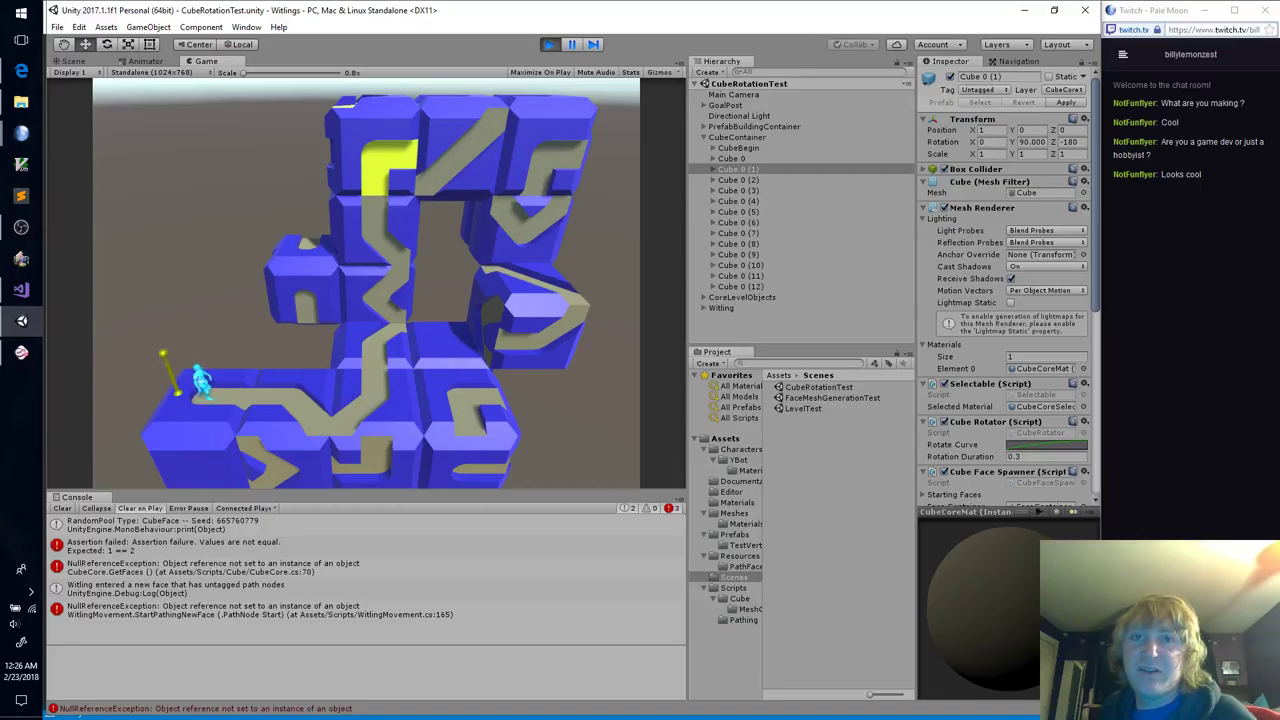
# Step: Rotate the right-column cubes and the upper-right cube to rearrange their paths
pyautogui.click(508, 325)
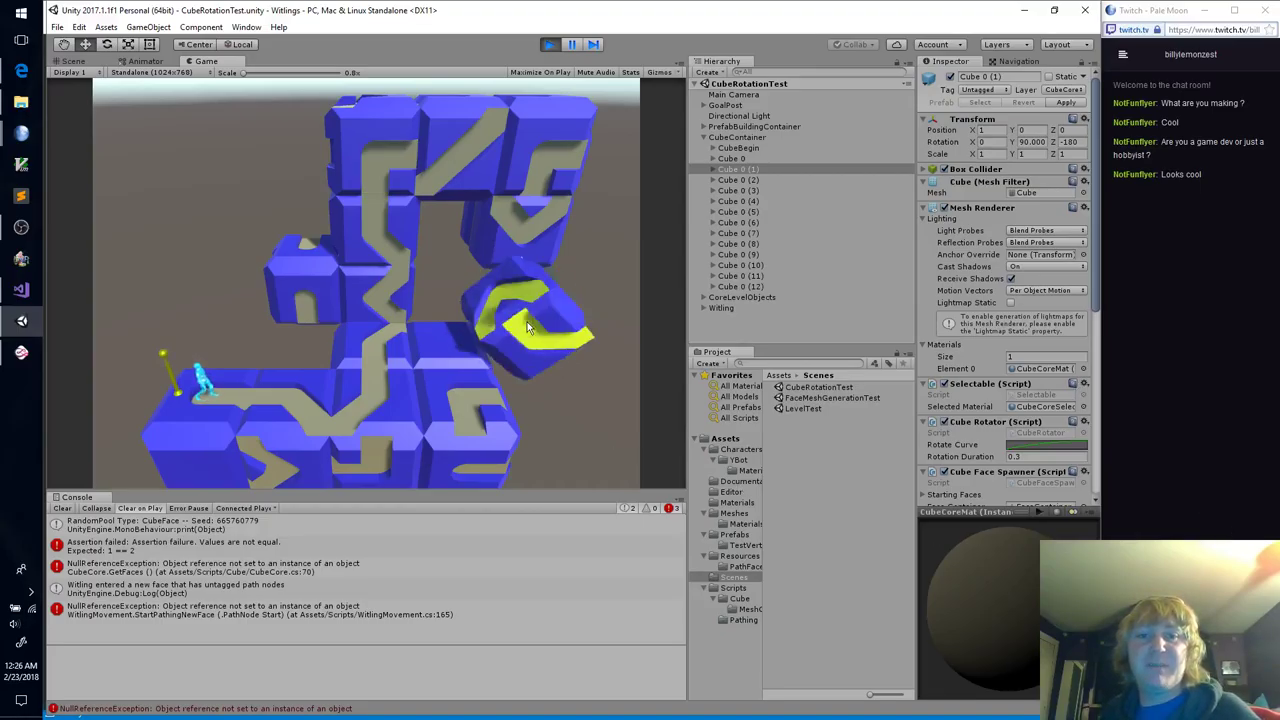
pyautogui.click(530, 335)
pyautogui.click(546, 343)
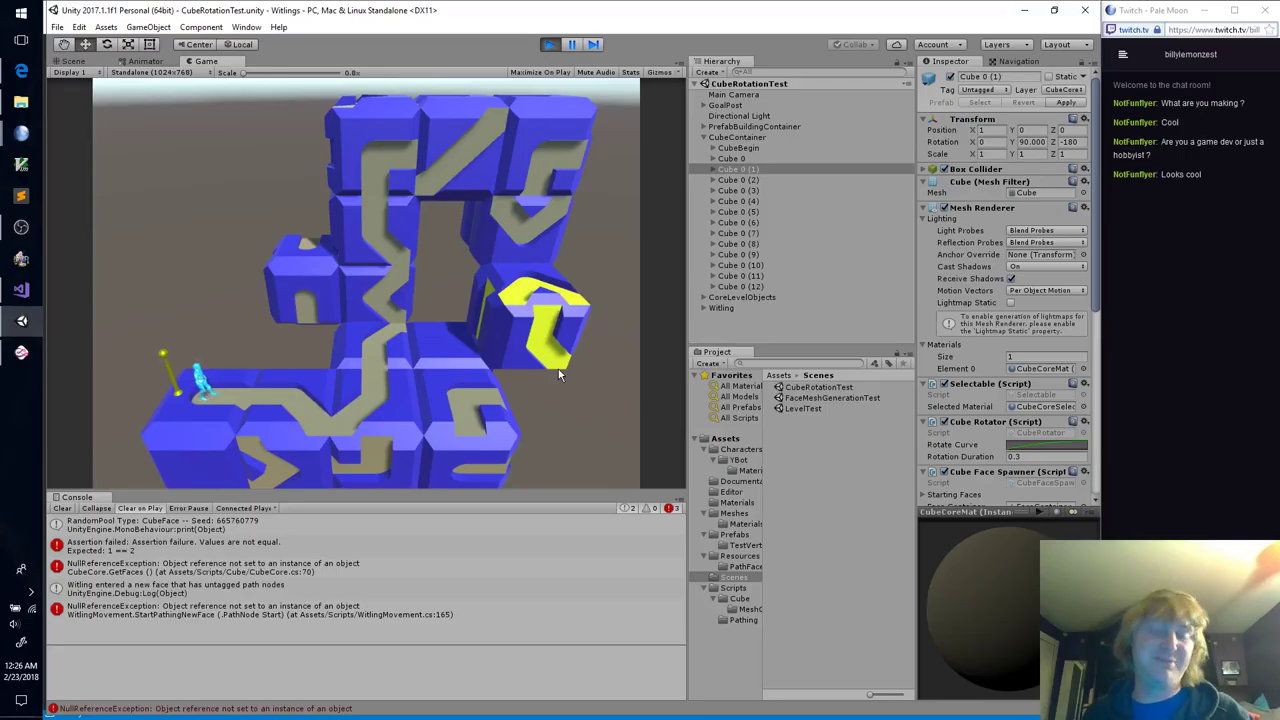
pyautogui.click(542, 262)
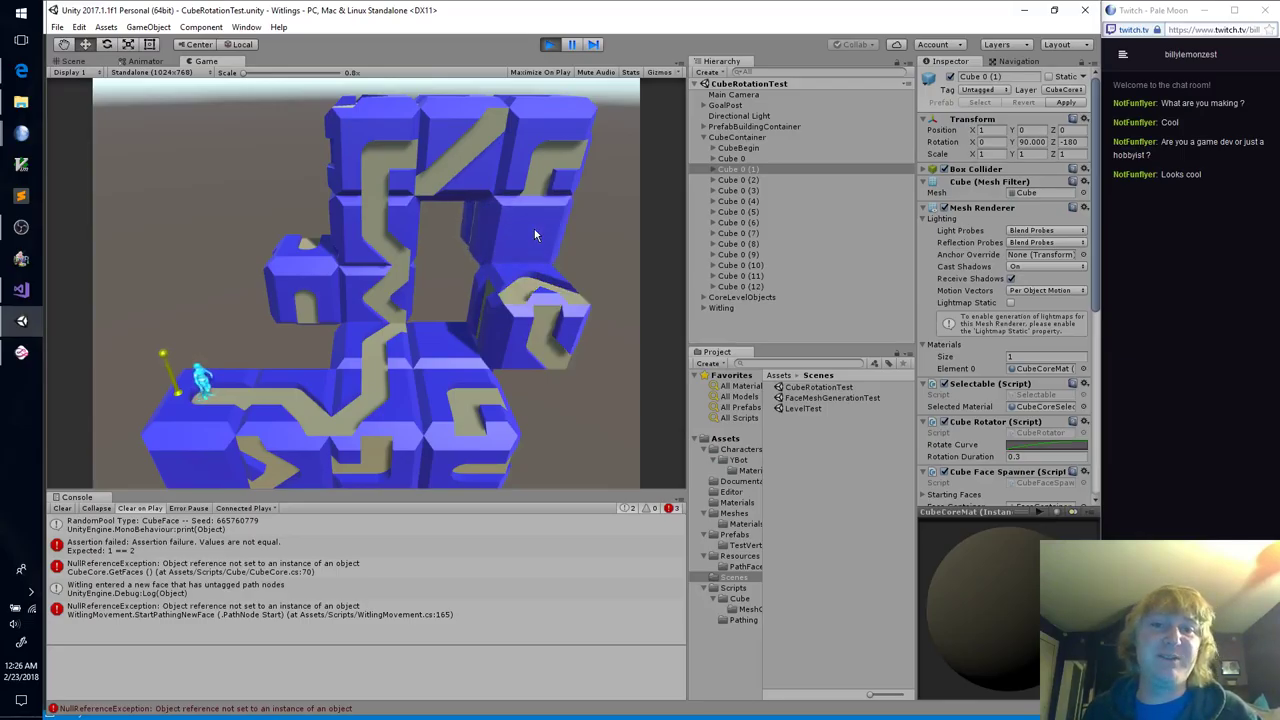
pyautogui.click(534, 229)
pyautogui.click(534, 232)
pyautogui.click(534, 232)
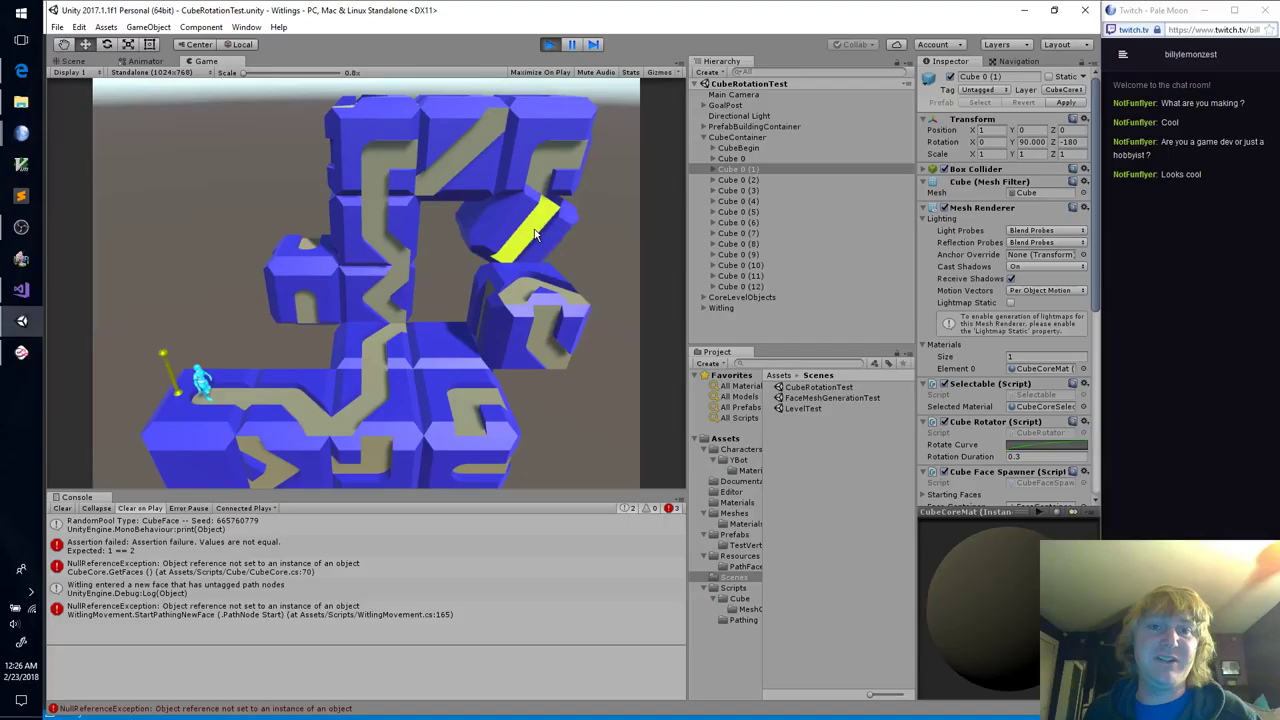
pyautogui.click(550, 165)
# Step: Turn the top-middle and top-left arch cubes to chevron paths and the cube below to a diagonal
pyautogui.click(474, 160)
pyautogui.click(472, 165)
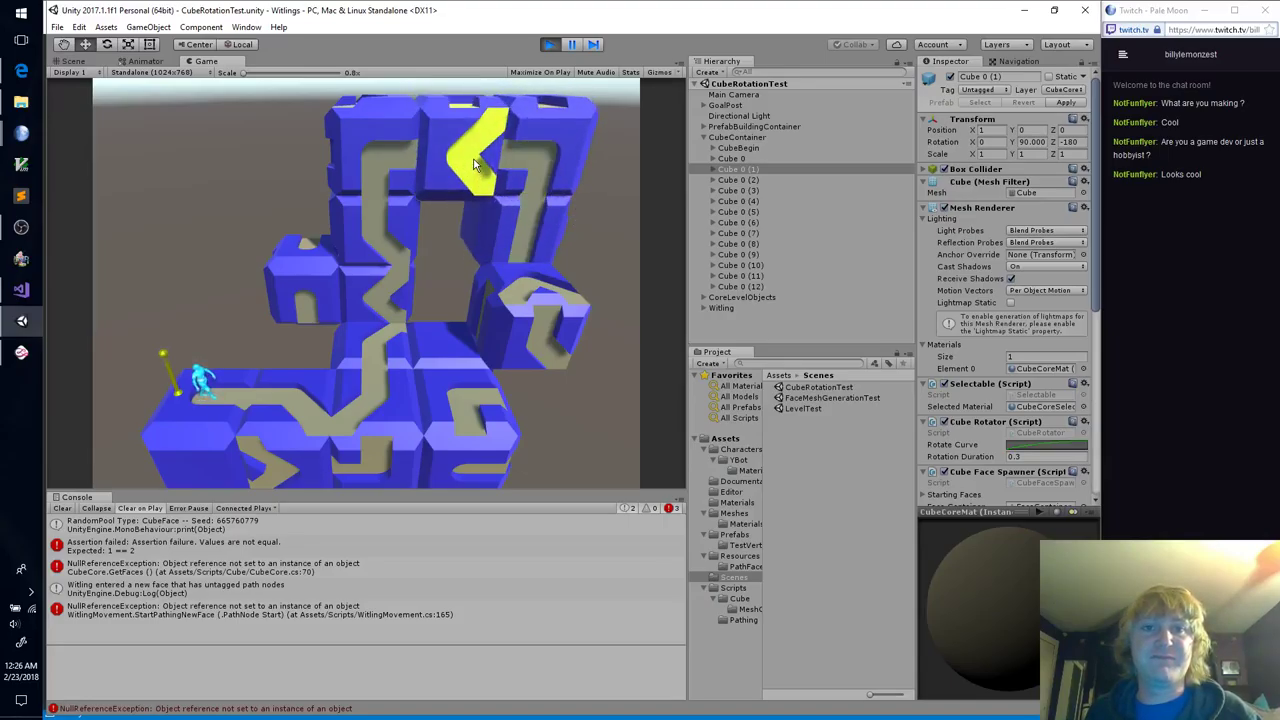
pyautogui.click(471, 168)
pyautogui.click(470, 169)
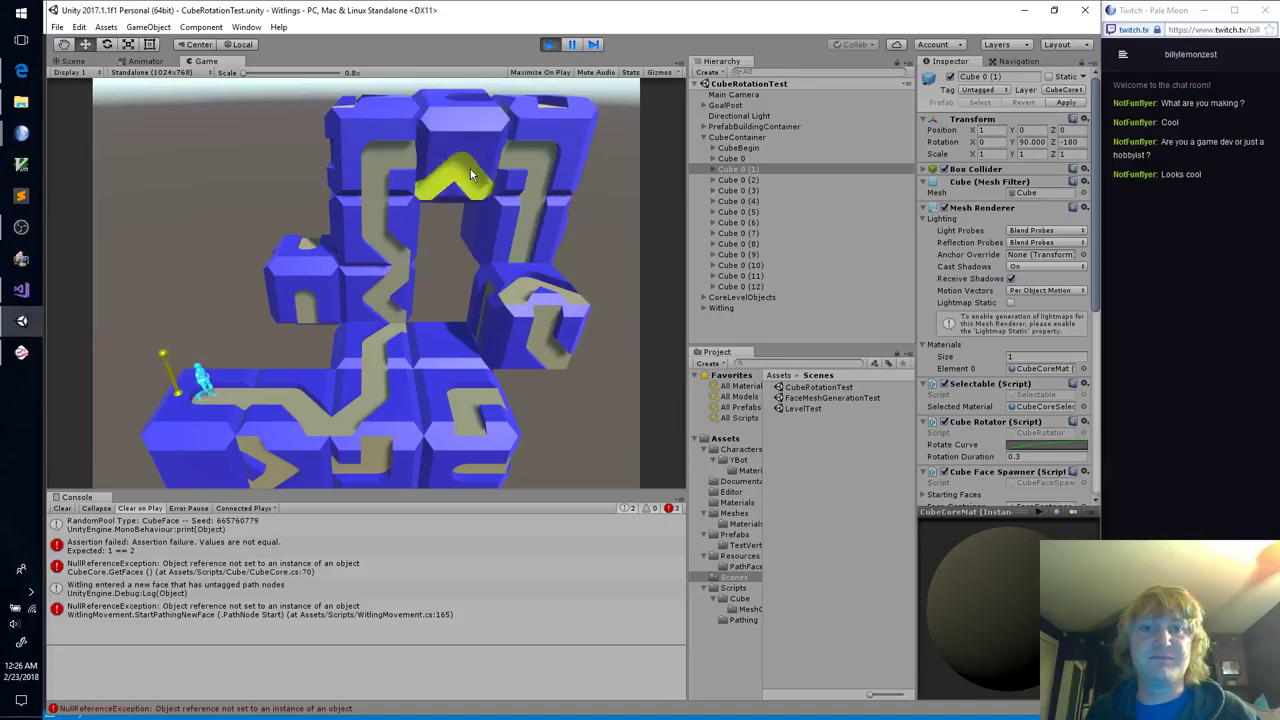
pyautogui.click(384, 162)
pyautogui.click(380, 165)
pyautogui.click(385, 163)
pyautogui.click(389, 162)
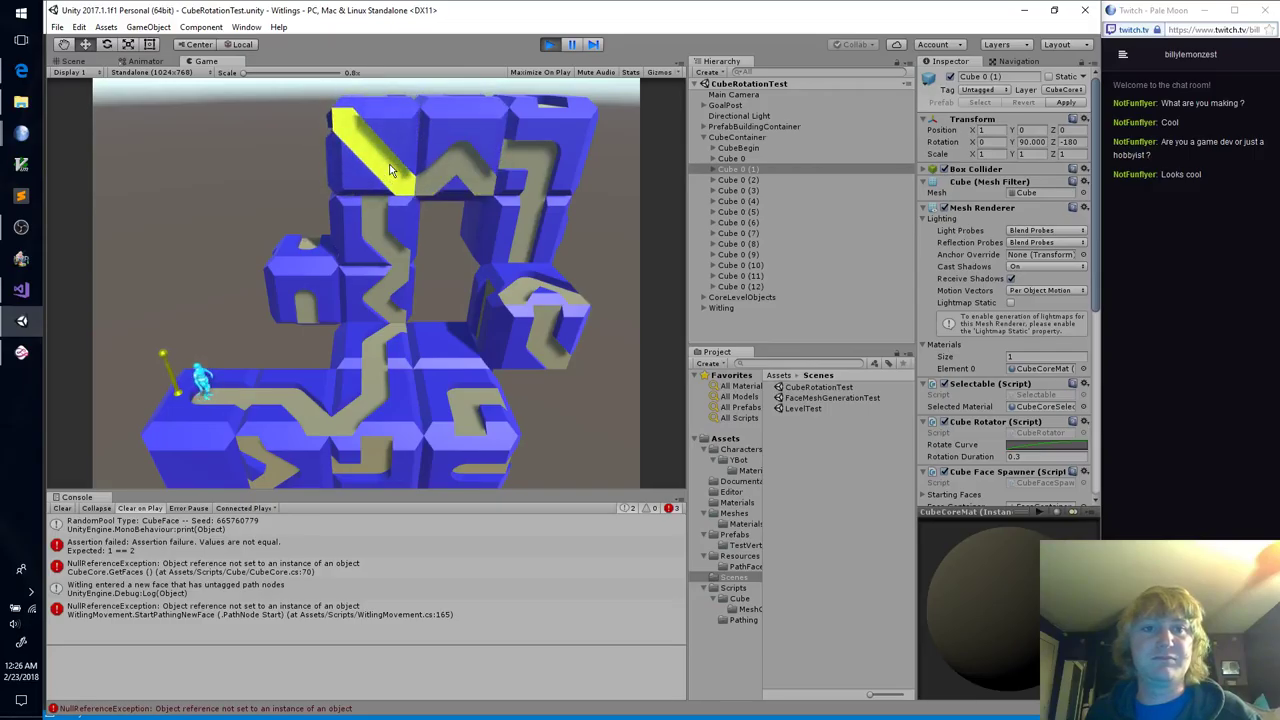
pyautogui.click(389, 165)
pyautogui.click(389, 170)
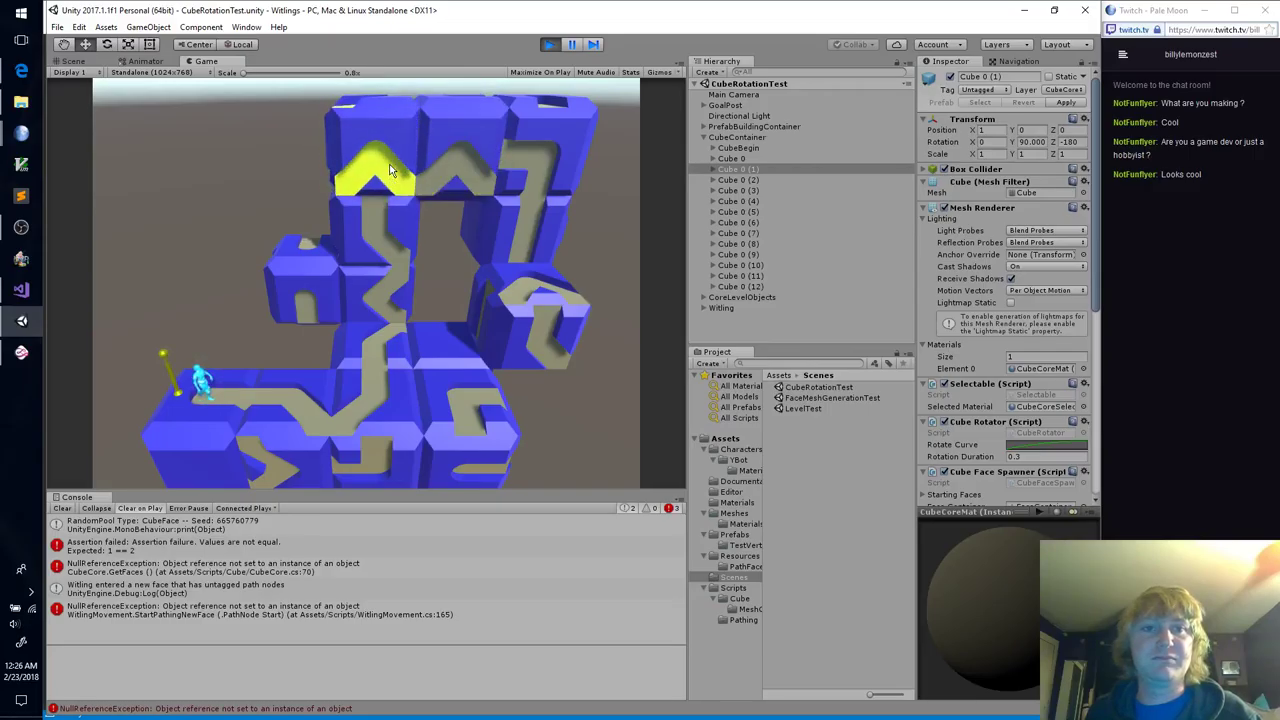
pyautogui.click(390, 170)
pyautogui.click(390, 170)
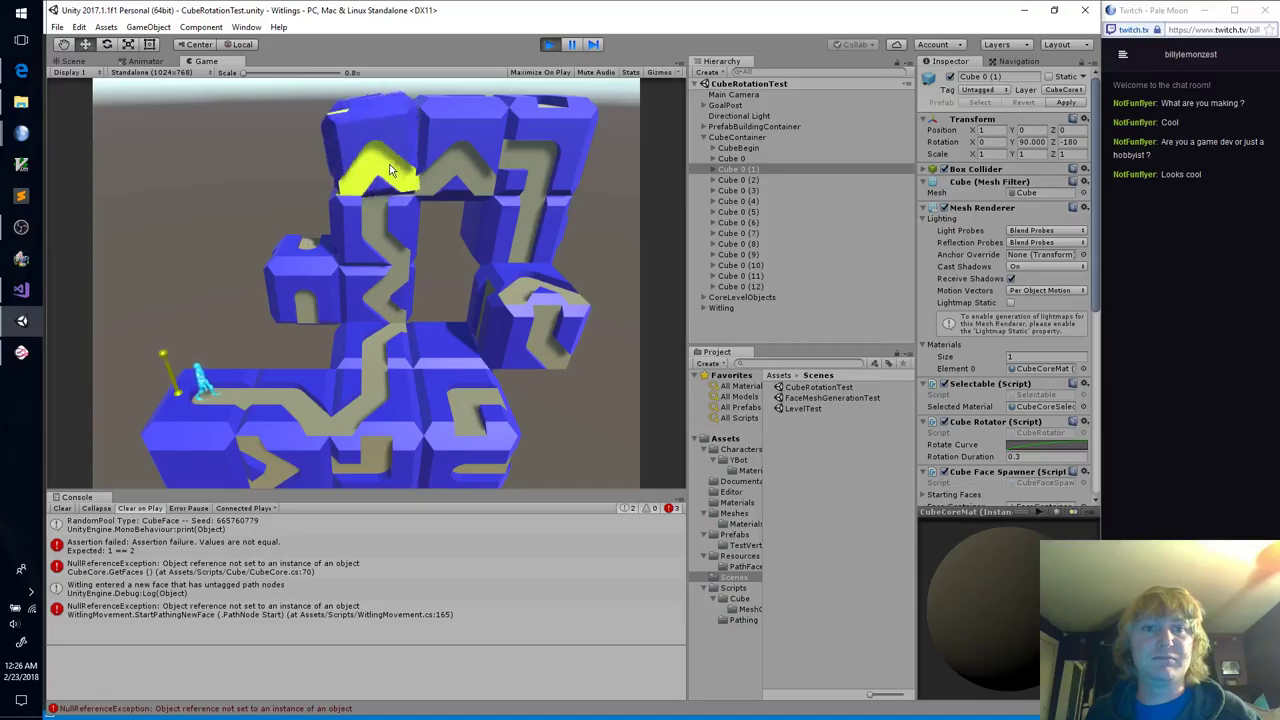
pyautogui.click(428, 253)
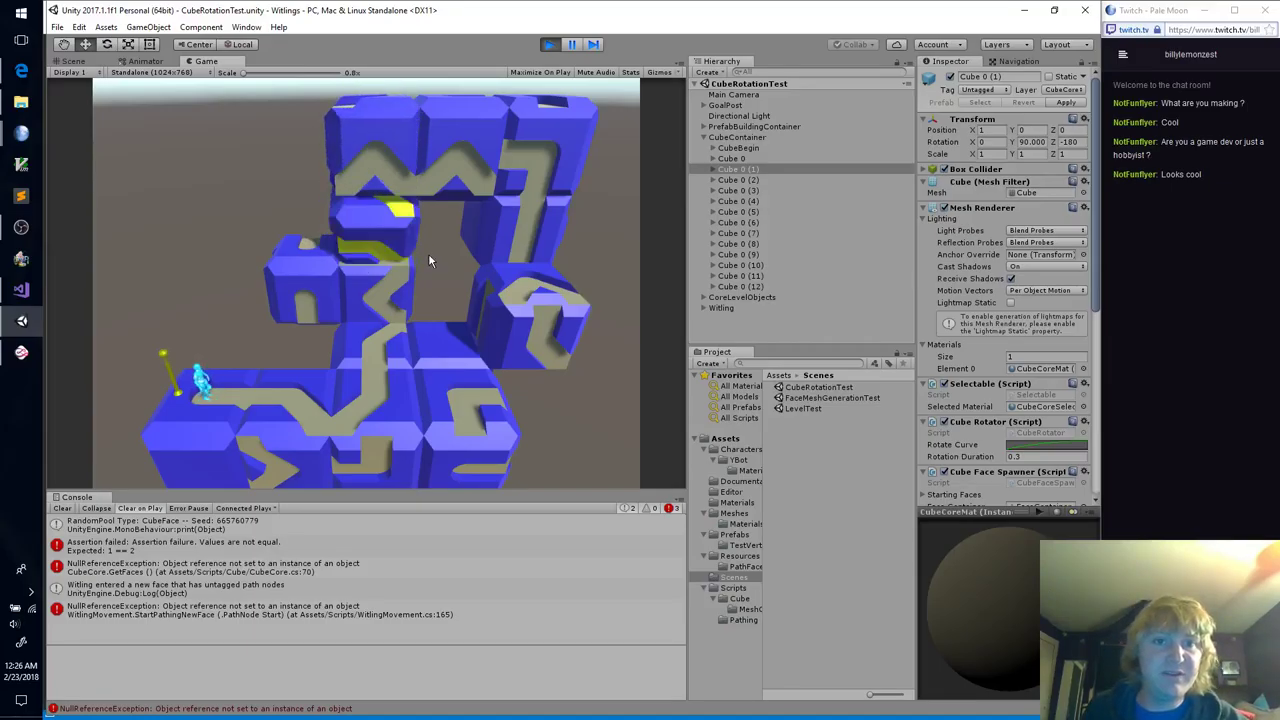
# Step: Rotate the top-right cube to continue the zigzag and reorient the lower-right cube
pyautogui.click(535, 185)
pyautogui.click(543, 175)
pyautogui.click(545, 173)
pyautogui.click(545, 173)
pyautogui.click(545, 173)
pyautogui.click(545, 173)
pyautogui.click(545, 173)
pyautogui.click(545, 173)
pyautogui.click(545, 173)
pyautogui.click(545, 173)
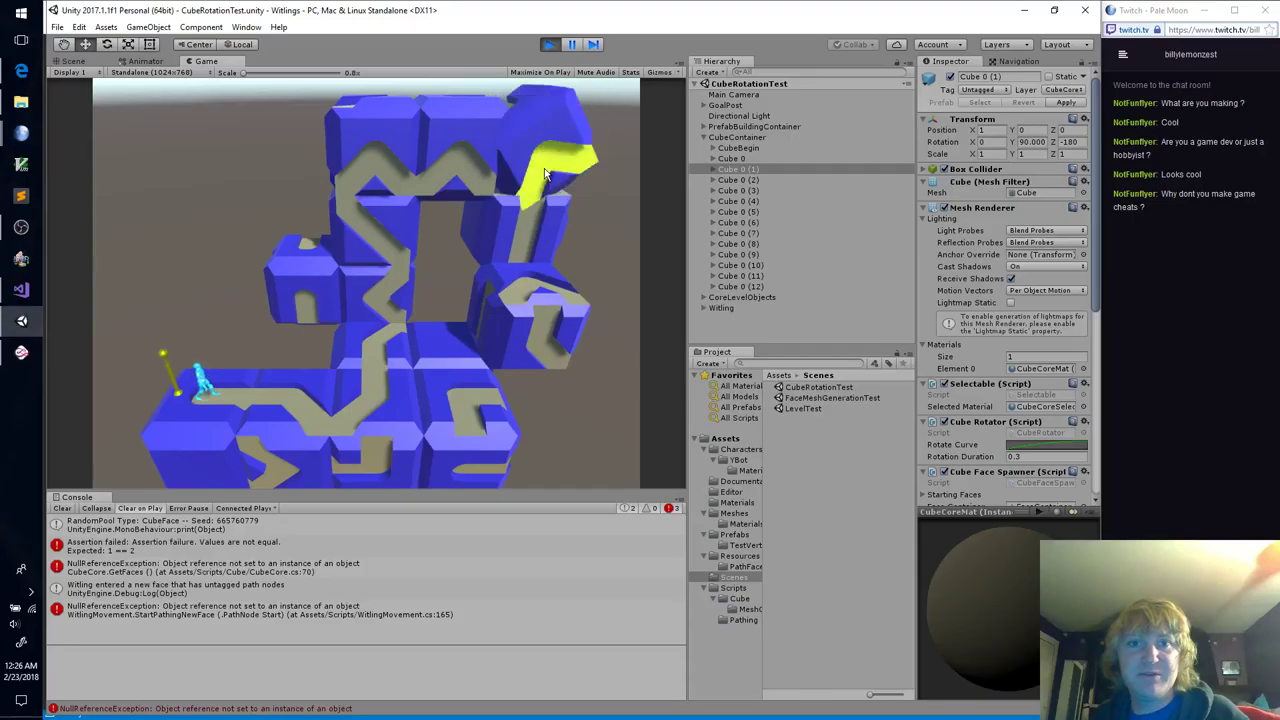
pyautogui.click(545, 173)
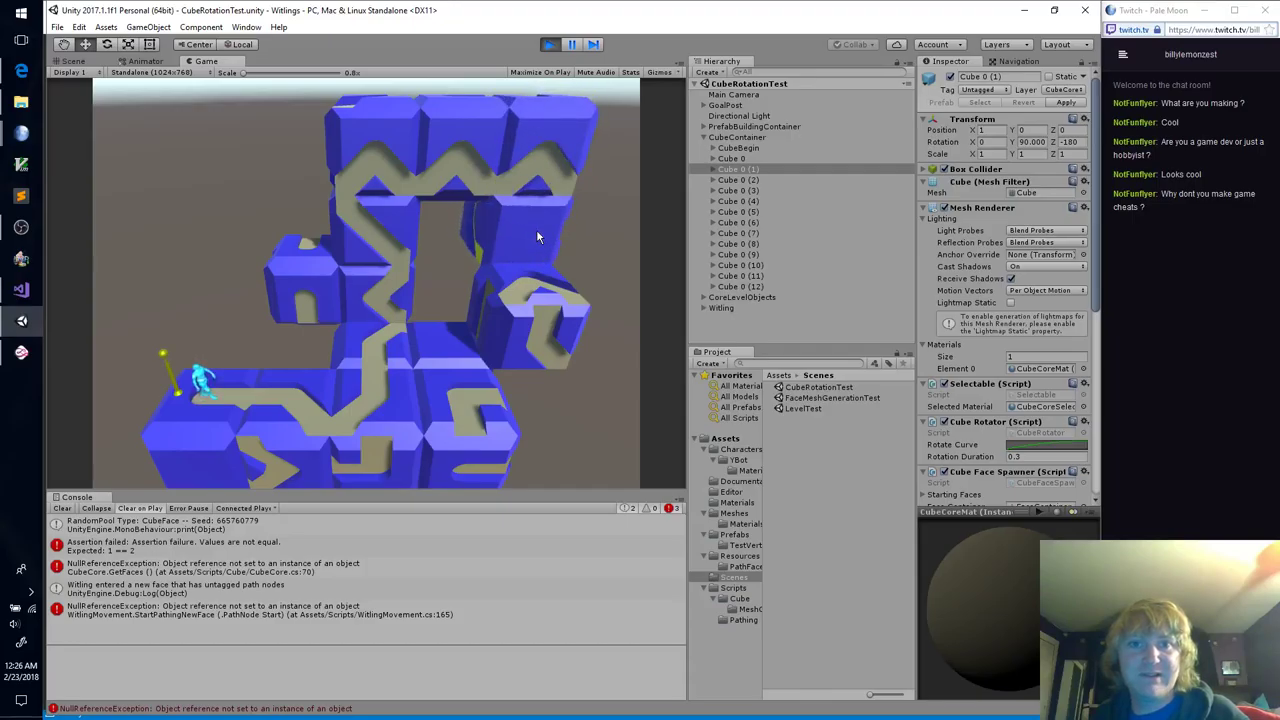
pyautogui.click(542, 333)
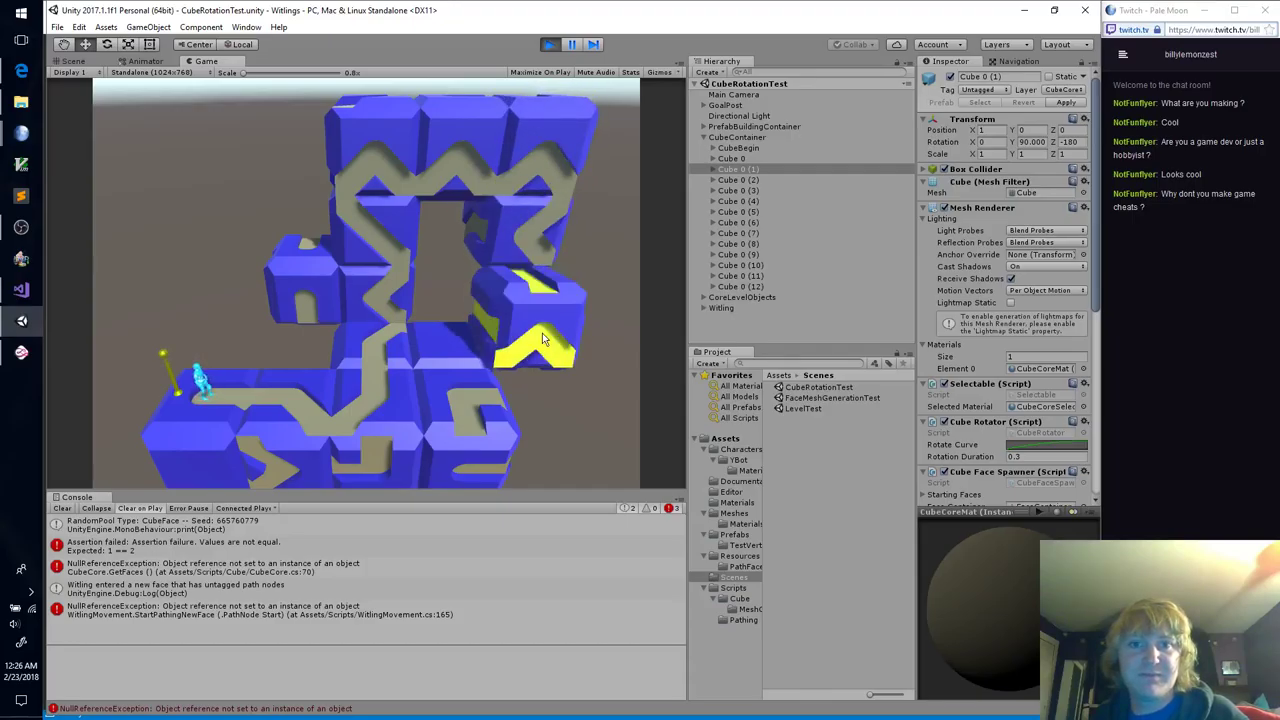
pyautogui.click(542, 333)
pyautogui.click(542, 333)
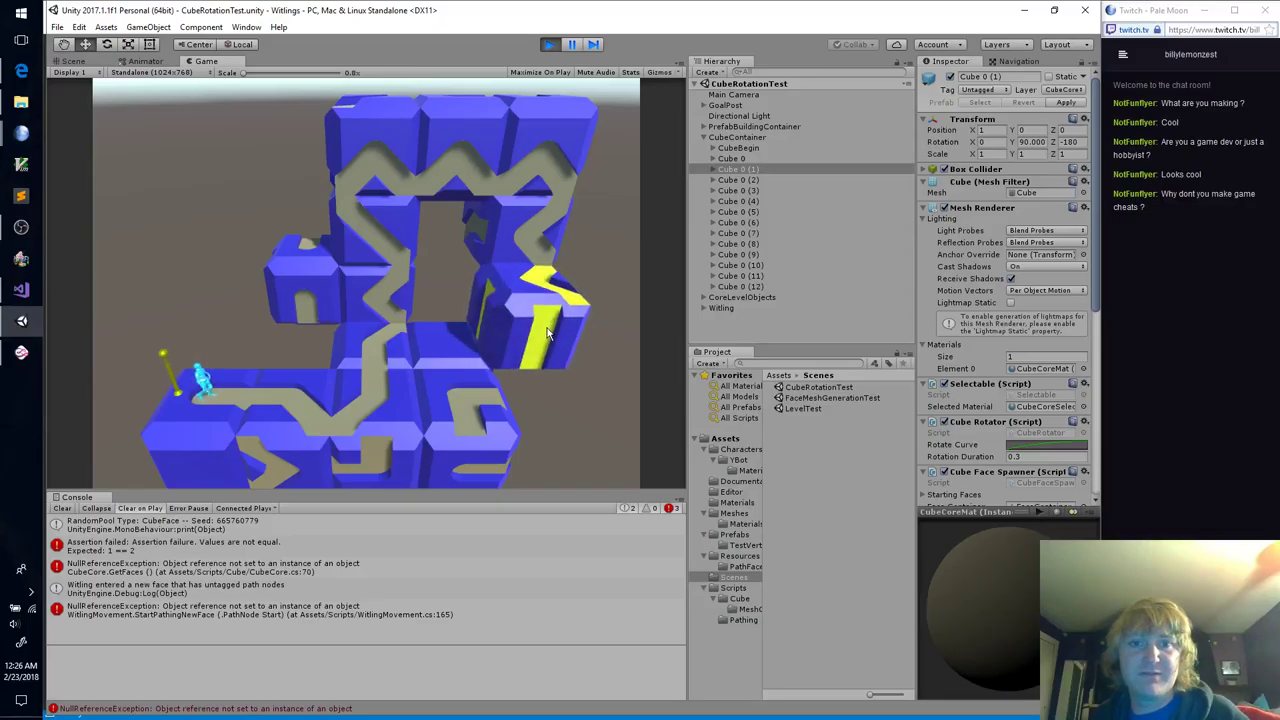
pyautogui.click(545, 336)
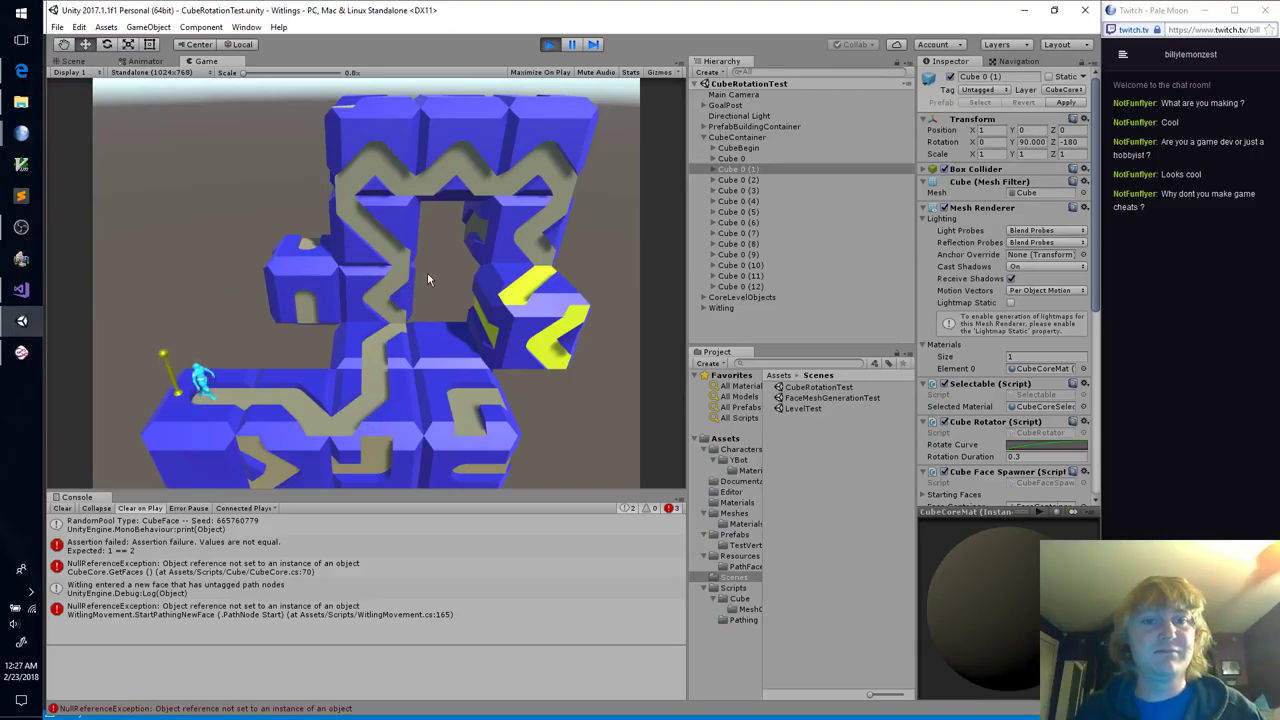
# Step: In the Scene view, orbit around the arch, select Cube 0, then the top arch cube's path wall
pyautogui.click(76, 61)
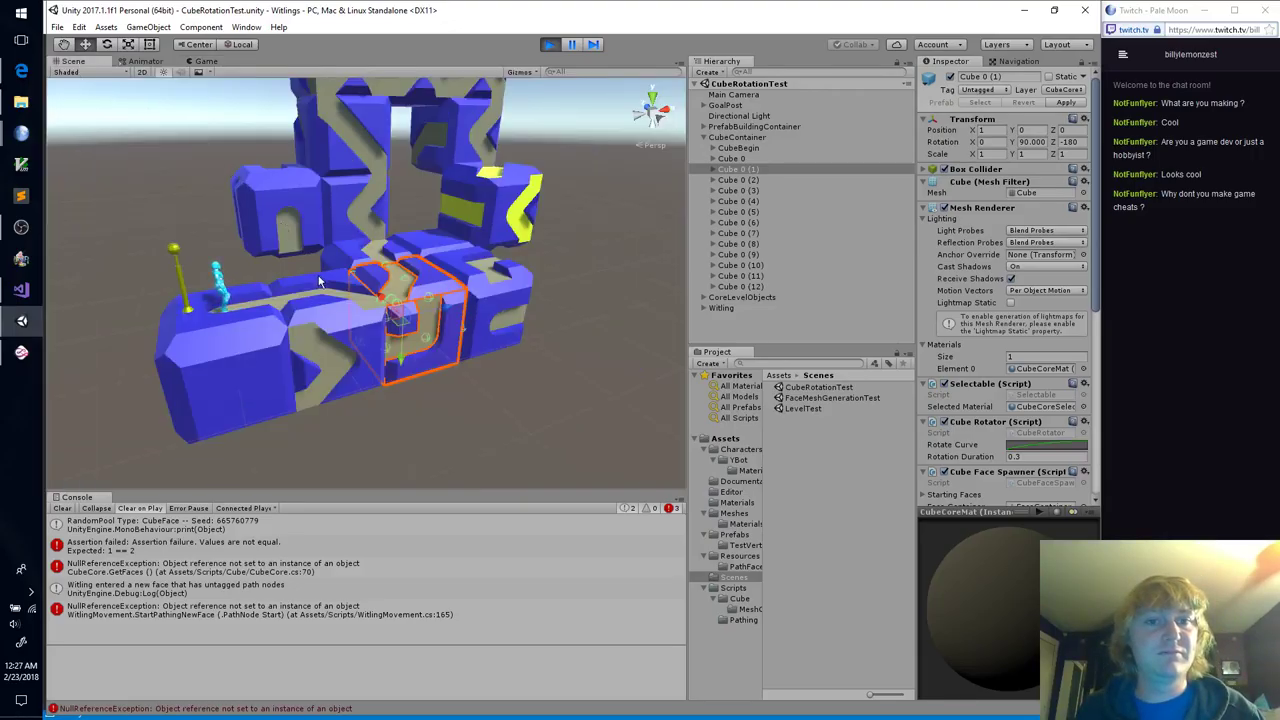
pyautogui.keyDown('alt'); pyautogui.moveTo(320, 282); pyautogui.dragTo(510, 293); pyautogui.keyUp('alt')
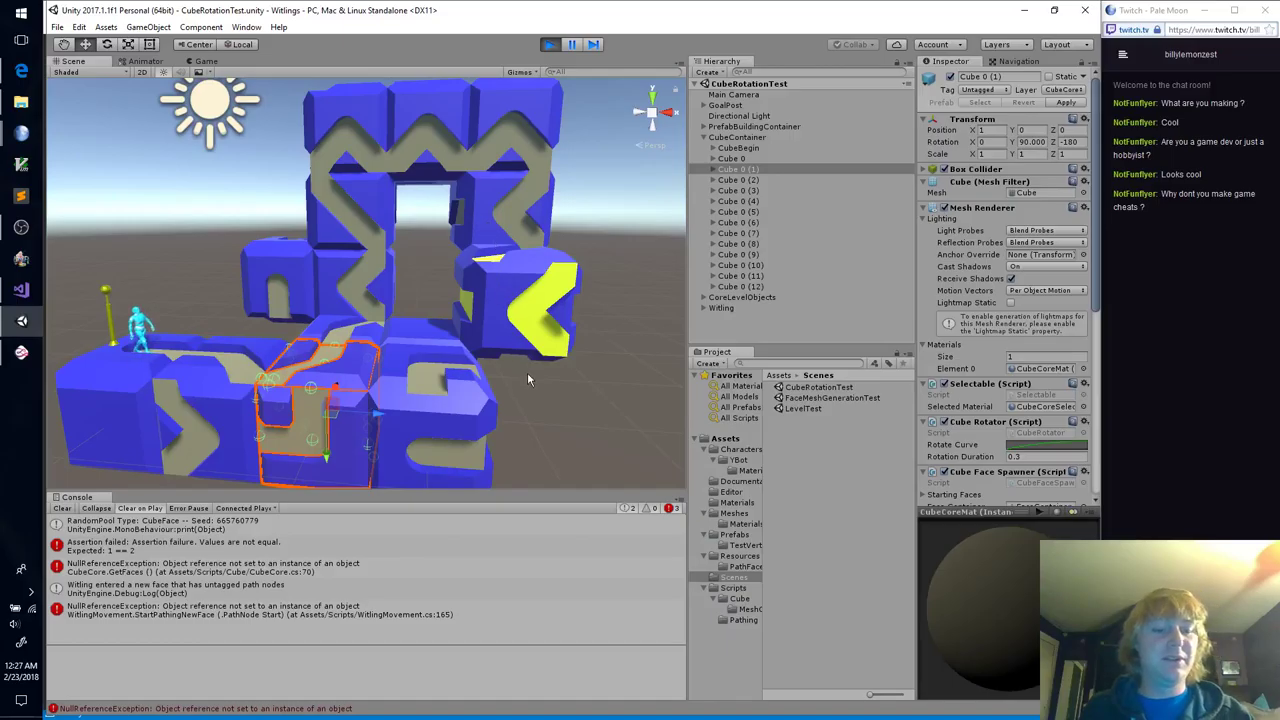
pyautogui.keyDown('alt'); pyautogui.moveTo(531, 380); pyautogui.dragTo(511, 405); pyautogui.keyUp('alt')
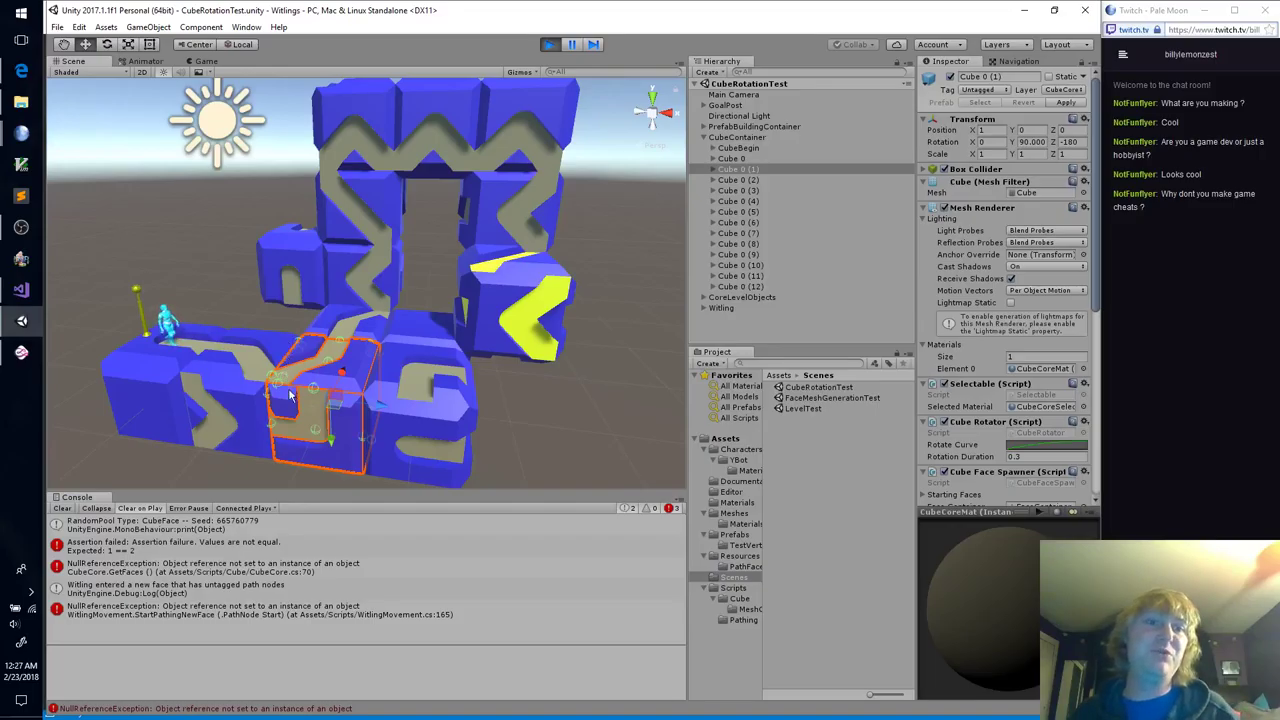
pyautogui.click(248, 376)
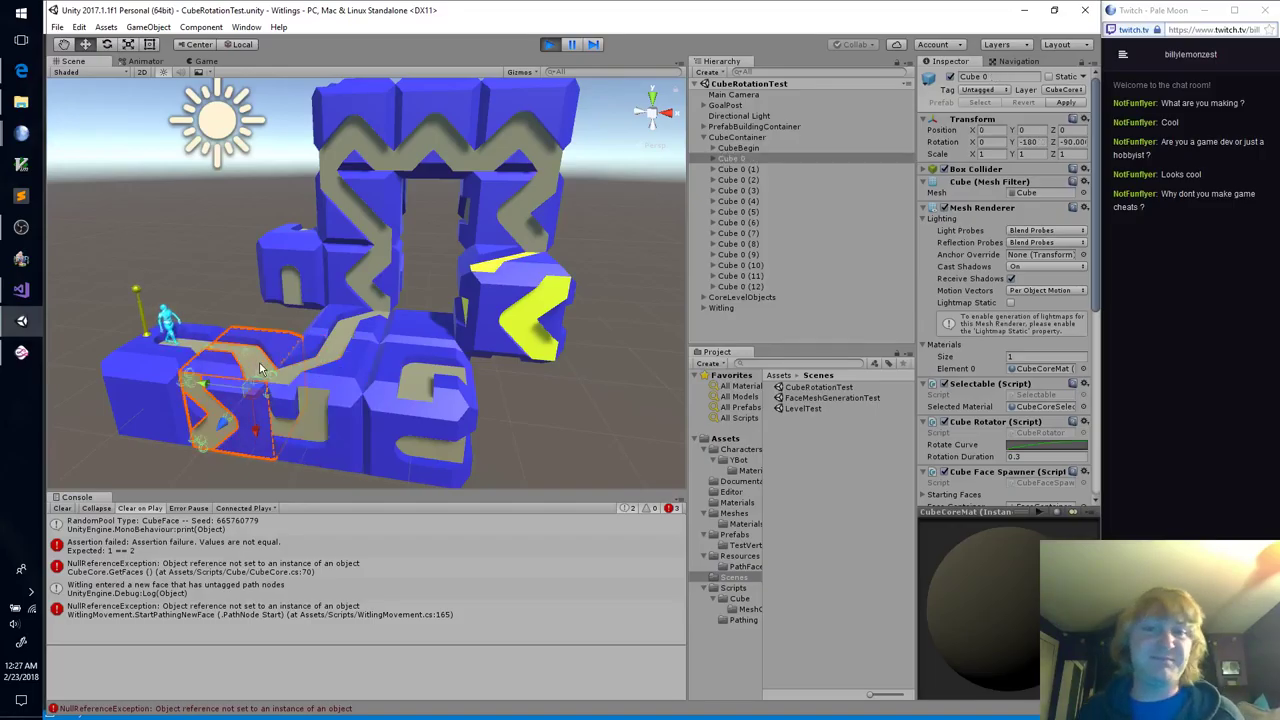
pyautogui.moveTo(524, 416); pyautogui.dragTo(564, 436, button='right')
pyautogui.click(384, 119)
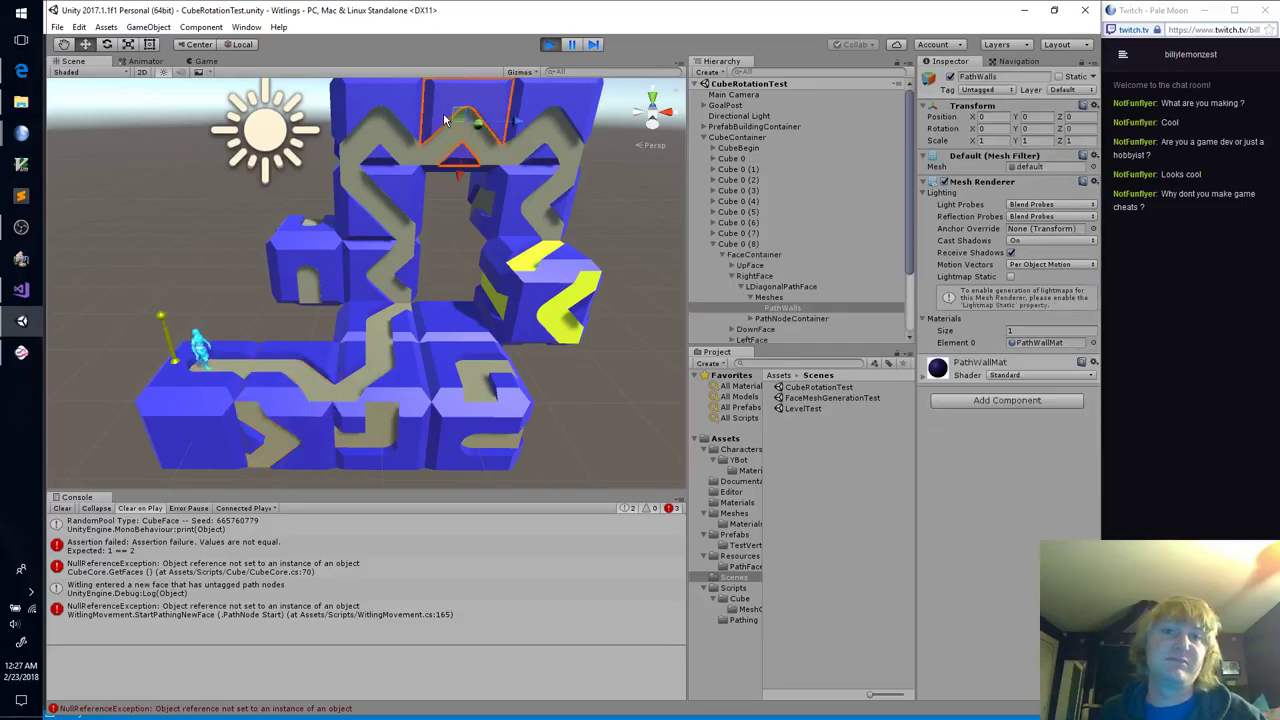
# Step: Select Cube 0 (9), return to the running Game view, and rotate the top-left arch cube
pyautogui.click(392, 138)
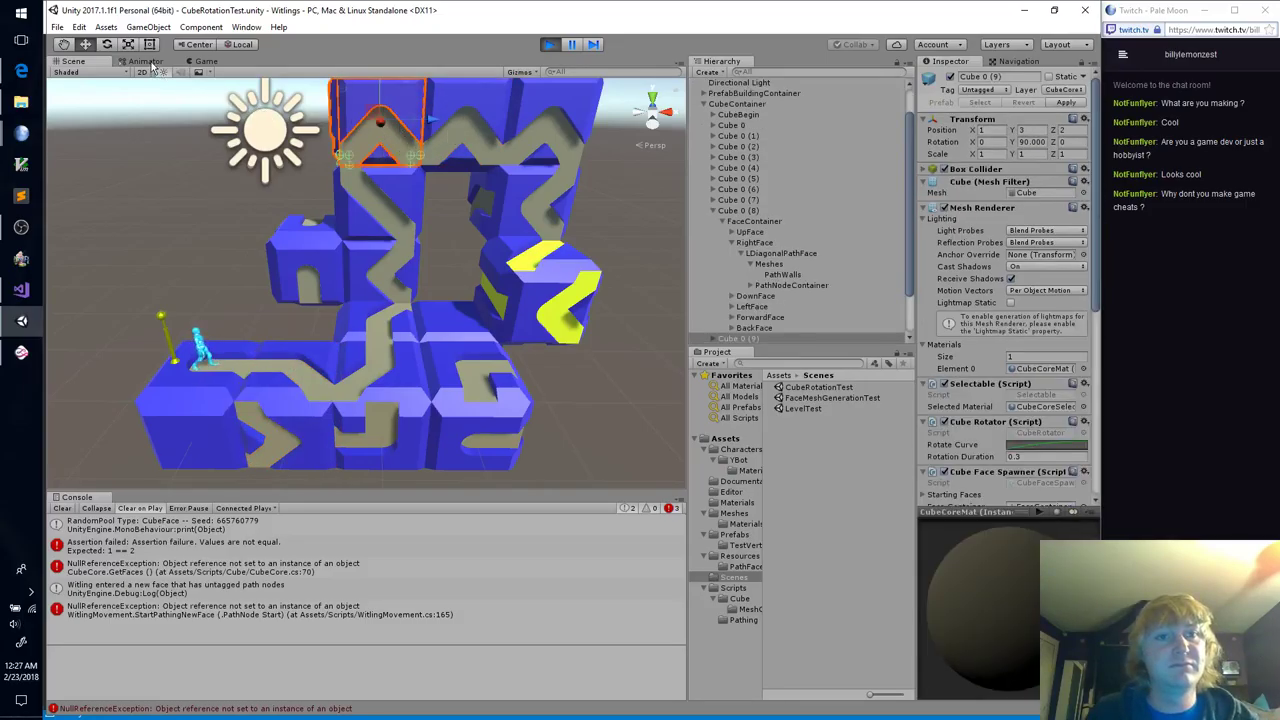
pyautogui.click(203, 62)
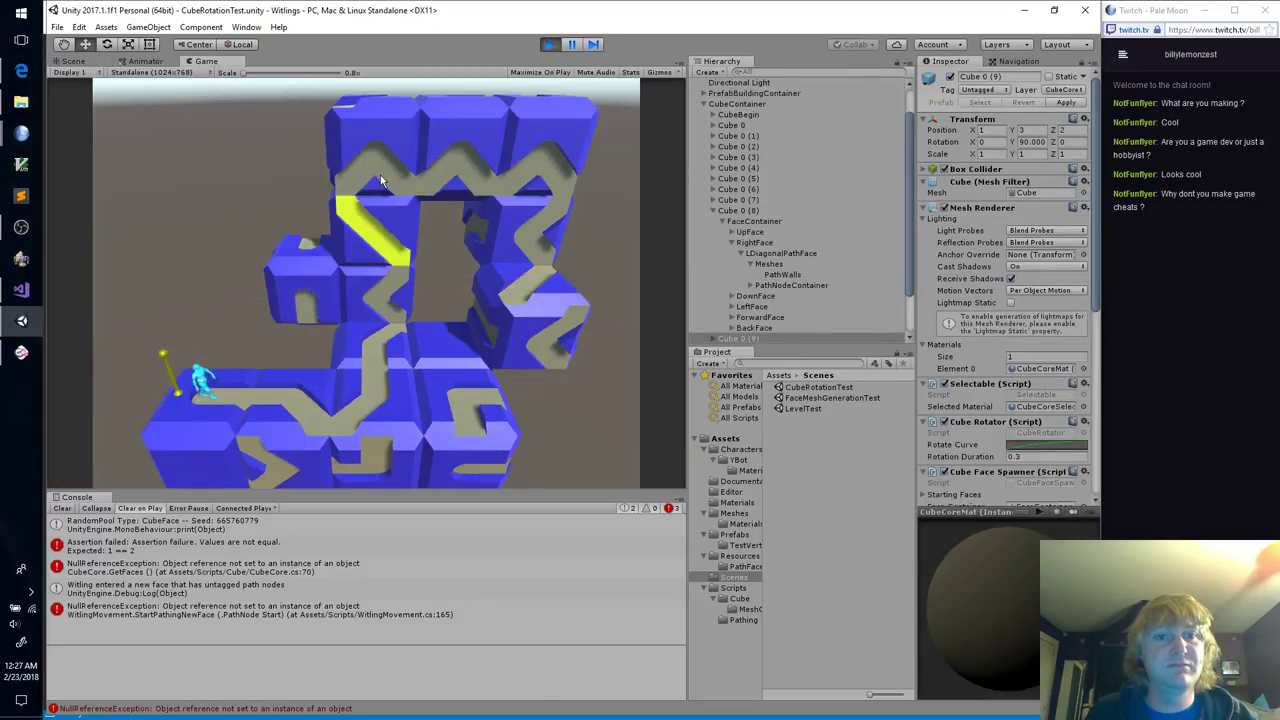
pyautogui.click(352, 190)
pyautogui.click(390, 236)
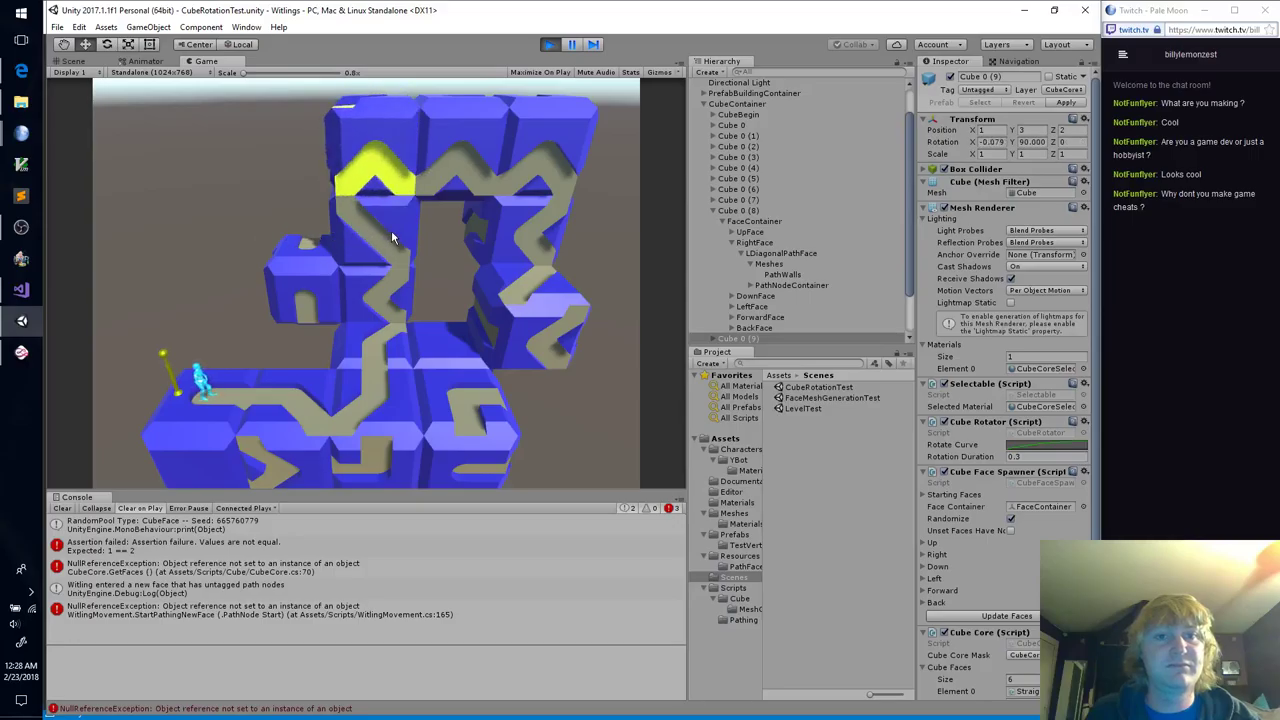
pyautogui.click(390, 236)
# Step: Turn the top-middle arch cube until its path runs diagonally
pyautogui.click(452, 160)
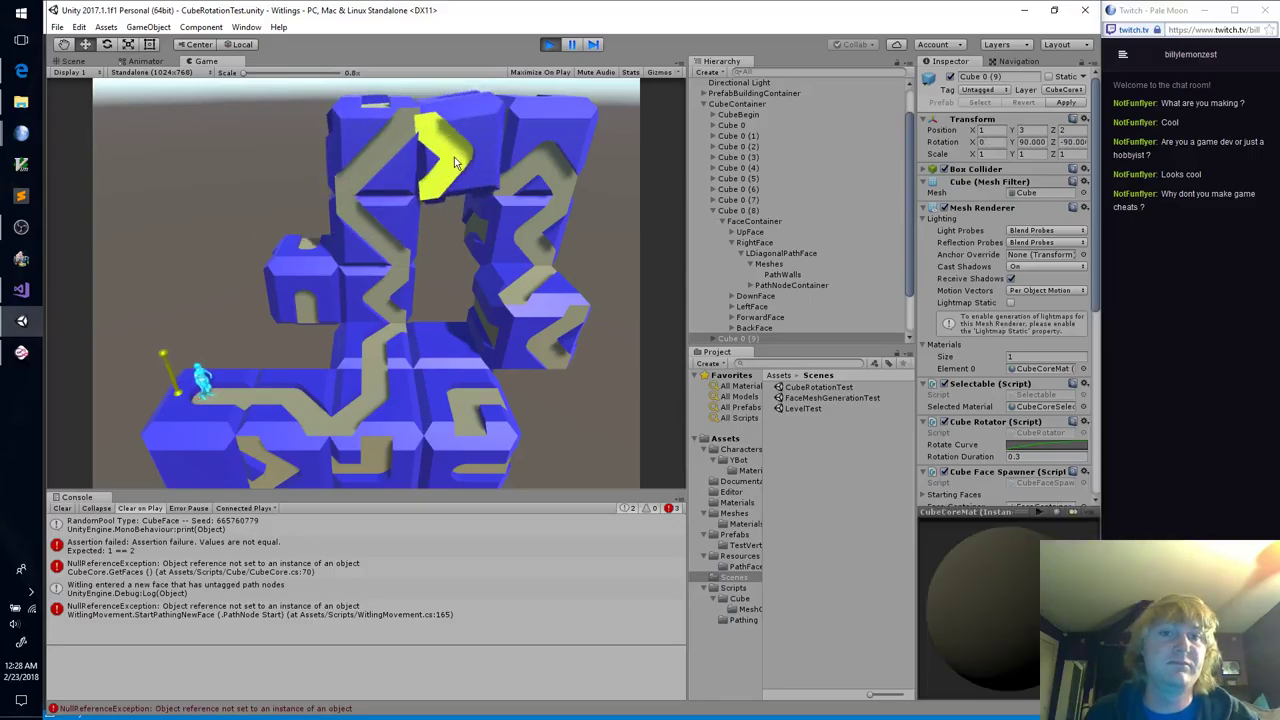
pyautogui.click(455, 163)
pyautogui.click(458, 166)
pyautogui.click(460, 168)
pyautogui.click(460, 168)
pyautogui.click(460, 168)
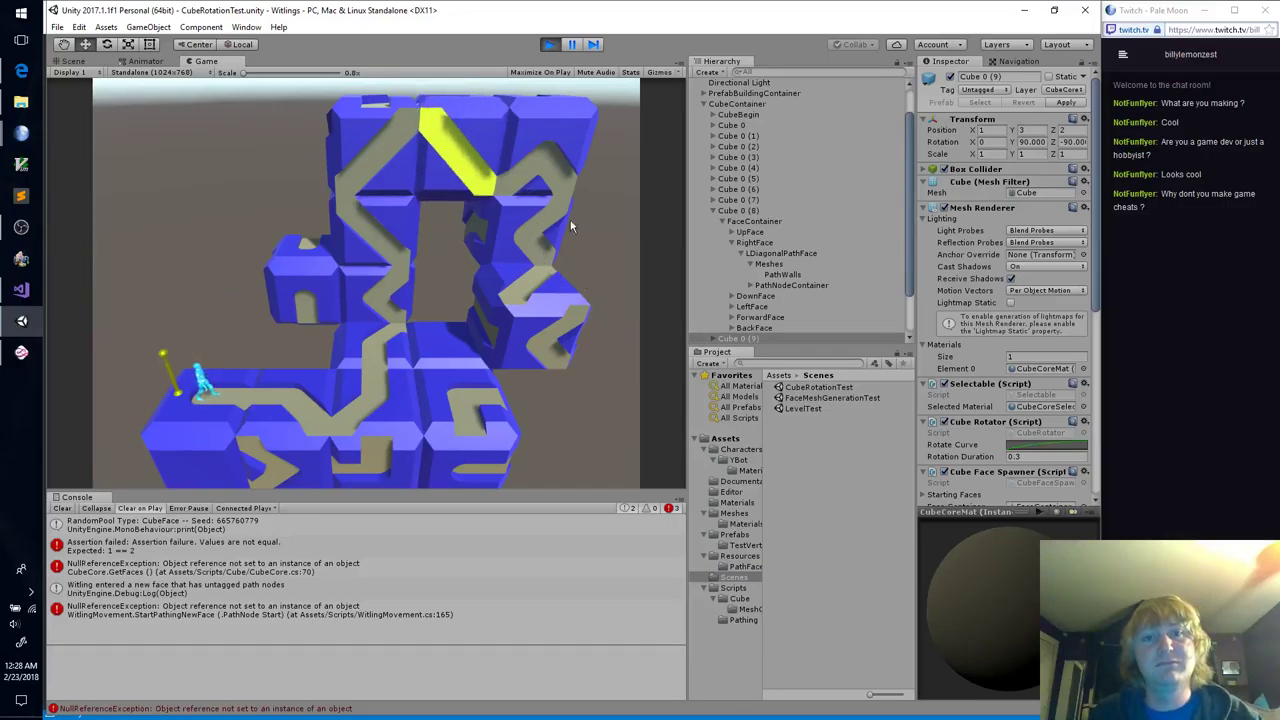
# Step: Rotate the right-side arch cube until its path is vertical
pyautogui.click(542, 235)
pyautogui.click(542, 235)
pyautogui.click(542, 233)
pyautogui.click(545, 233)
pyautogui.click(545, 233)
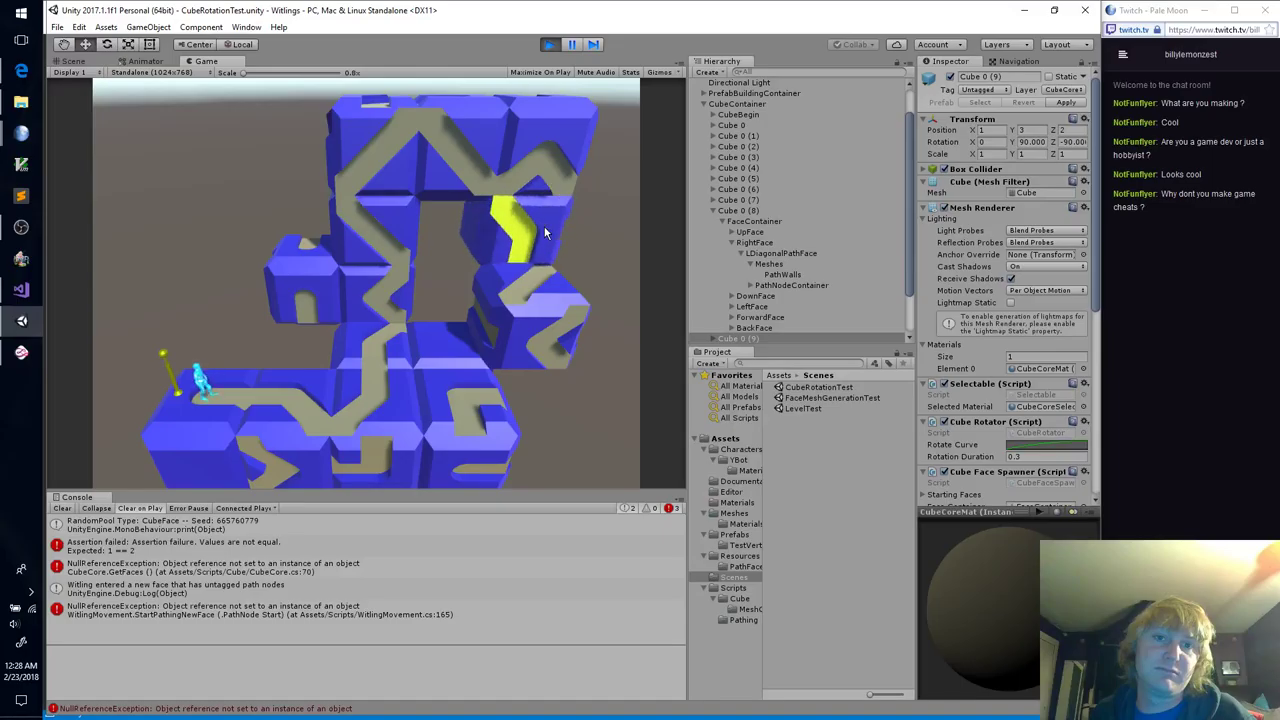
# Step: Rotate the upper-right arch cube until its path lies diagonally along its top
pyautogui.click(541, 171)
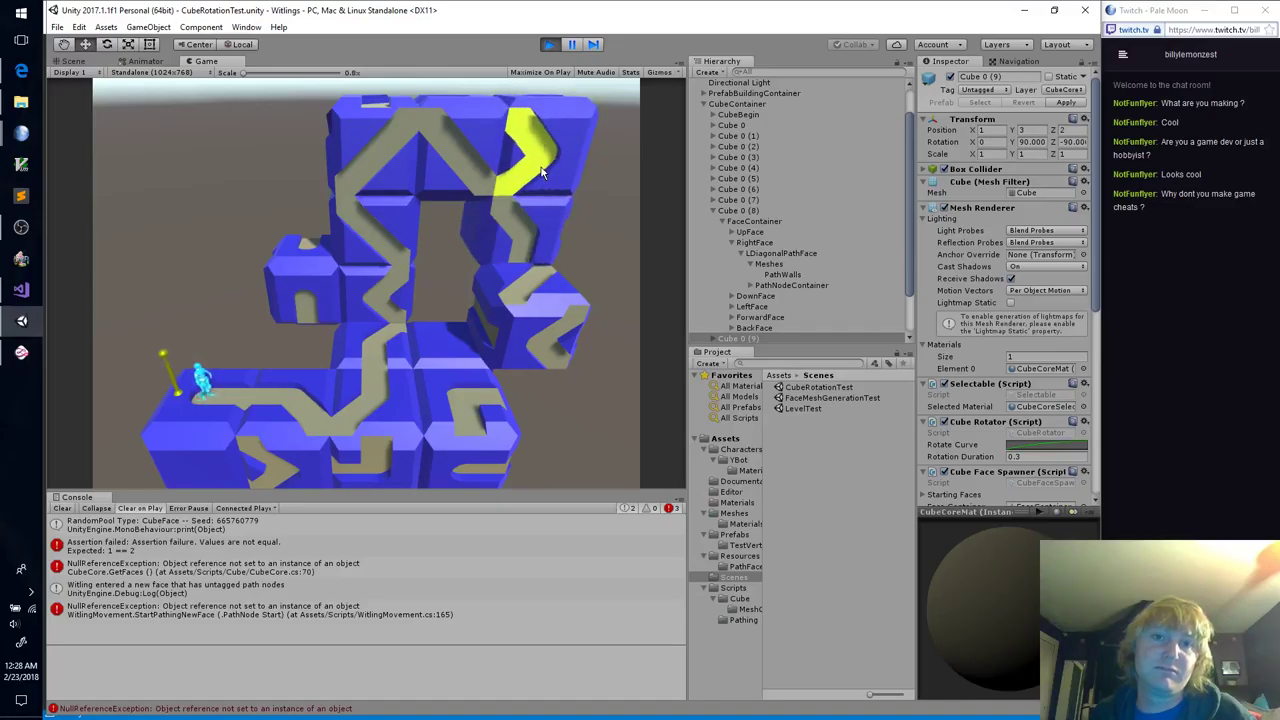
pyautogui.click(540, 168)
pyautogui.click(540, 168)
pyautogui.click(541, 167)
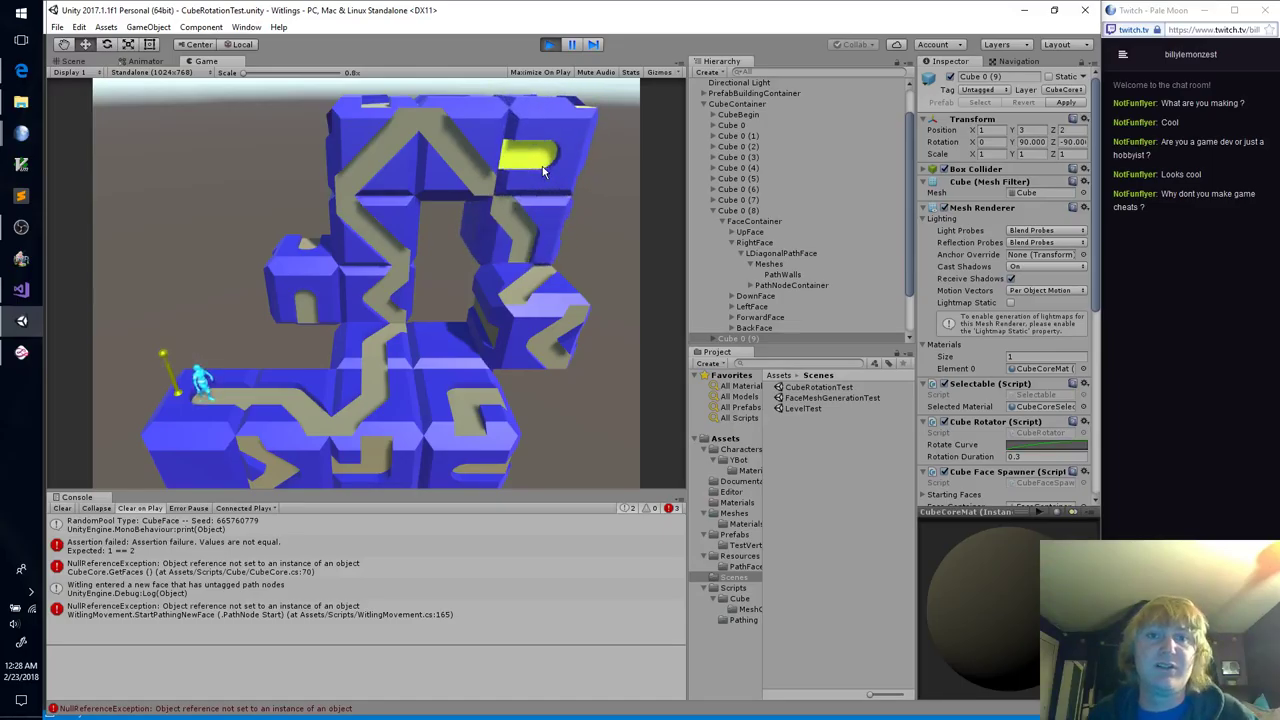
pyautogui.click(541, 167)
pyautogui.click(542, 166)
pyautogui.click(542, 166)
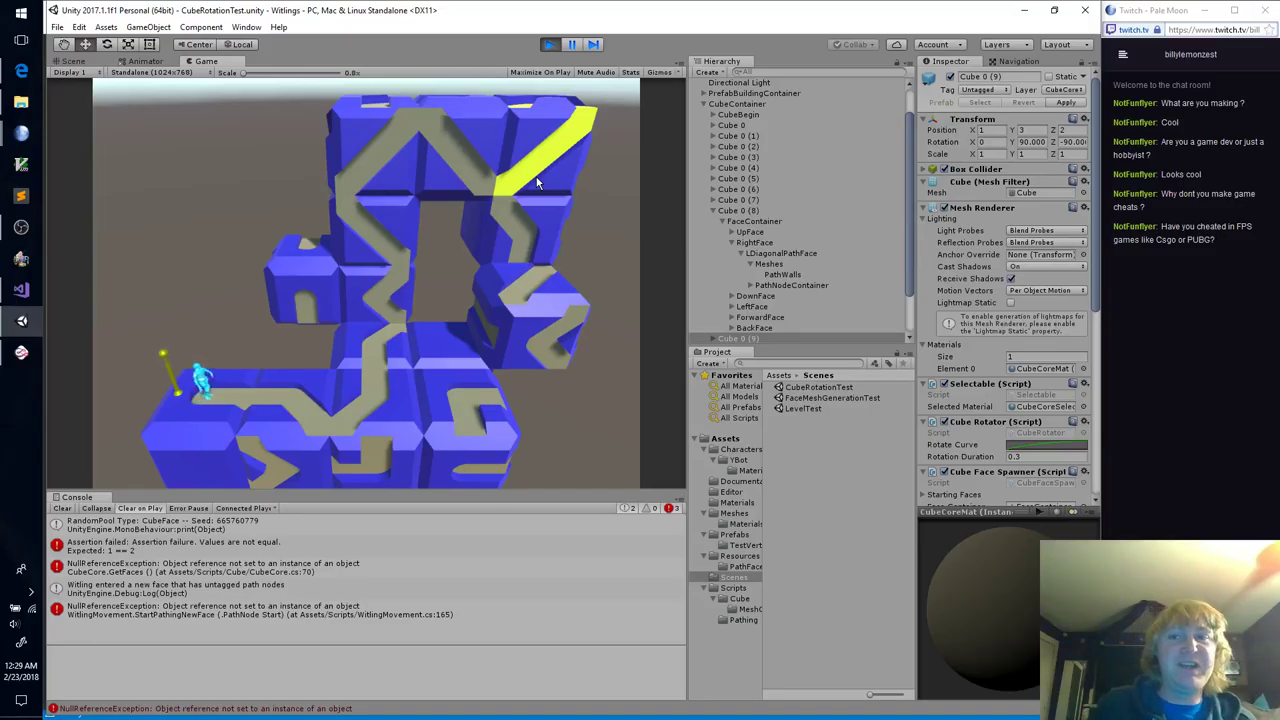
# Step: Stop Play mode and inspect the transforms of Cube 0 (7), (4), (5), (1) and neighbouring cubes
pyautogui.click(551, 44)
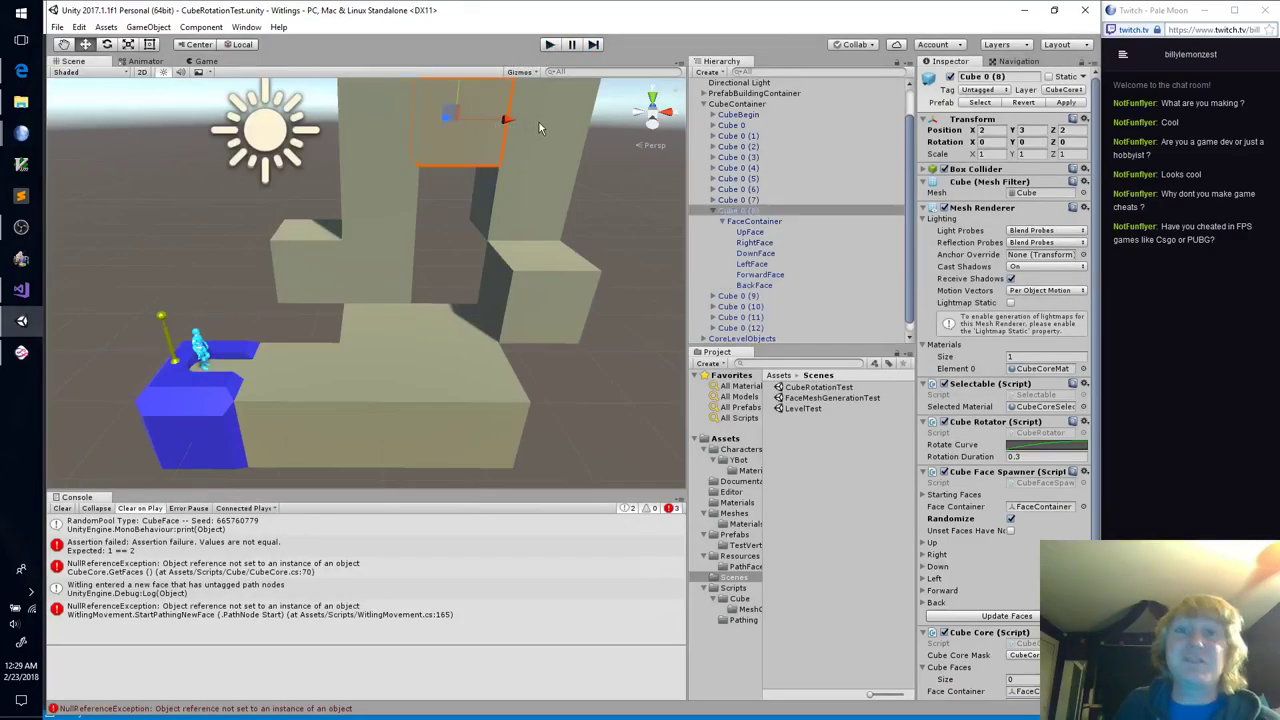
pyautogui.click(540, 130)
pyautogui.click(529, 195)
pyautogui.click(390, 213)
pyautogui.click(357, 290)
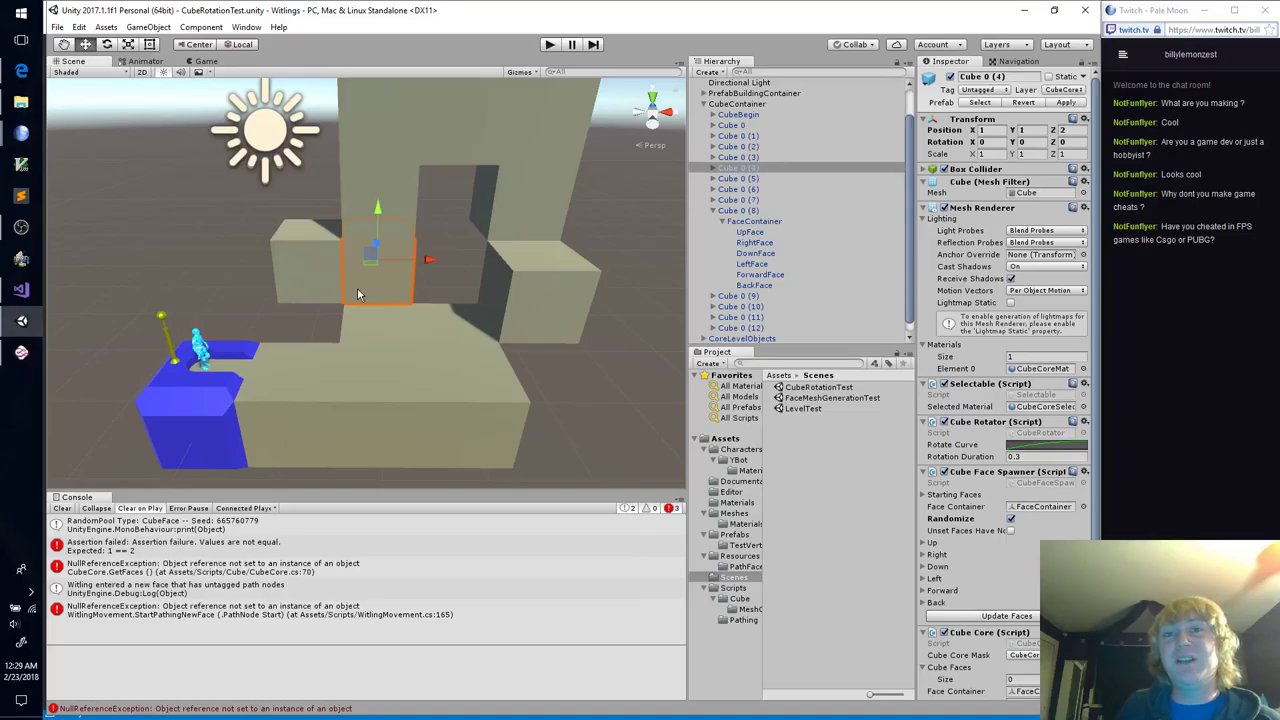
pyautogui.click(316, 287)
pyautogui.click(326, 388)
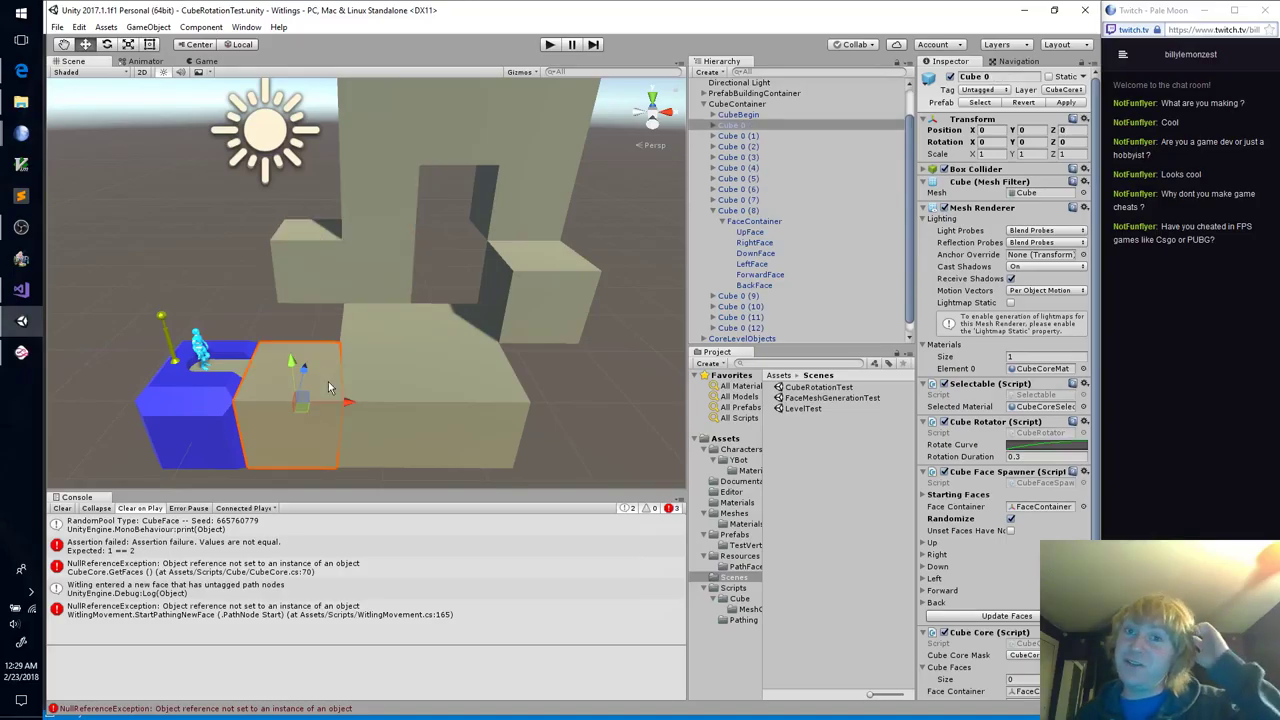
pyautogui.click(395, 382)
pyautogui.click(467, 385)
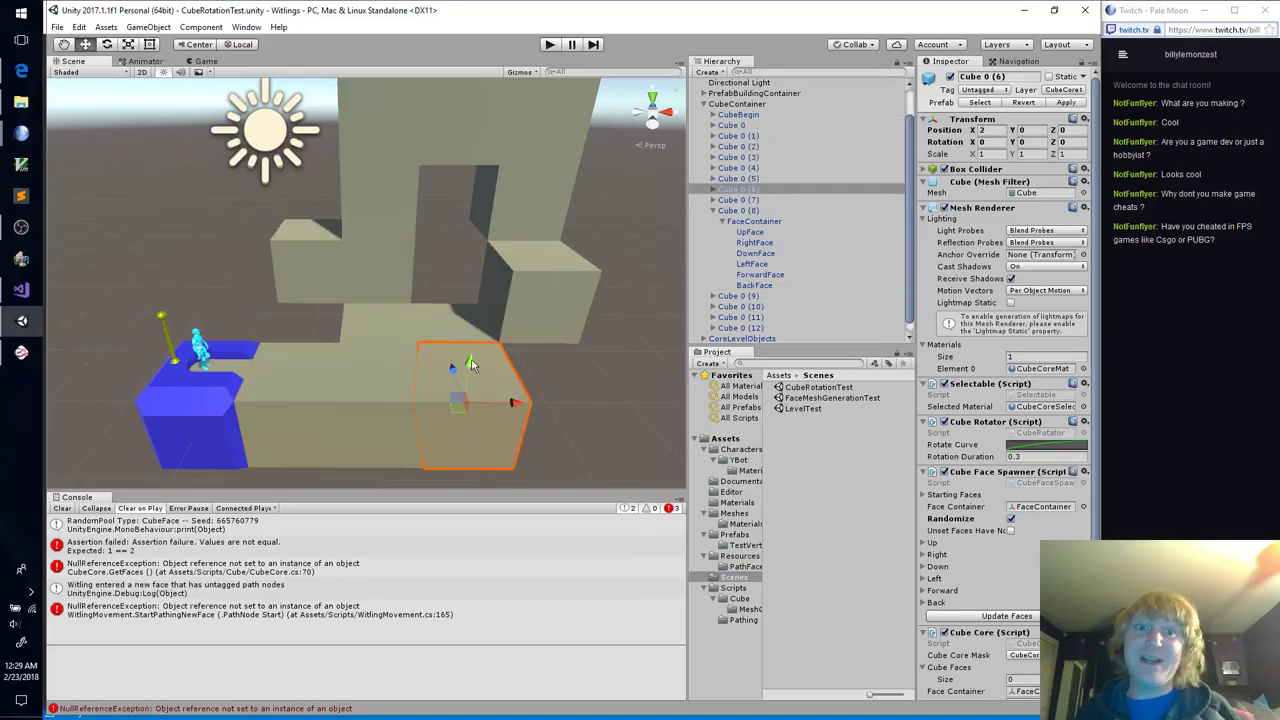
pyautogui.click(463, 339)
# Step: Inspect the positions of Cube 0 (2), (12), (11), (10), (7) and (5)
pyautogui.click(390, 338)
pyautogui.click(503, 299)
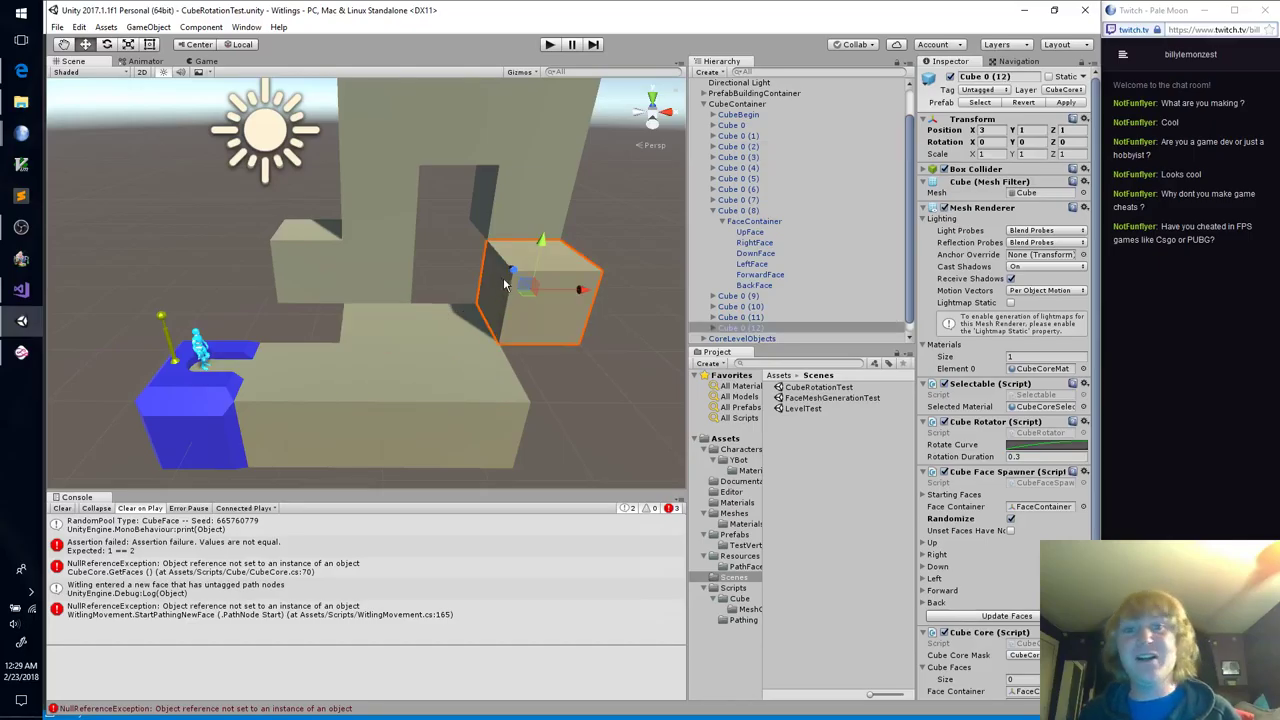
pyautogui.click(507, 219)
pyautogui.click(510, 138)
pyautogui.click(456, 133)
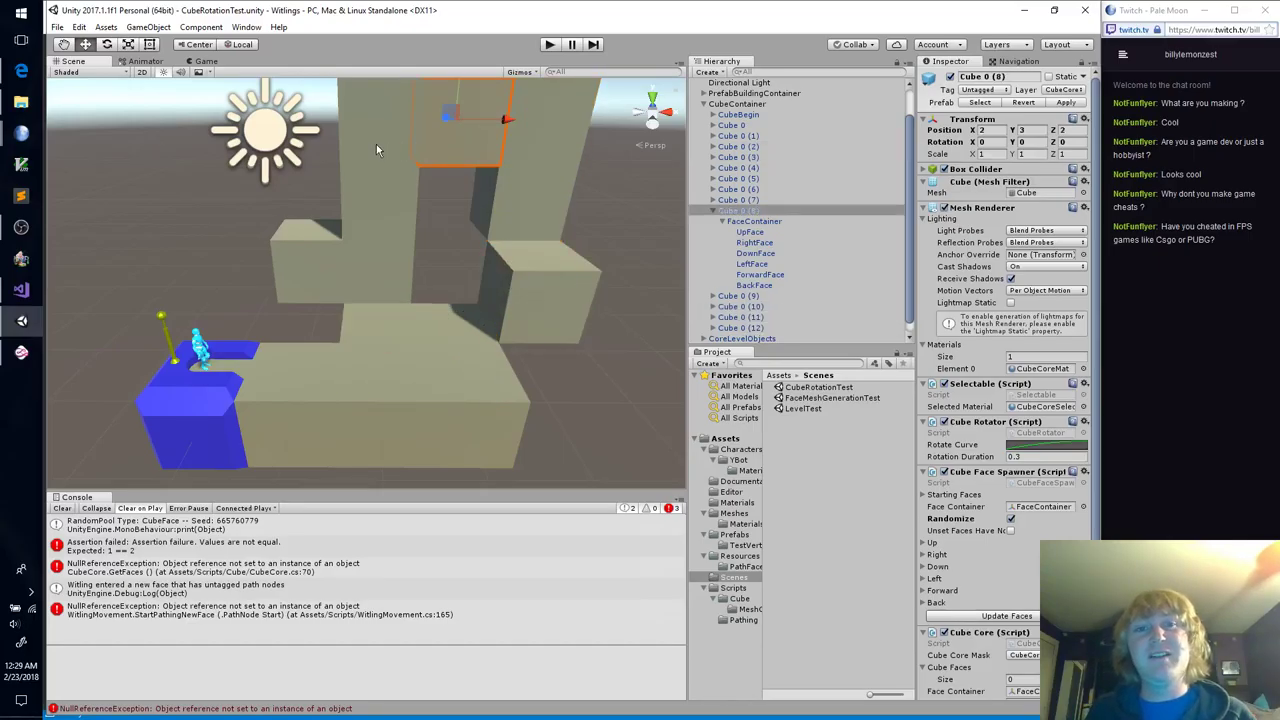
pyautogui.click(376, 144)
pyautogui.click(367, 211)
pyautogui.click(355, 260)
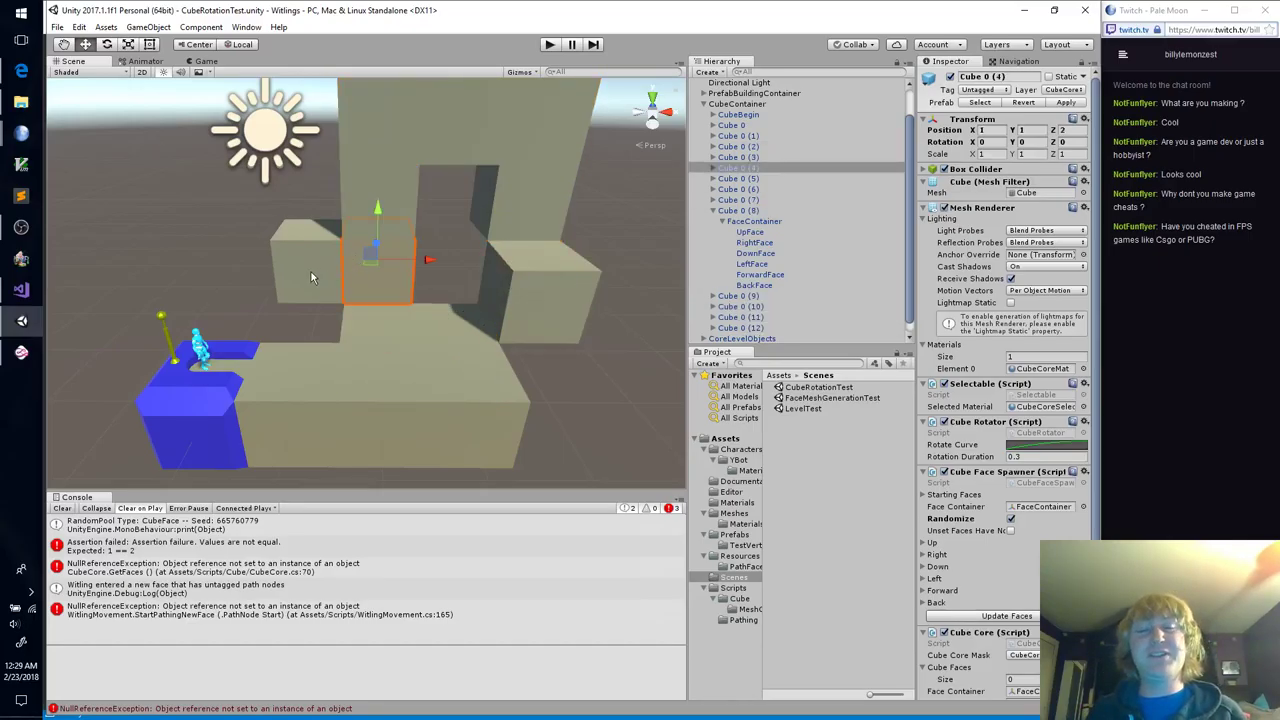
pyautogui.click(340, 274)
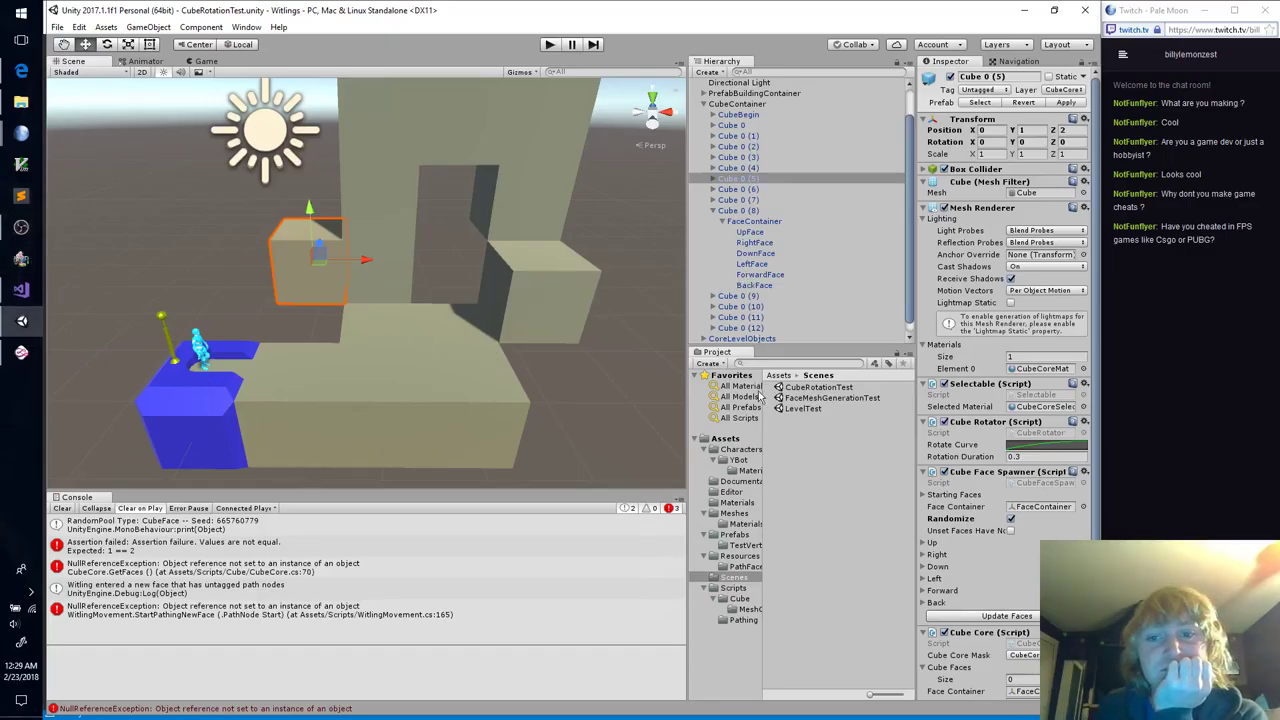
# Step: Open the LevelTest scene from the Scenes folder and delete the stray Cube on the ground
pyautogui.click(810, 409)
pyautogui.doubleClick(810, 409)
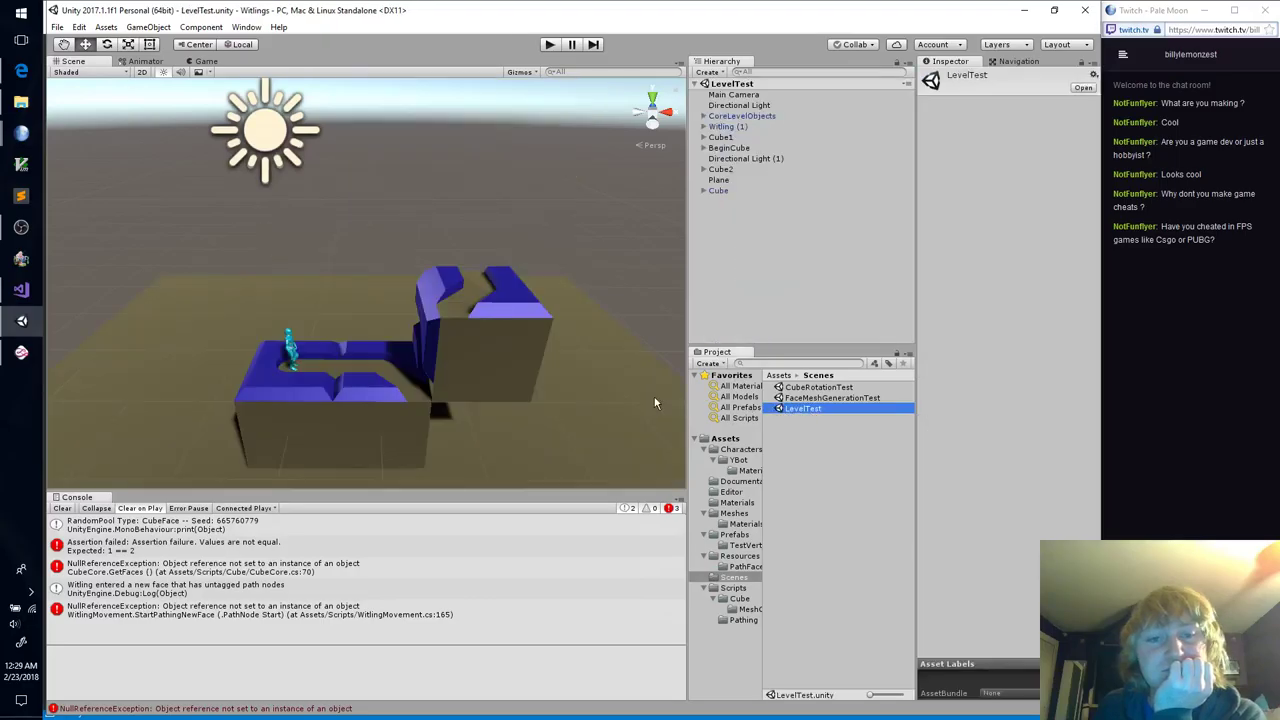
pyautogui.keyDown('alt'); pyautogui.moveTo(522, 285); pyautogui.dragTo(443, 343); pyautogui.keyUp('alt')
pyautogui.click(428, 316)
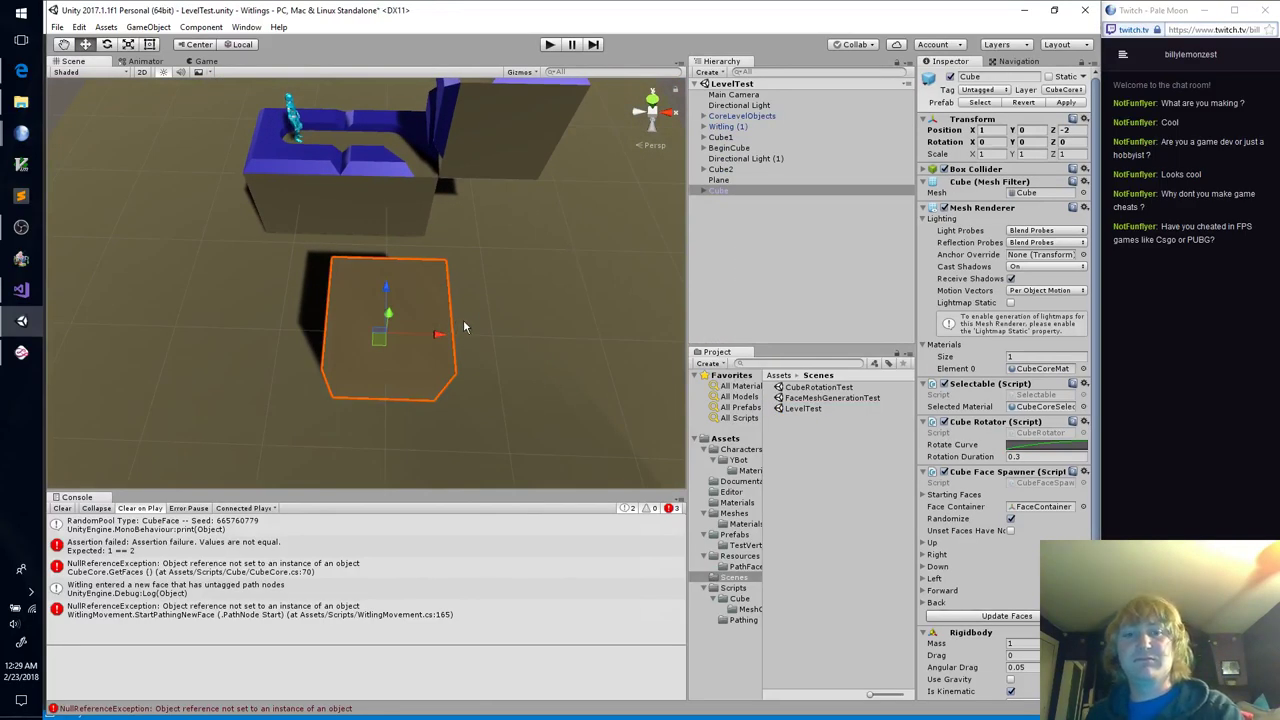
pyautogui.press('Delete')
pyautogui.keyDown('alt'); pyautogui.moveTo(473, 321); pyautogui.dragTo(533, 282); pyautogui.keyUp('alt')
# Step: Review WitlingMovement.cs's next-face condition around lines 112–116, scrolling down toward StartPathingNewFace
pyautogui.click(21, 289)
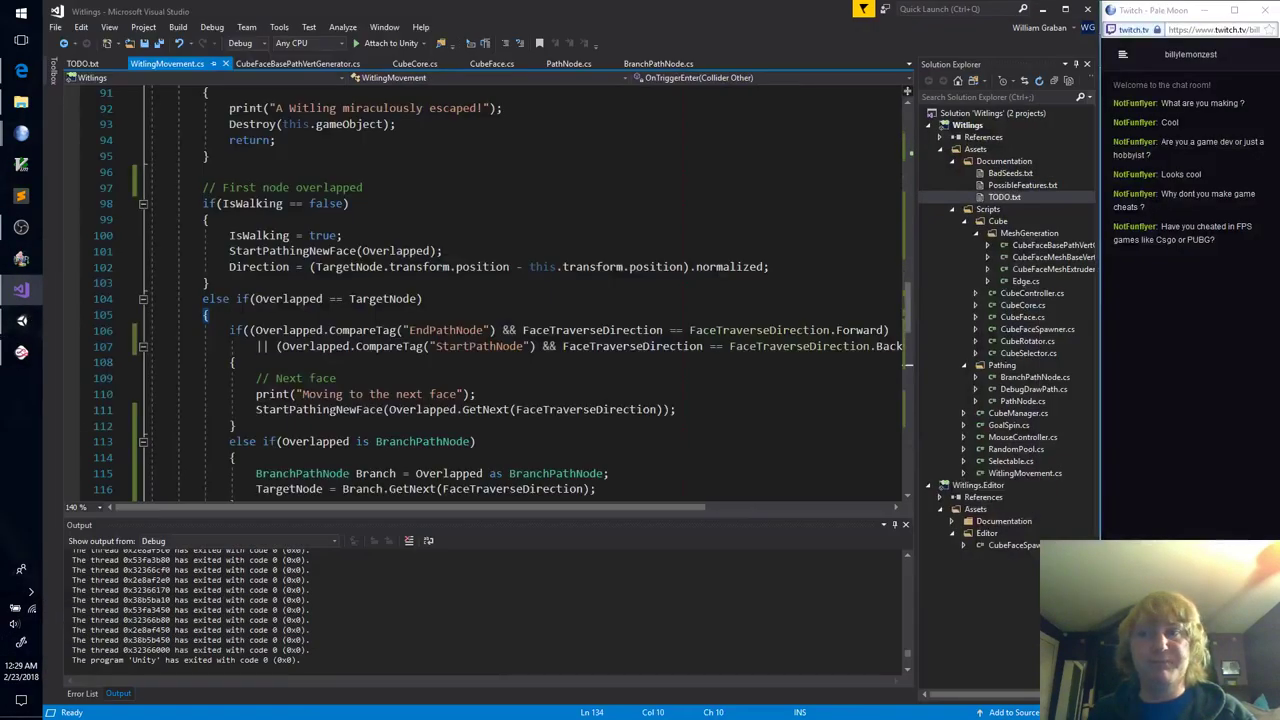
pyautogui.click(546, 366)
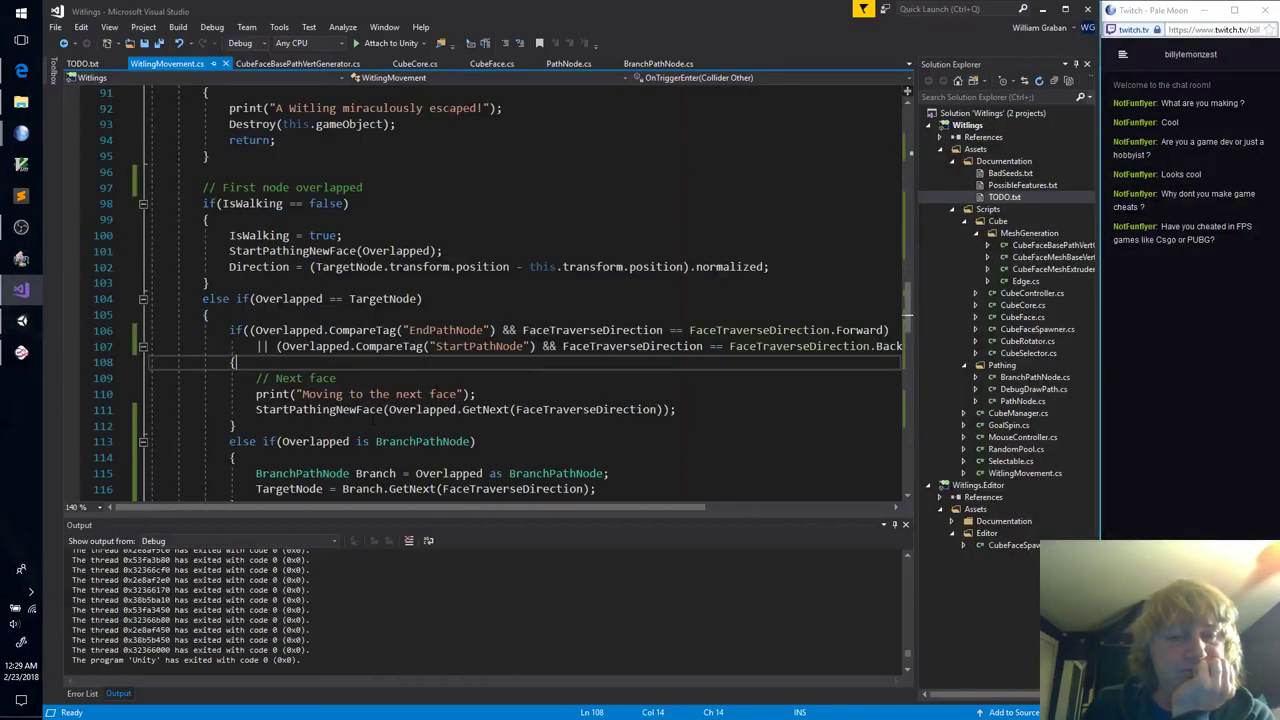
pyautogui.click(373, 427)
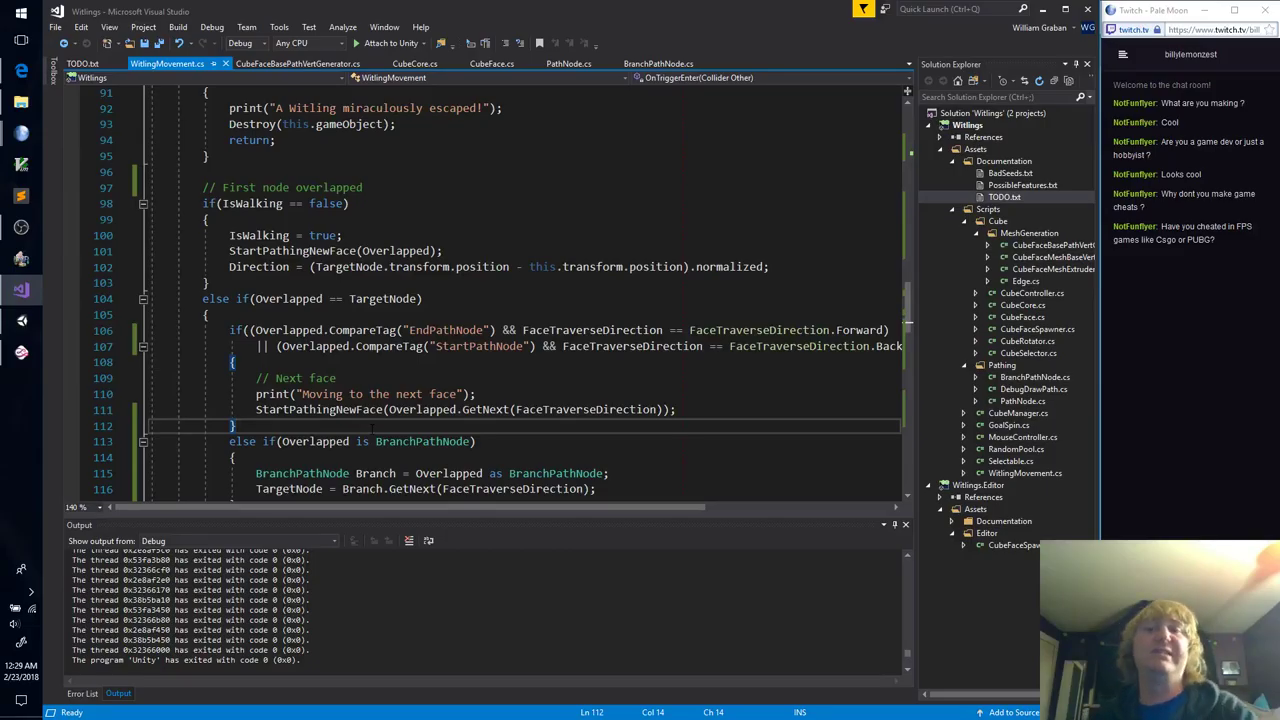
pyautogui.scroll(-3, 575, 355)
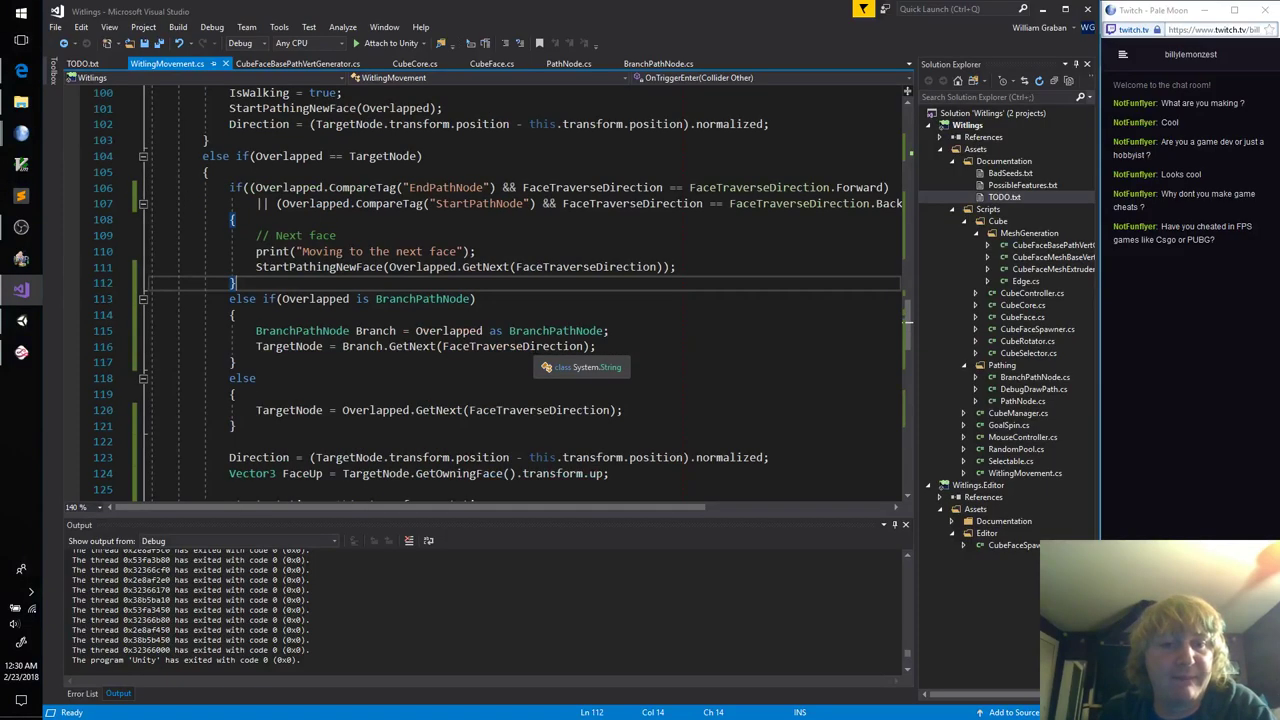
pyautogui.click(627, 346)
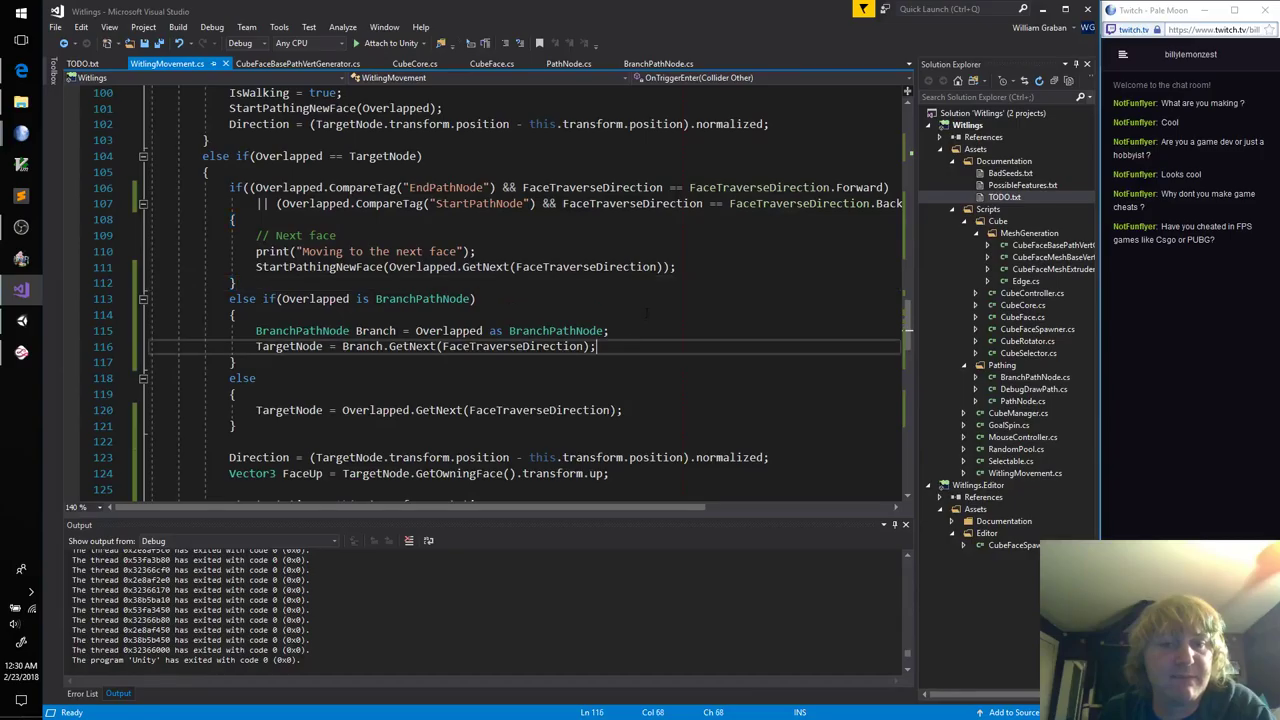
pyautogui.scroll(-3, 647, 308)
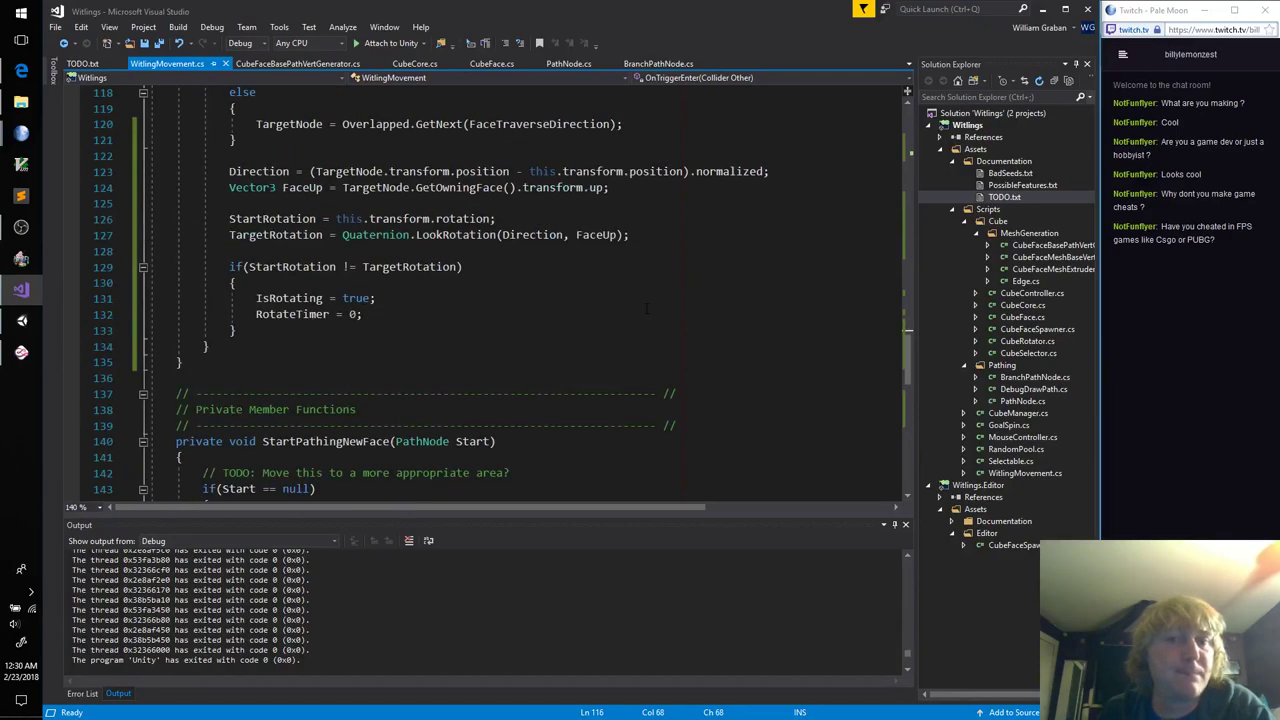
pyautogui.scroll(-6, 627, 320)
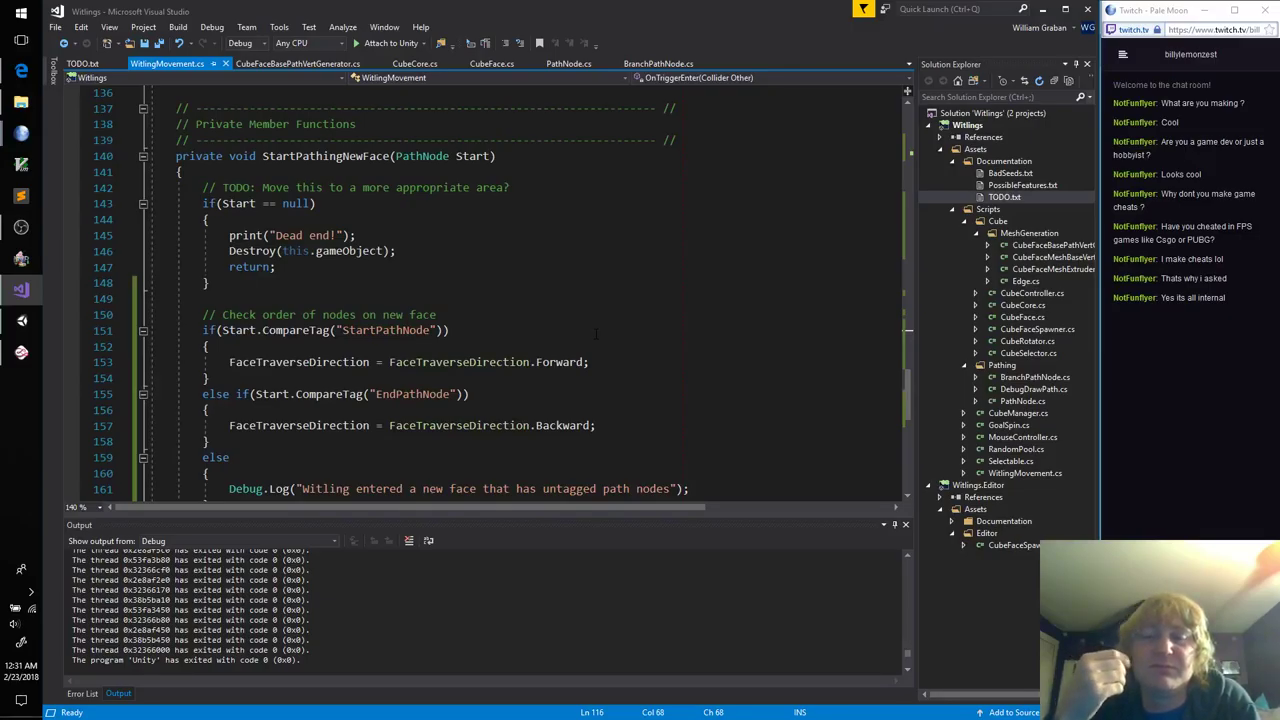
pyautogui.scroll(-6, 600, 347)
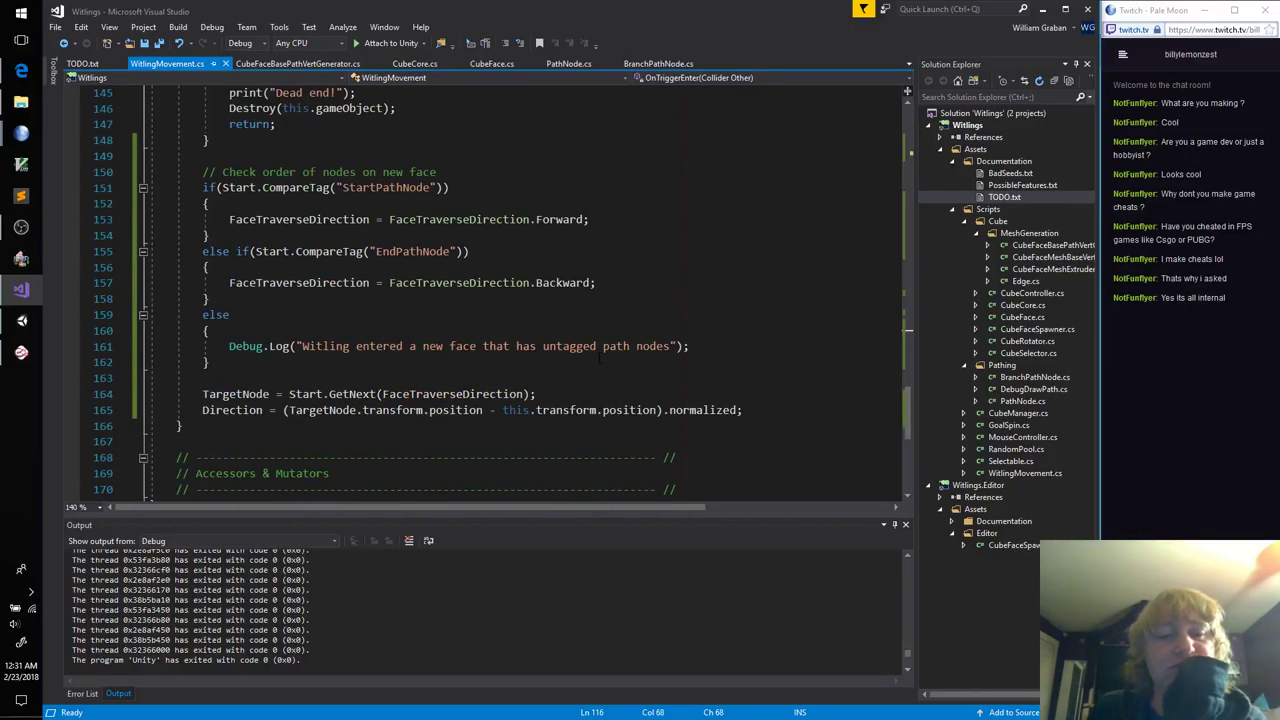
pyautogui.click(766, 265)
pyautogui.press('Down')
pyautogui.scroll(6, 488, 387)
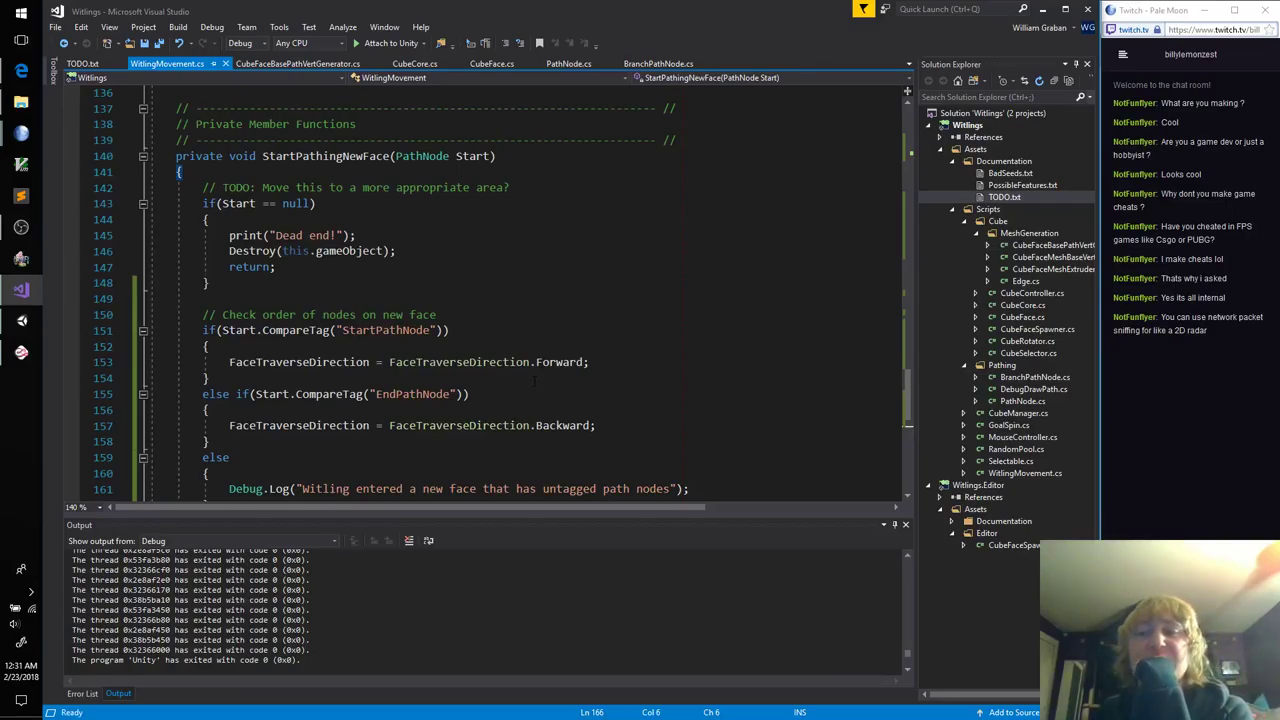
pyautogui.scroll(9, 535, 380)
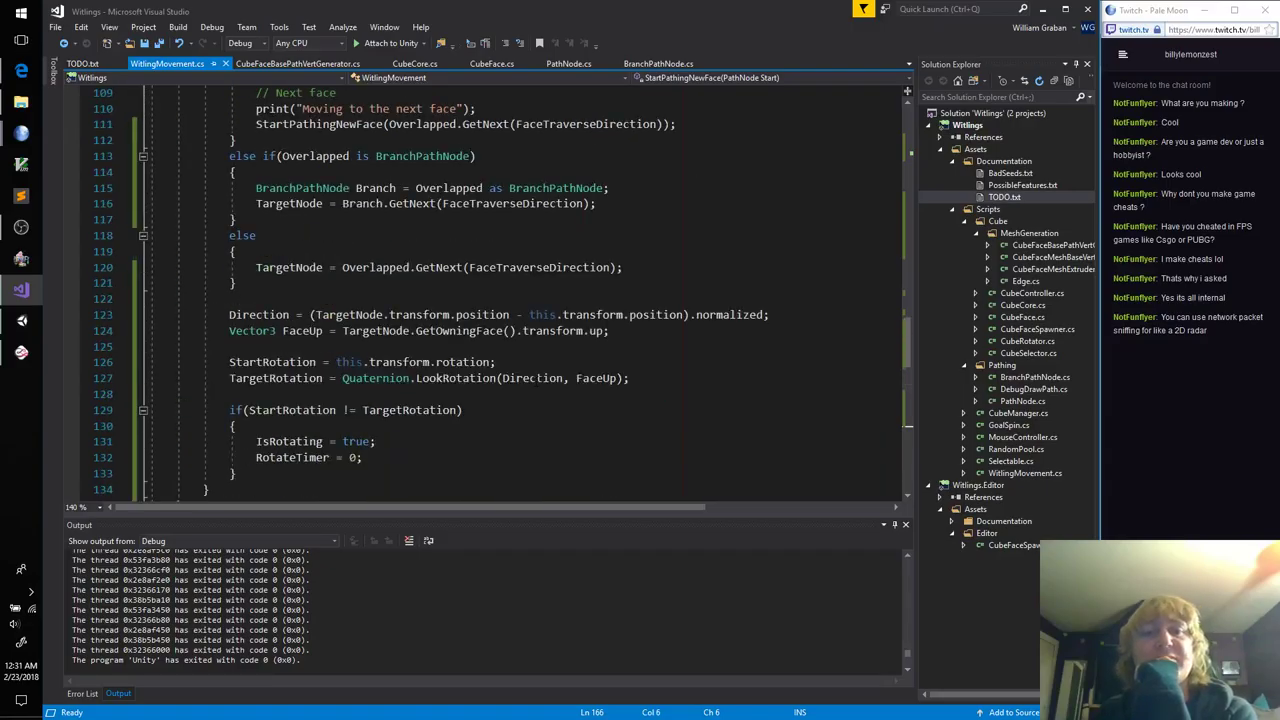
pyautogui.click(350, 487)
pyautogui.click(350, 474)
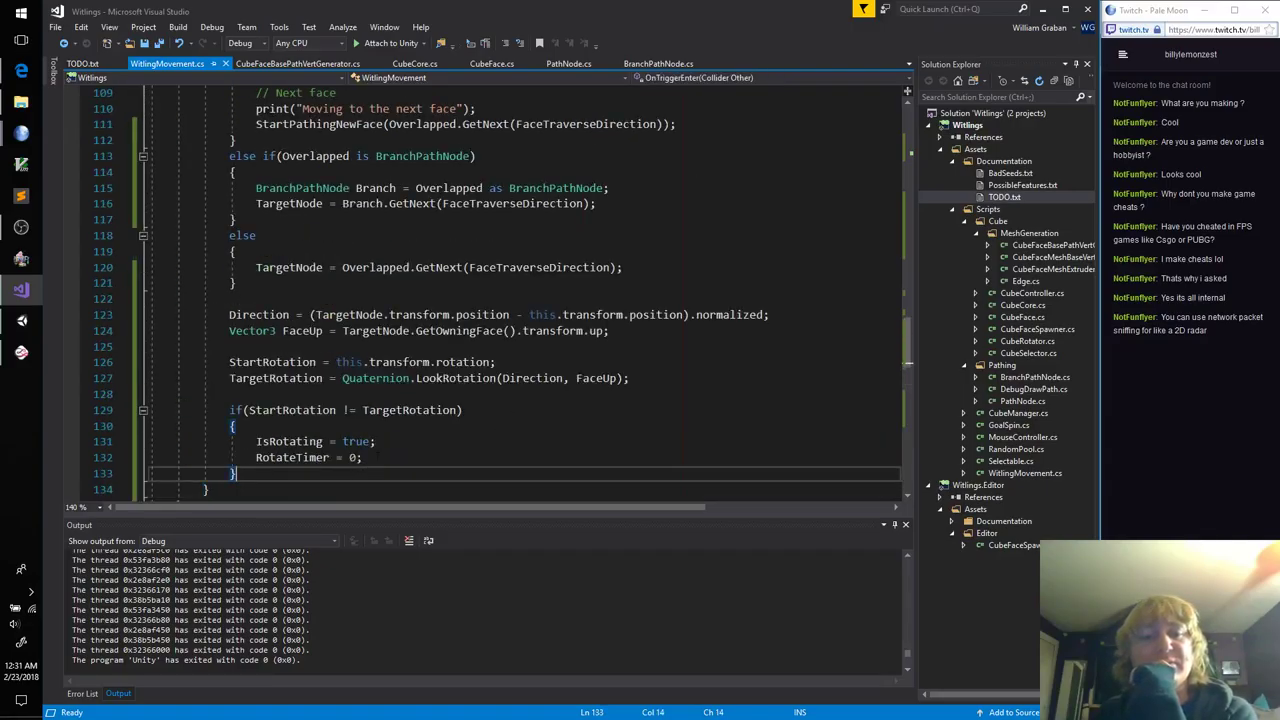
pyautogui.click(280, 285)
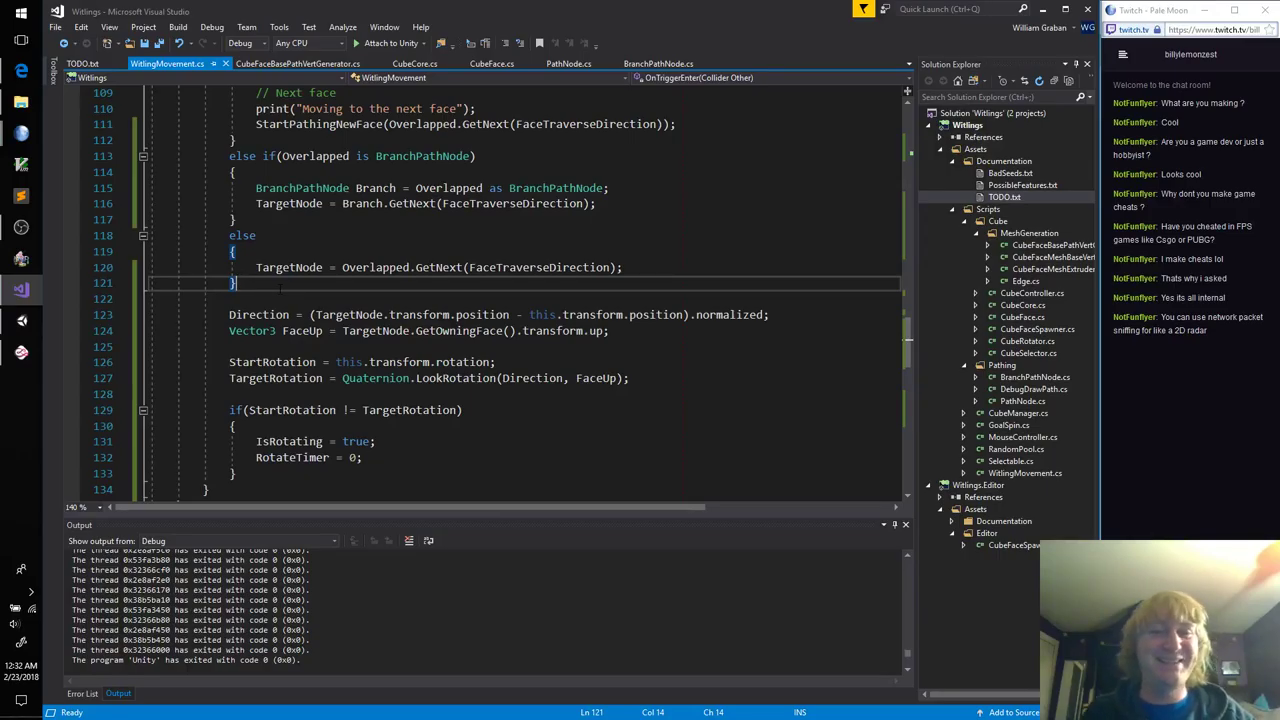
pyautogui.press('Up')
pyautogui.press('Up')
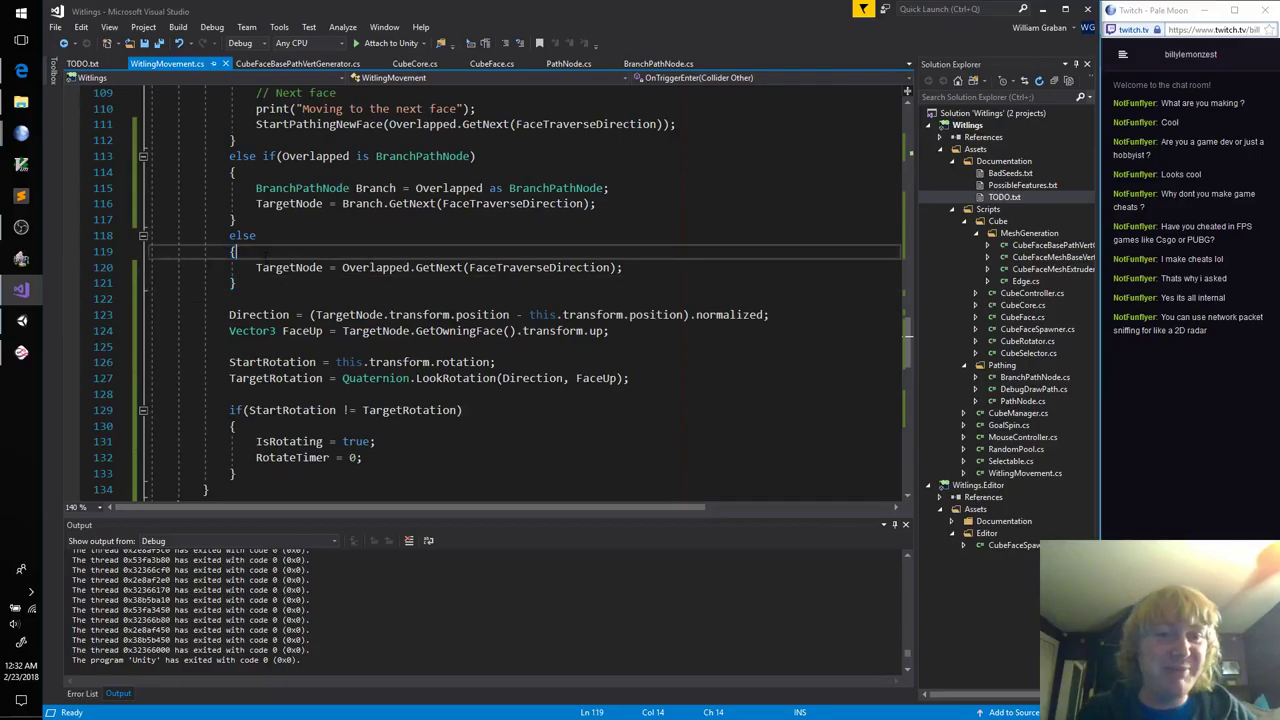
pyautogui.scroll(6, 300, 345)
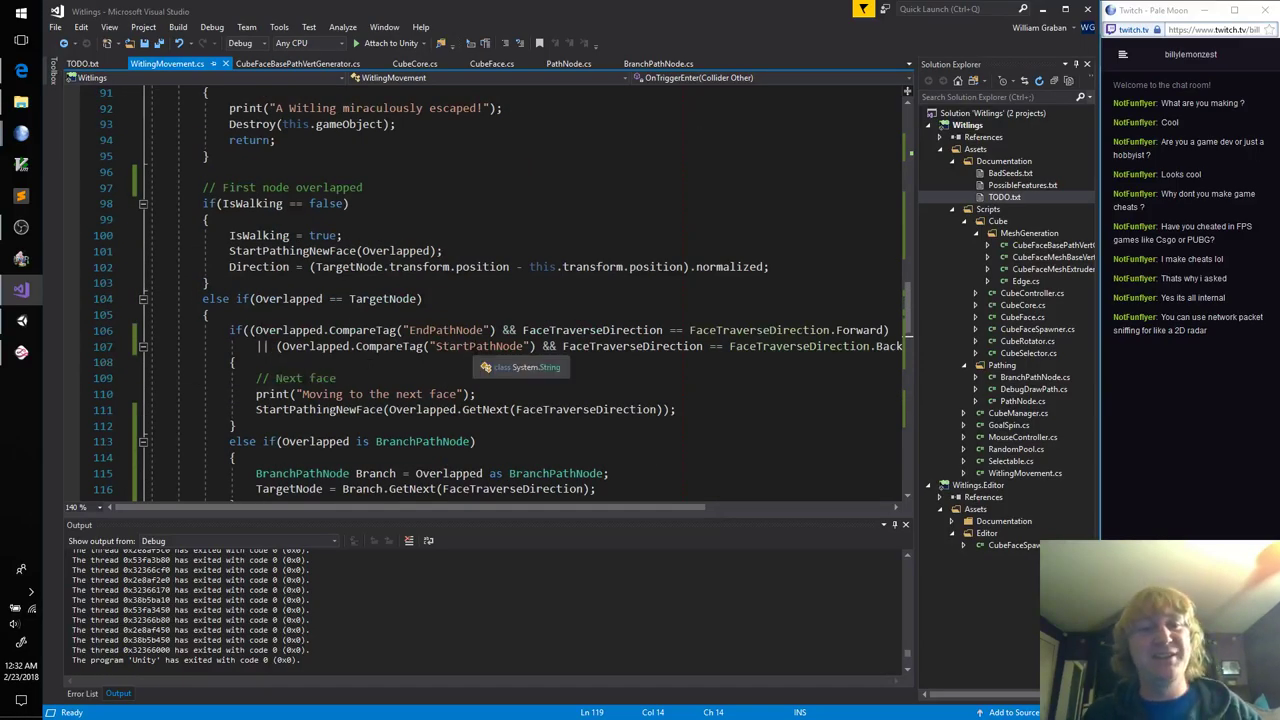
pyautogui.scroll(3, 422, 321)
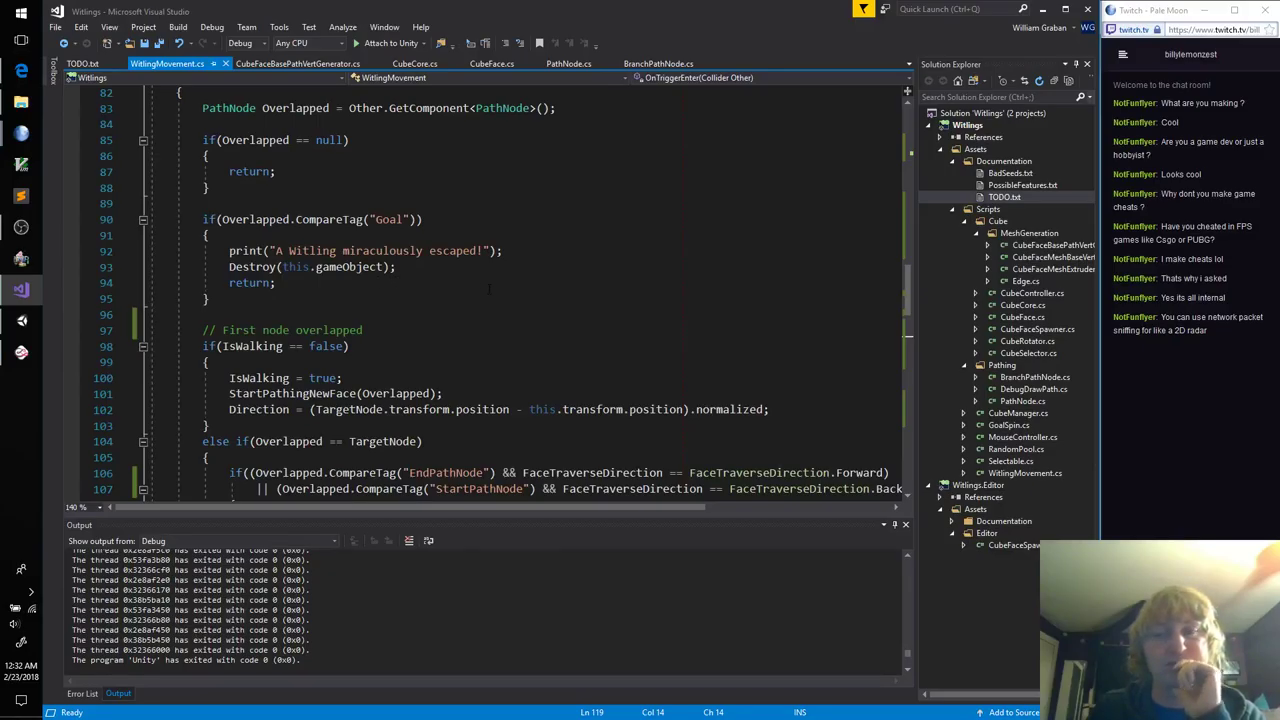
pyautogui.click(679, 375)
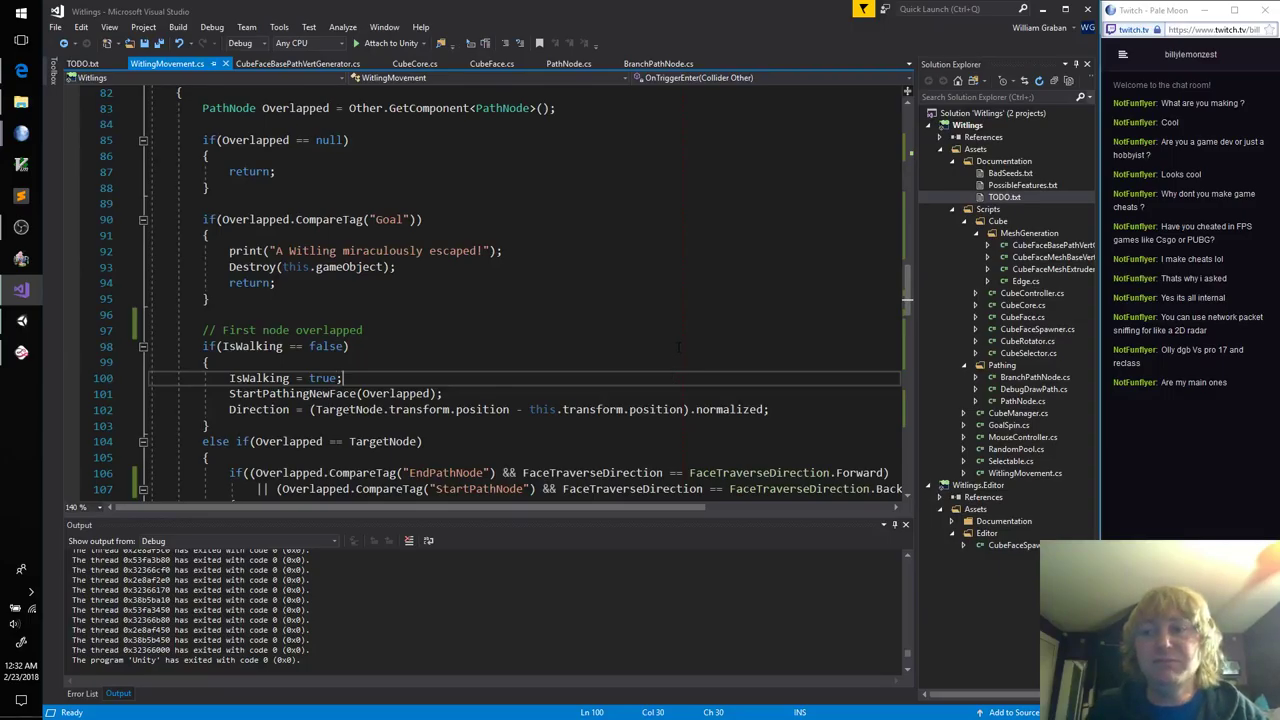
pyautogui.click(396, 352)
pyautogui.click(410, 377)
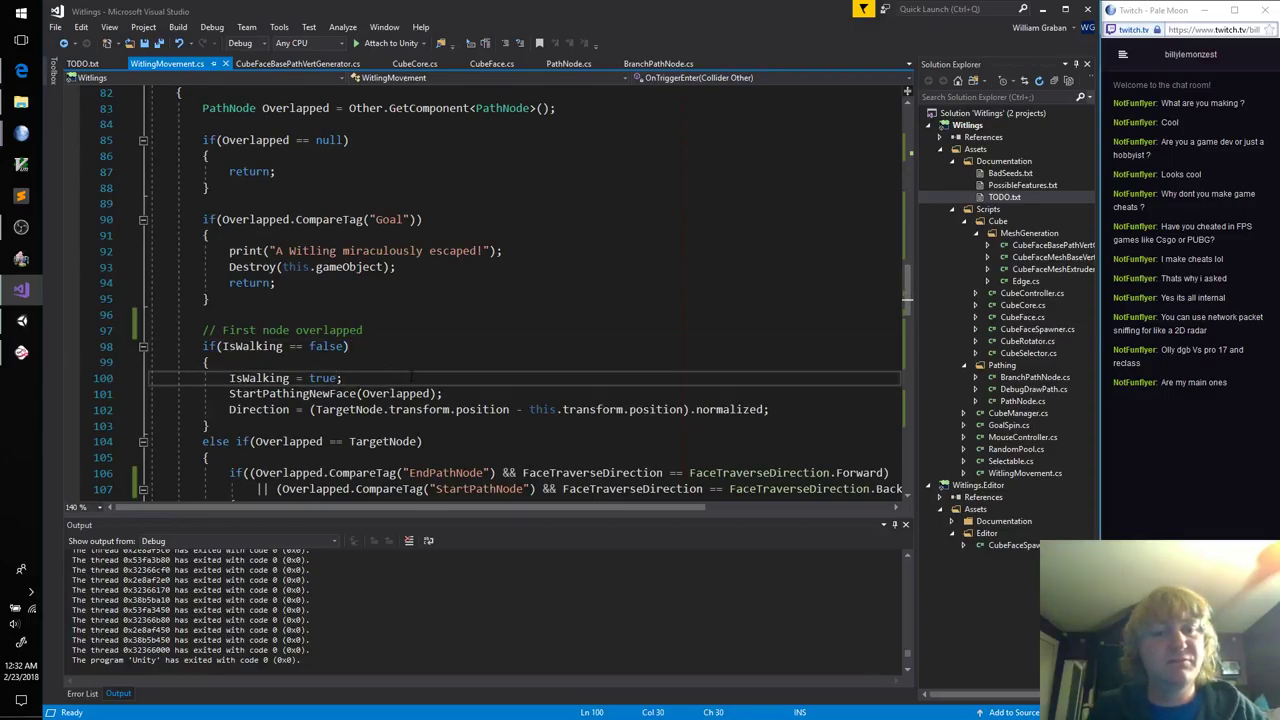
pyautogui.click(21, 320)
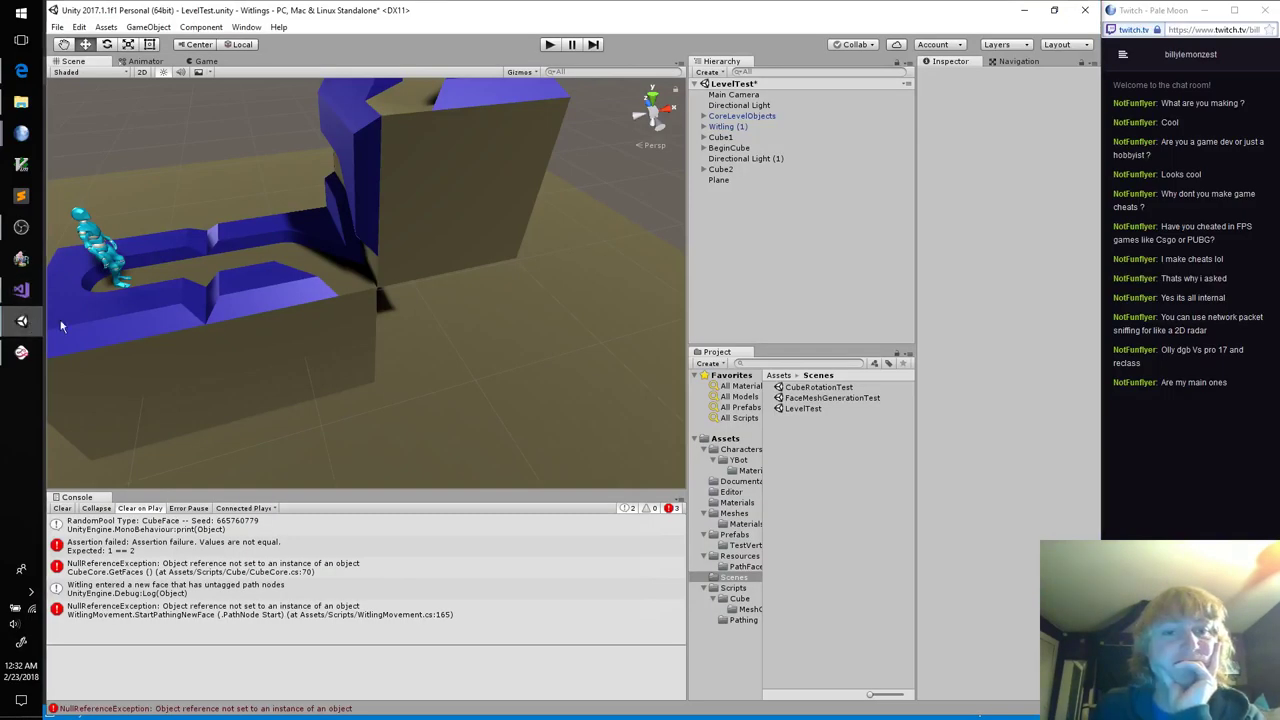
# Step: Select Cube1 and Cube2, orbit the view, and check the Mischief sketch of the path problem
pyautogui.click(360, 340)
pyautogui.click(450, 230)
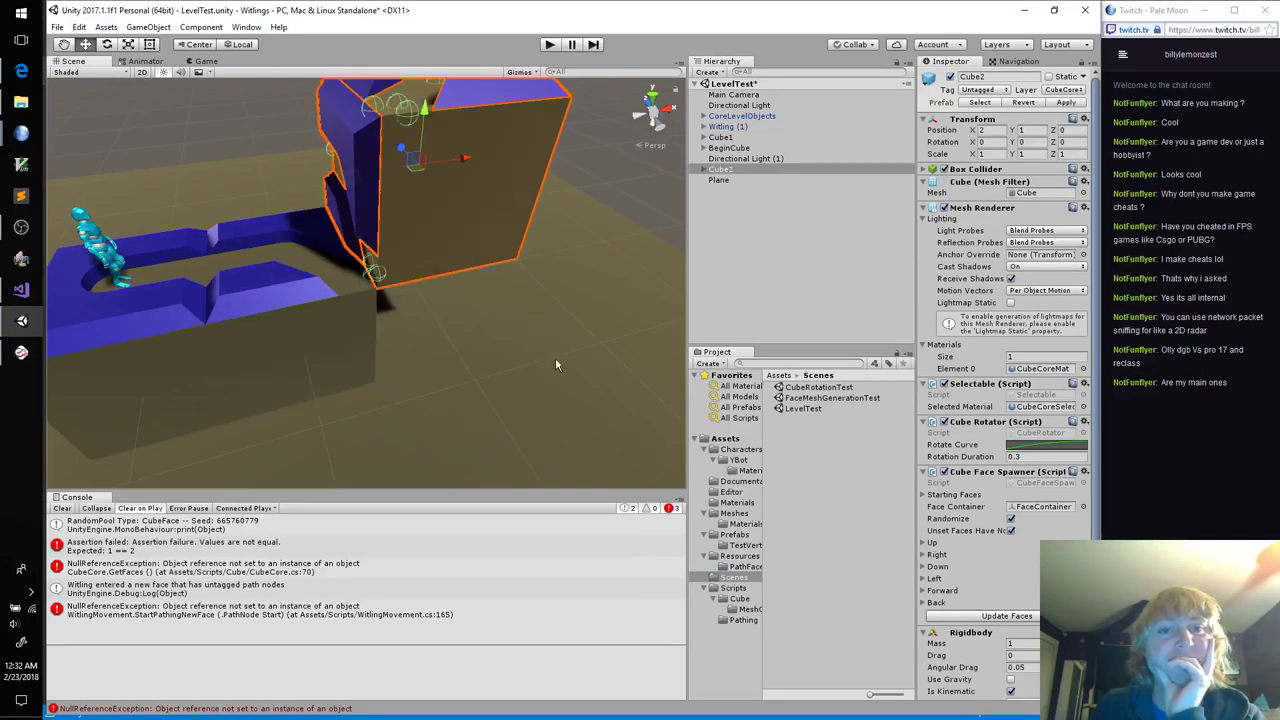
pyautogui.keyDown('alt'); pyautogui.moveTo(560, 370); pyautogui.dragTo(562, 316); pyautogui.keyUp('alt')
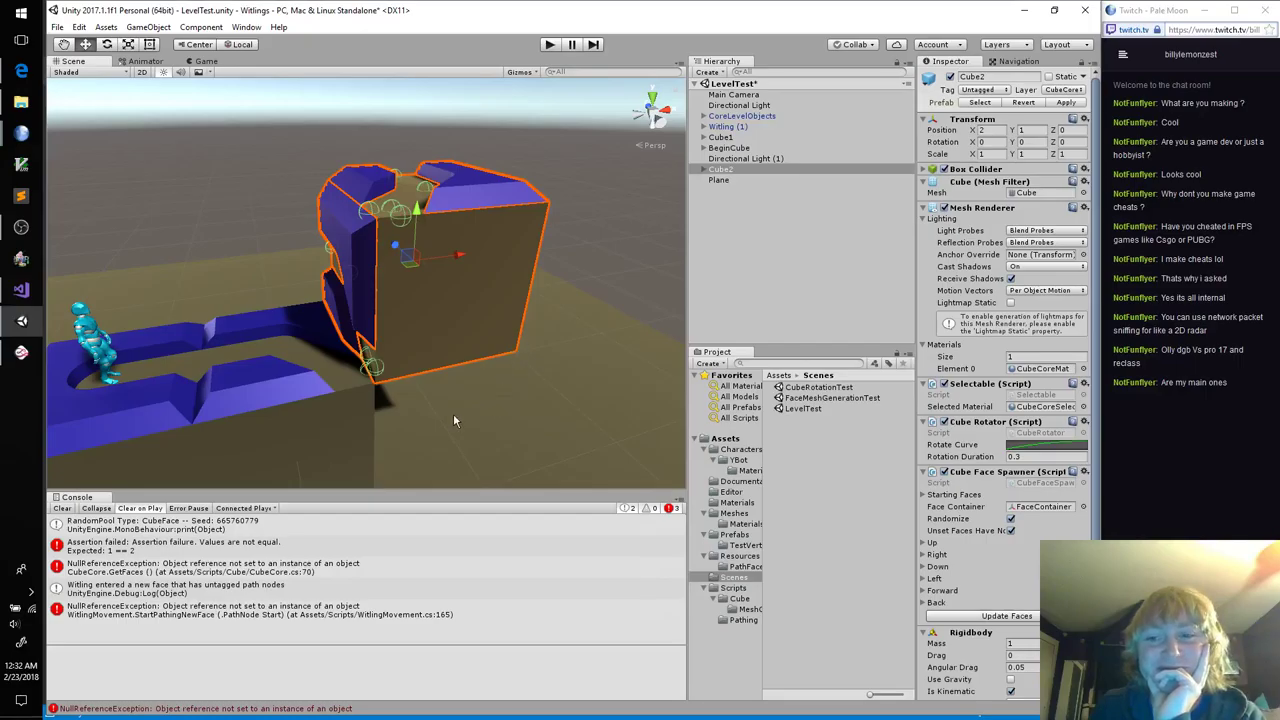
pyautogui.click(302, 444)
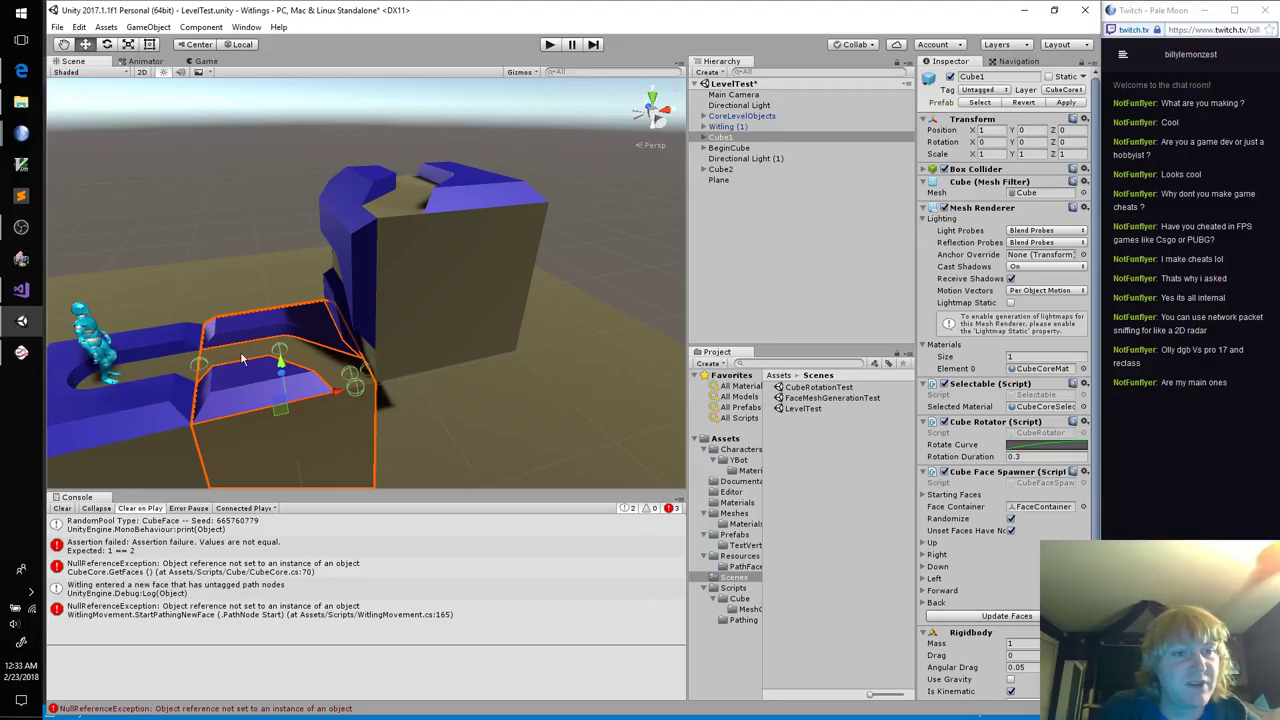
pyautogui.click(24, 356)
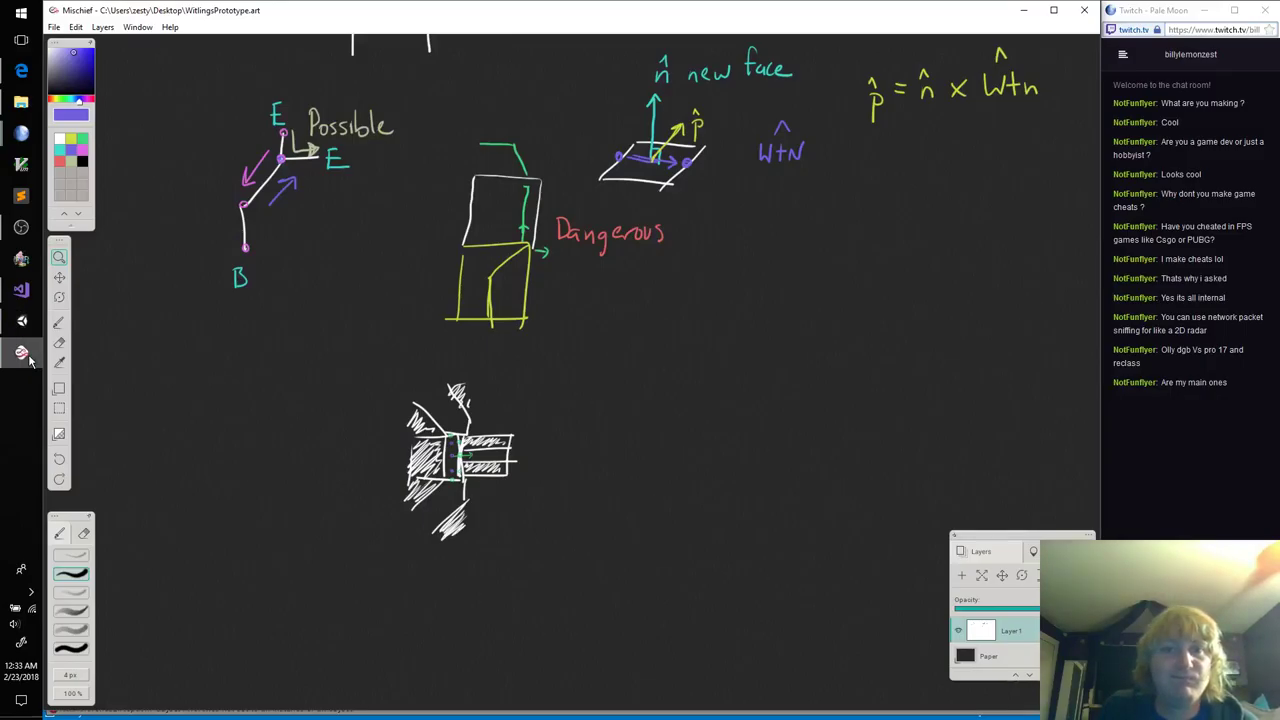
pyautogui.click(24, 356)
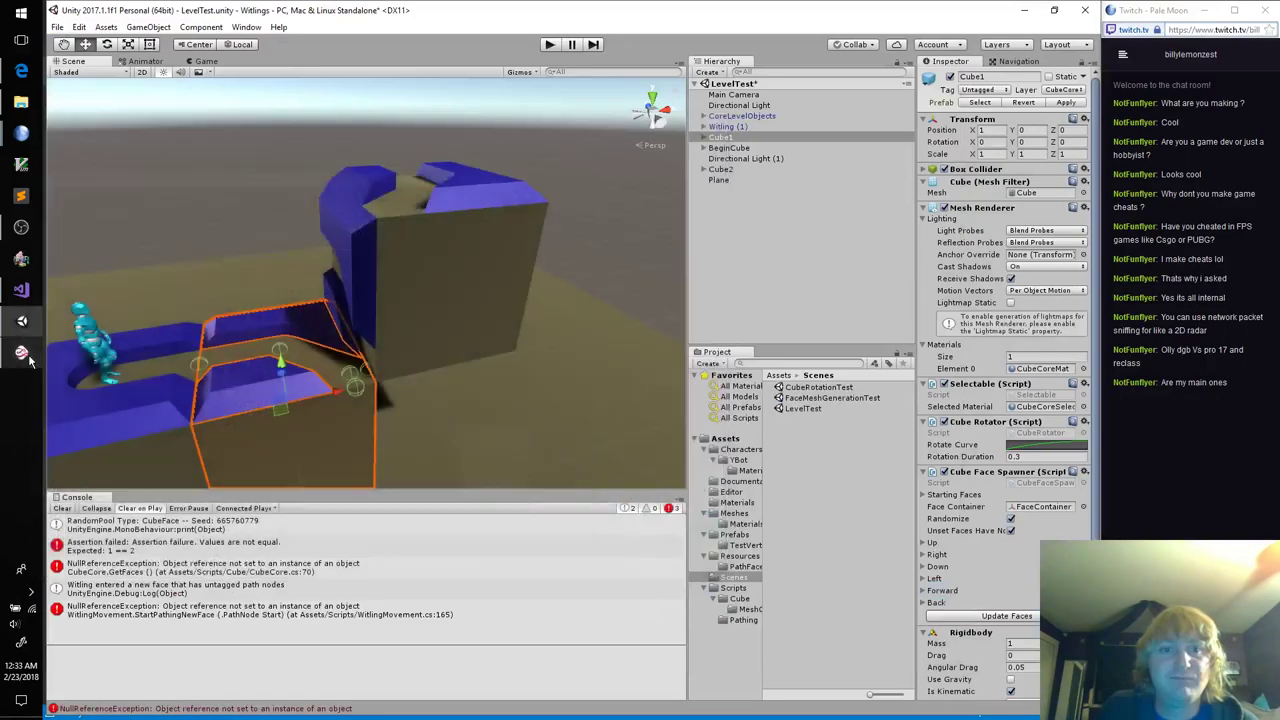
# Step: Reselect the upper cube and Cube1, then run LevelTest and watch the Witling reach a dead end
pyautogui.click(450, 314)
pyautogui.click(304, 445)
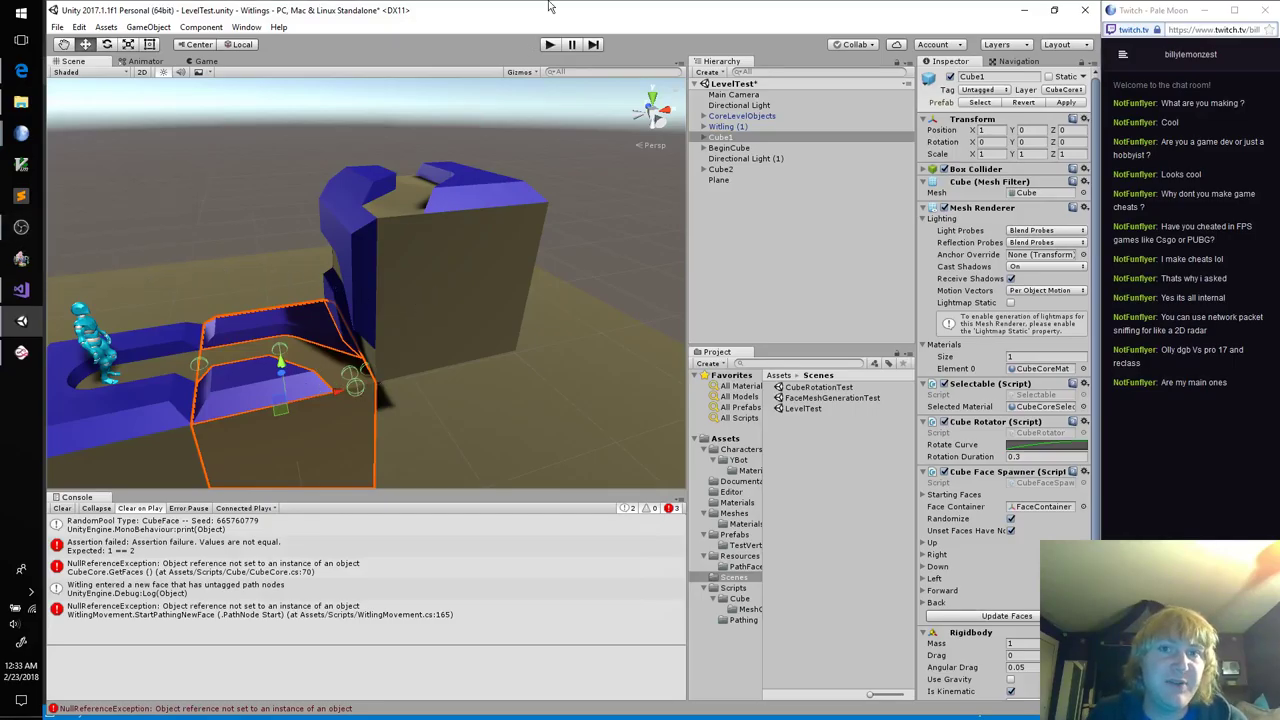
pyautogui.click(549, 44)
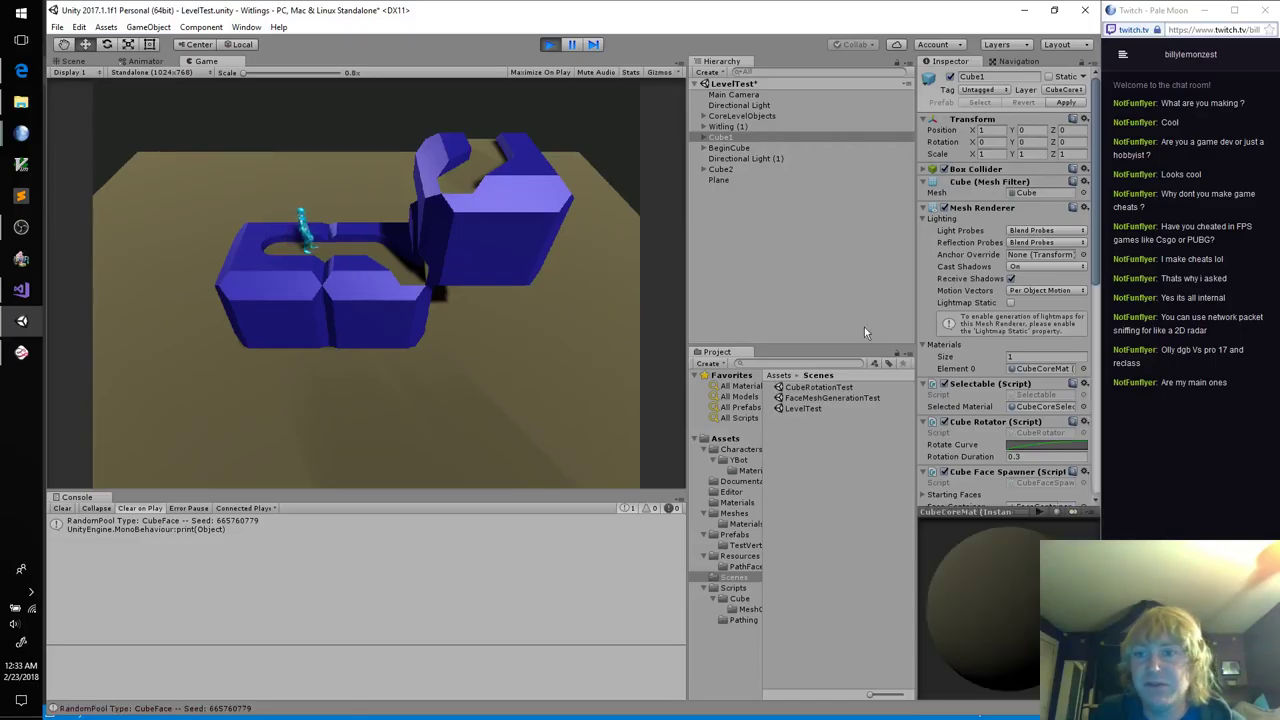
pyautogui.scroll(-5, 946, 359)
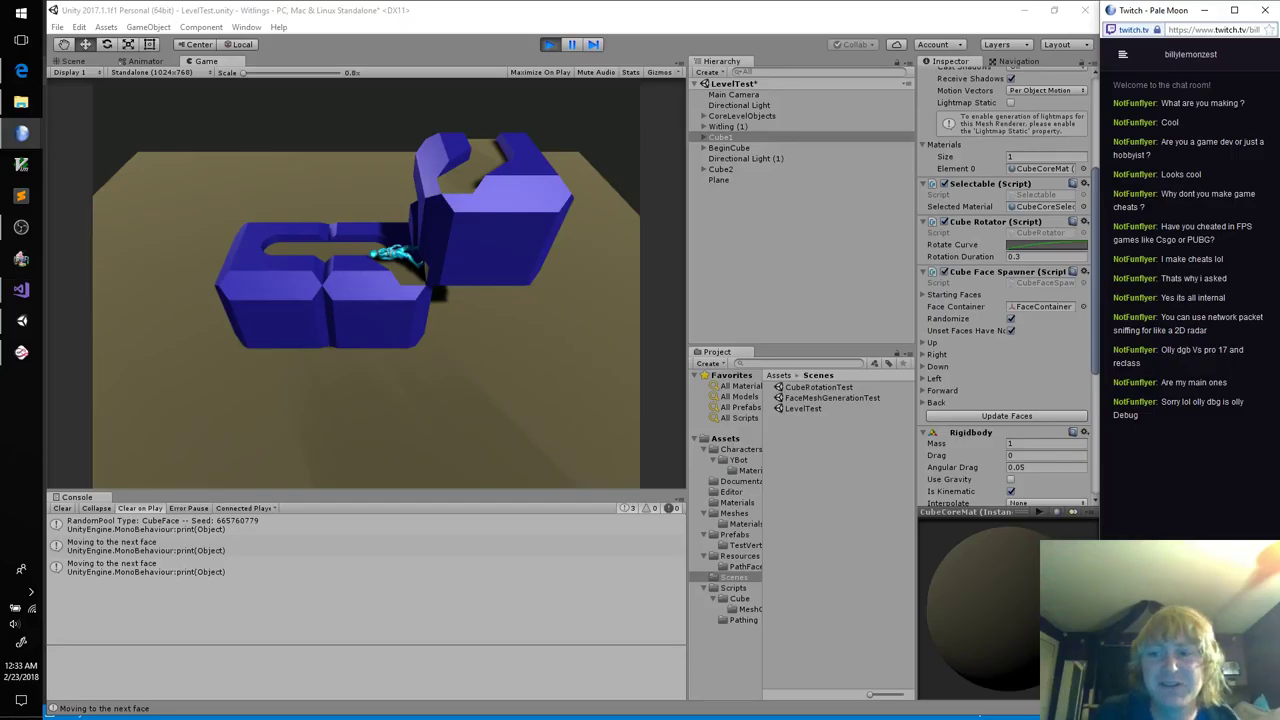
pyautogui.click(477, 431)
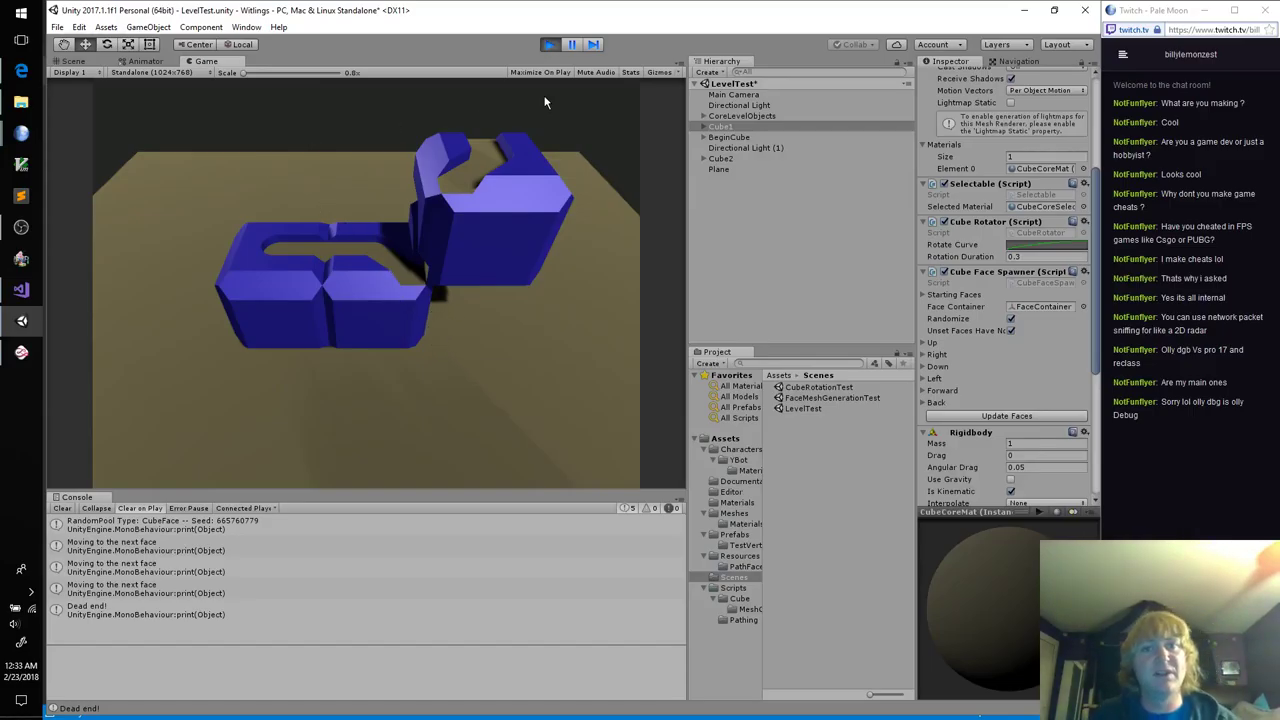
# Step: Stop the test run, then select Cube2 and Cube1 and orbit around Cube2
pyautogui.click(549, 48)
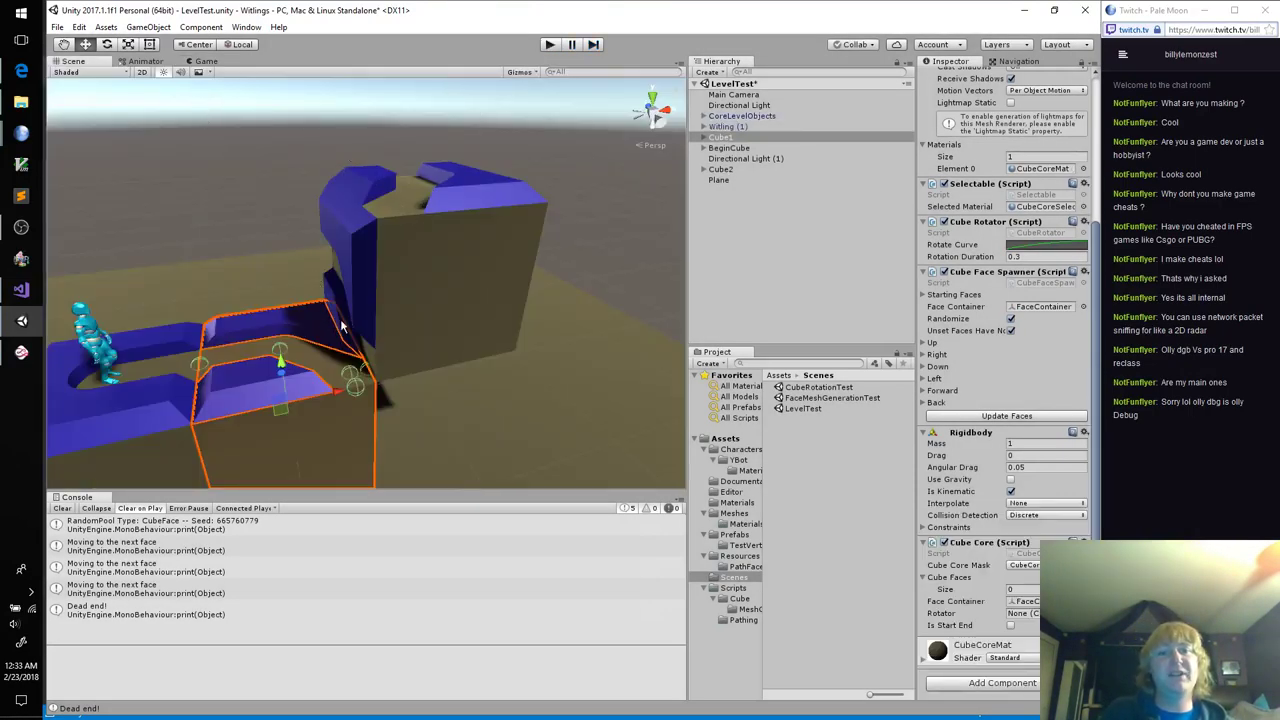
pyautogui.click(445, 331)
pyautogui.click(325, 452)
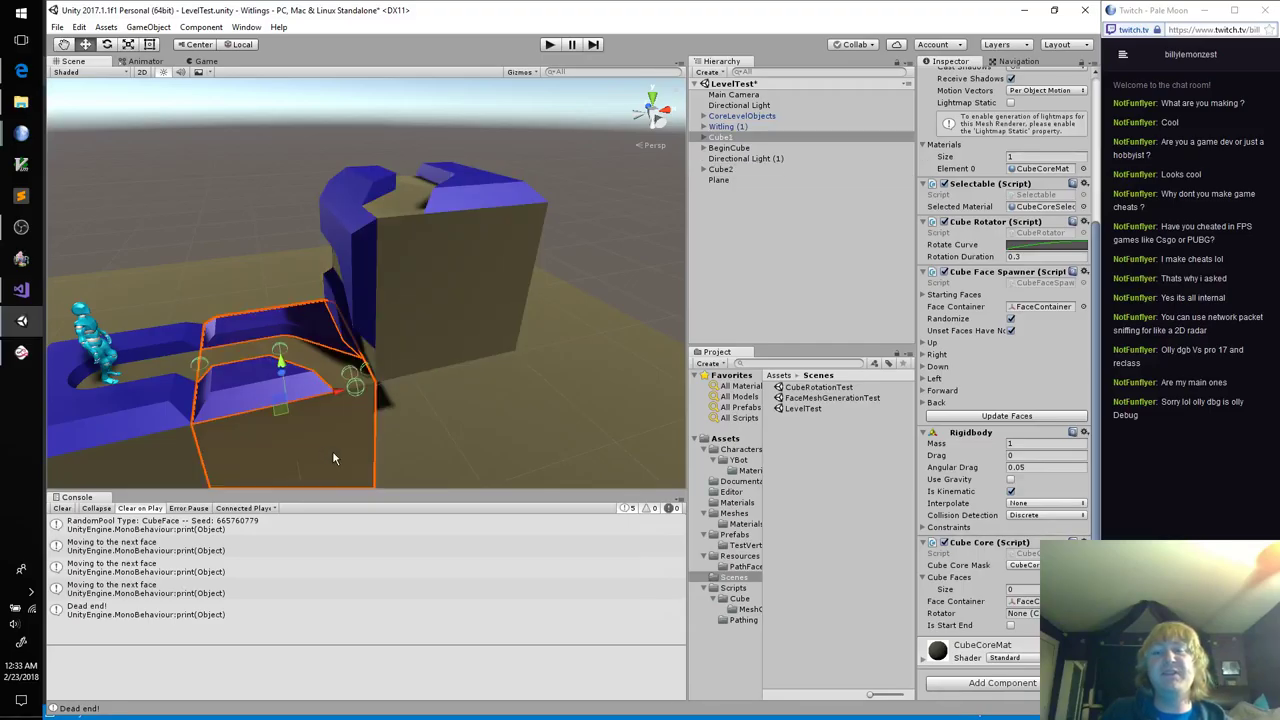
pyautogui.click(444, 265)
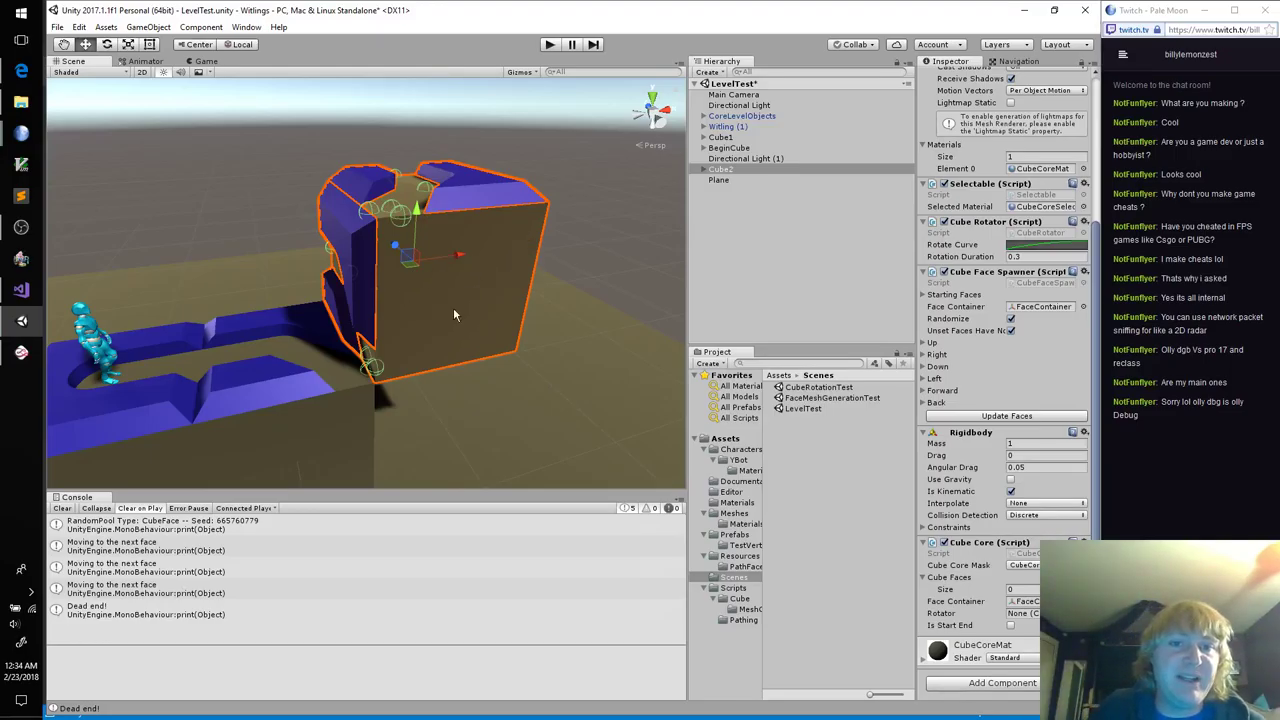
pyautogui.keyDown('alt'); pyautogui.moveTo(524, 418); pyautogui.dragTo(371, 363); pyautogui.keyUp('alt')
# Step: Inspect the path walls, ground plane, BeginCube, Cube1 and Cube2 by selecting each in turn
pyautogui.click(358, 368)
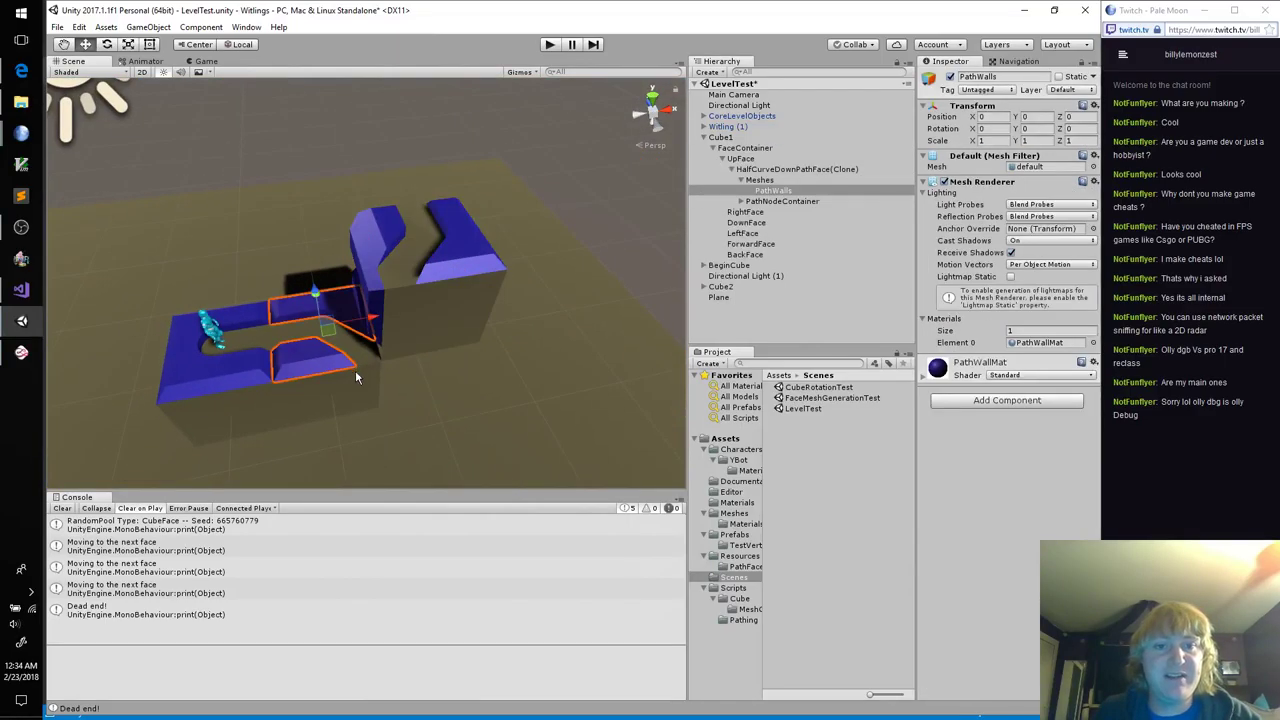
pyautogui.click(392, 378)
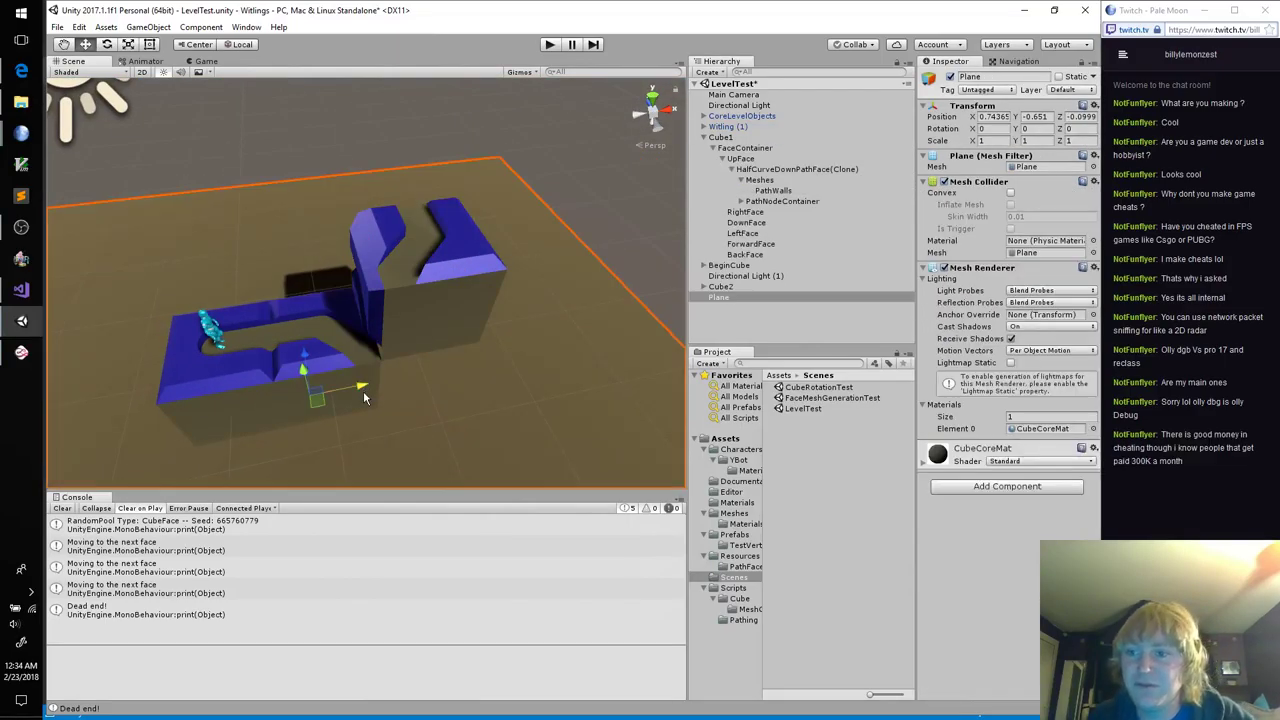
pyautogui.click(400, 352)
pyautogui.click(345, 395)
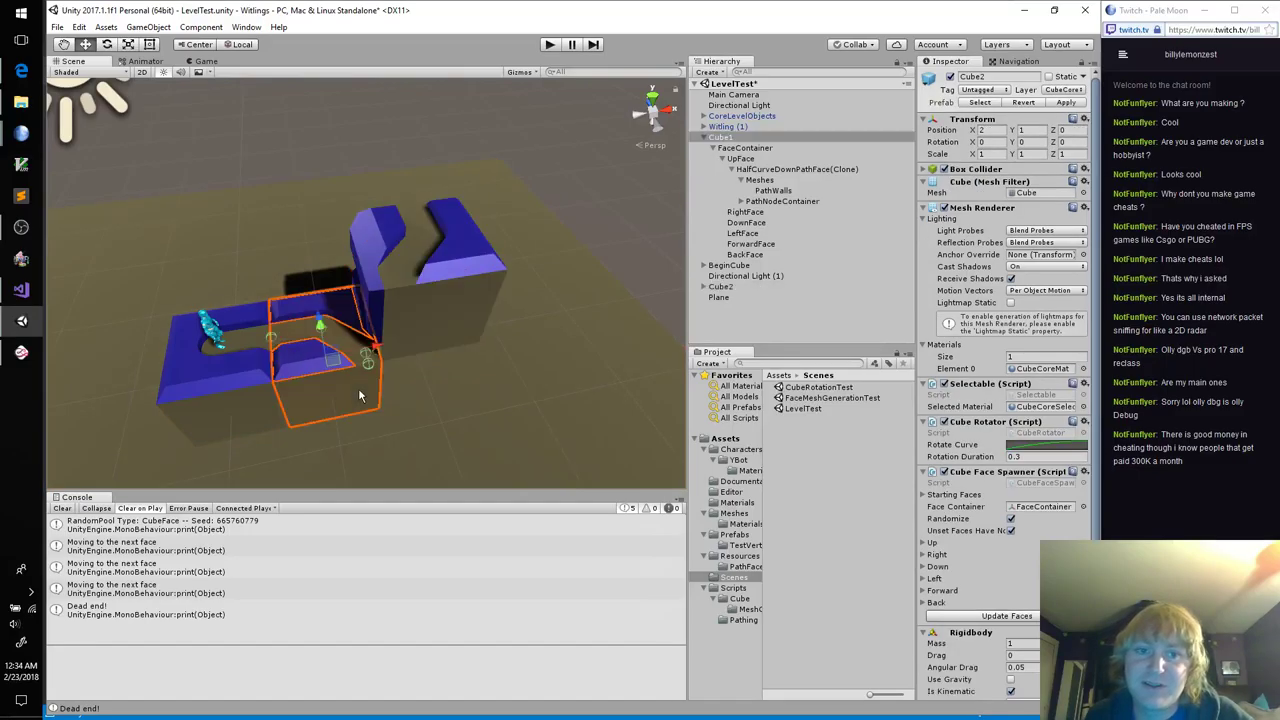
pyautogui.click(262, 398)
pyautogui.click(330, 385)
pyautogui.click(422, 315)
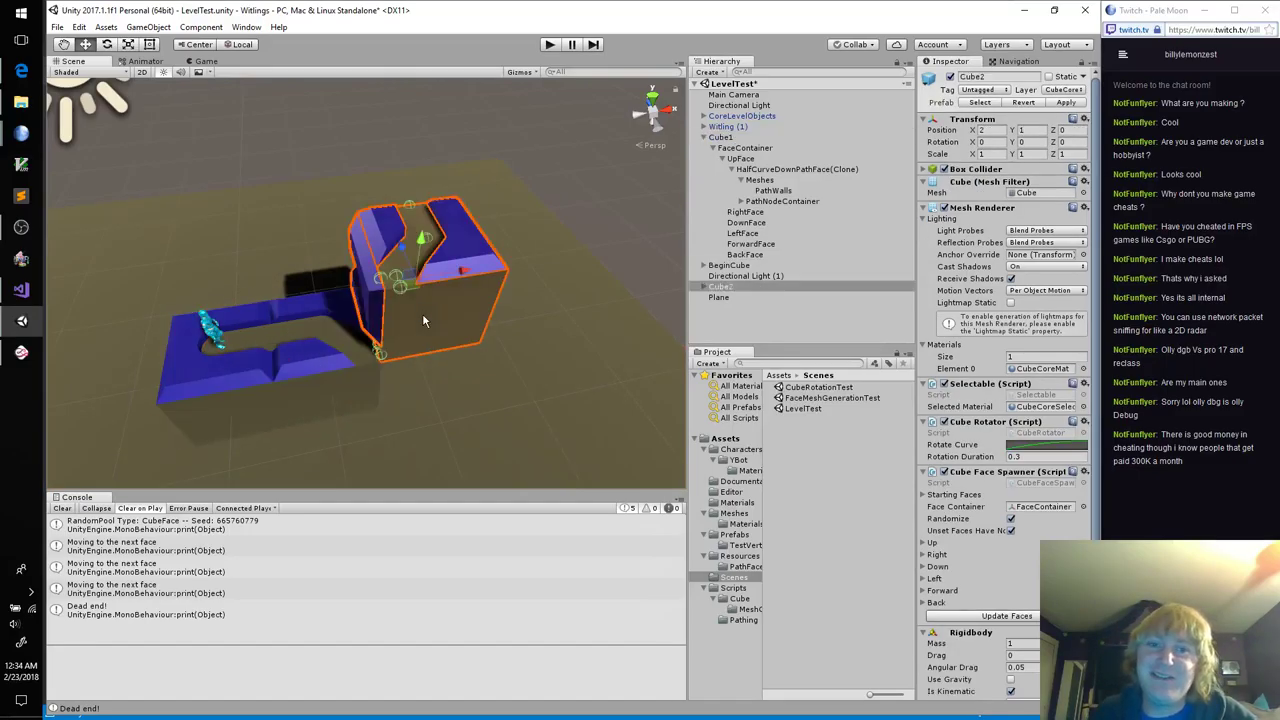
# Step: Reselect Cube1, BeginCube, Cube2 and the plane, then deselect and orbit the whole level
pyautogui.click(240, 408)
pyautogui.click(240, 408)
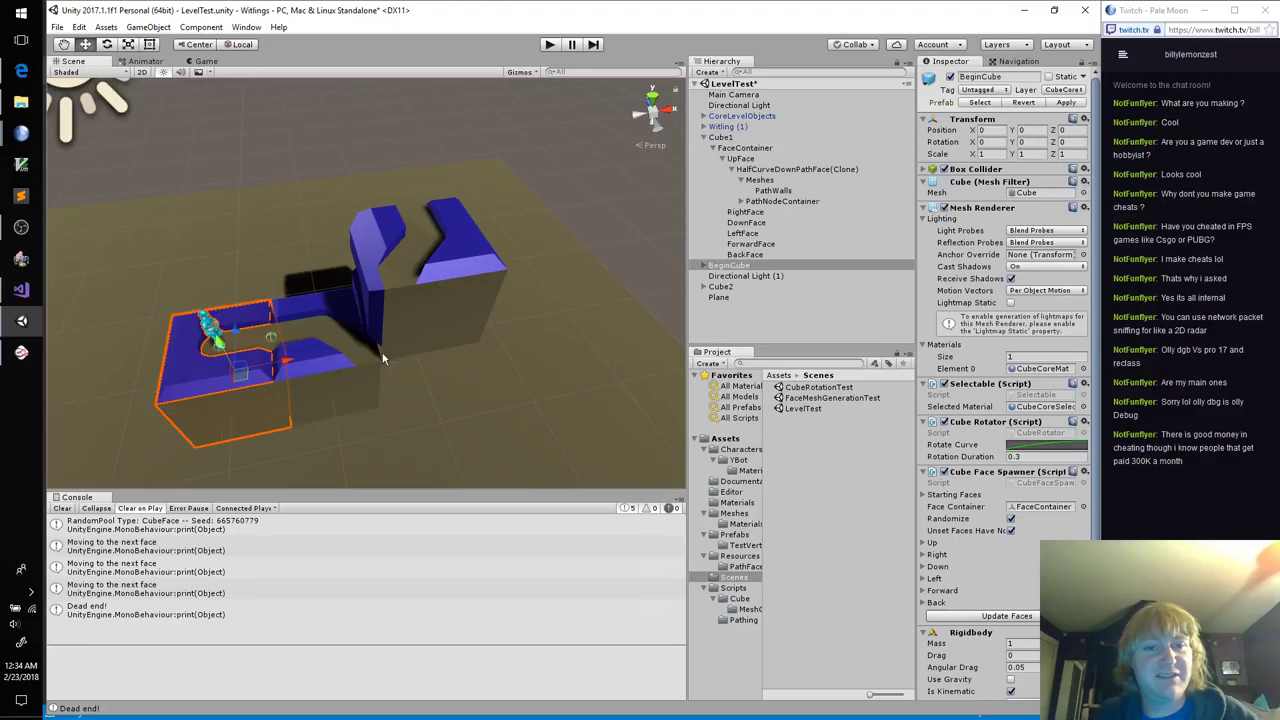
pyautogui.click(418, 327)
pyautogui.click(347, 408)
pyautogui.click(472, 395)
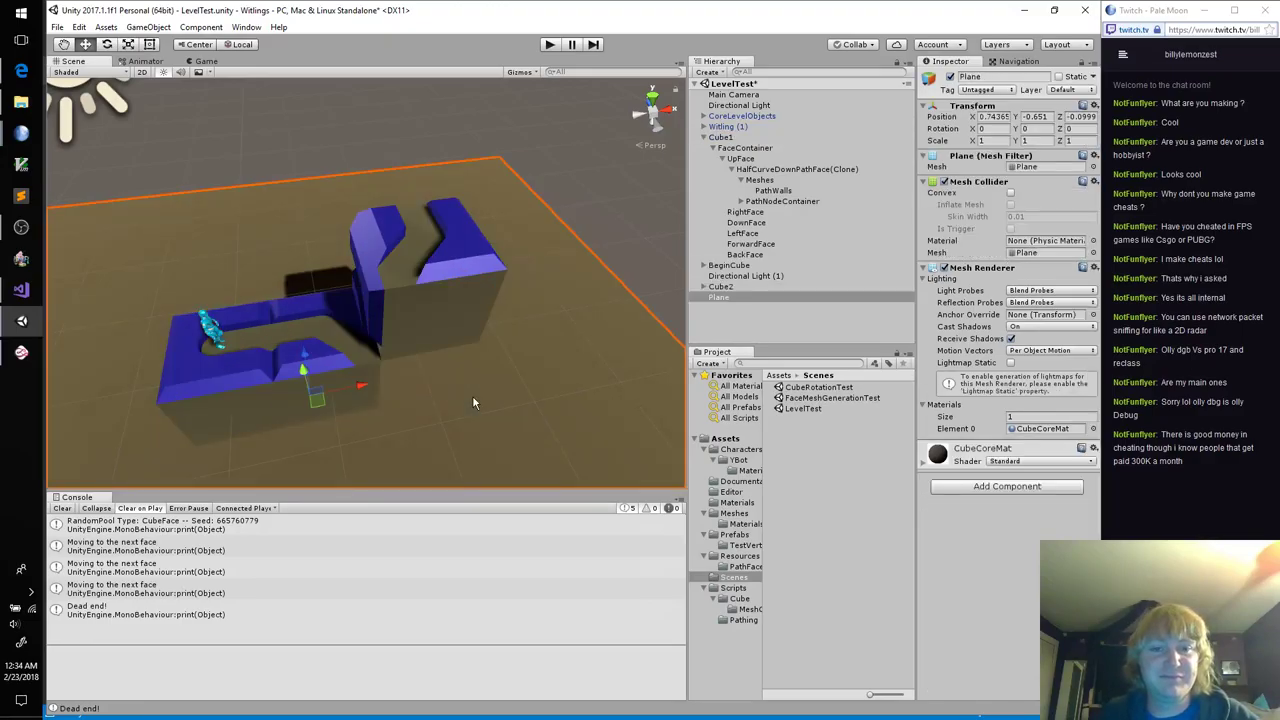
pyautogui.click(617, 196)
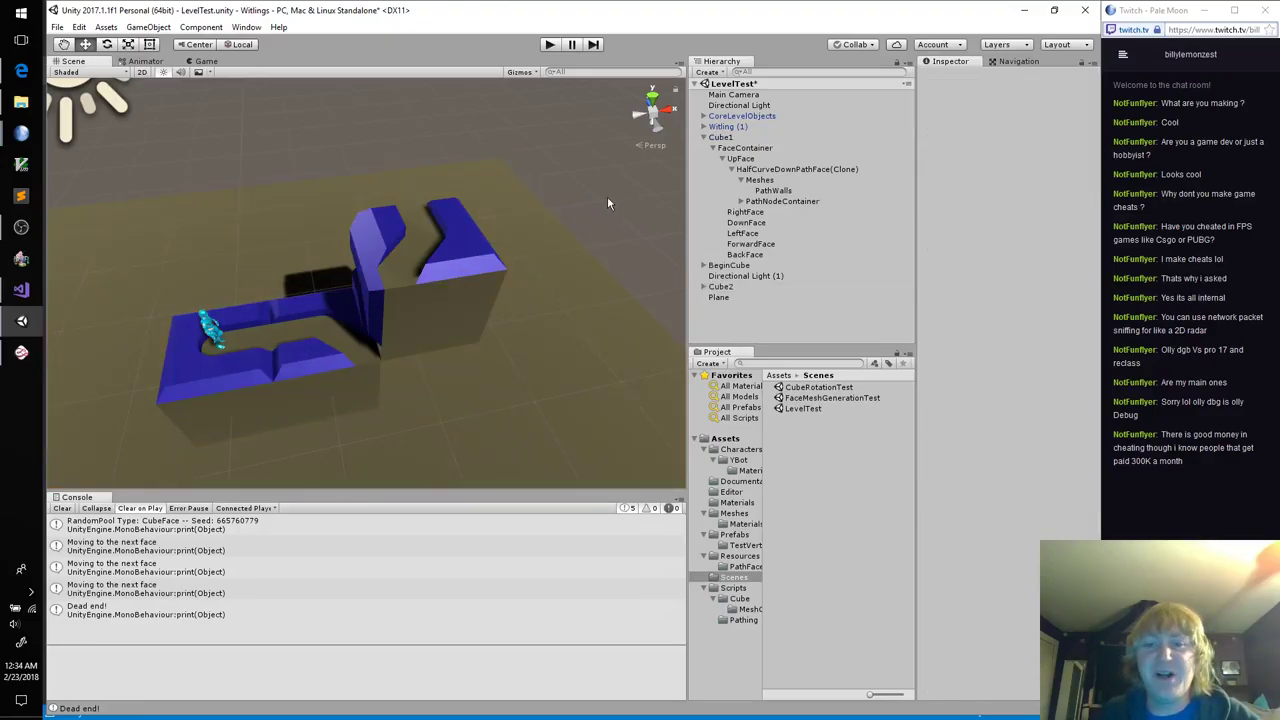
pyautogui.moveTo(607, 196); pyautogui.dragTo(657, 225, button='right')
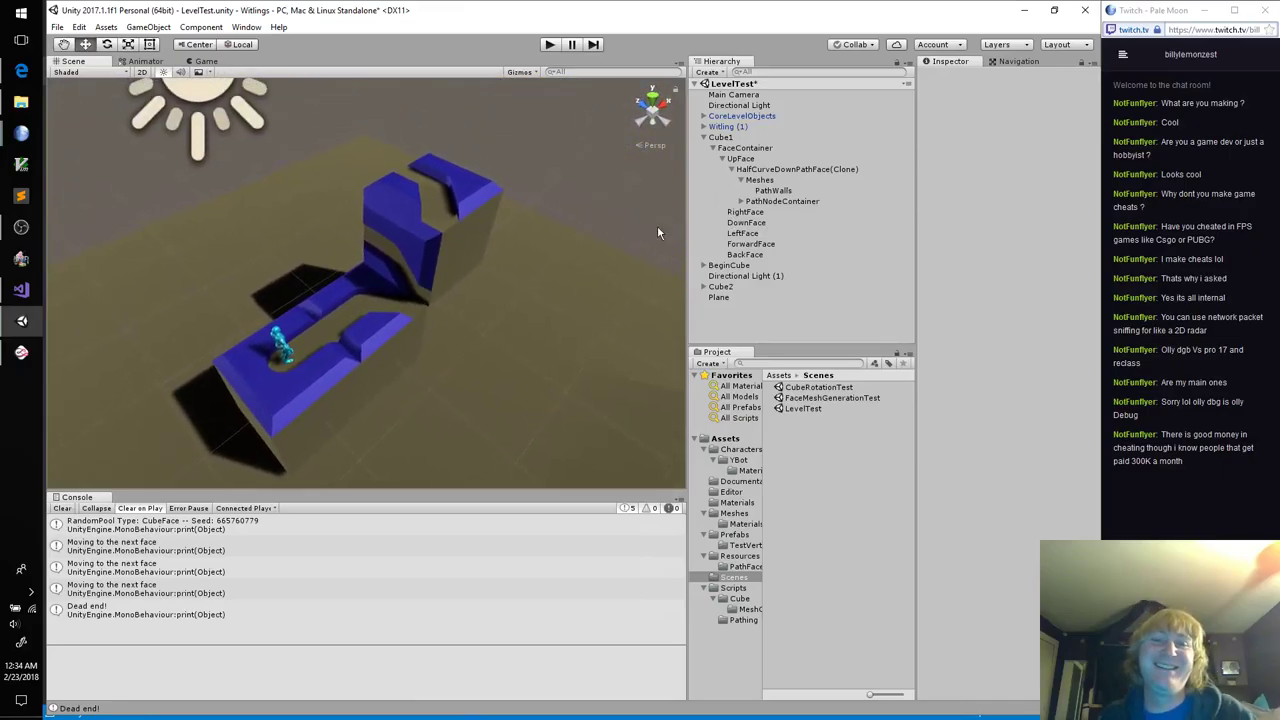
pyautogui.click(408, 313)
pyautogui.click(454, 284)
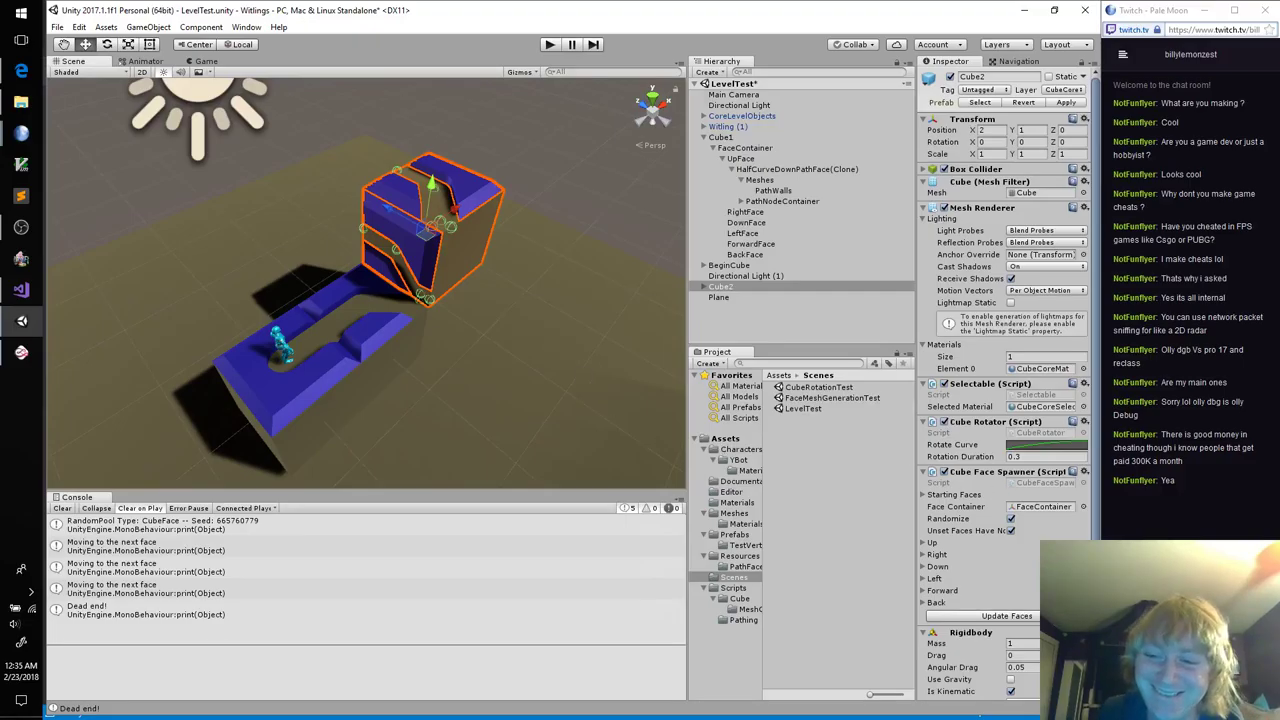
pyautogui.hotkey('alt', 'Tab')
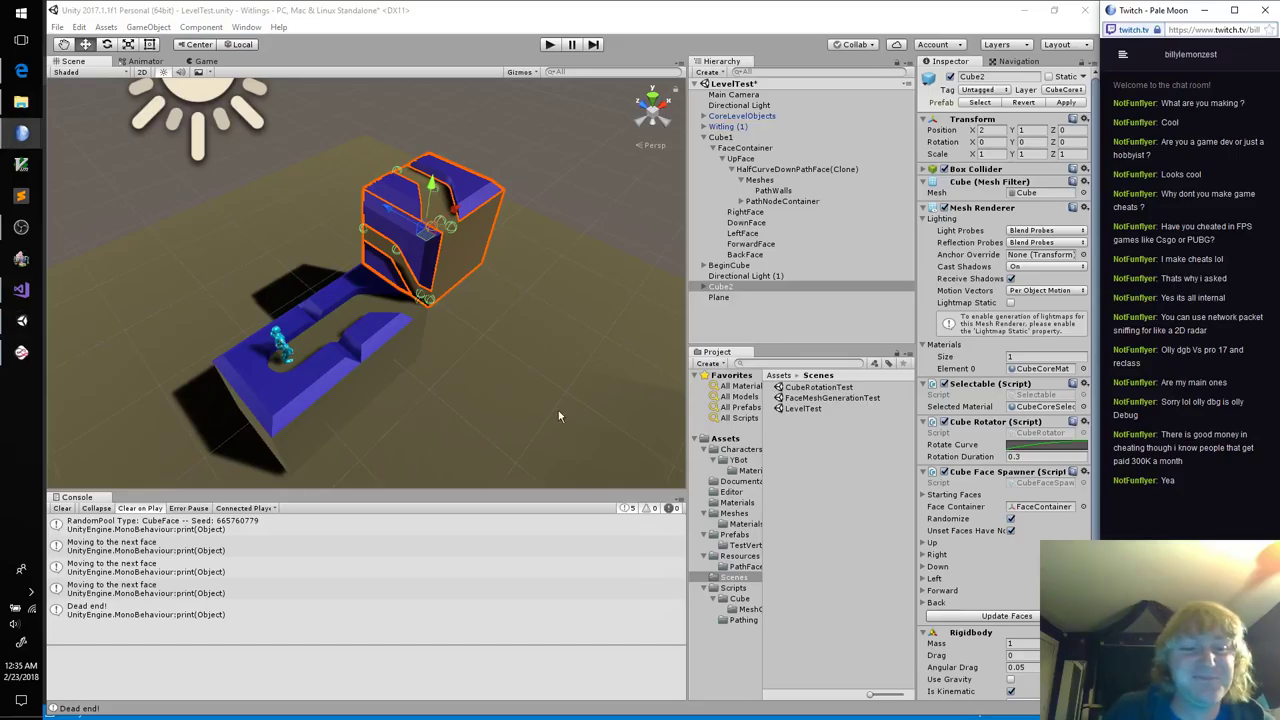
pyautogui.click(333, 401)
pyautogui.click(338, 407)
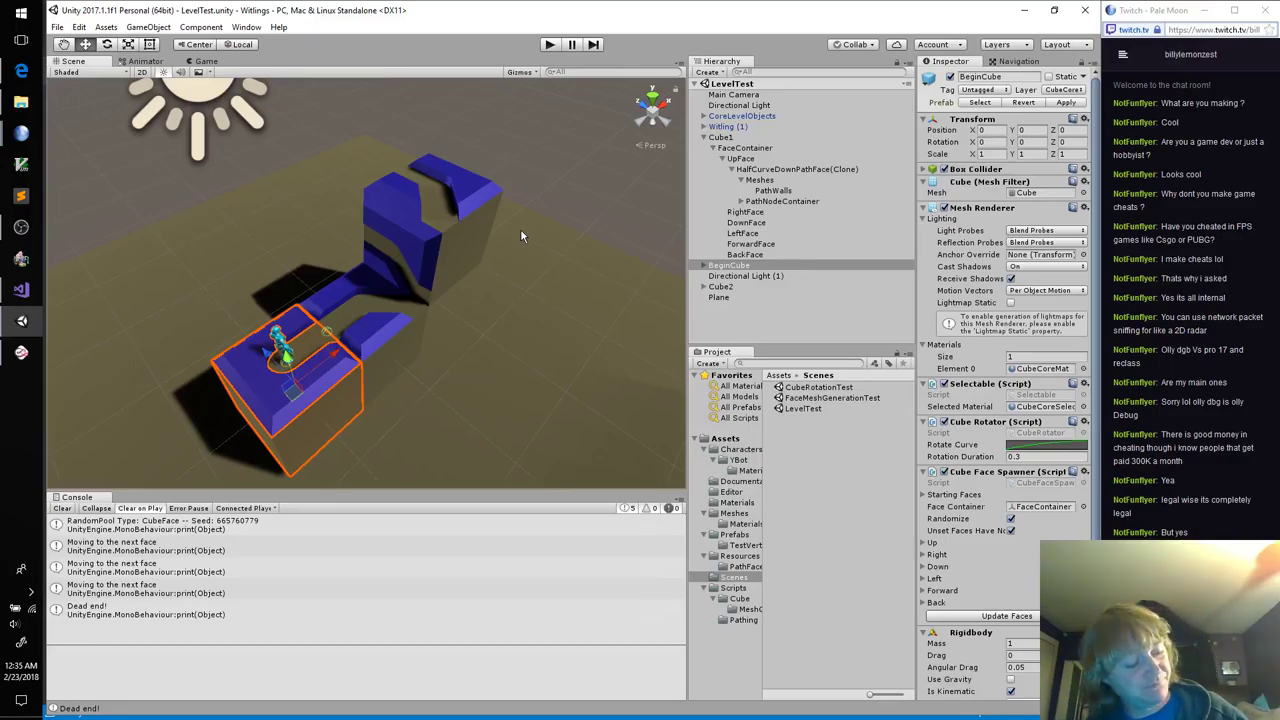
pyautogui.click(459, 265)
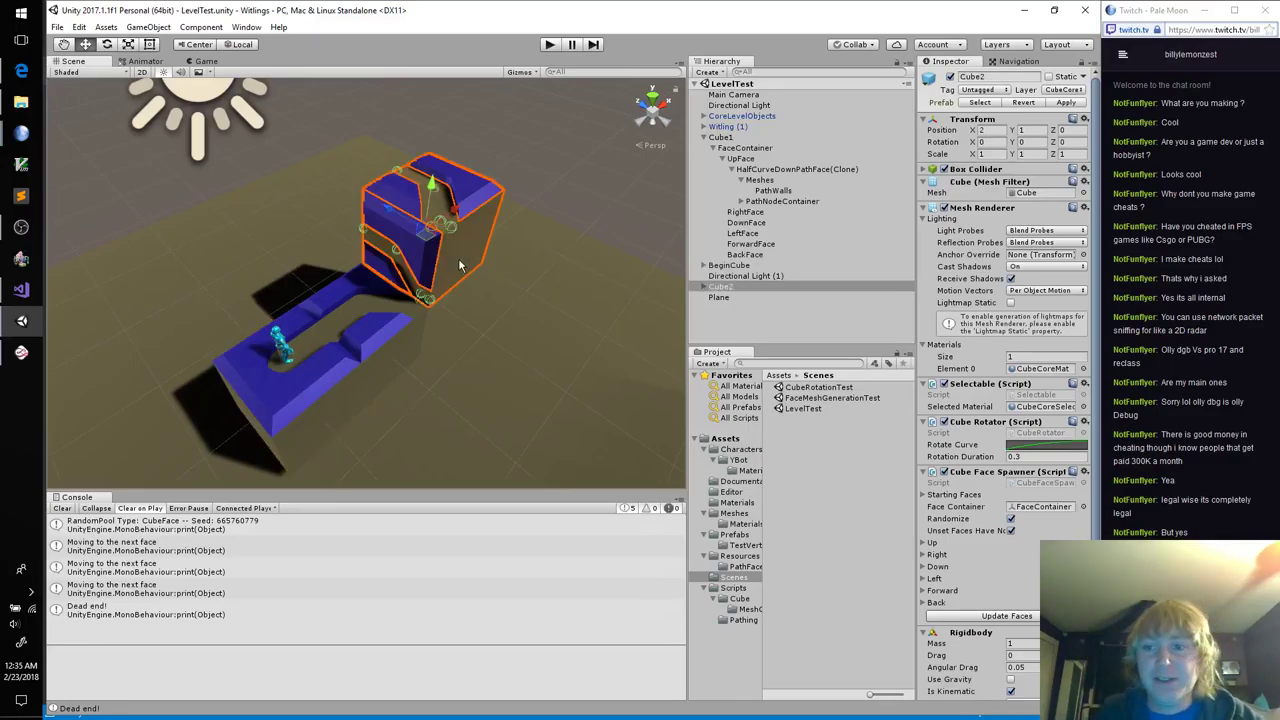
pyautogui.click(390, 356)
pyautogui.keyDown('alt'); pyautogui.moveTo(586, 298); pyautogui.dragTo(519, 305); pyautogui.keyUp('alt')
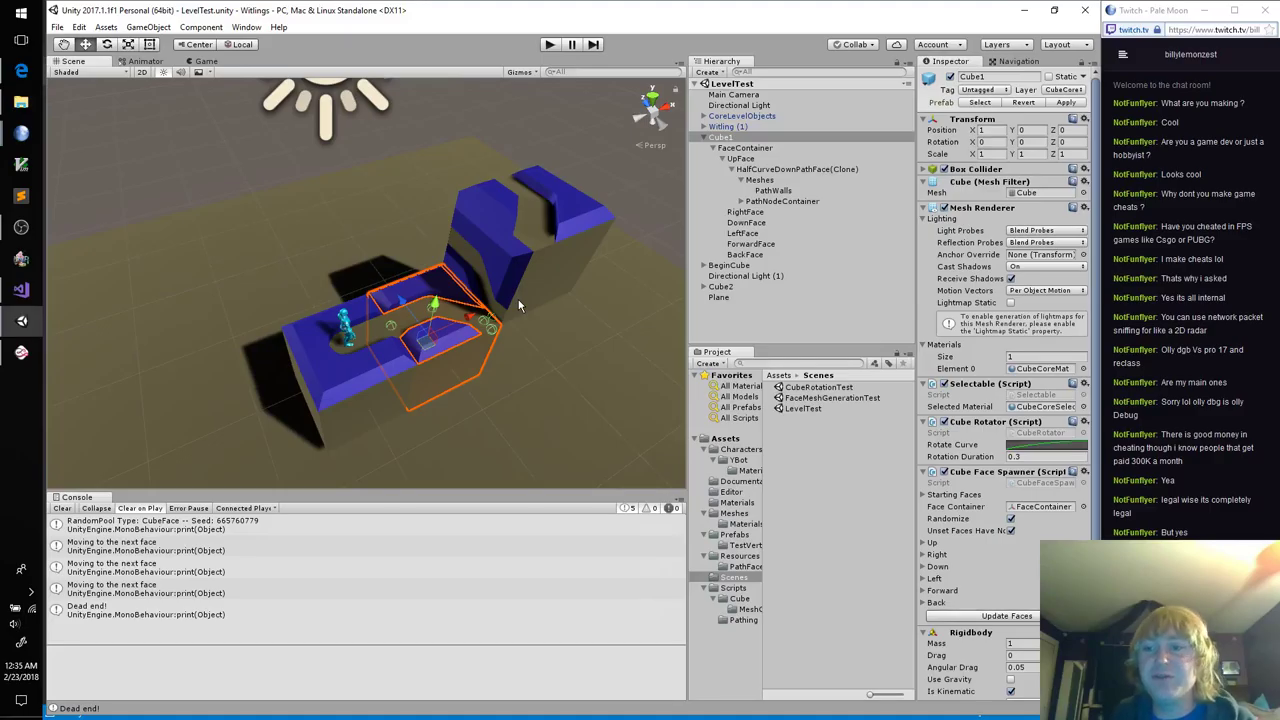
pyautogui.hotkey('alt', 'Tab')
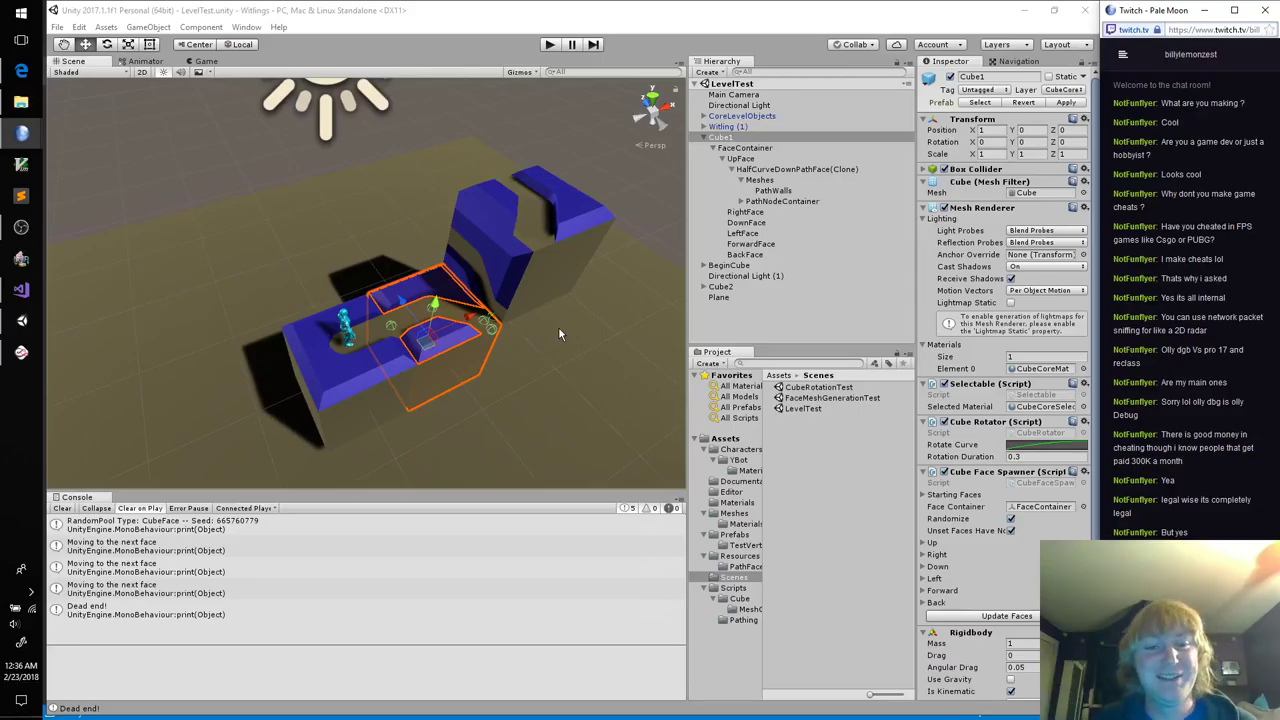
pyautogui.click(545, 282)
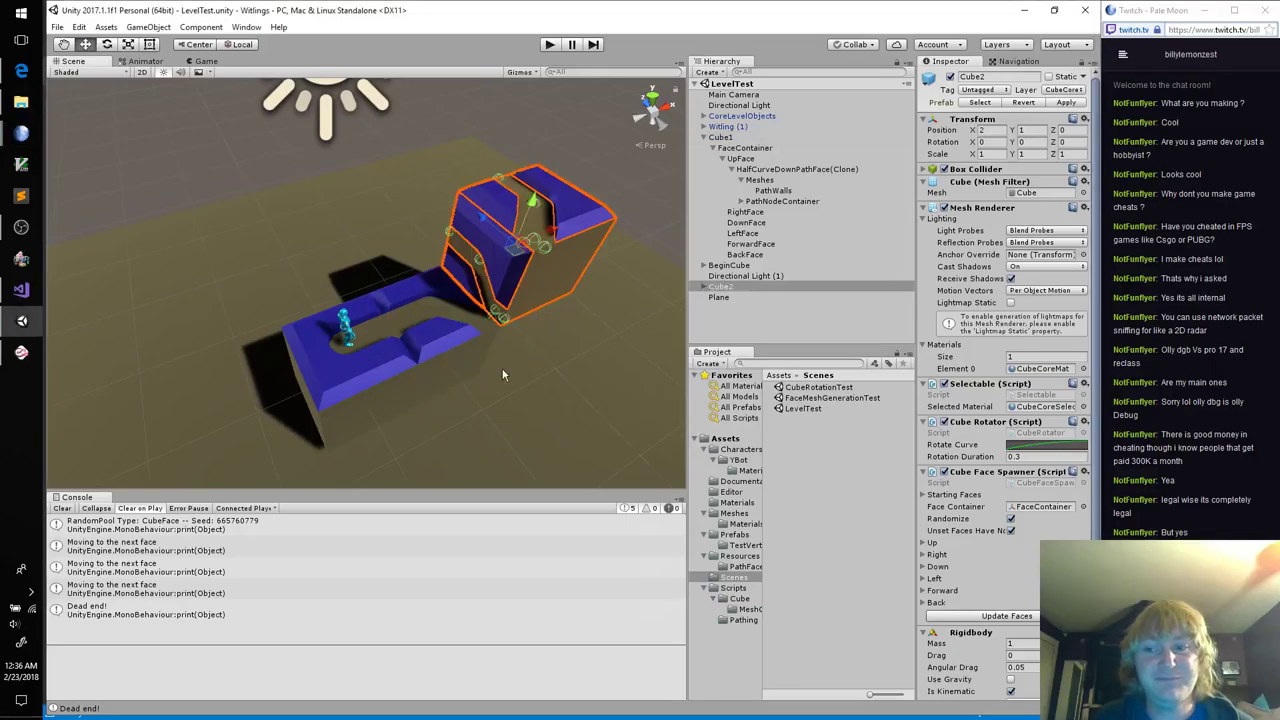
pyautogui.click(450, 378)
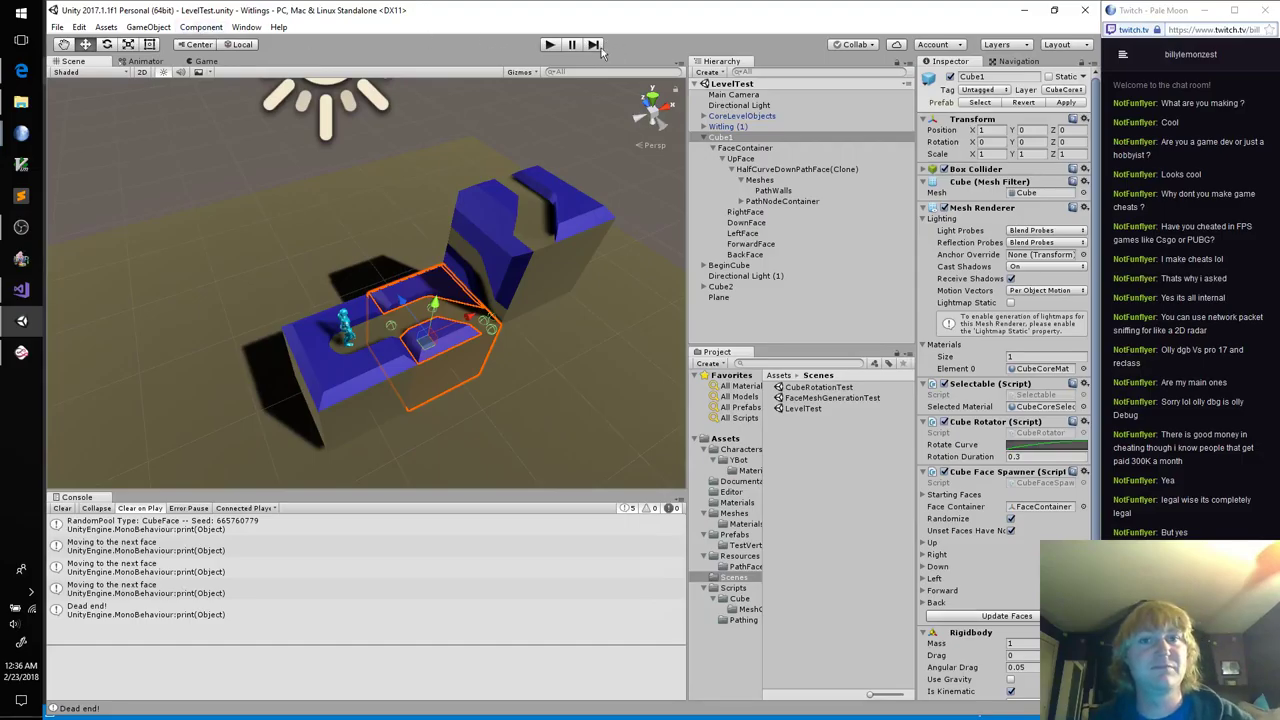
pyautogui.click(549, 44)
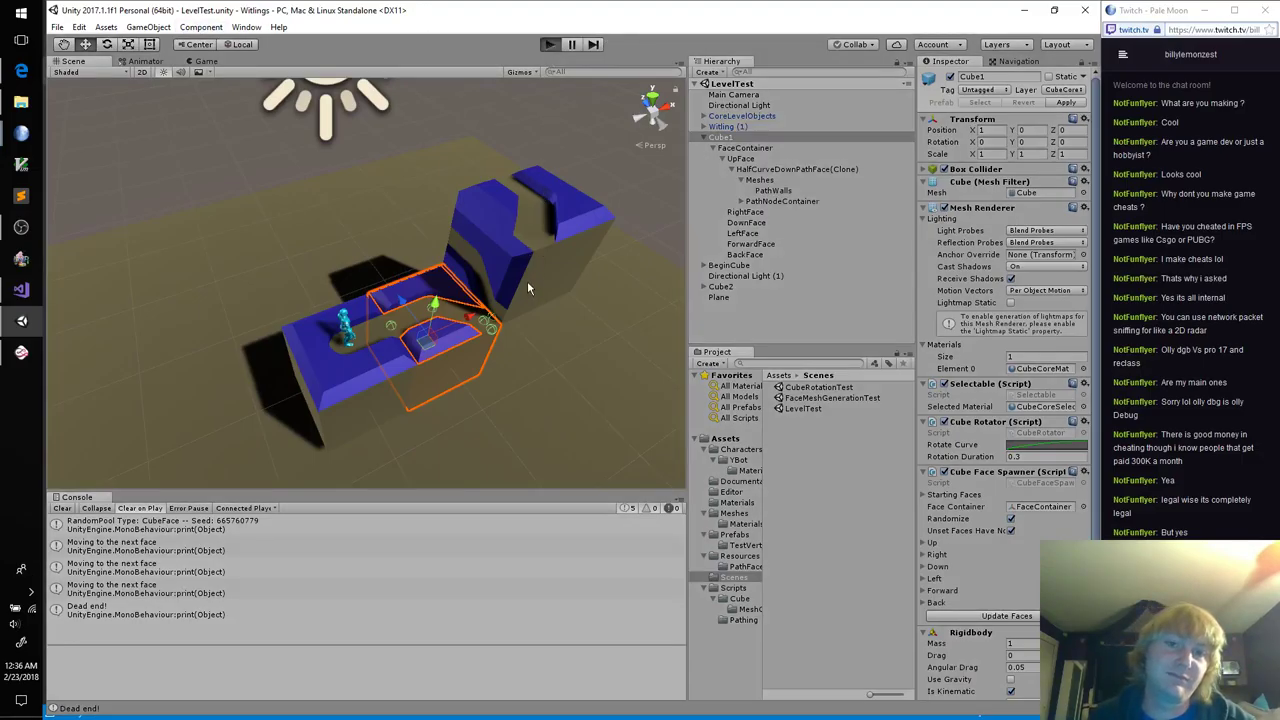
# Step: Start the level with Ctrl+P and rotate the upper cube three times
pyautogui.hotkey('ctrl', 'p')
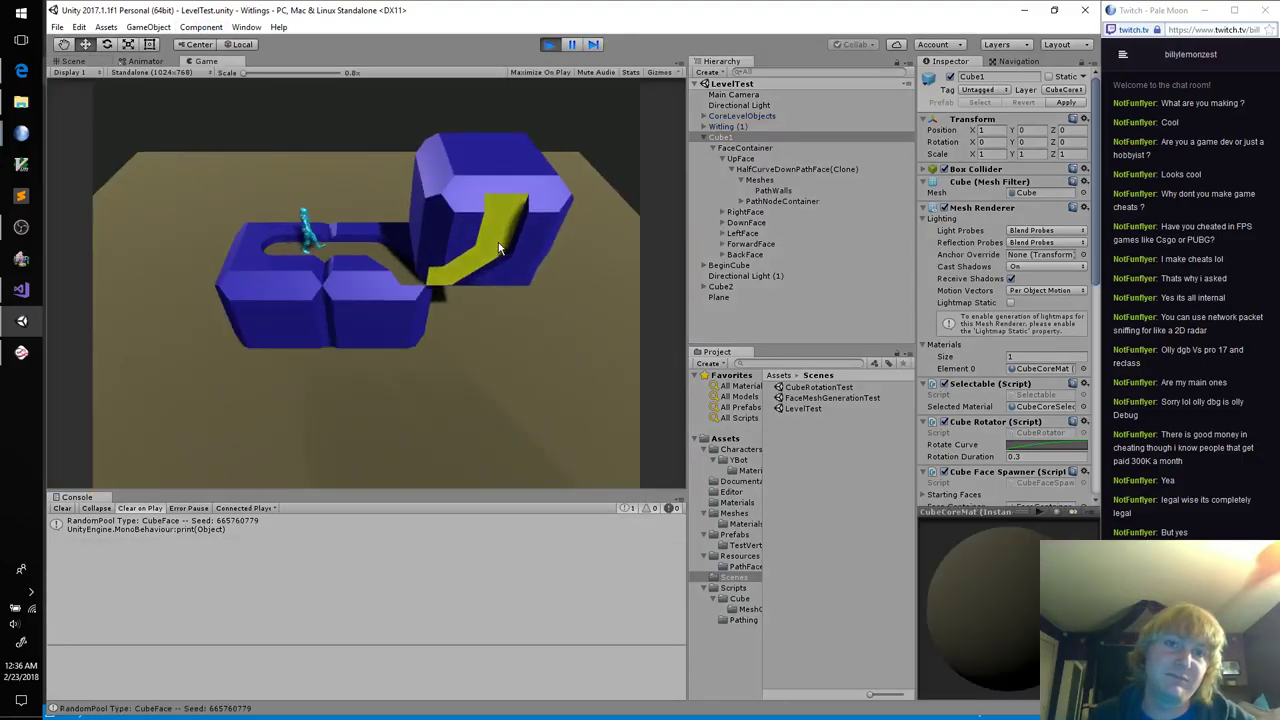
pyautogui.click(500, 248)
pyautogui.click(500, 250)
pyautogui.click(500, 250)
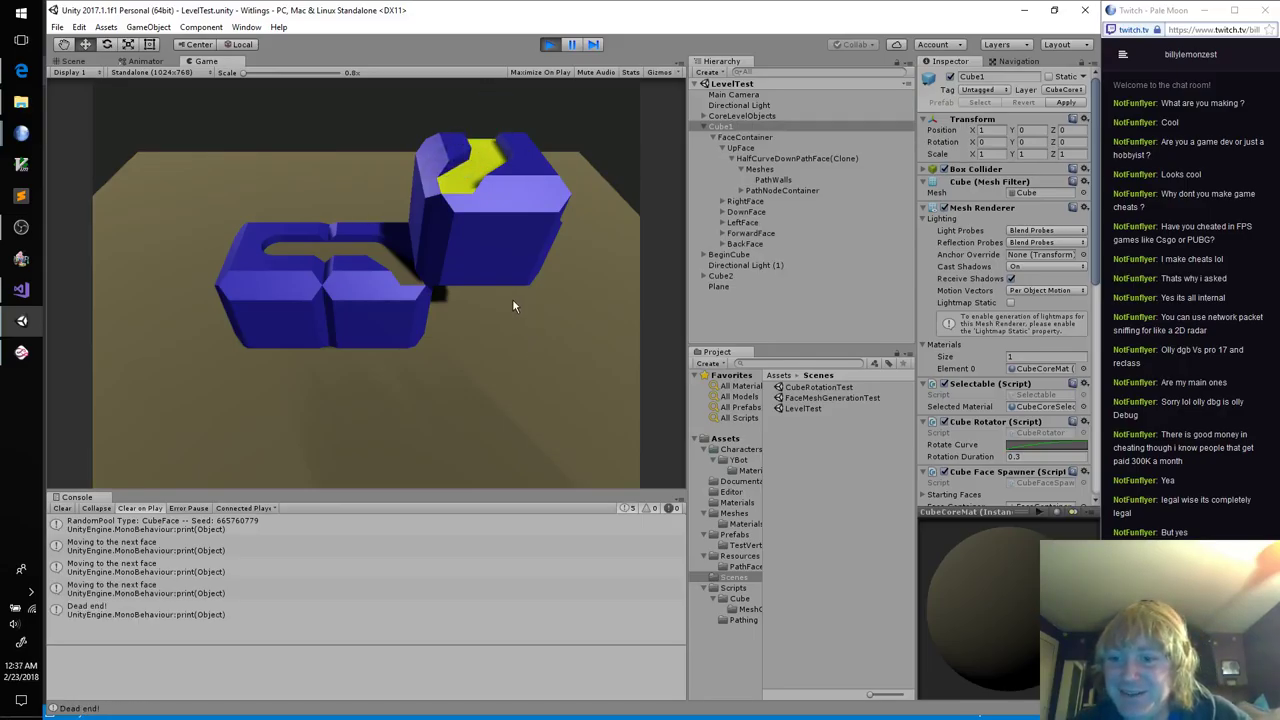
# Step: Rotate the lower cube twice and the upper cube three times to align paths, then stop
pyautogui.click(400, 290)
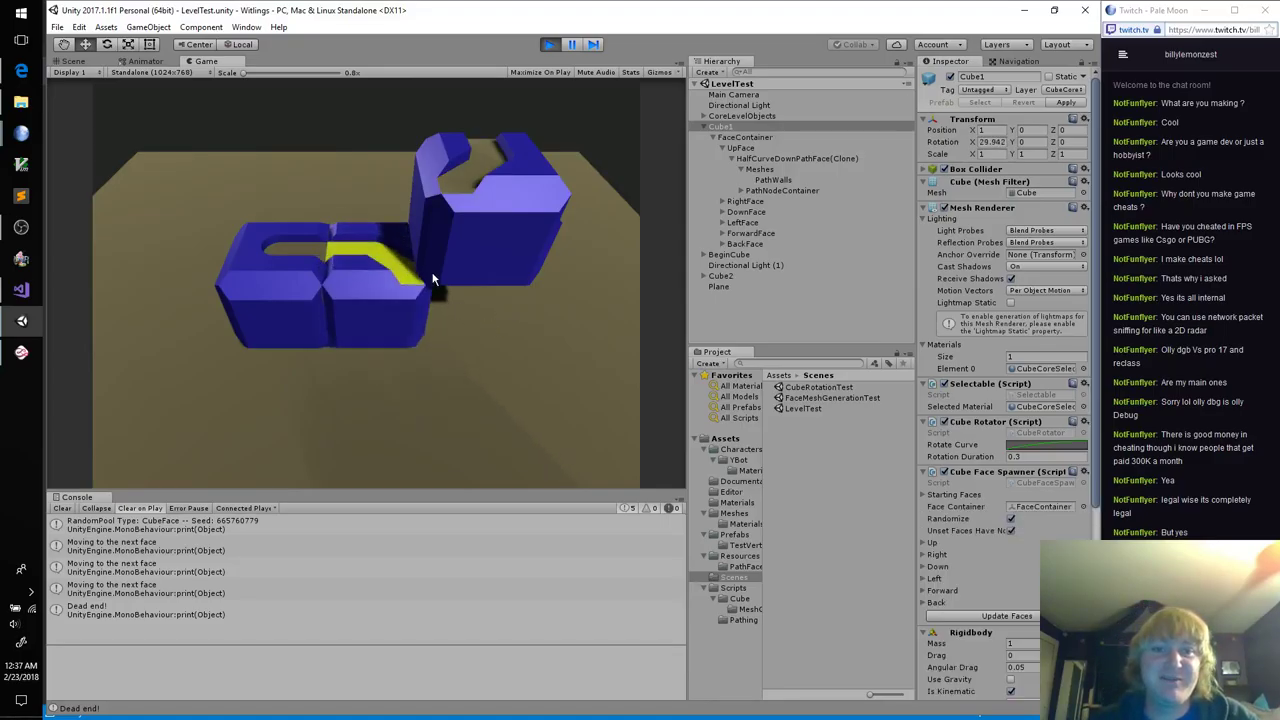
pyautogui.click(432, 270)
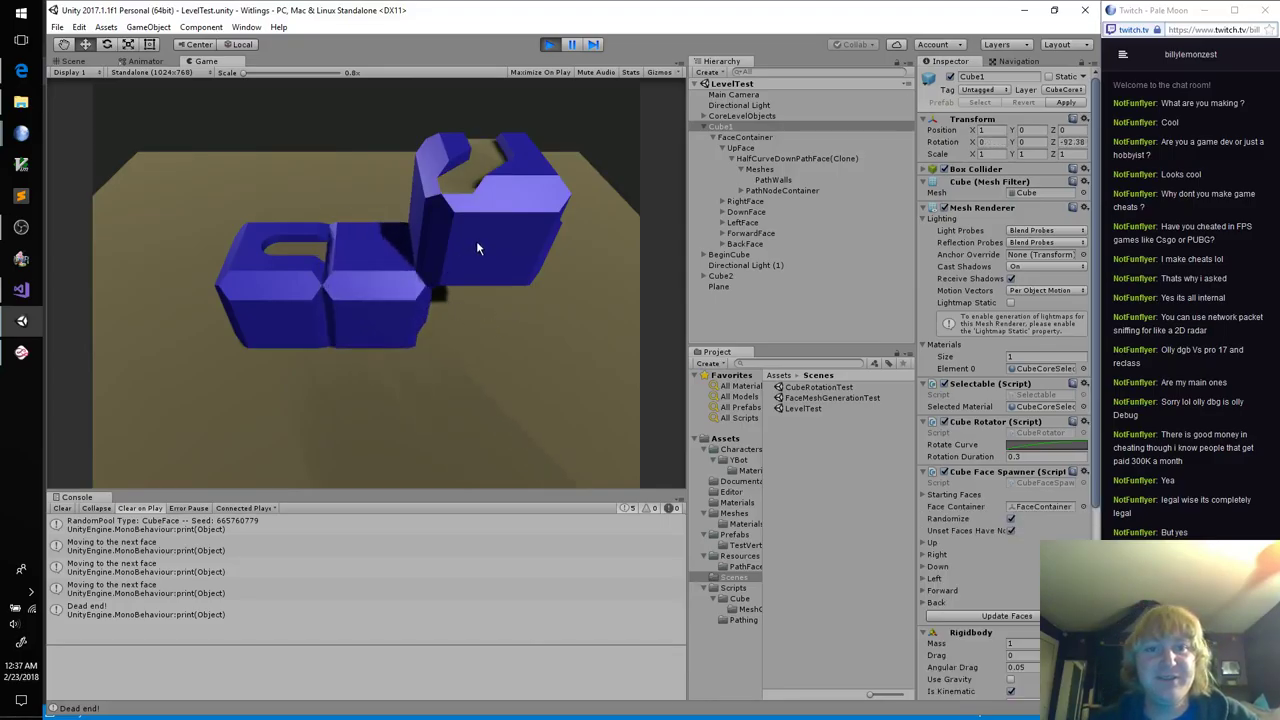
pyautogui.click(477, 239)
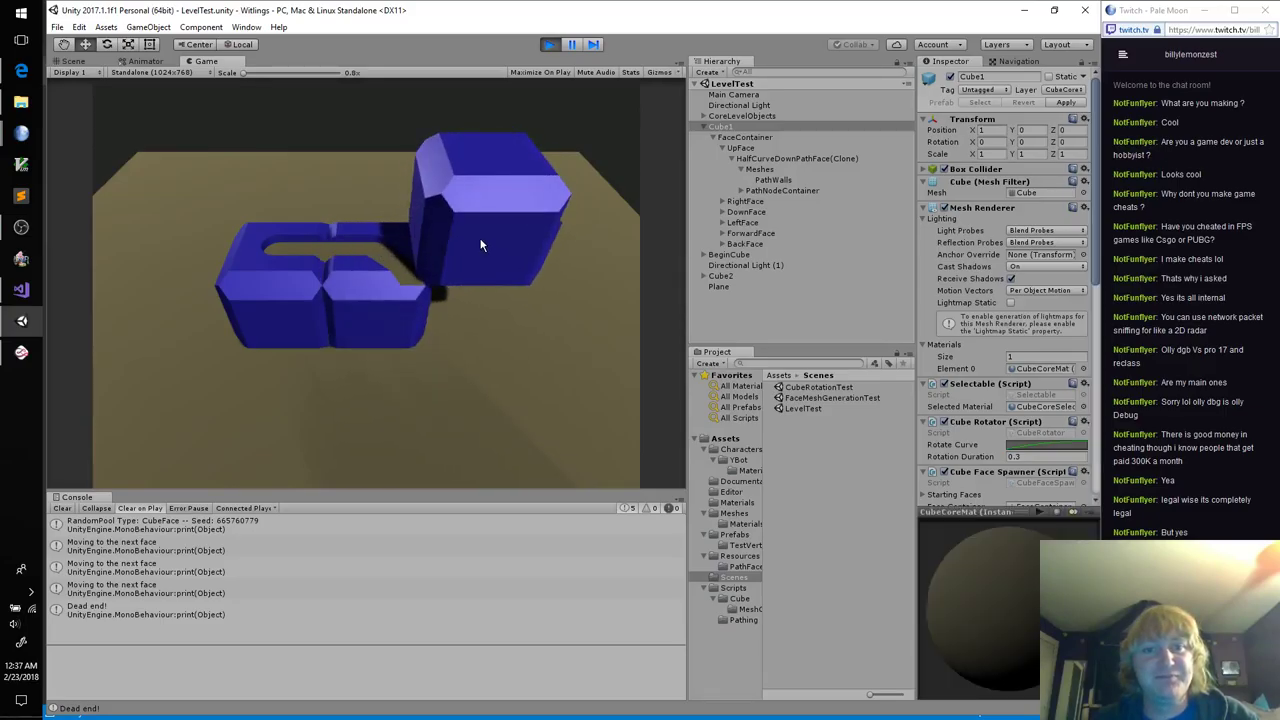
pyautogui.click(482, 239)
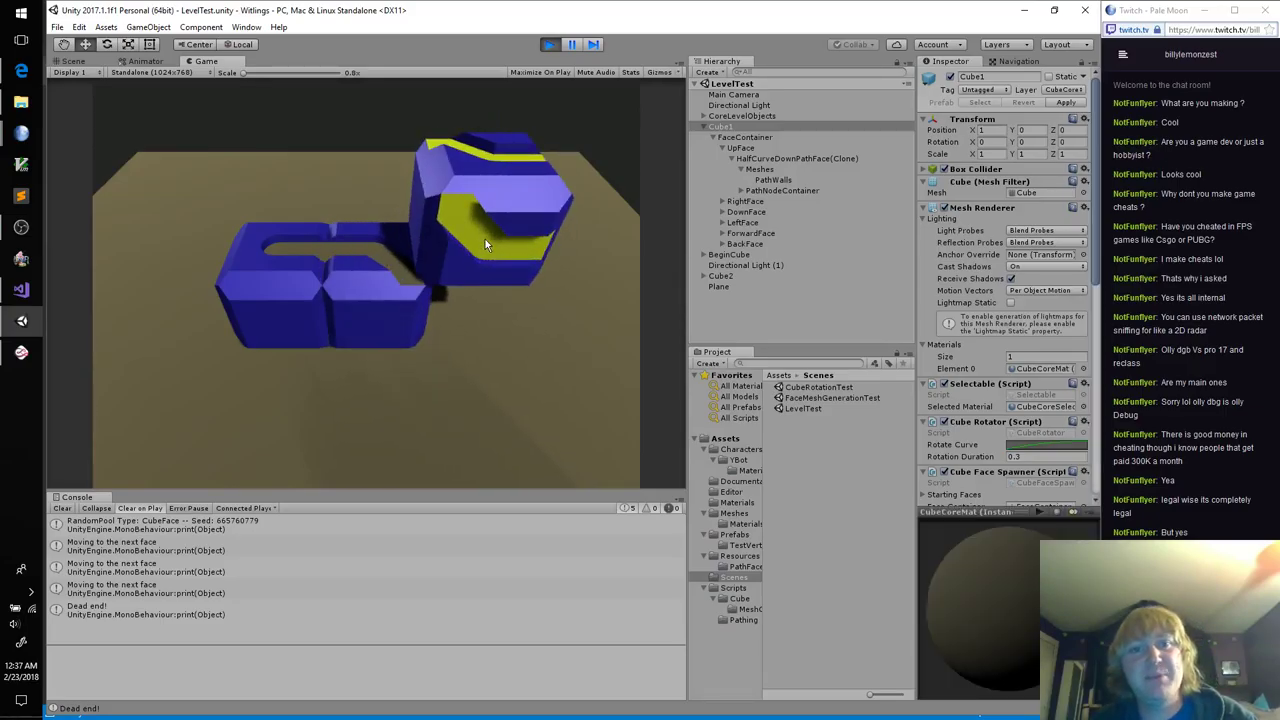
pyautogui.click(485, 240)
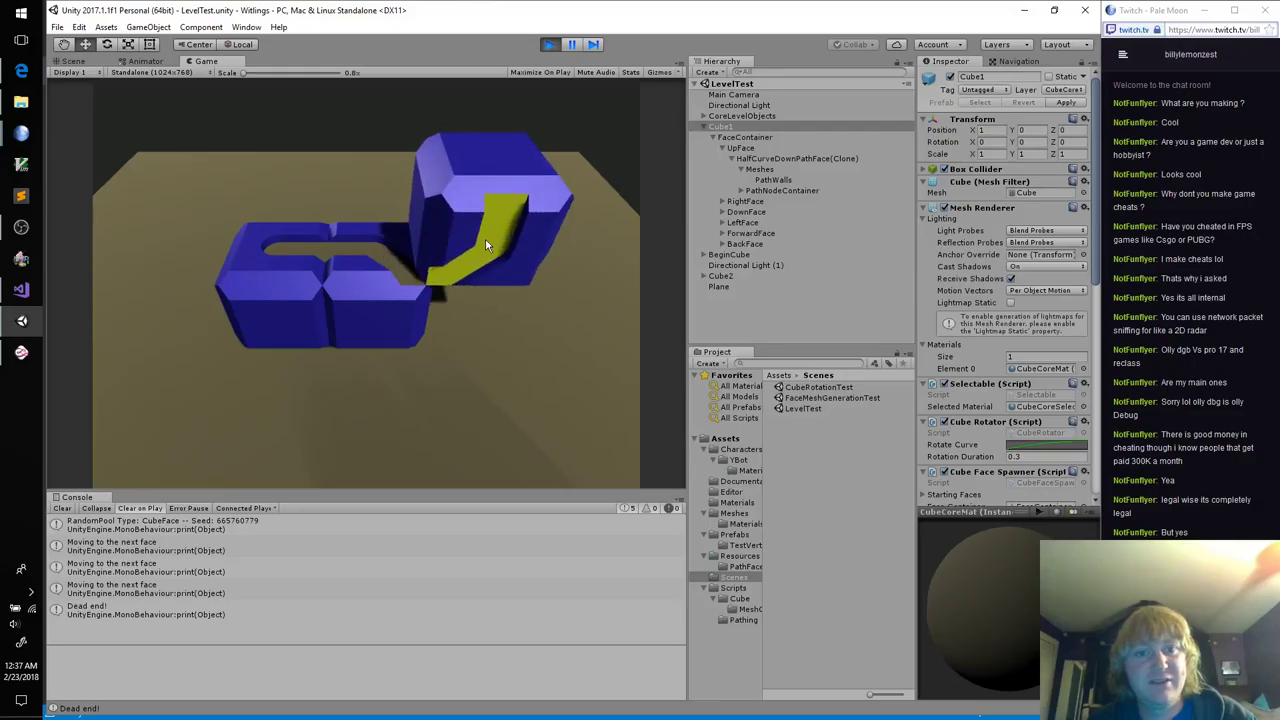
pyautogui.click(549, 44)
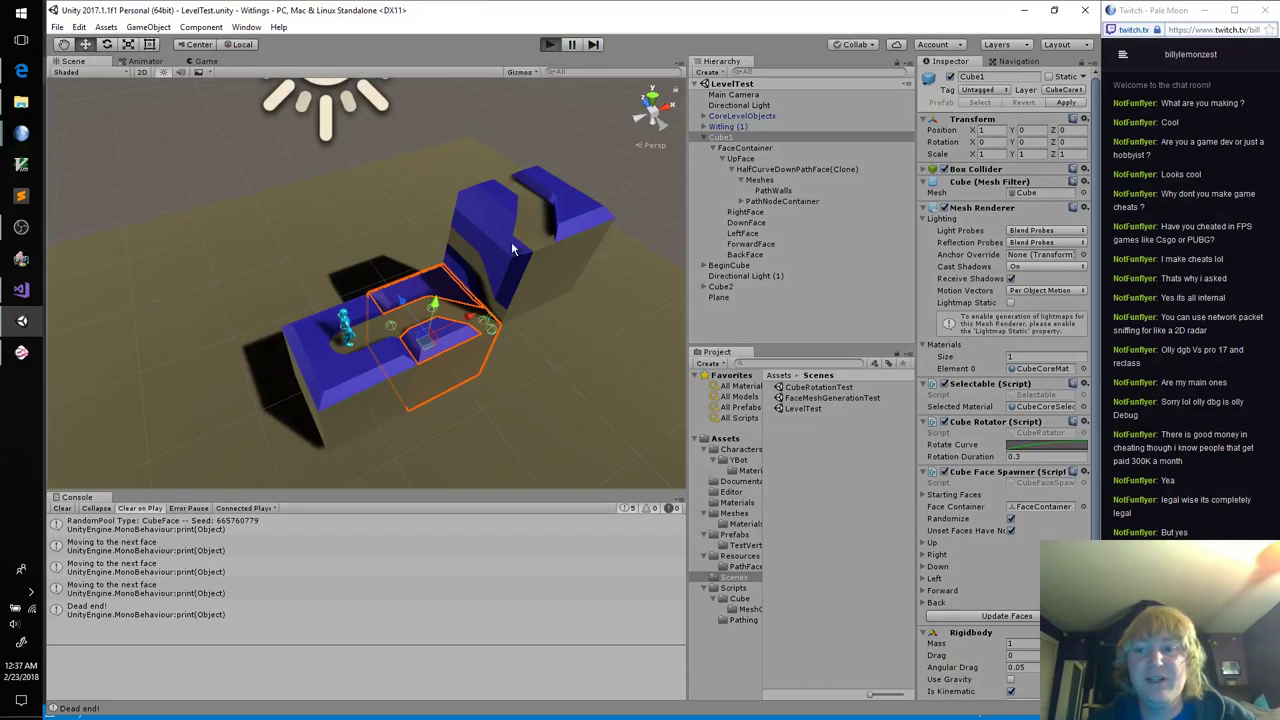
# Step: Restart play mode and rotate the upper cube so its yellow path joins the lower path
pyautogui.hotkey('ctrl', 'p')
pyautogui.click(467, 218)
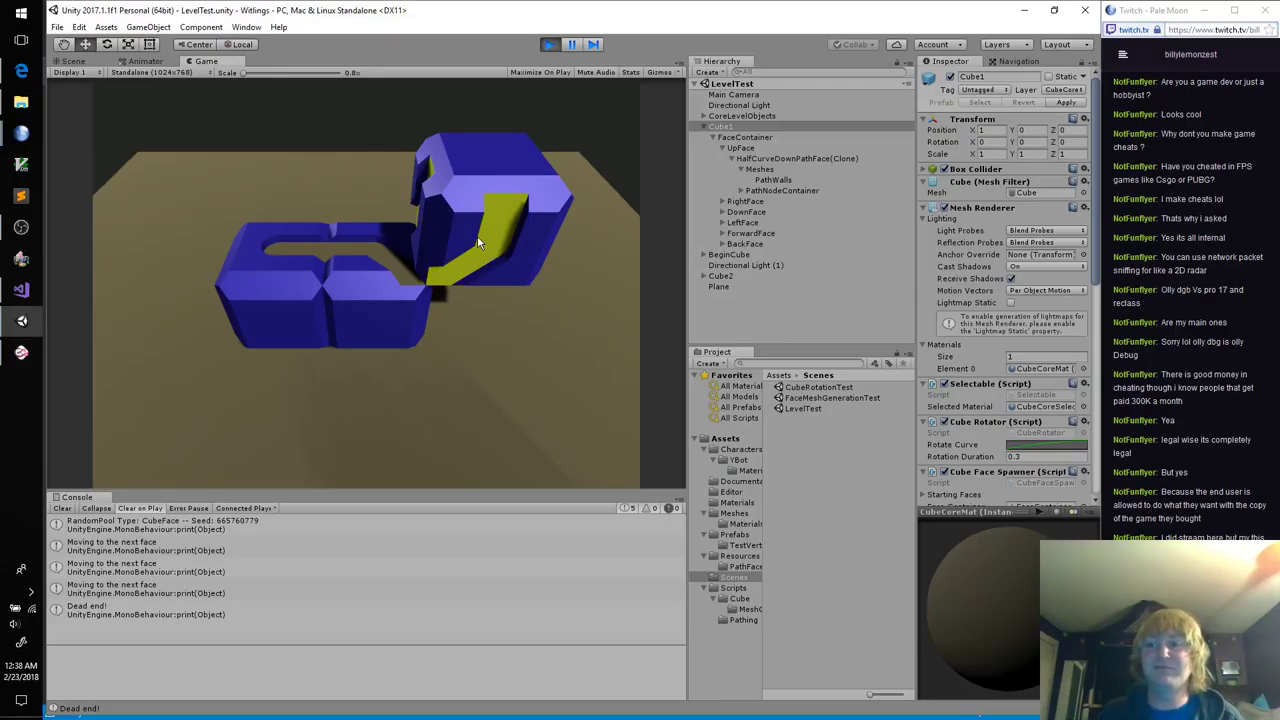
# Step: Rotate the upper cube repeatedly until its path face turns back toward the front
pyautogui.click(498, 258)
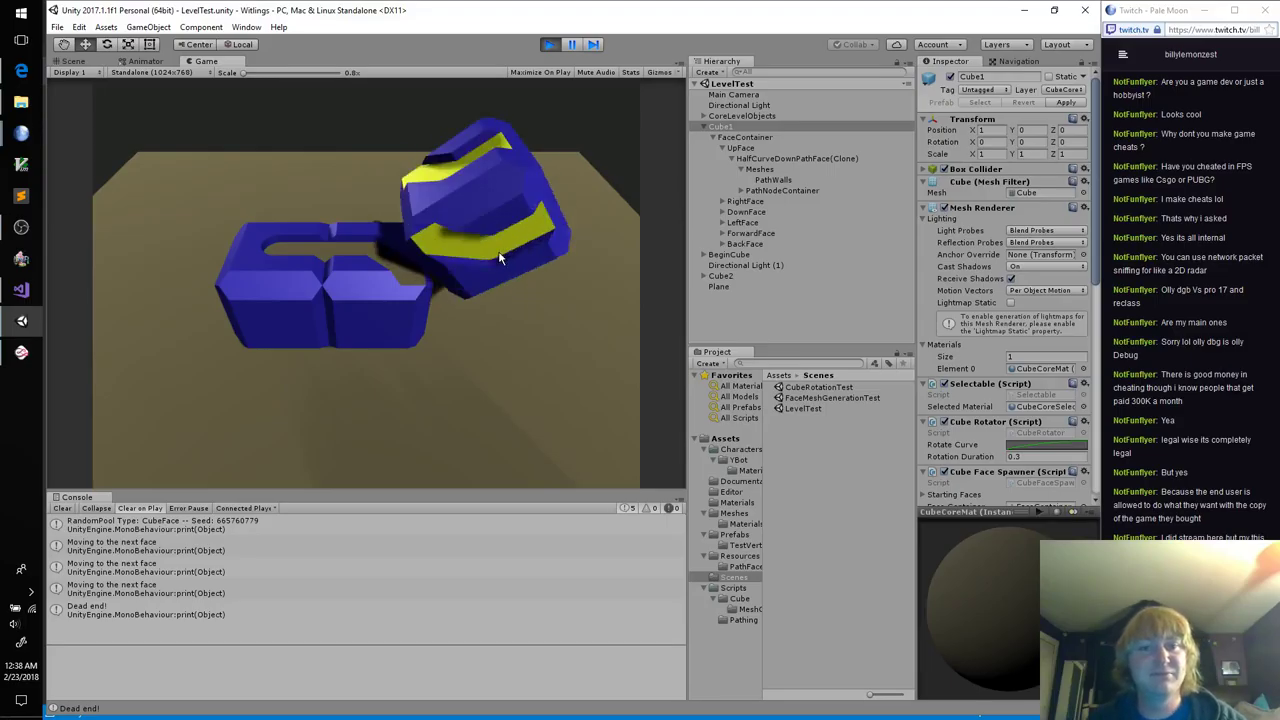
pyautogui.click(498, 259)
pyautogui.click(497, 260)
pyautogui.click(510, 262)
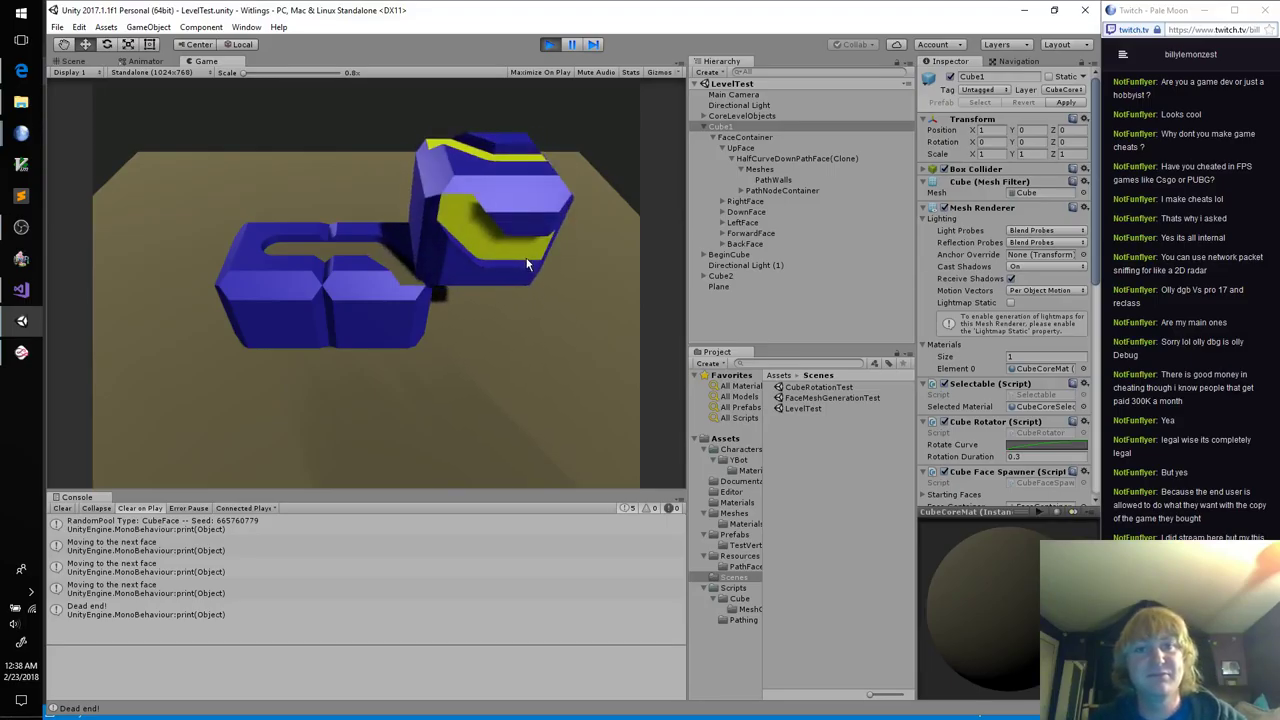
pyautogui.click(528, 266)
pyautogui.click(528, 268)
pyautogui.click(528, 274)
pyautogui.click(532, 277)
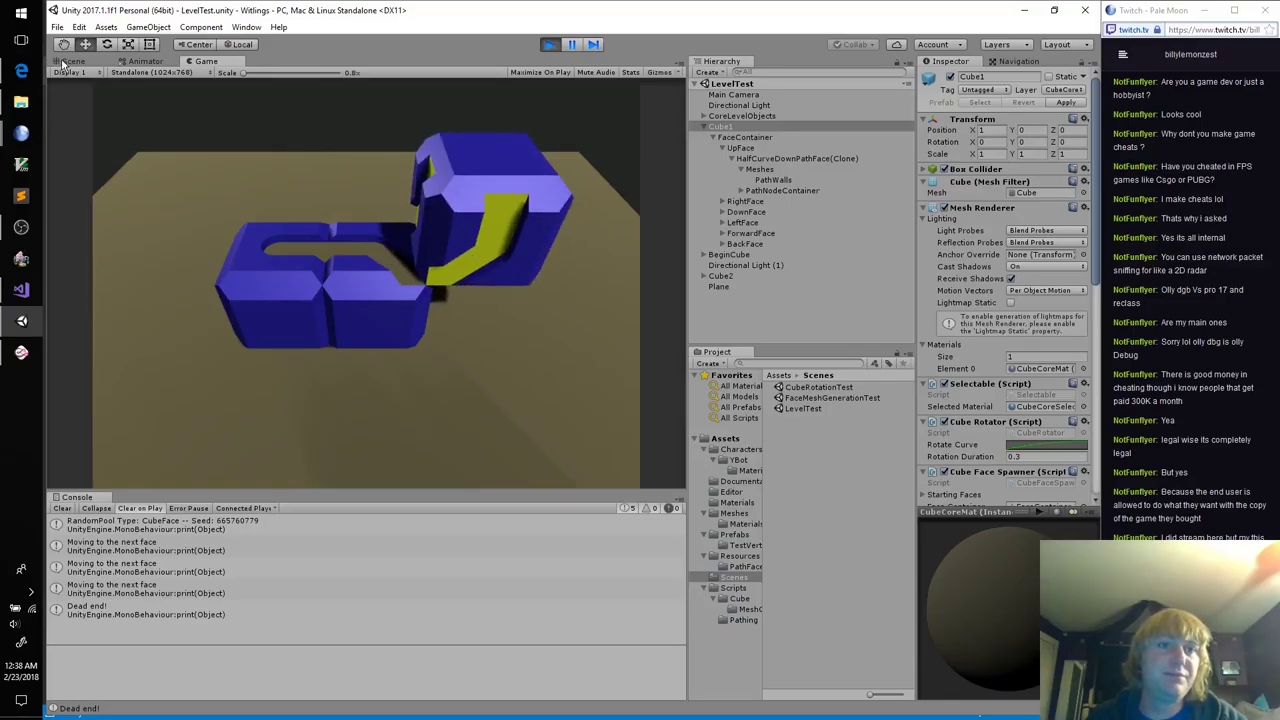
# Step: In the Scene view, add Cube2 to the selection and fly in on the overlapping path nodes
pyautogui.click(74, 63)
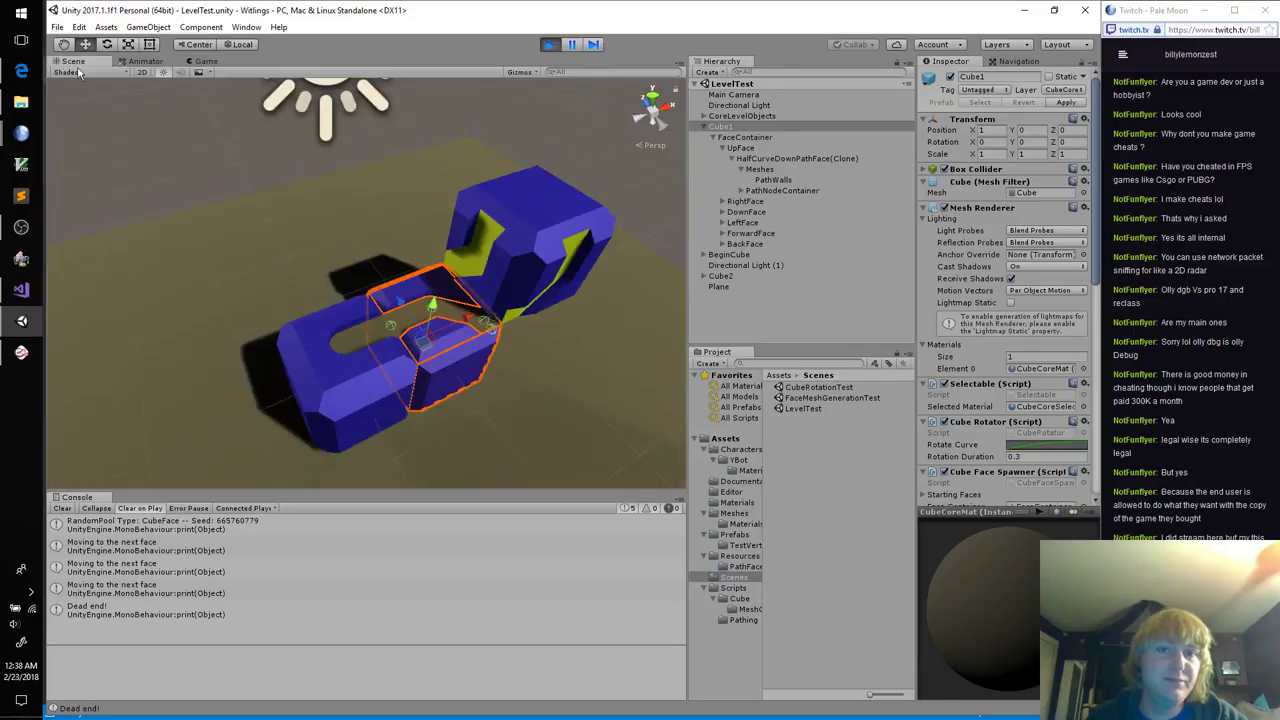
pyautogui.keyDown('shift'); pyautogui.click(493, 237); pyautogui.keyUp('shift')
pyautogui.moveTo(530, 311); pyautogui.dragTo(550, 332, button='right')
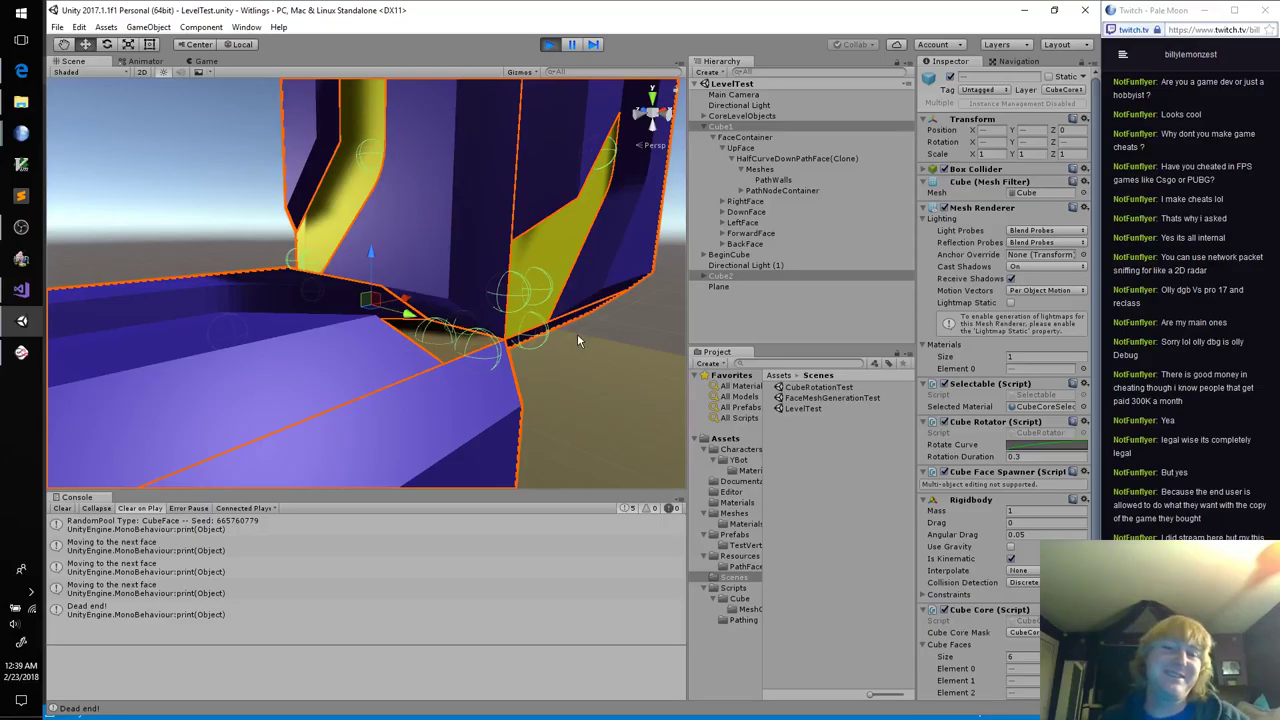
pyautogui.moveTo(589, 354); pyautogui.dragTo(551, 350, button='right')
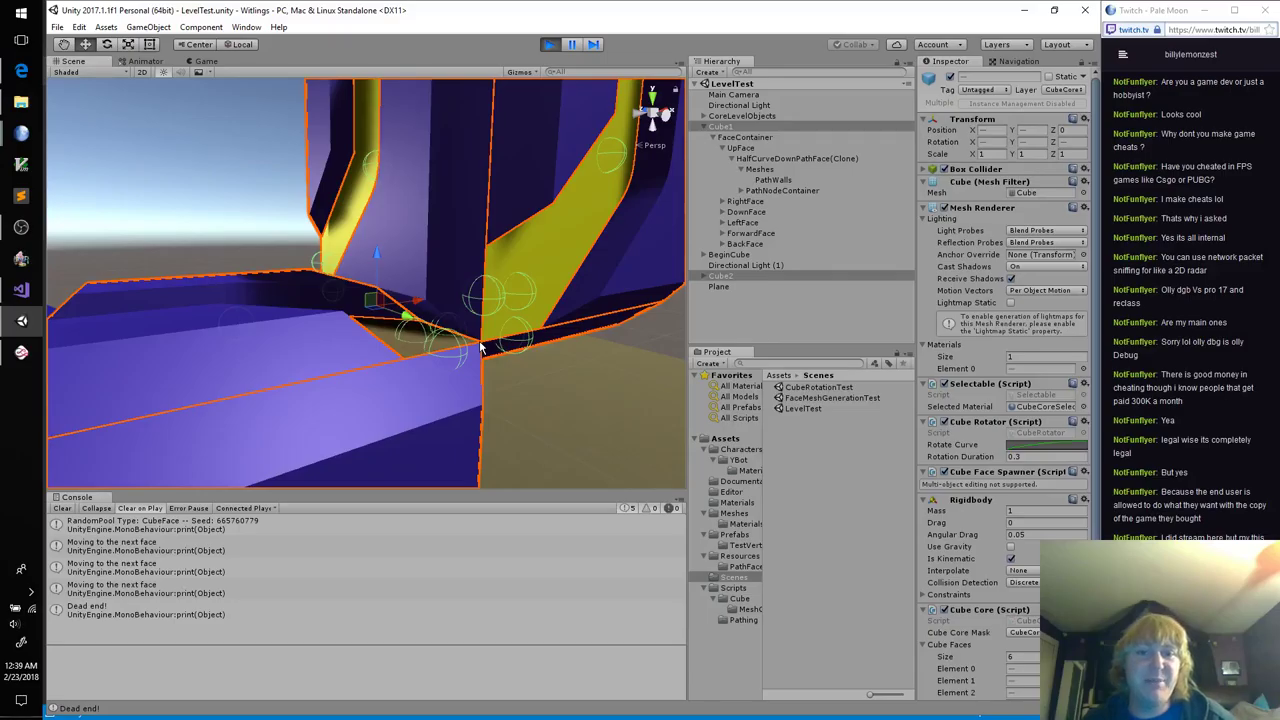
pyautogui.moveTo(525, 385); pyautogui.dragTo(405, 370, button='right')
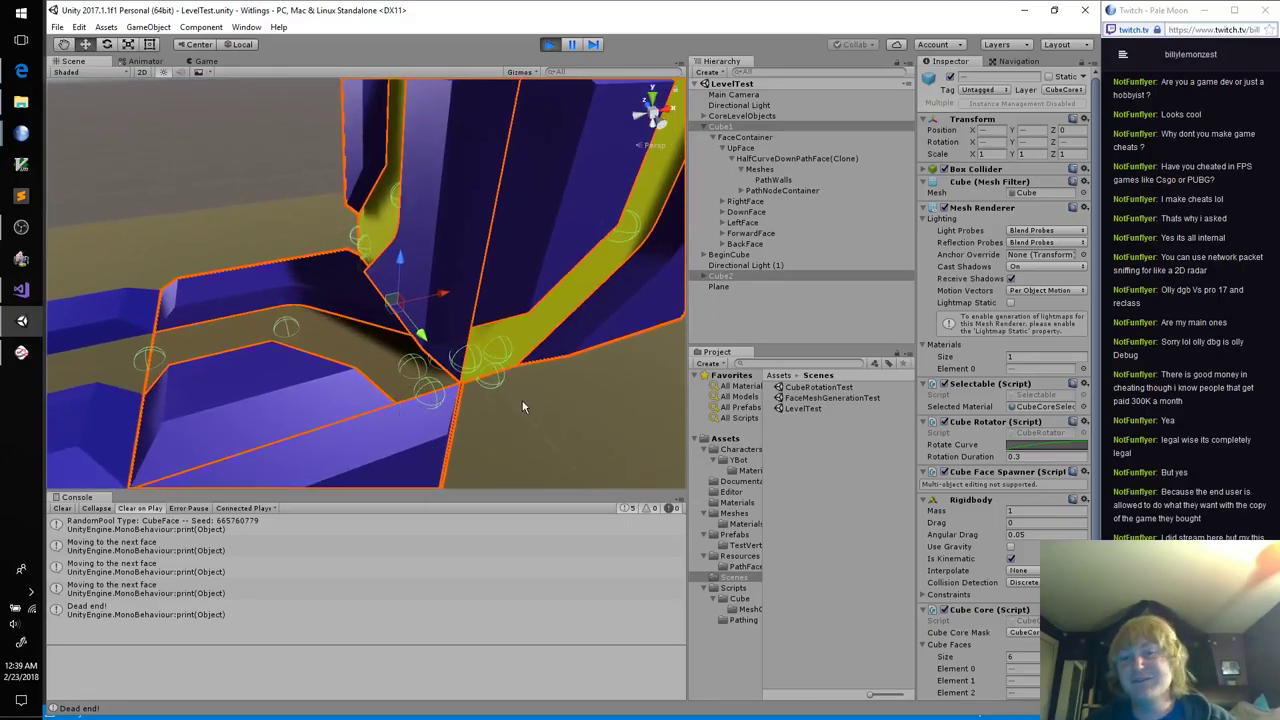
pyautogui.moveTo(520, 416); pyautogui.dragTo(552, 378, button='right')
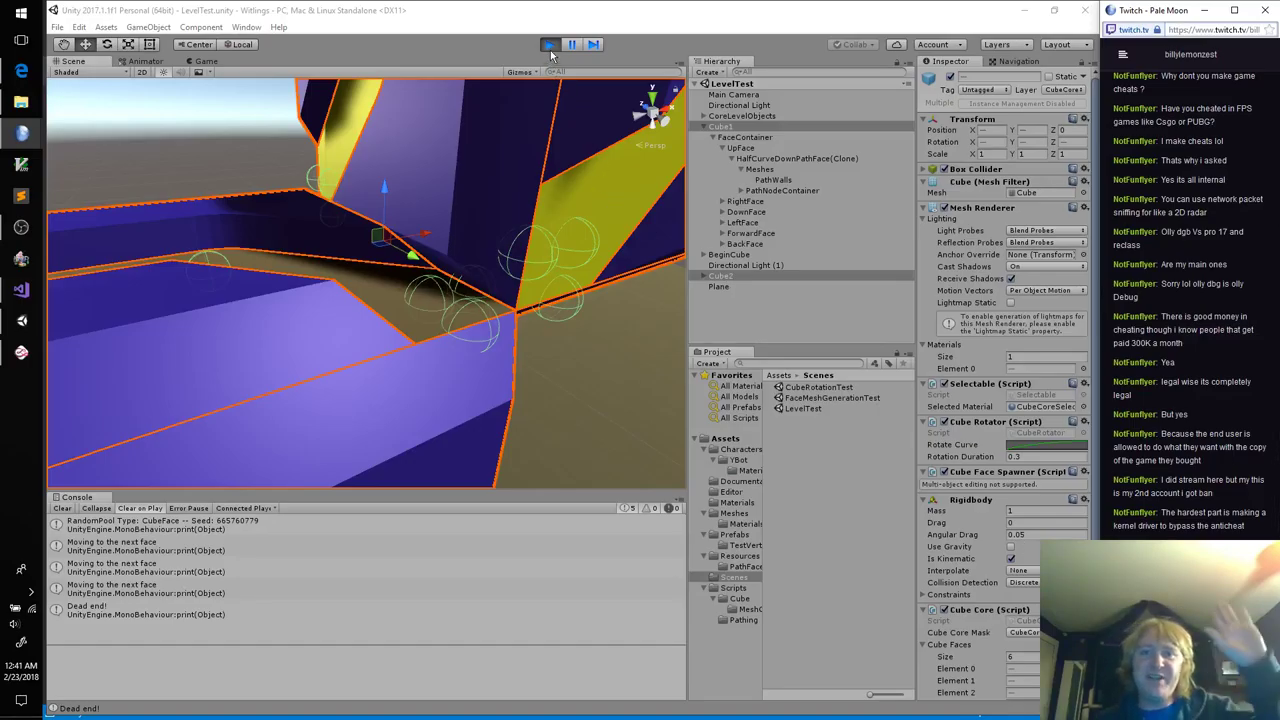
# Step: Bring the OBS Studio streaming window to the front from the taskbar
pyautogui.click(21, 227)
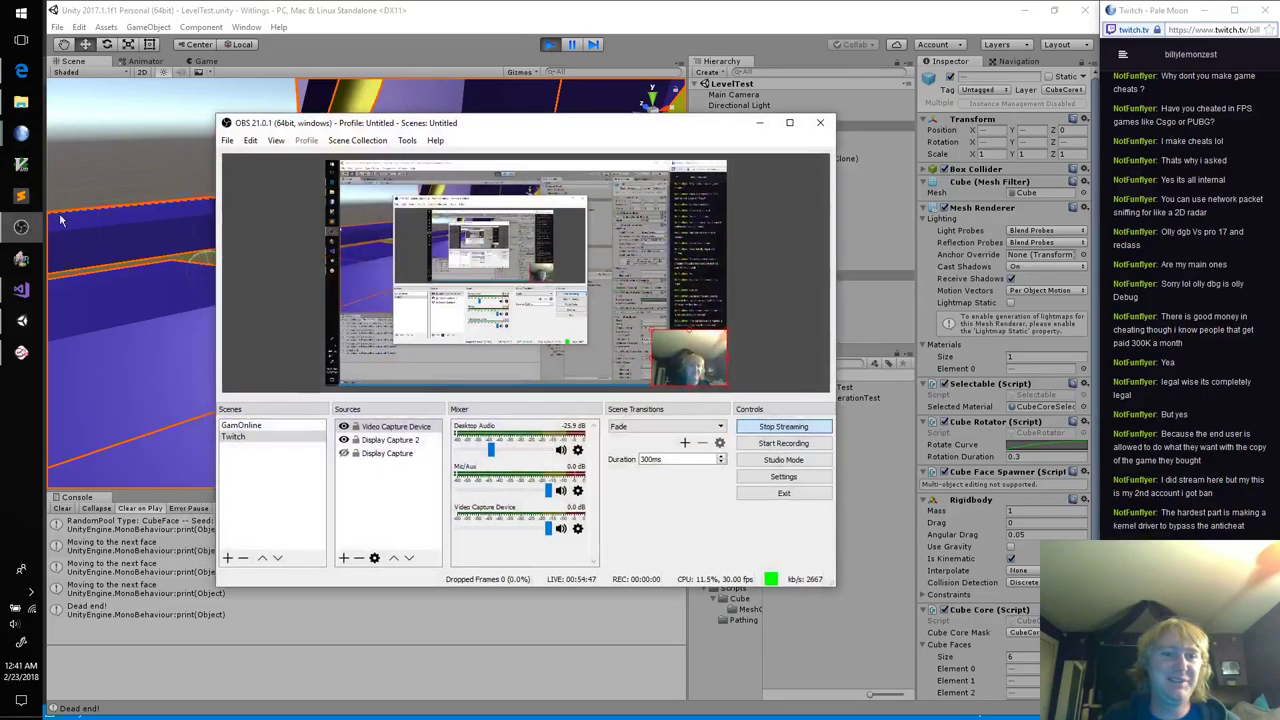